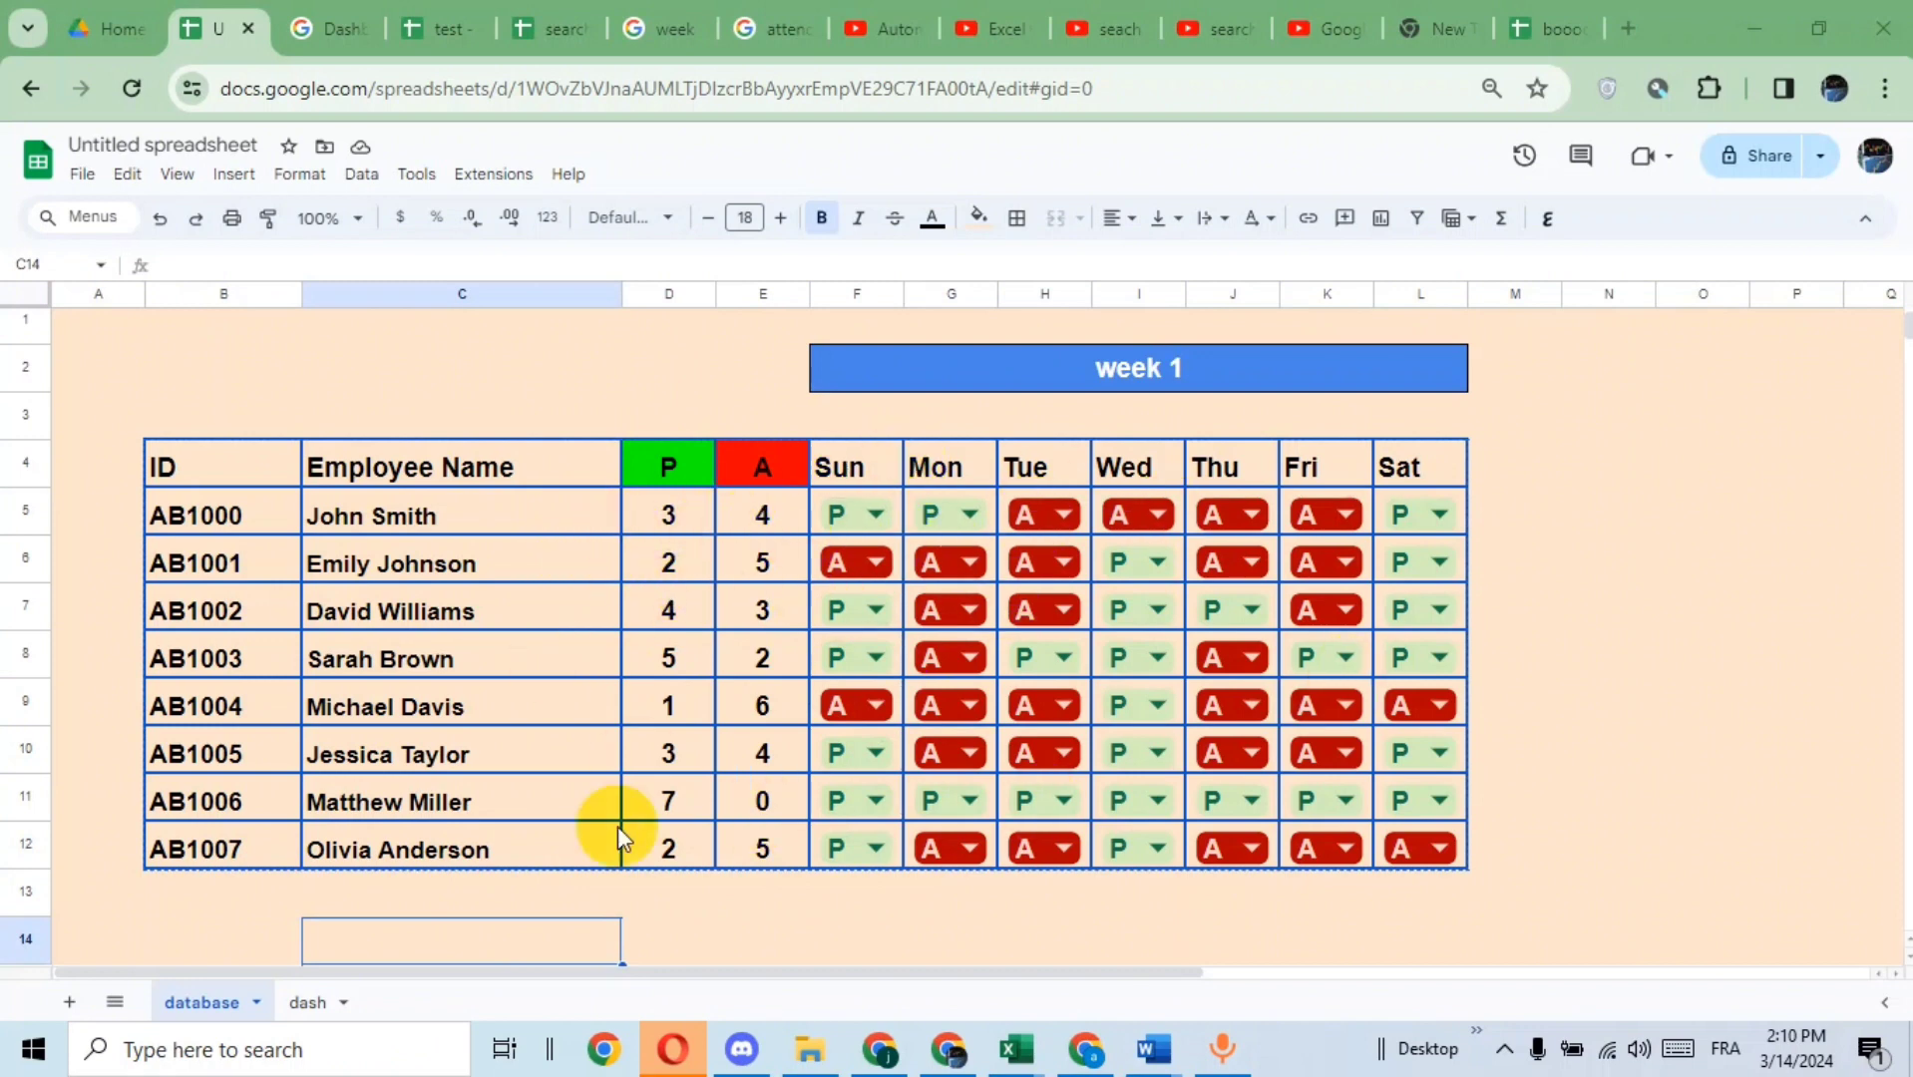
- On the dash sheet, choose the second employee ID in the ID dropdown at G5
click(307, 1005)
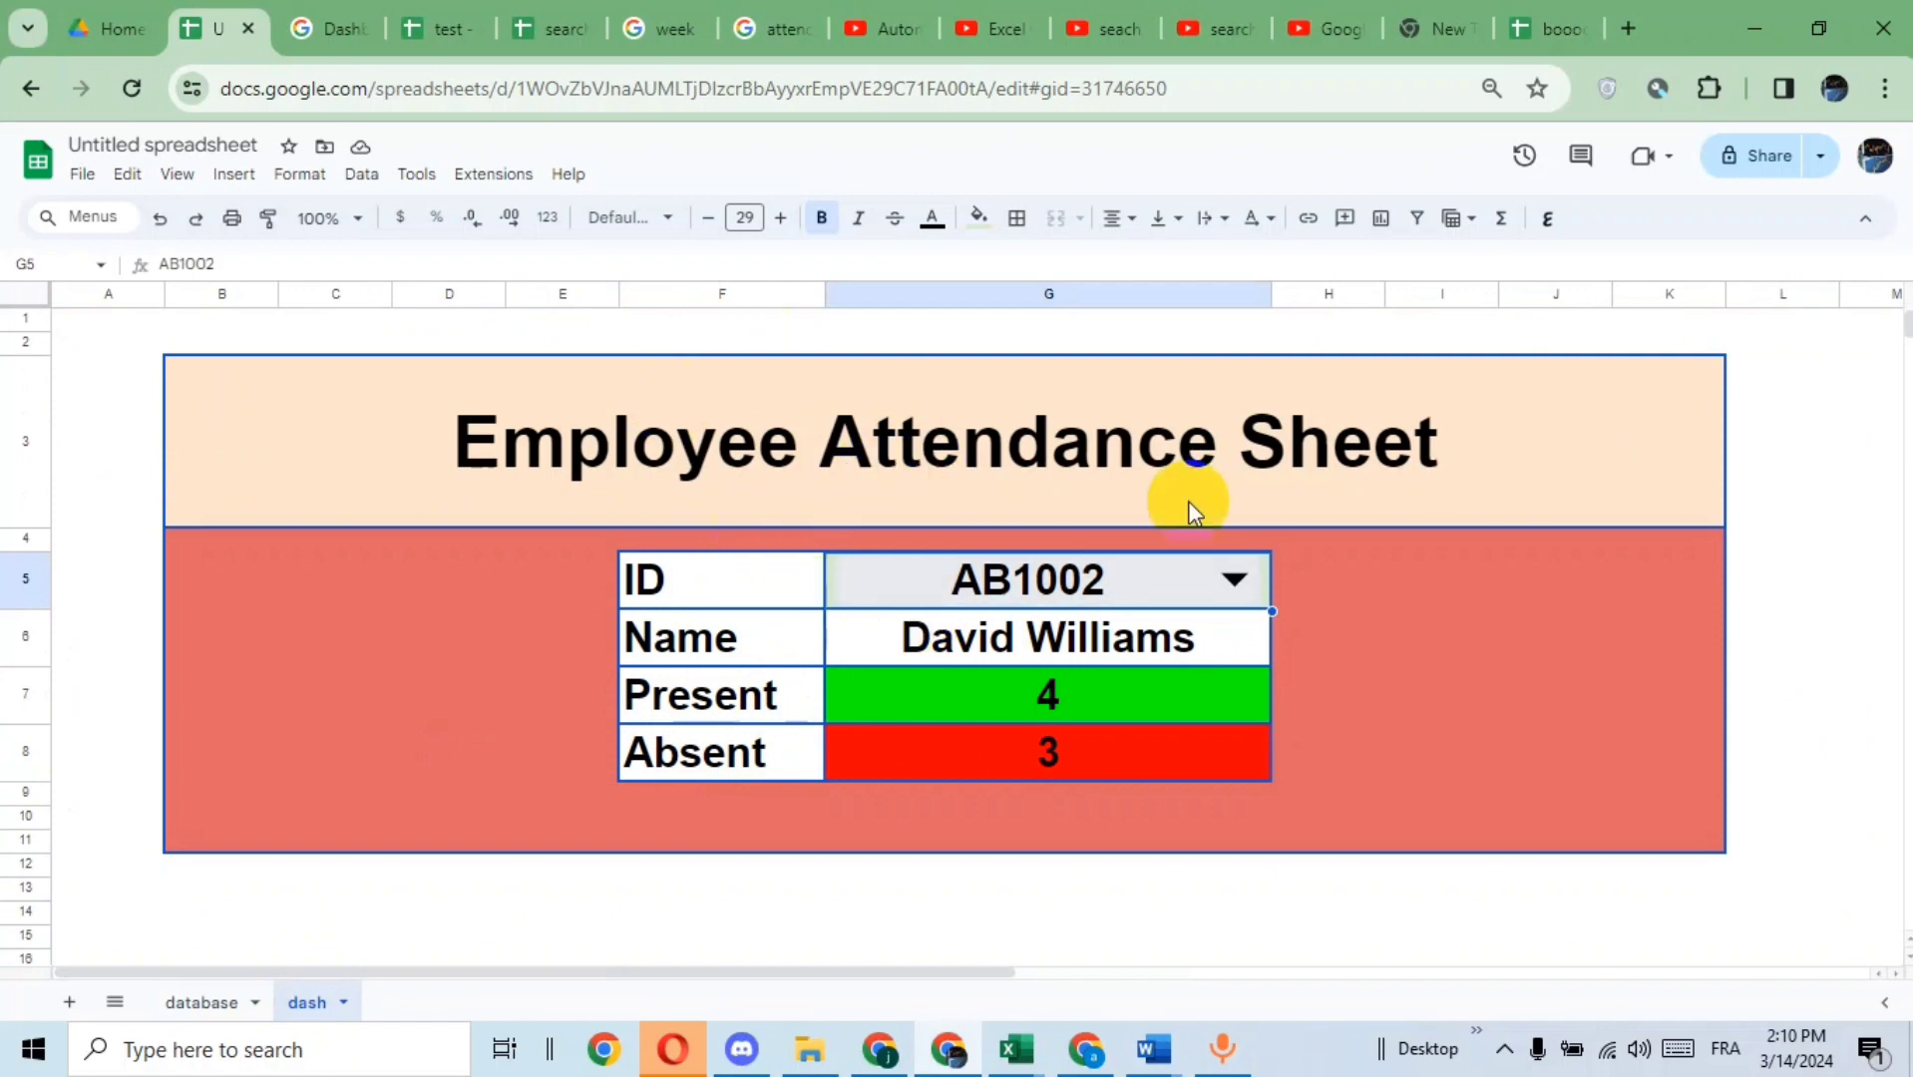
click(1234, 578)
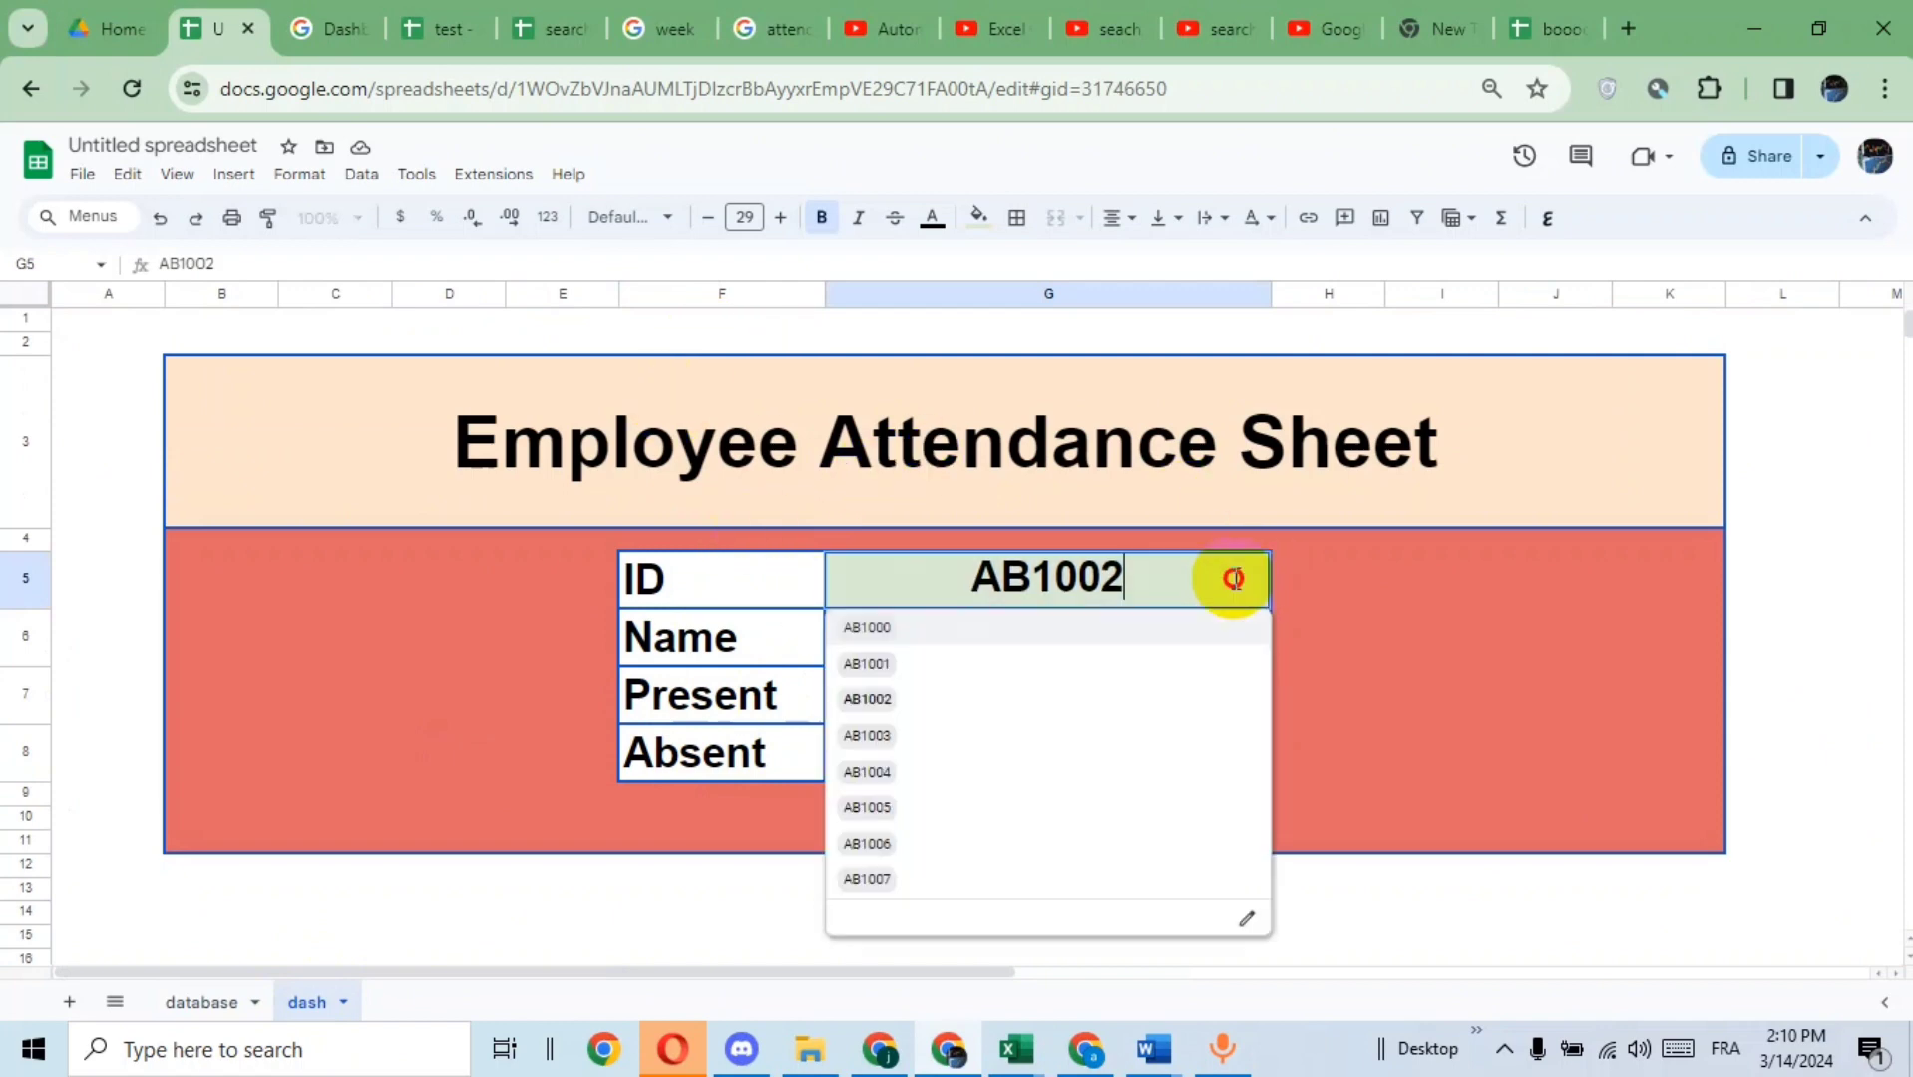
click(880, 663)
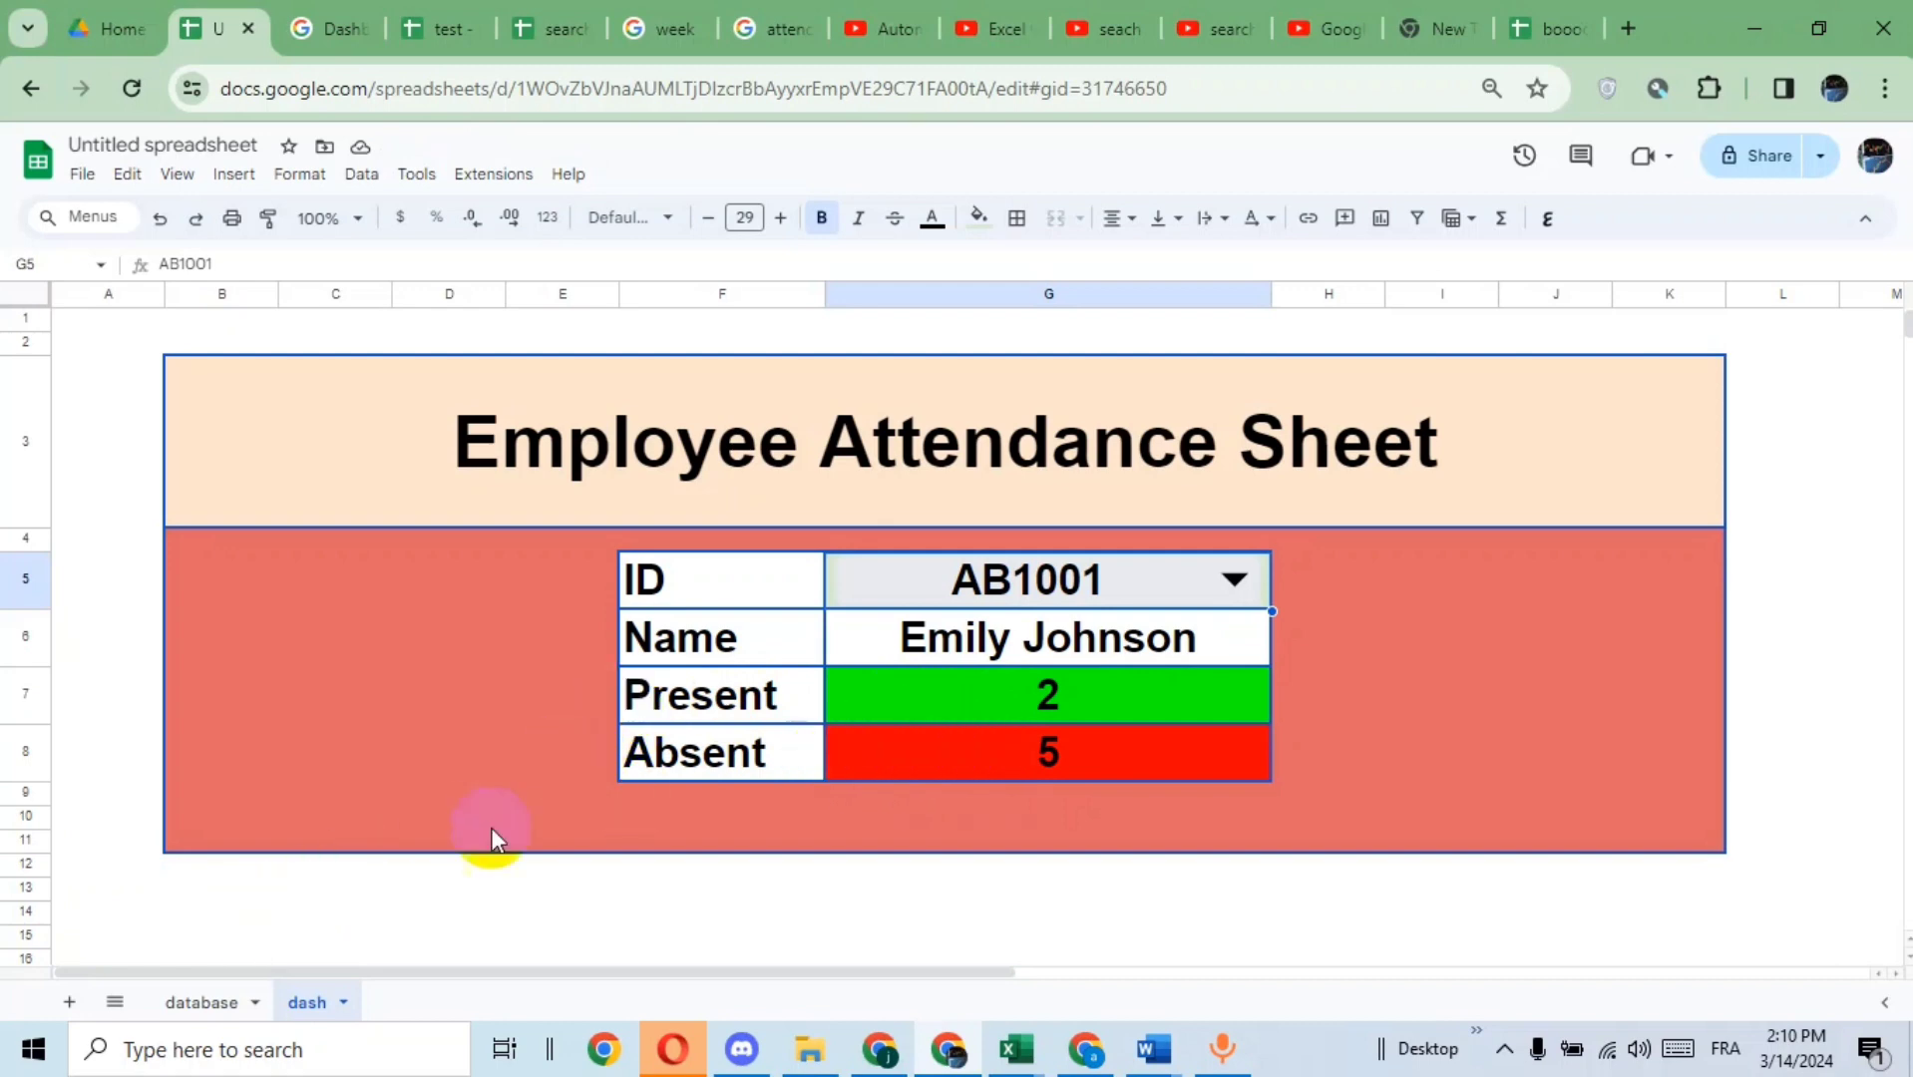
- Copy the whole attendance table B4:L12 from the database sheet
click(213, 1004)
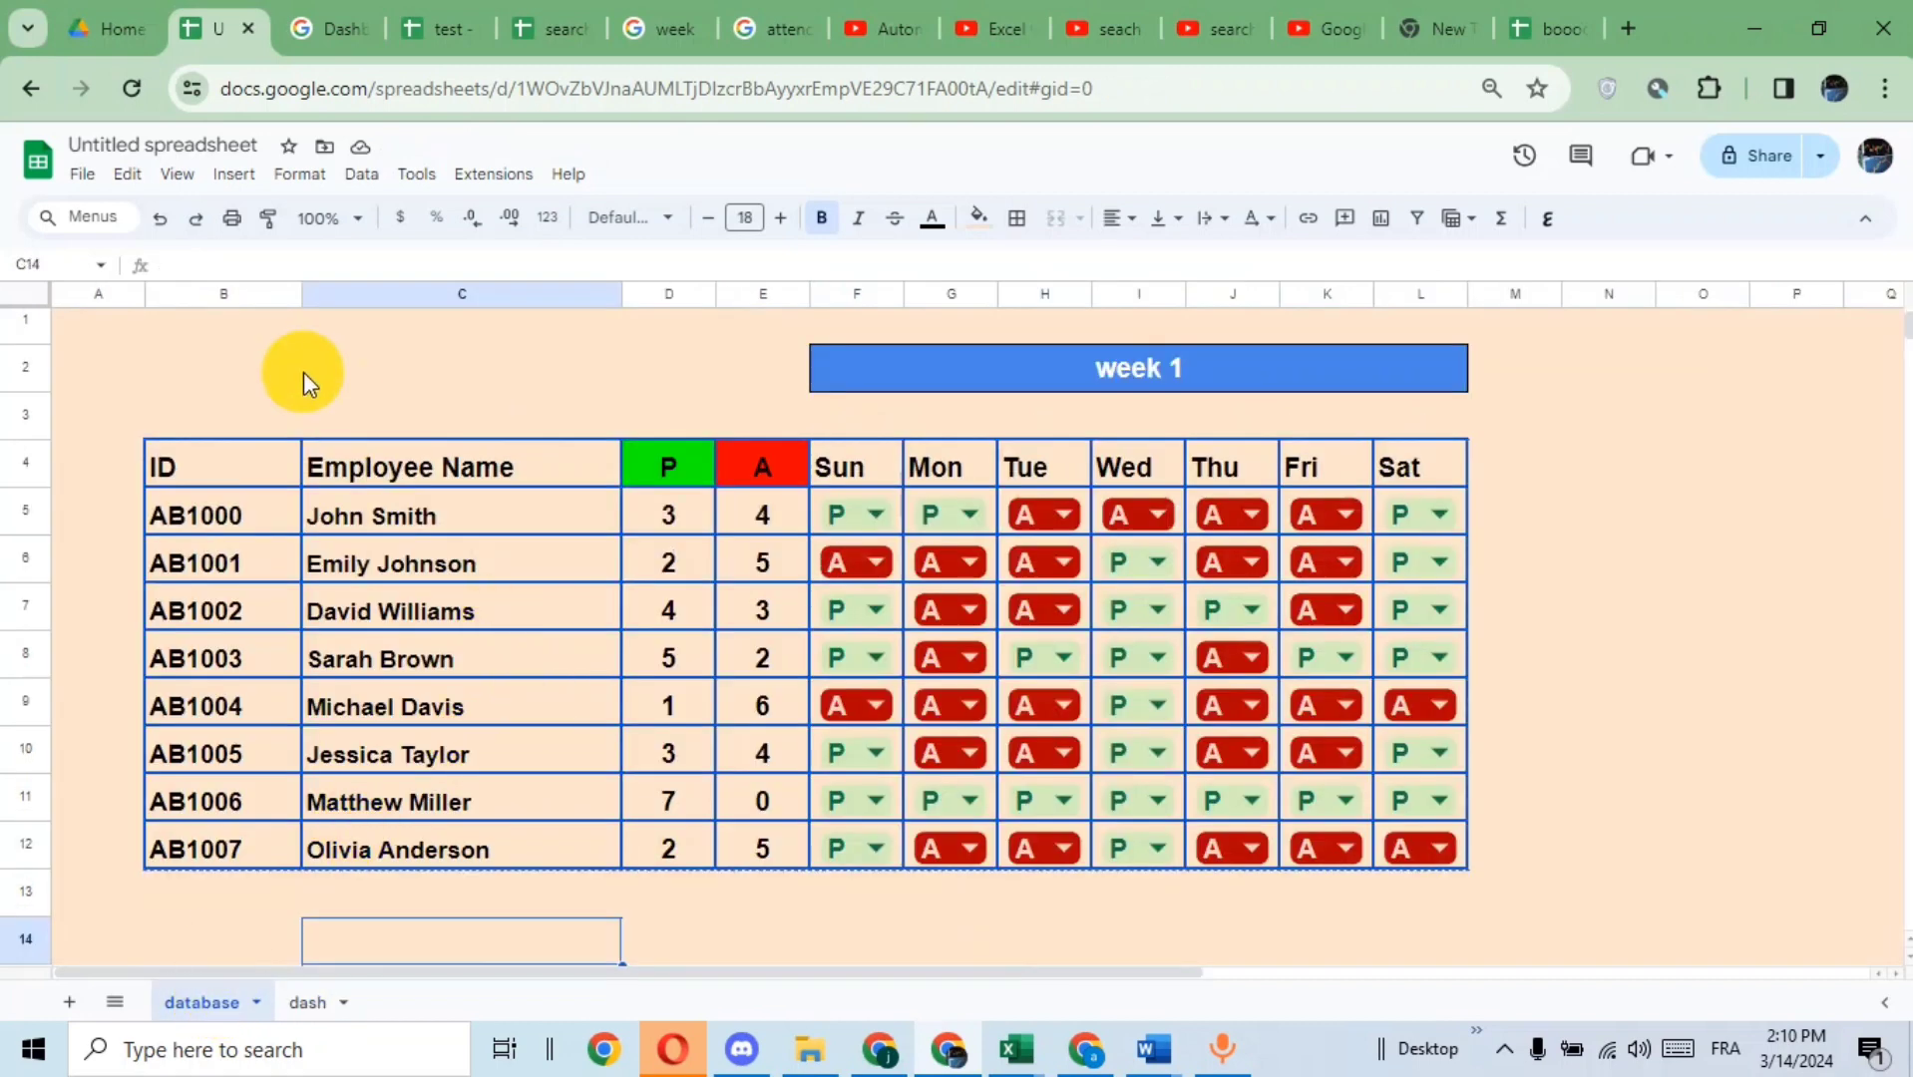
click(239, 468)
drag(243, 479, 1432, 852)
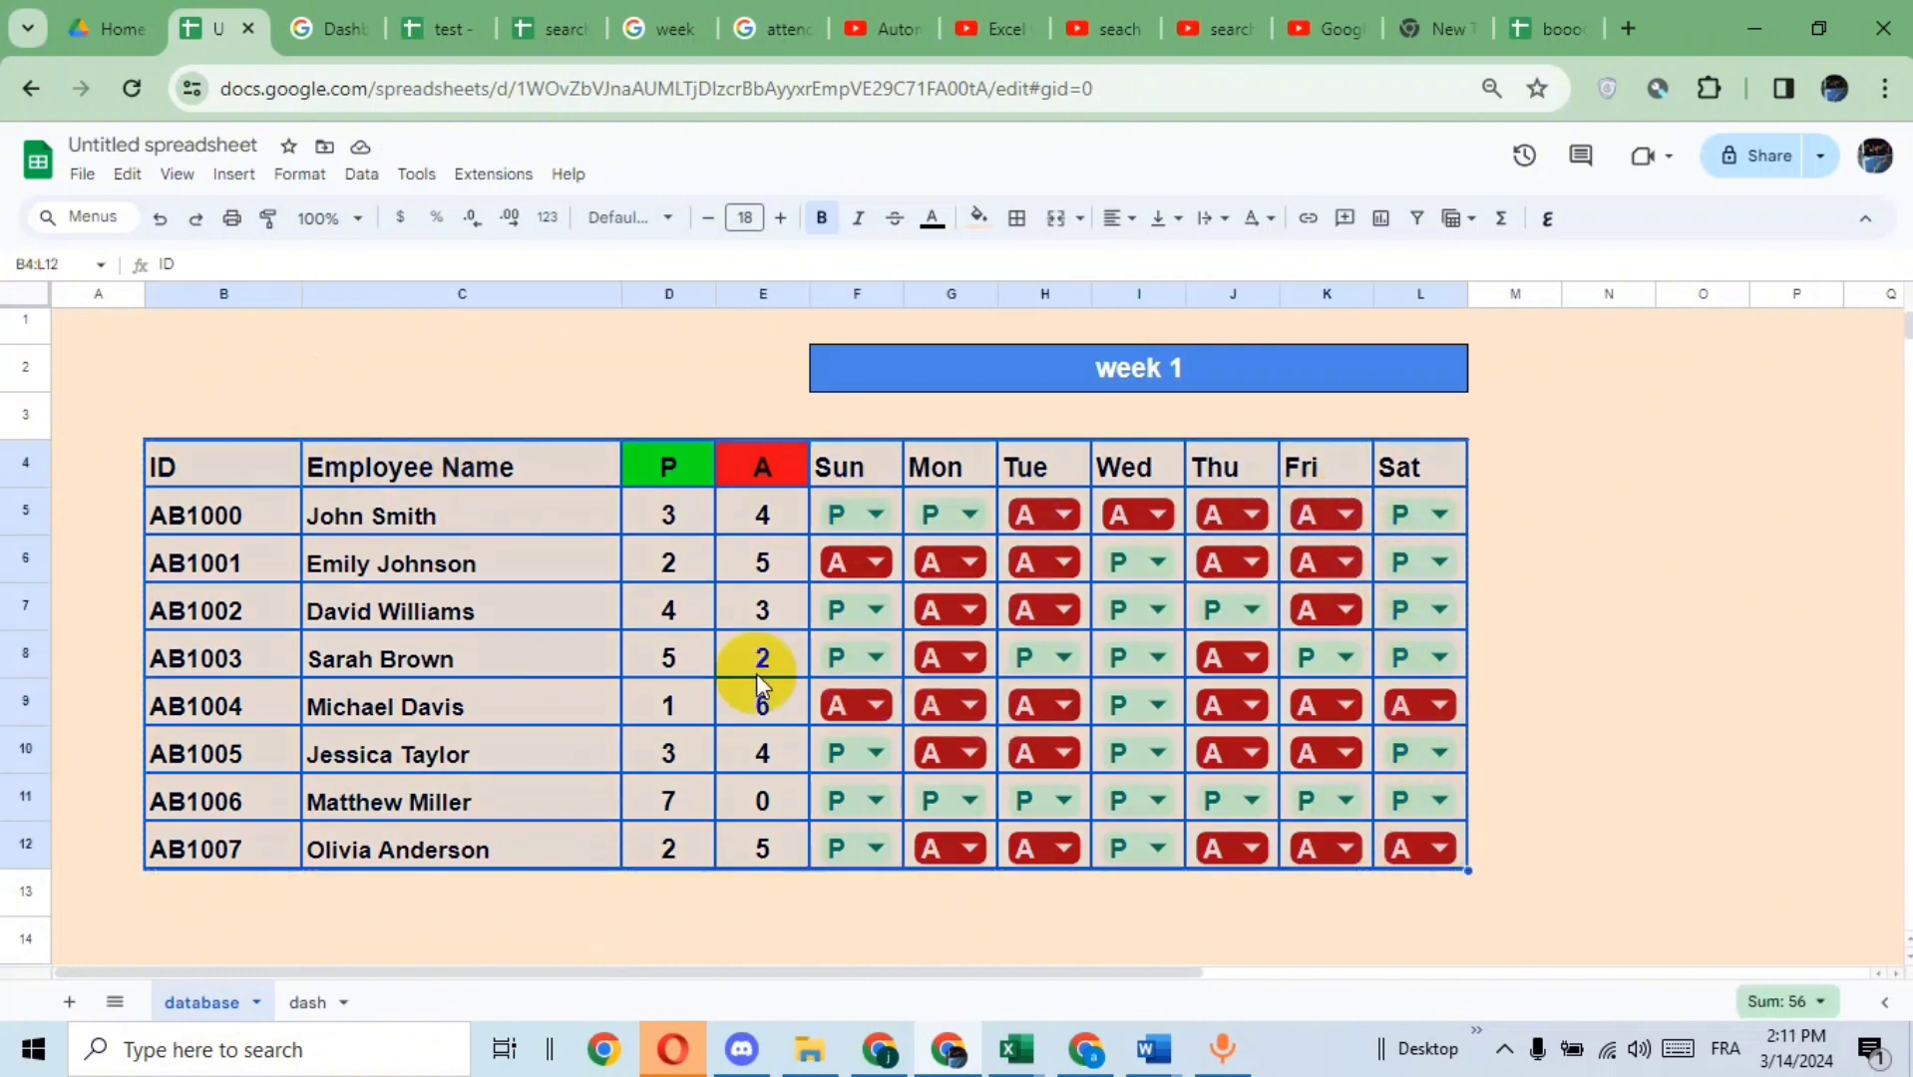
right_click(696, 656)
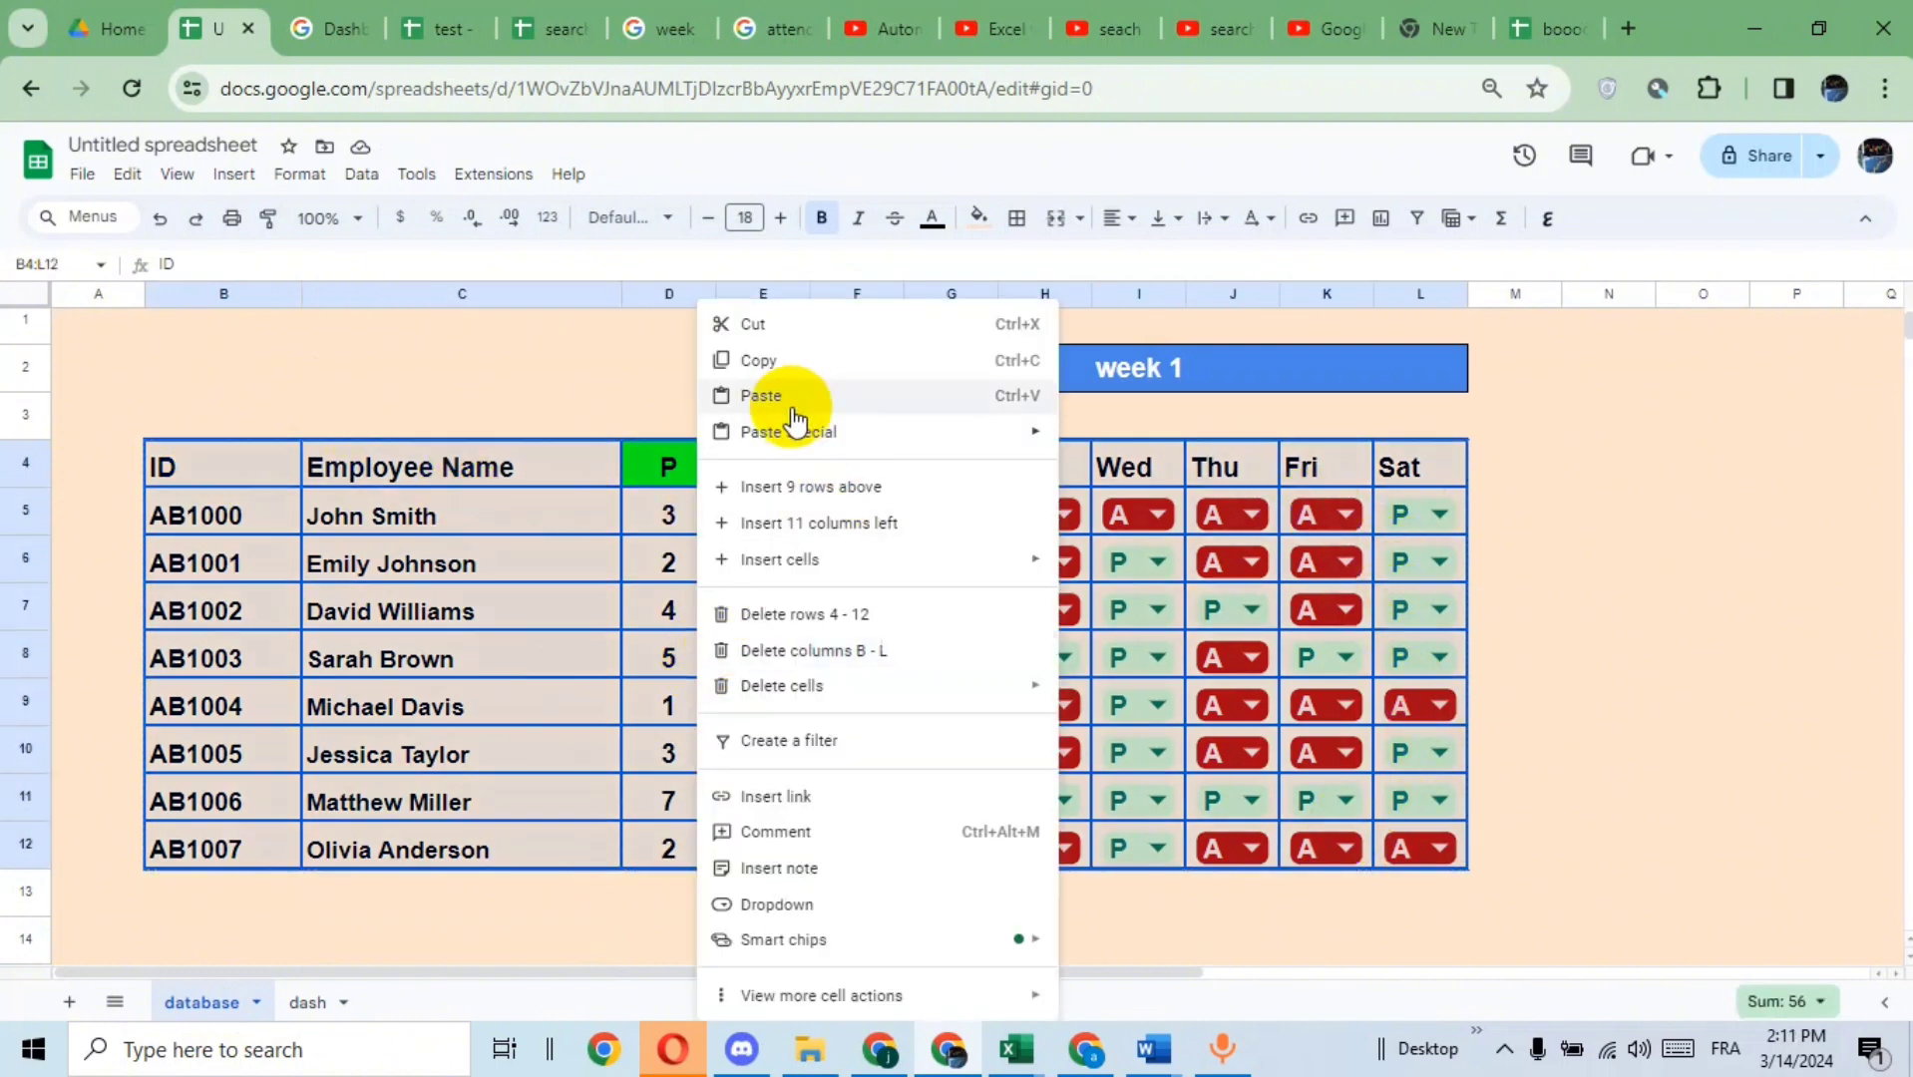
click(776, 369)
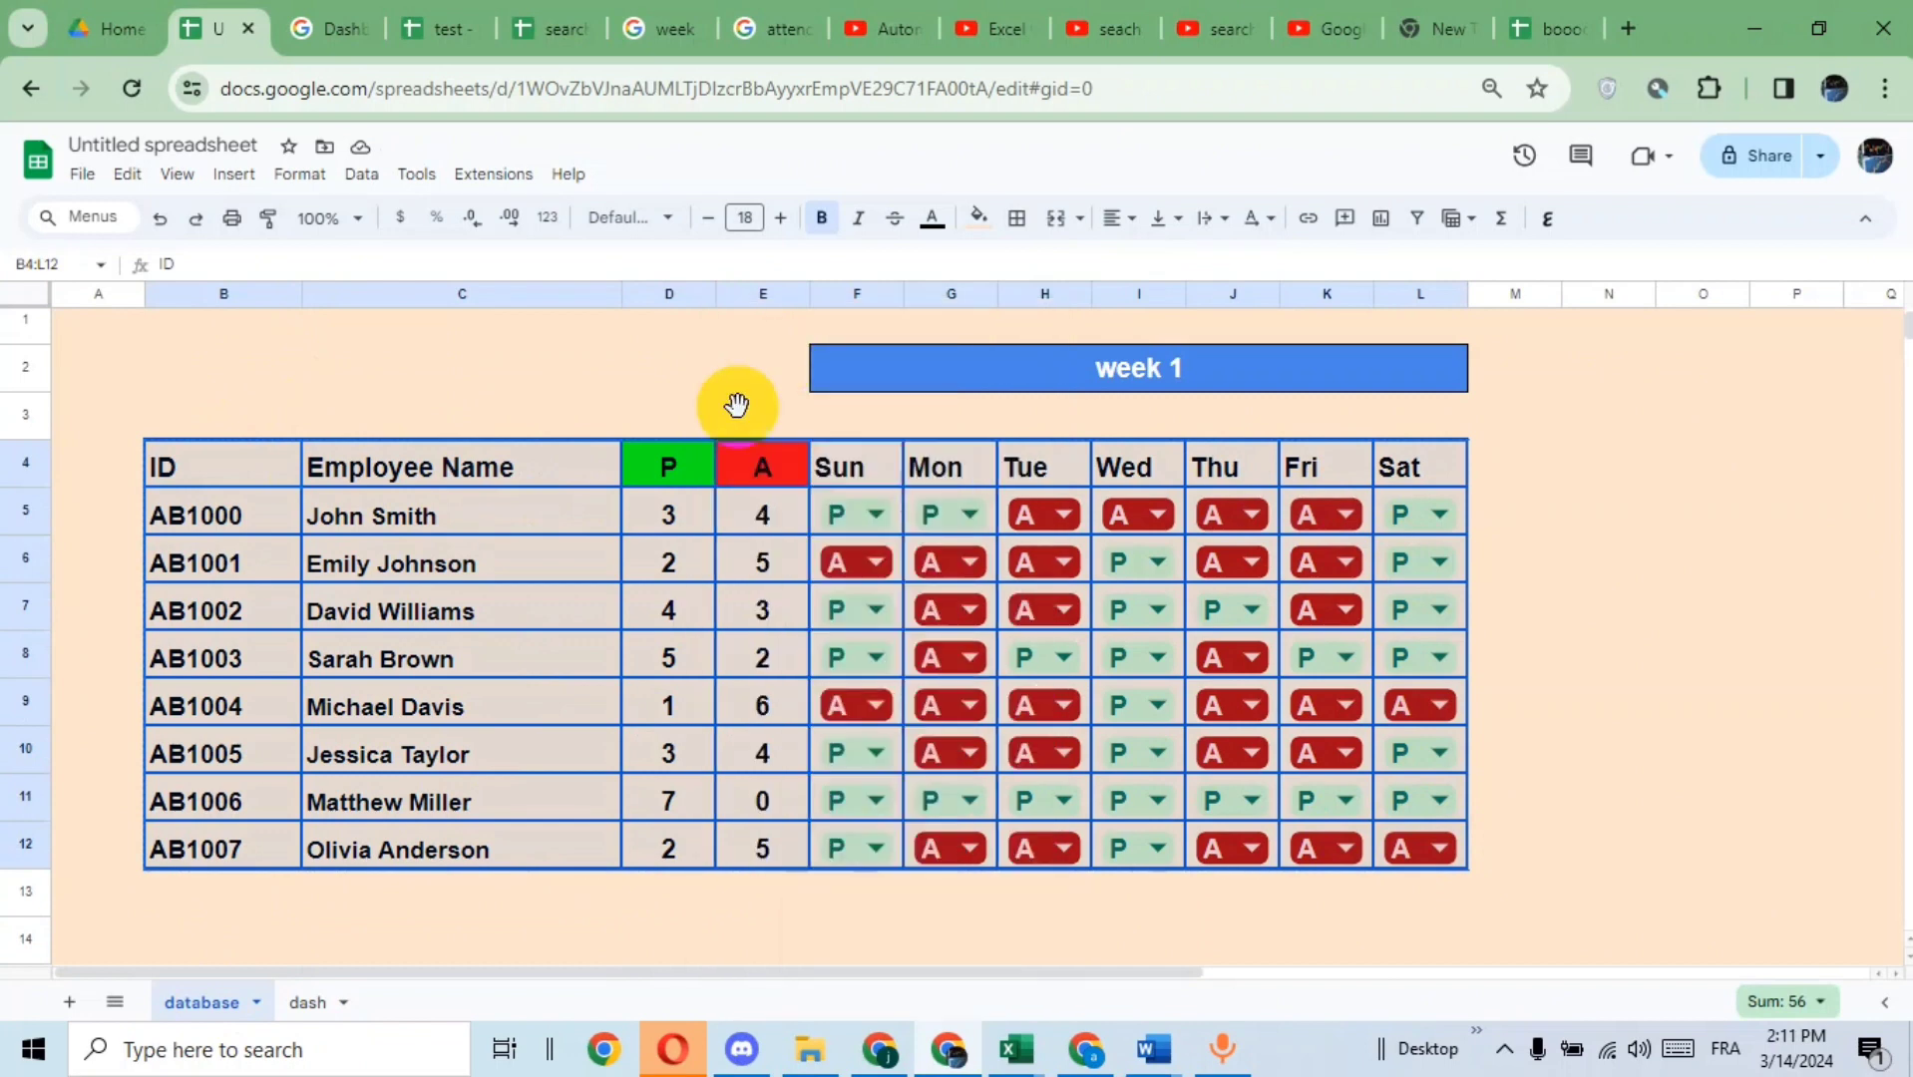
- Add a new sheet and rename it "databsea"
click(68, 1006)
double_click(329, 1003)
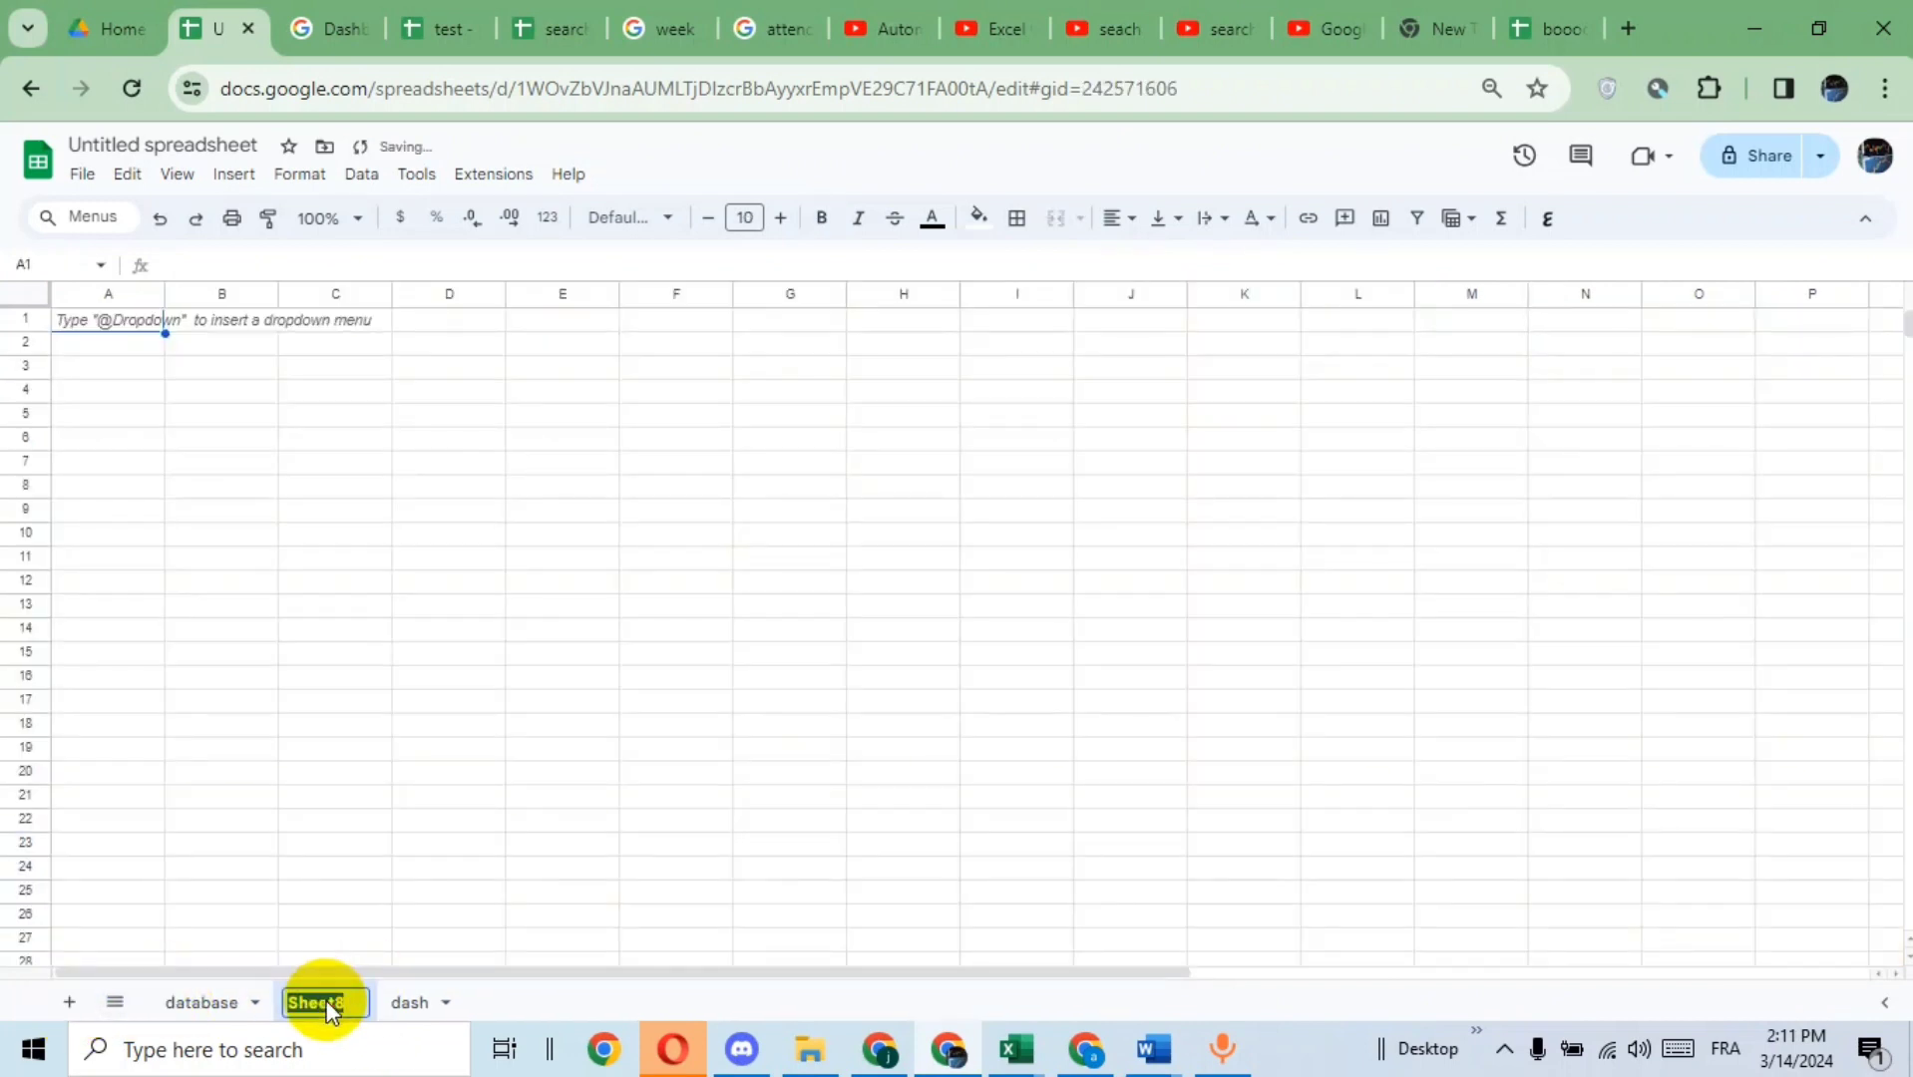
text(d)
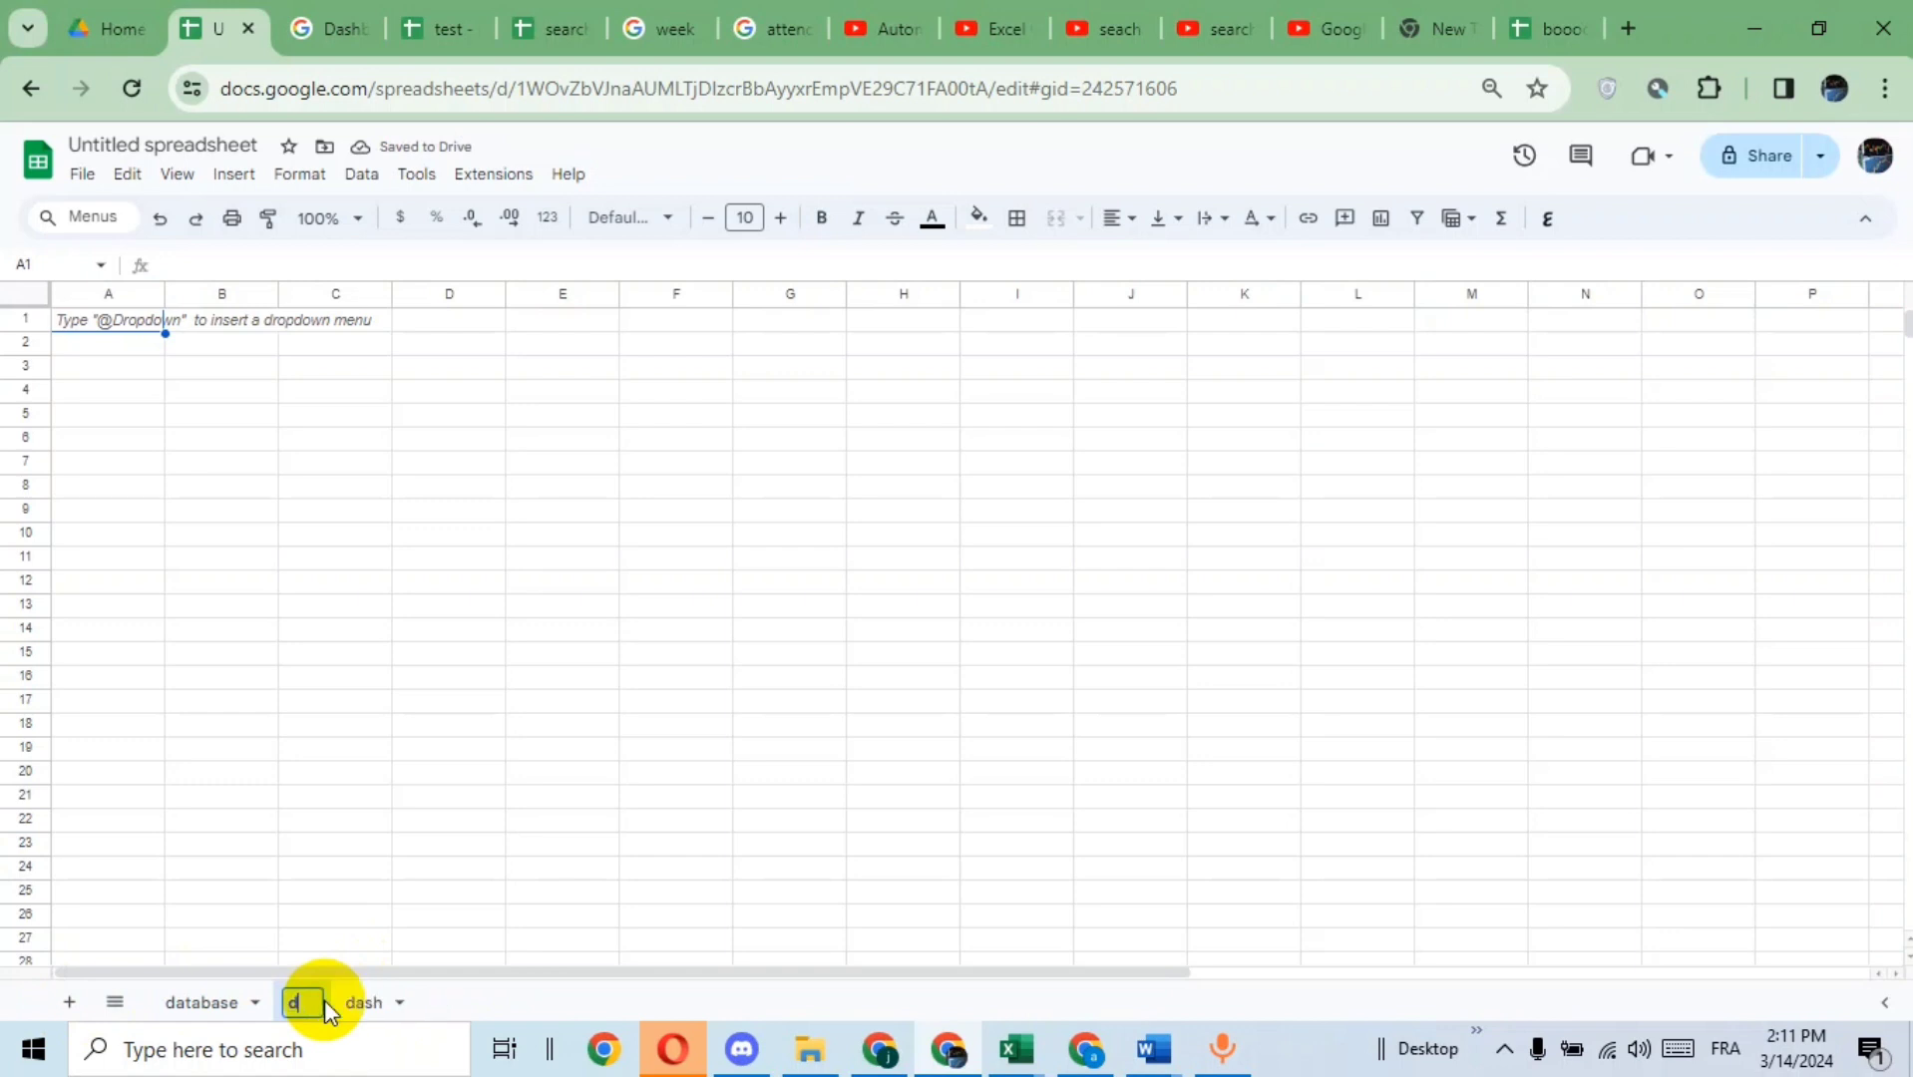
text(ata)
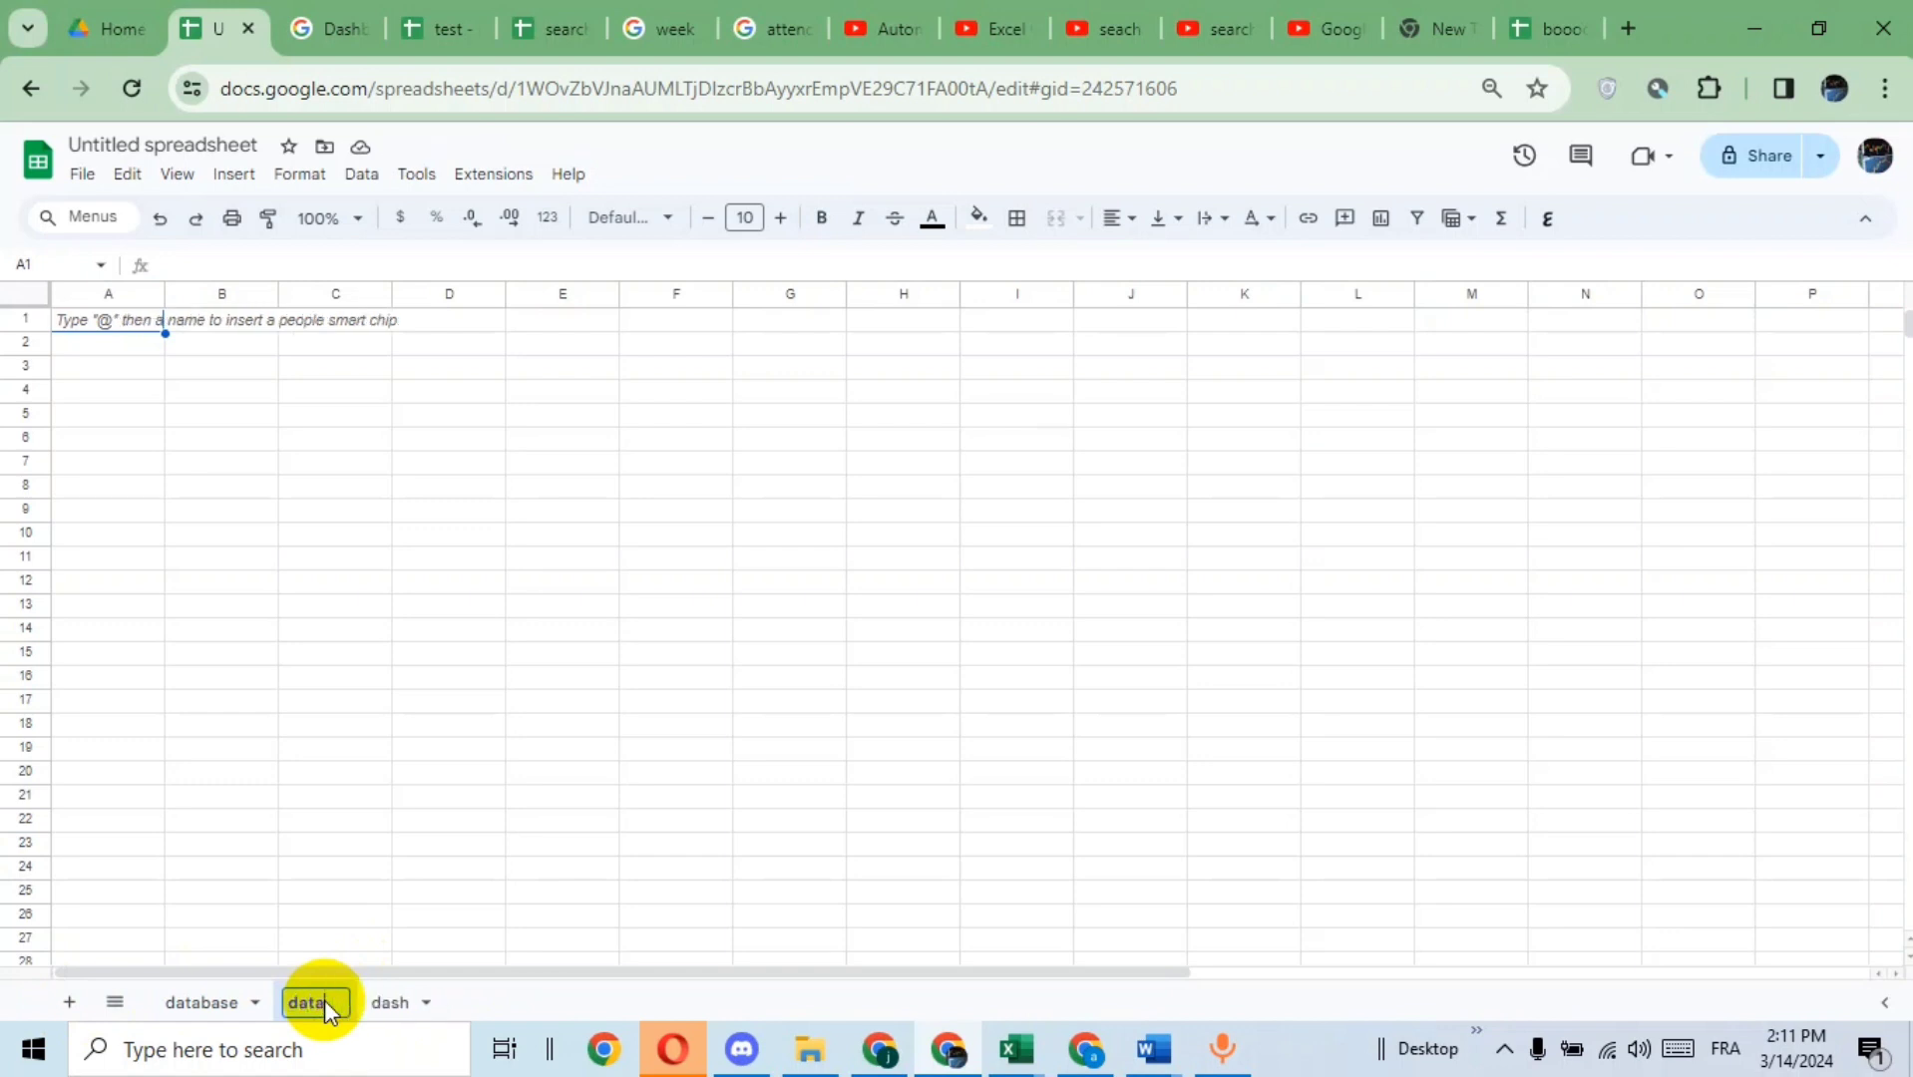
text(sea)
key(Return)
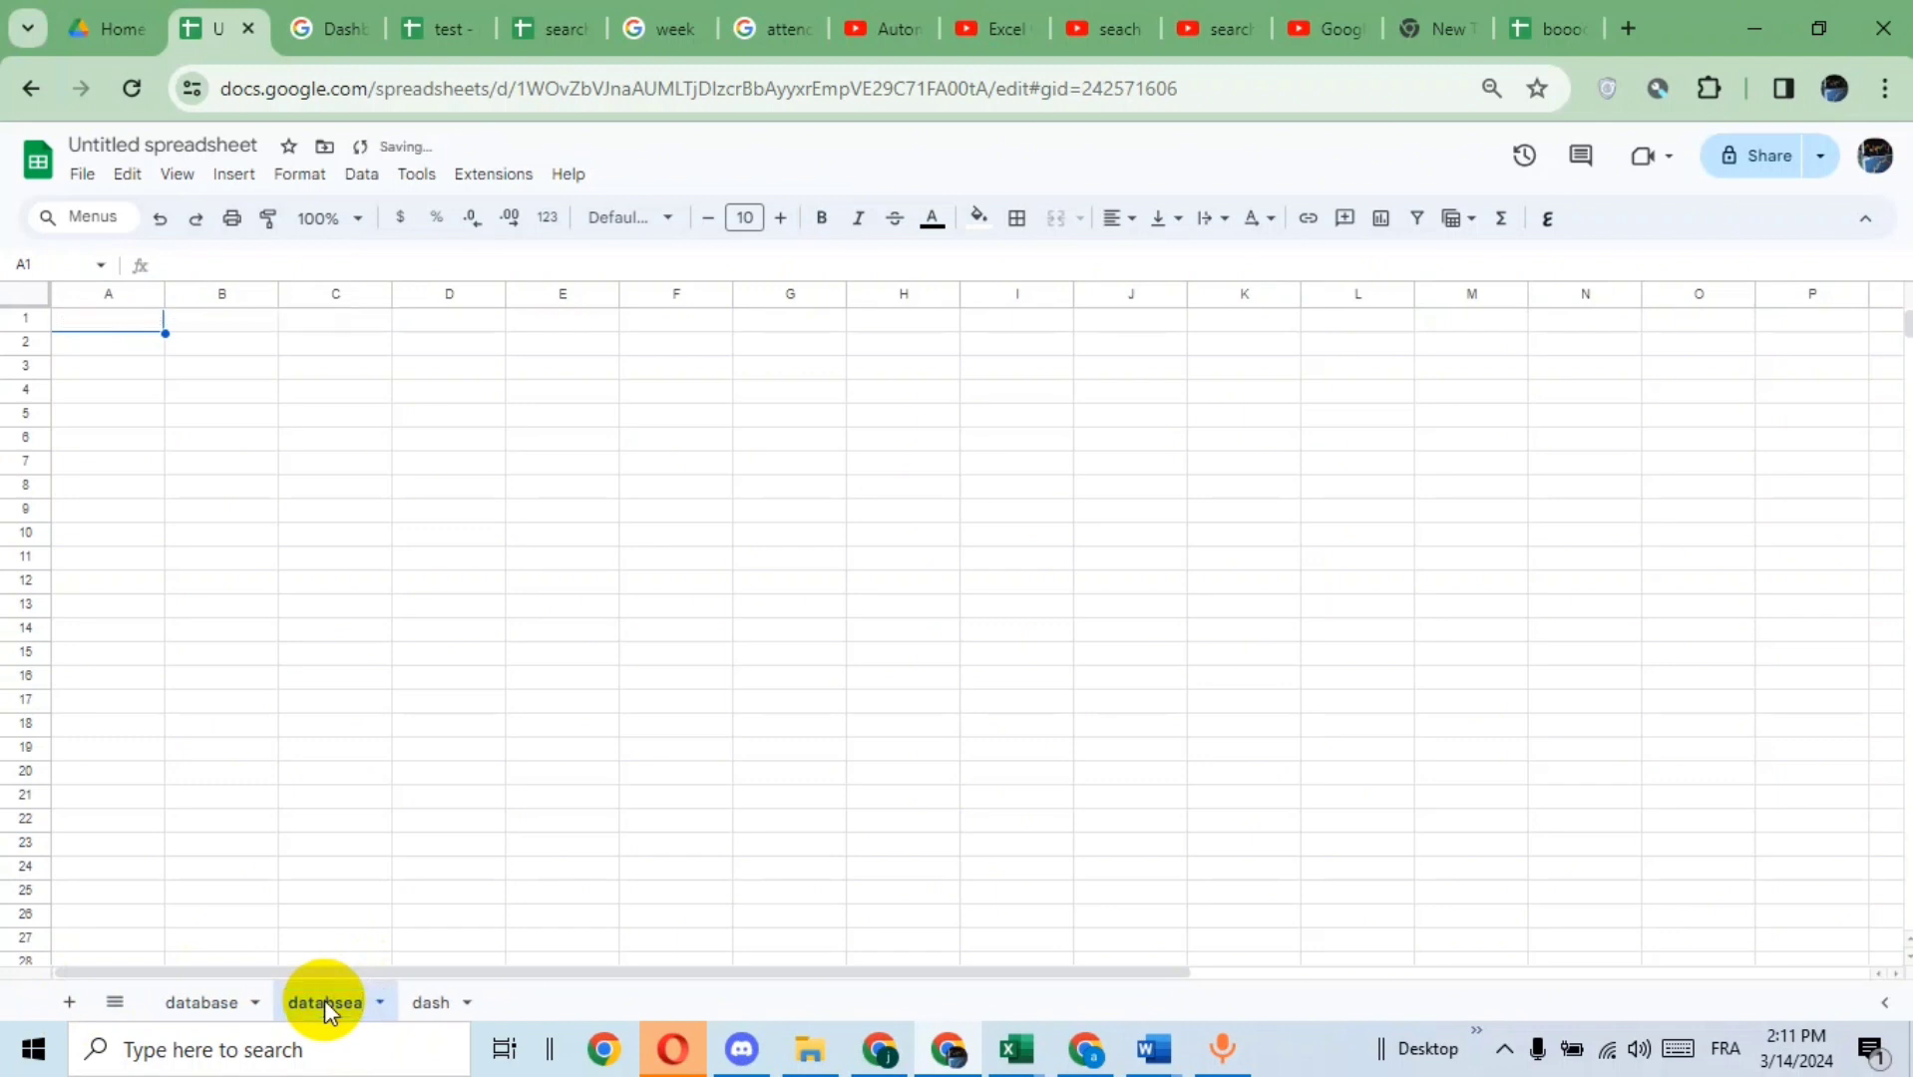
- Paste the copied attendance table at cell B4 and enlarge row 3's height and column C's width
click(233, 391)
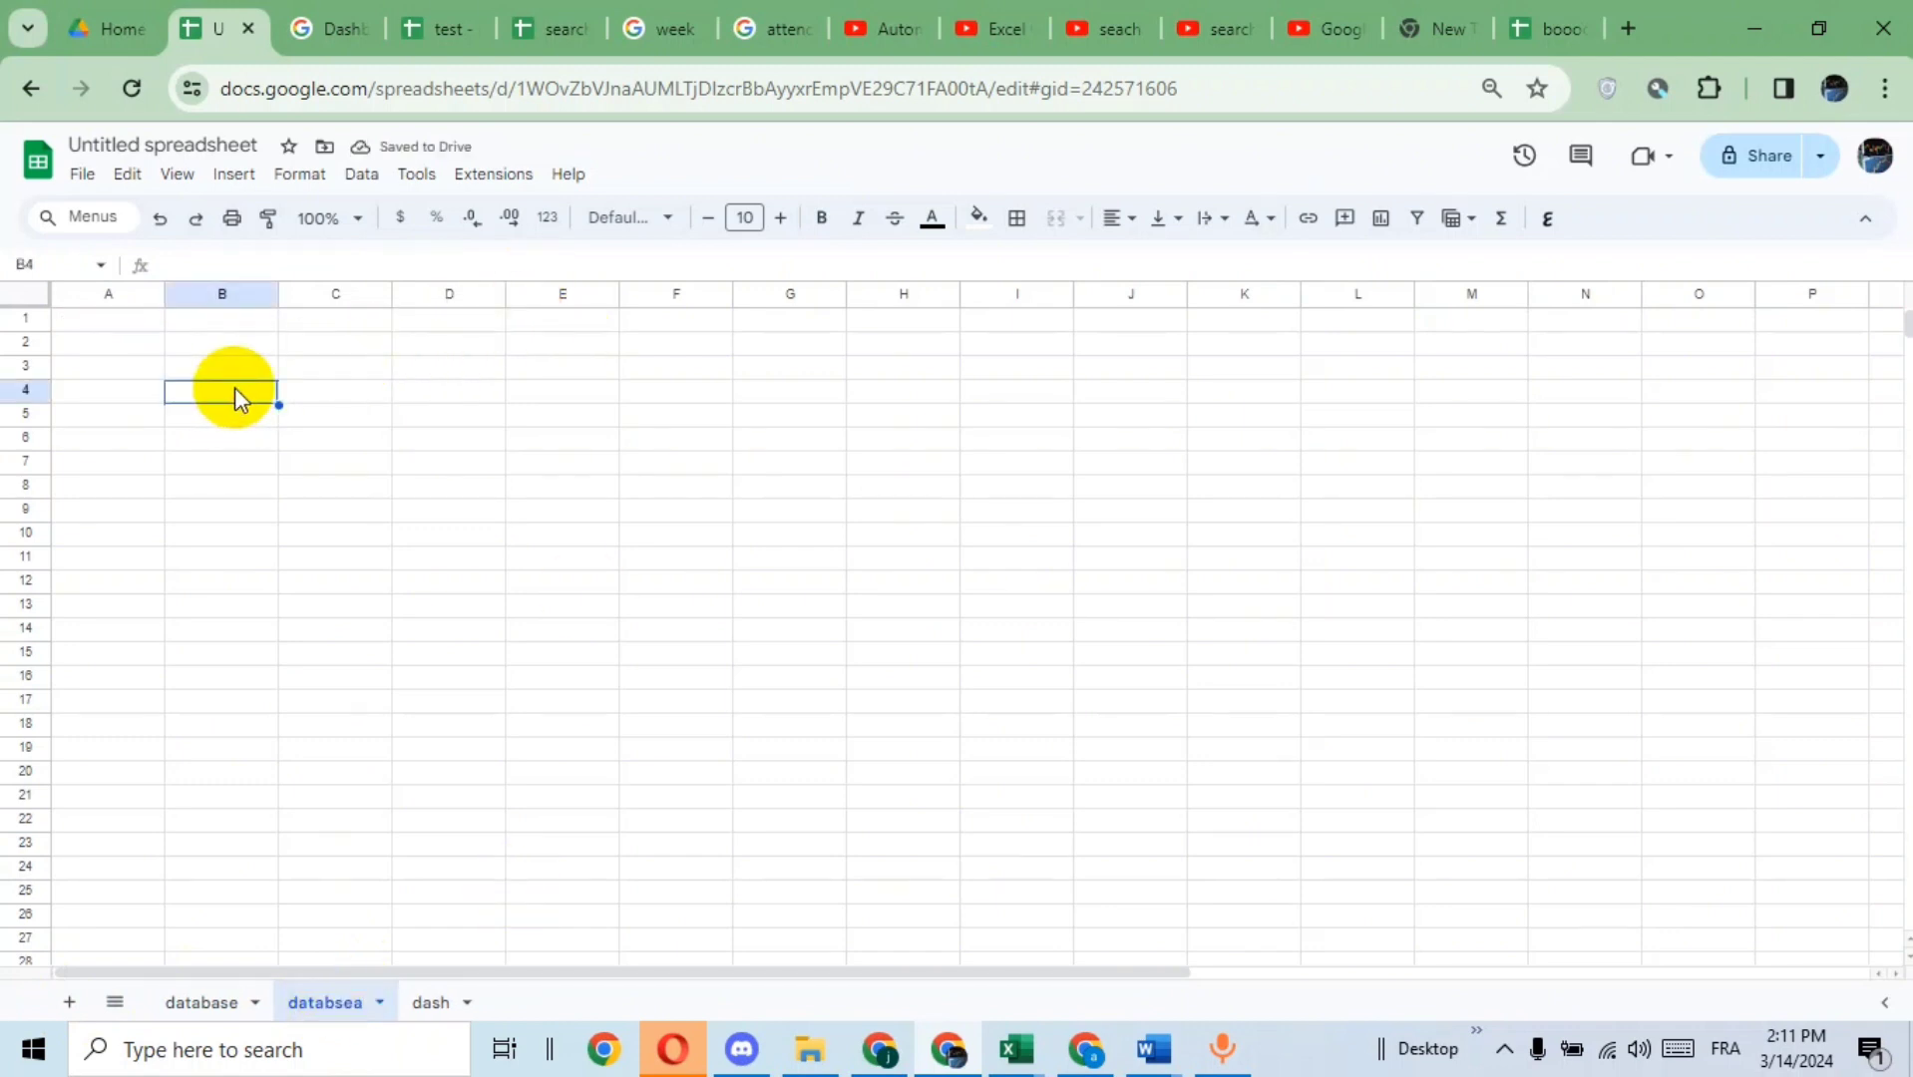
key(ctrl+v)
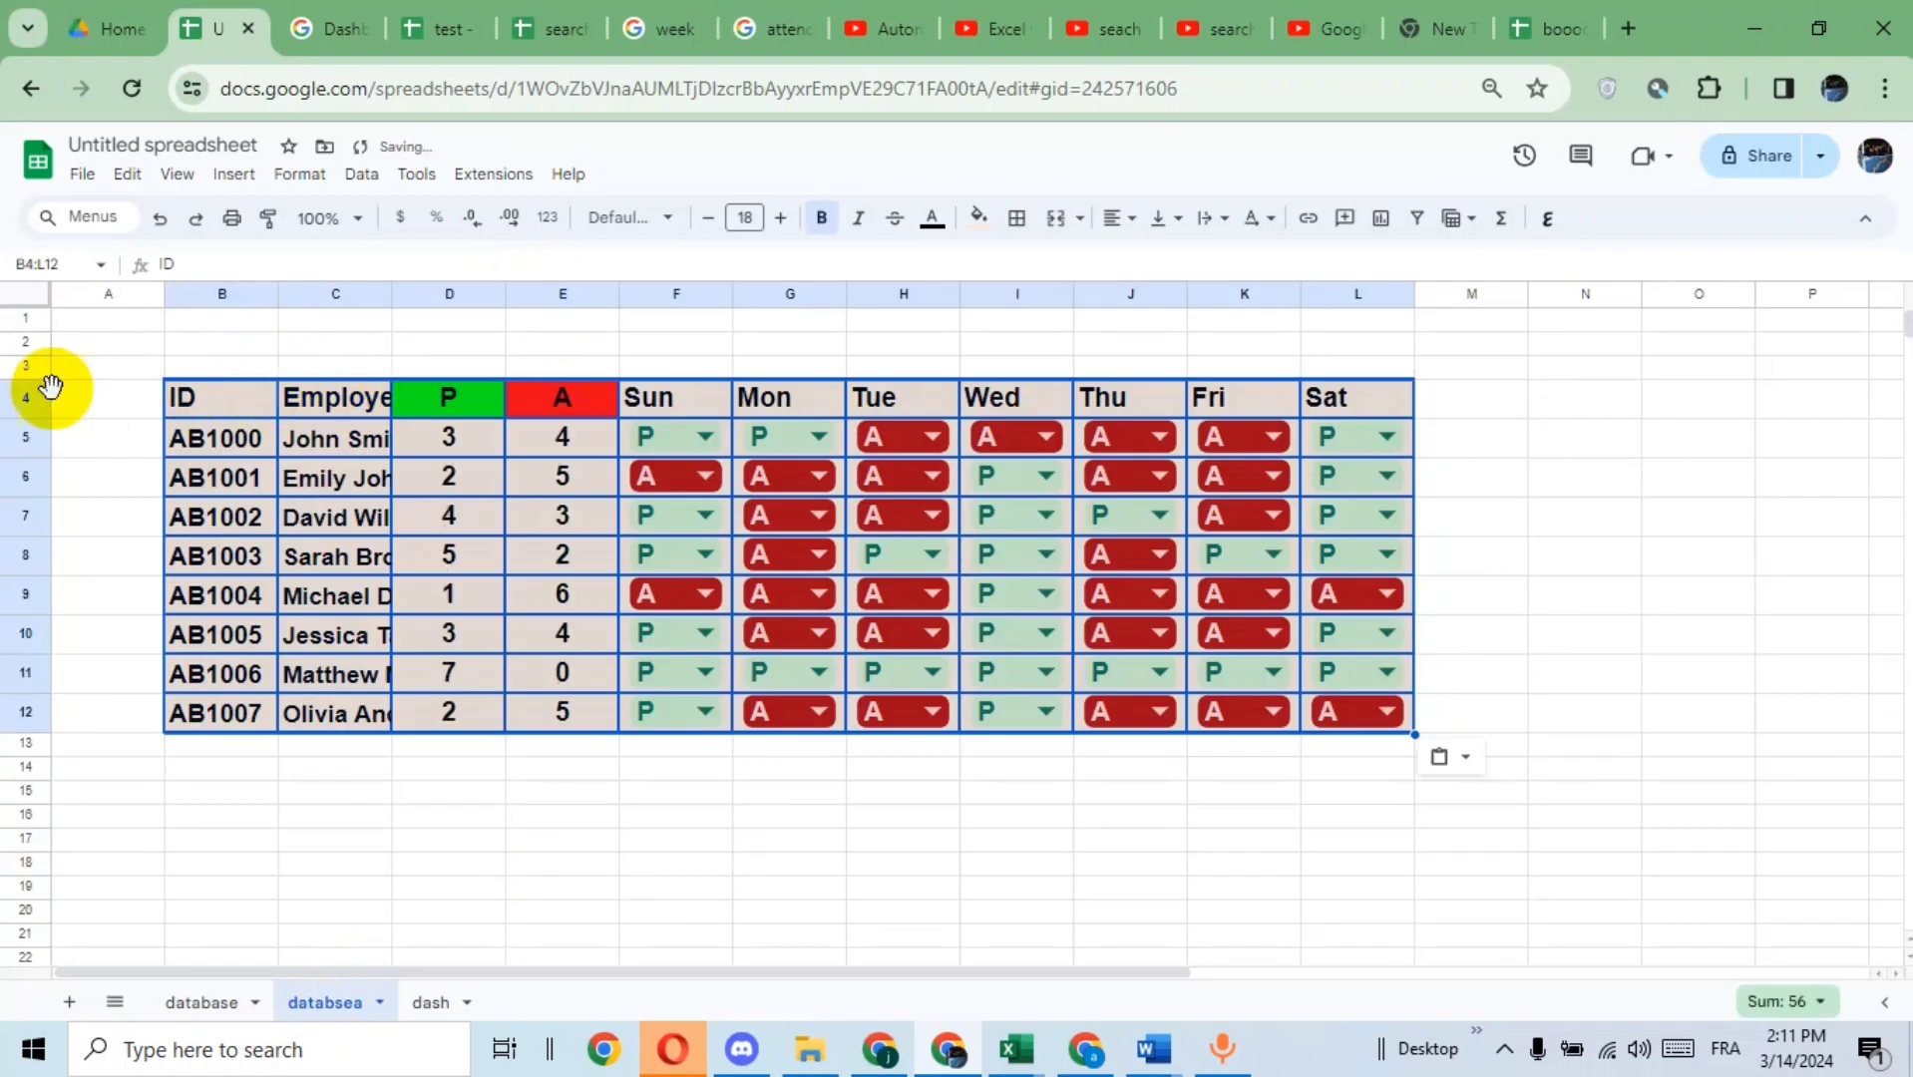
drag(26, 378, 26, 397)
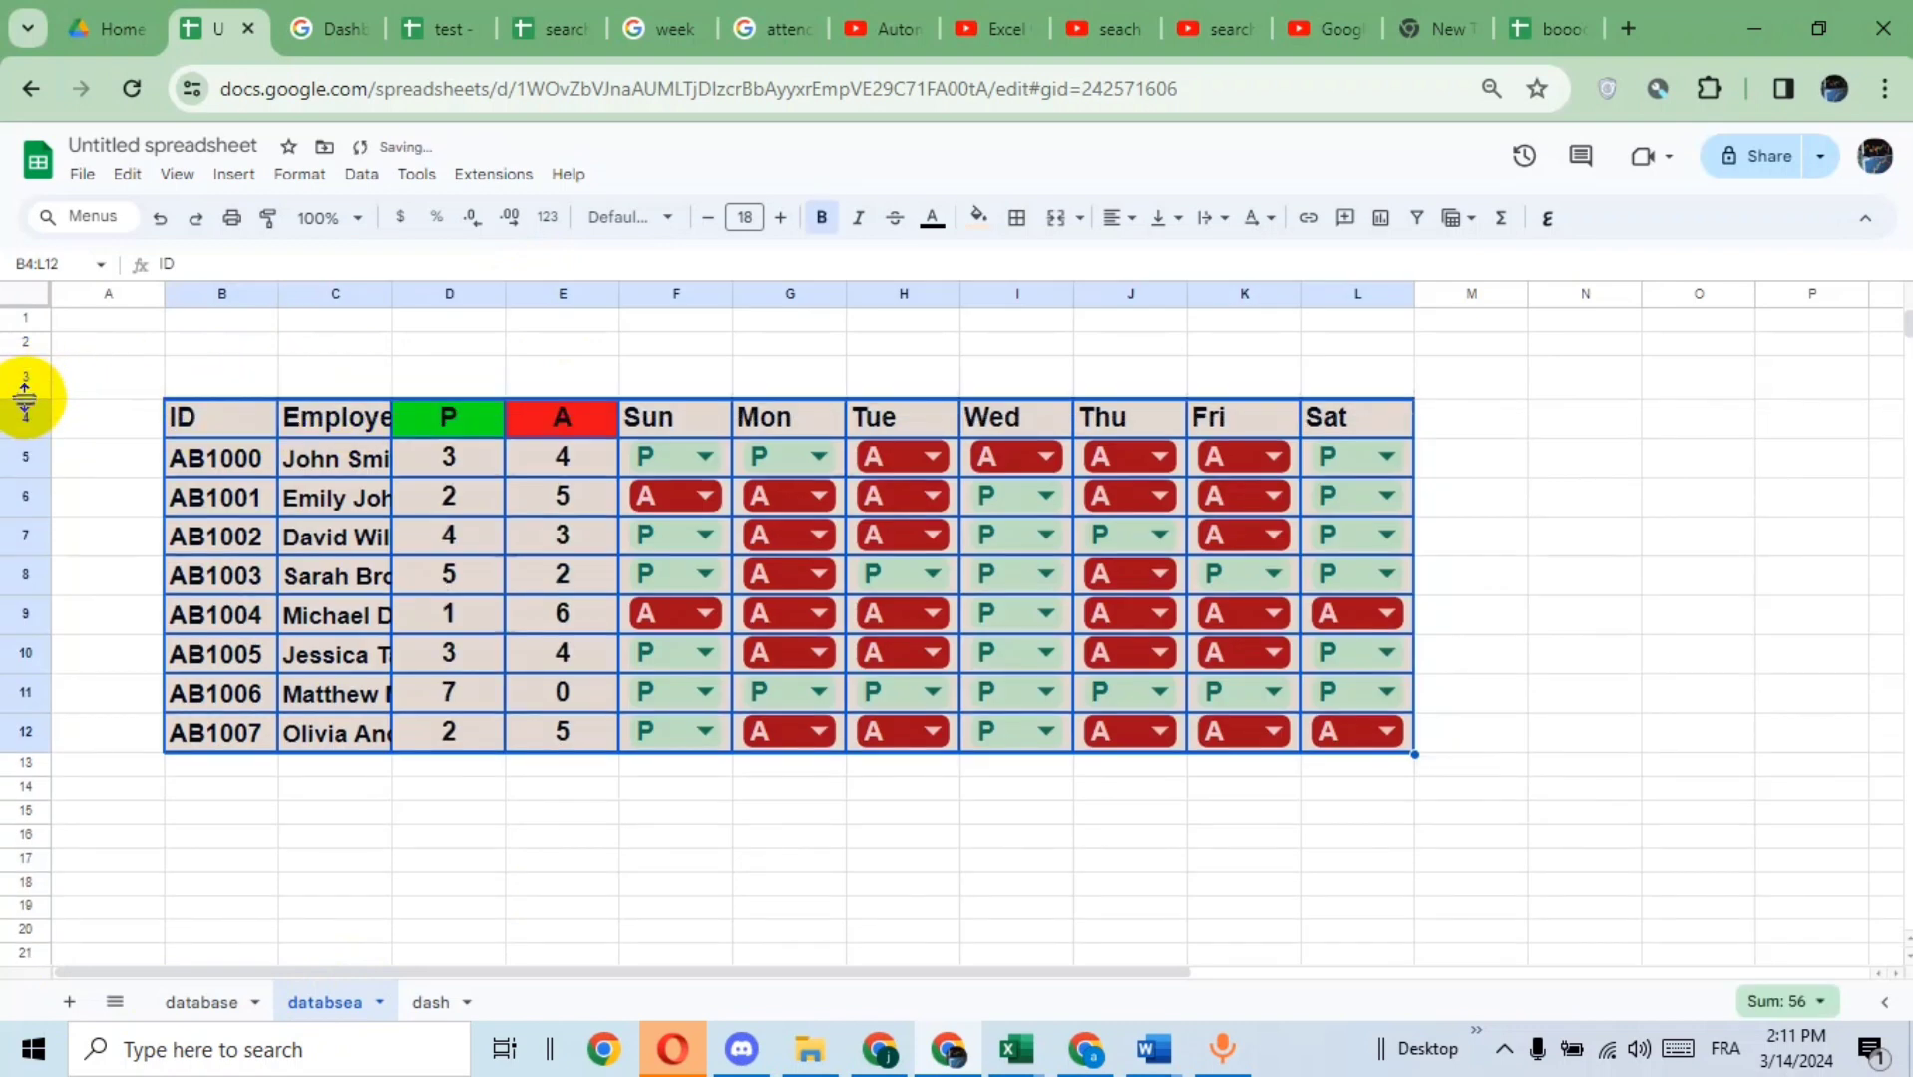
drag(392, 290, 488, 312)
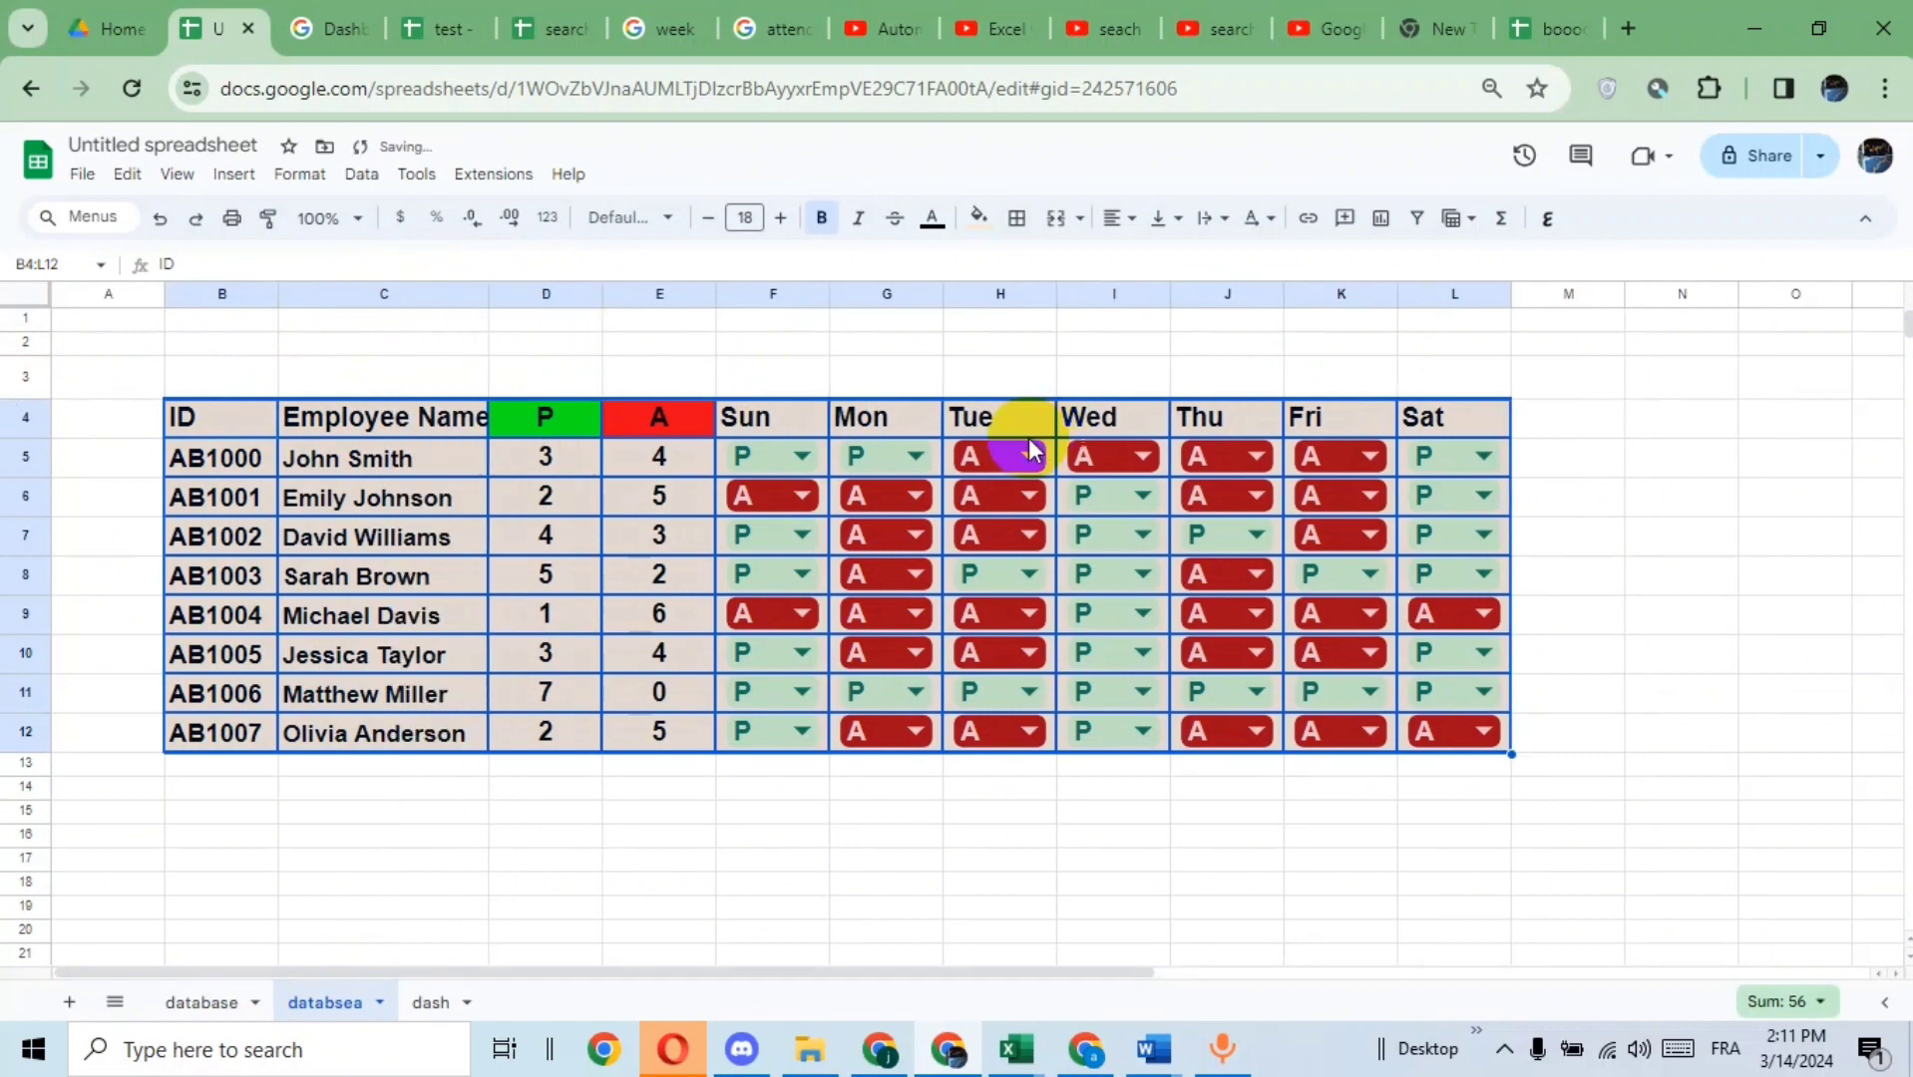
click(1606, 593)
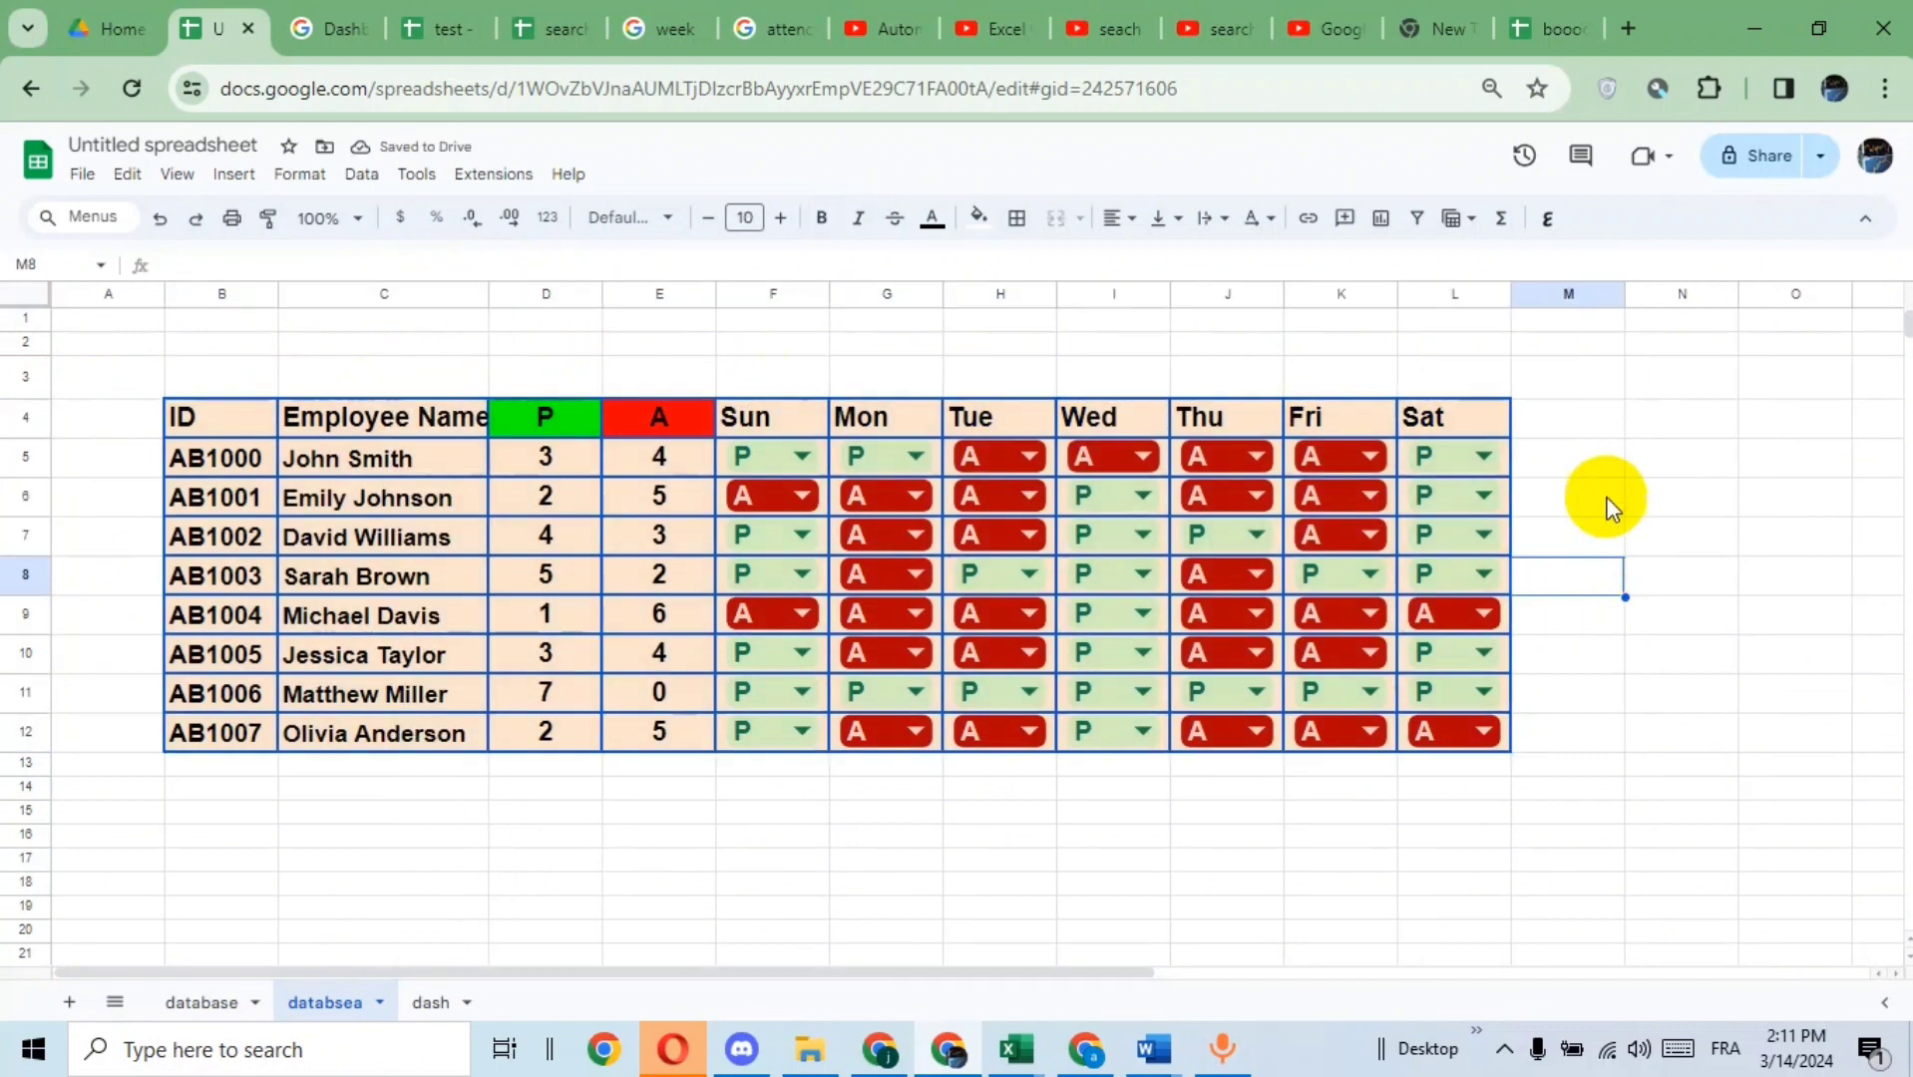
- Fill the entire databsea sheet with the pale yellow background colour
click(25, 293)
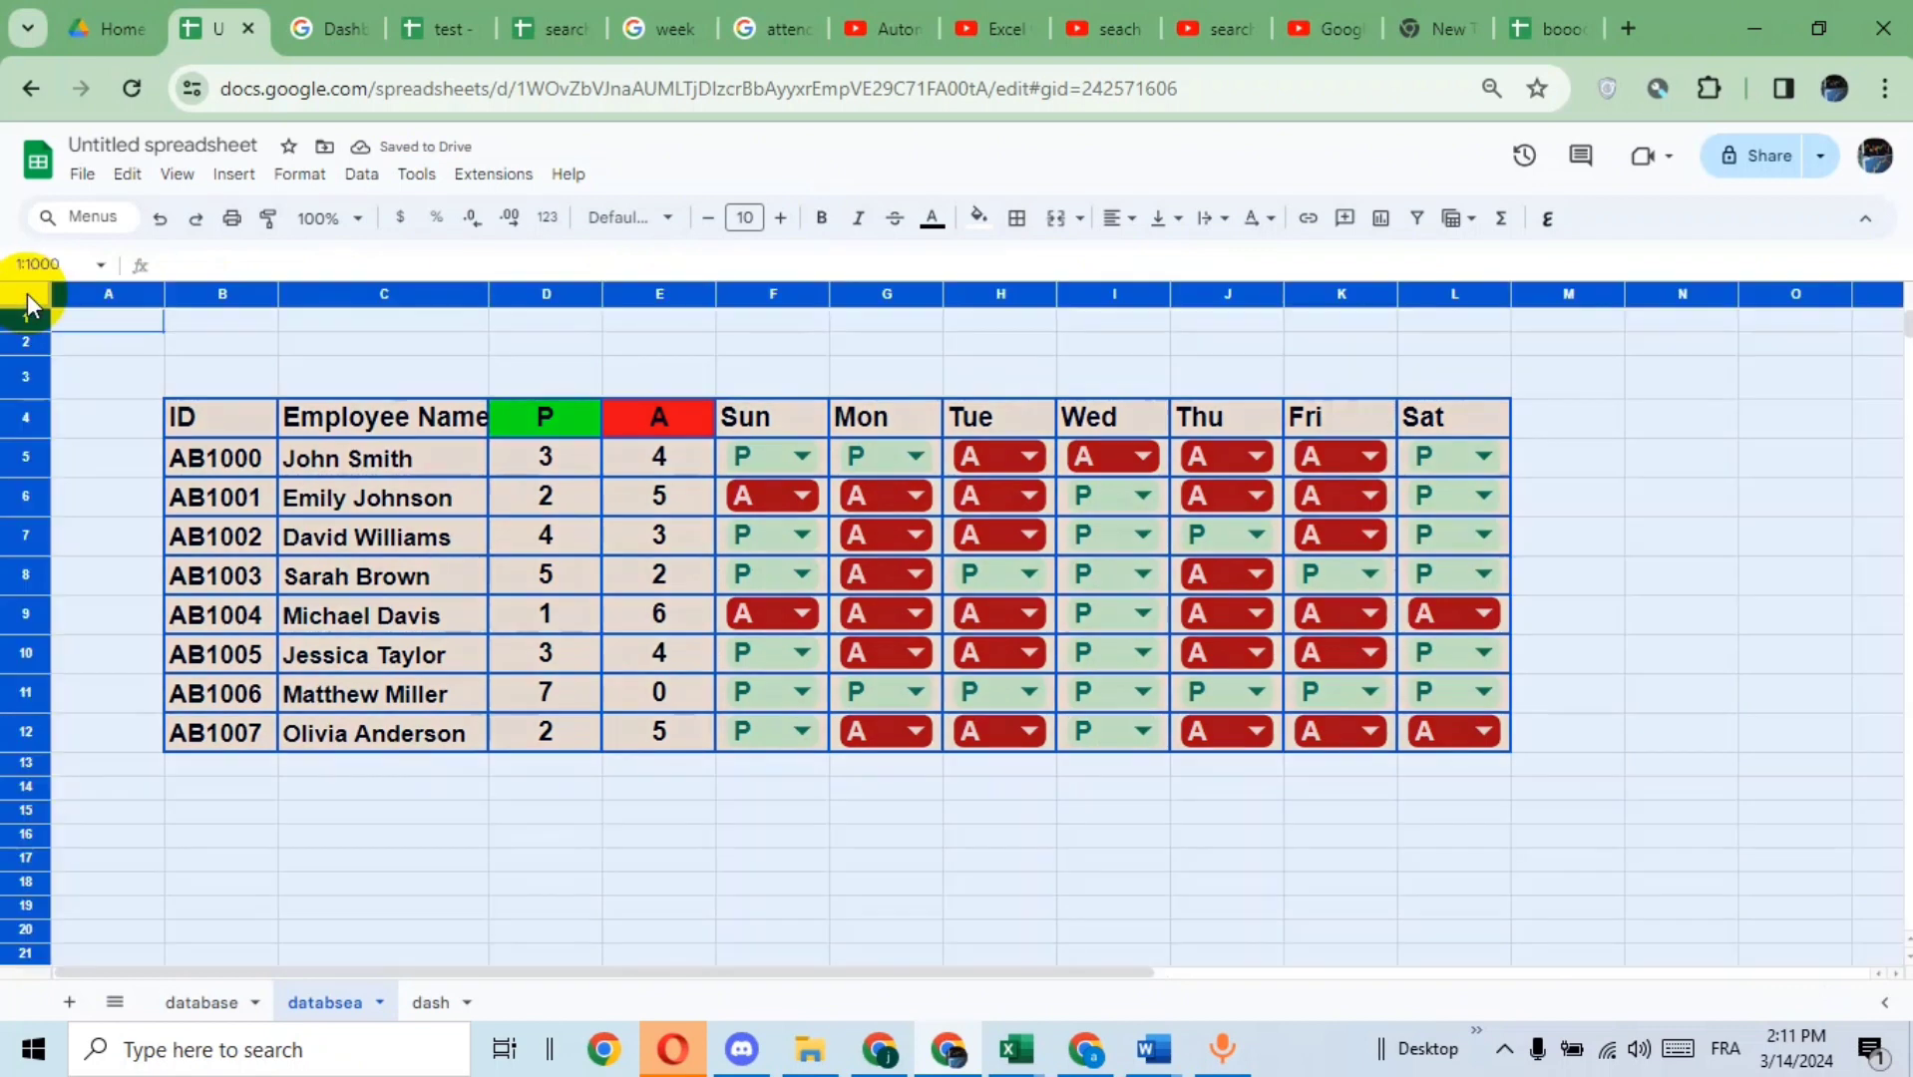
click(979, 217)
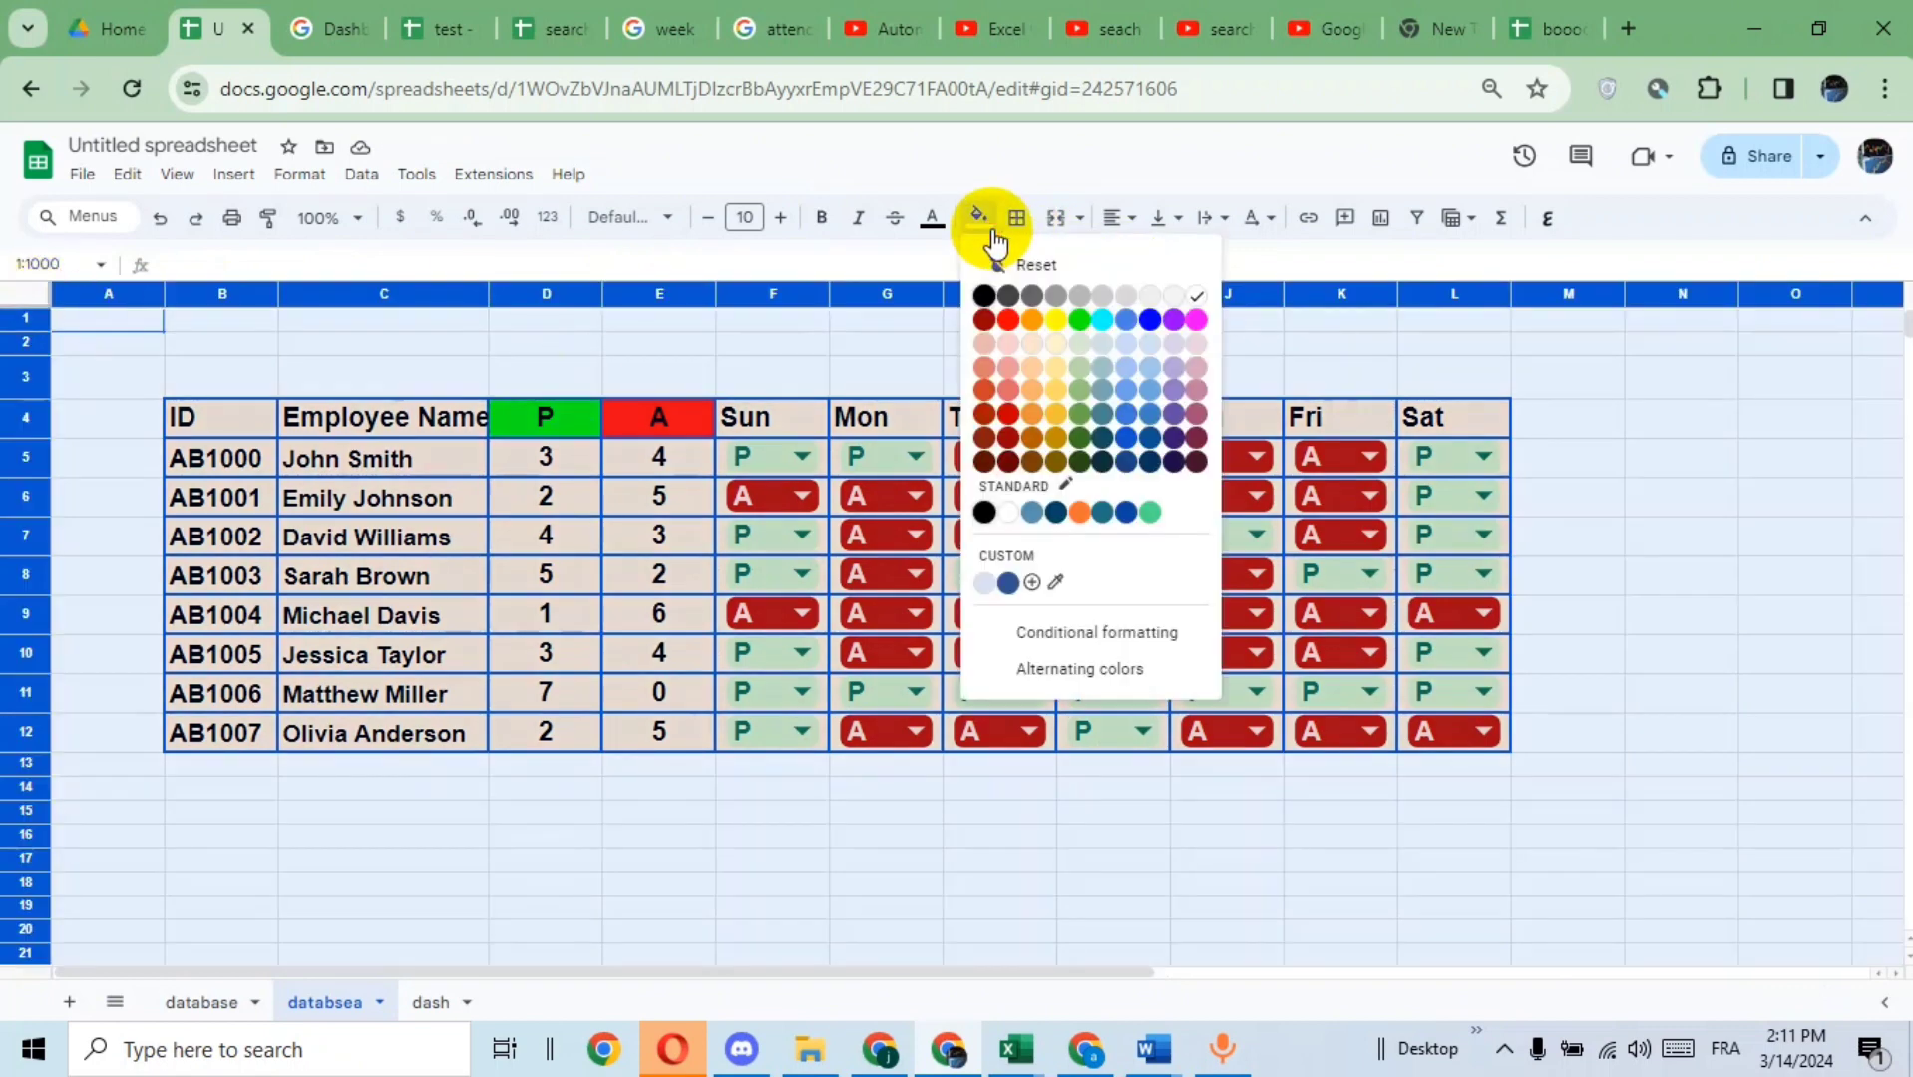
click(1057, 344)
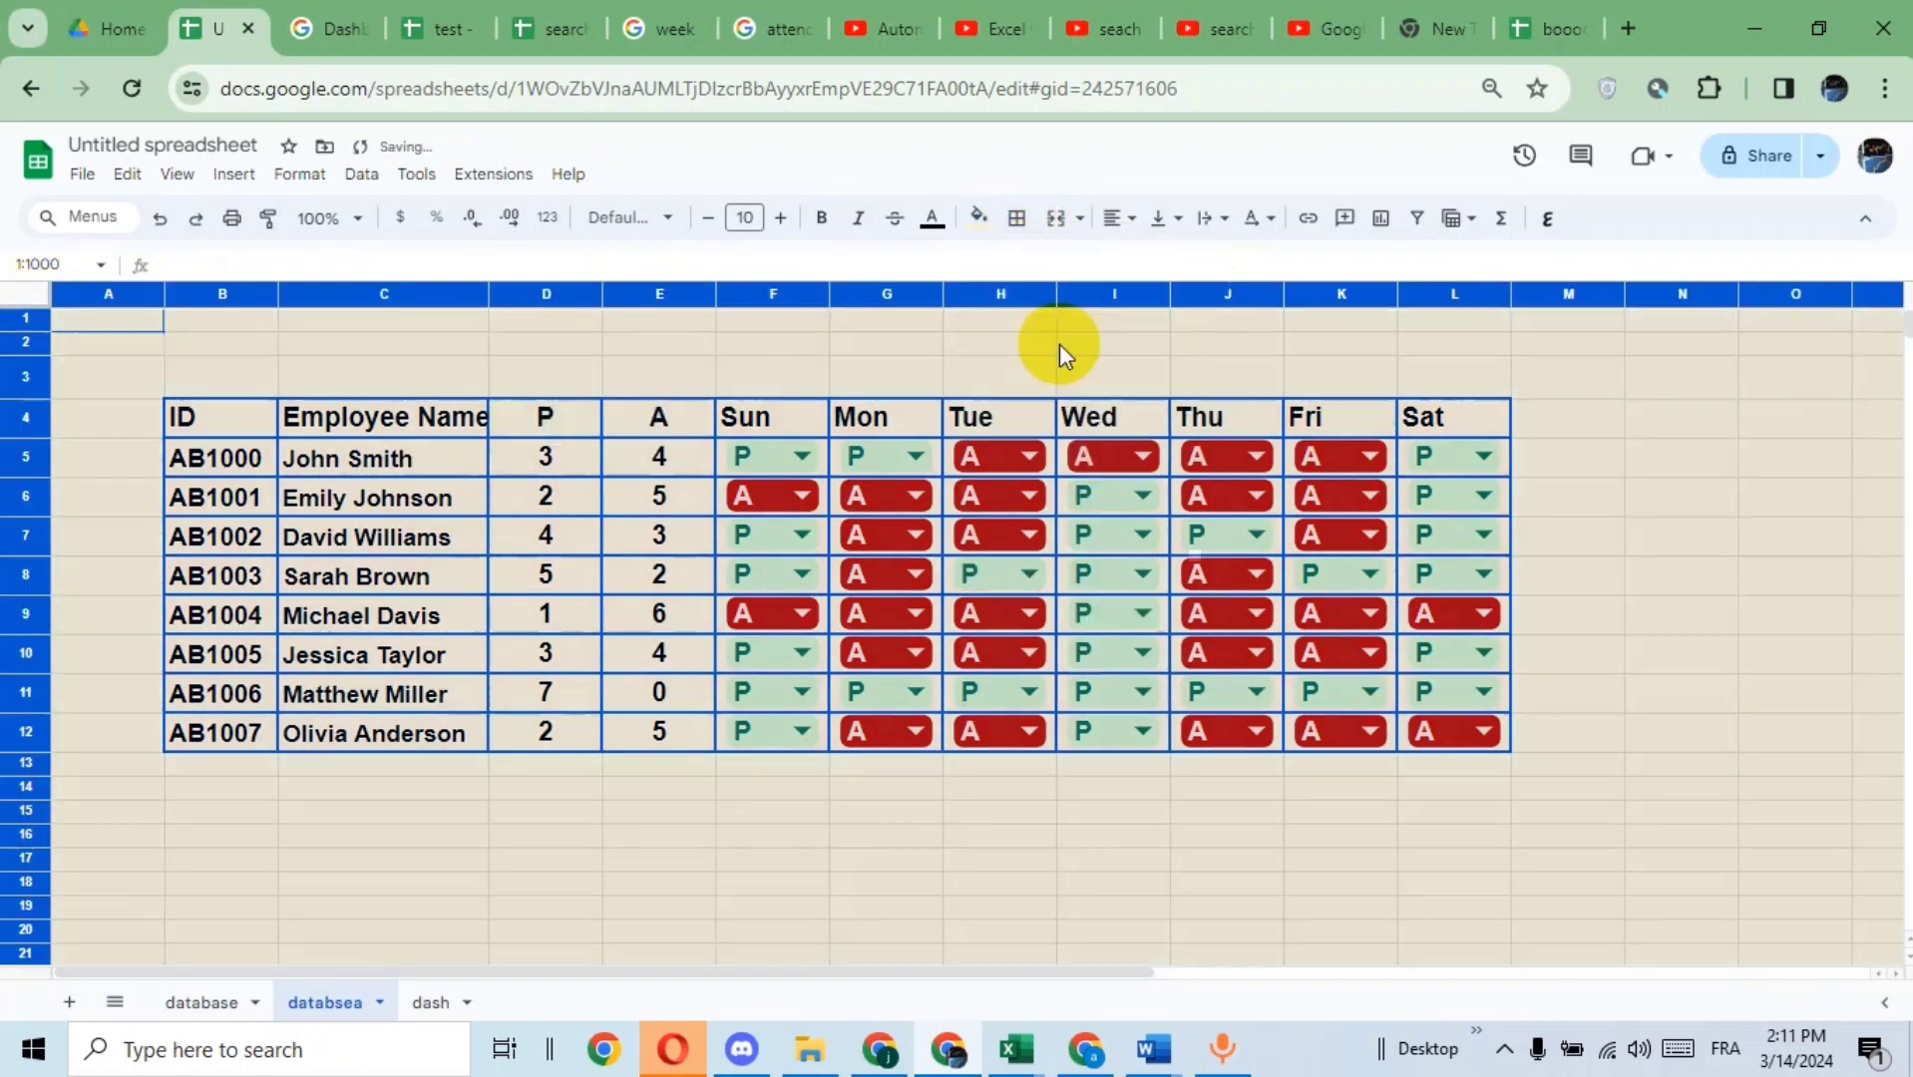
click(1649, 522)
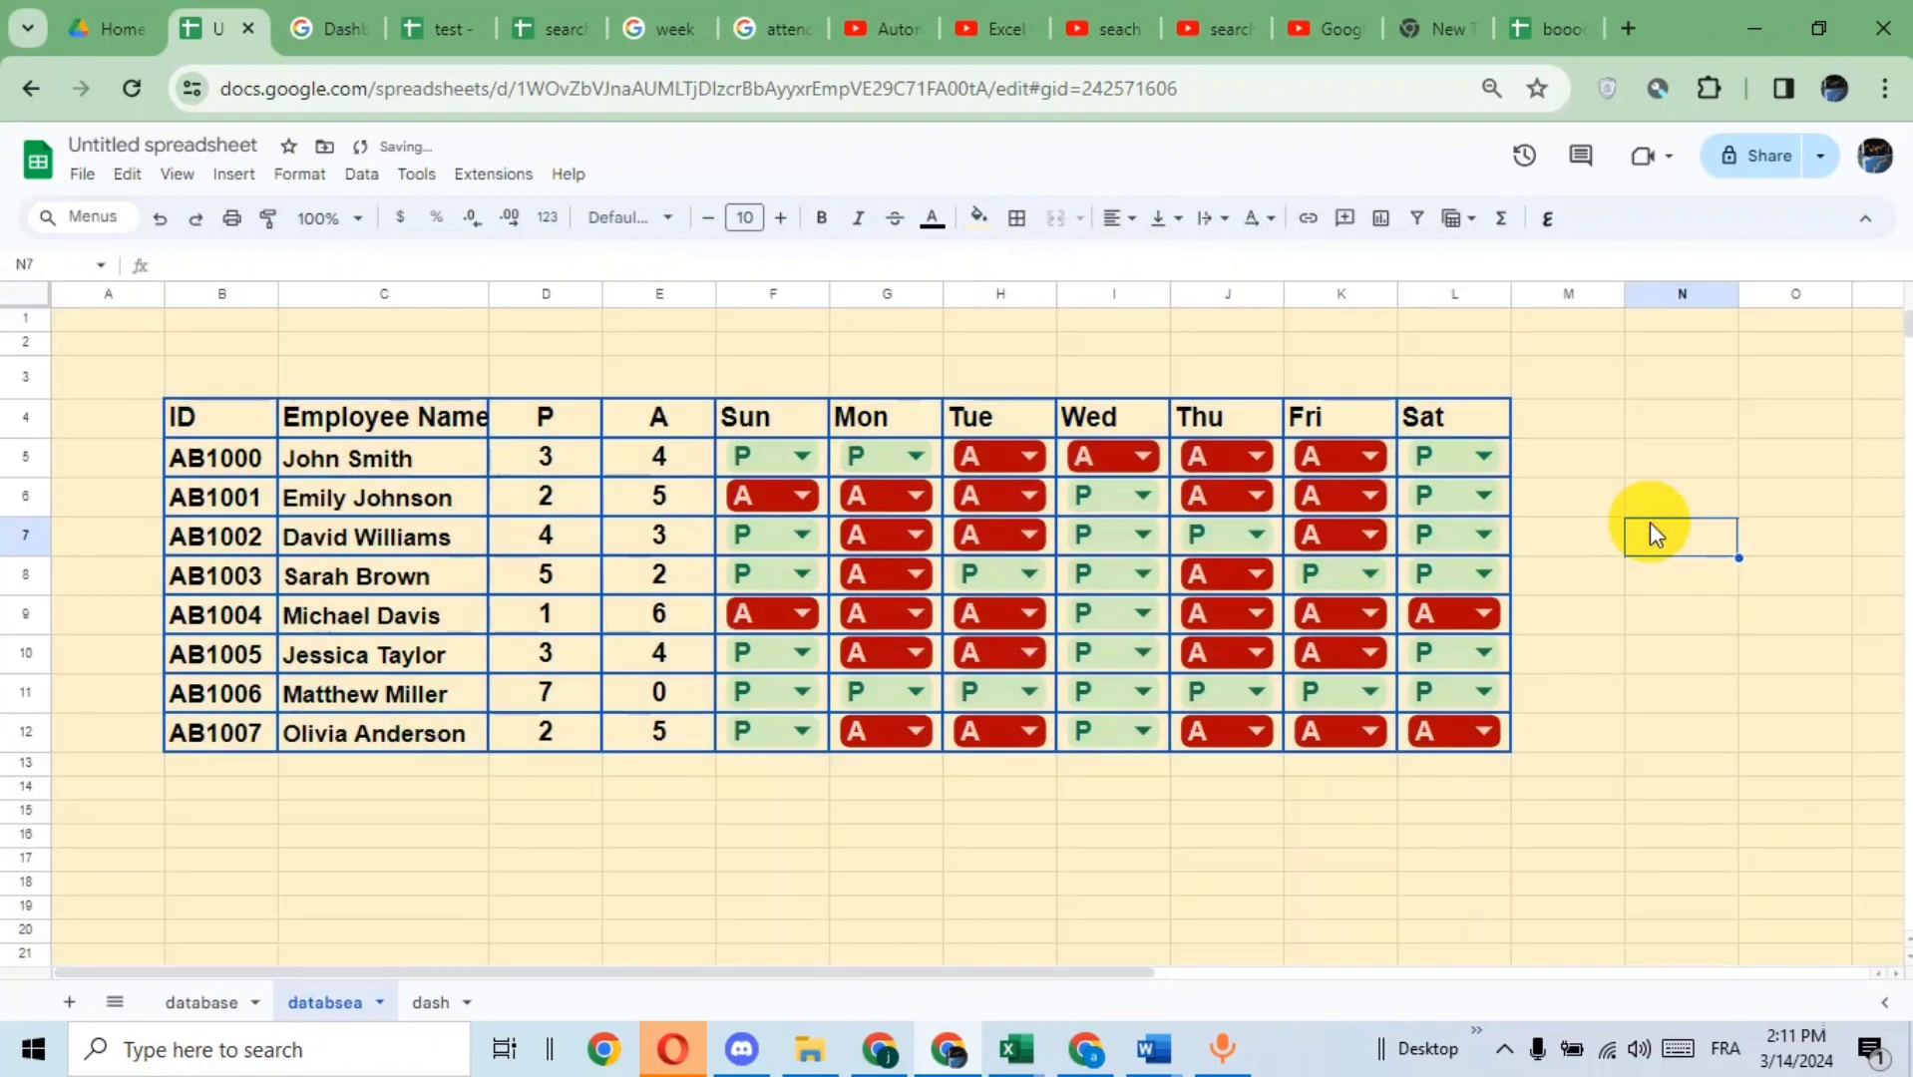
- Clear the weekday headings and attendance marks in F4:L12 and the P and A counts in D5:E12
drag(755, 419, 1459, 736)
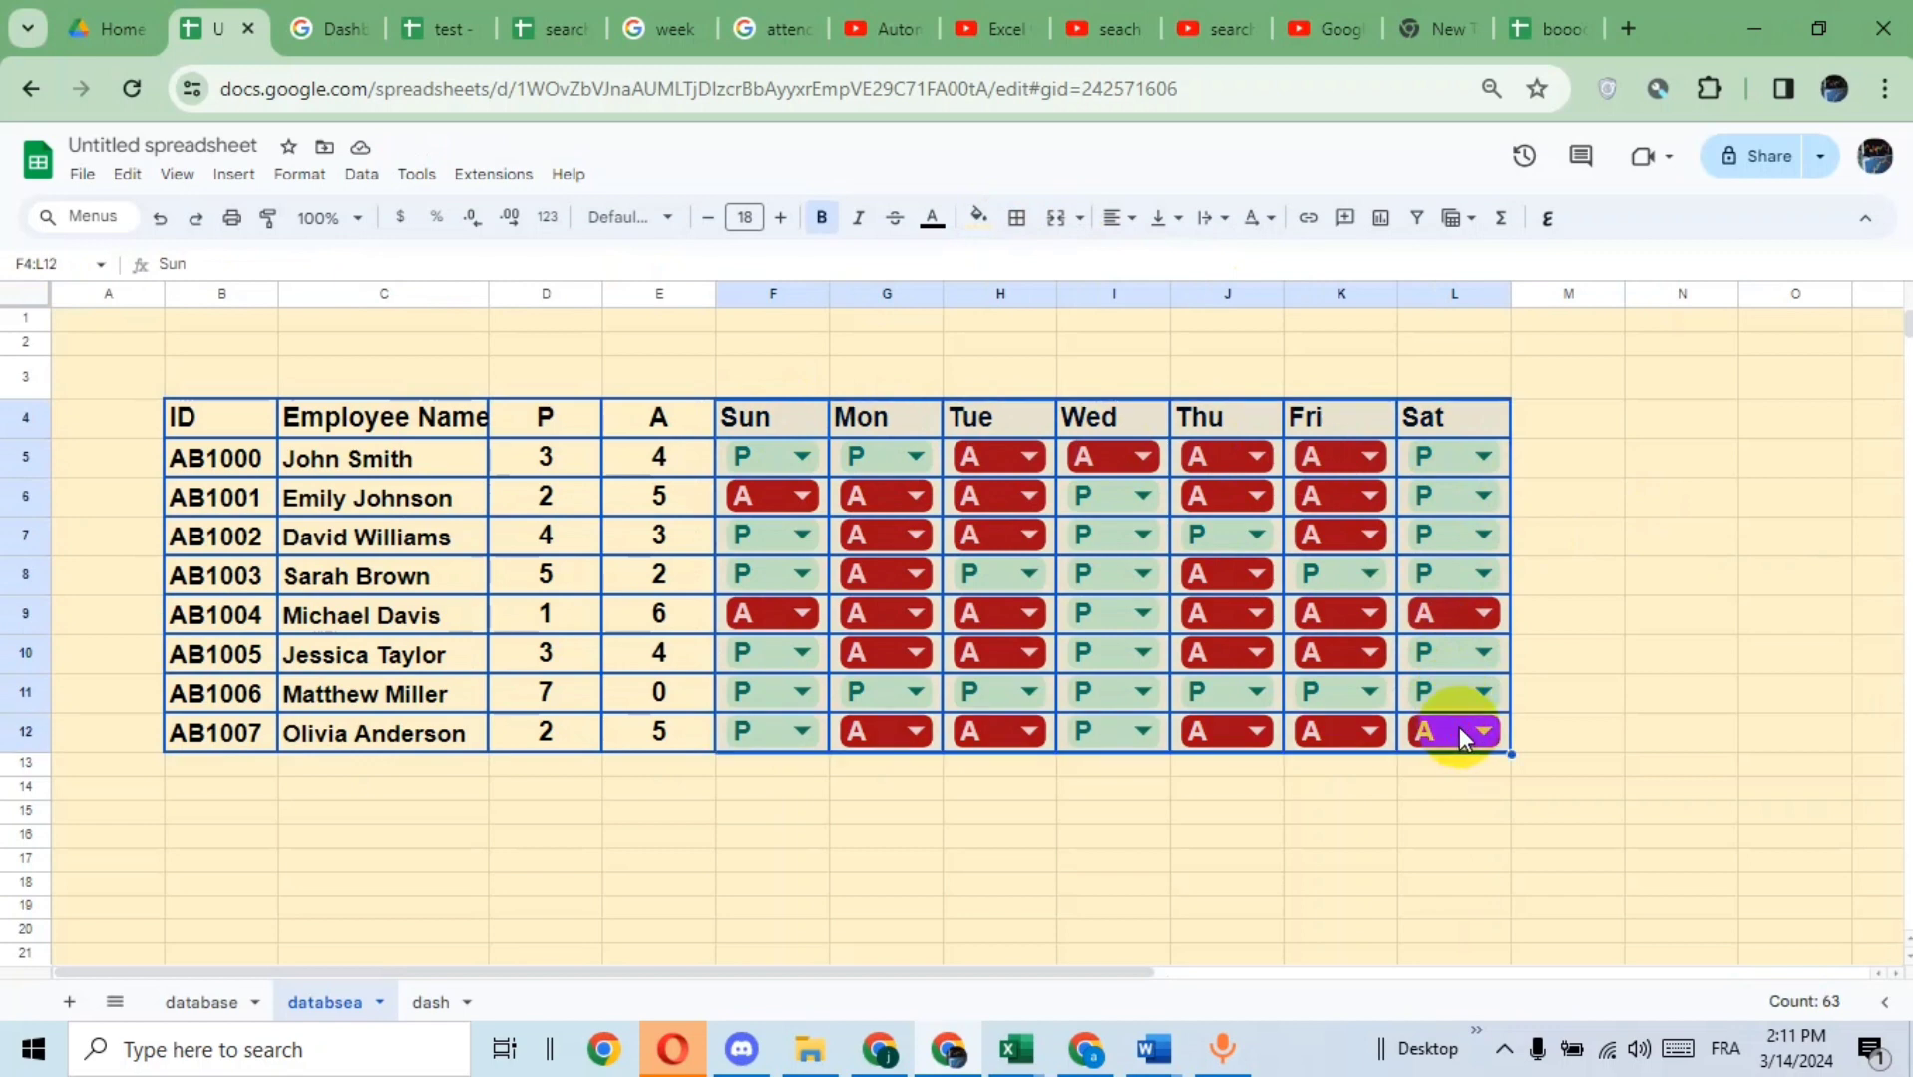
key(Delete)
key(Delete)
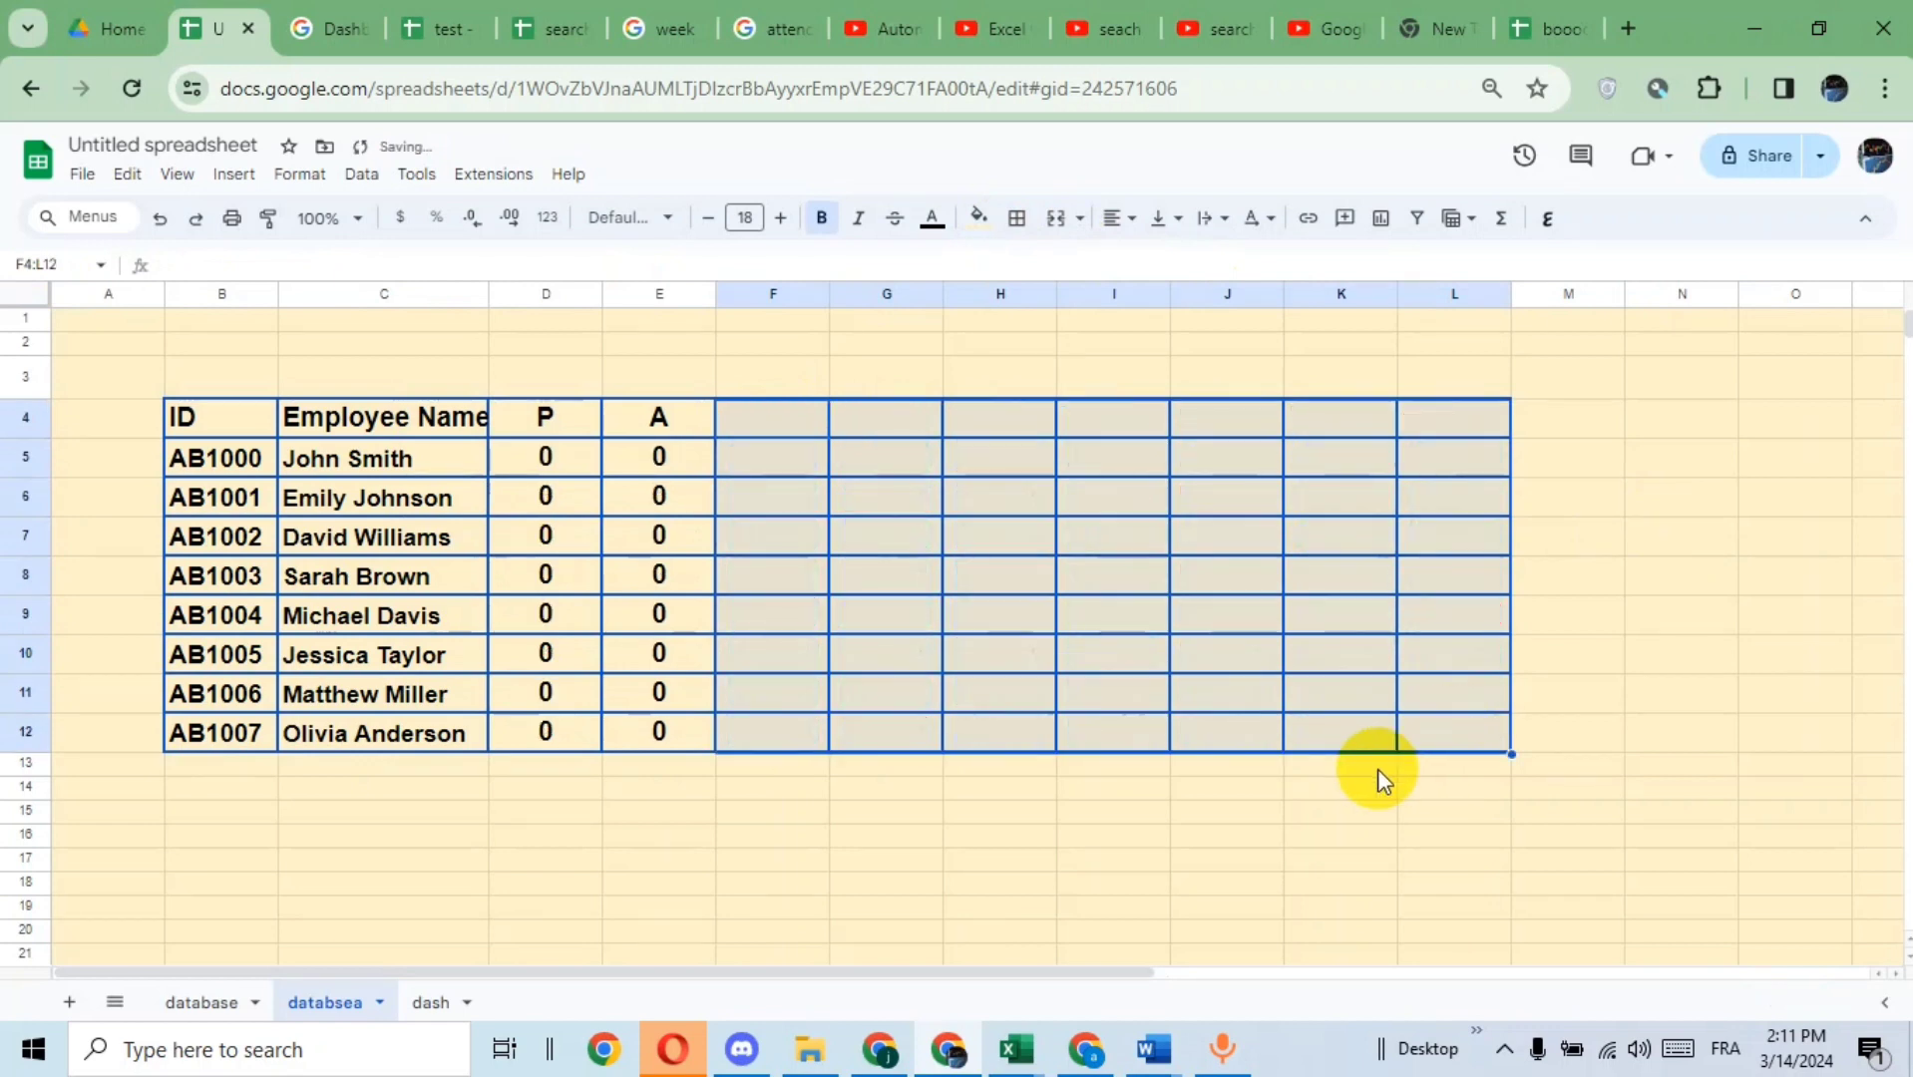
drag(539, 459, 666, 734)
key(Delete)
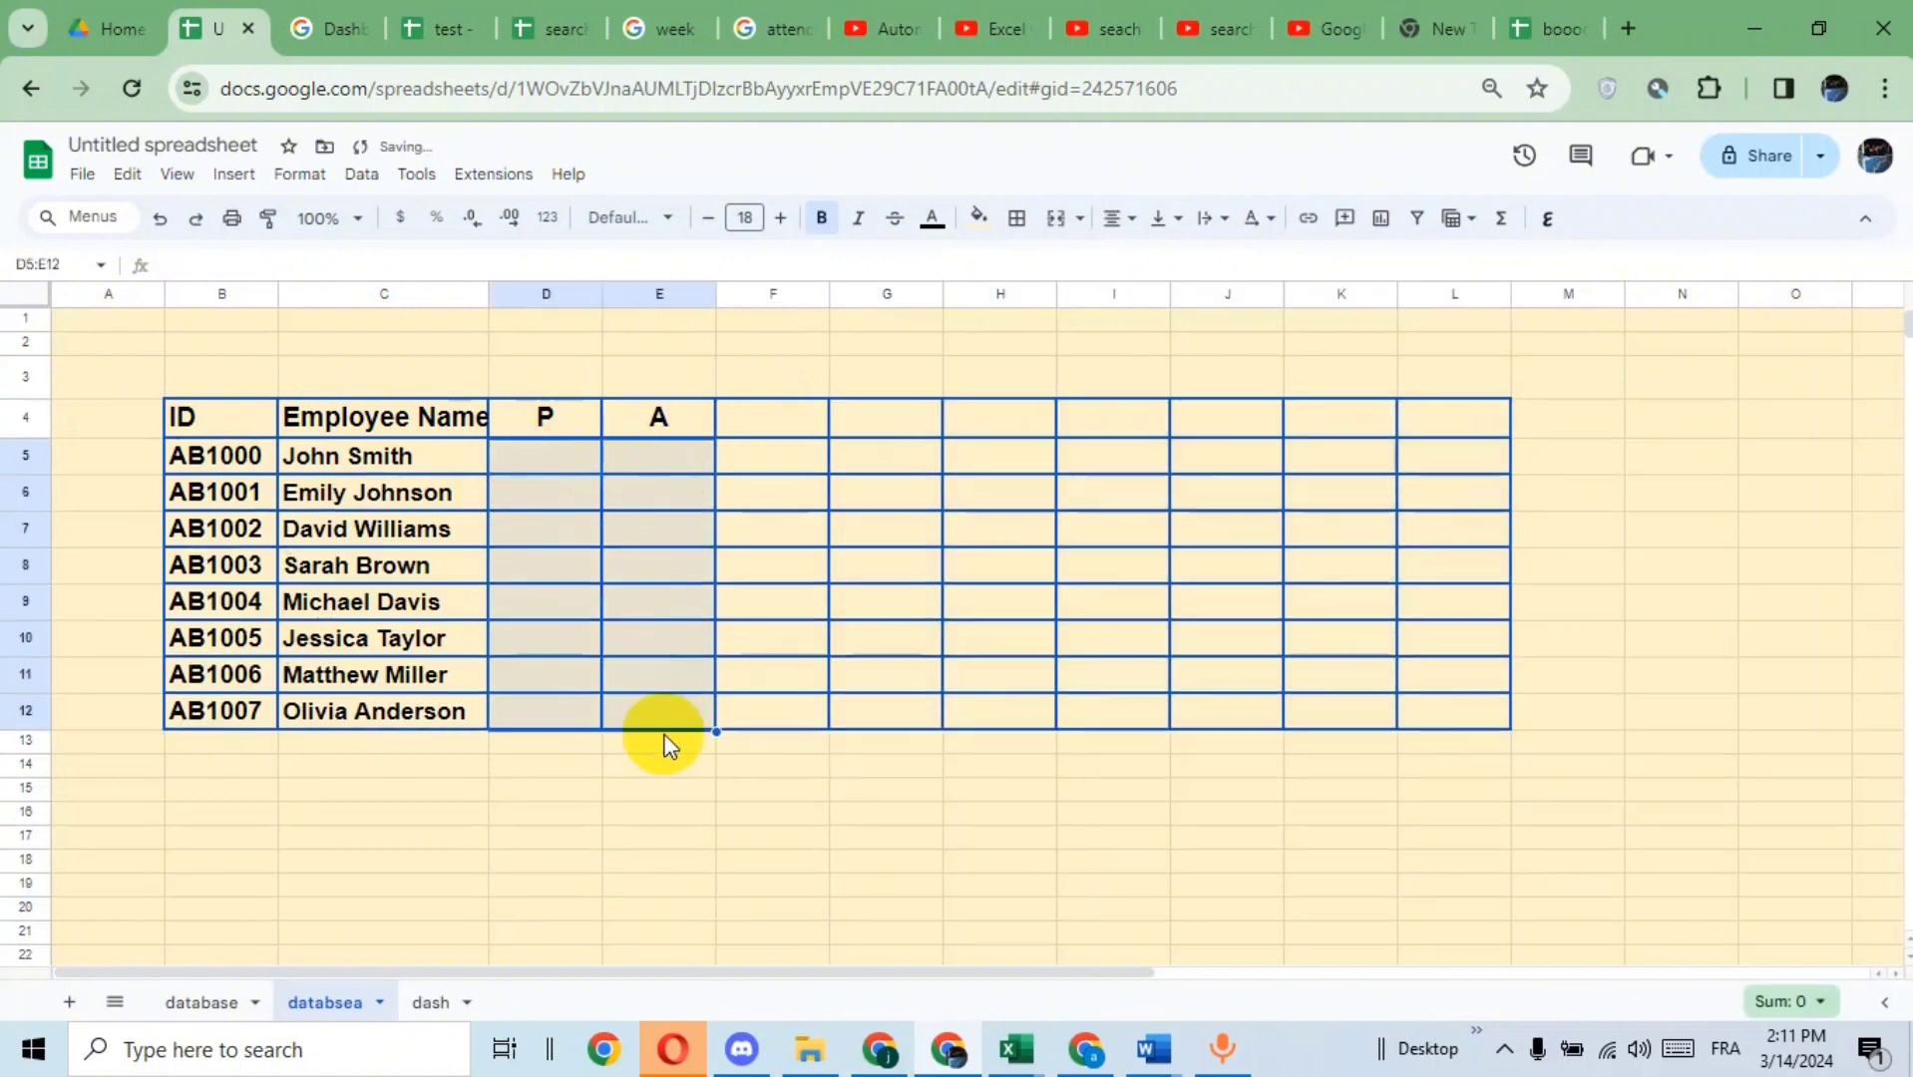
click(576, 432)
- Enter "Sun" in F4 and autofill the weekday headings across to L4
click(787, 424)
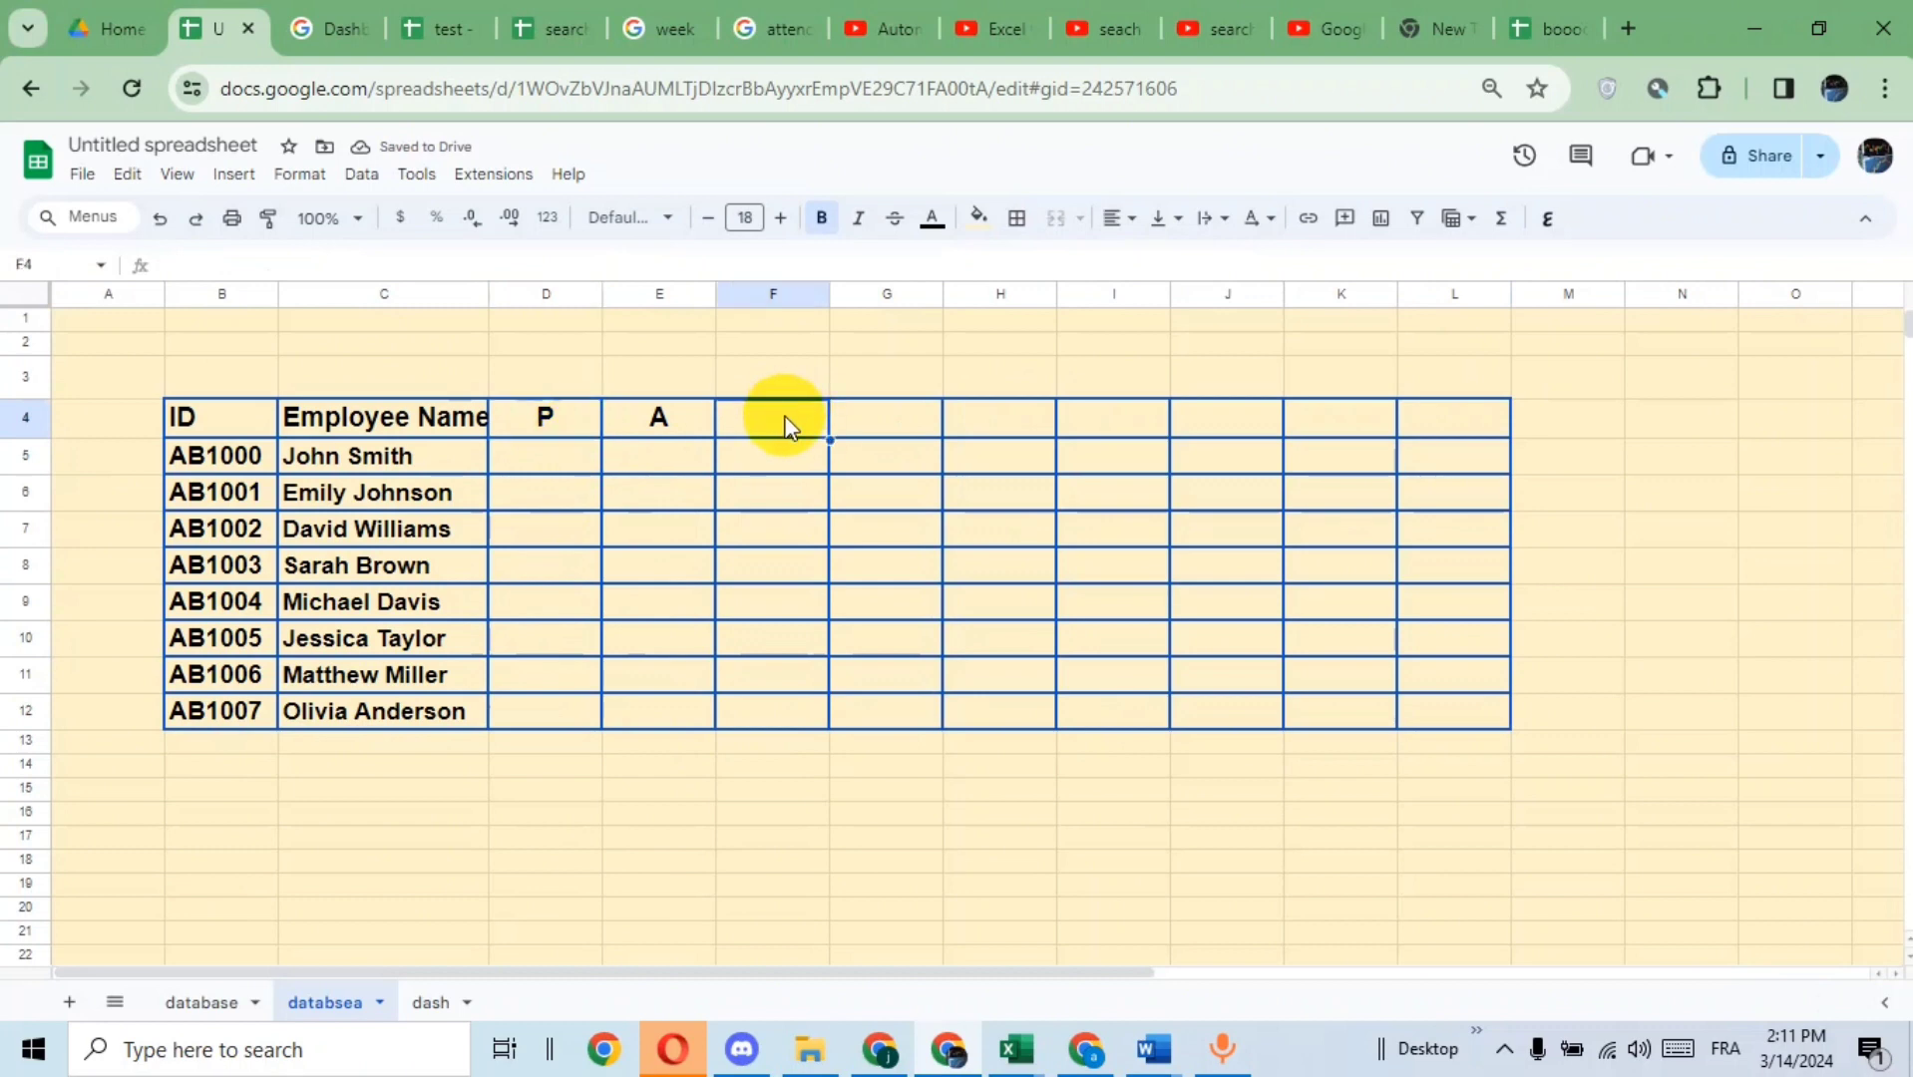
text(S)
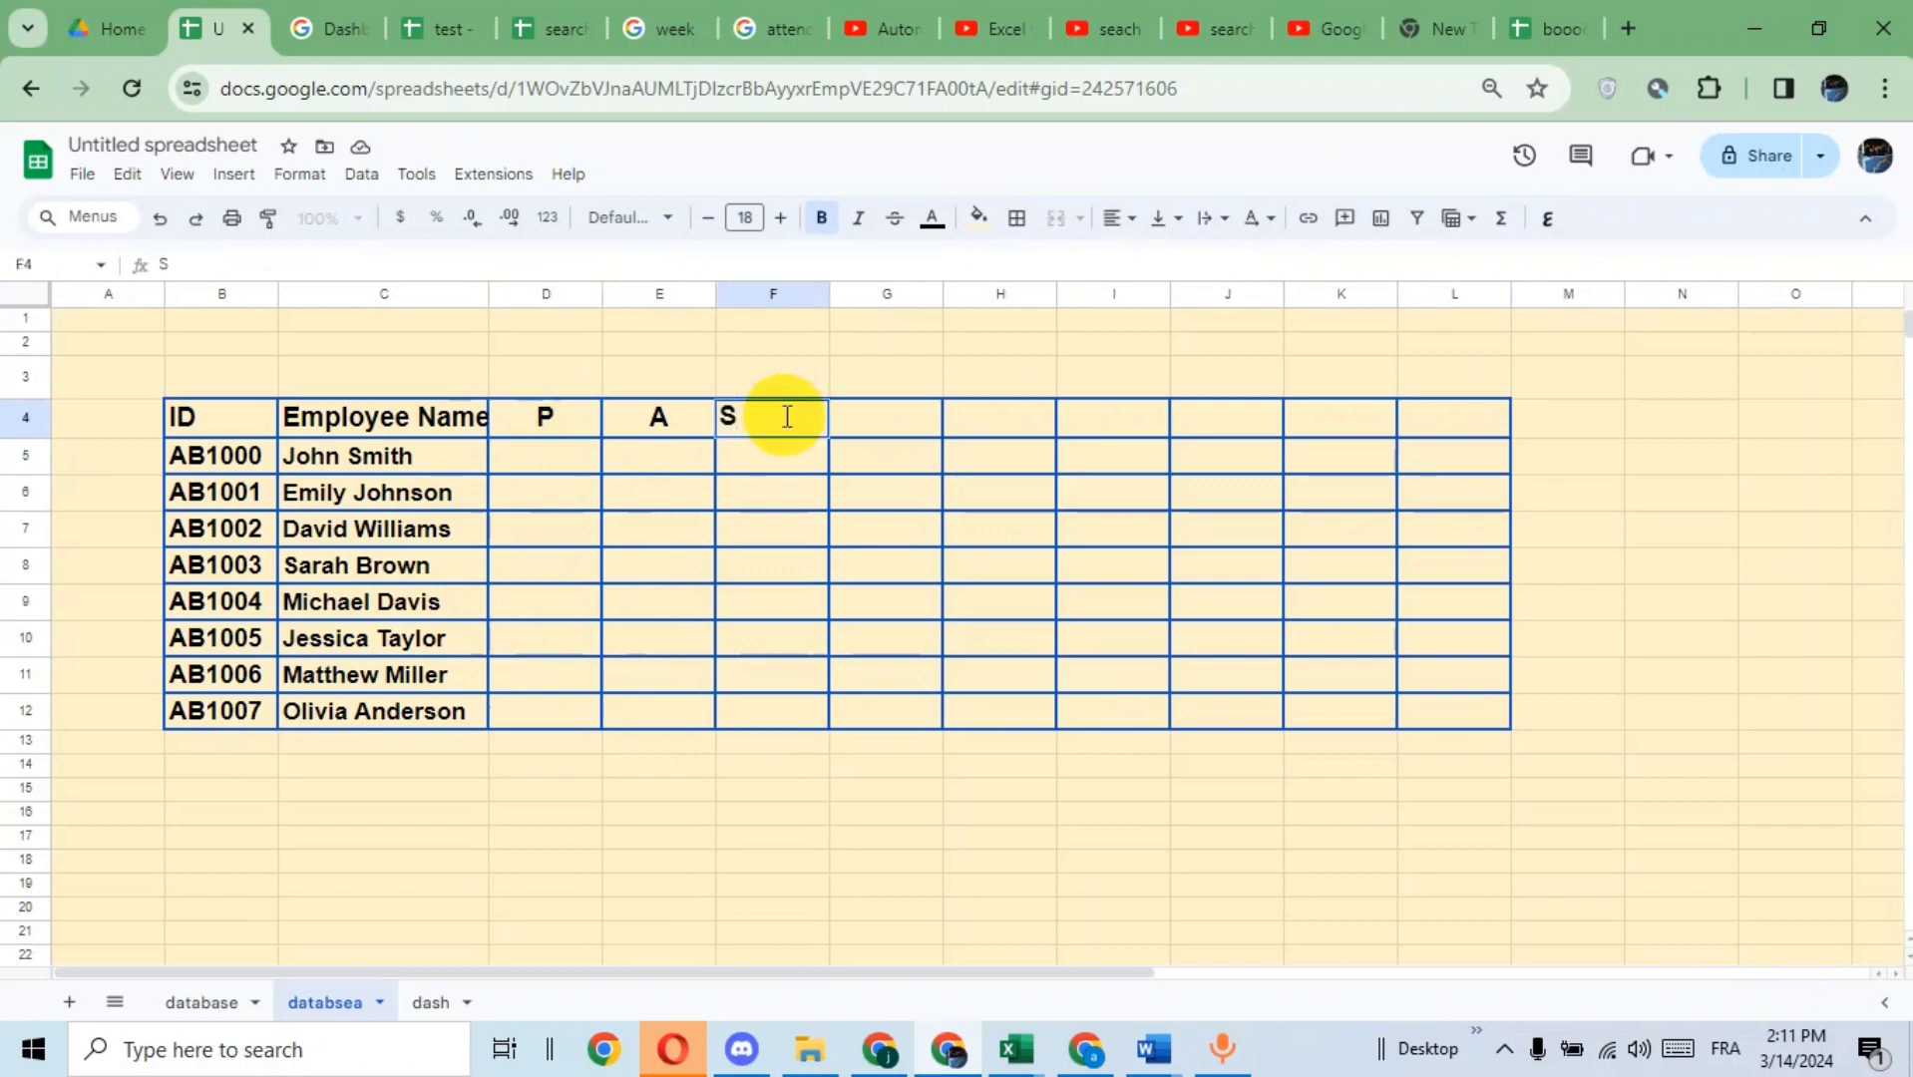
text(un)
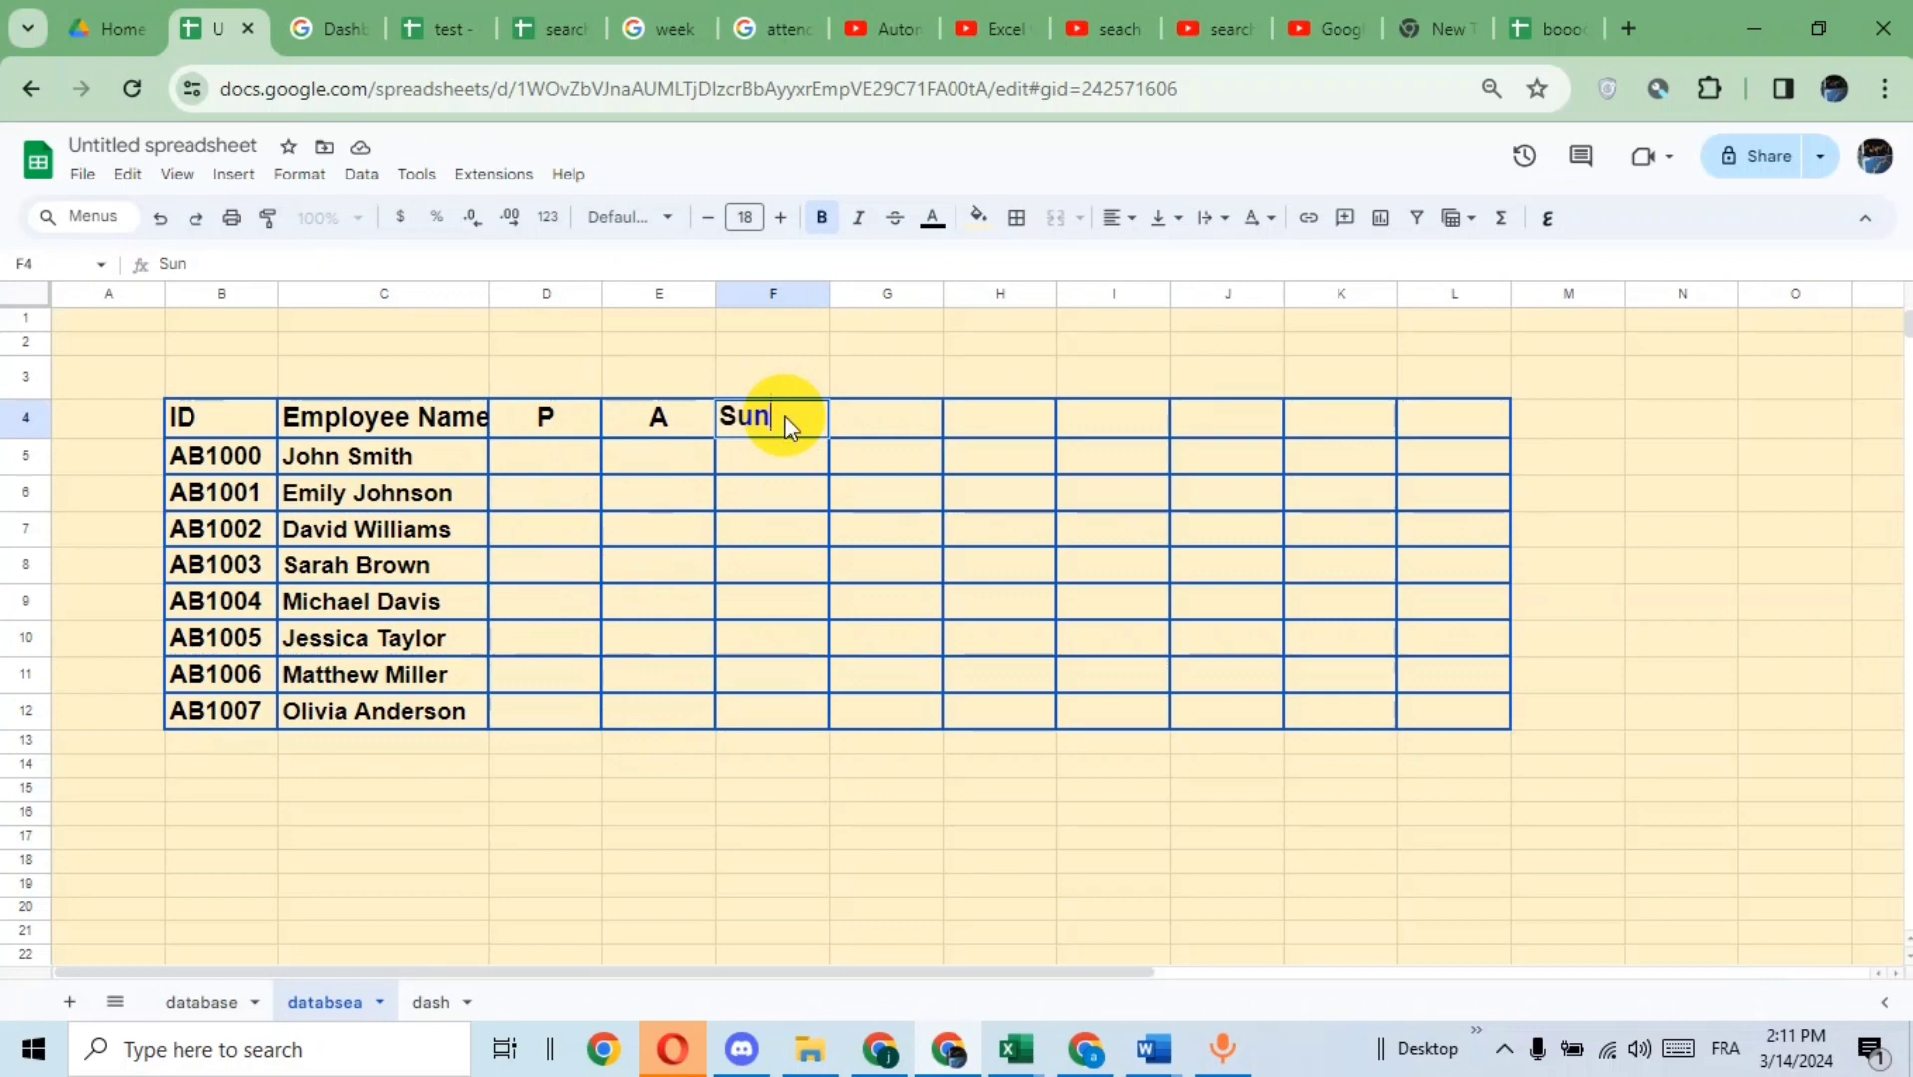
key(Return)
click(803, 427)
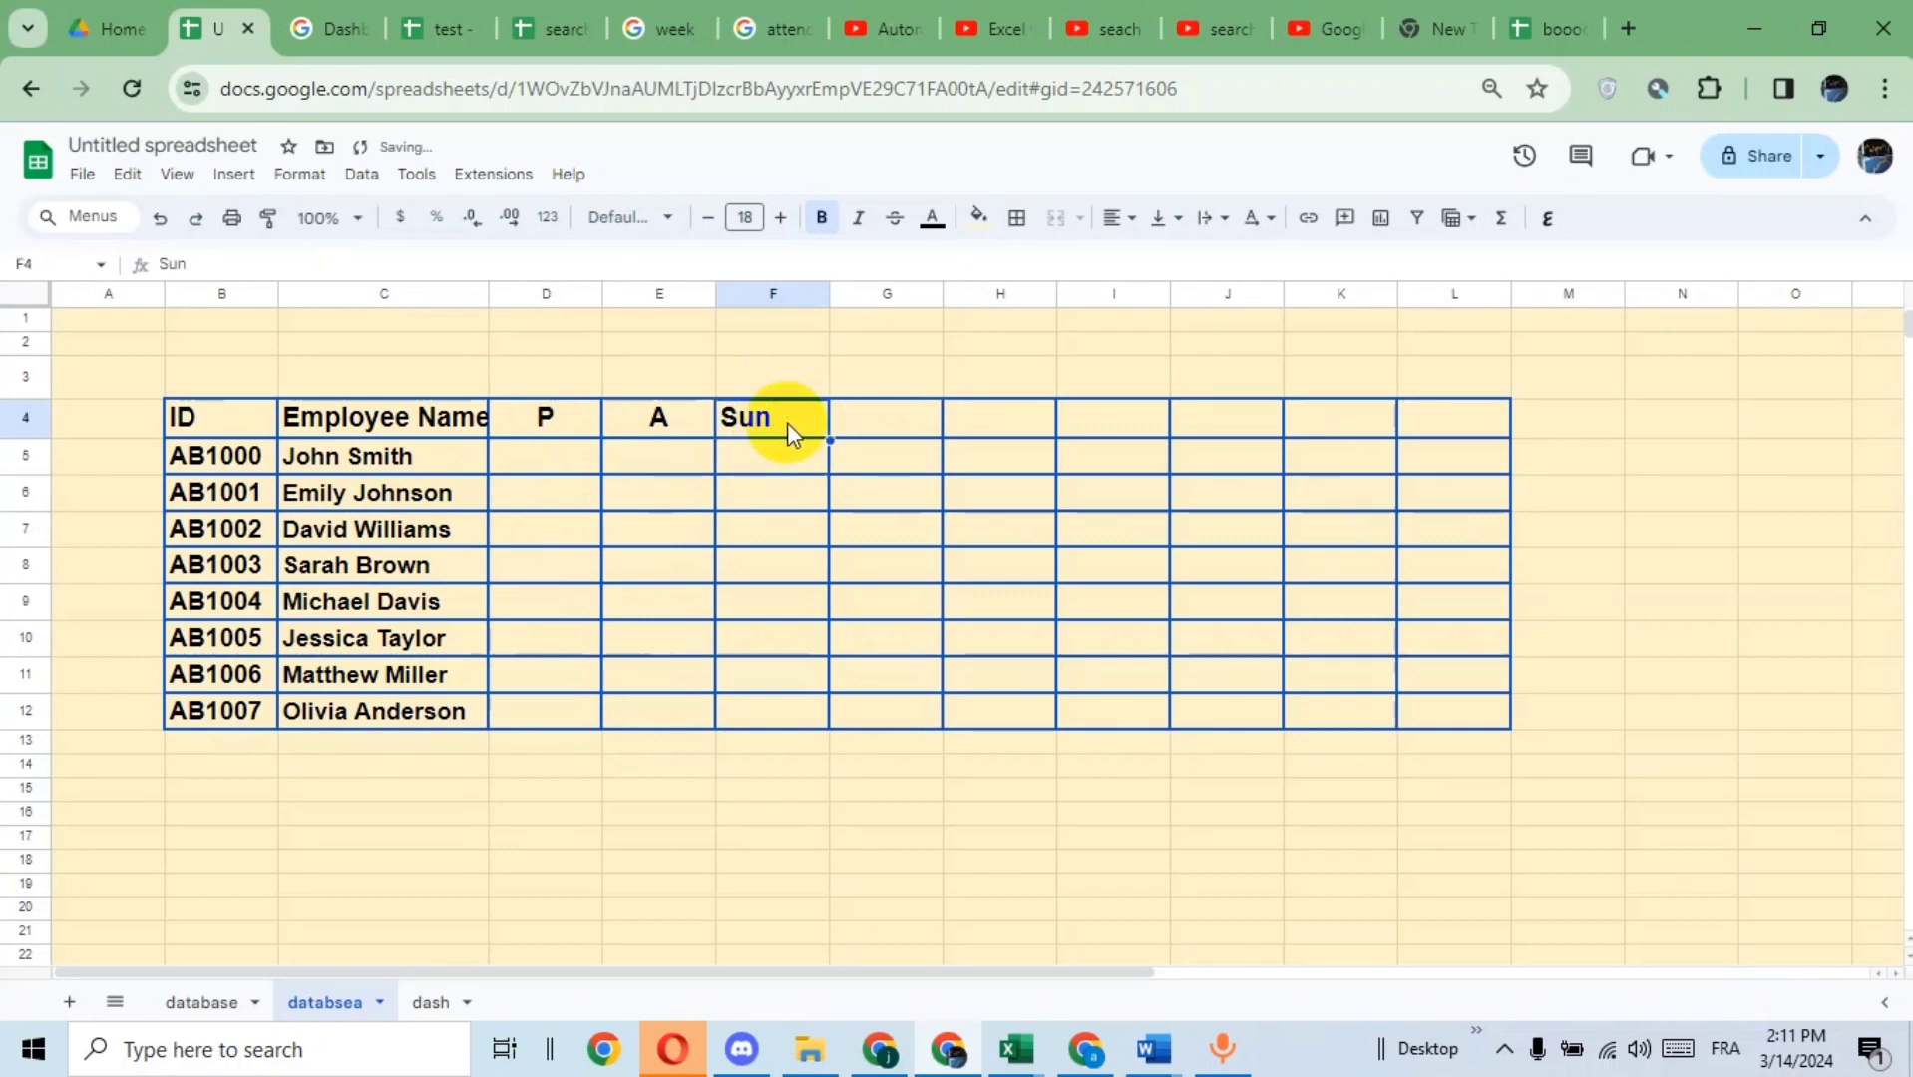
drag(828, 439, 1462, 423)
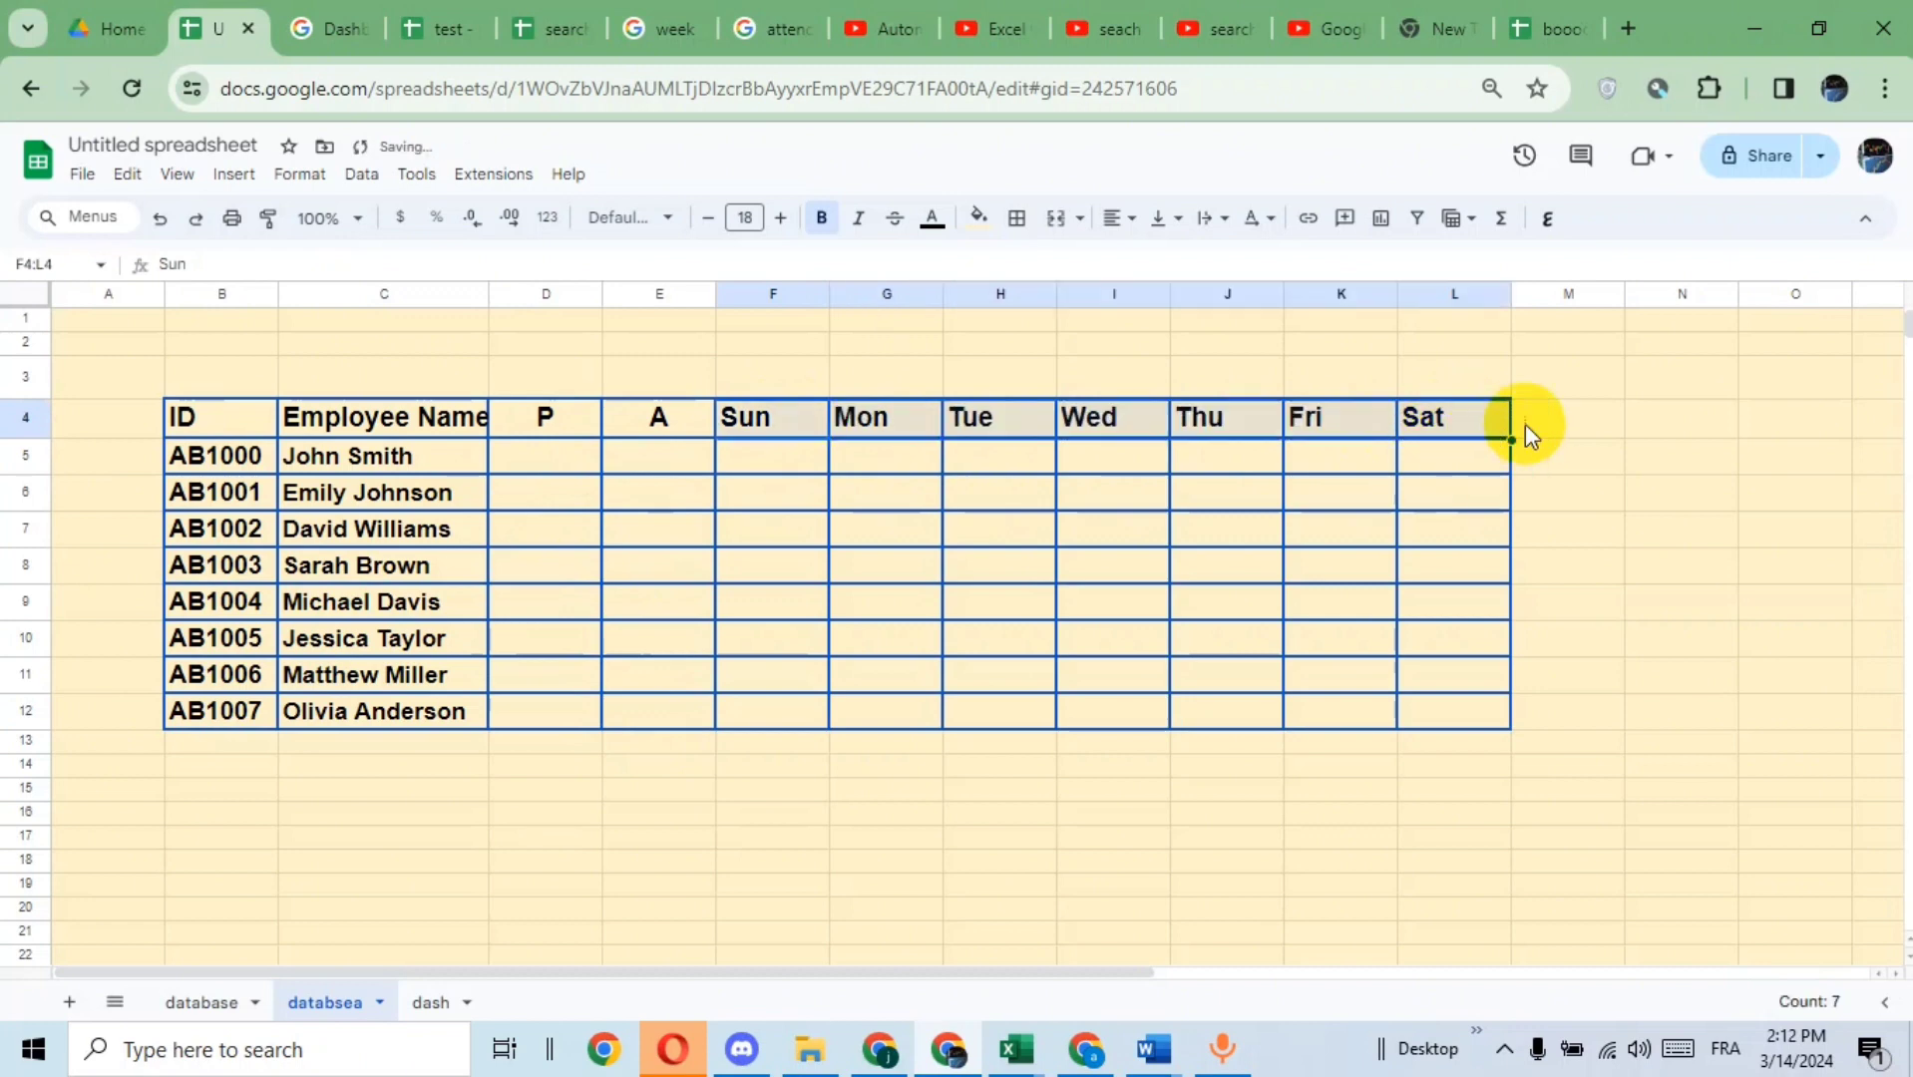
click(1619, 435)
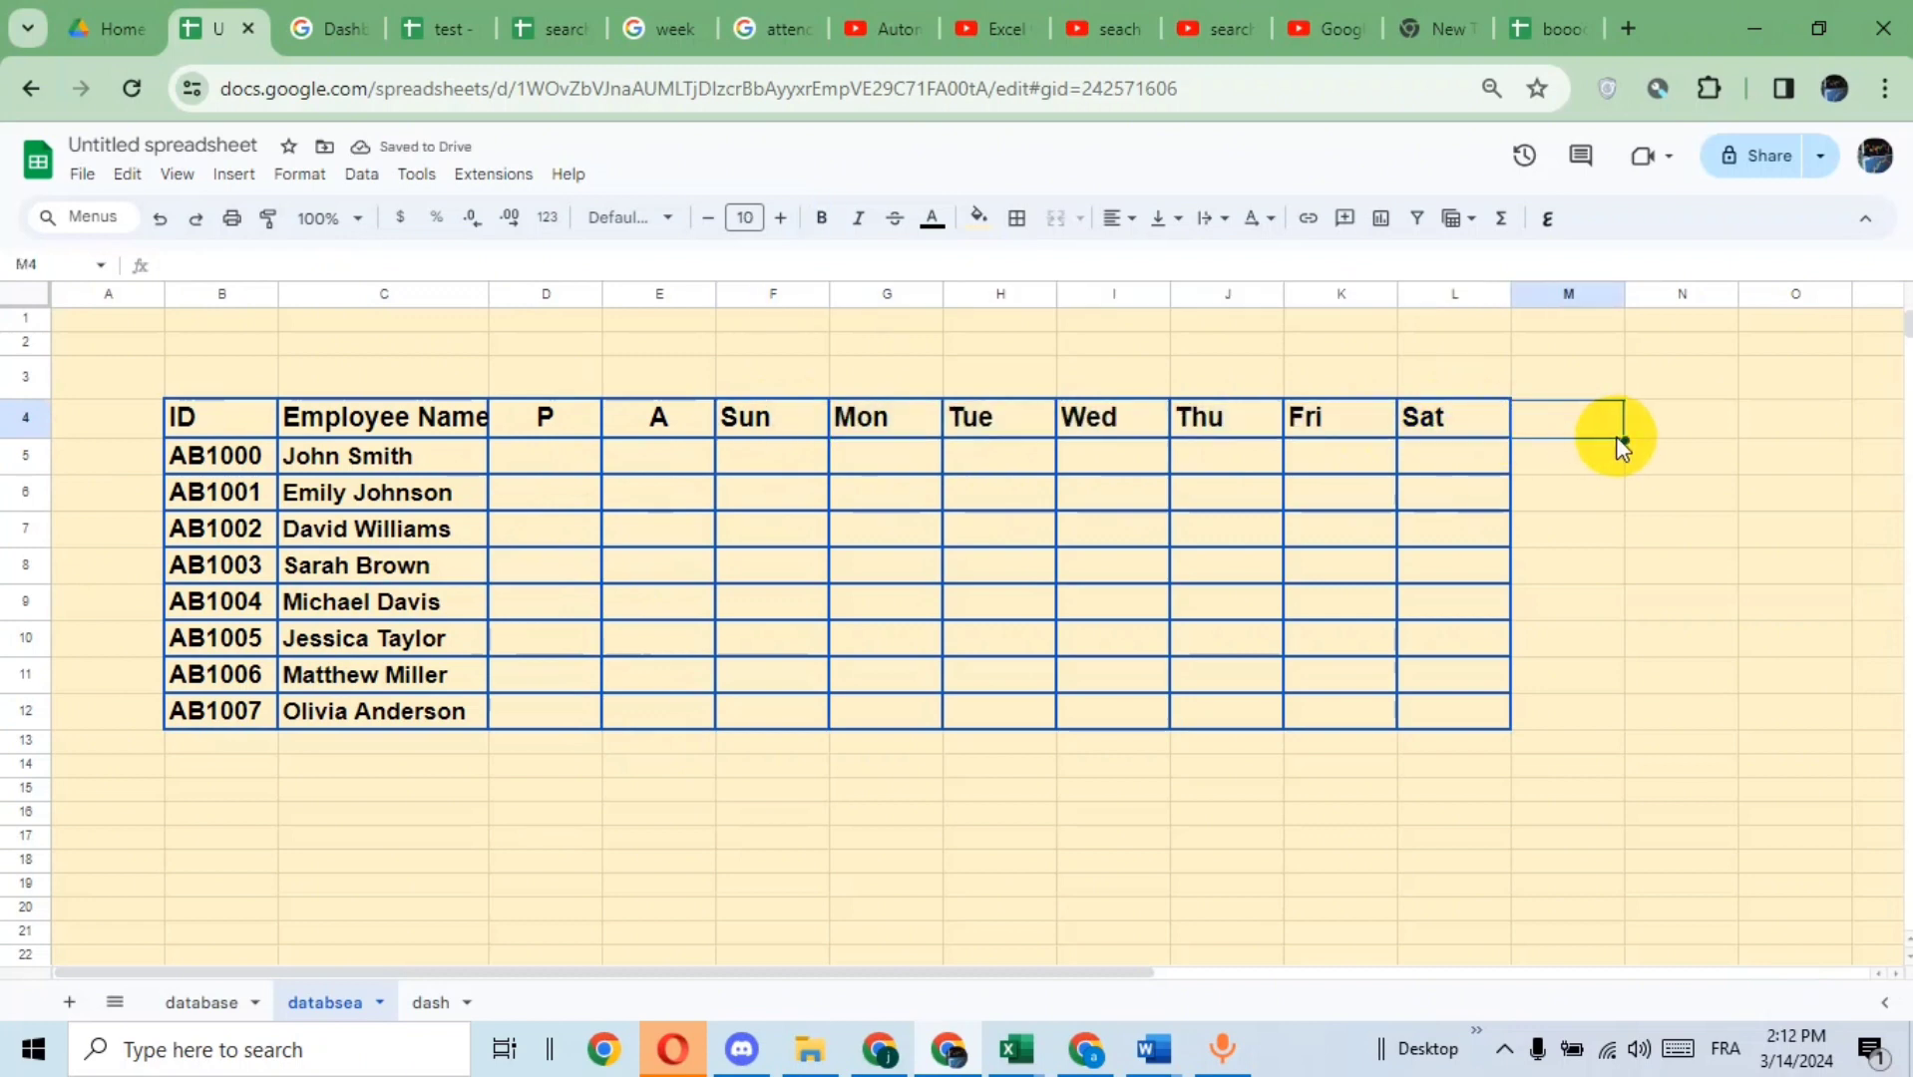
- Add a dropdown rule to the attendance cells F5:L12 with the two options P and A
mouse_move(755, 449)
mouse_down()
mouse_move(969, 603)
mouse_move(1345, 628)
mouse_move(1456, 671)
mouse_move(1443, 710)
mouse_up()
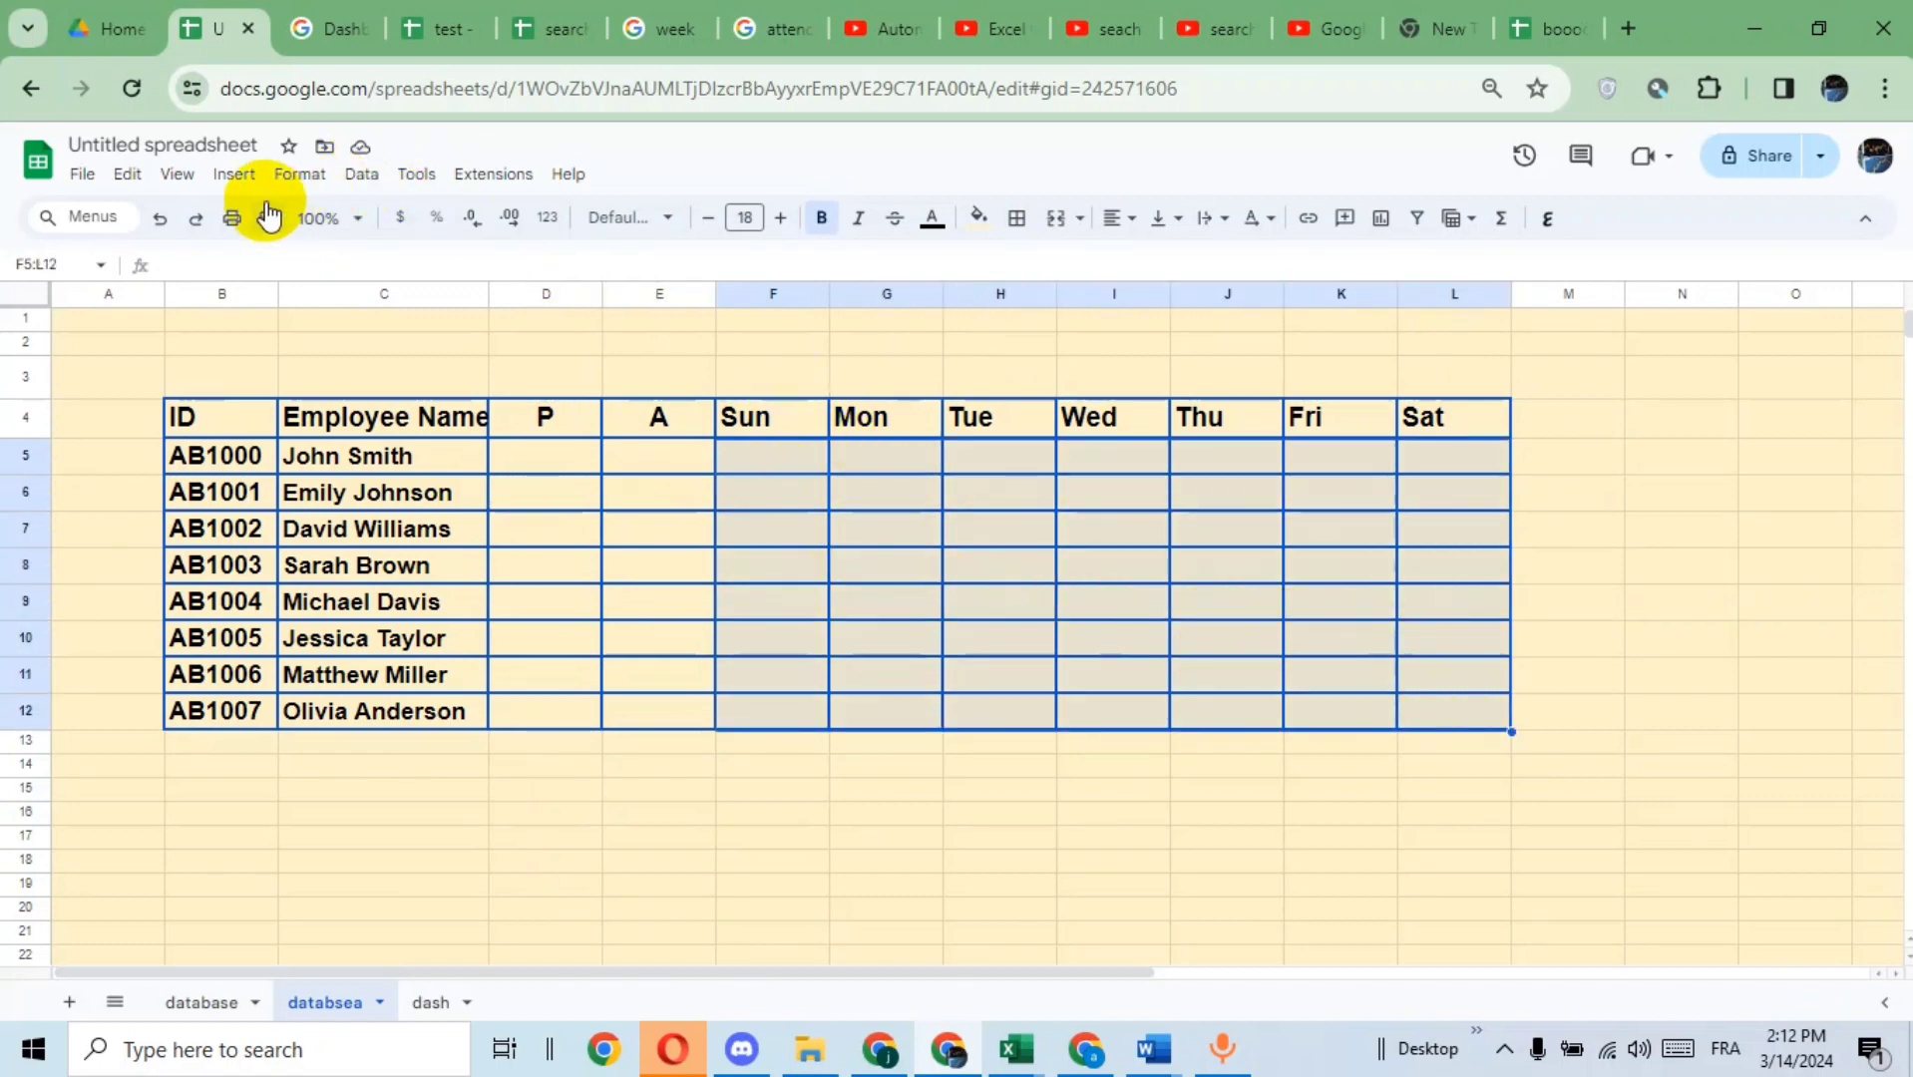
click(236, 176)
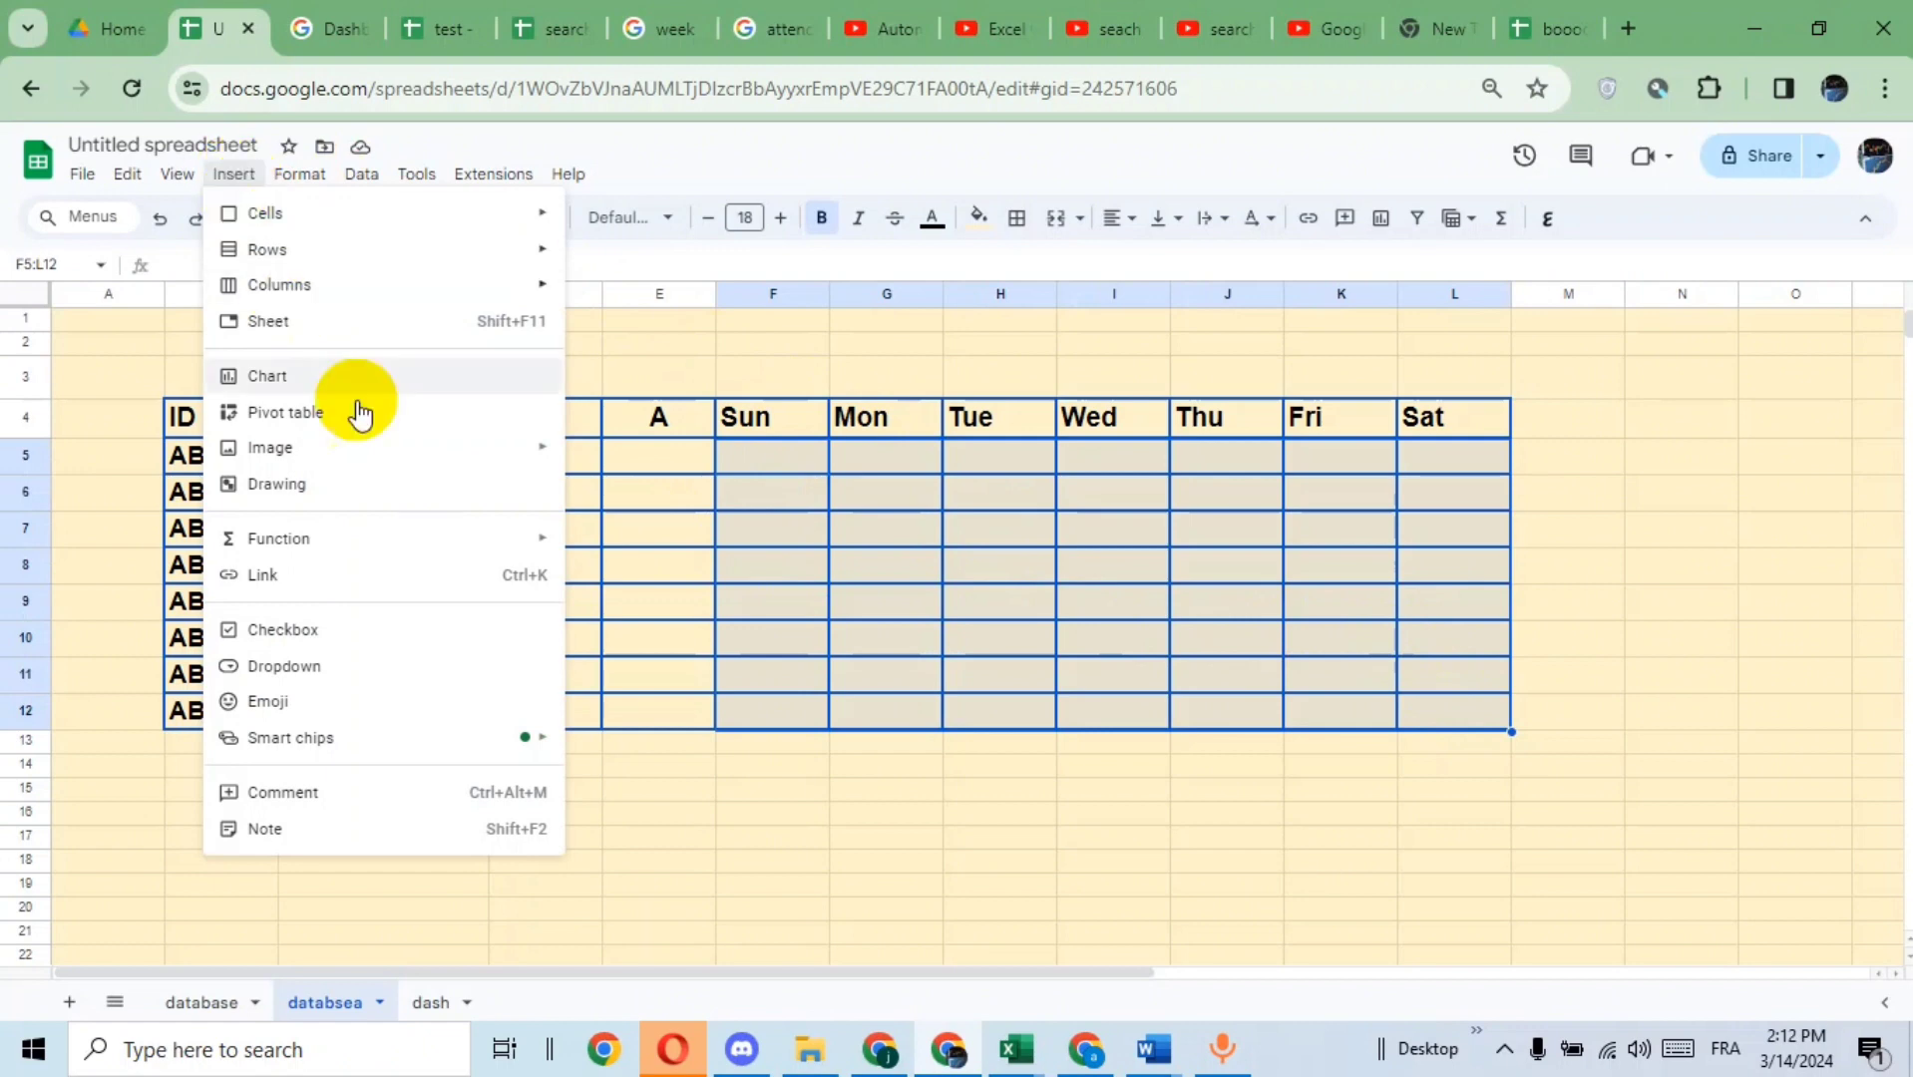
click(307, 678)
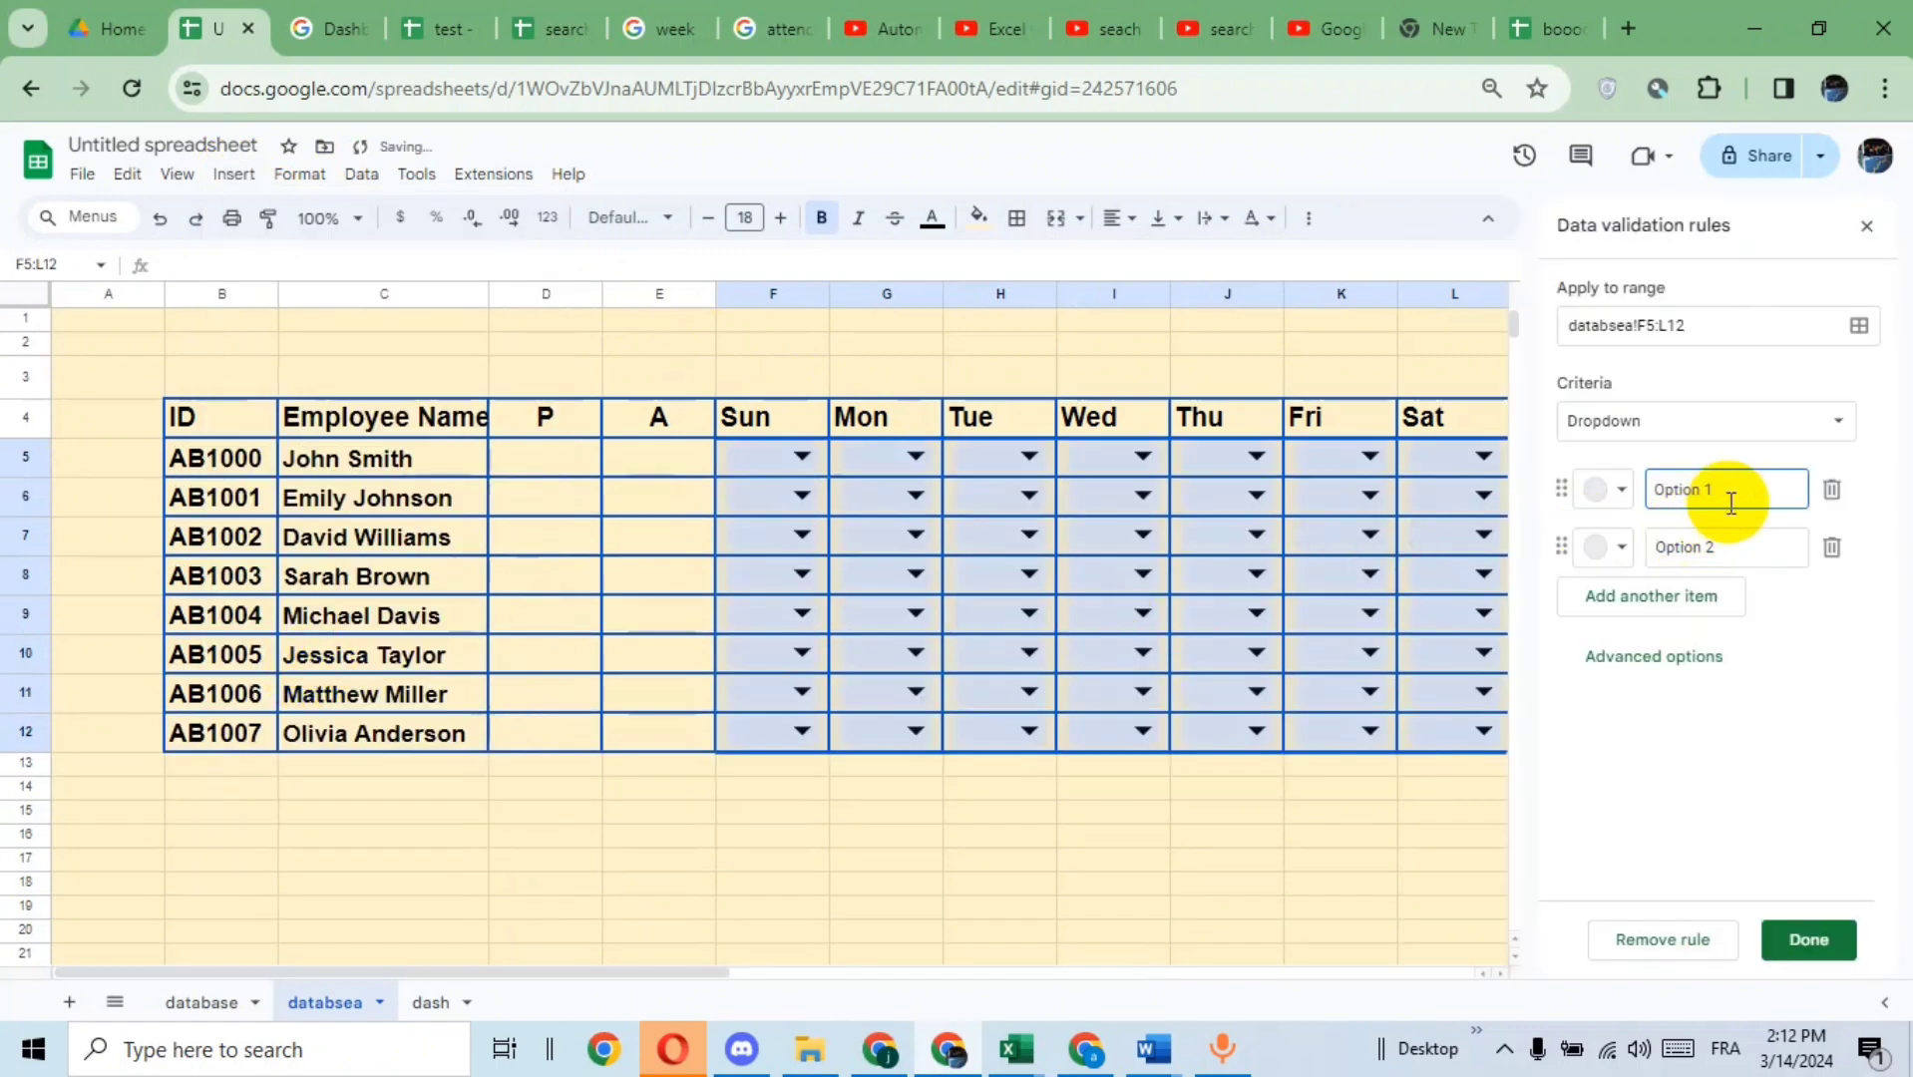
drag(1728, 489, 1644, 489)
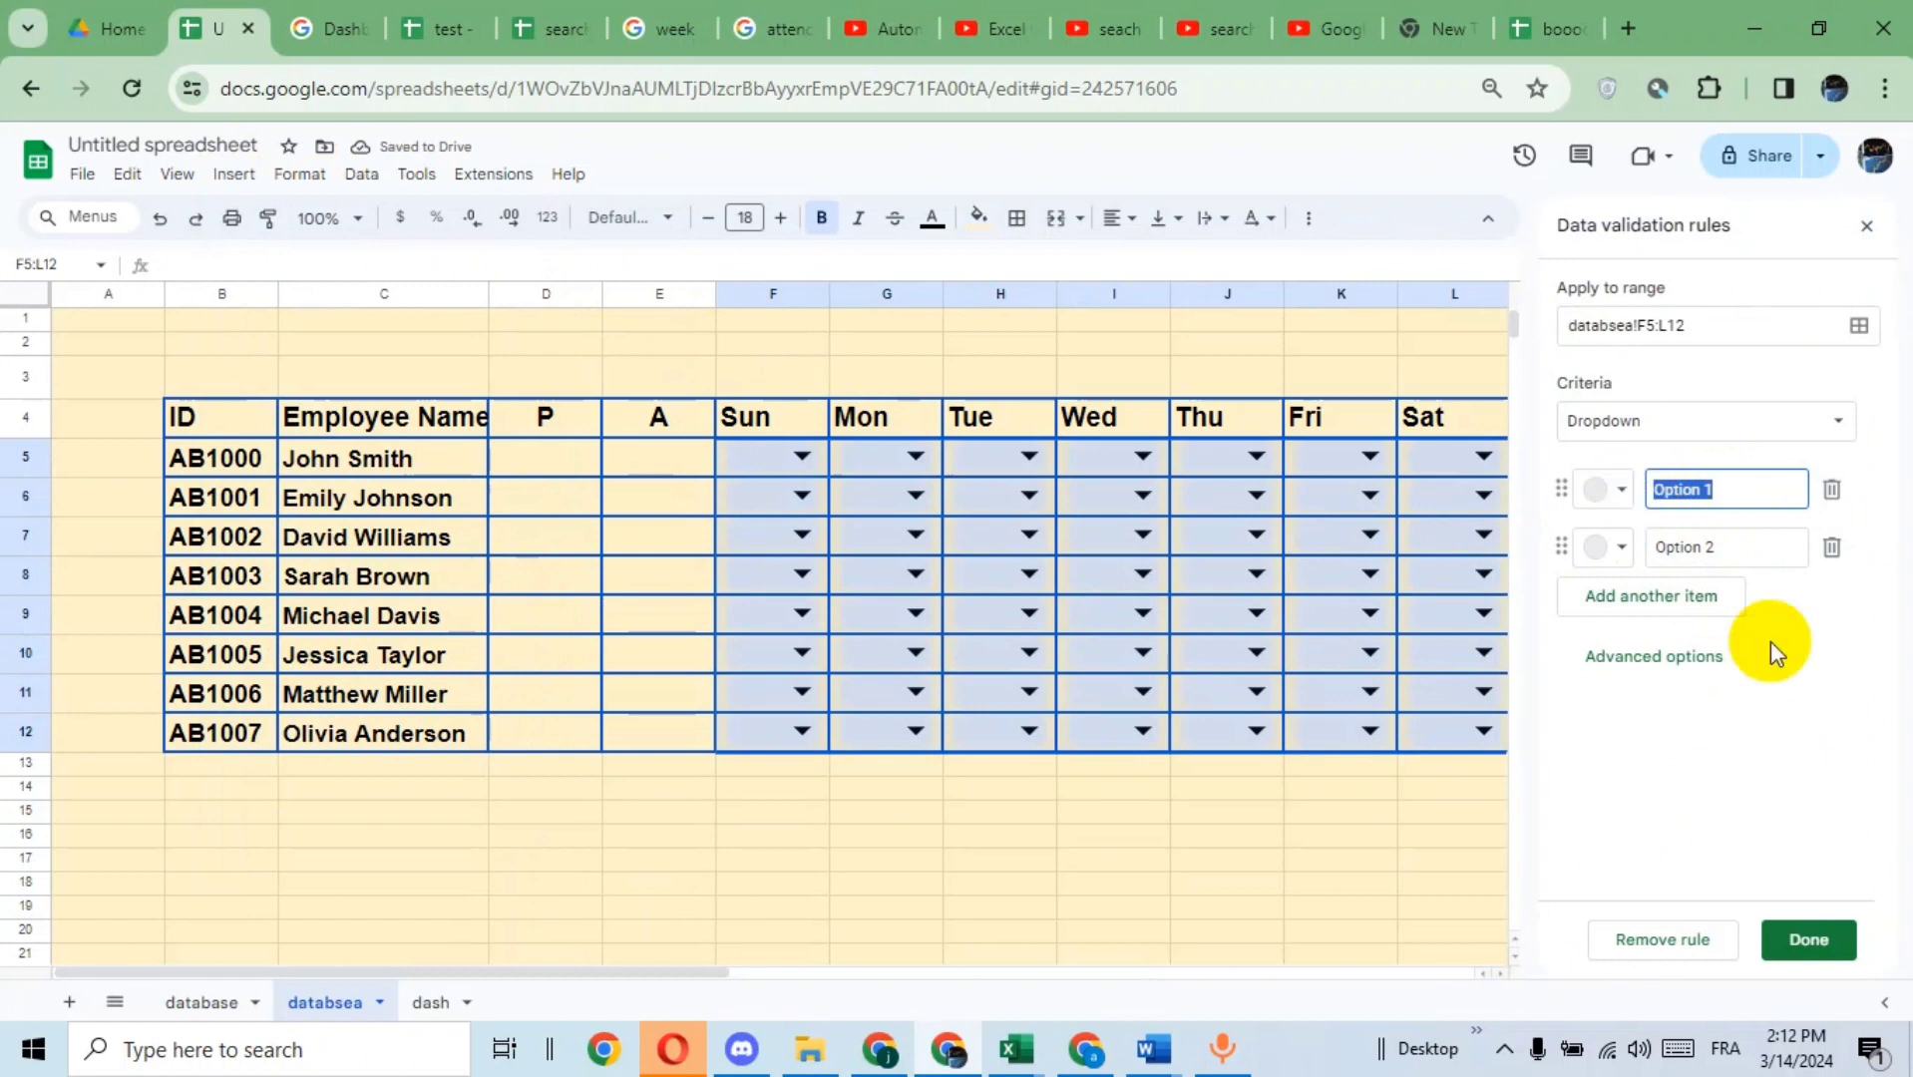
text(P)
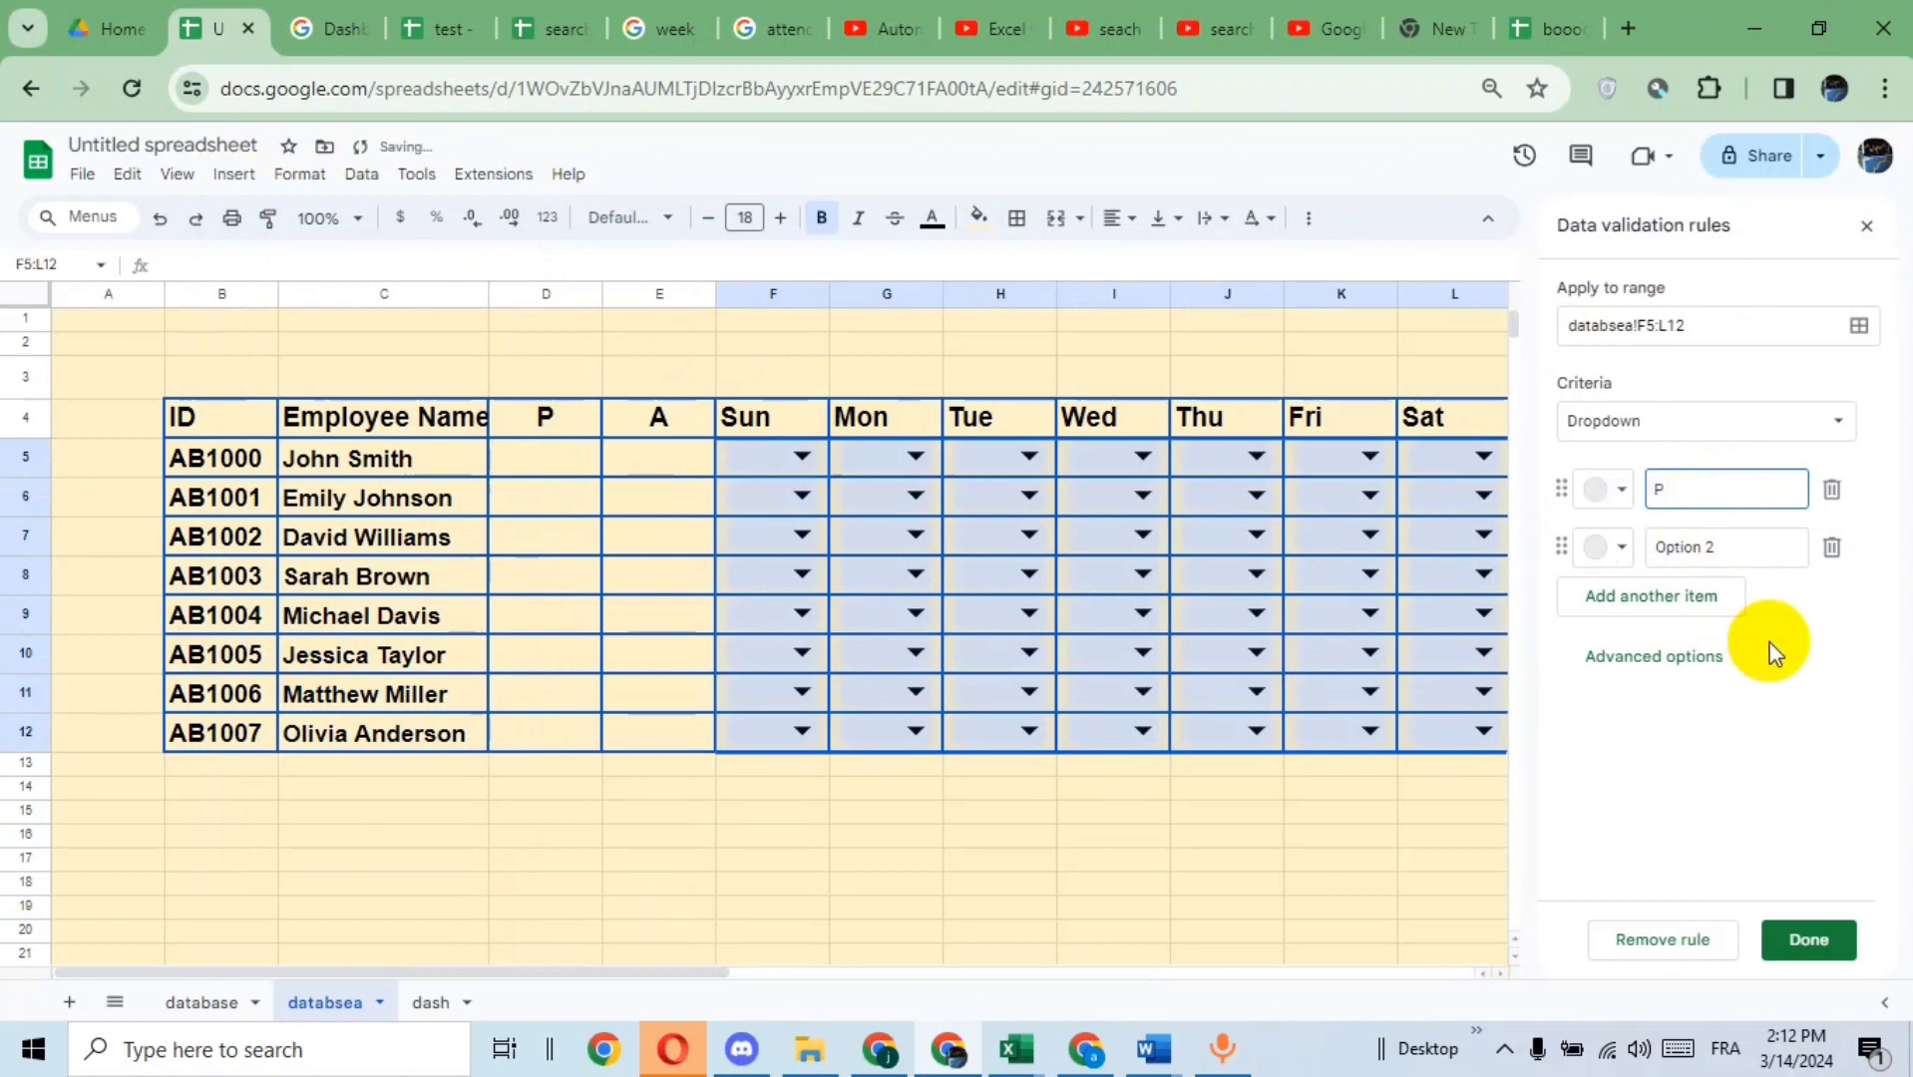
drag(1738, 565, 1638, 550)
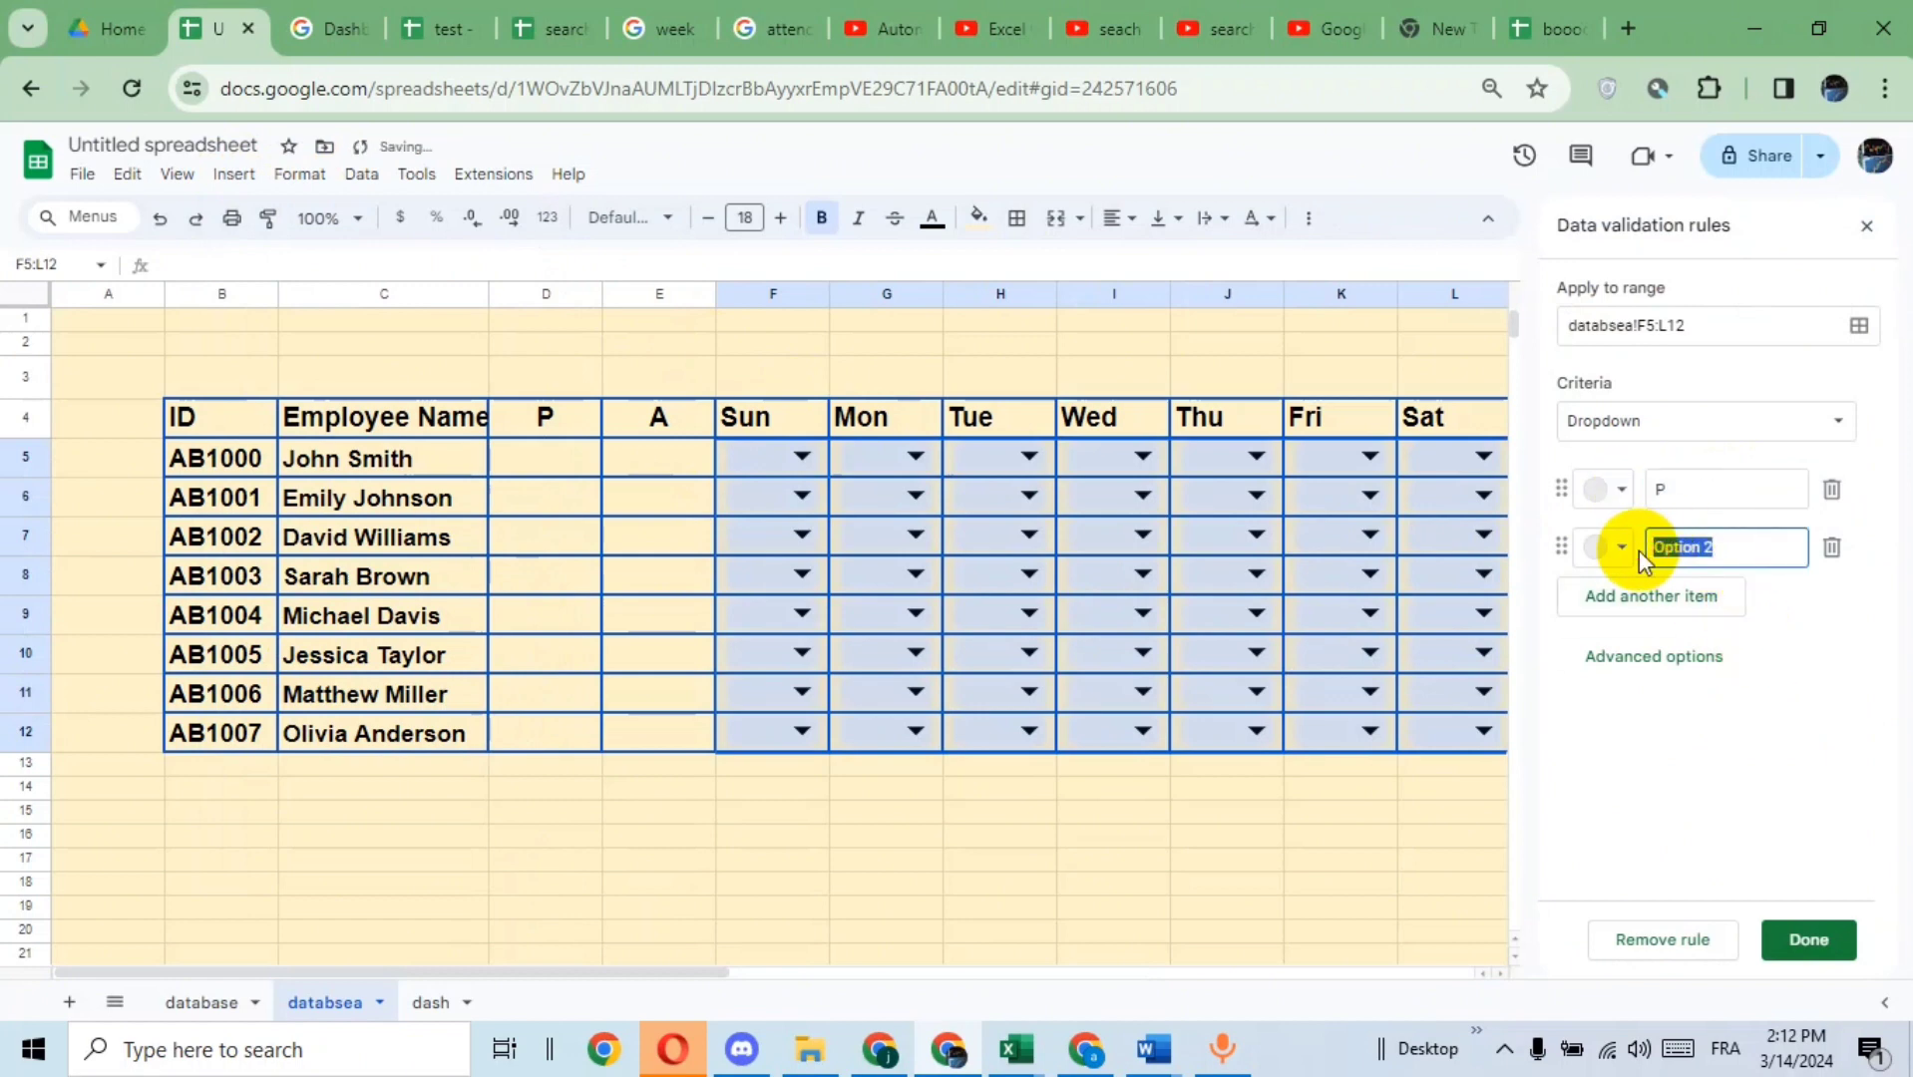
key(BackSpace)
text(A)
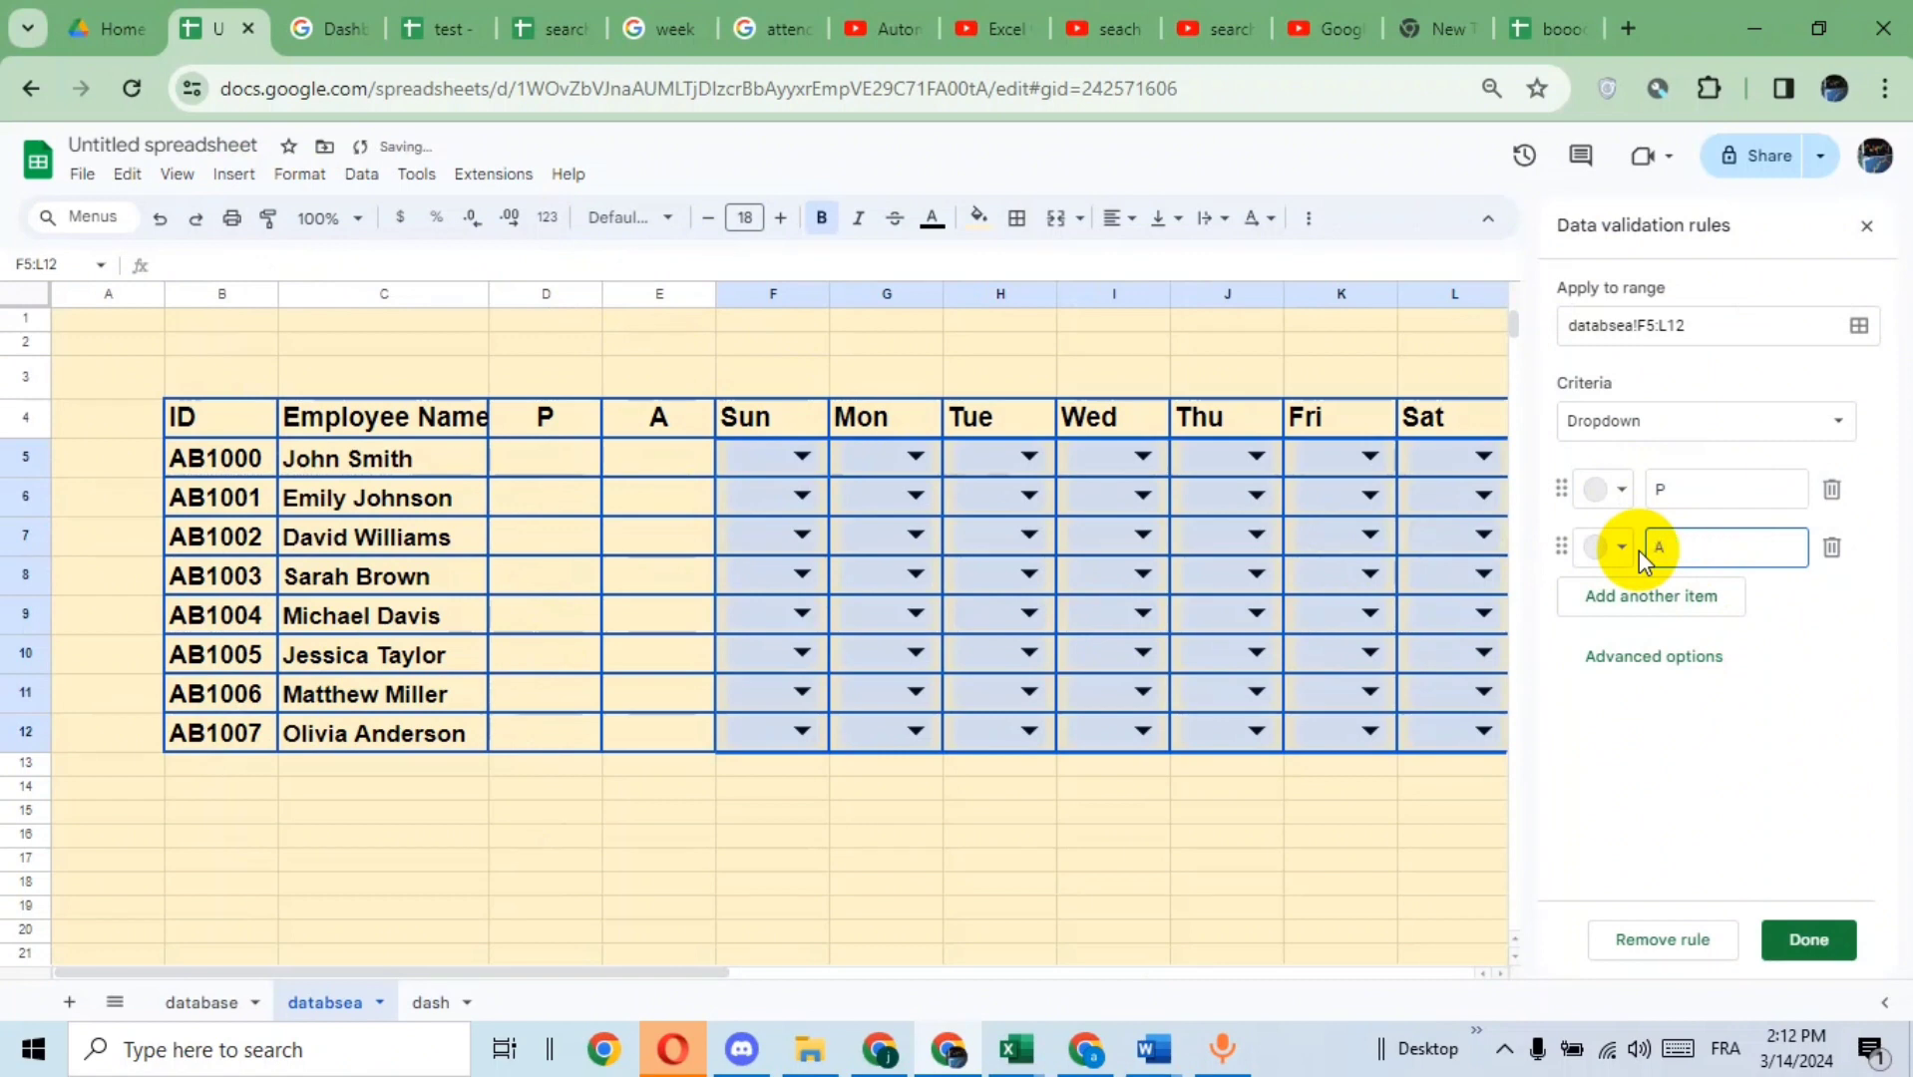
- Colour dropdown option A dark red and option P dark green, and save the validation rule
click(1616, 547)
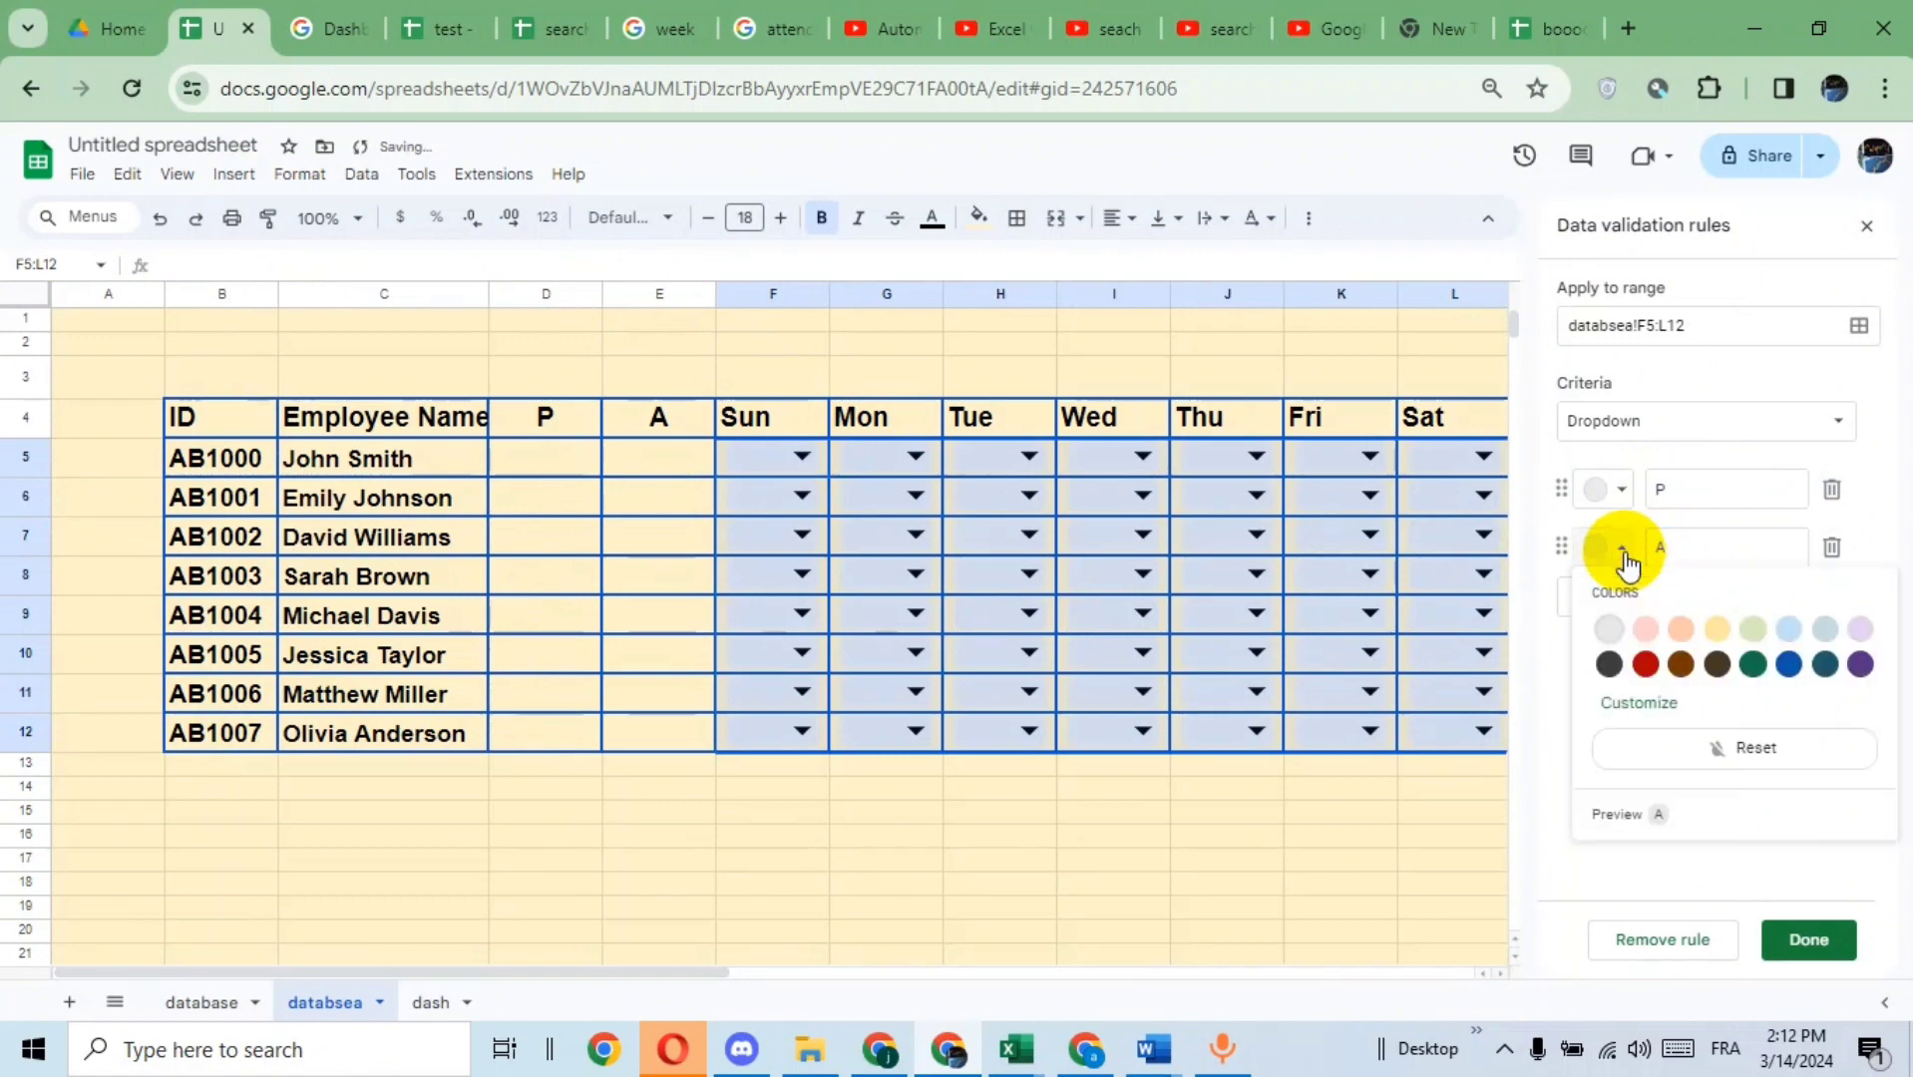
click(1645, 665)
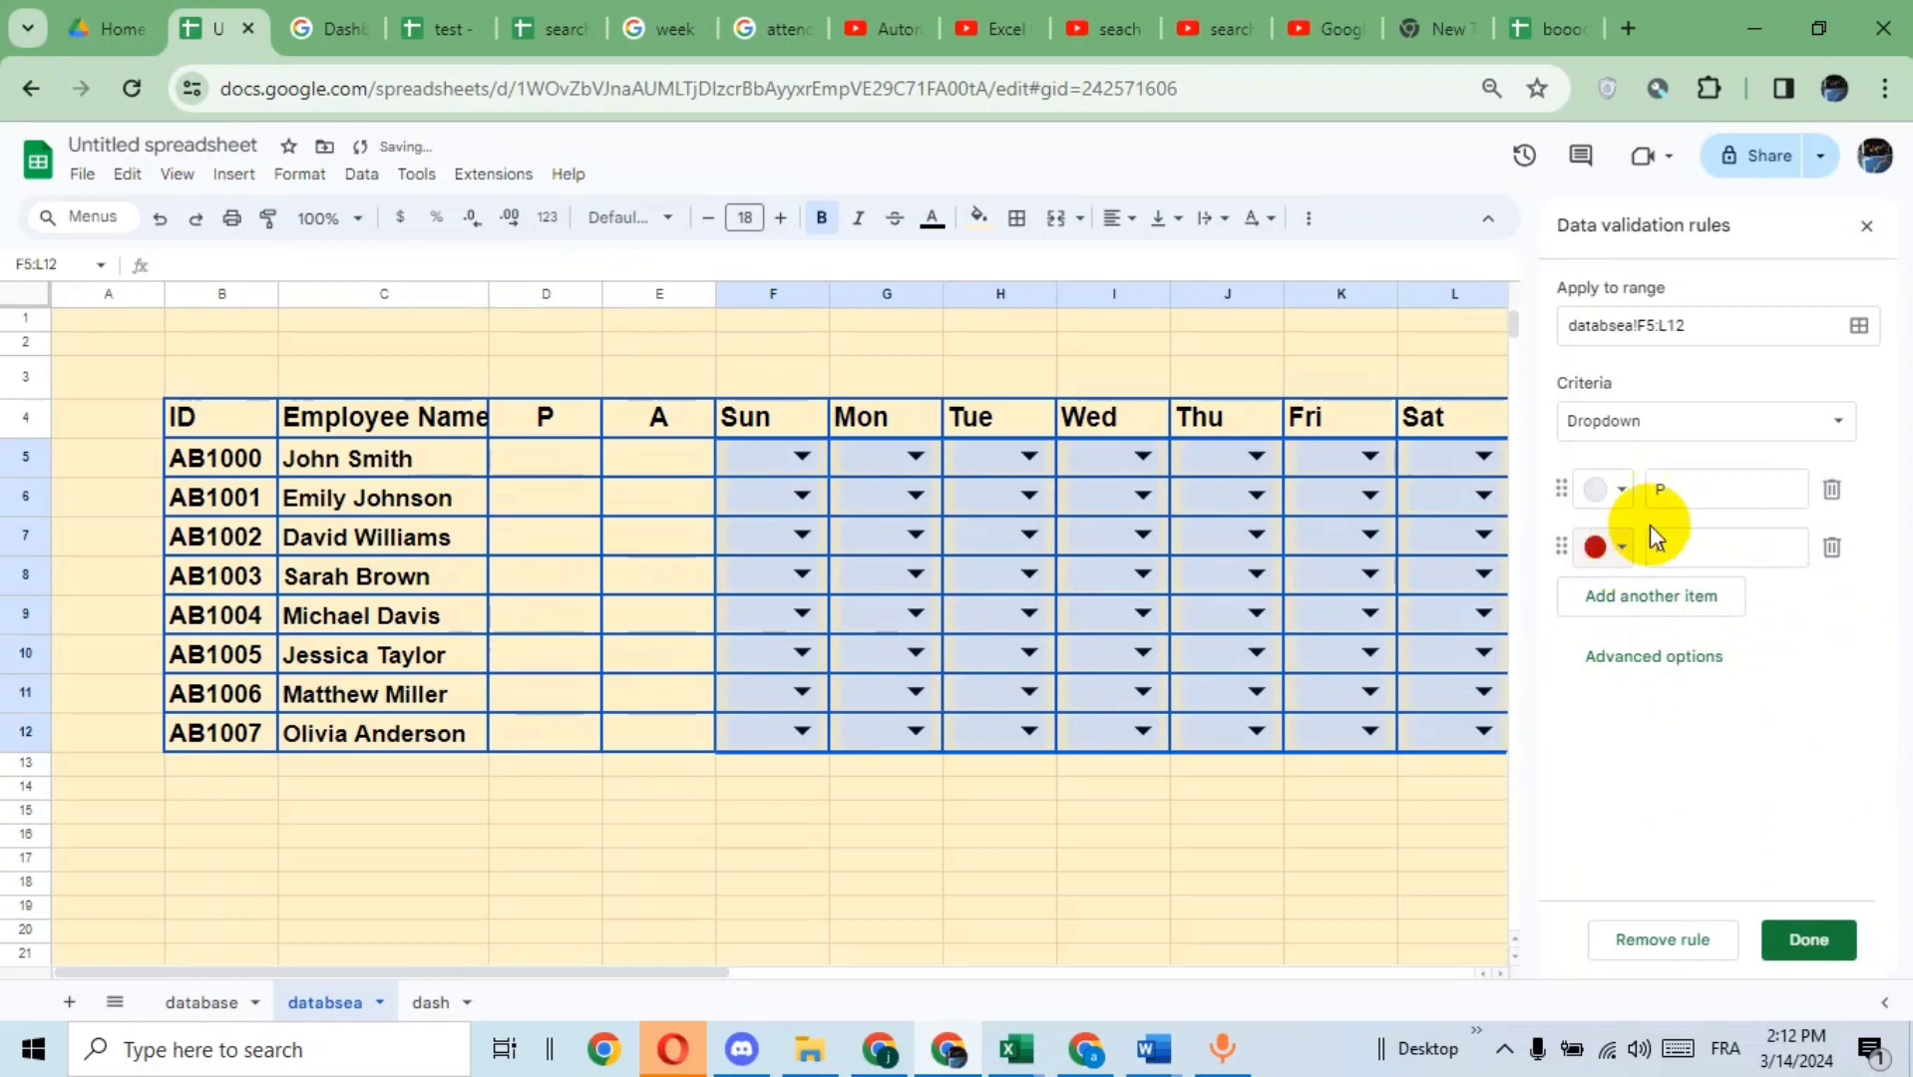
click(1618, 489)
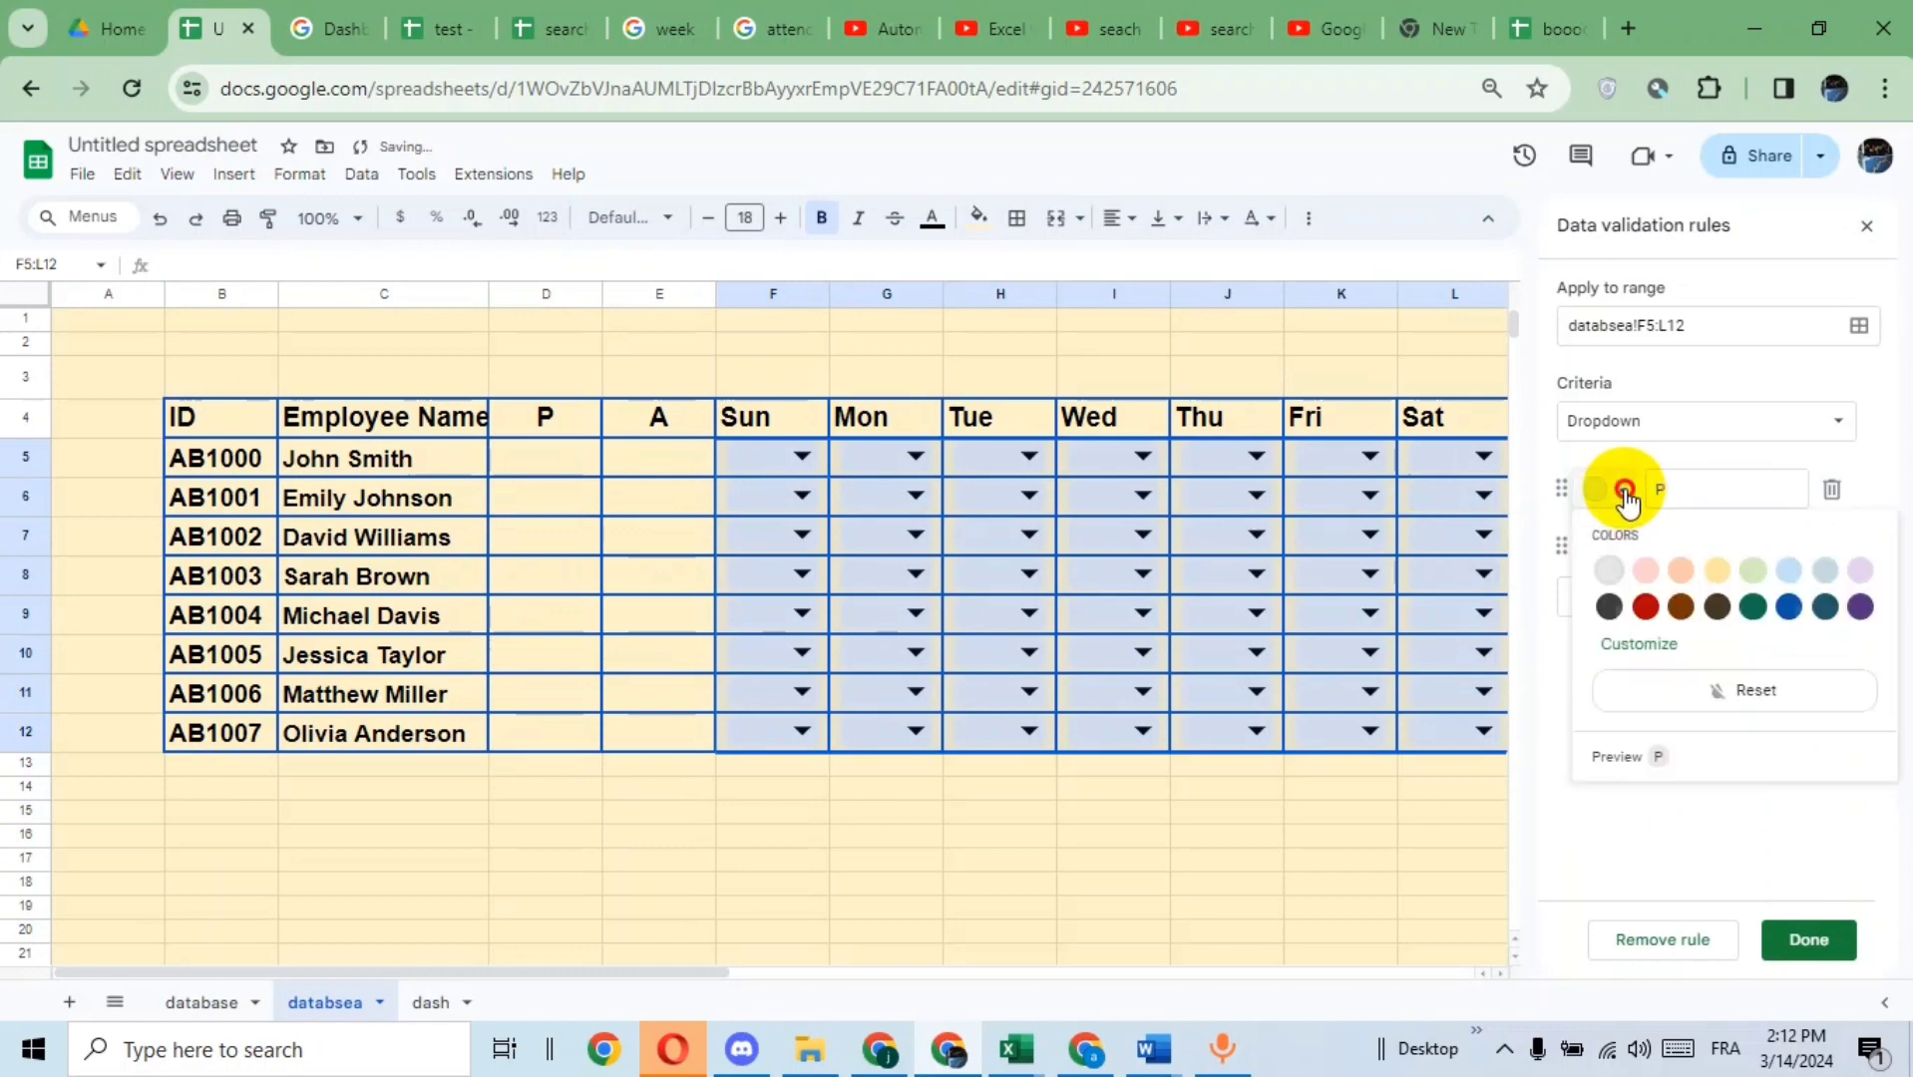
click(1752, 608)
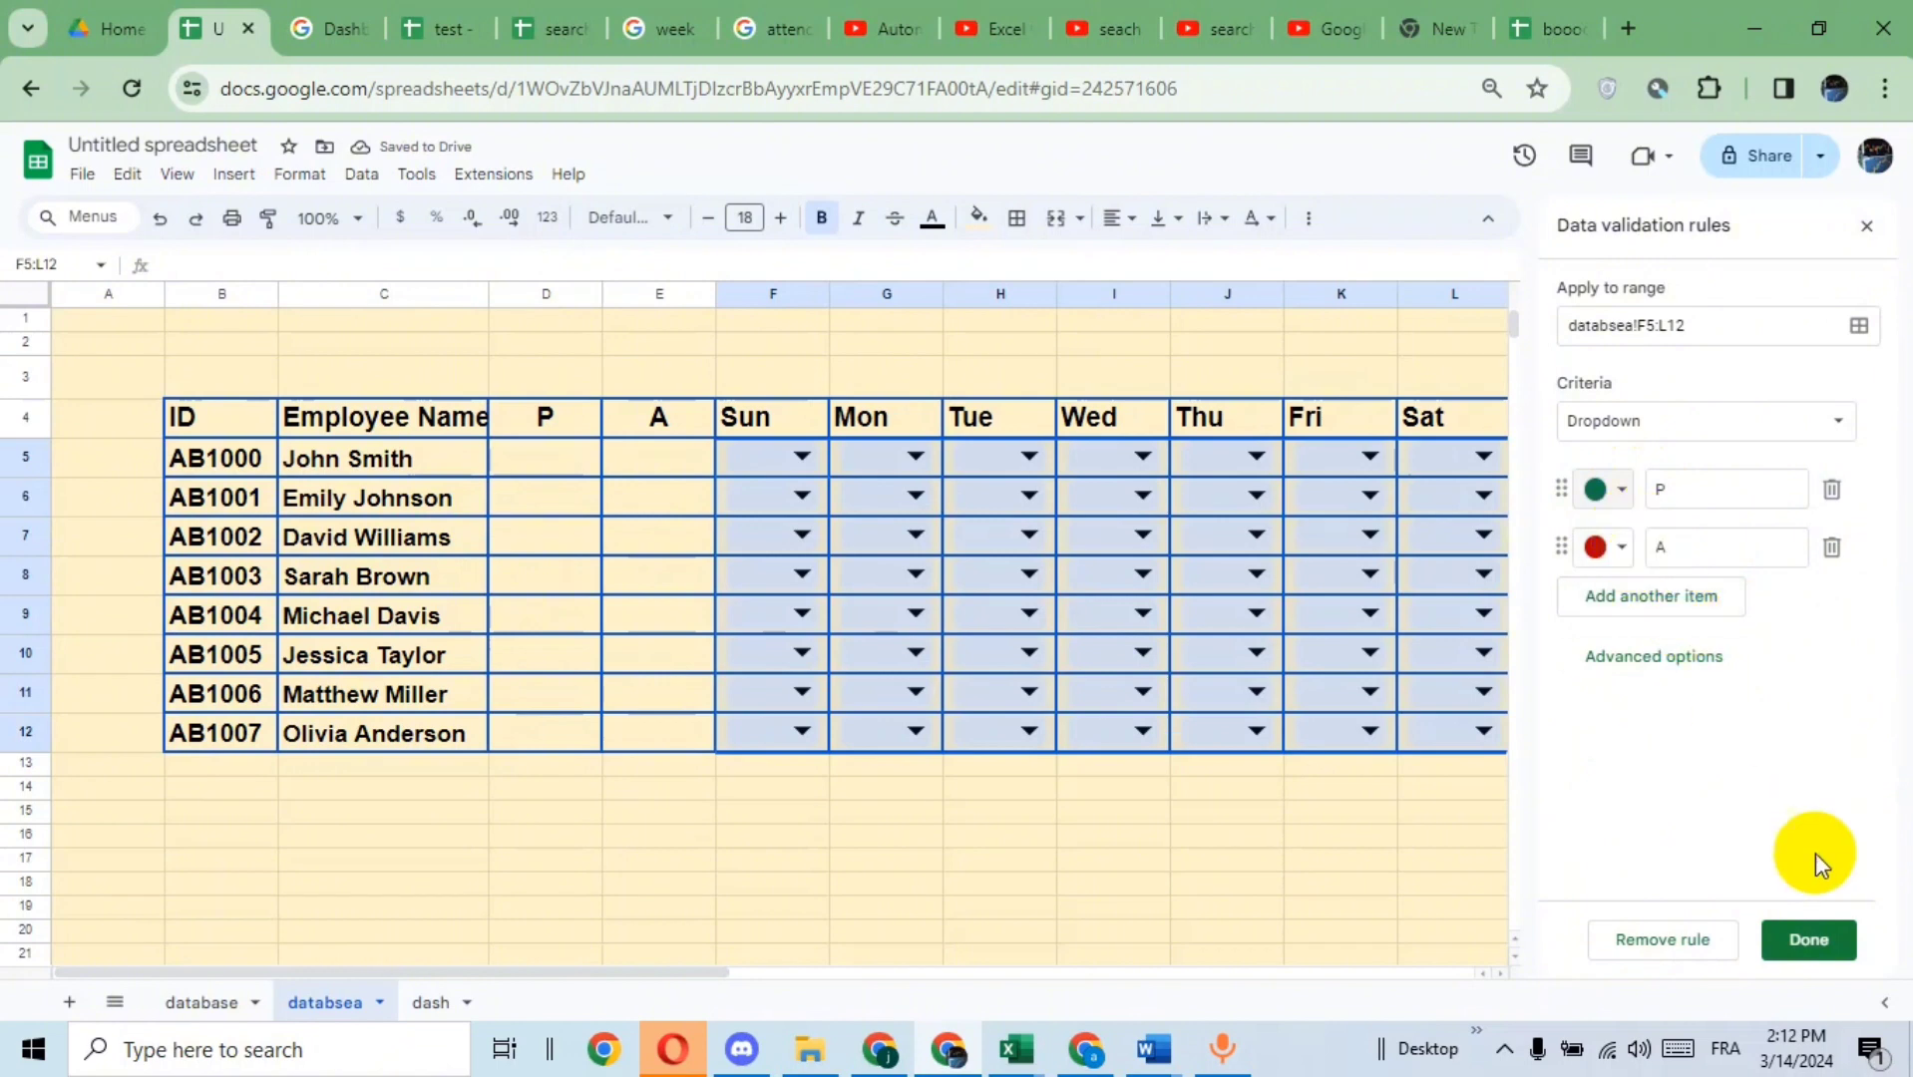
click(1812, 942)
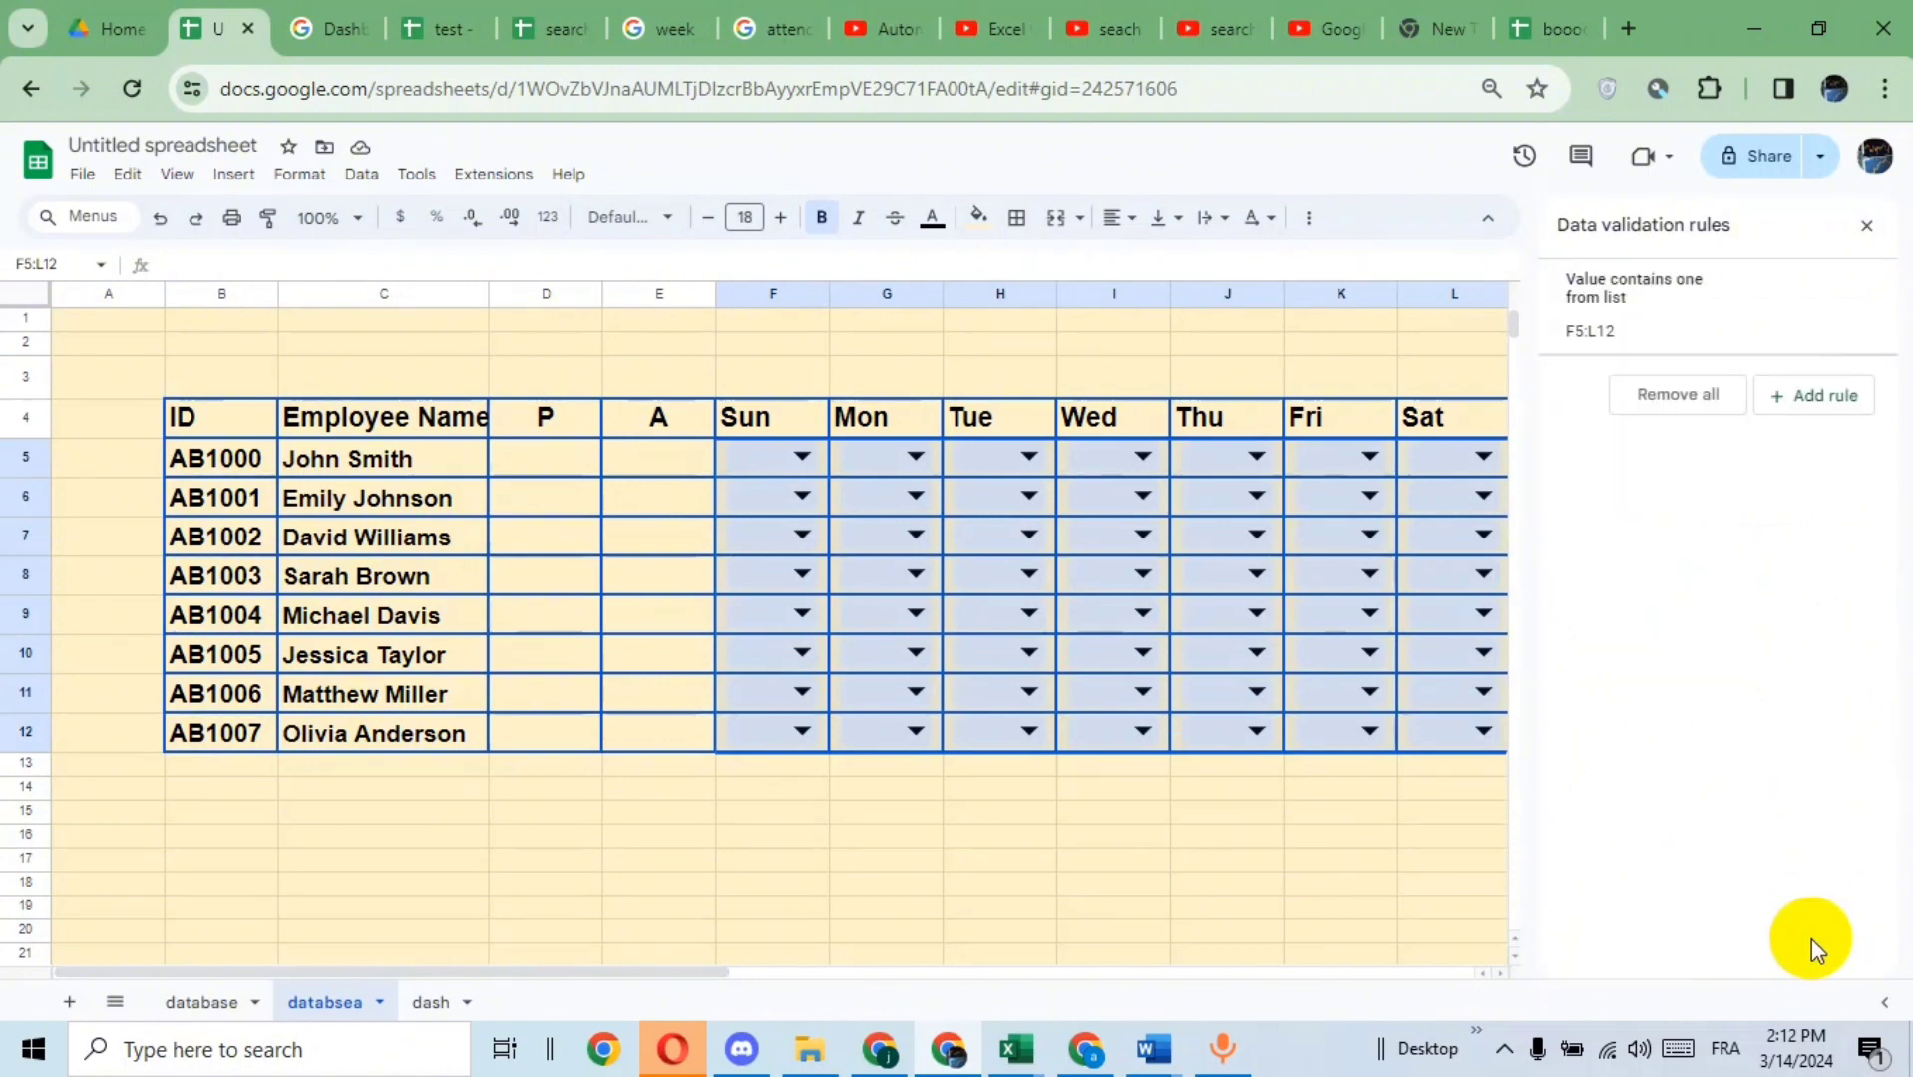
click(1866, 226)
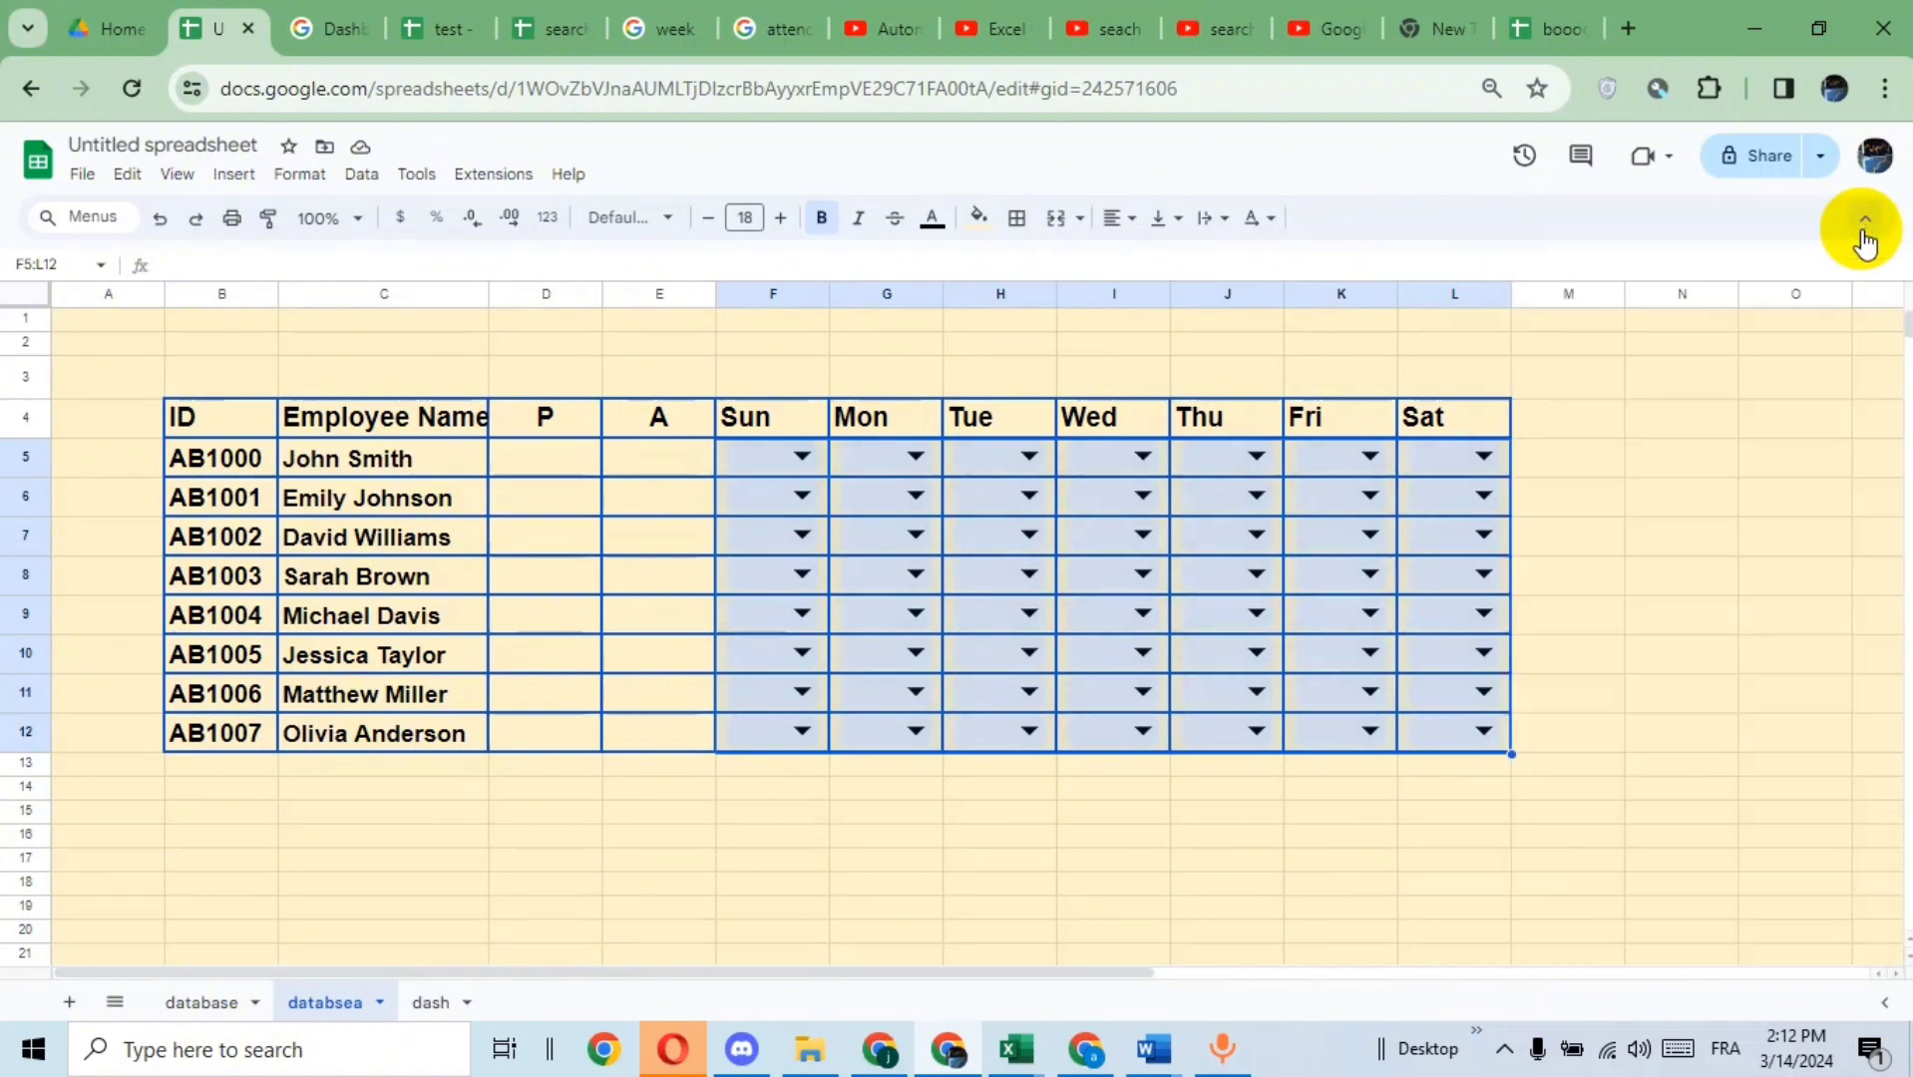
click(1065, 839)
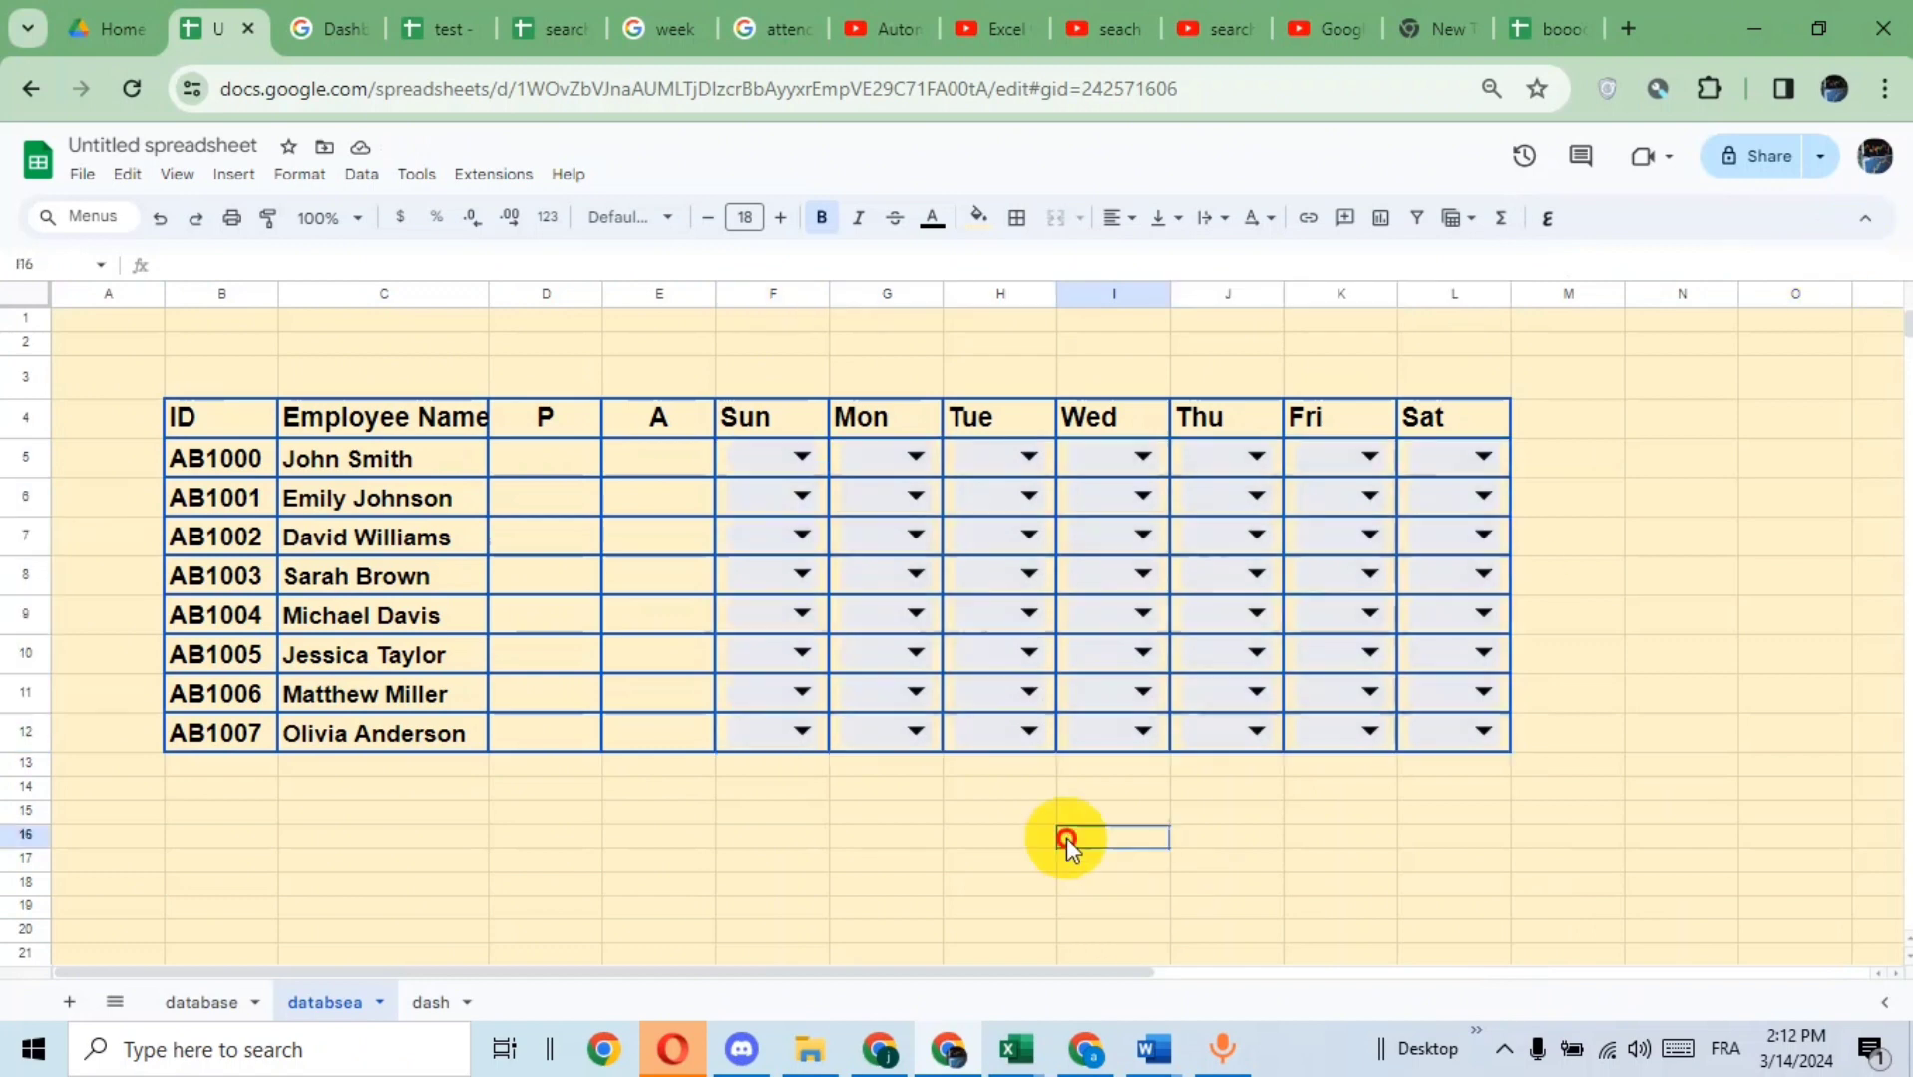
- Mark employee AB1000 as P for Sunday and A for Monday
click(804, 455)
click(788, 493)
click(915, 455)
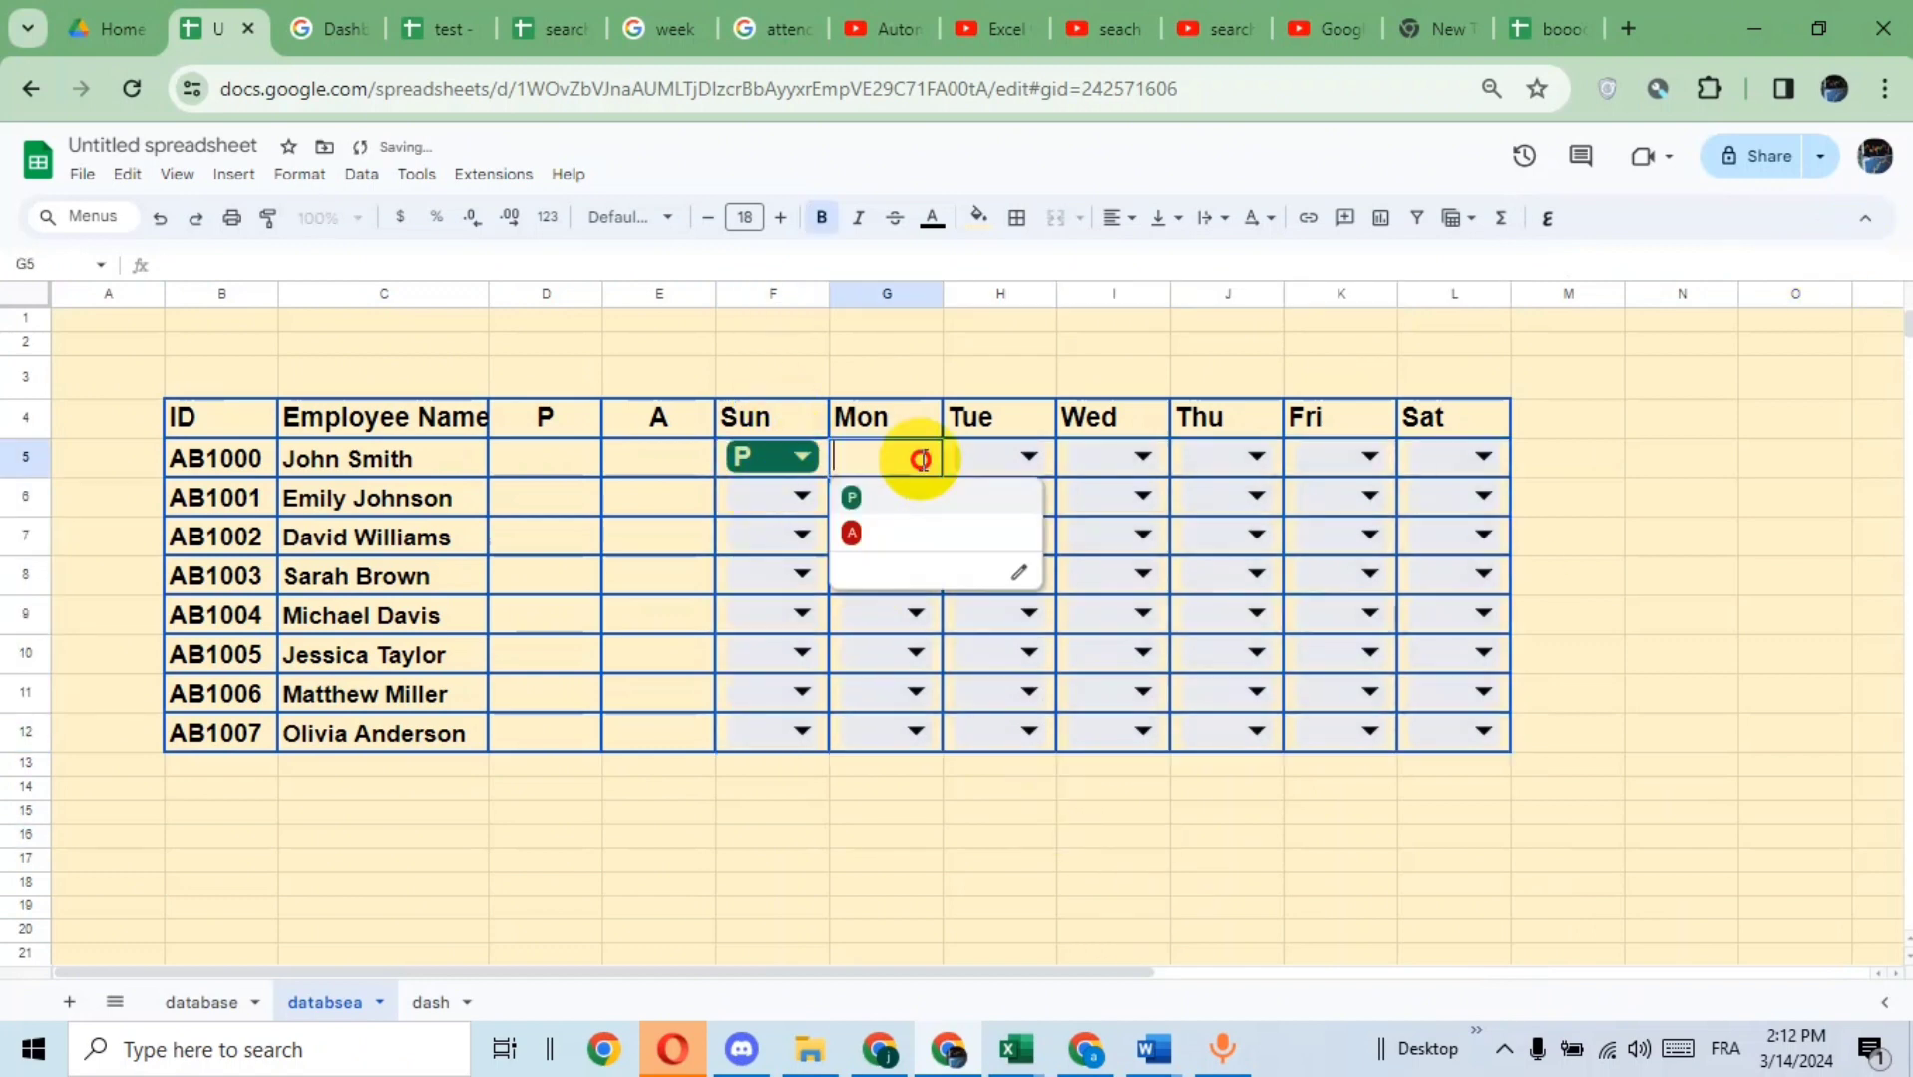
click(900, 539)
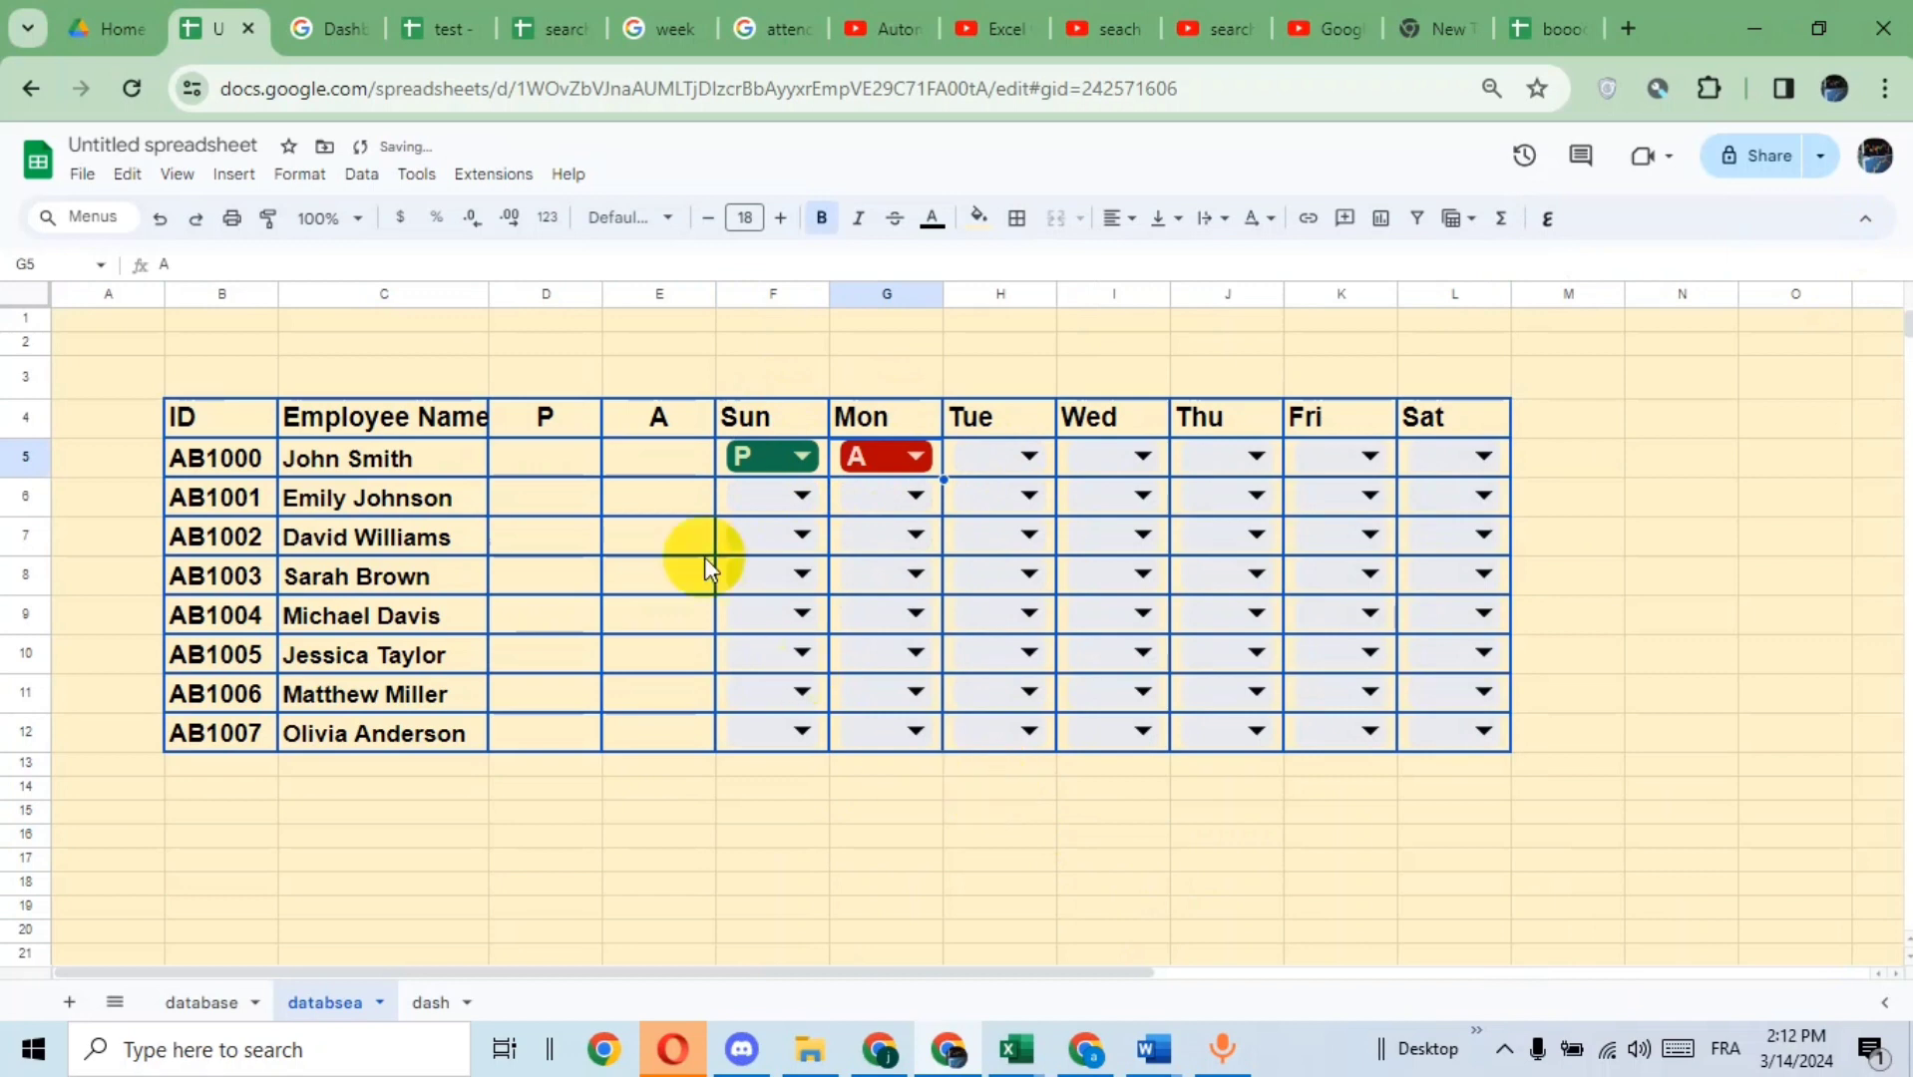
- Fill the P heading in D4 with green and the A heading in E4 with red
click(555, 417)
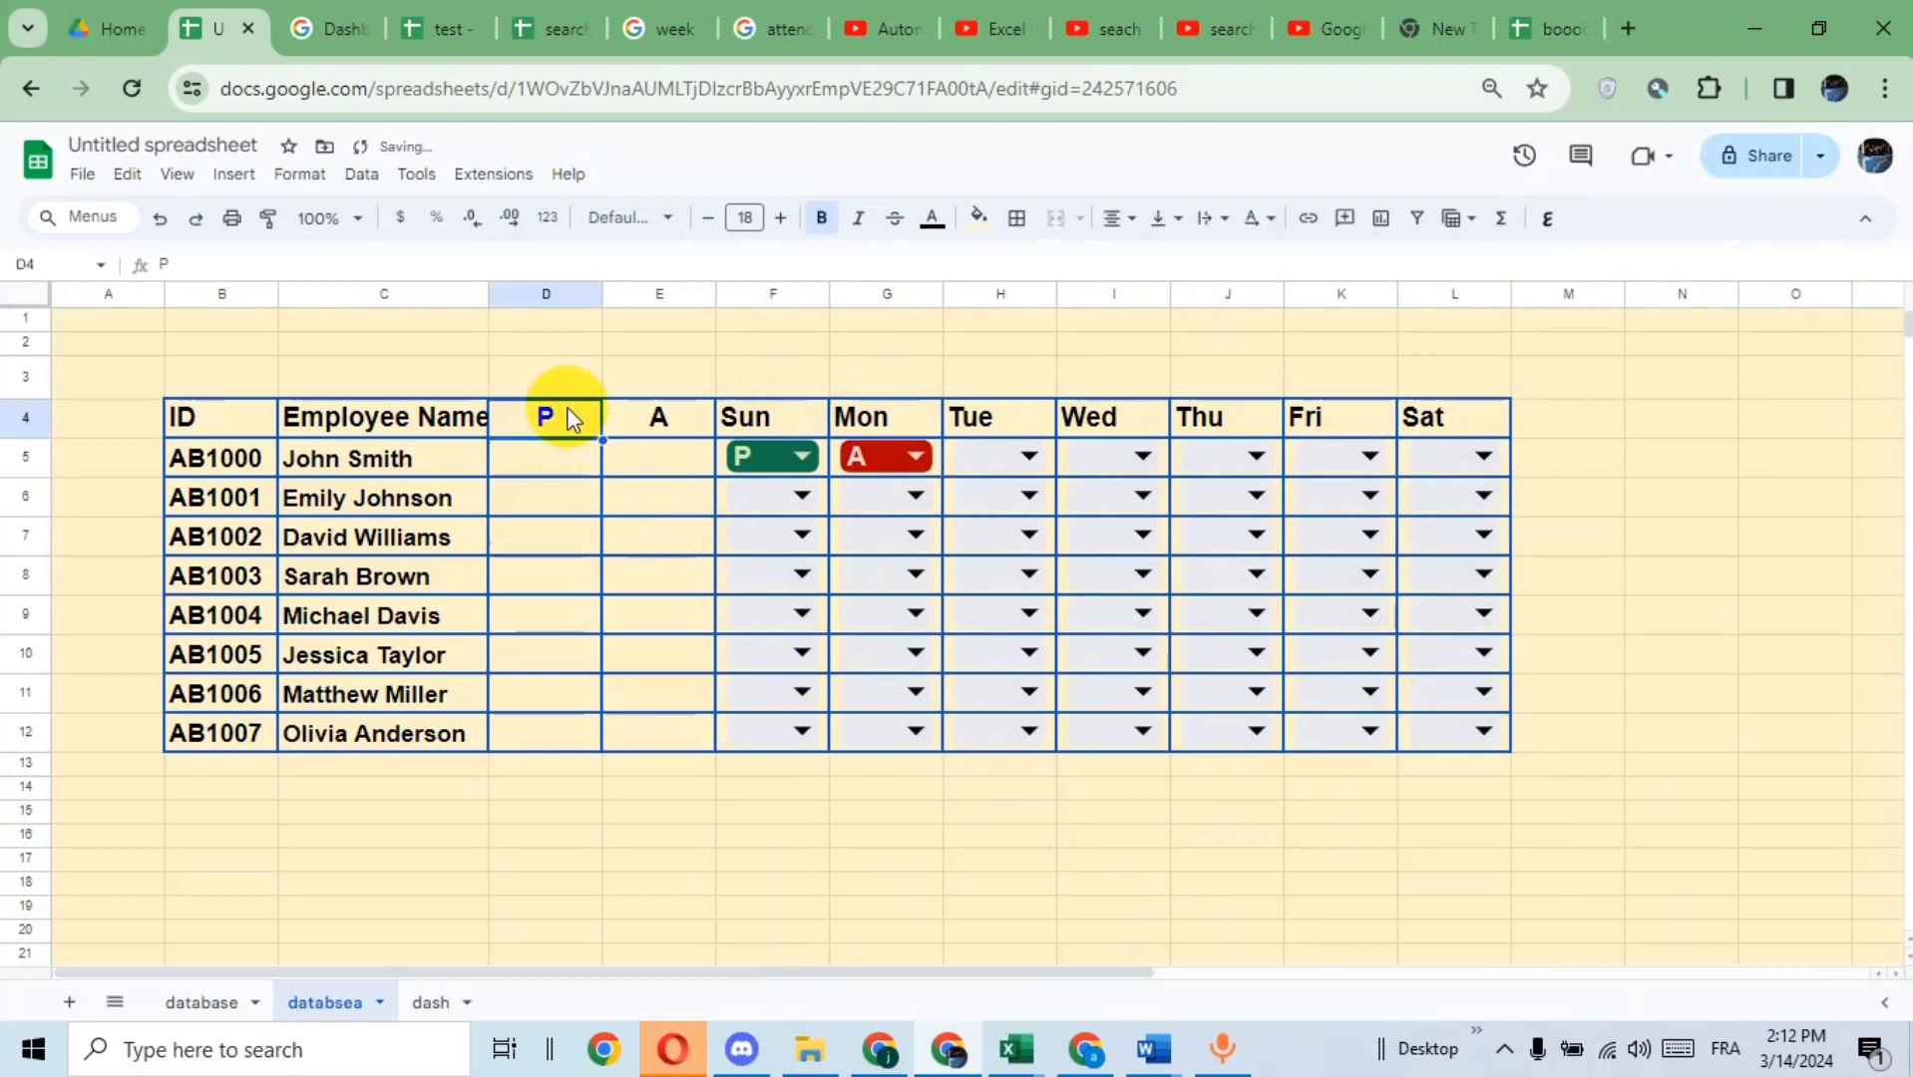
click(977, 234)
click(1077, 316)
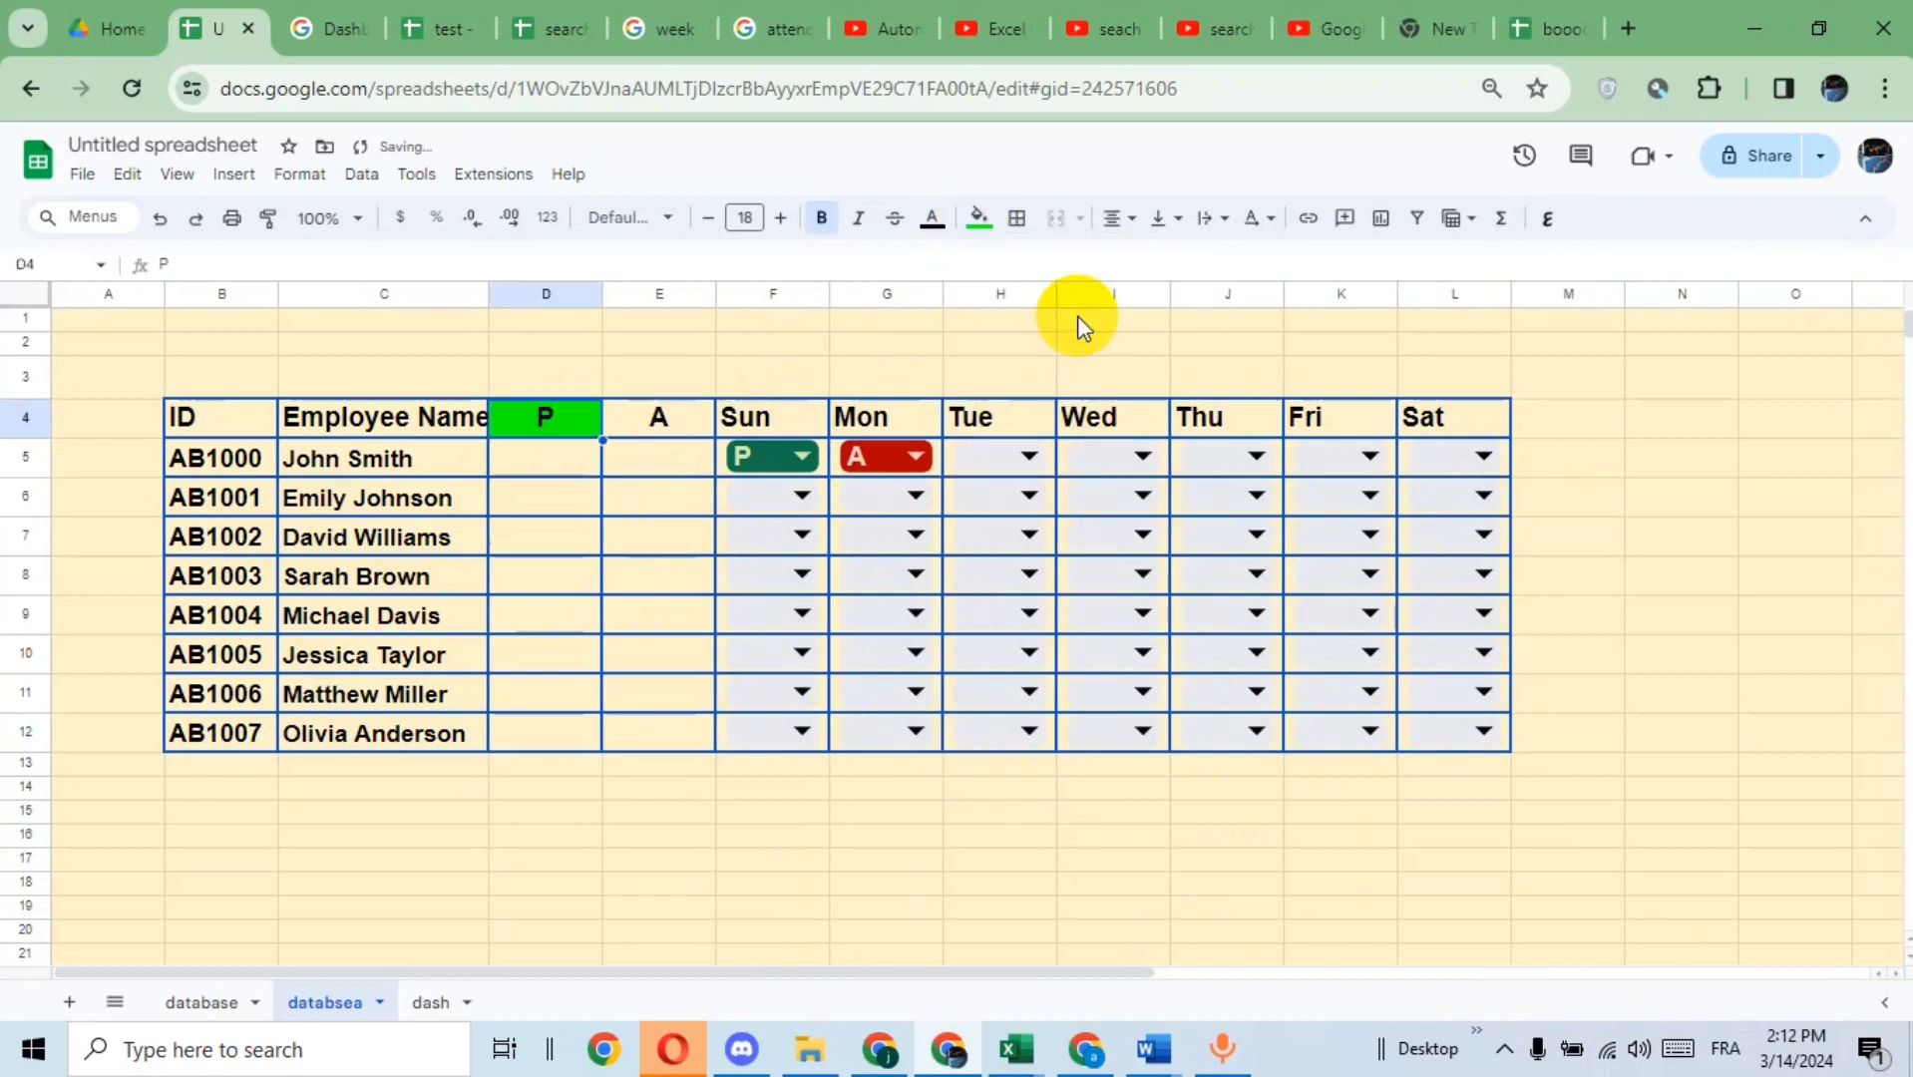
click(666, 417)
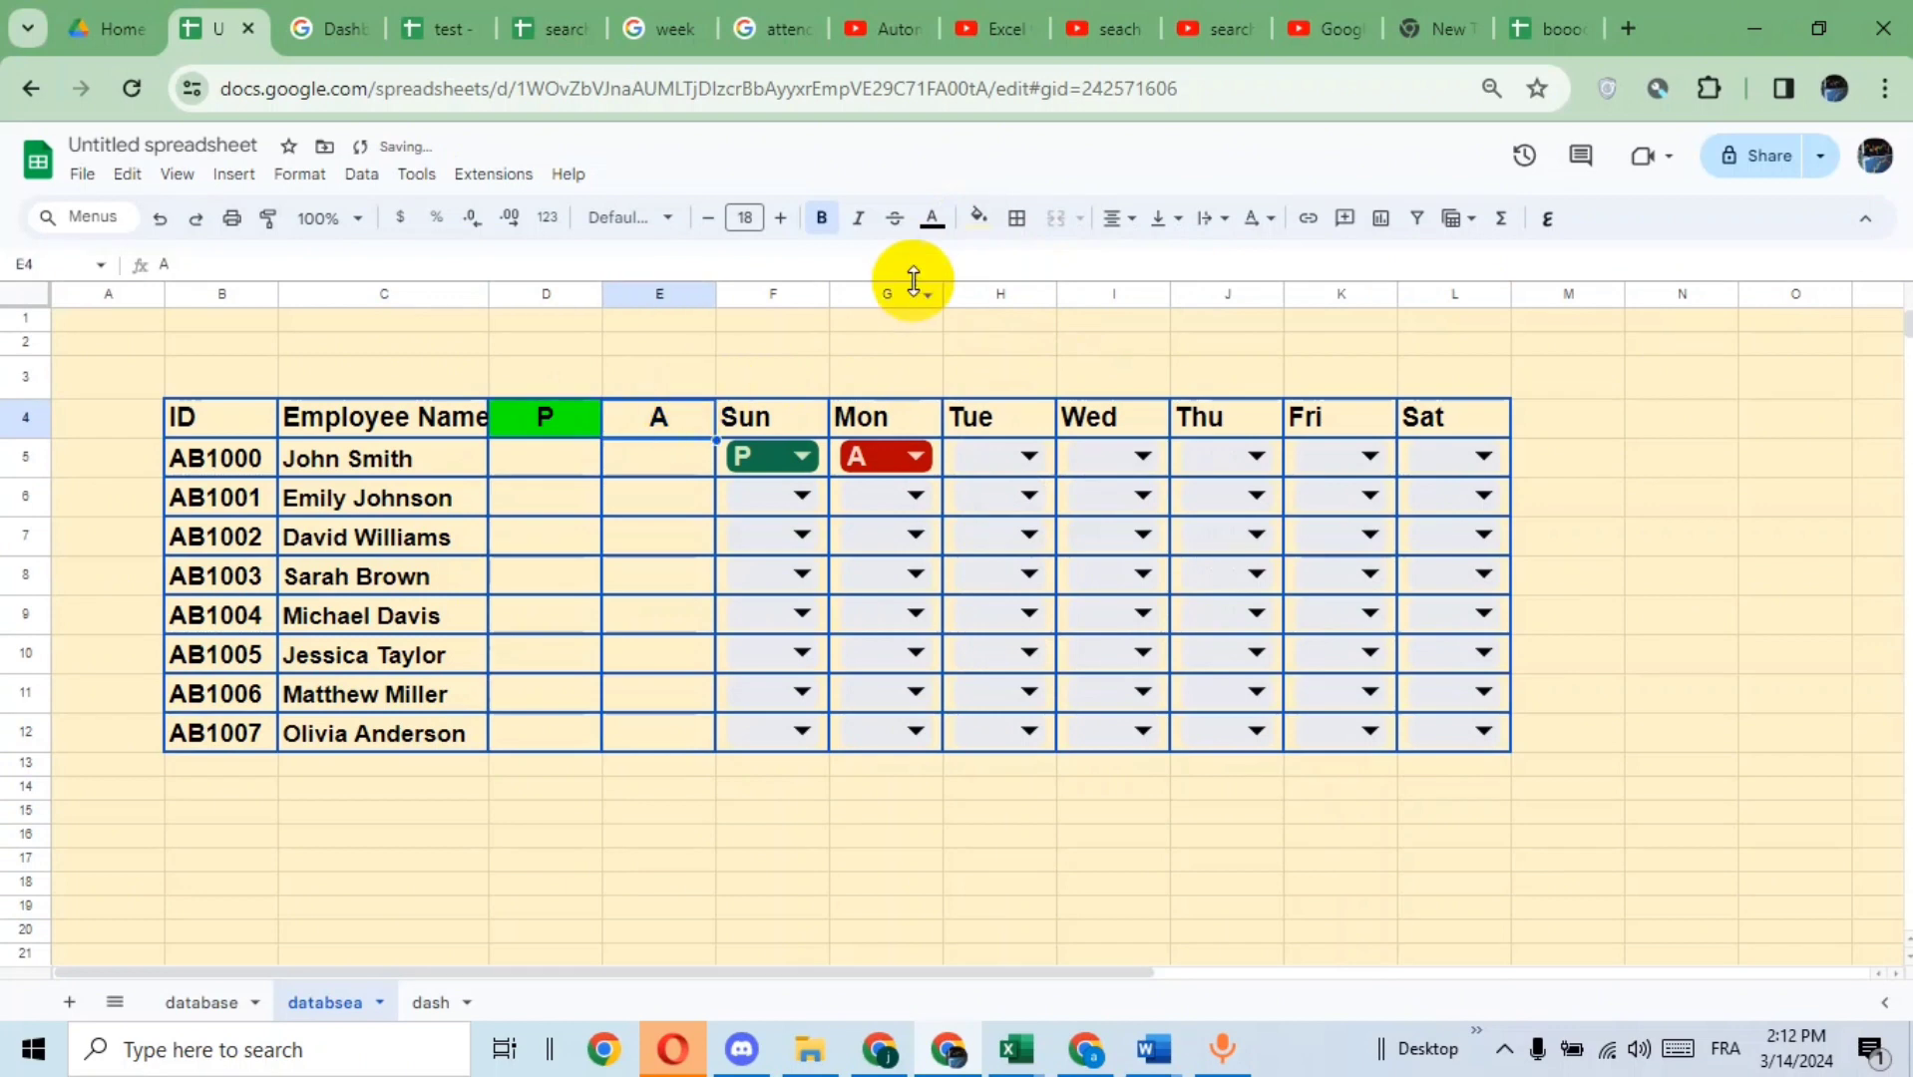
click(991, 235)
click(1007, 318)
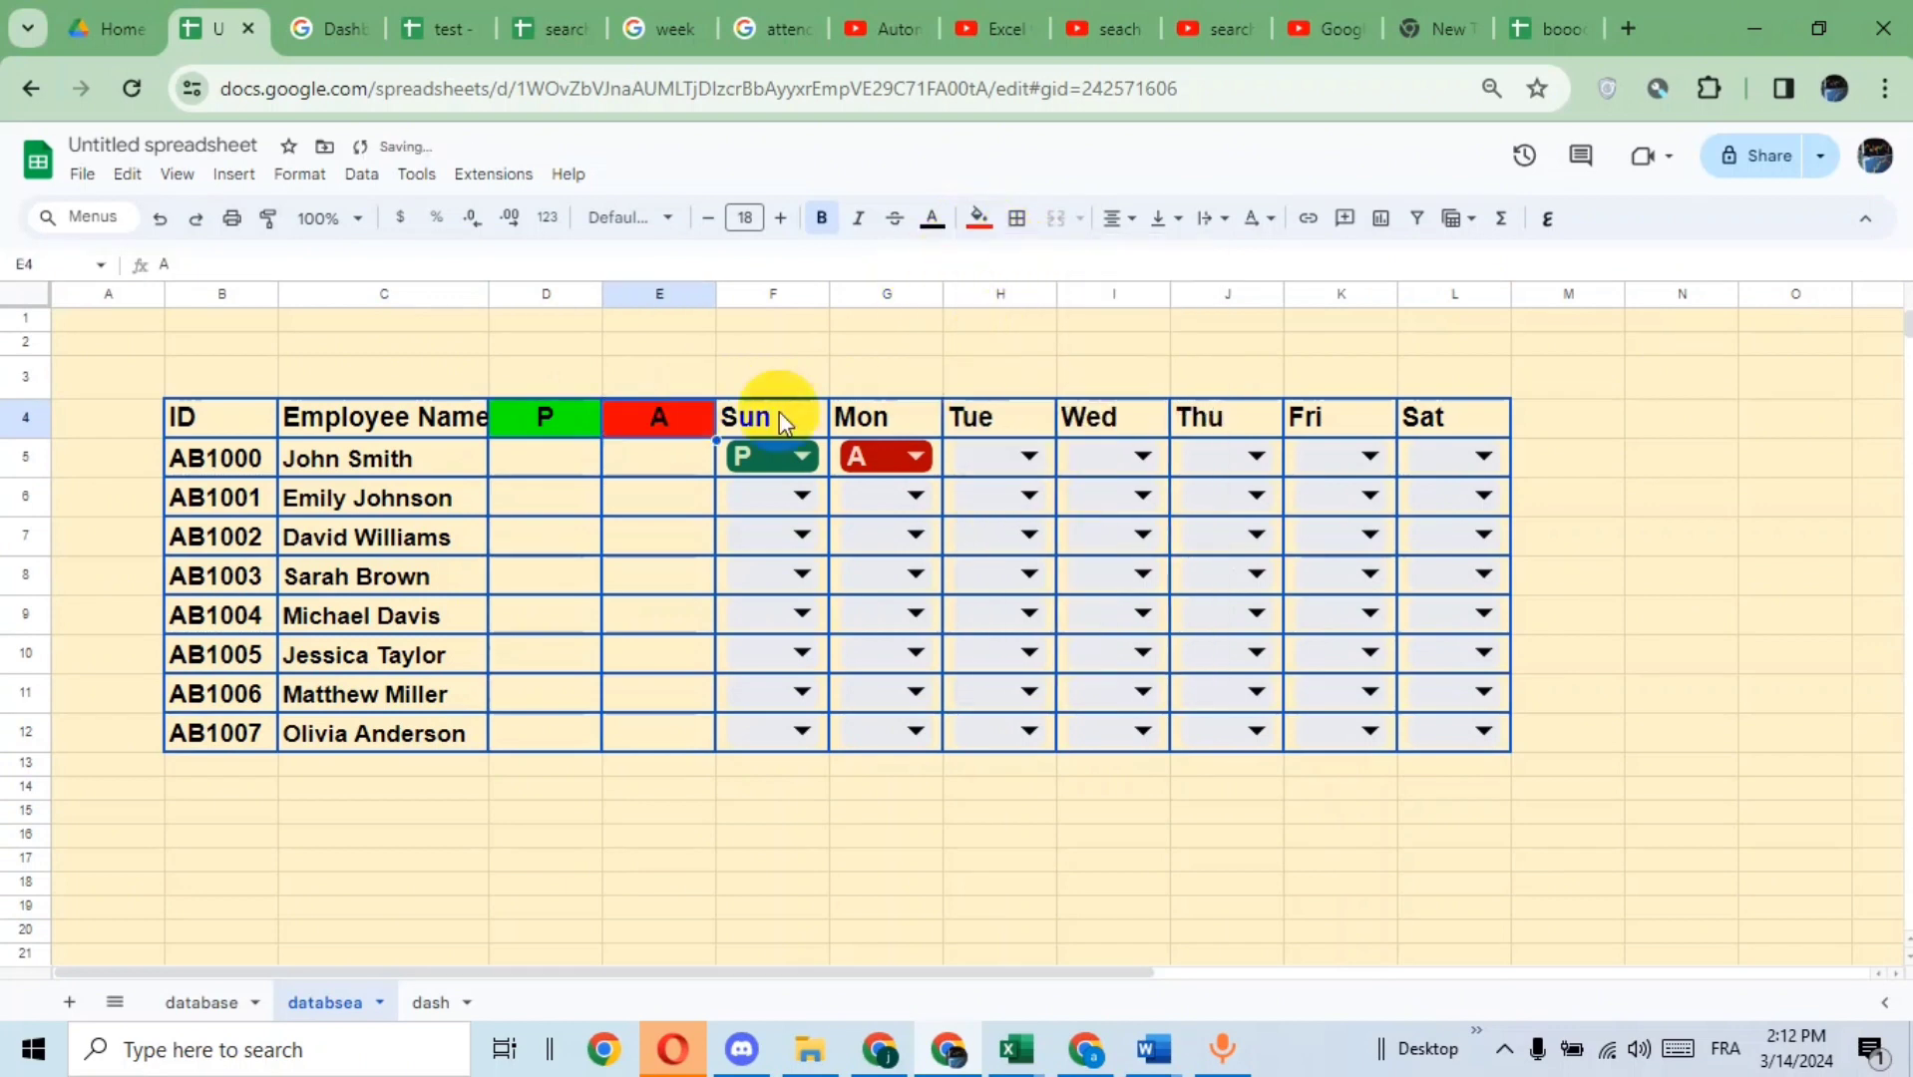
click(886, 811)
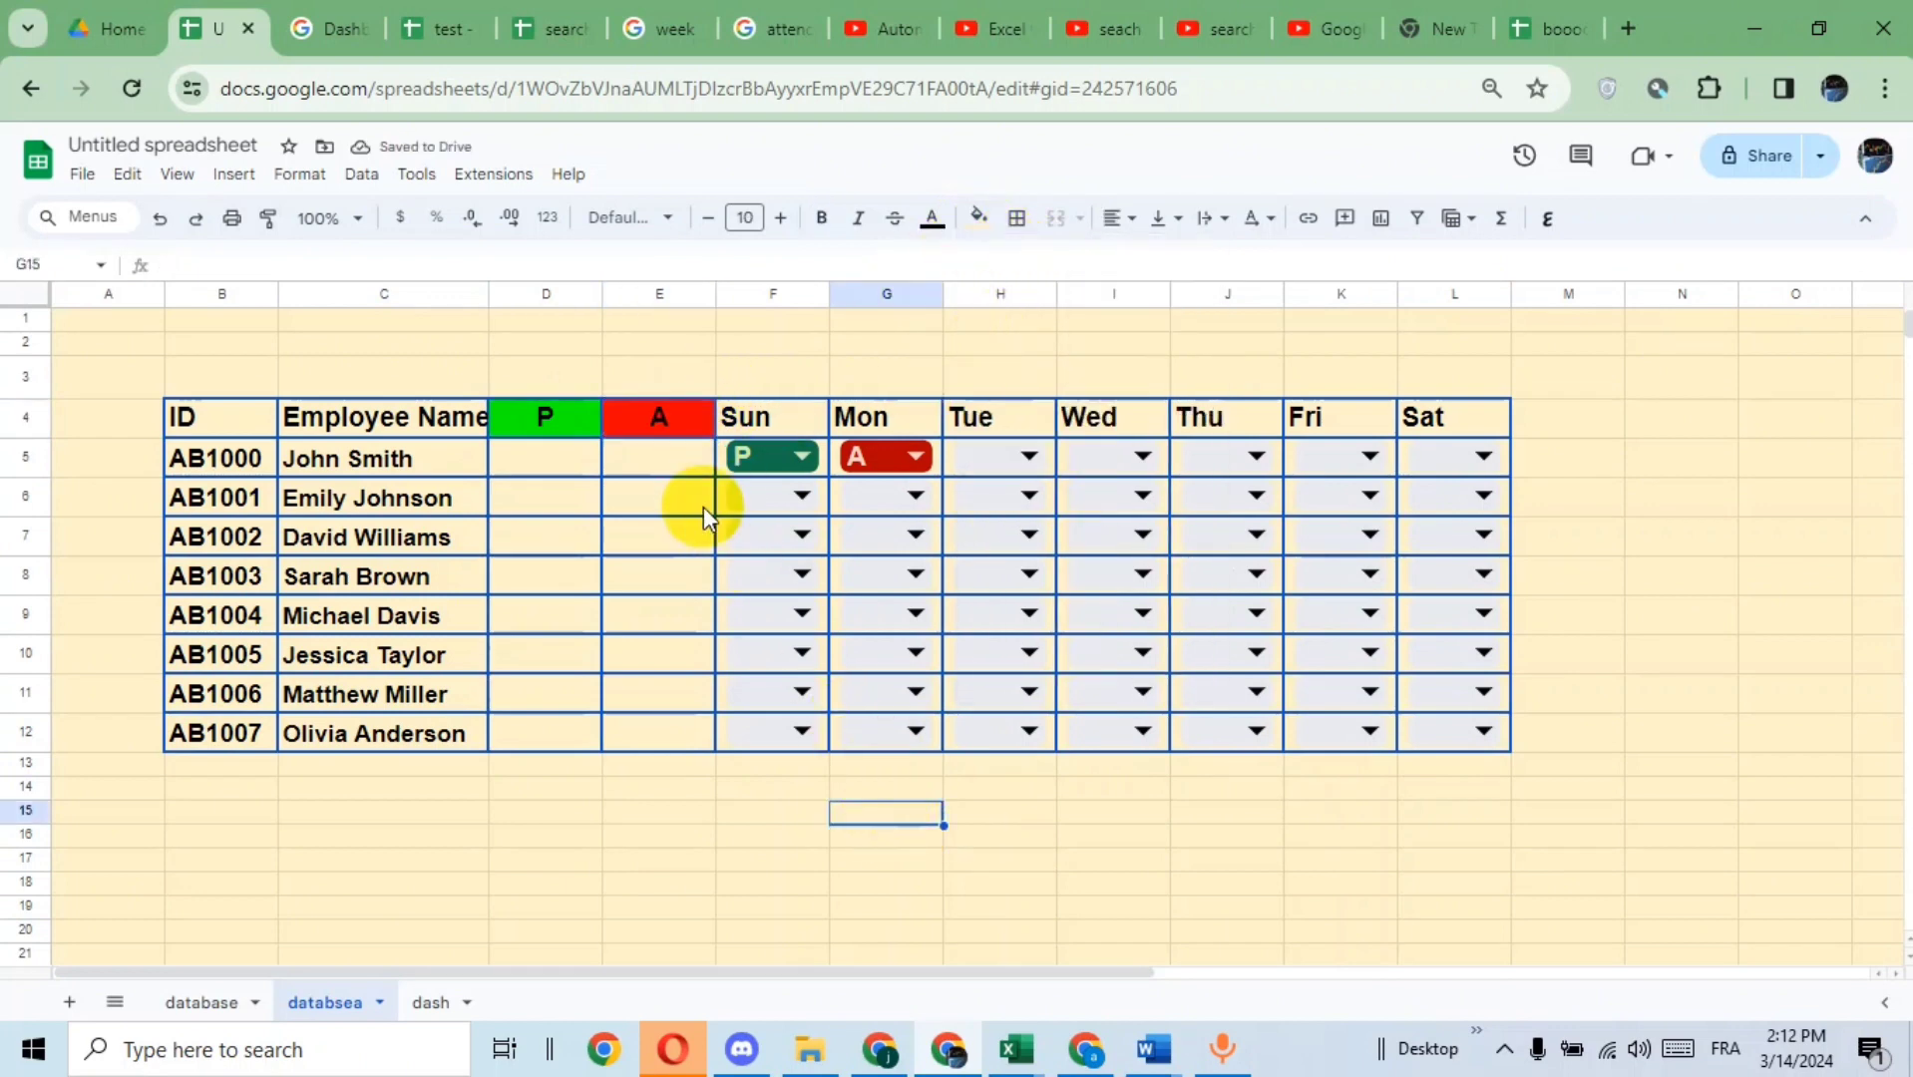
- Enter =COUNTIF($F5:$L5,D$4) in D5 and fill the formula through D5:E12
click(565, 465)
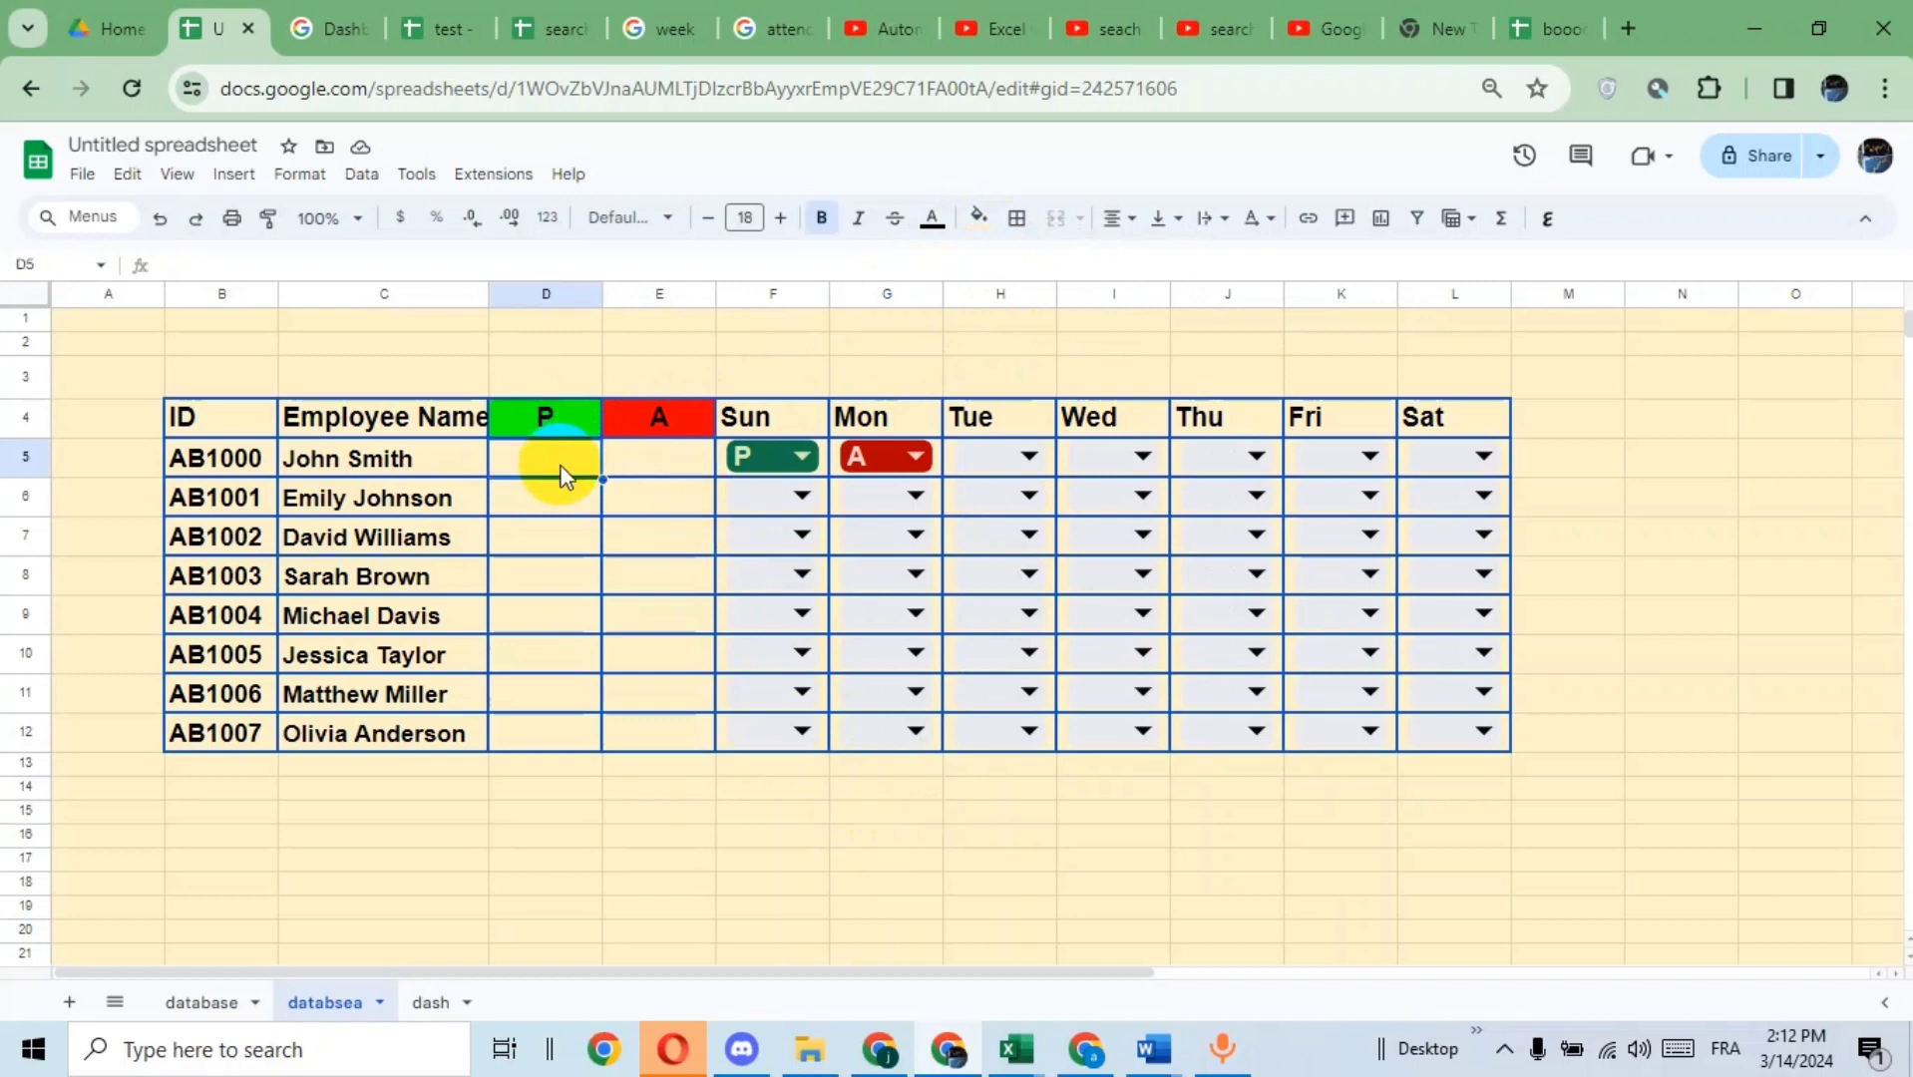
text(+)
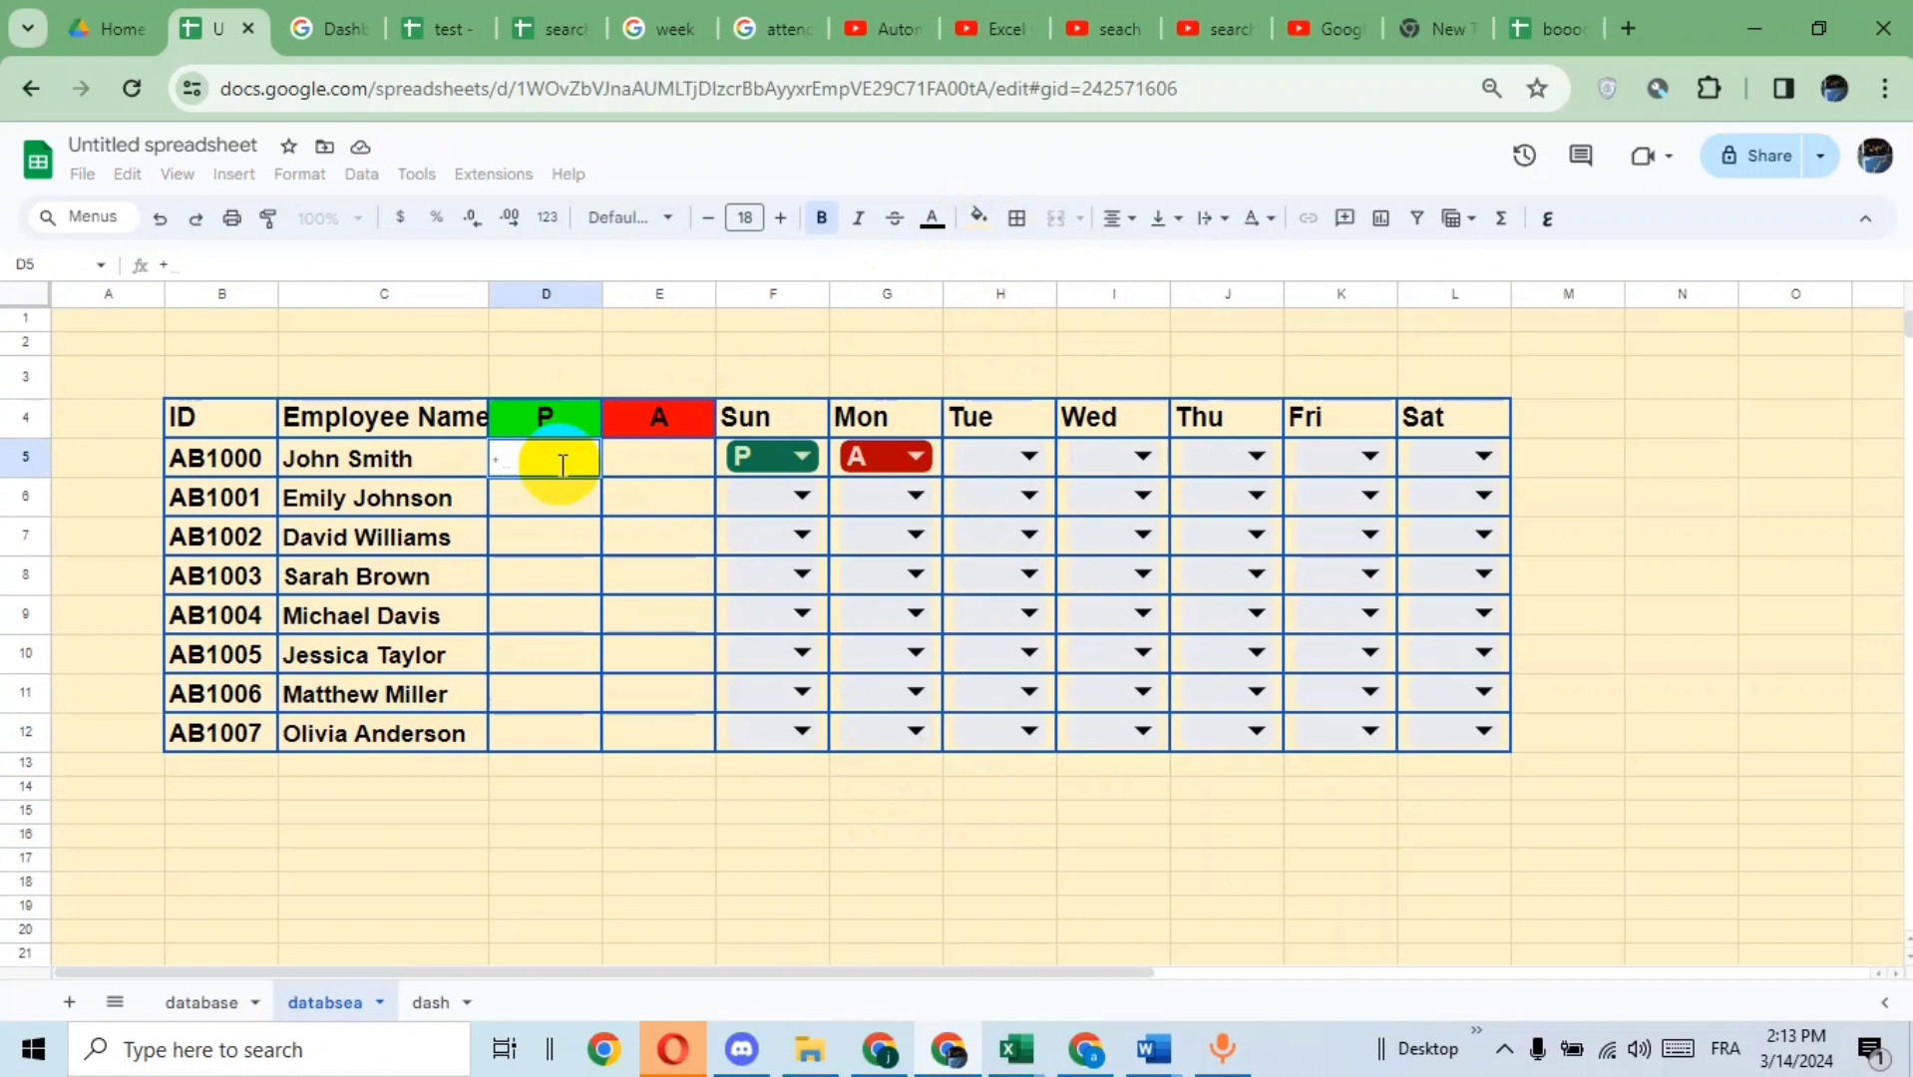
key(BackSpace)
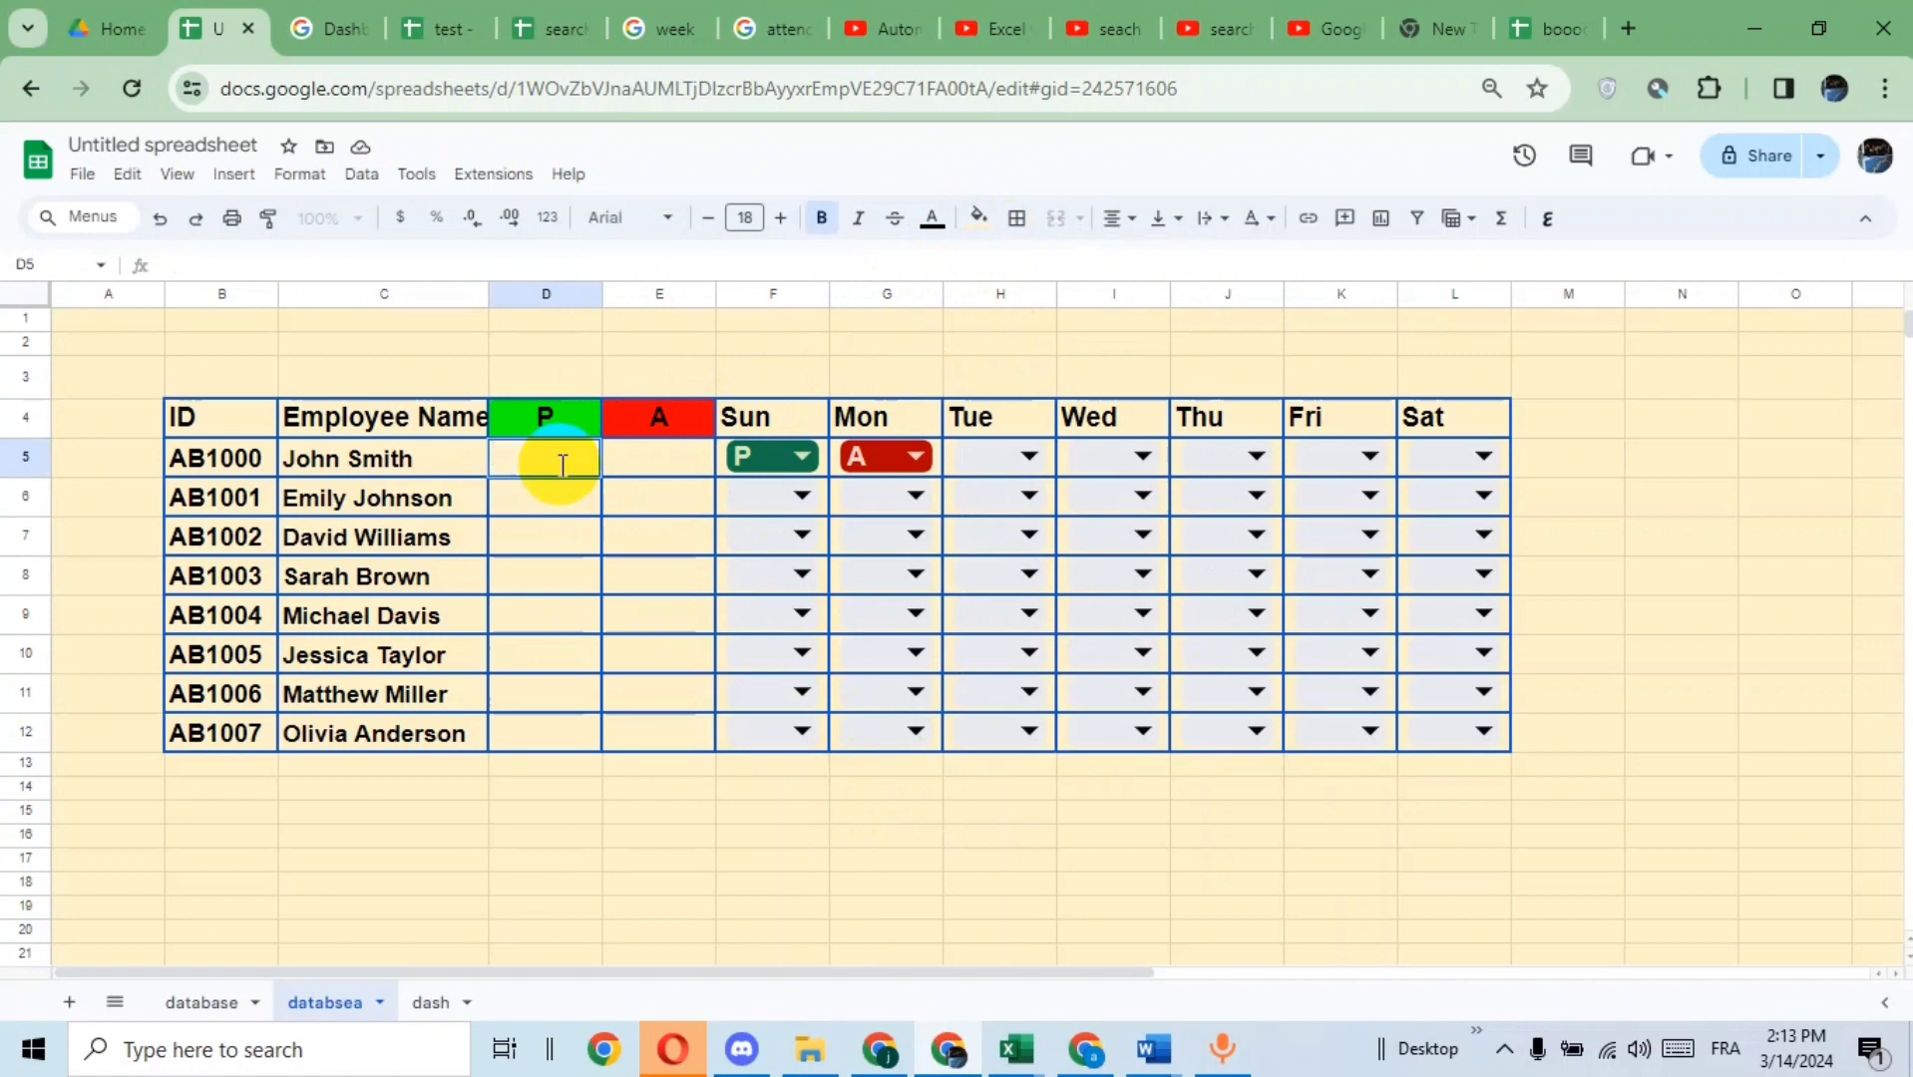
text(=cou)
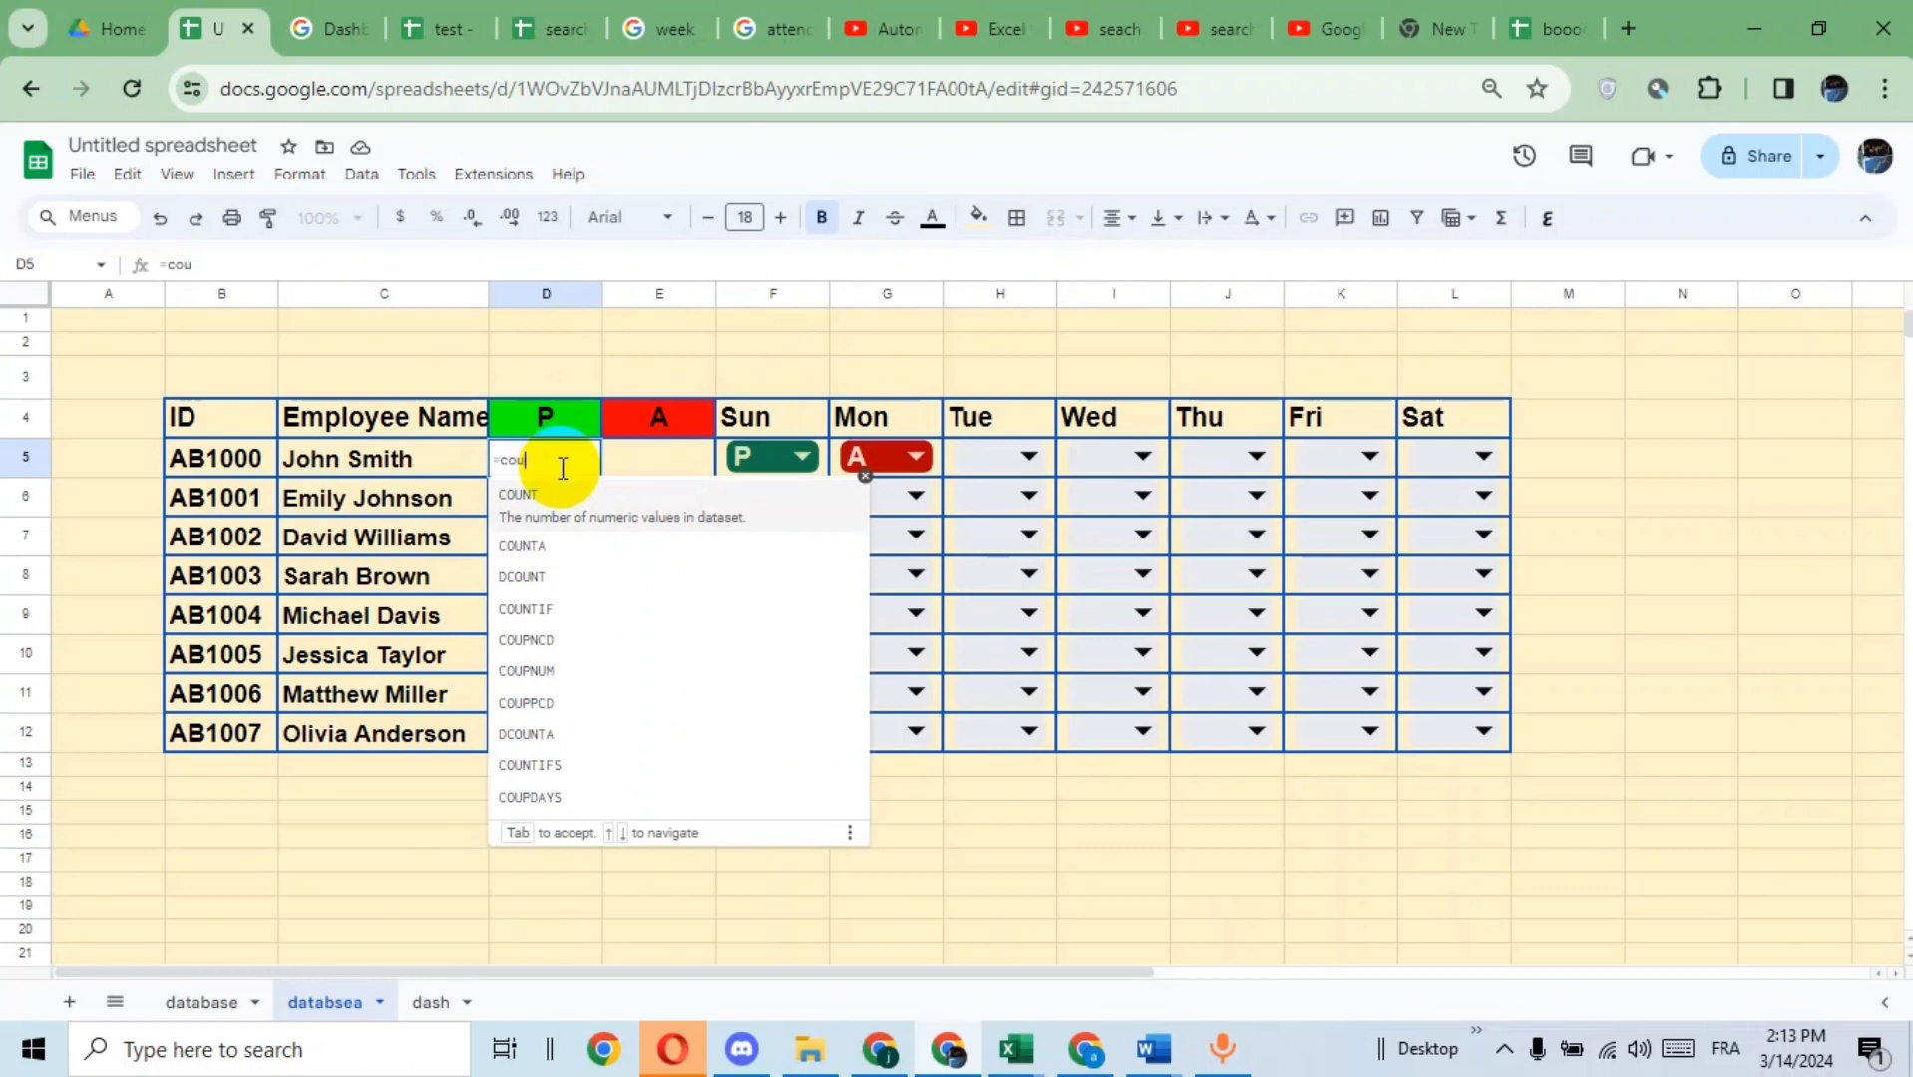
click(555, 604)
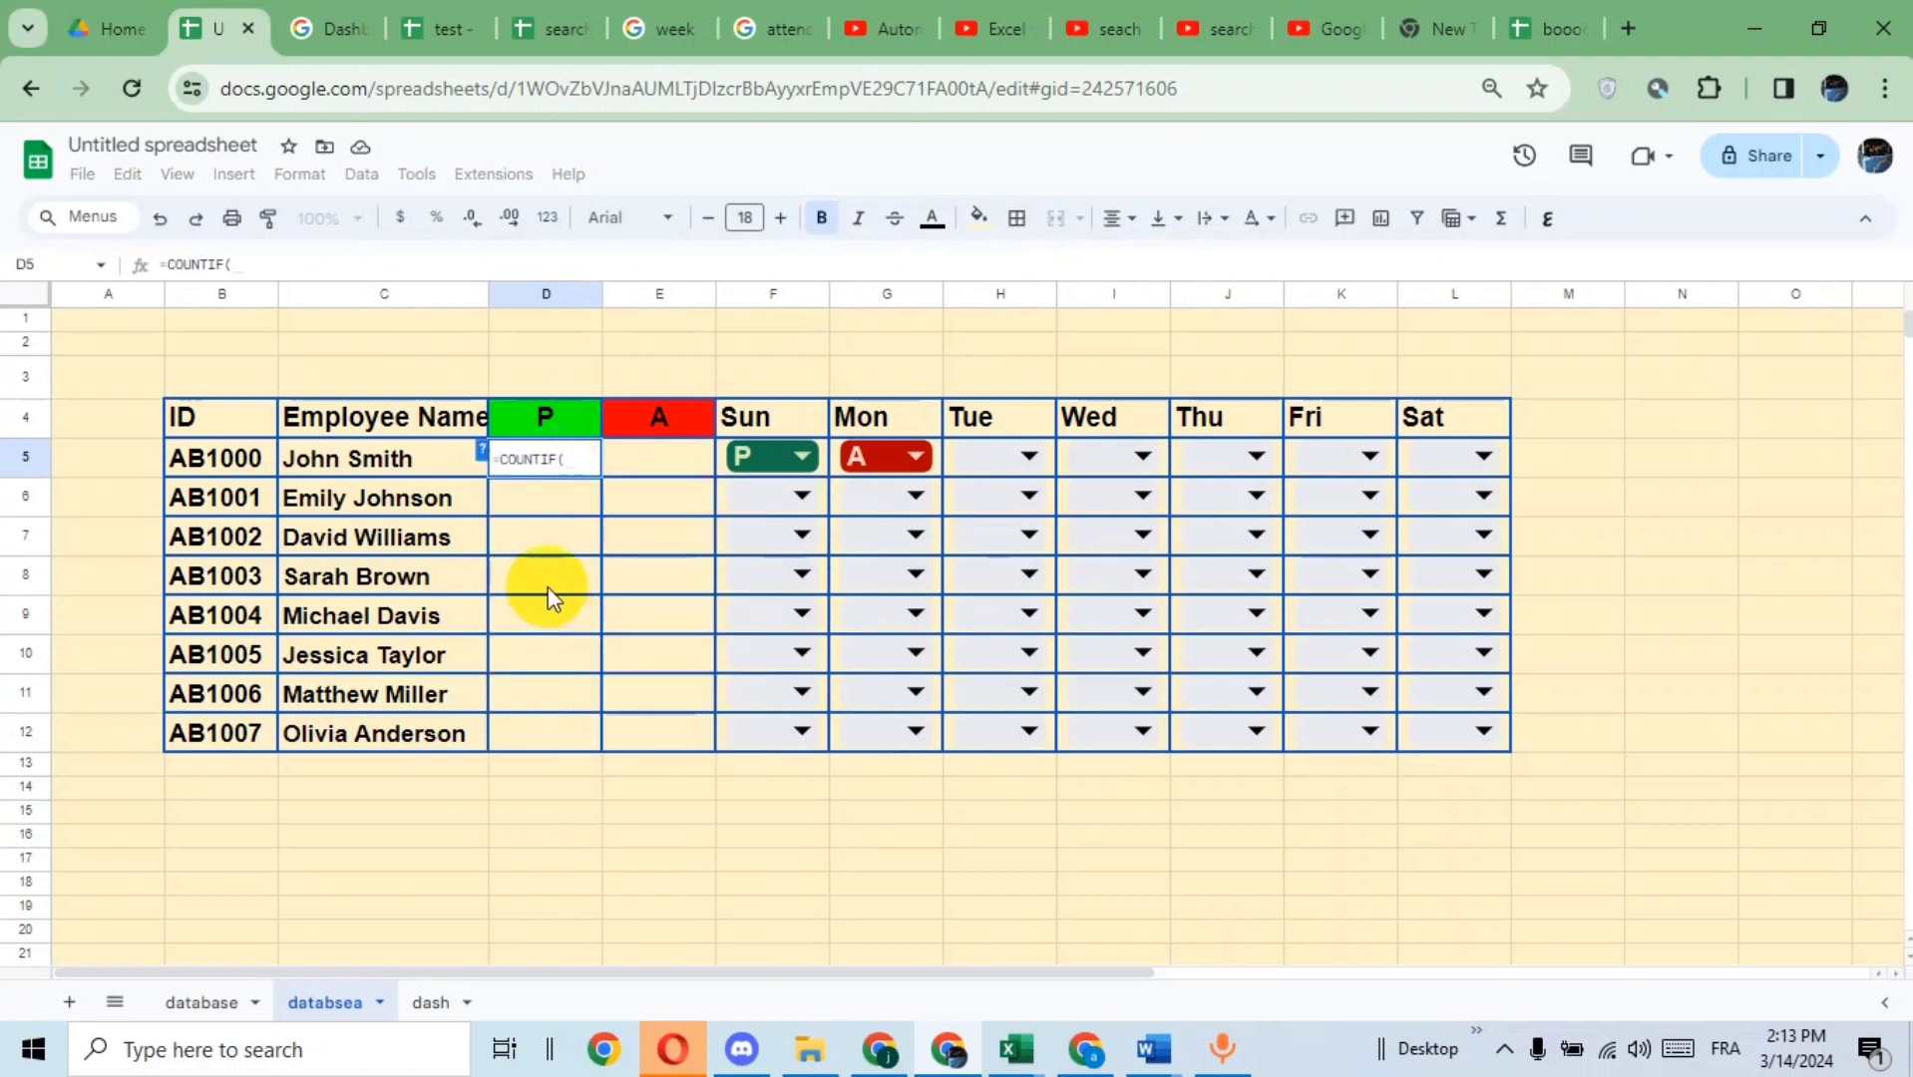
drag(725, 471, 1462, 455)
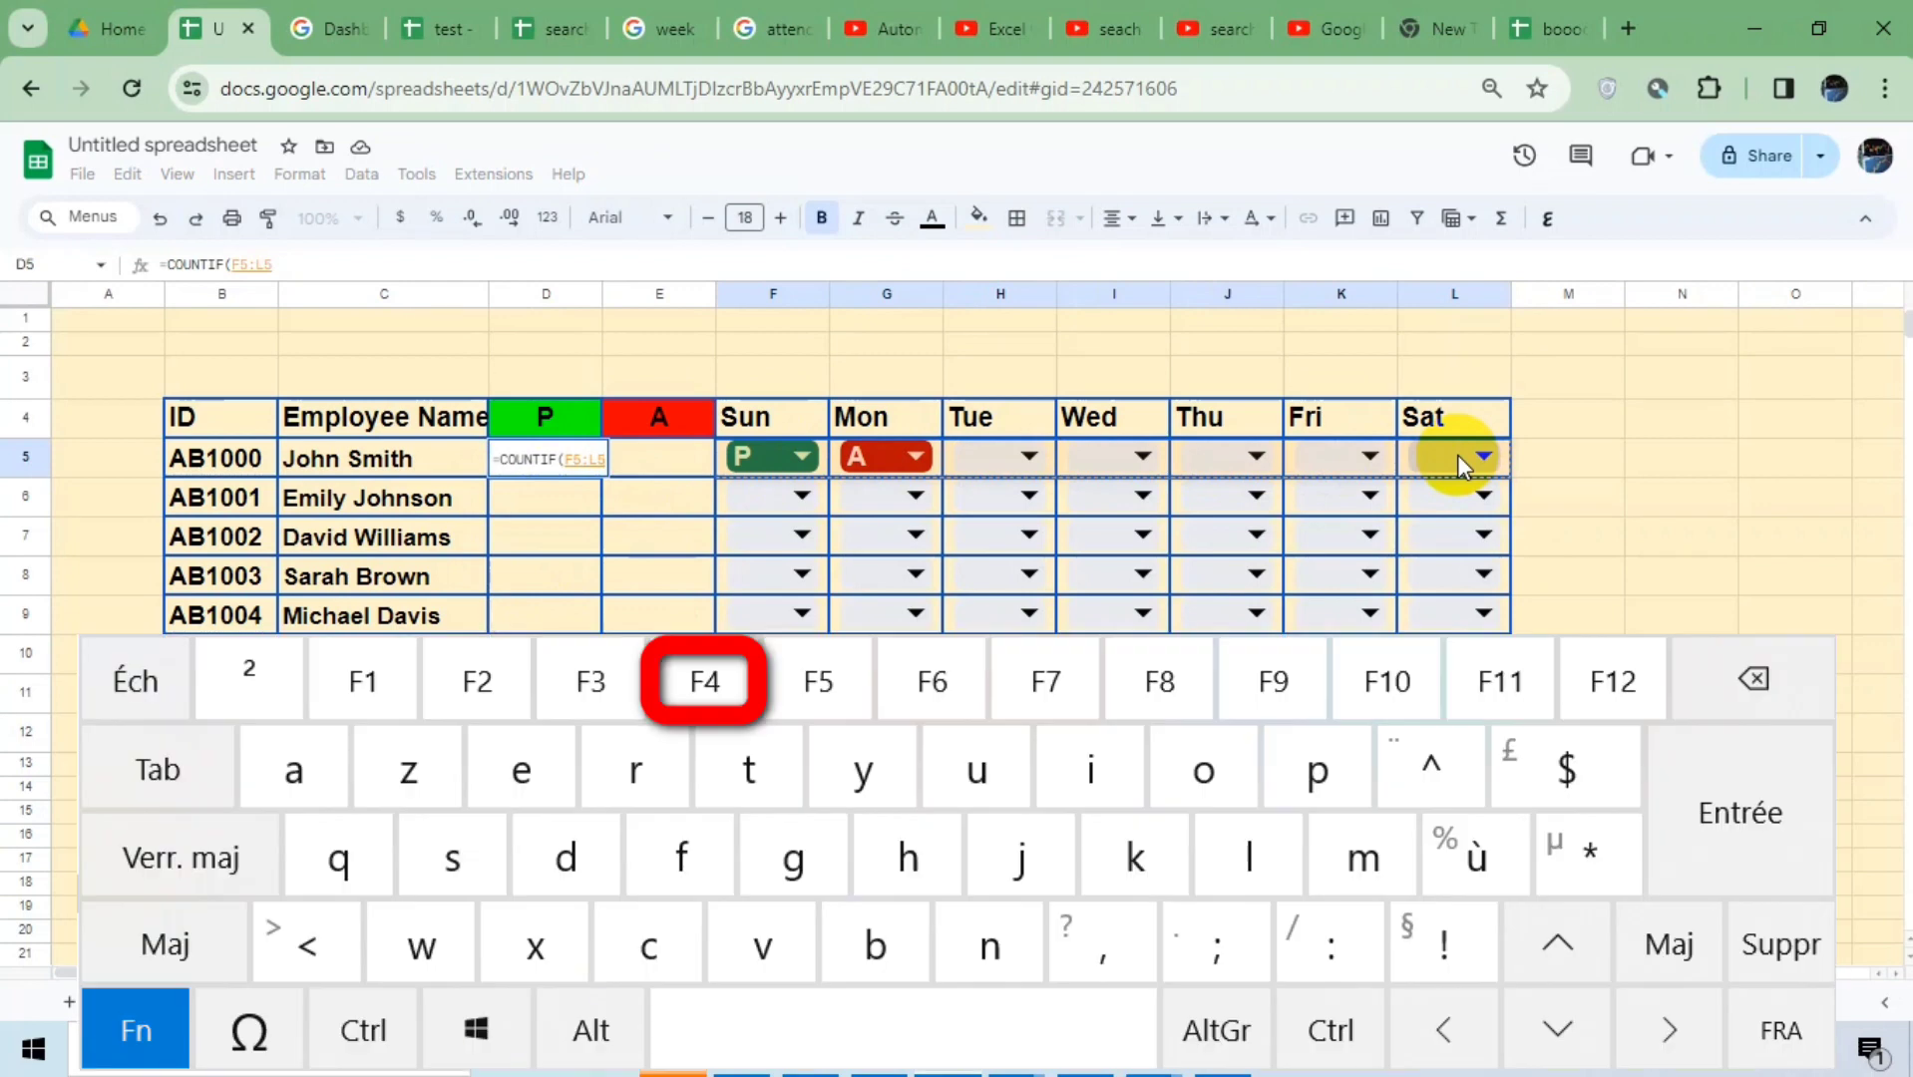
key(F4)
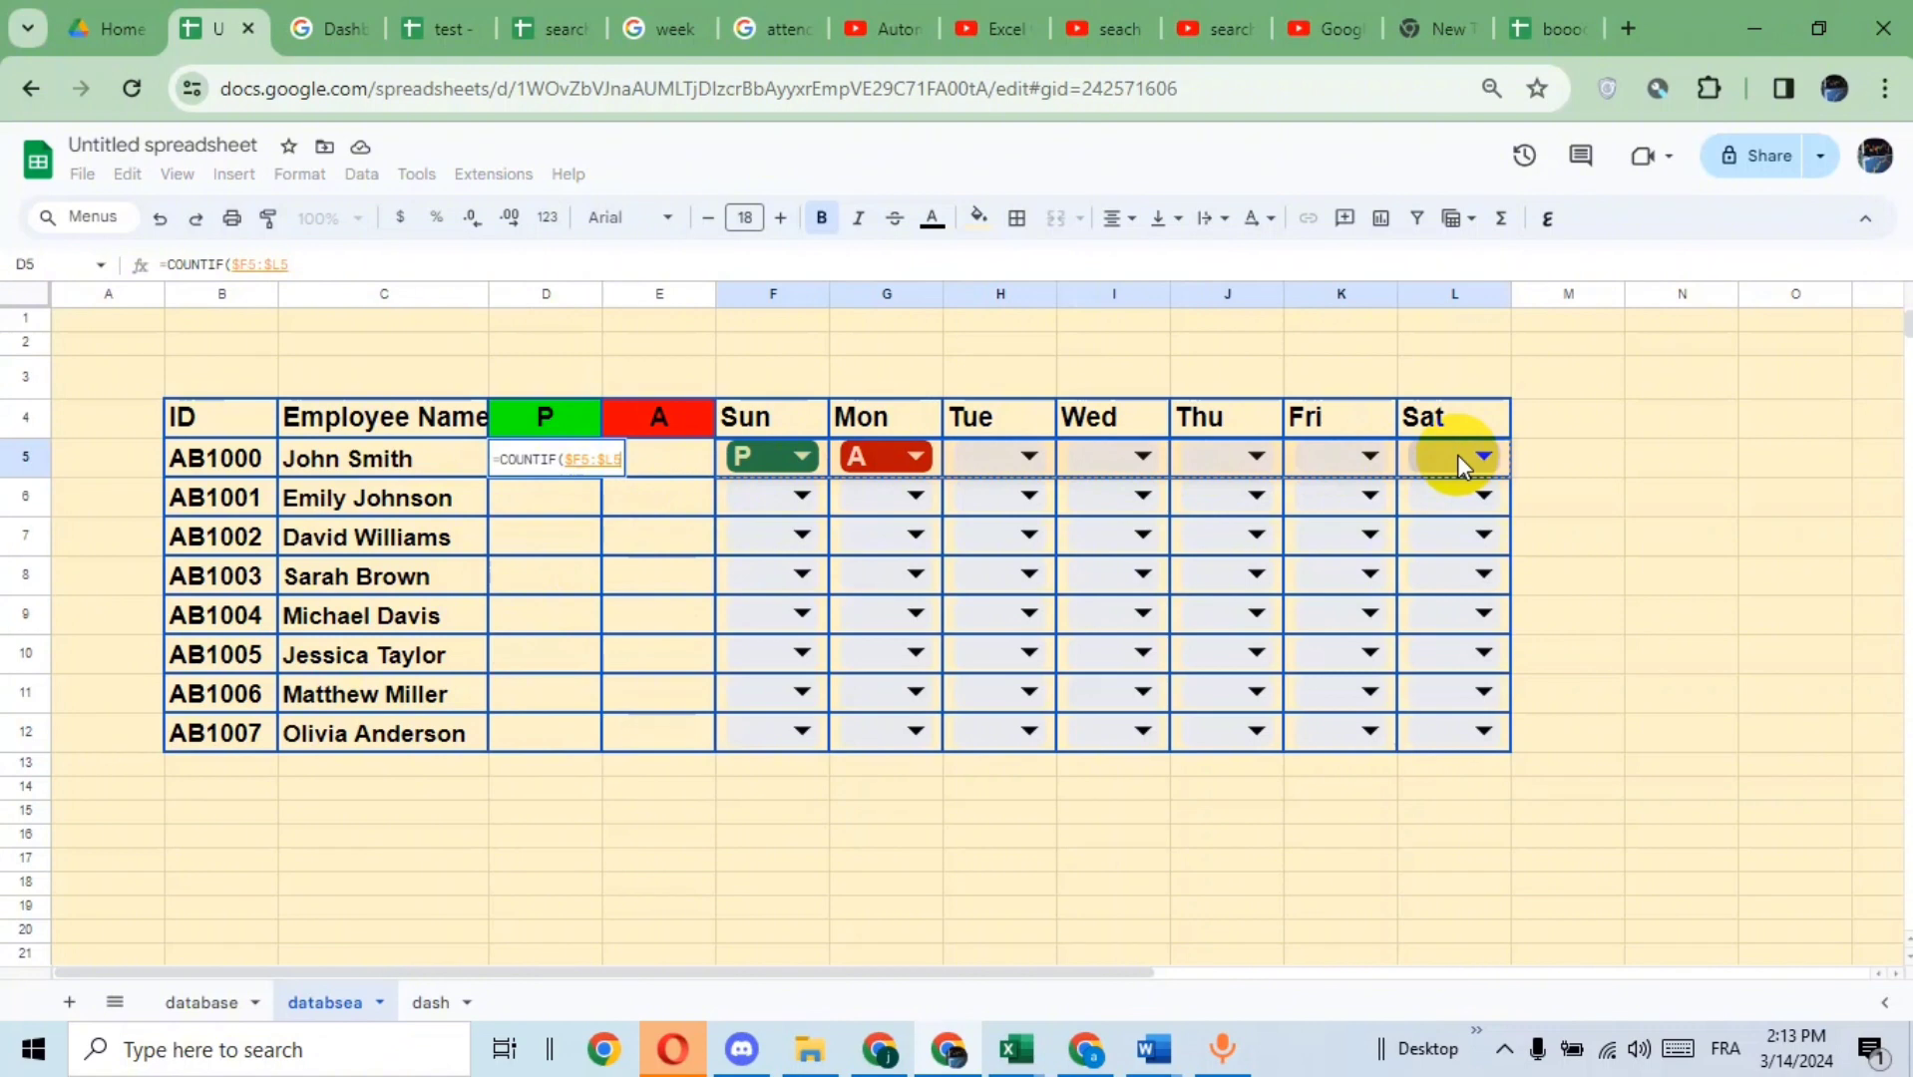
text(,)
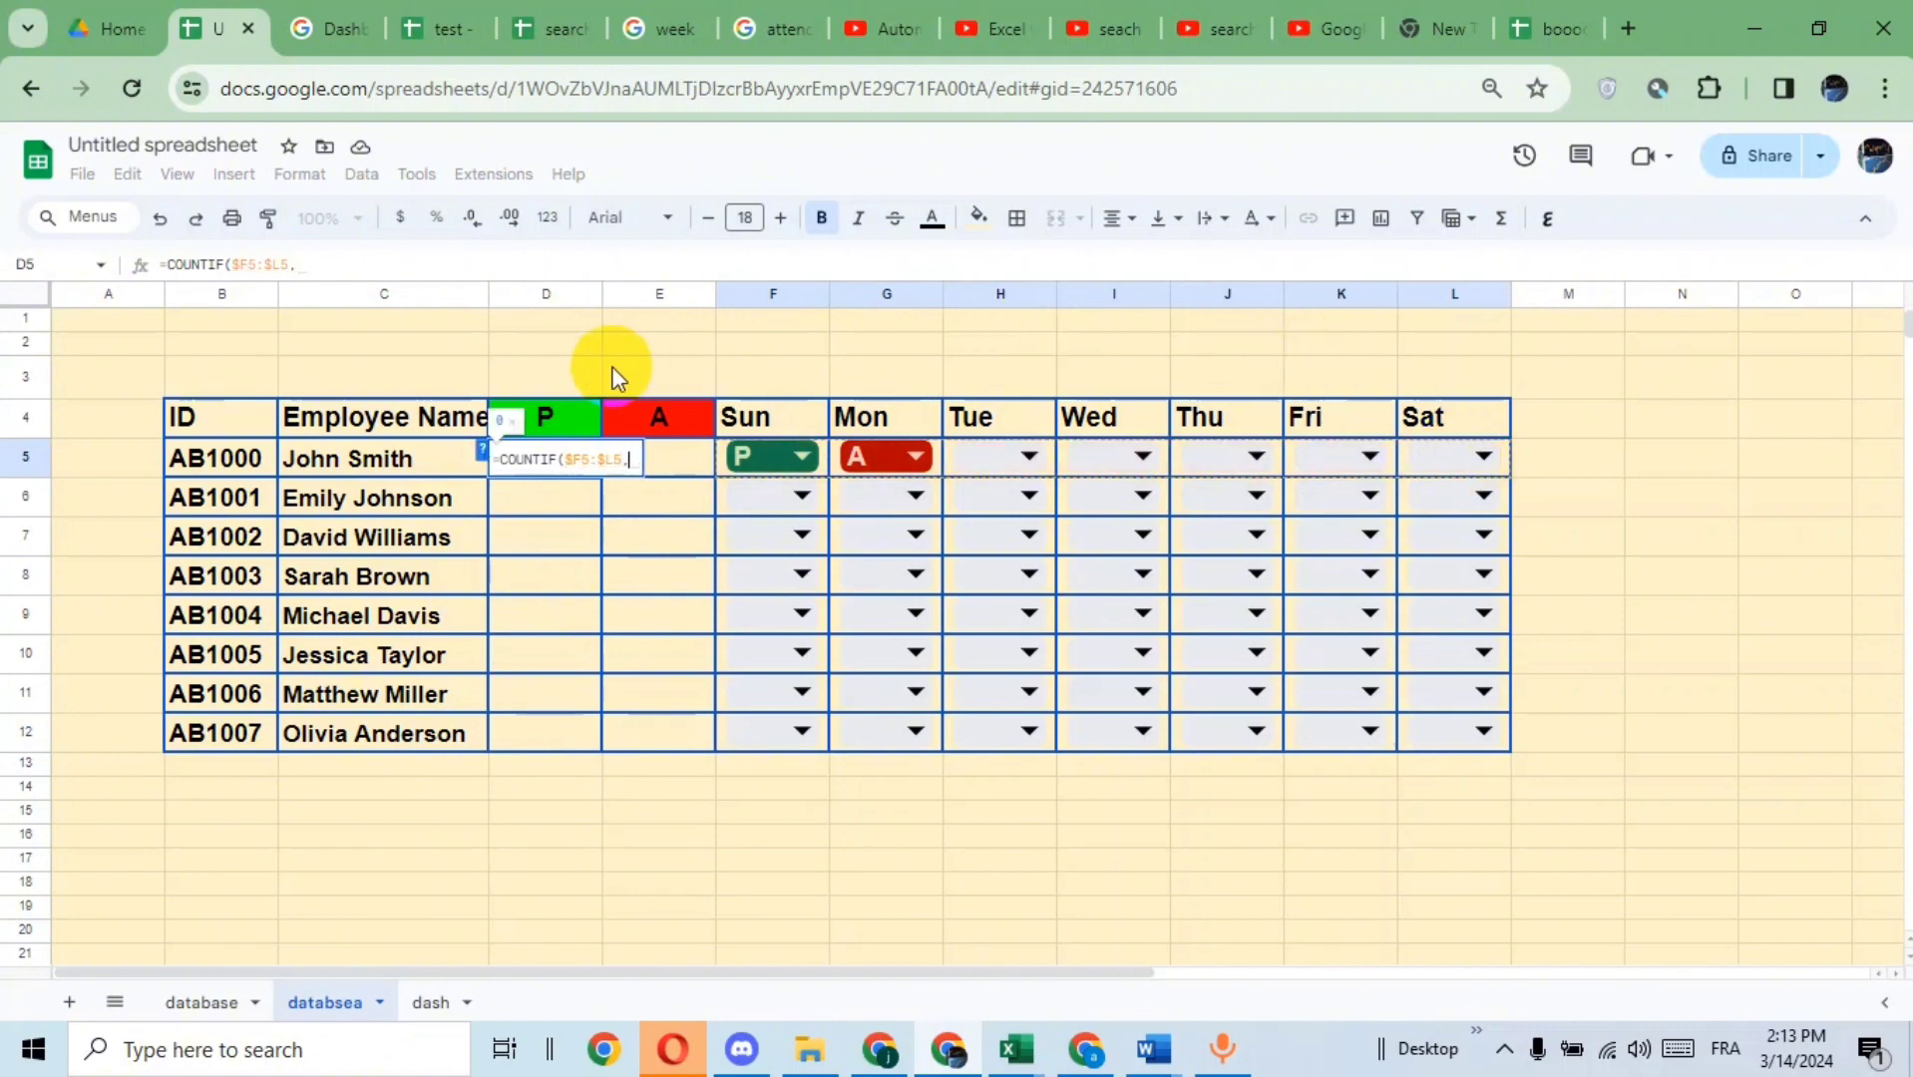
click(550, 419)
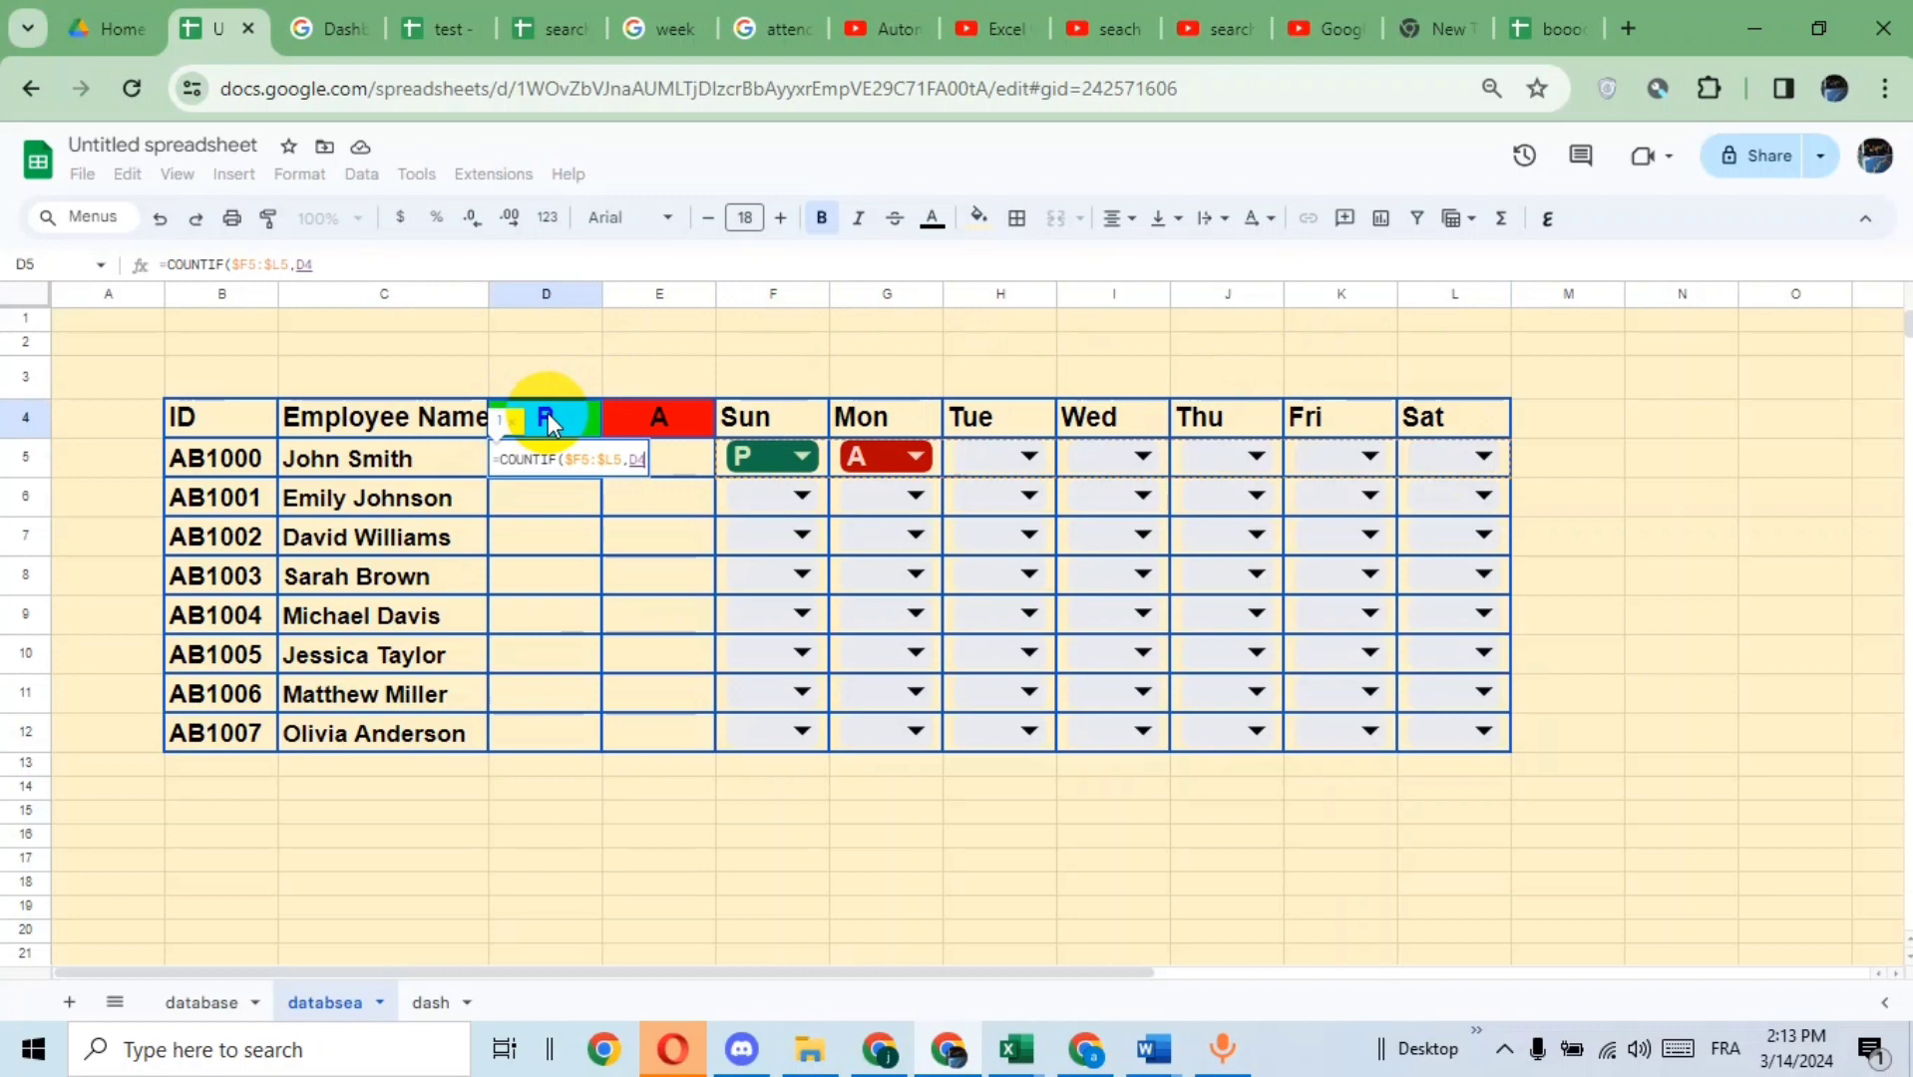
key(F4)
text())
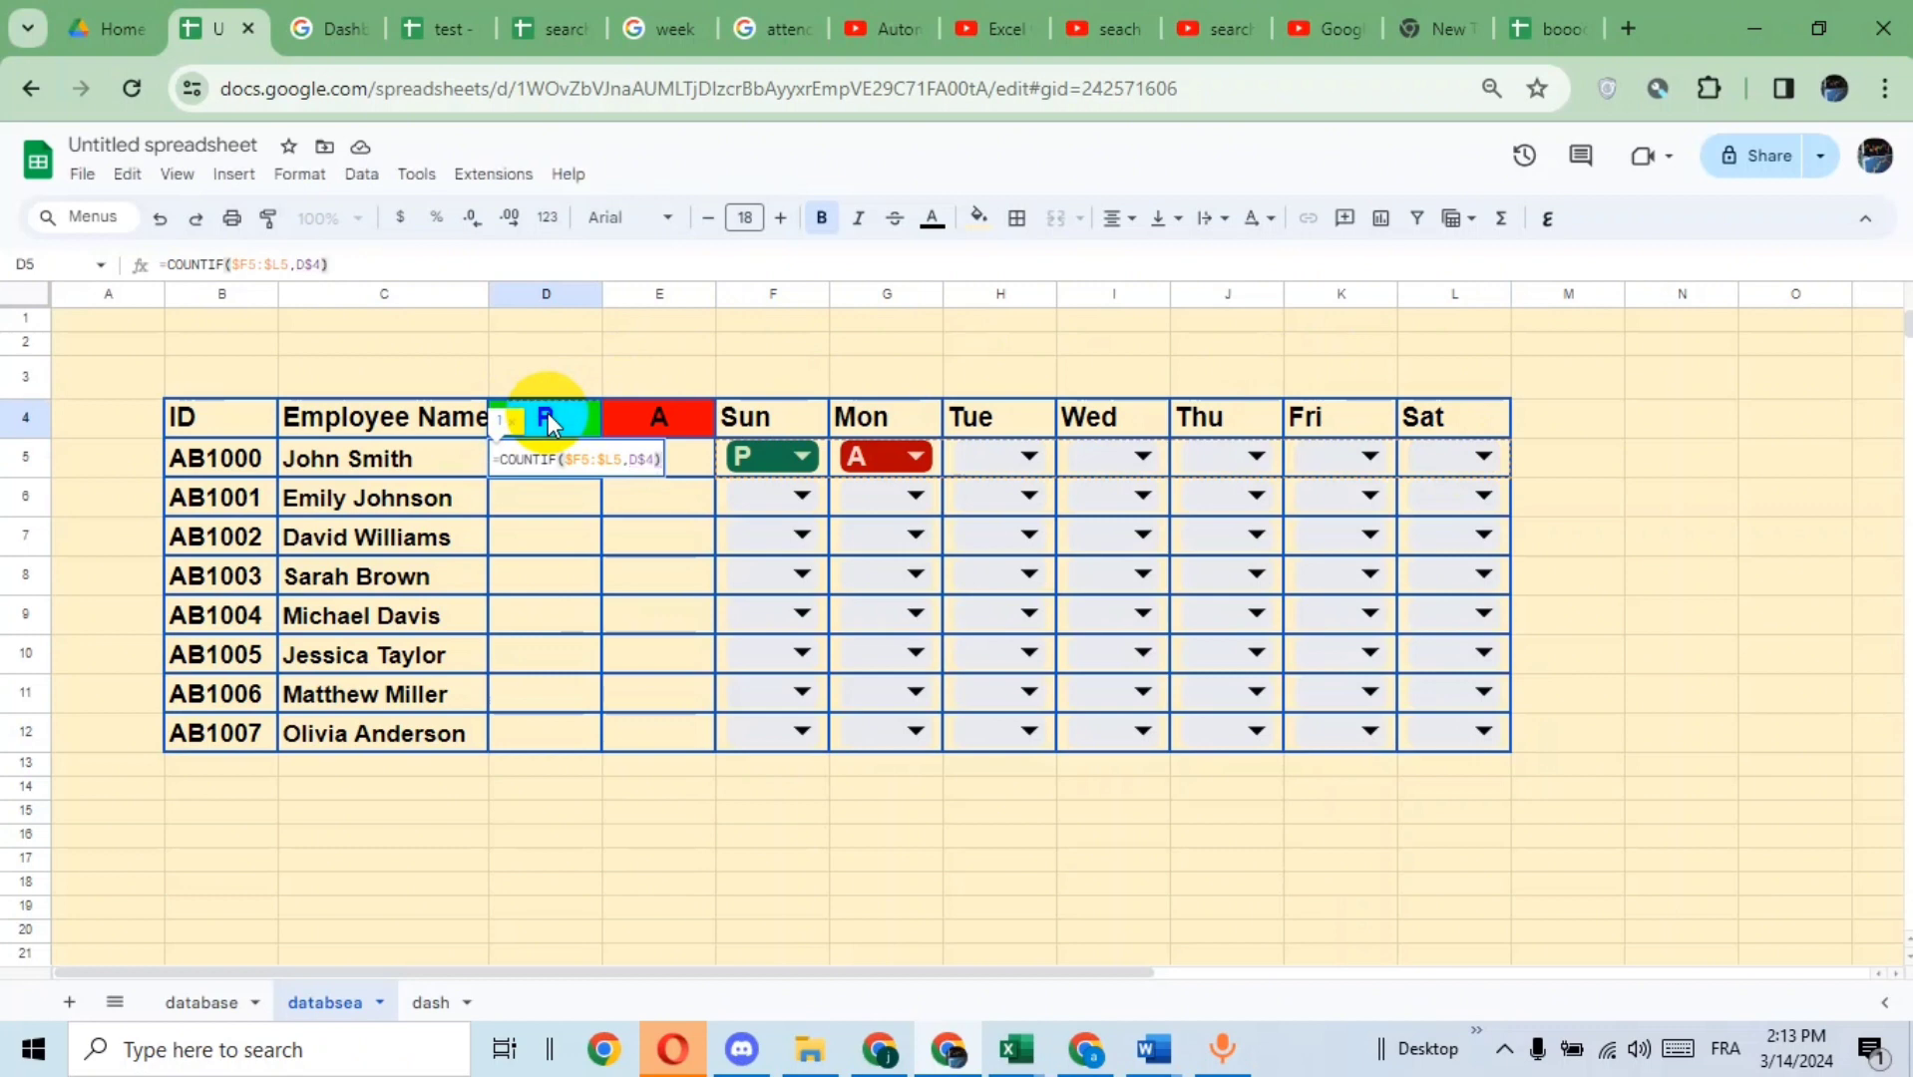
key(Return)
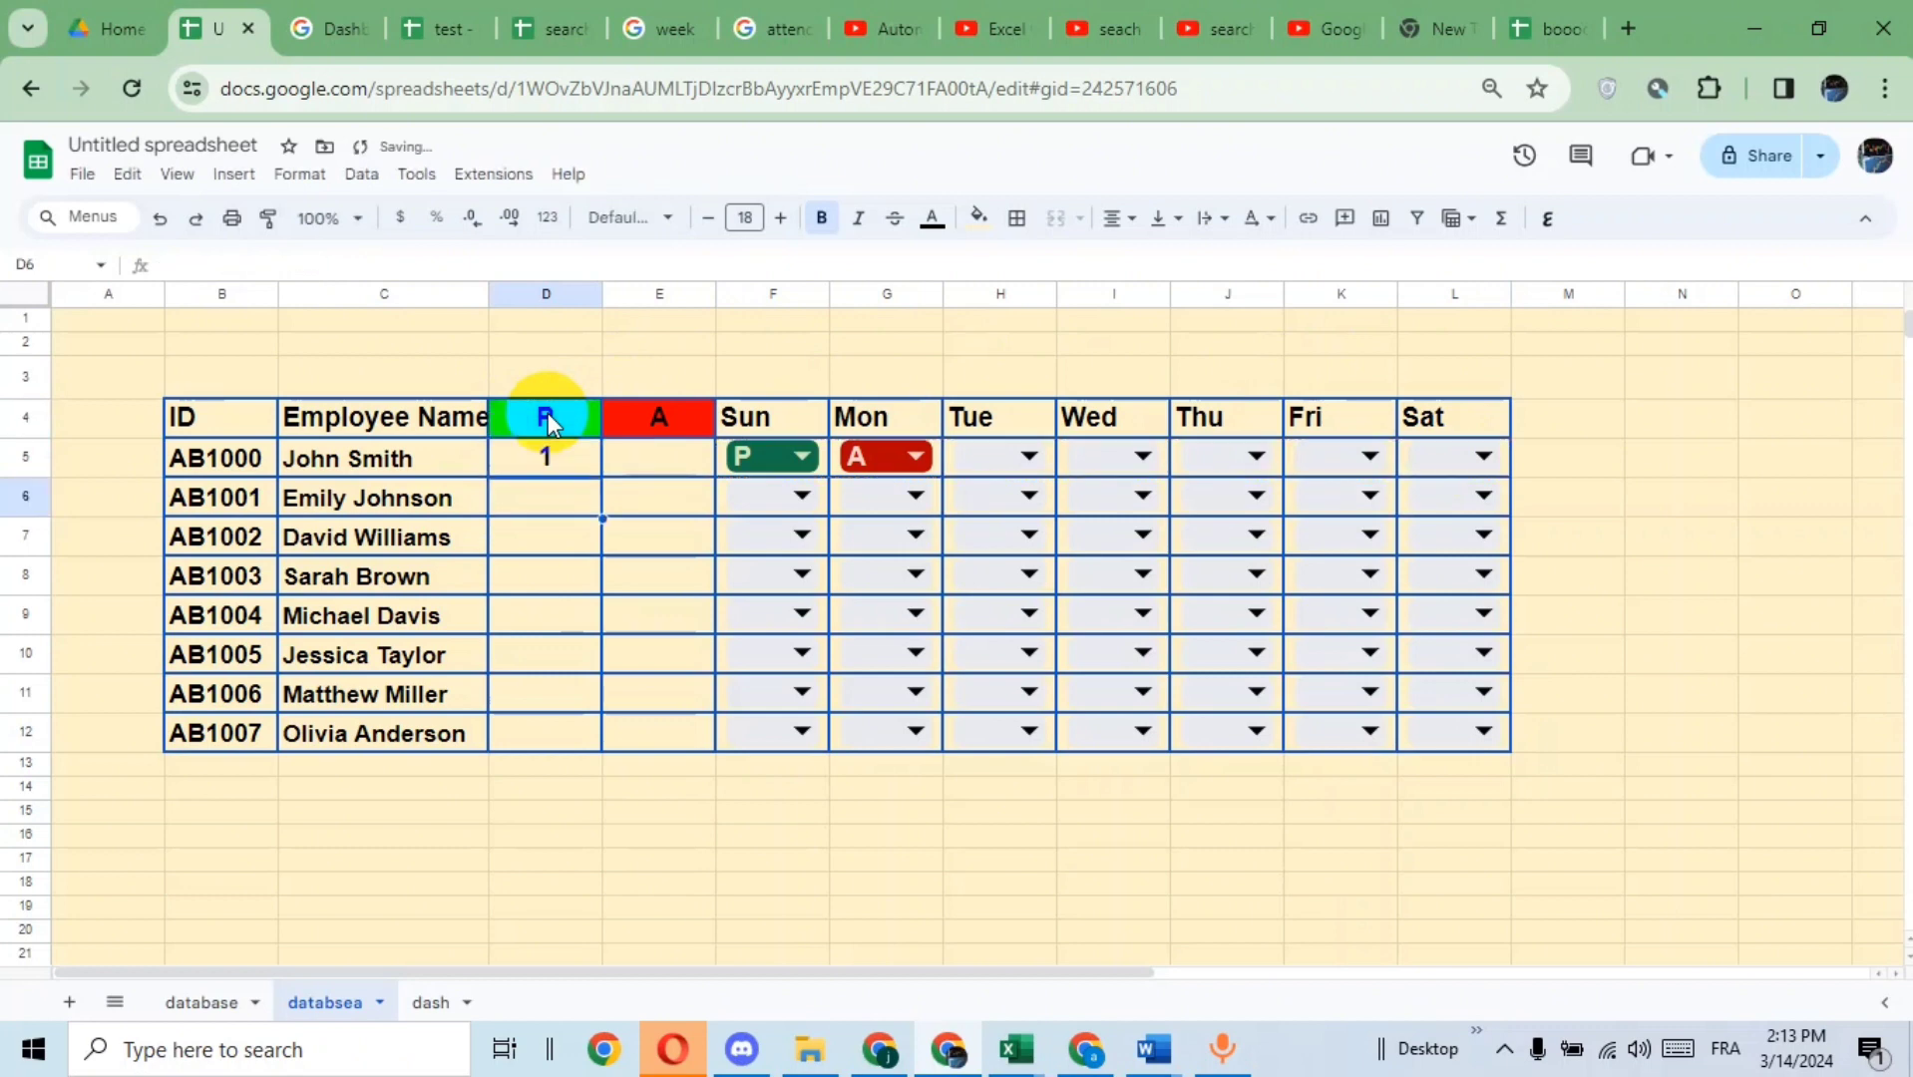
click(547, 459)
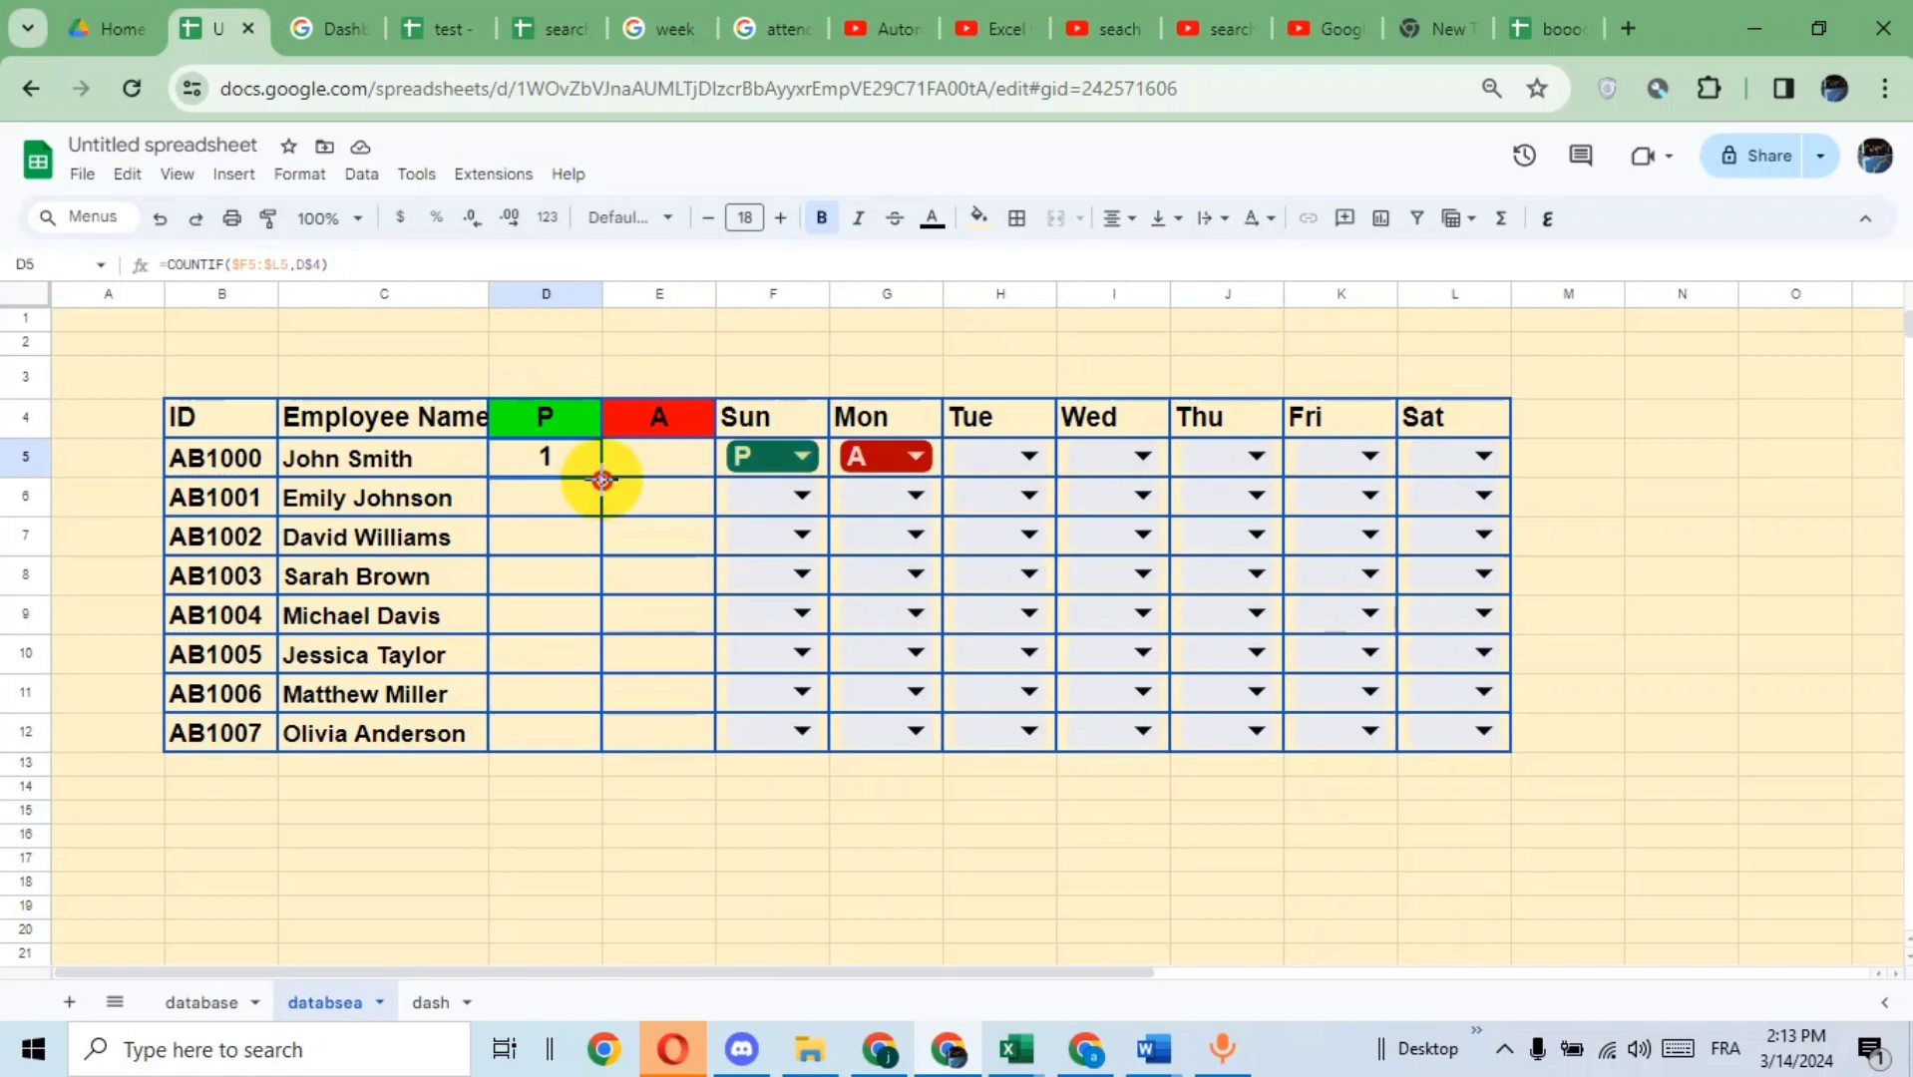
drag(602, 480, 703, 733)
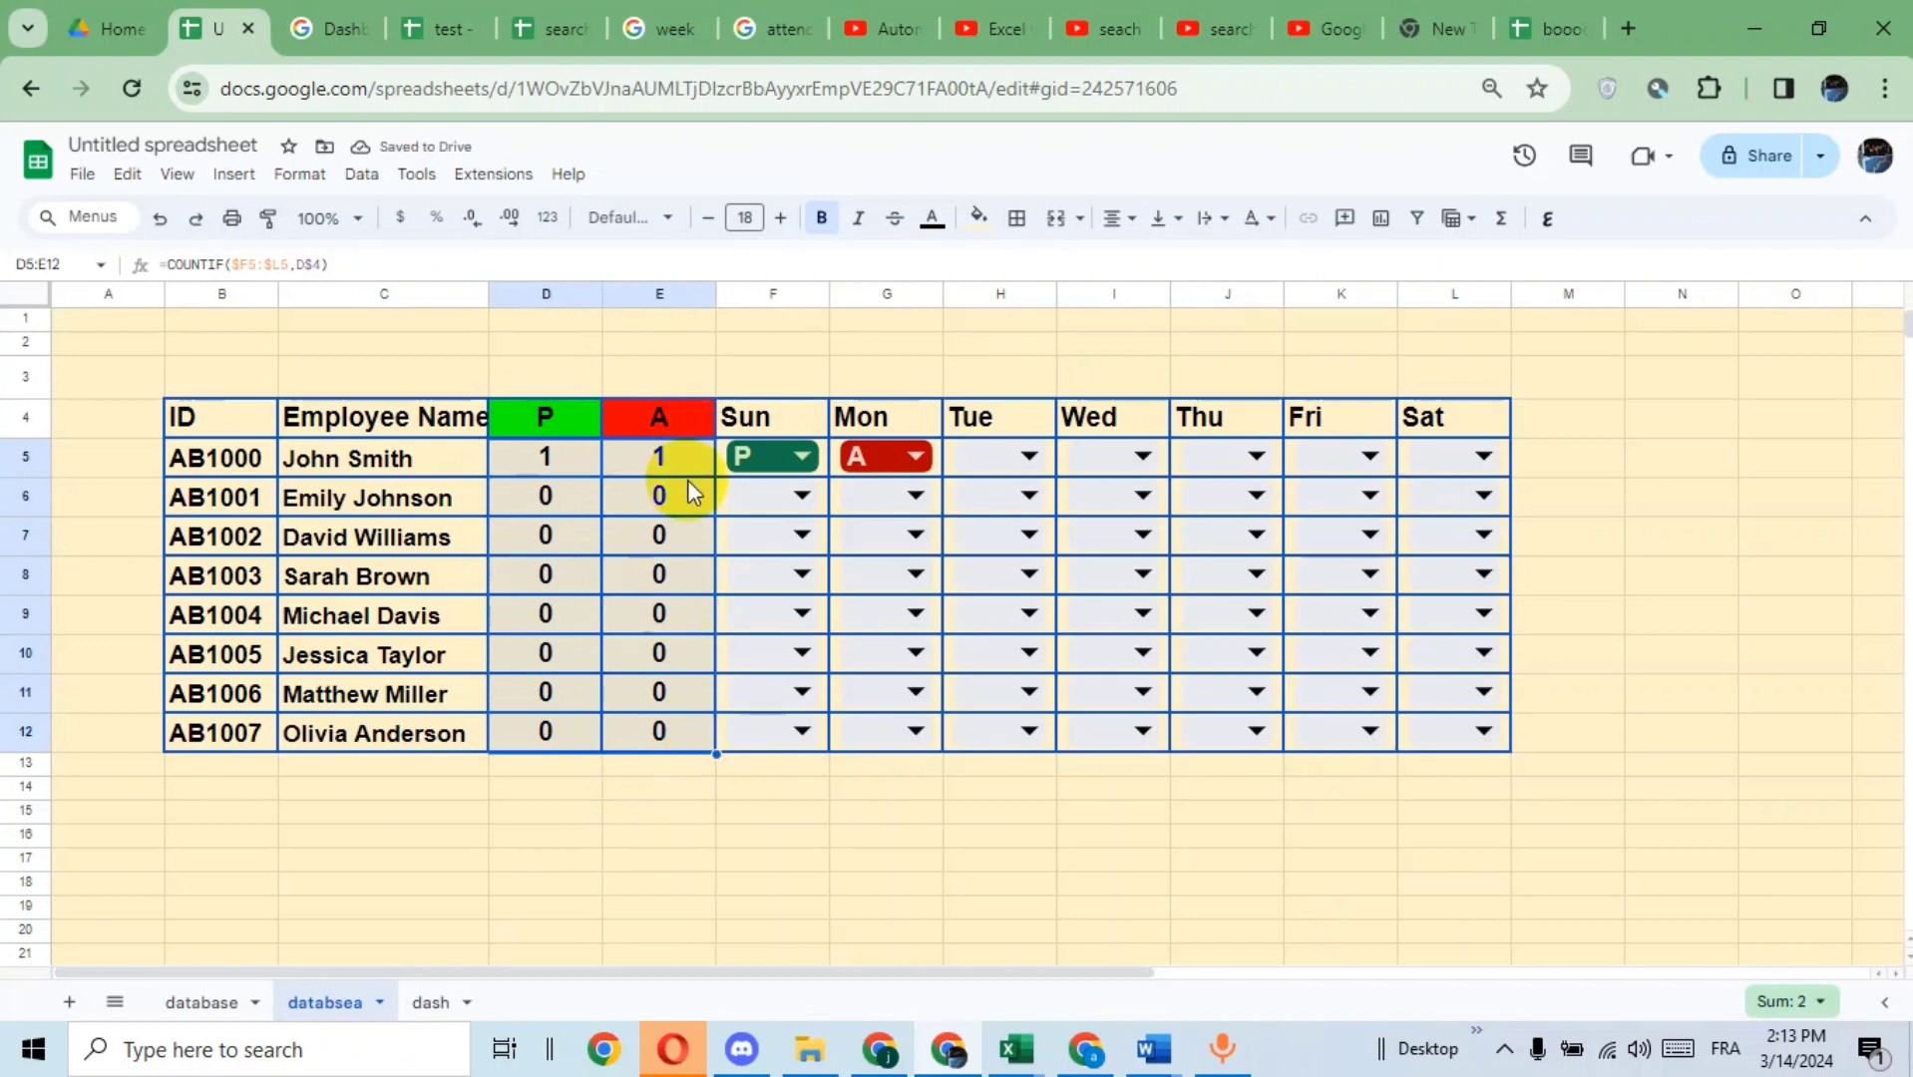
- Mark employee AB1000 as A for Tuesday and P for Wednesday
click(1029, 460)
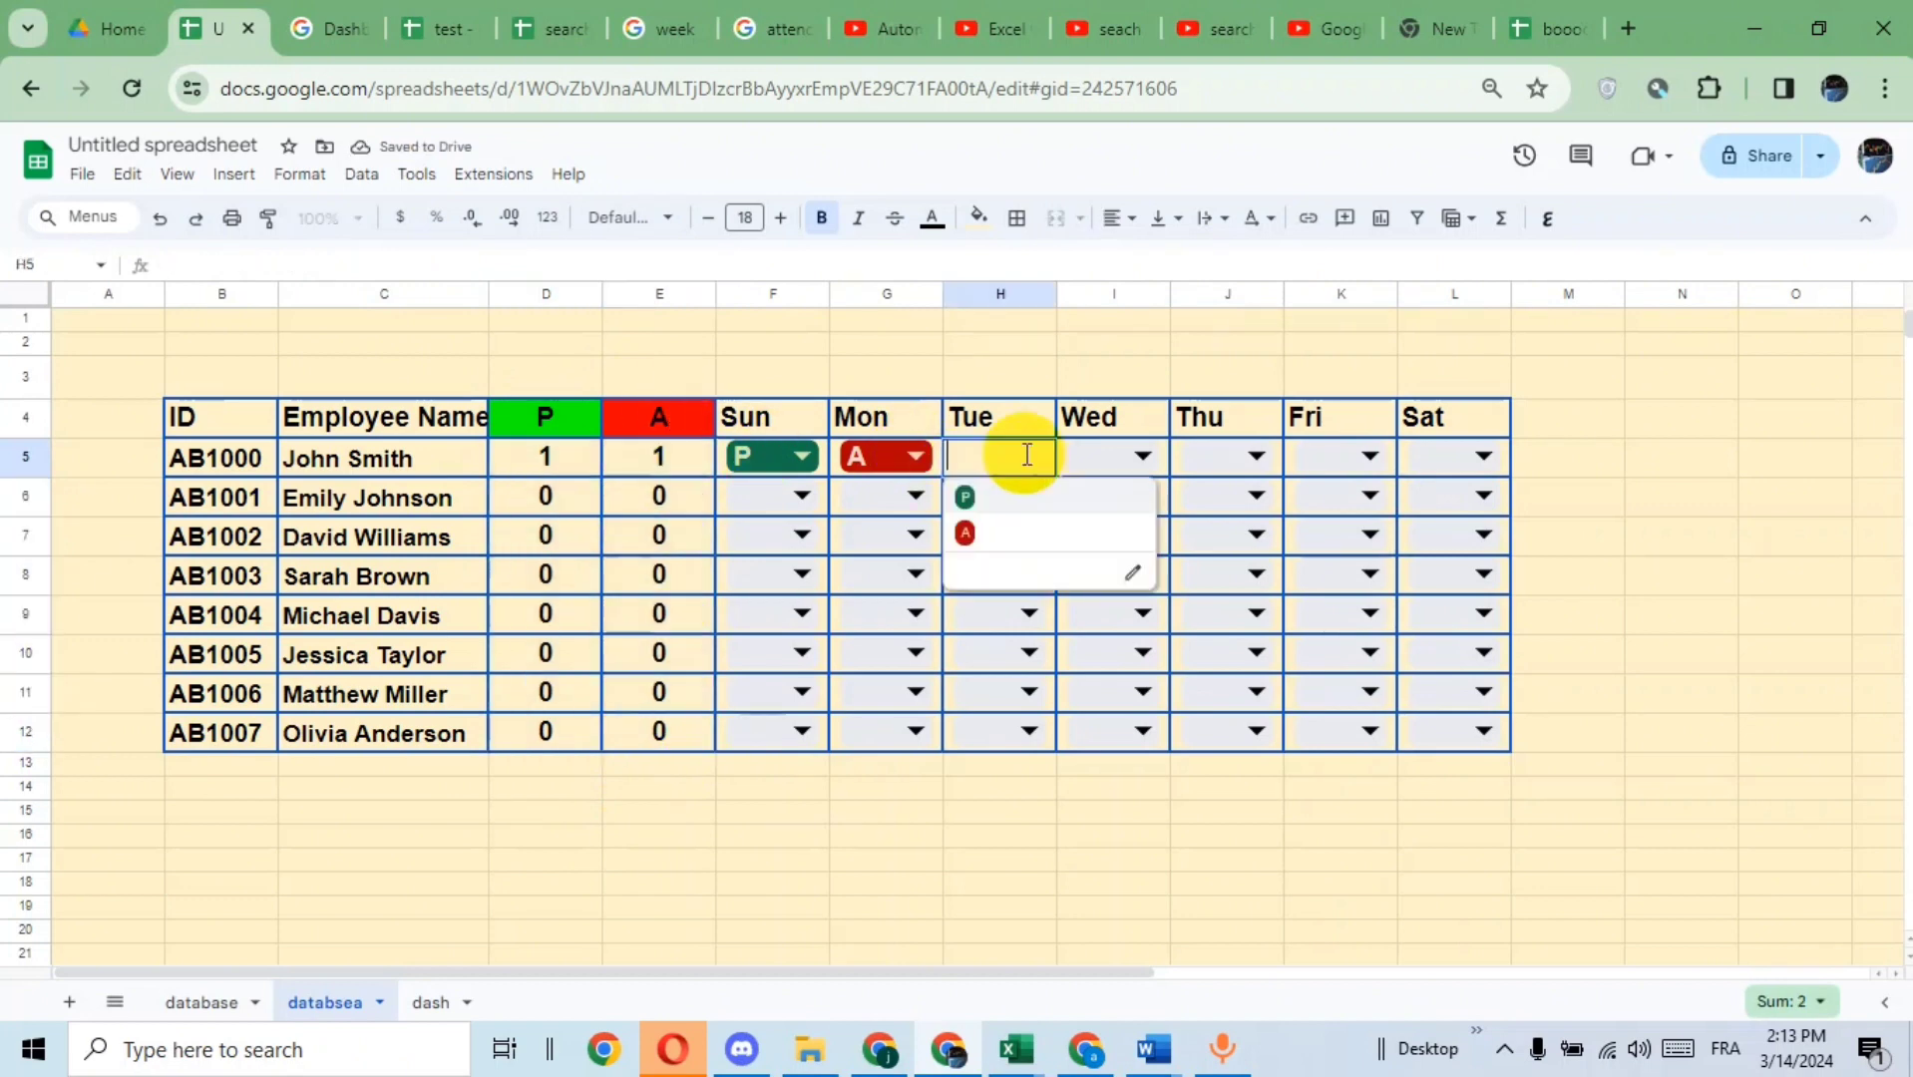
click(1021, 535)
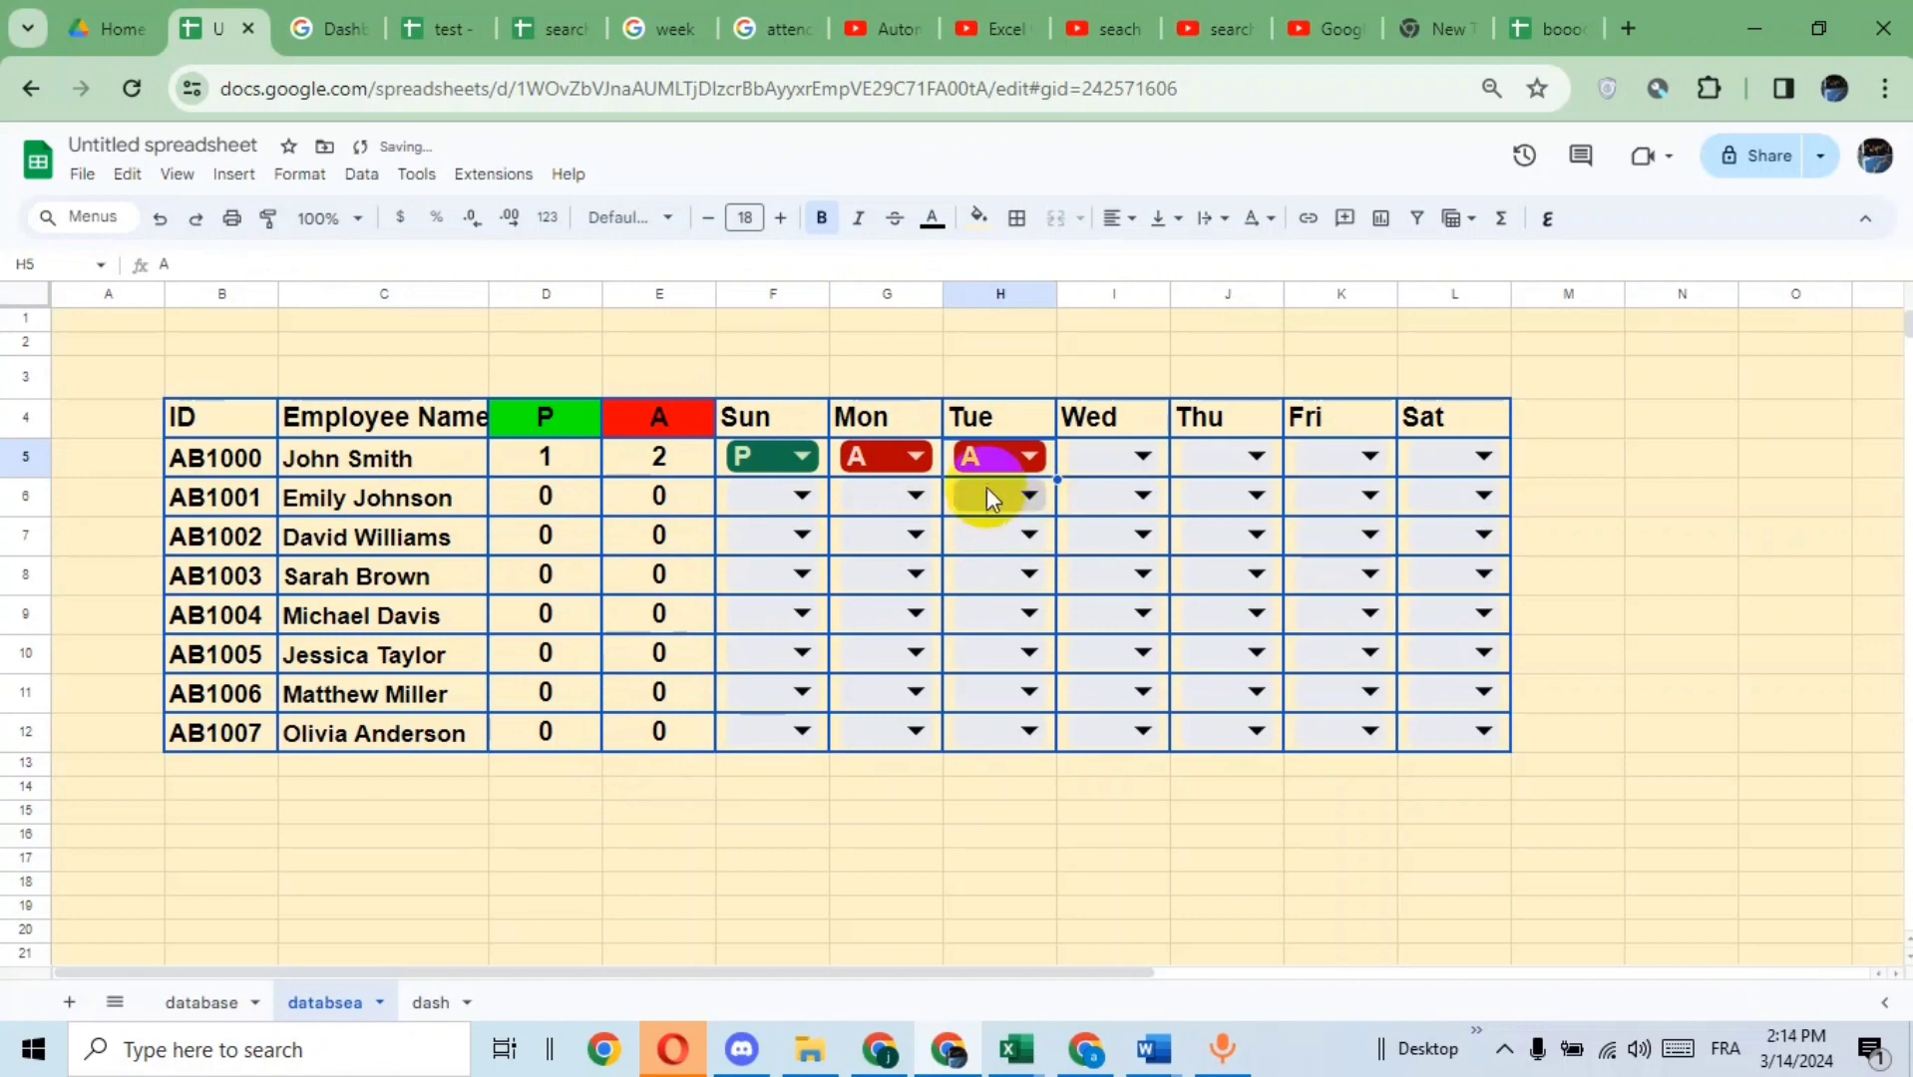
click(1142, 459)
click(1109, 498)
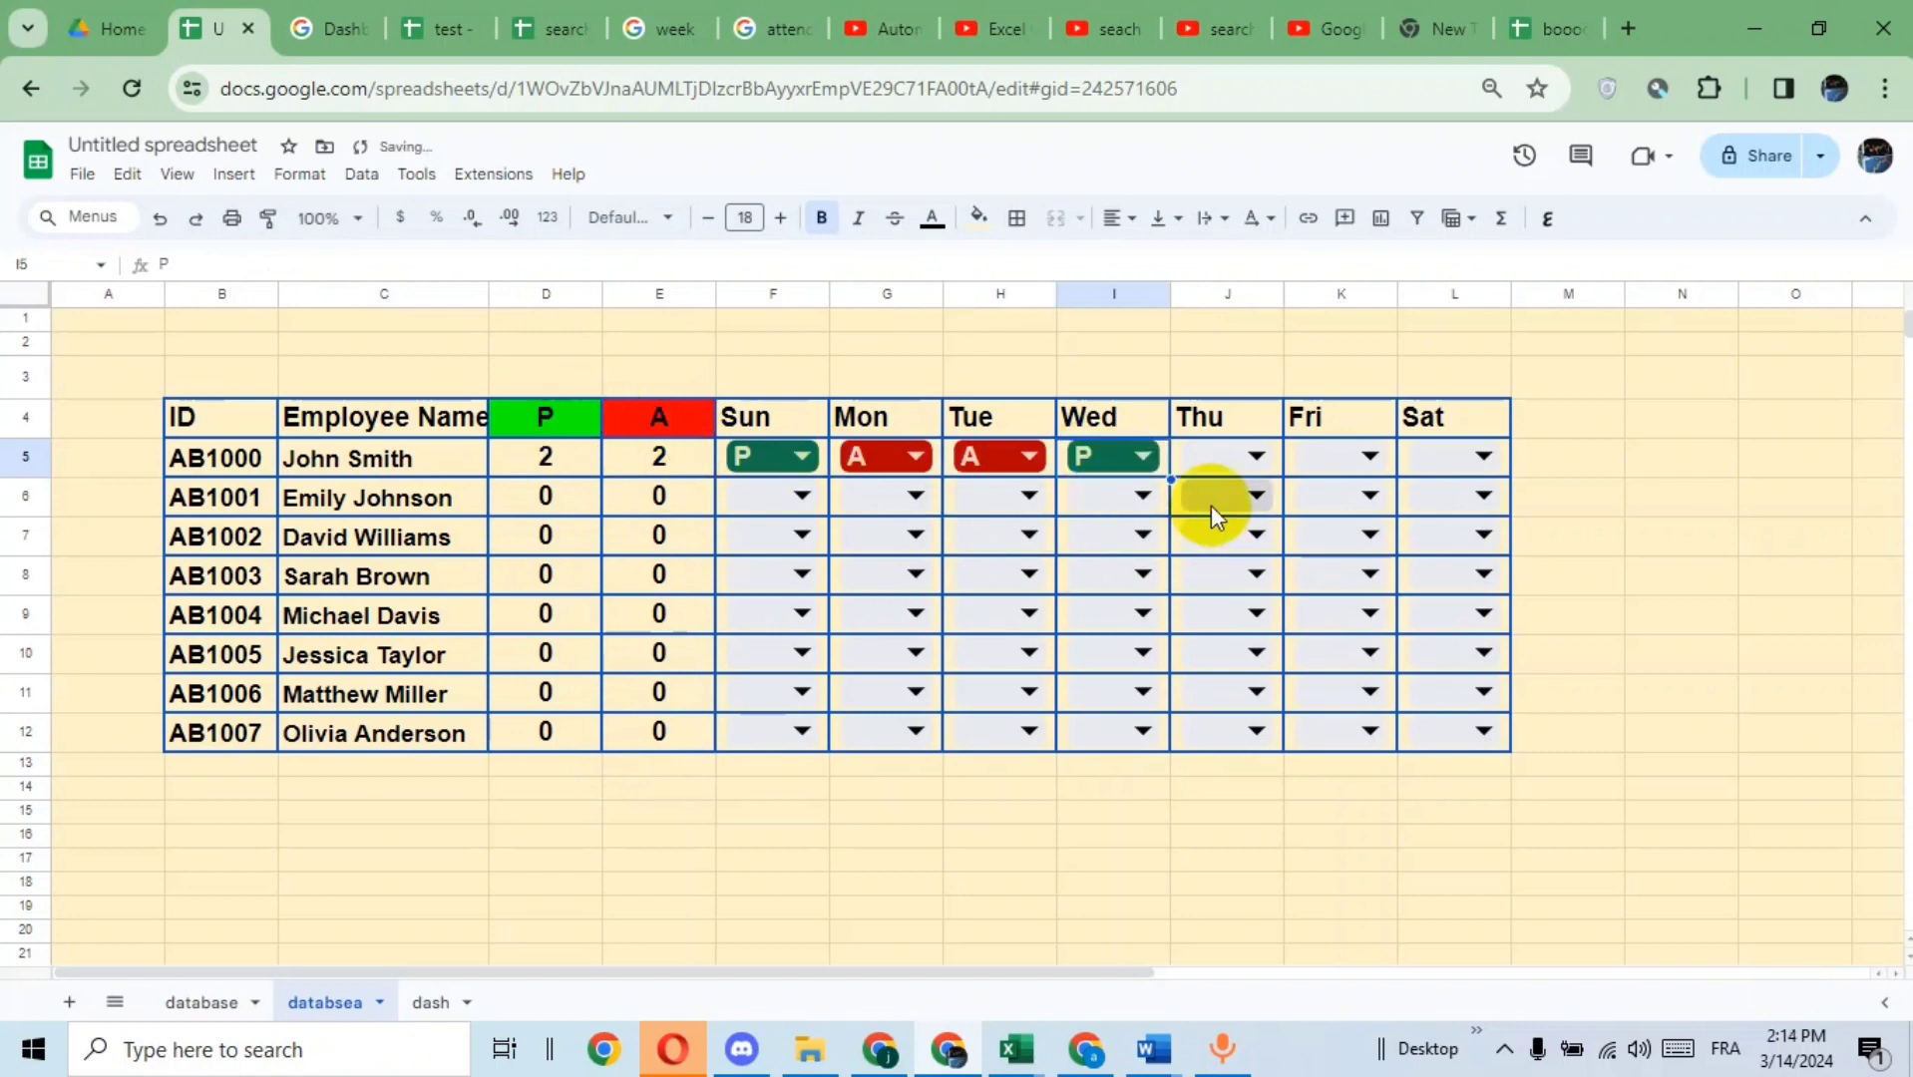
click(1128, 839)
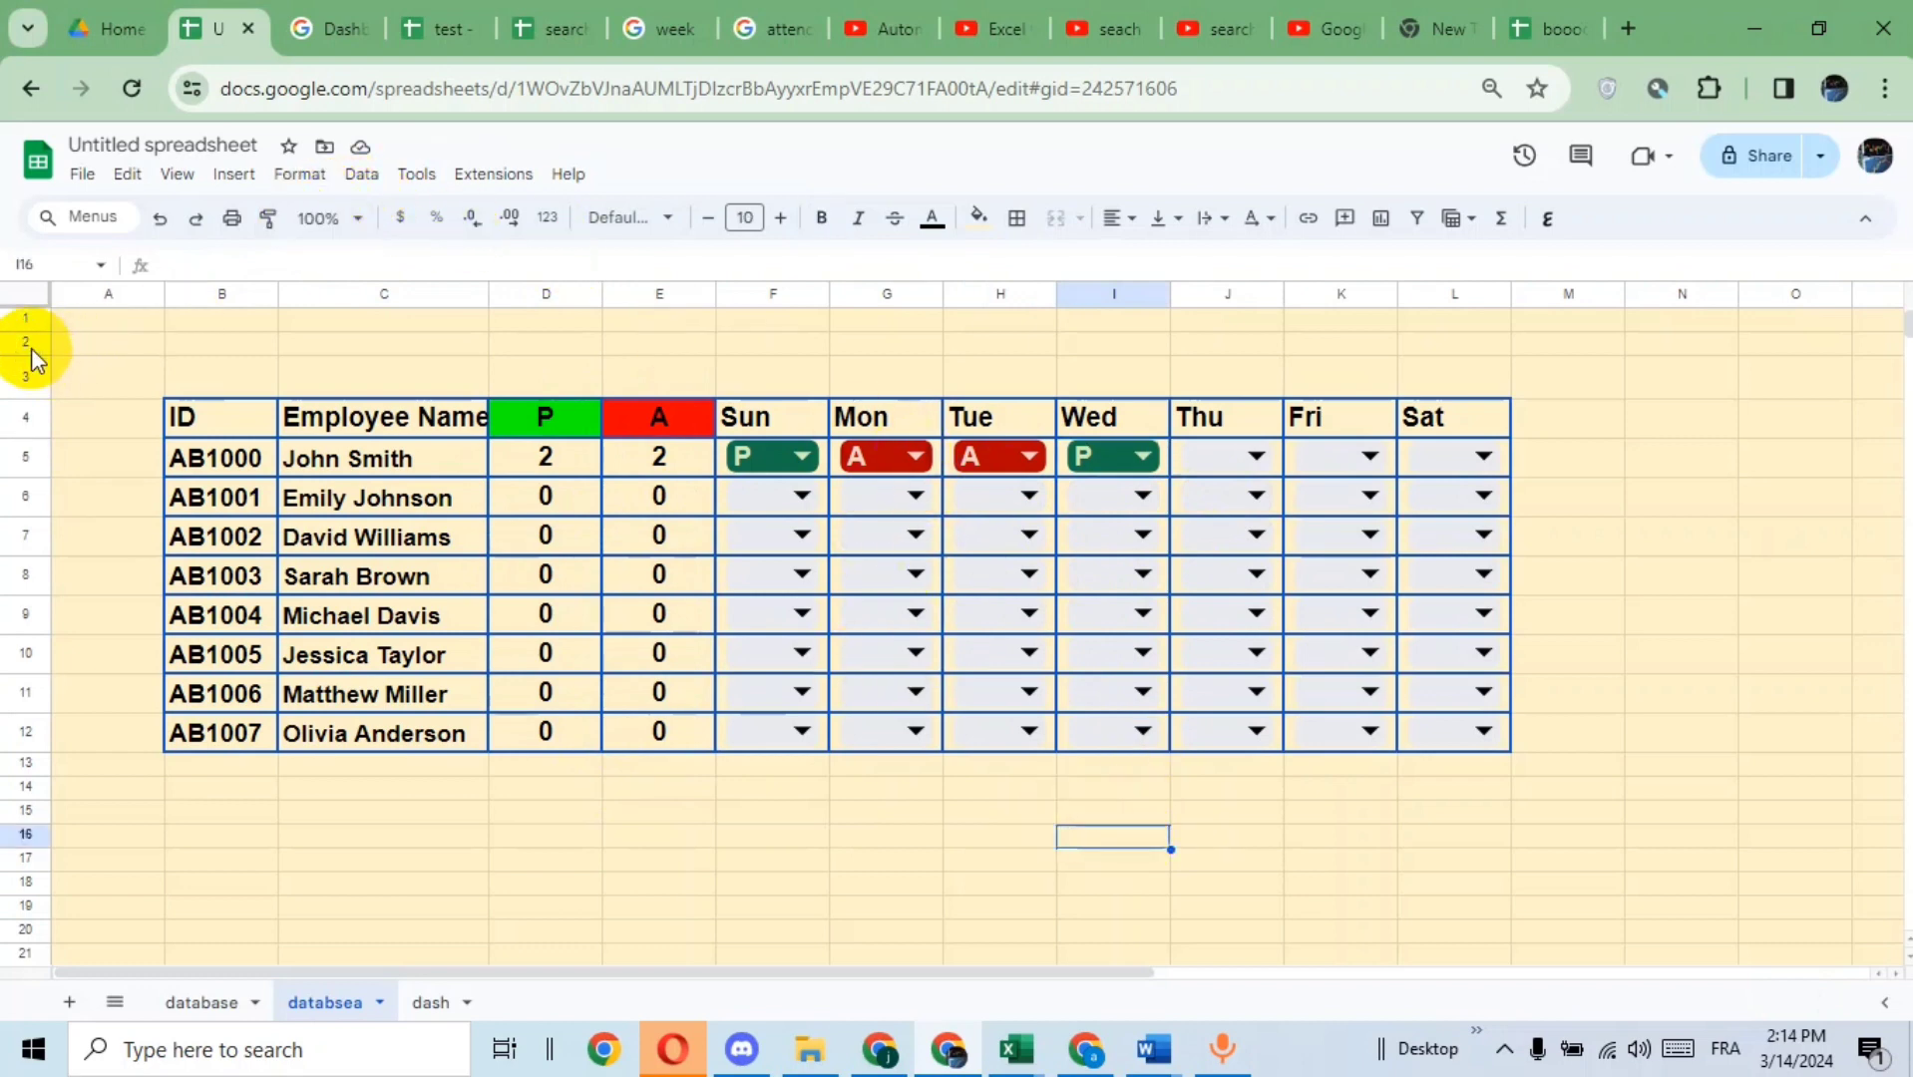
- Make row 2 taller and merge cells G2:K2 above the weekday headings
drag(26, 358, 23, 380)
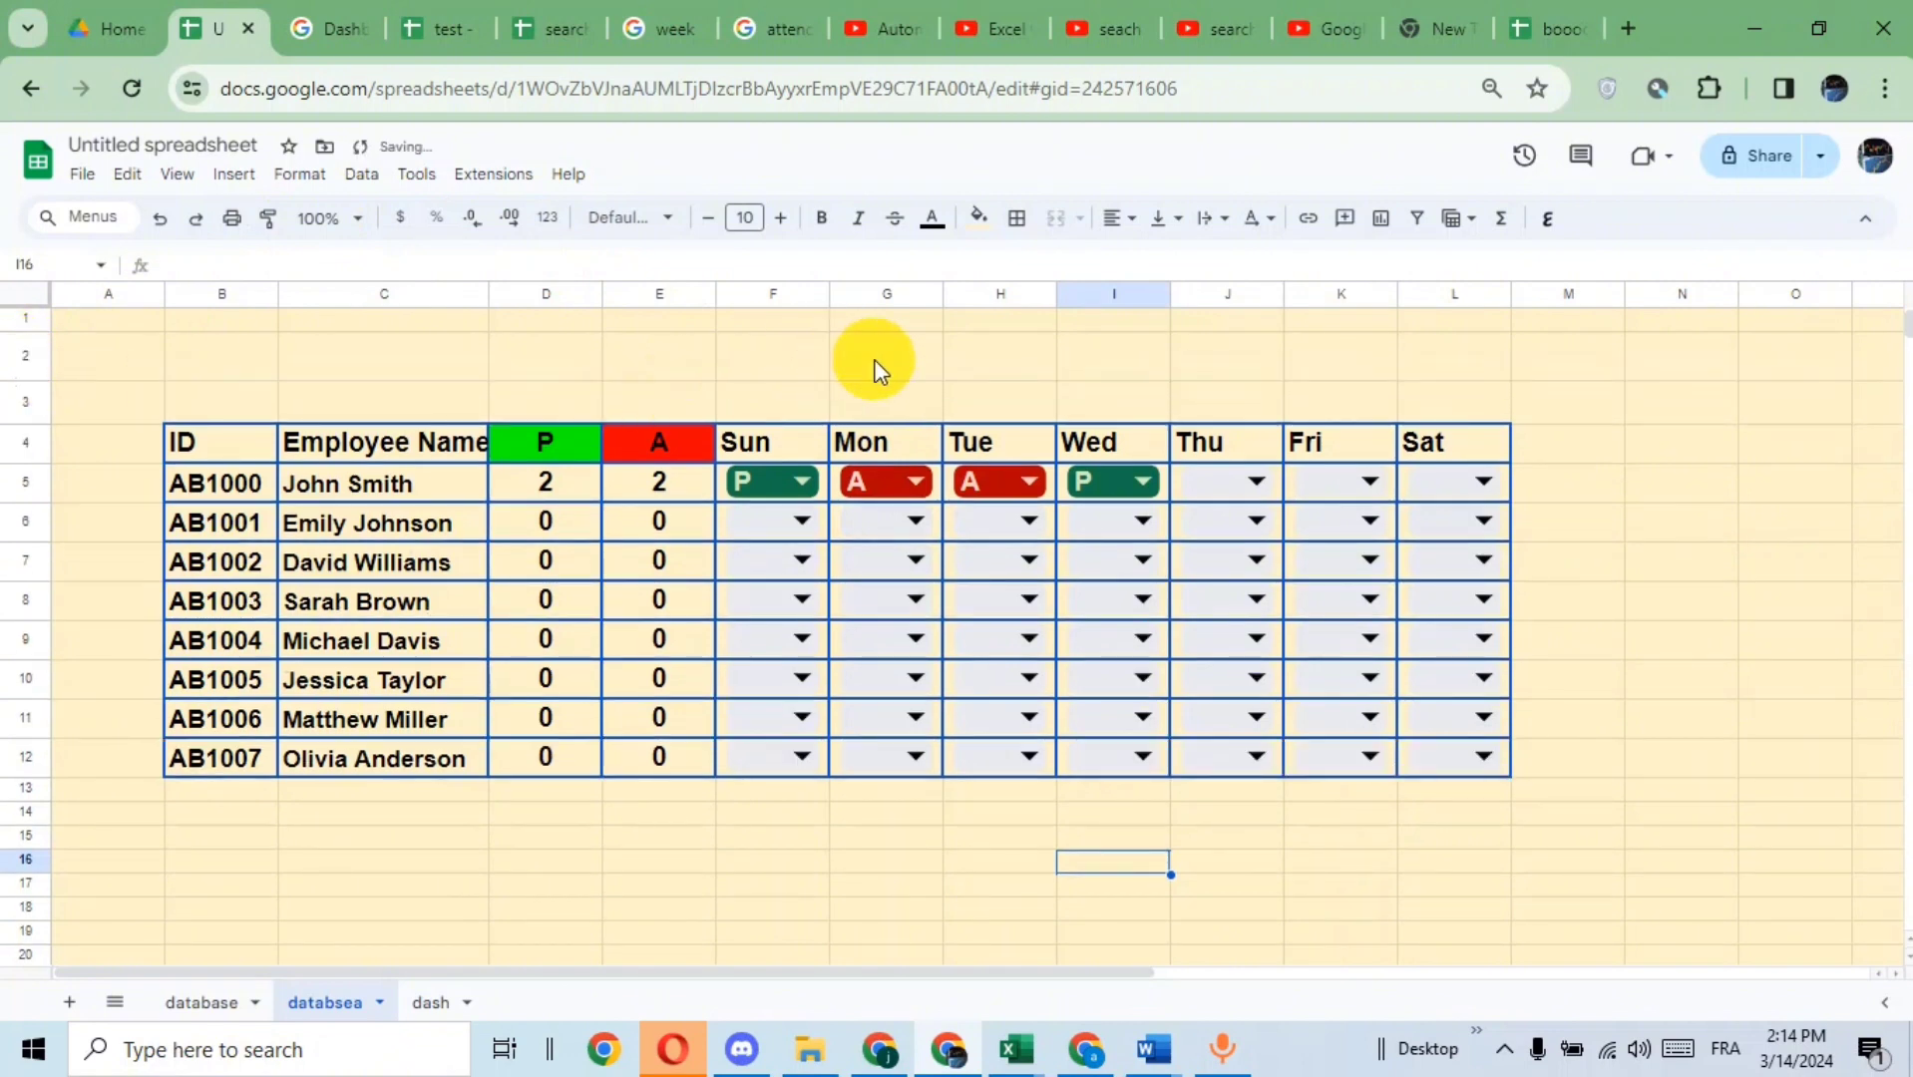
drag(878, 361, 1376, 369)
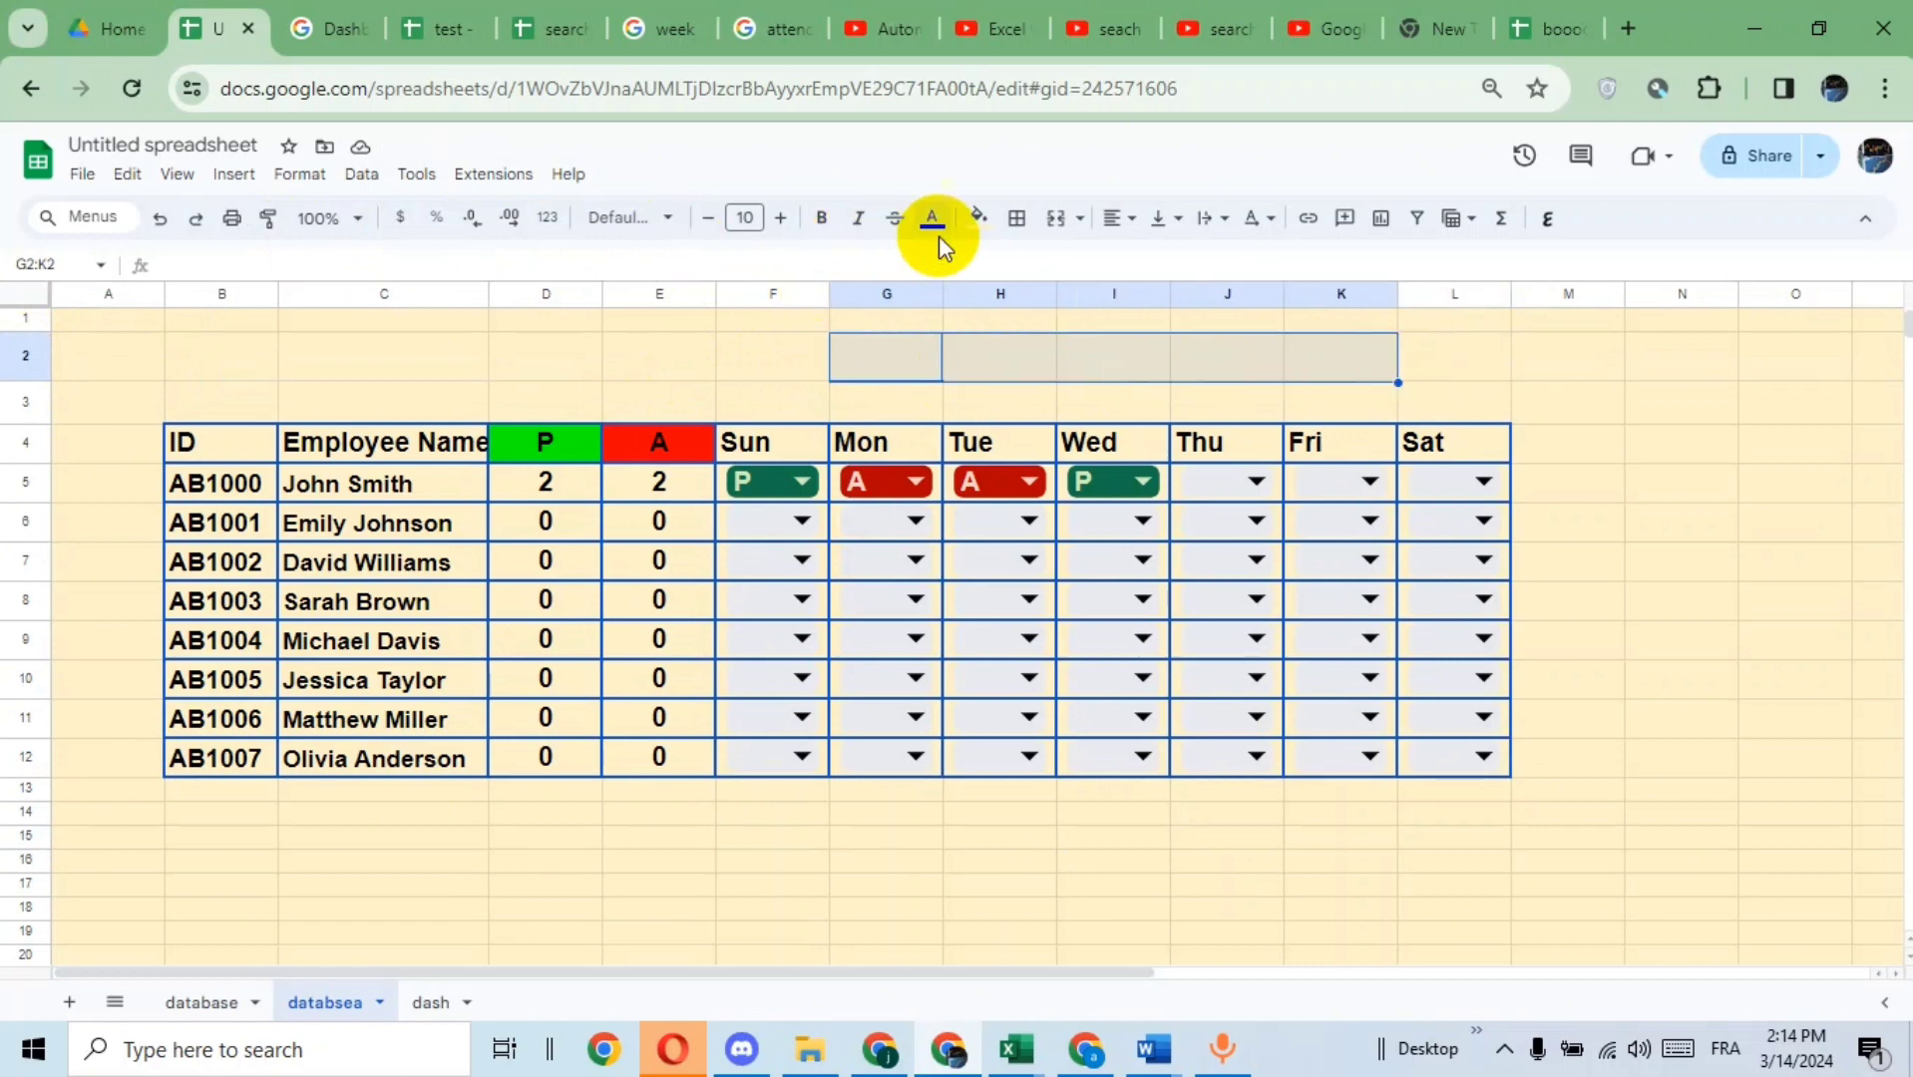
click(1056, 219)
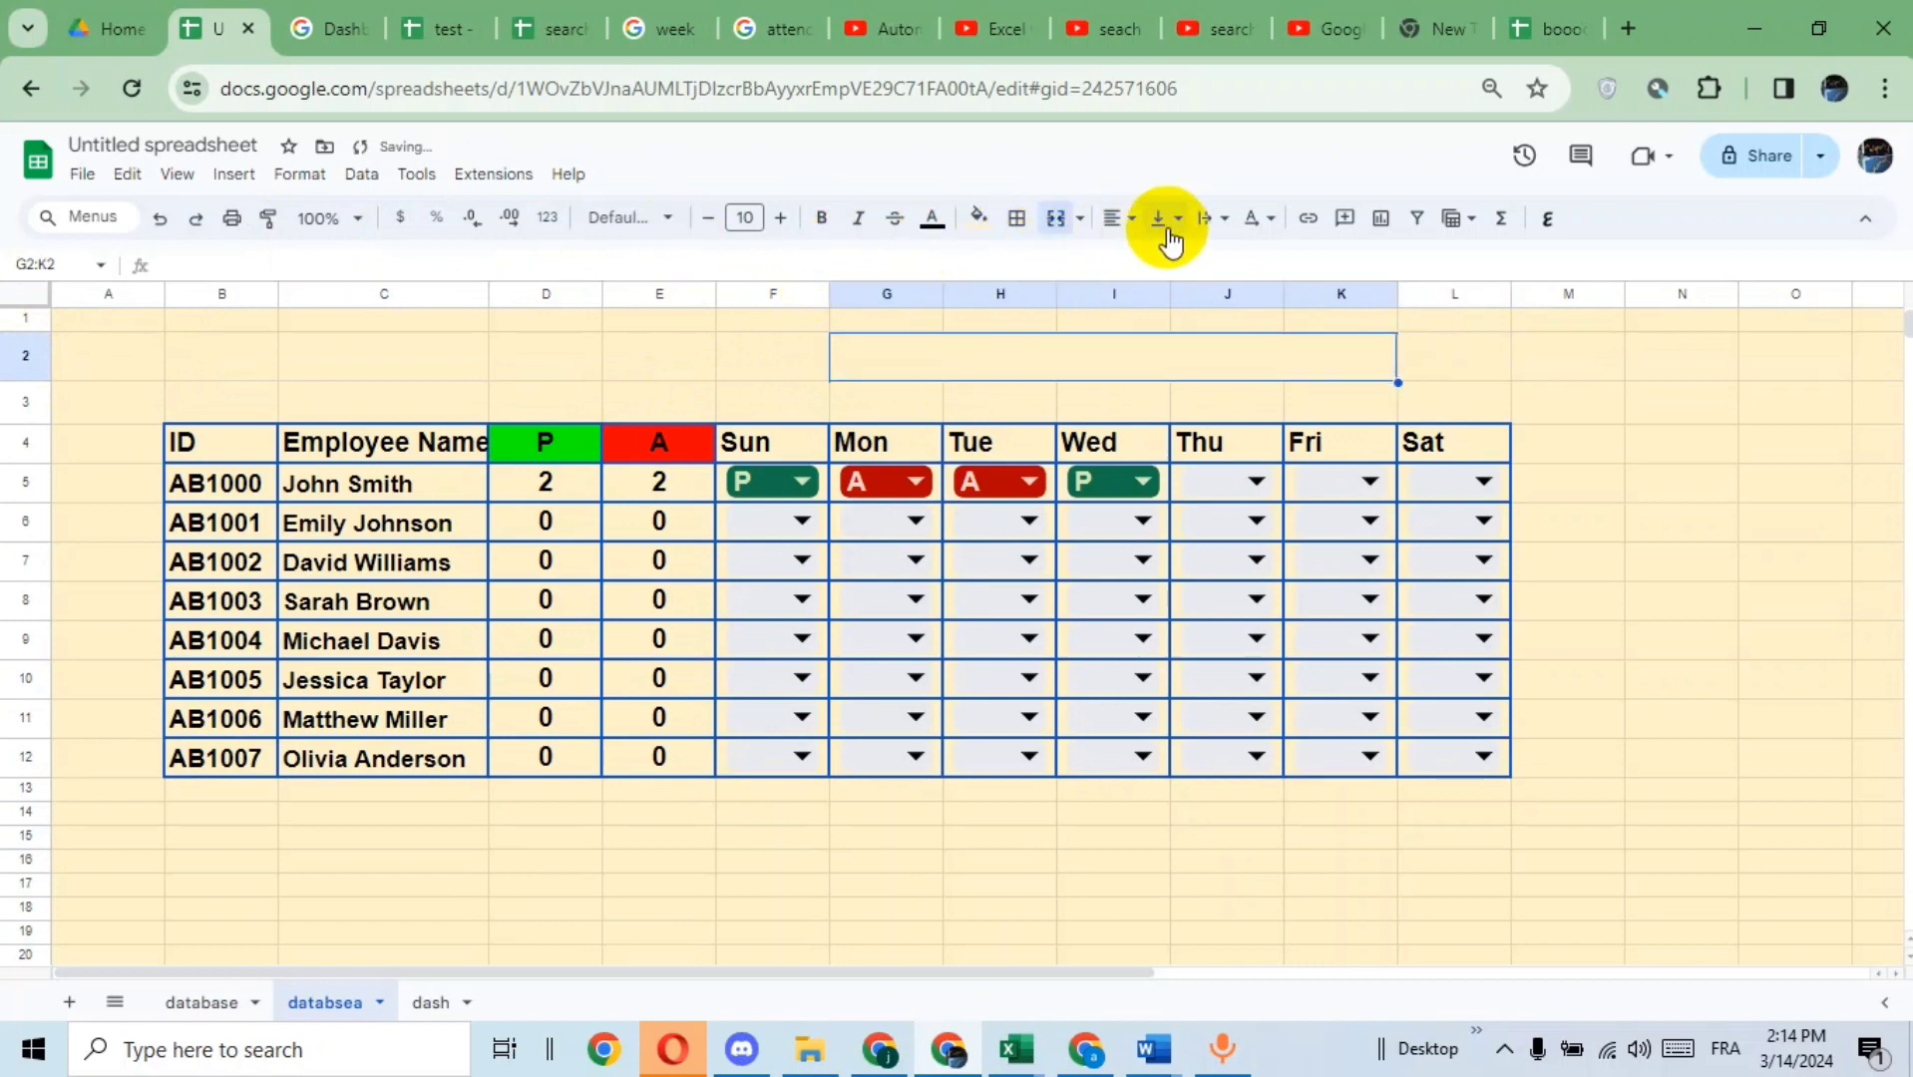
- Apply all borders to the merged cell G2:K2 and fill it with cyan
click(1019, 217)
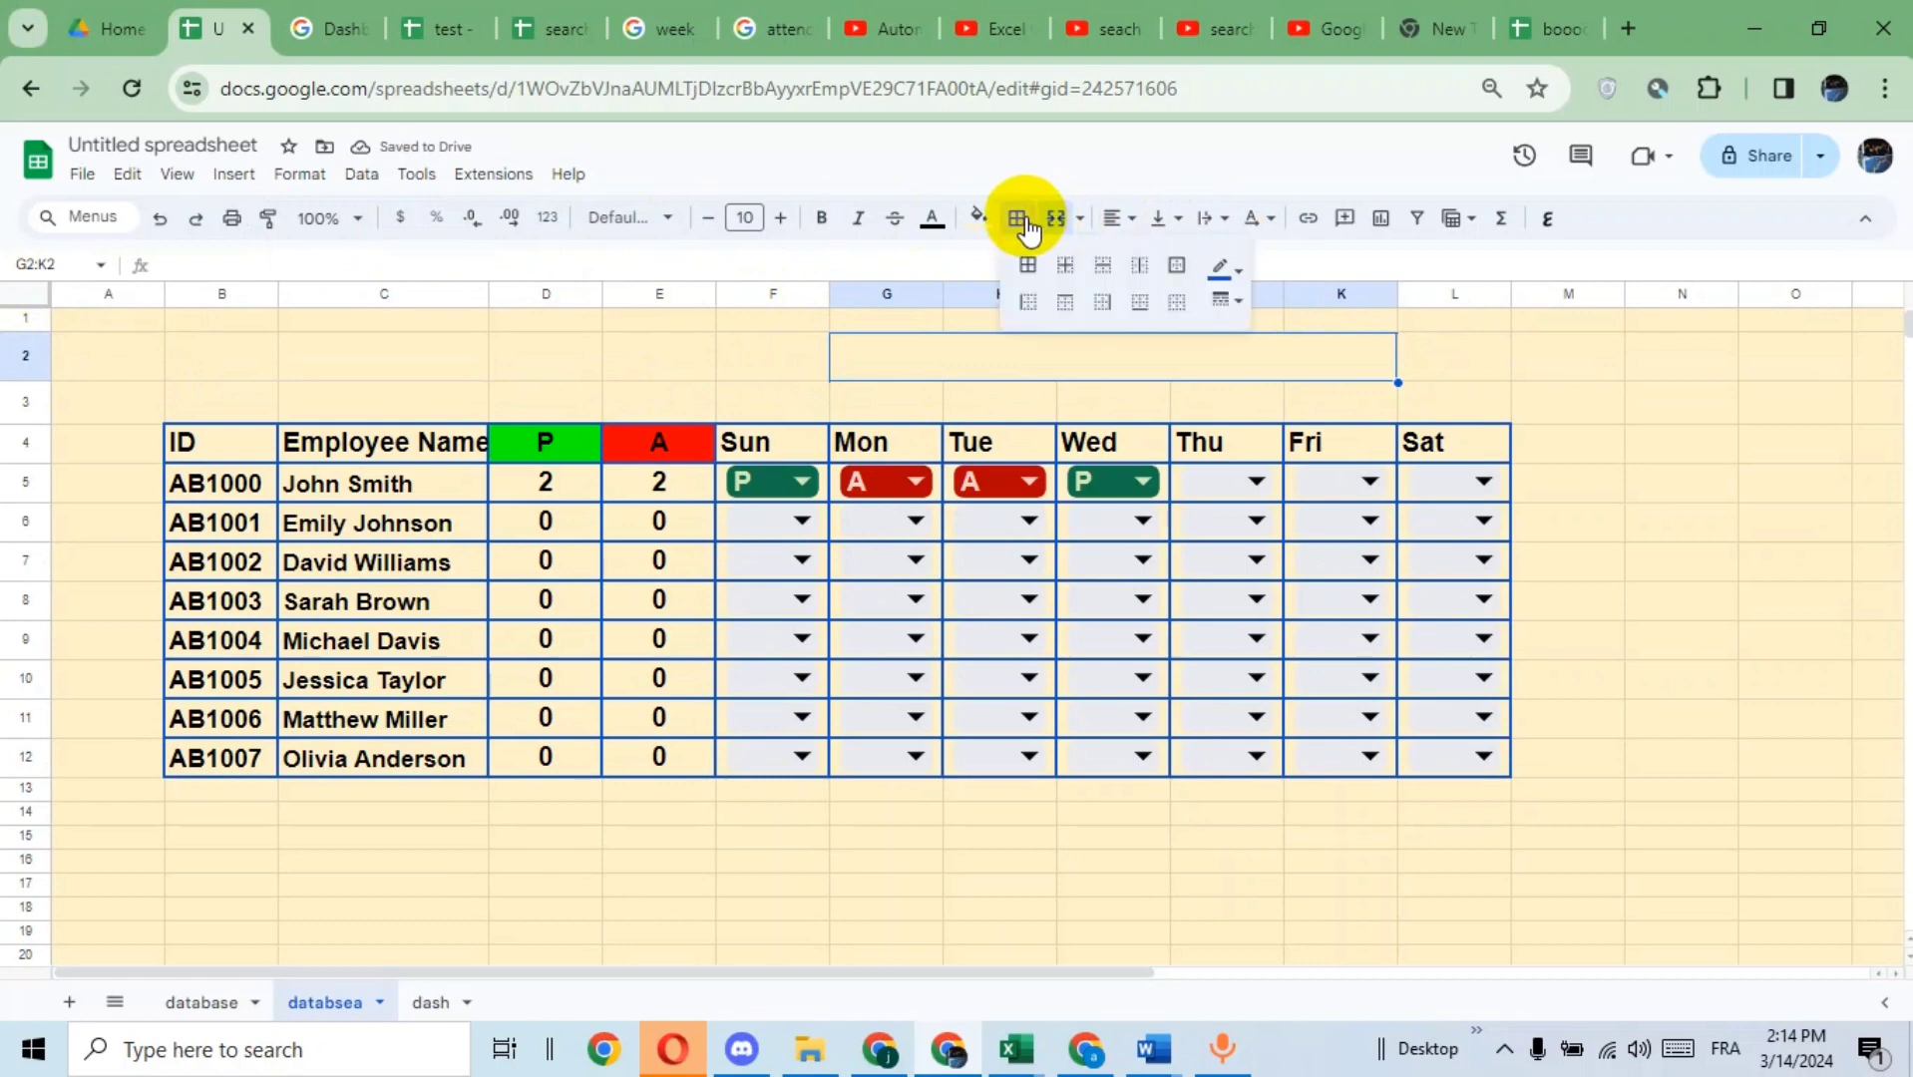
click(1031, 269)
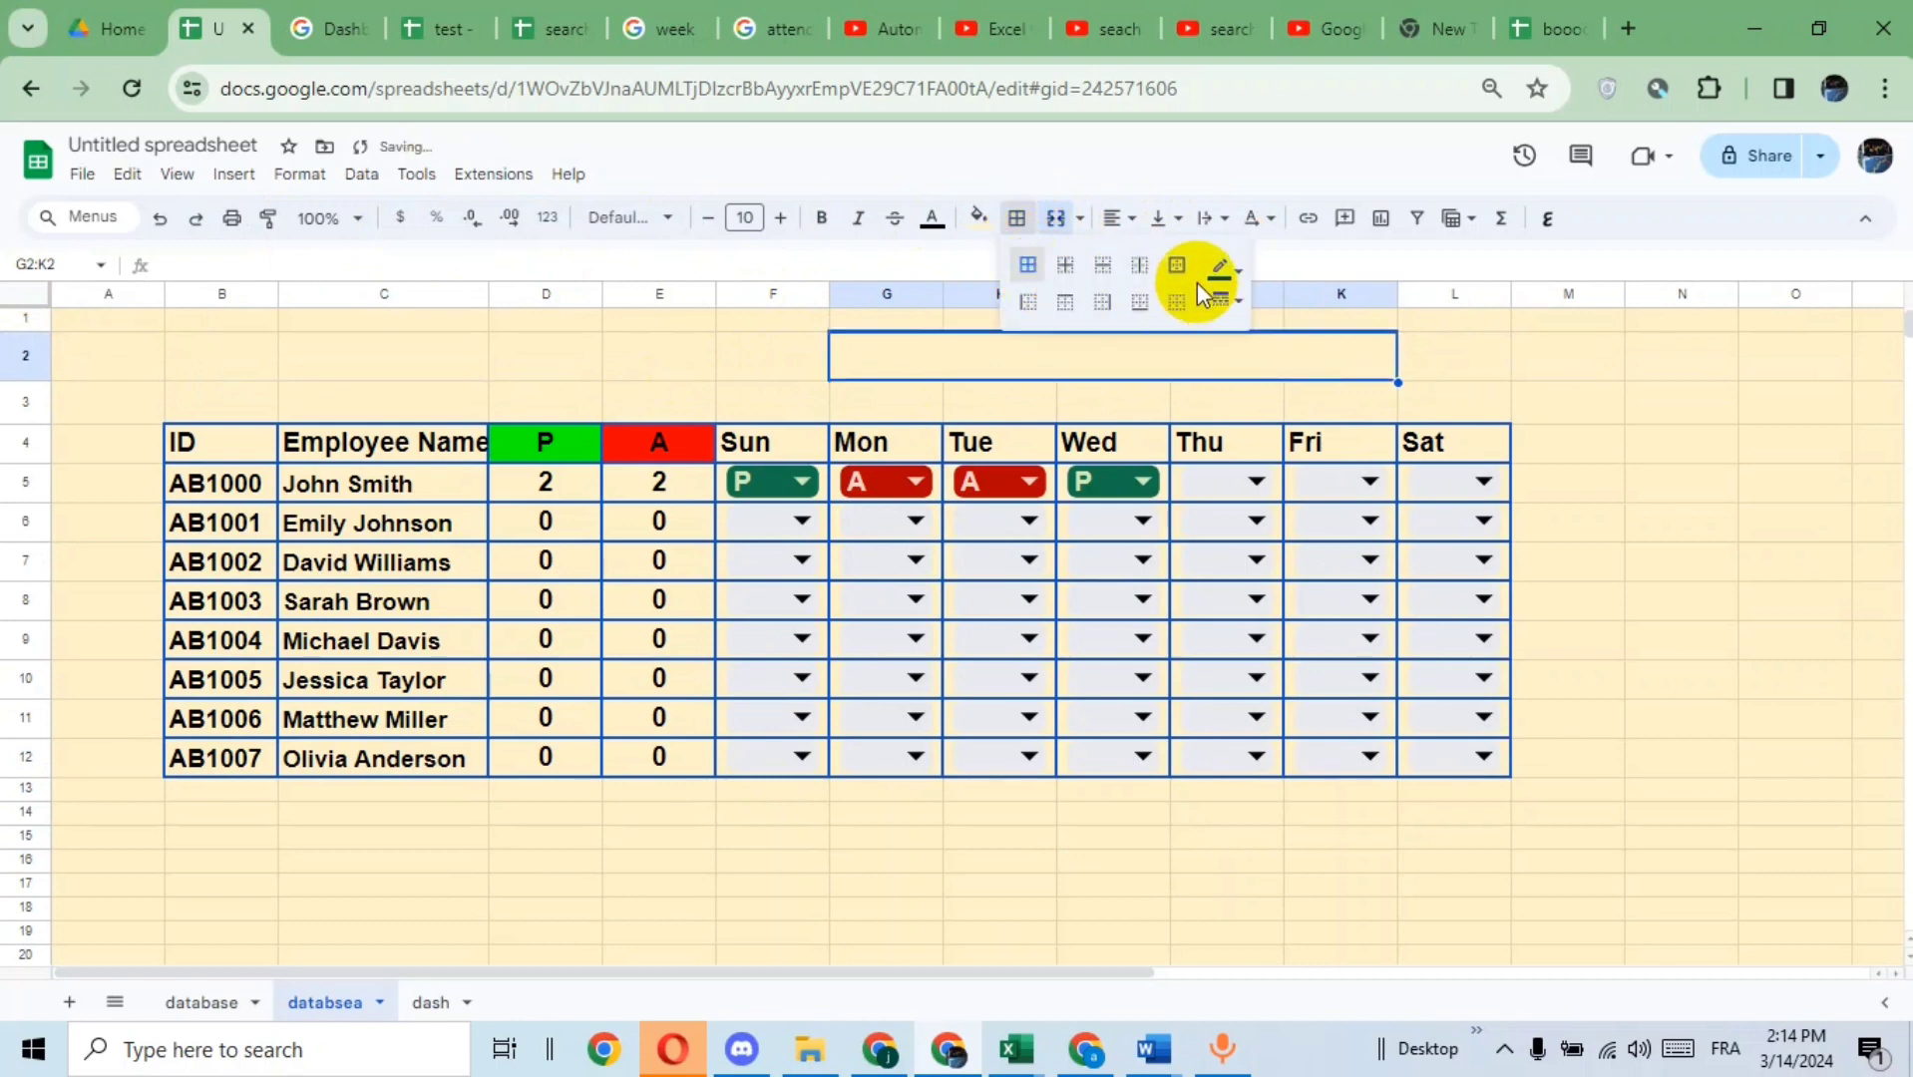
click(980, 216)
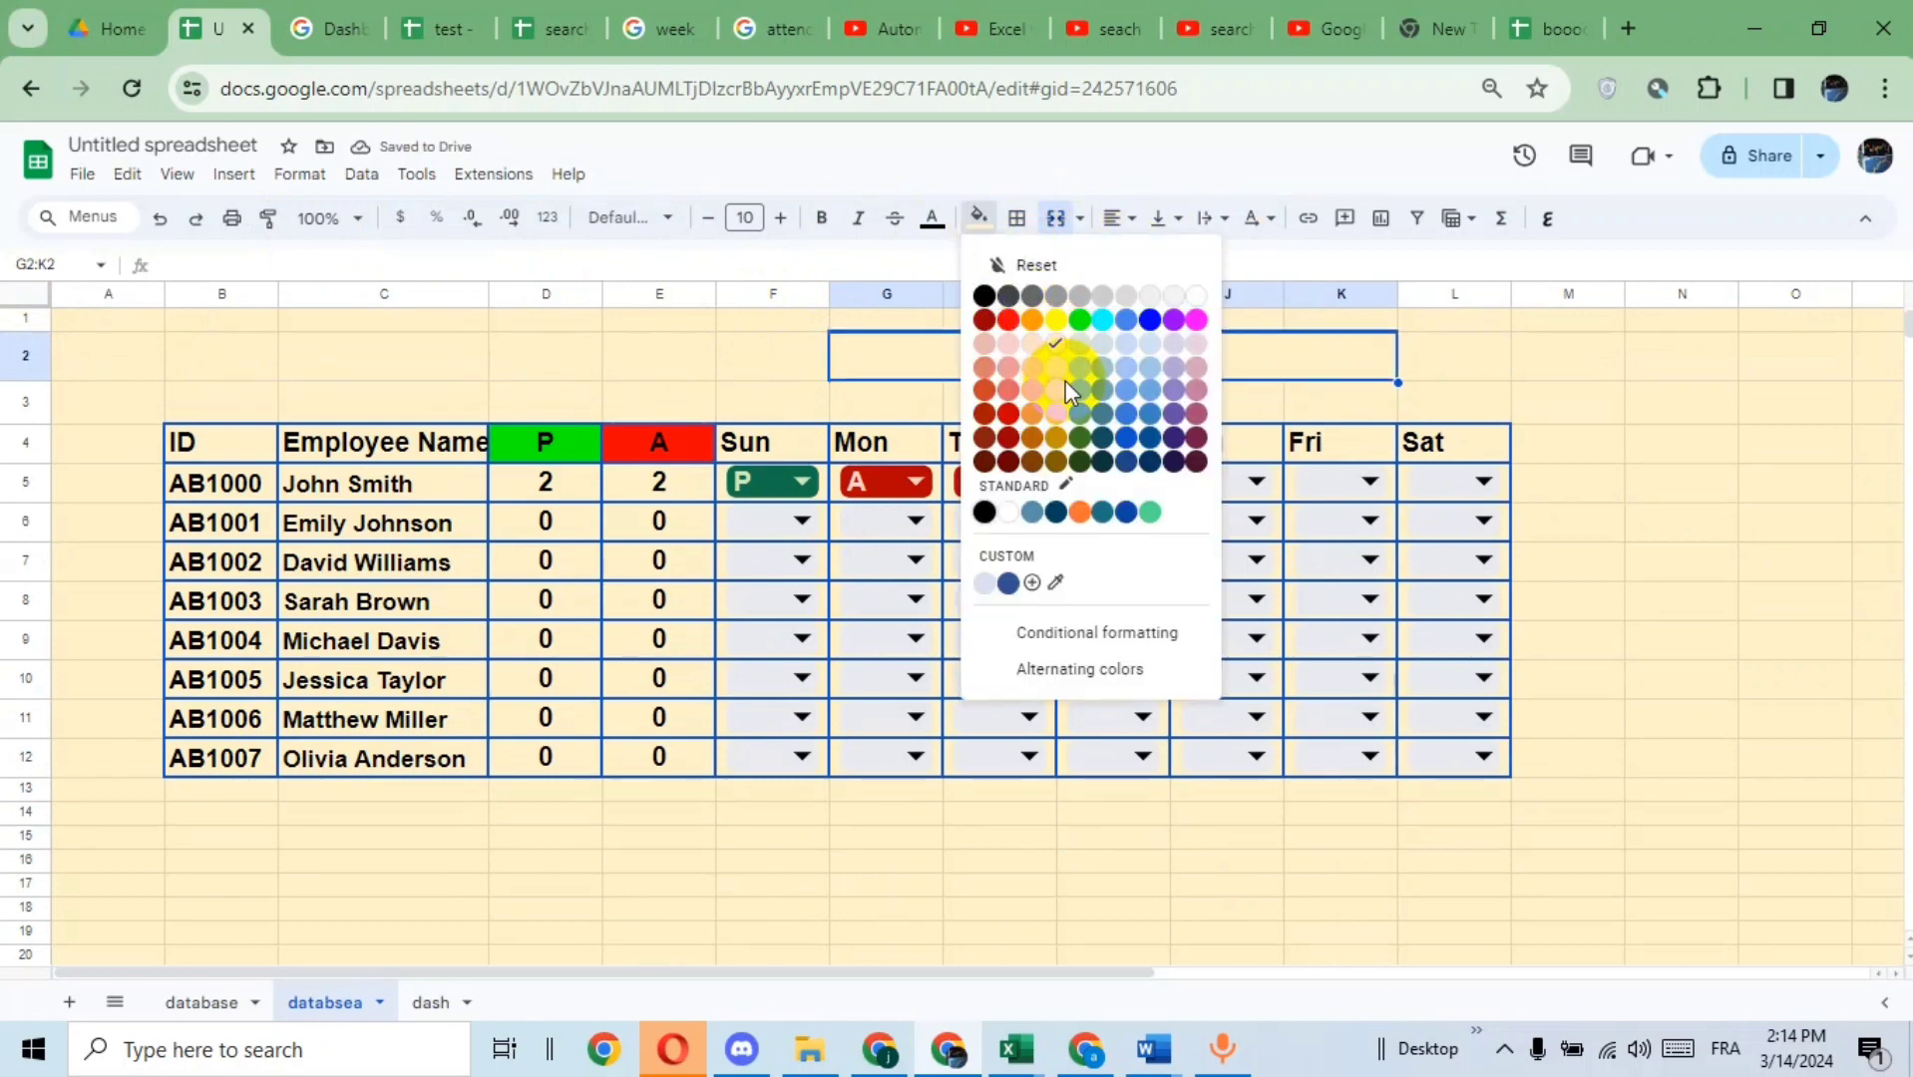
click(1082, 320)
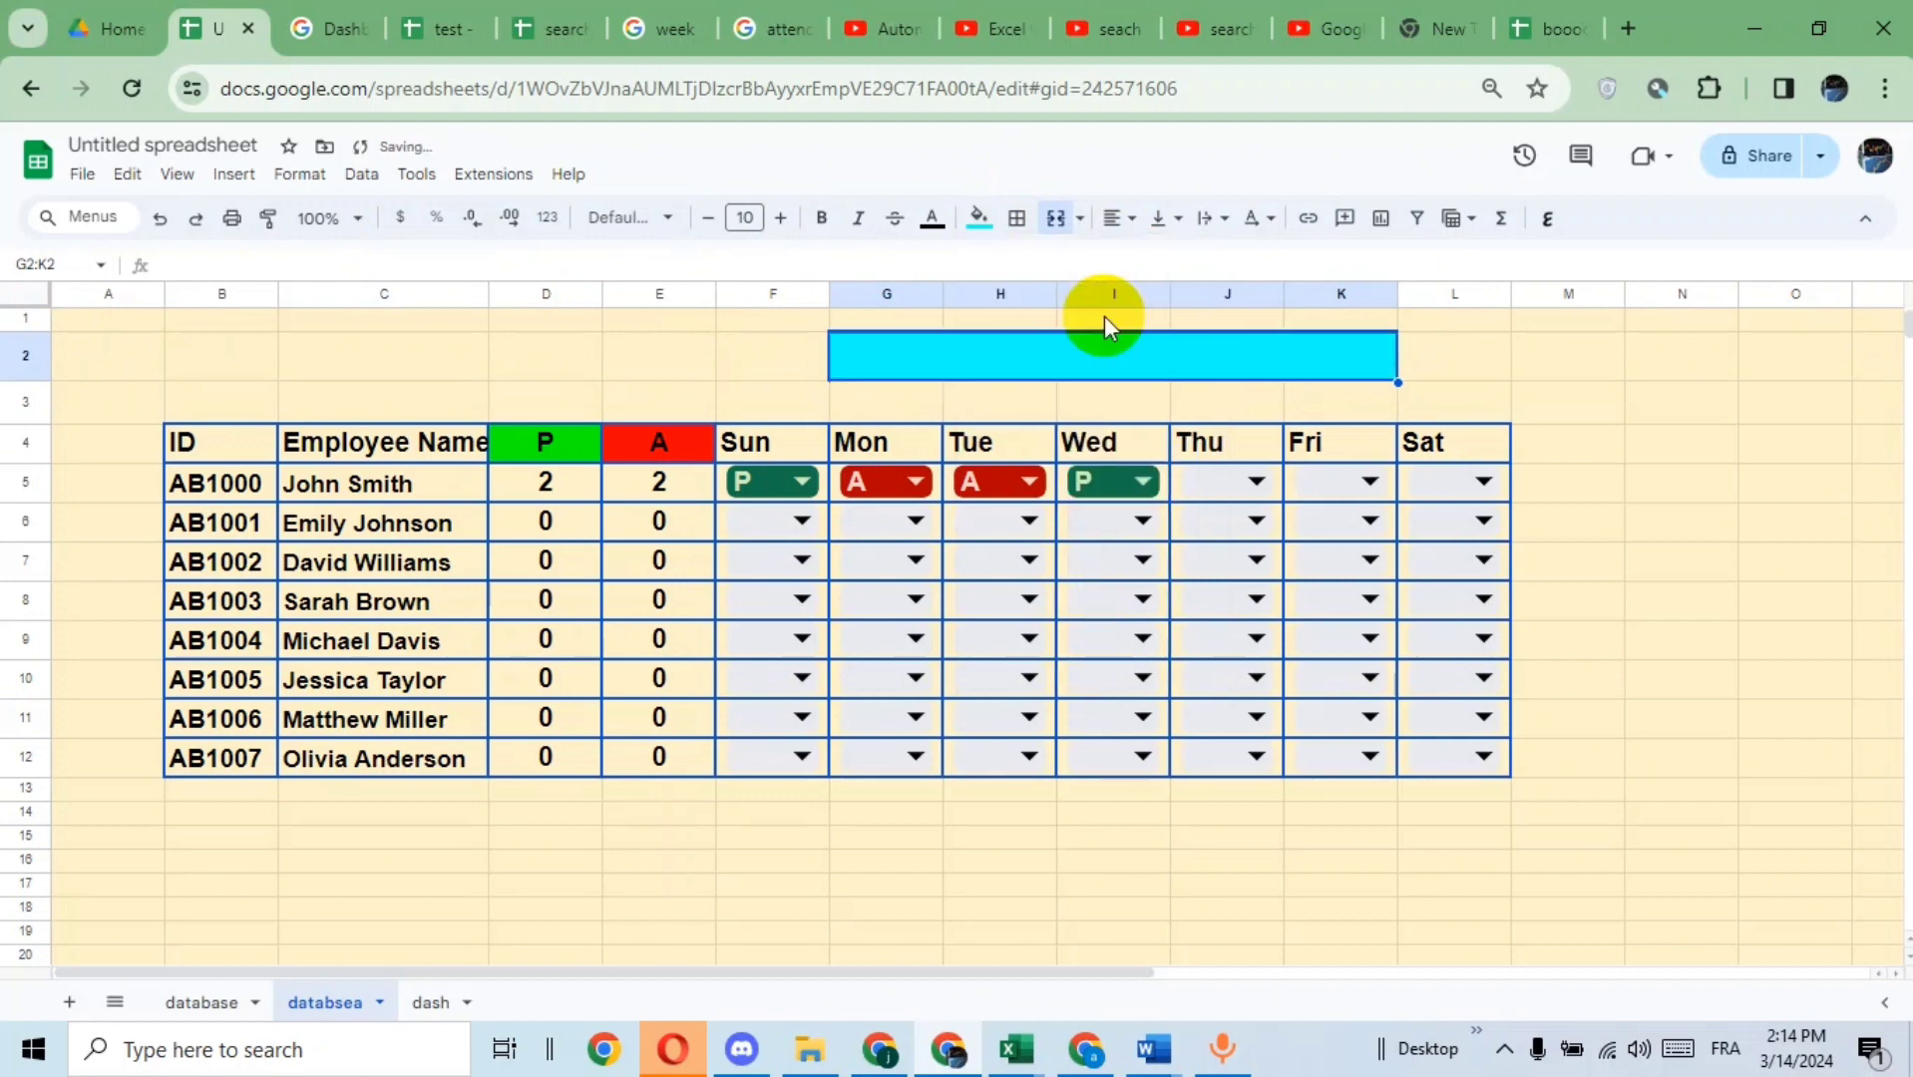
- Enter Week1 in the merged cell G2:K2 and centre it vertically and horizontally
double_click(1071, 359)
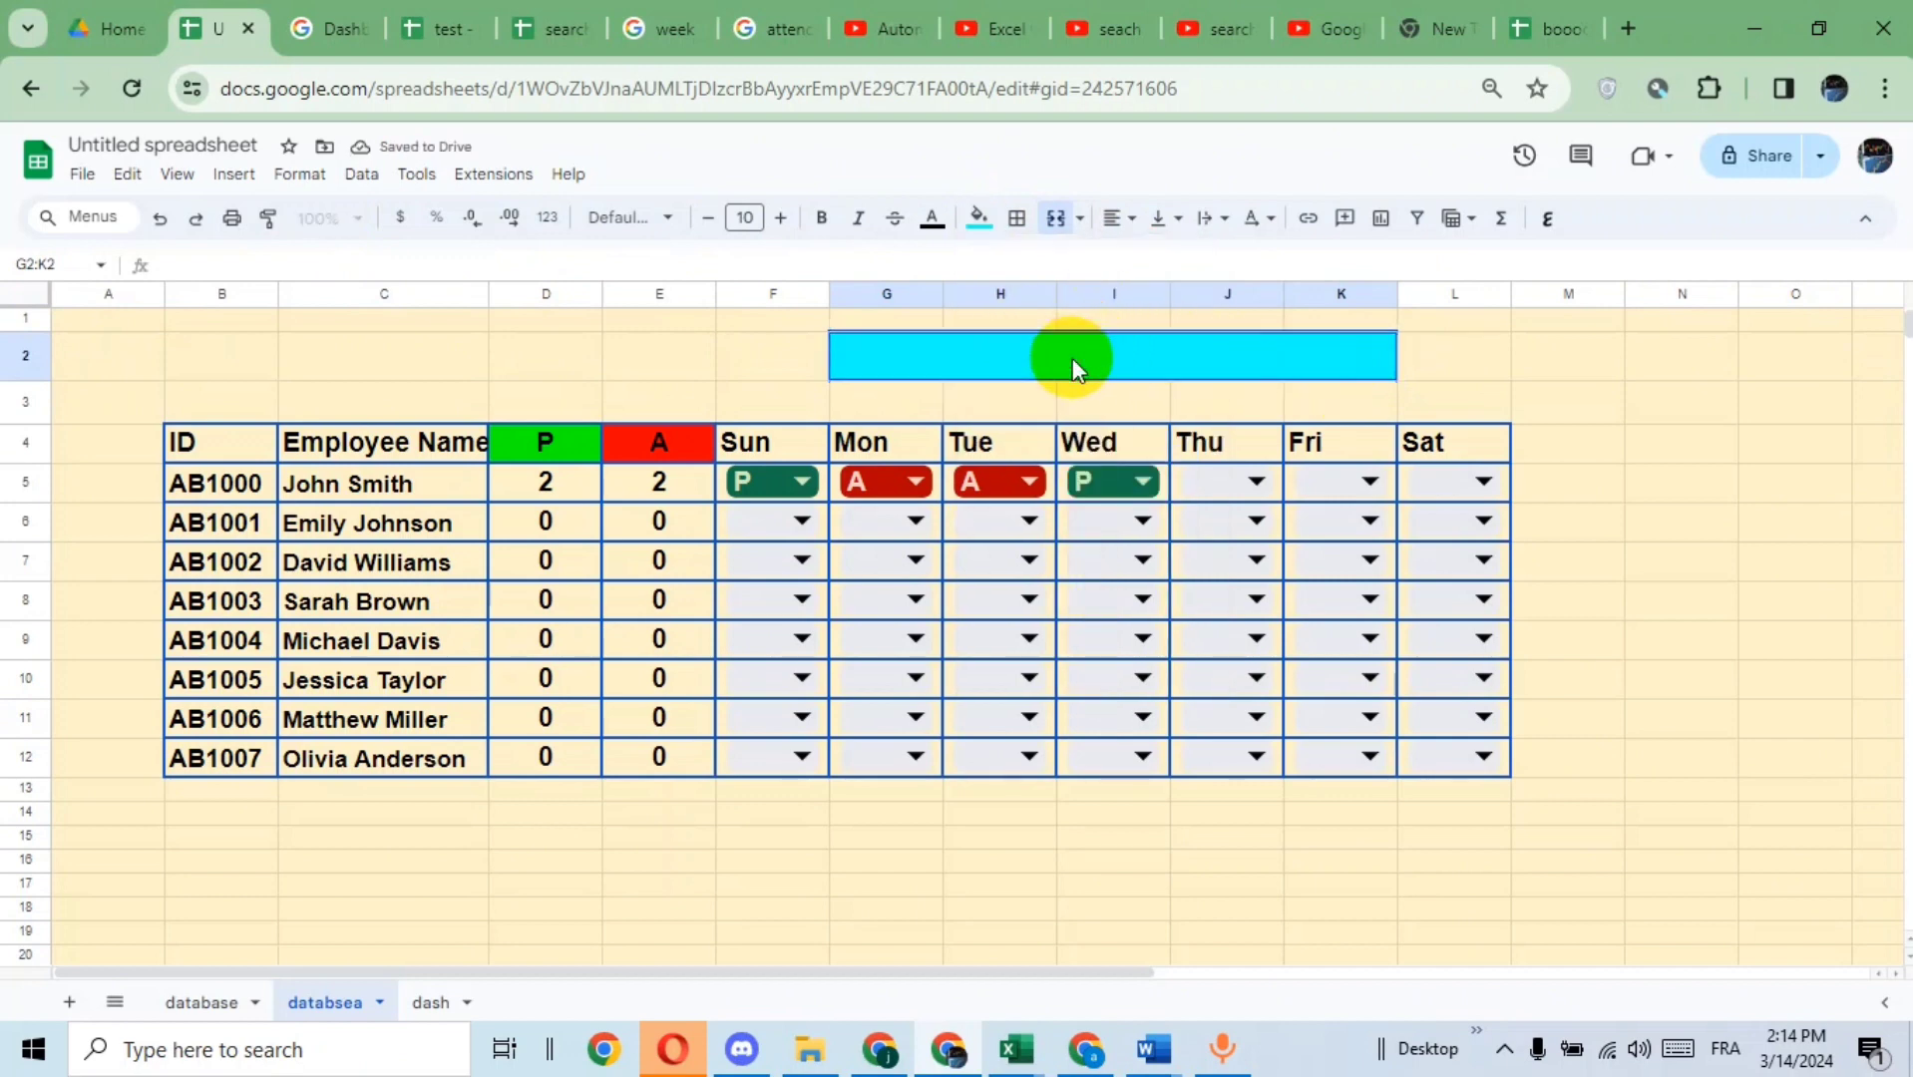
text(Week1)
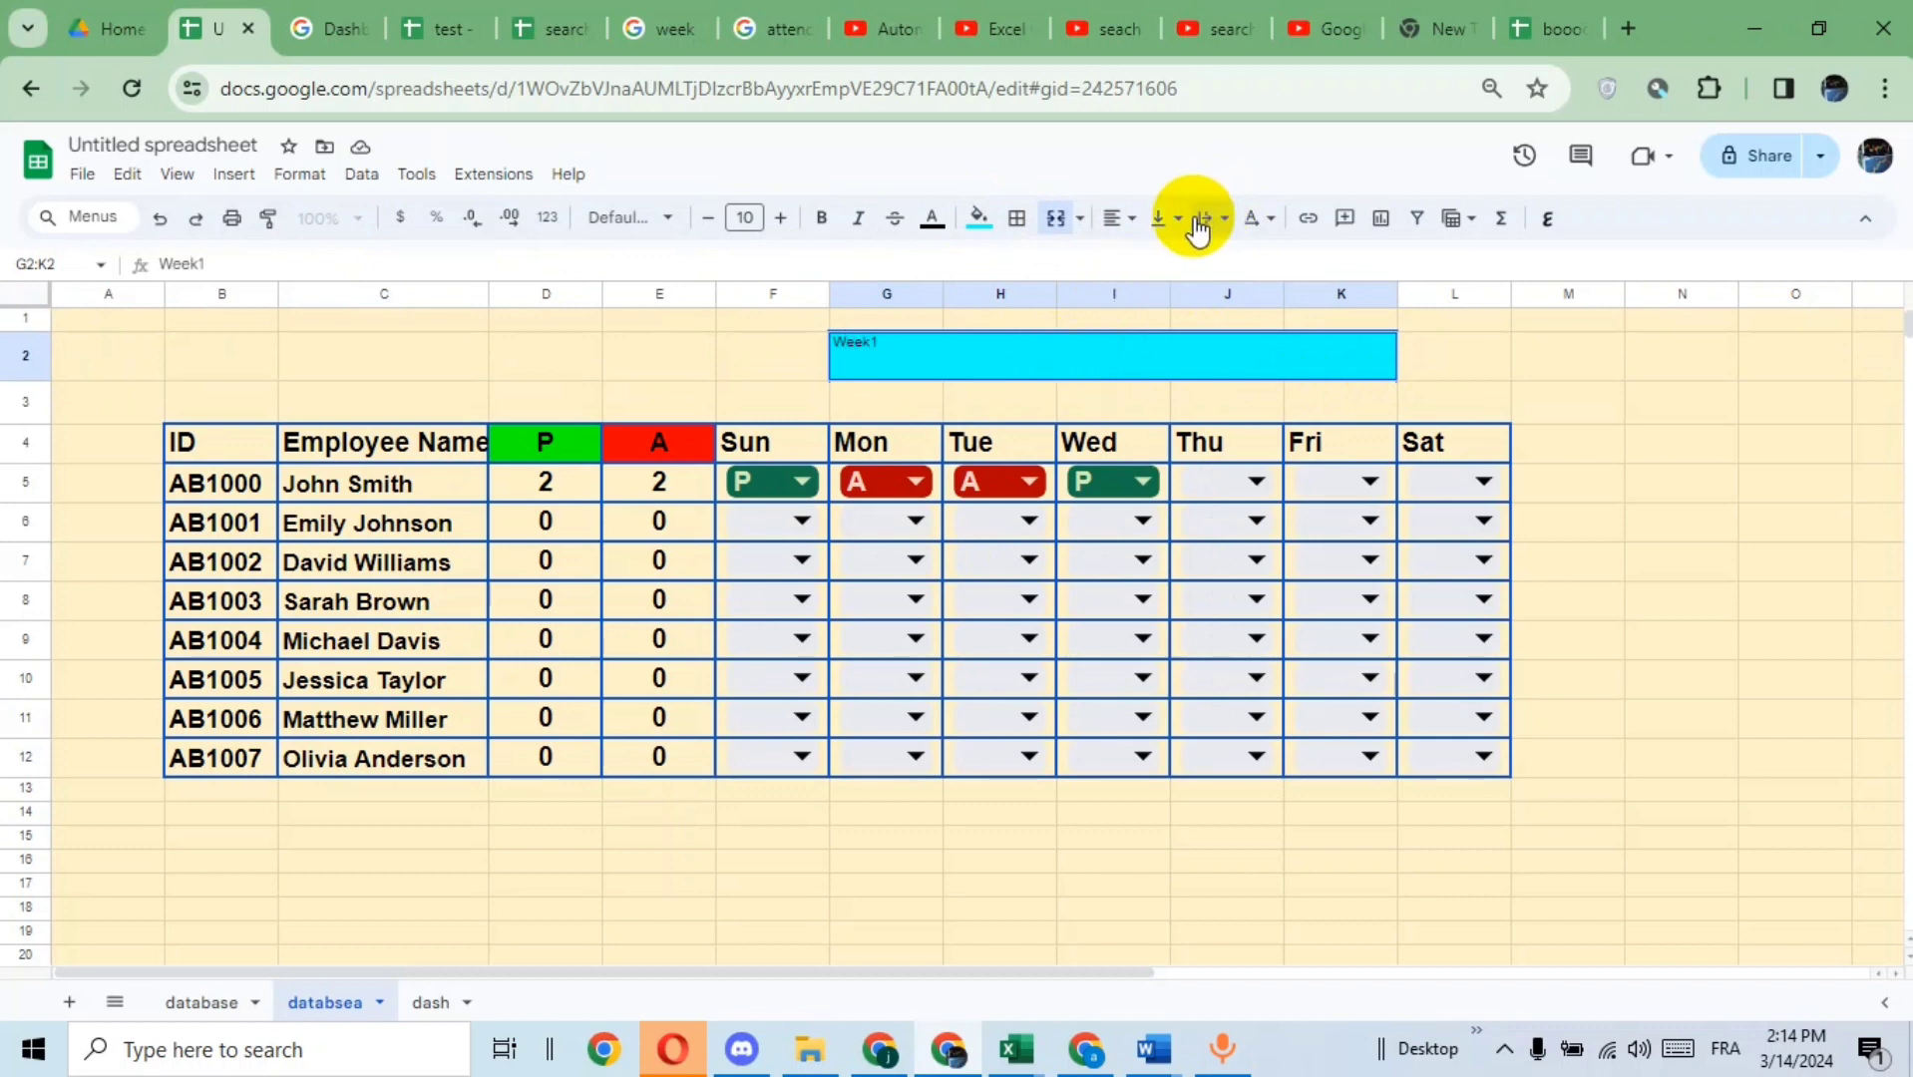
click(1165, 218)
click(1157, 248)
click(1119, 217)
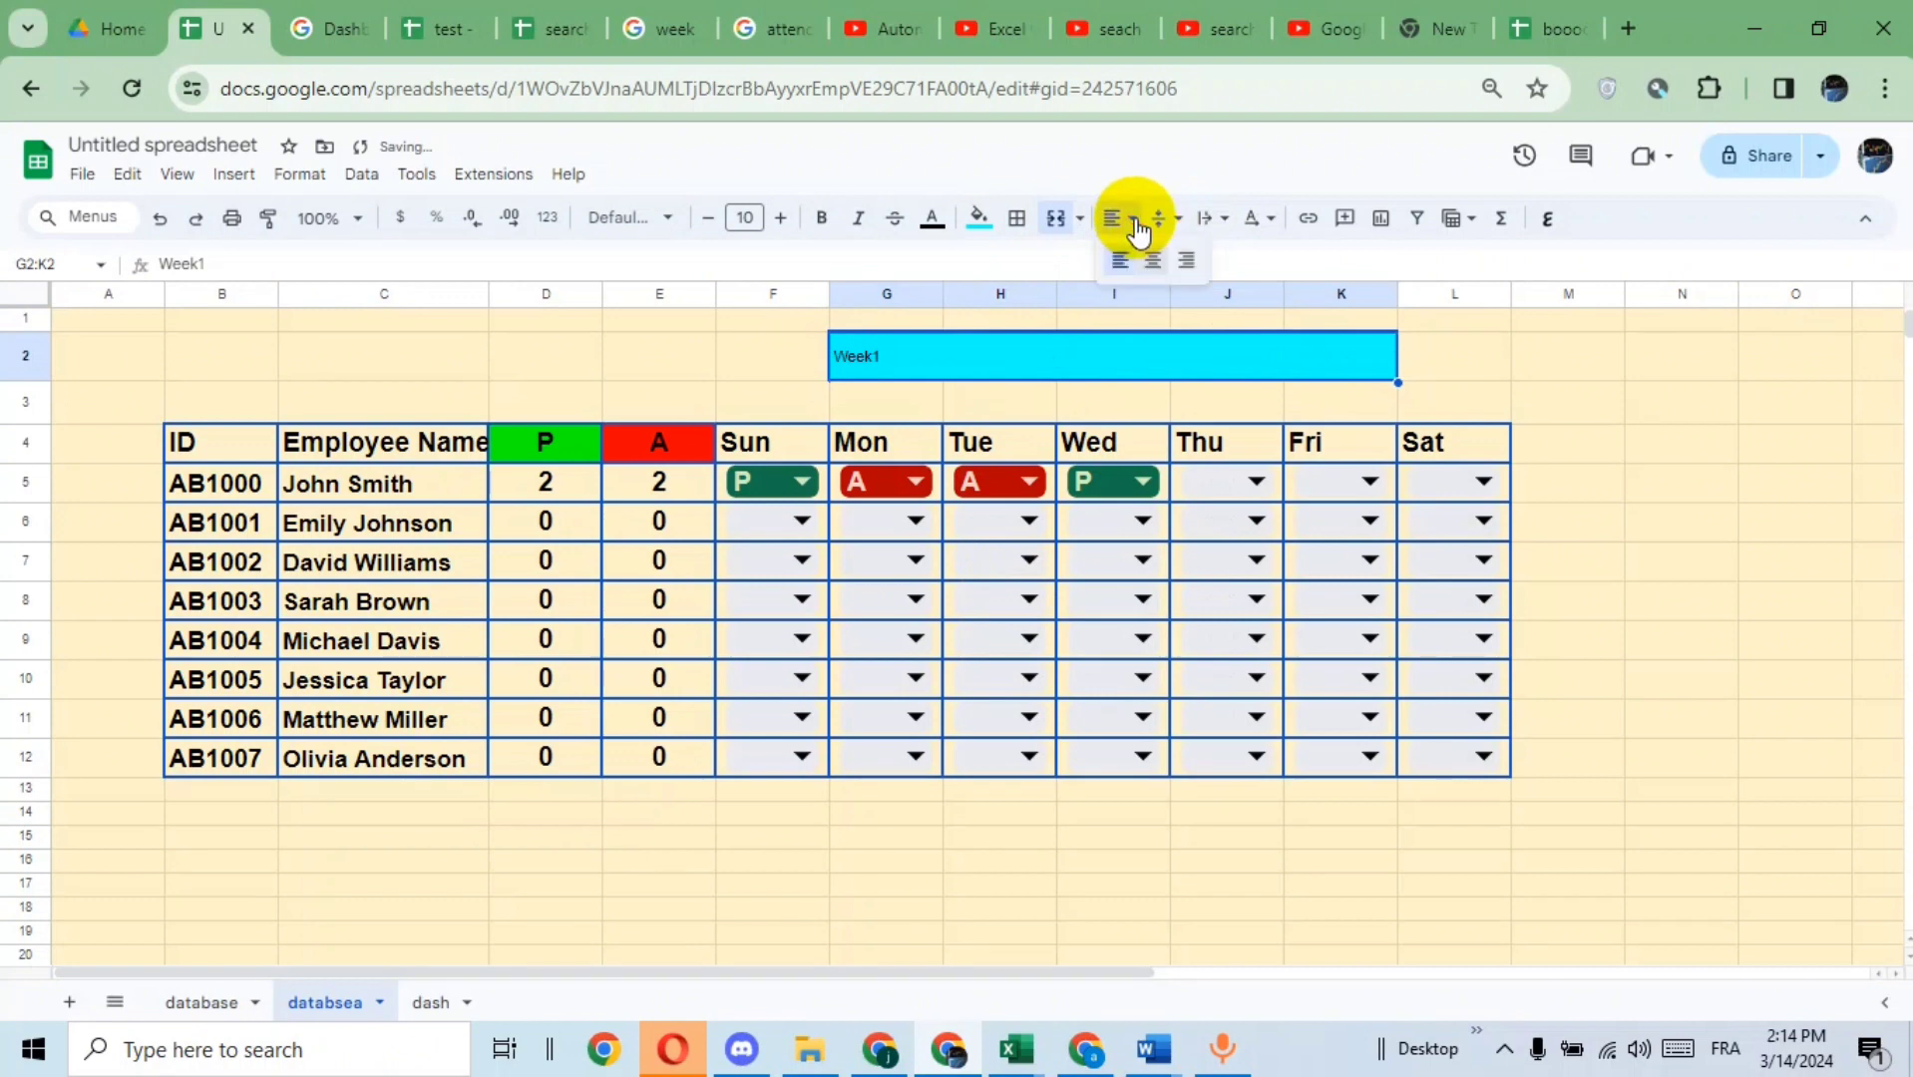
click(1144, 251)
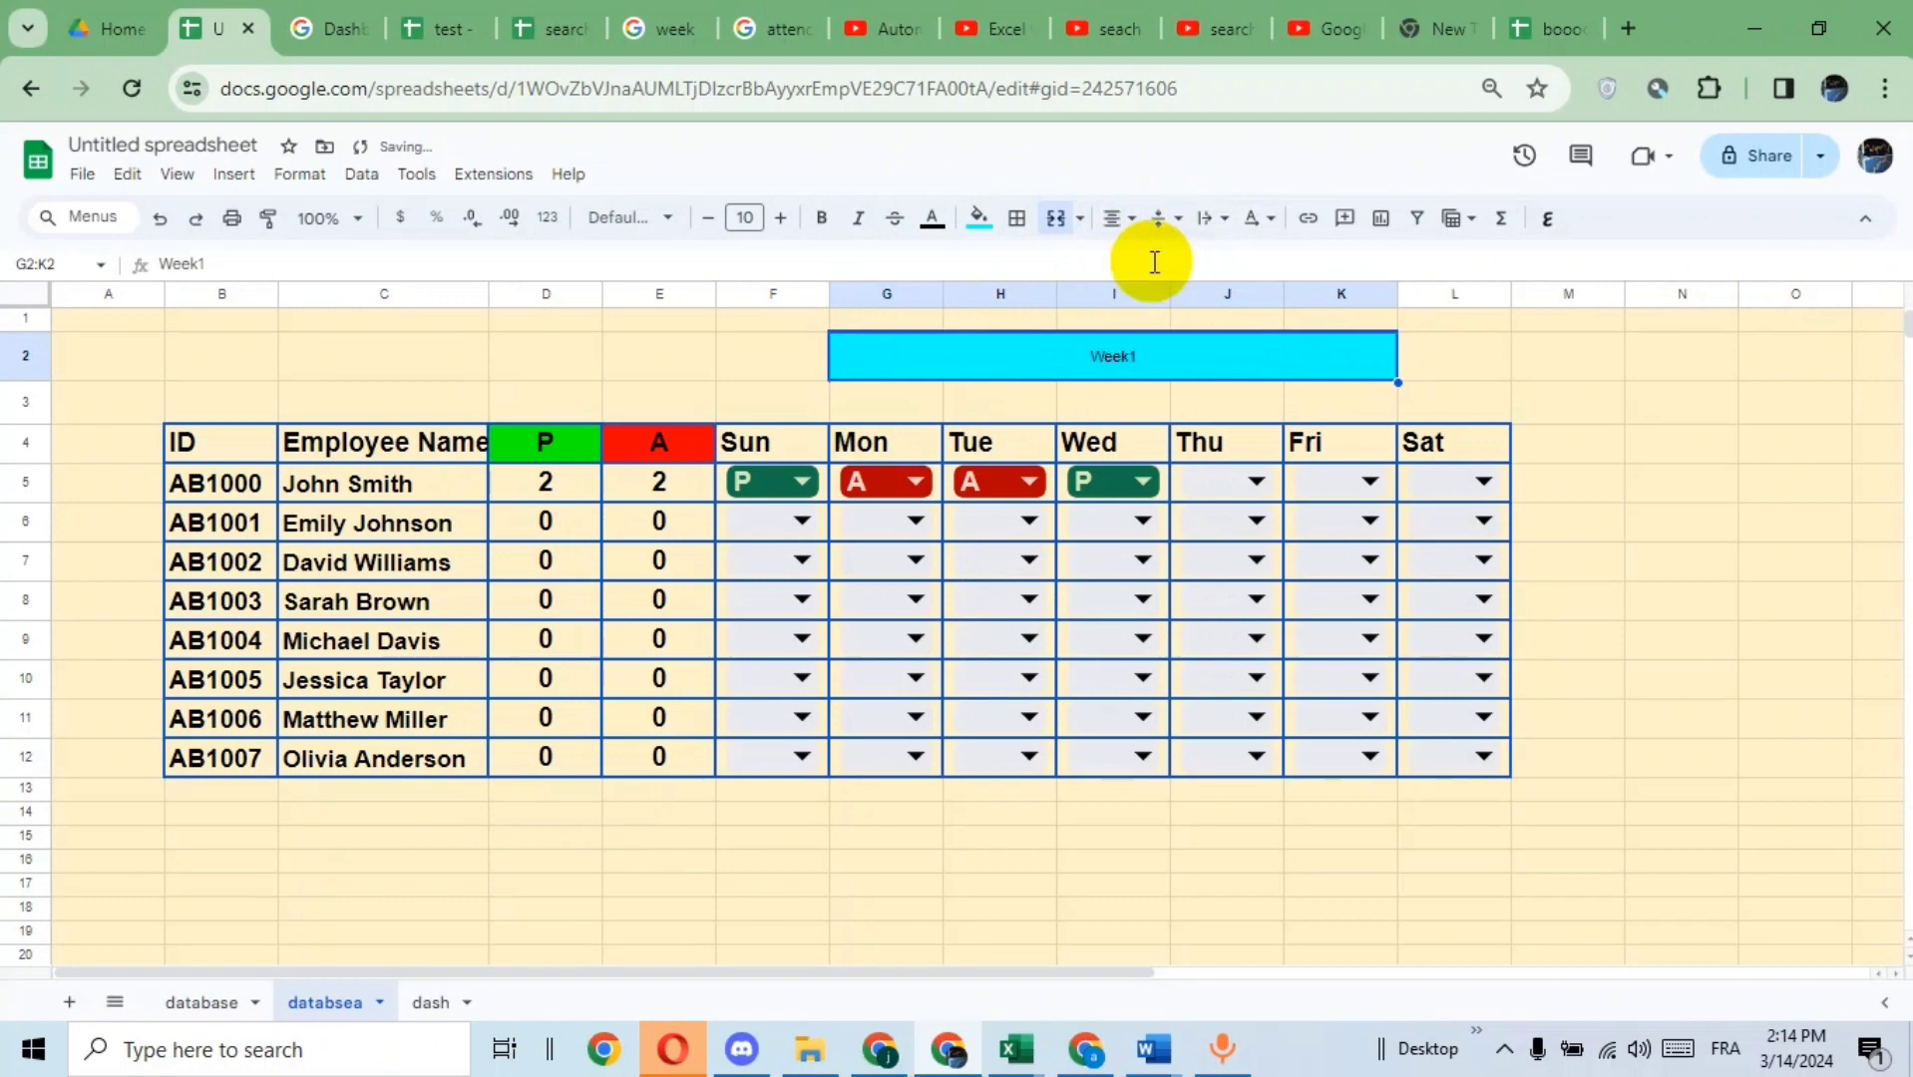
- Make the Week1 title bold and increase its font size to 21
click(821, 218)
click(783, 218)
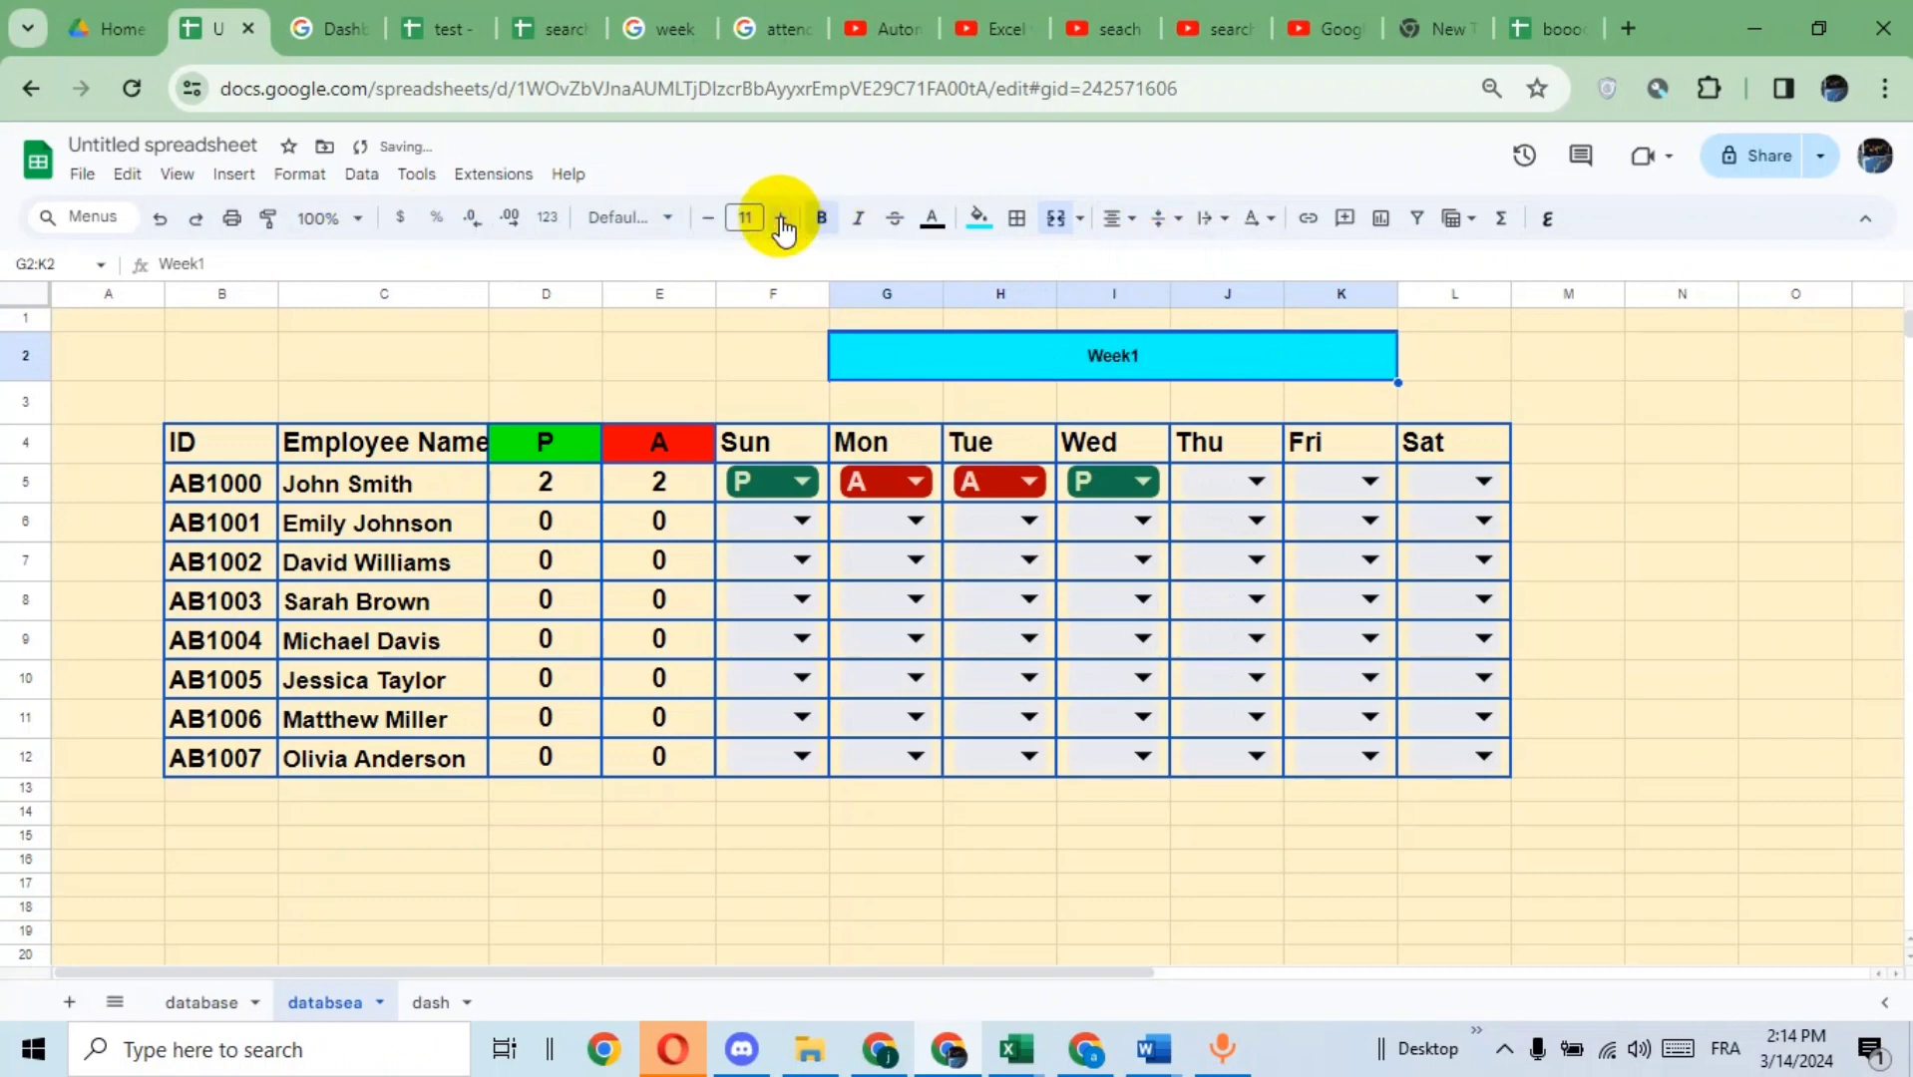
click(783, 218)
click(783, 217)
click(783, 217)
click(783, 218)
click(783, 218)
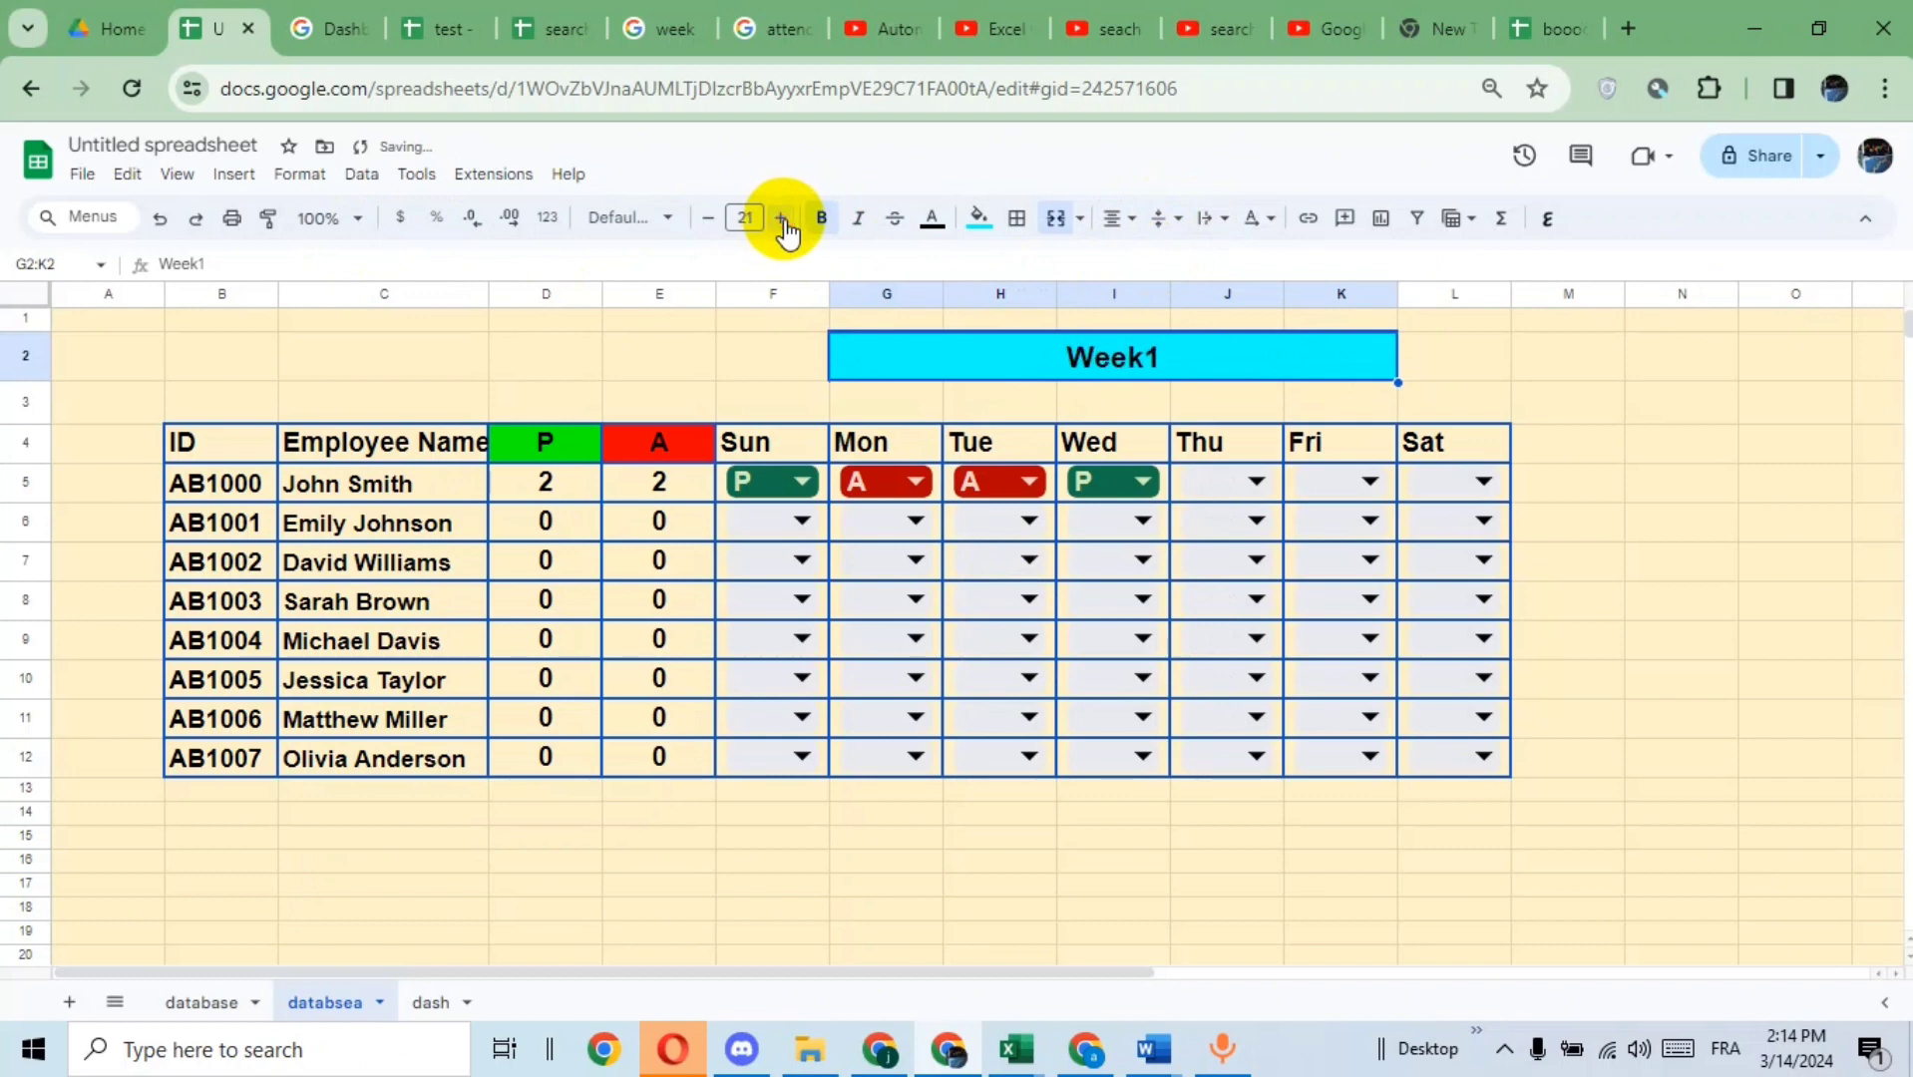
- Hide the gridlines on the databsea sheet and widen column C to fit the Employee Name heading
click(176, 178)
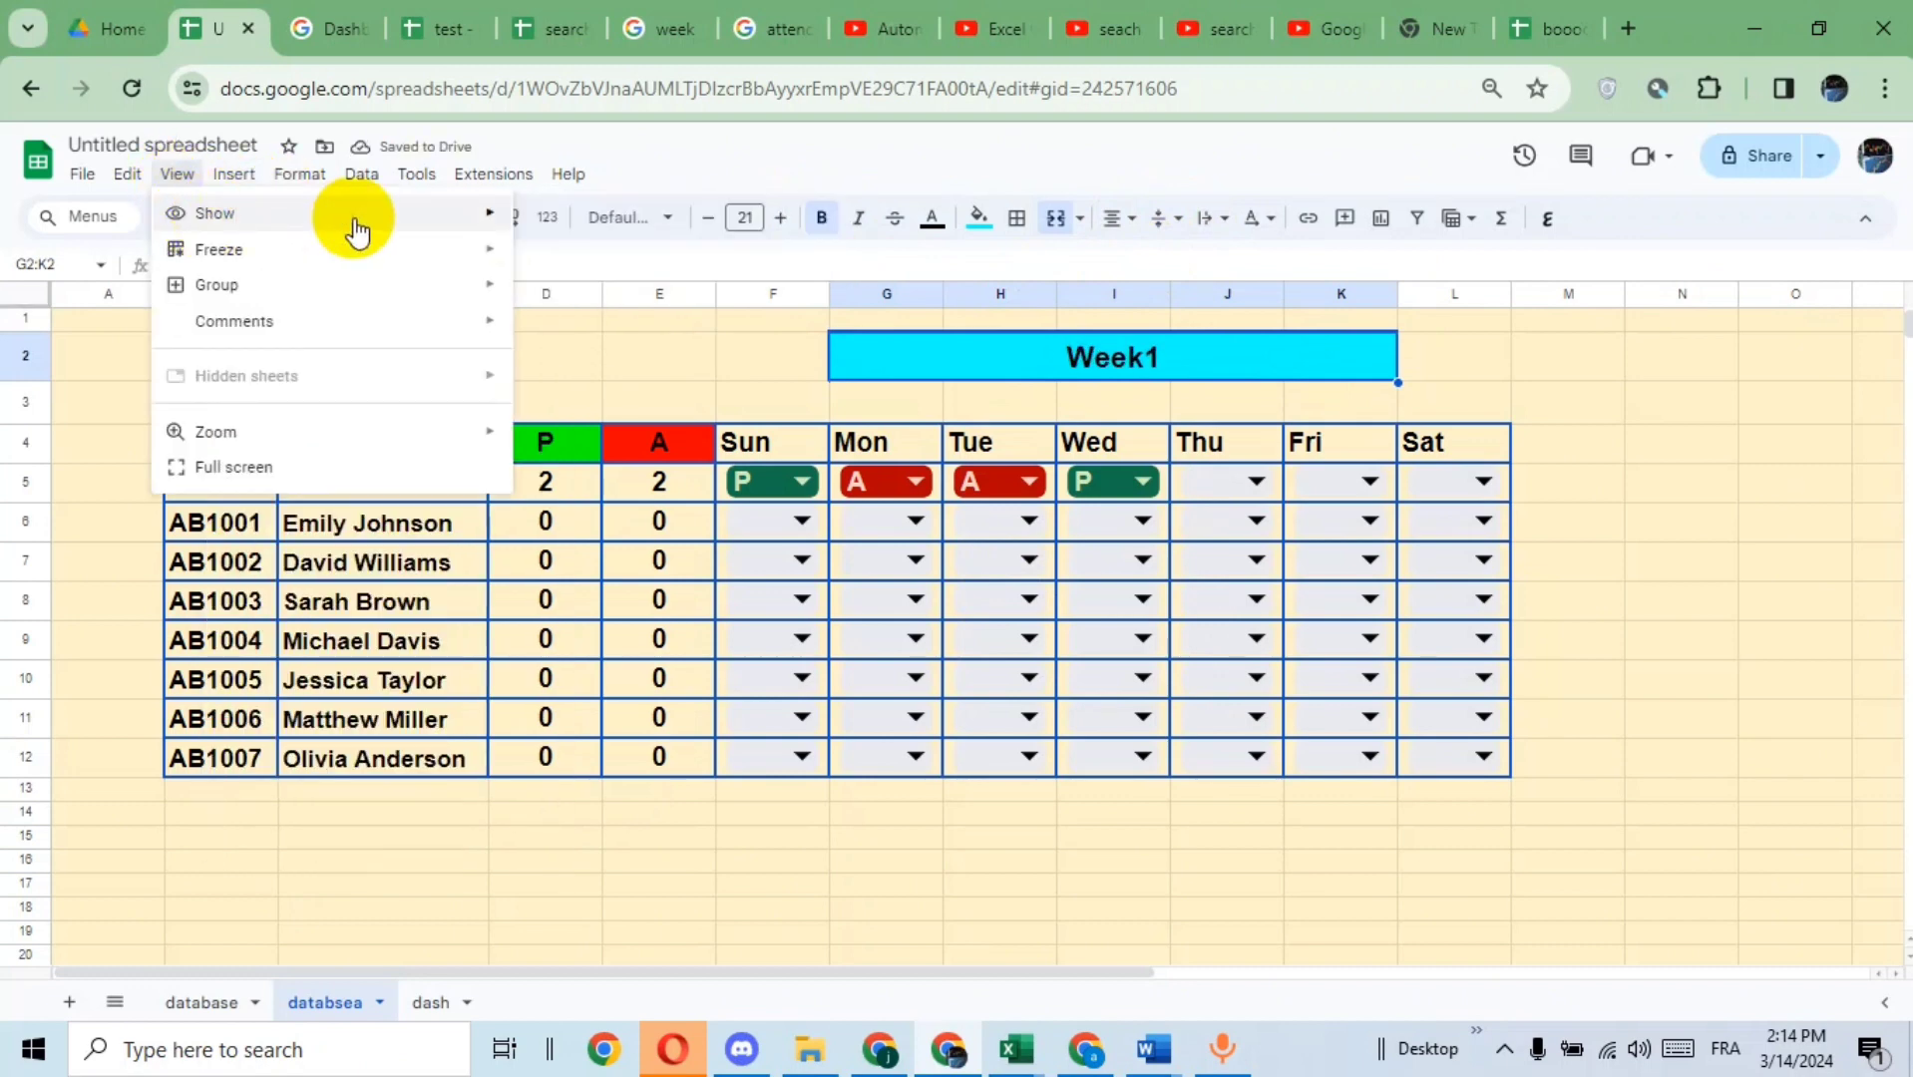
mouse_move(469, 214)
click(579, 261)
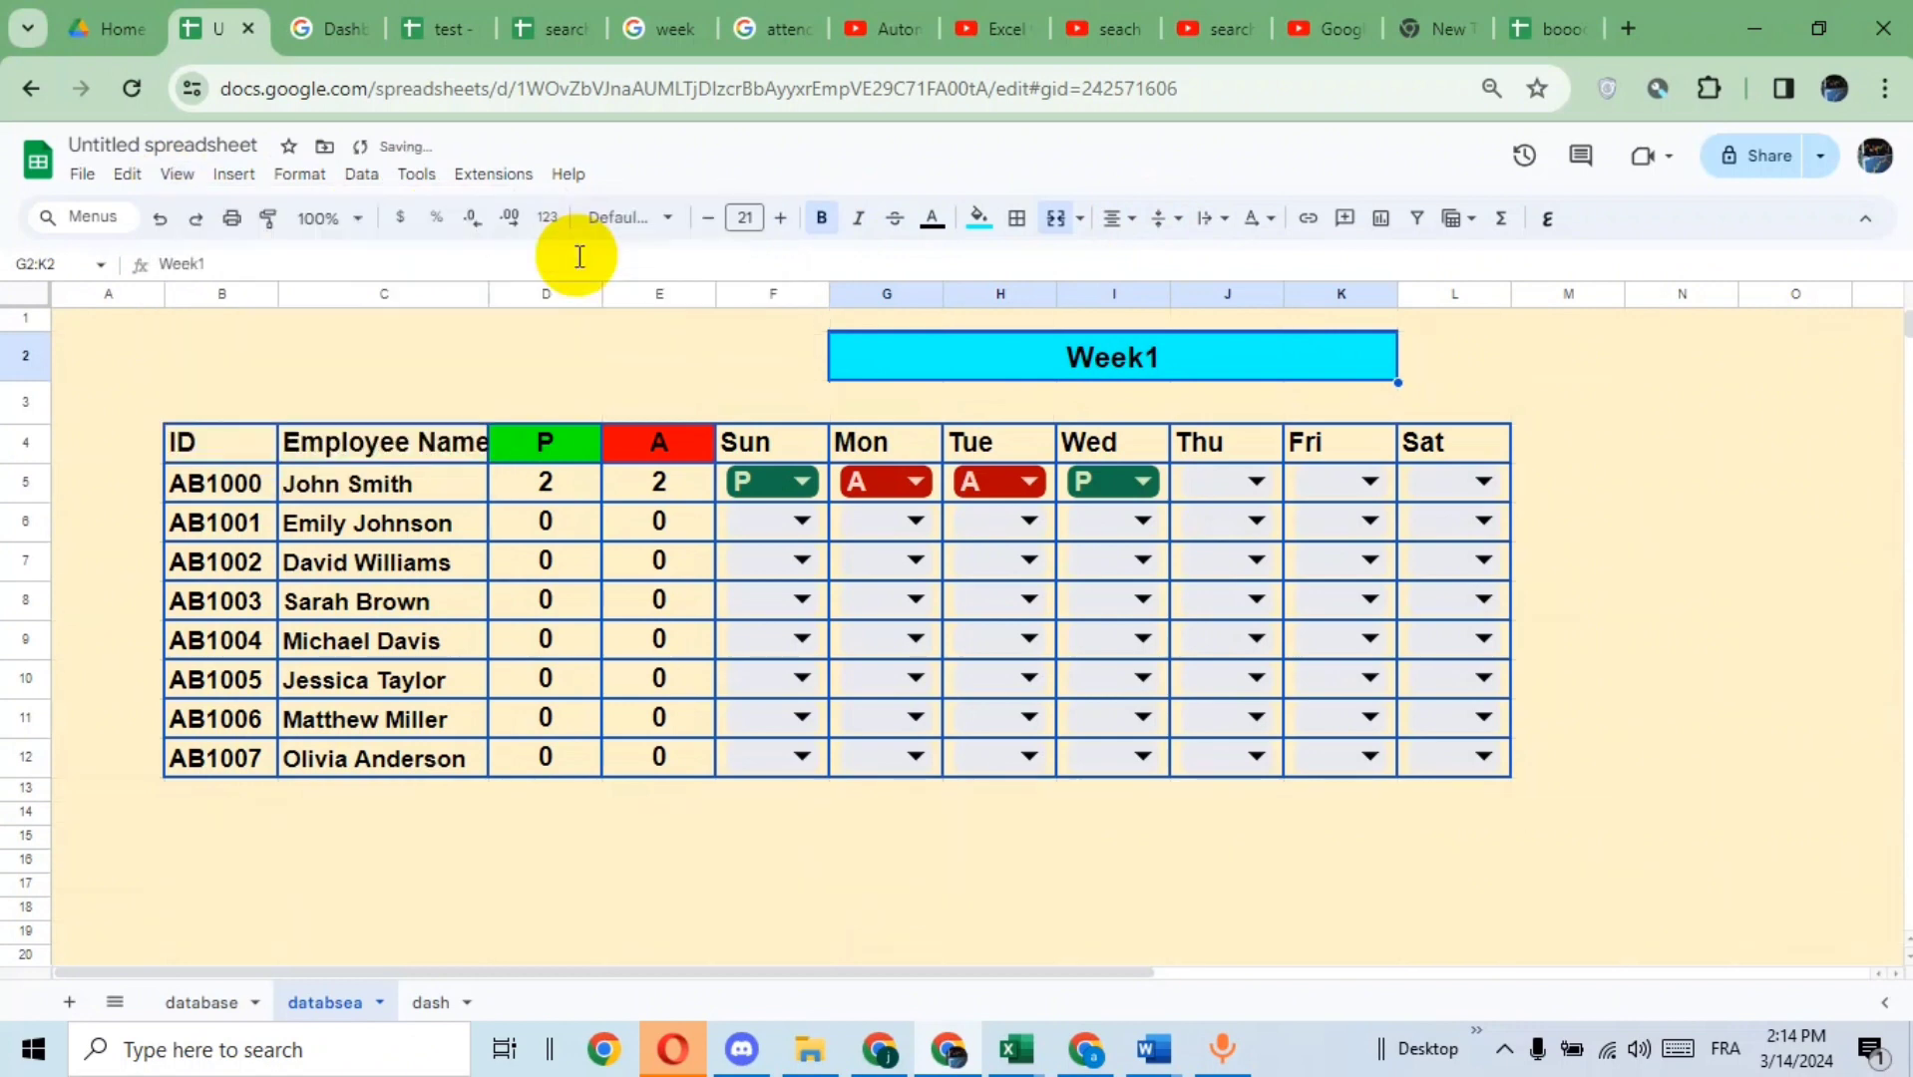
click(1633, 497)
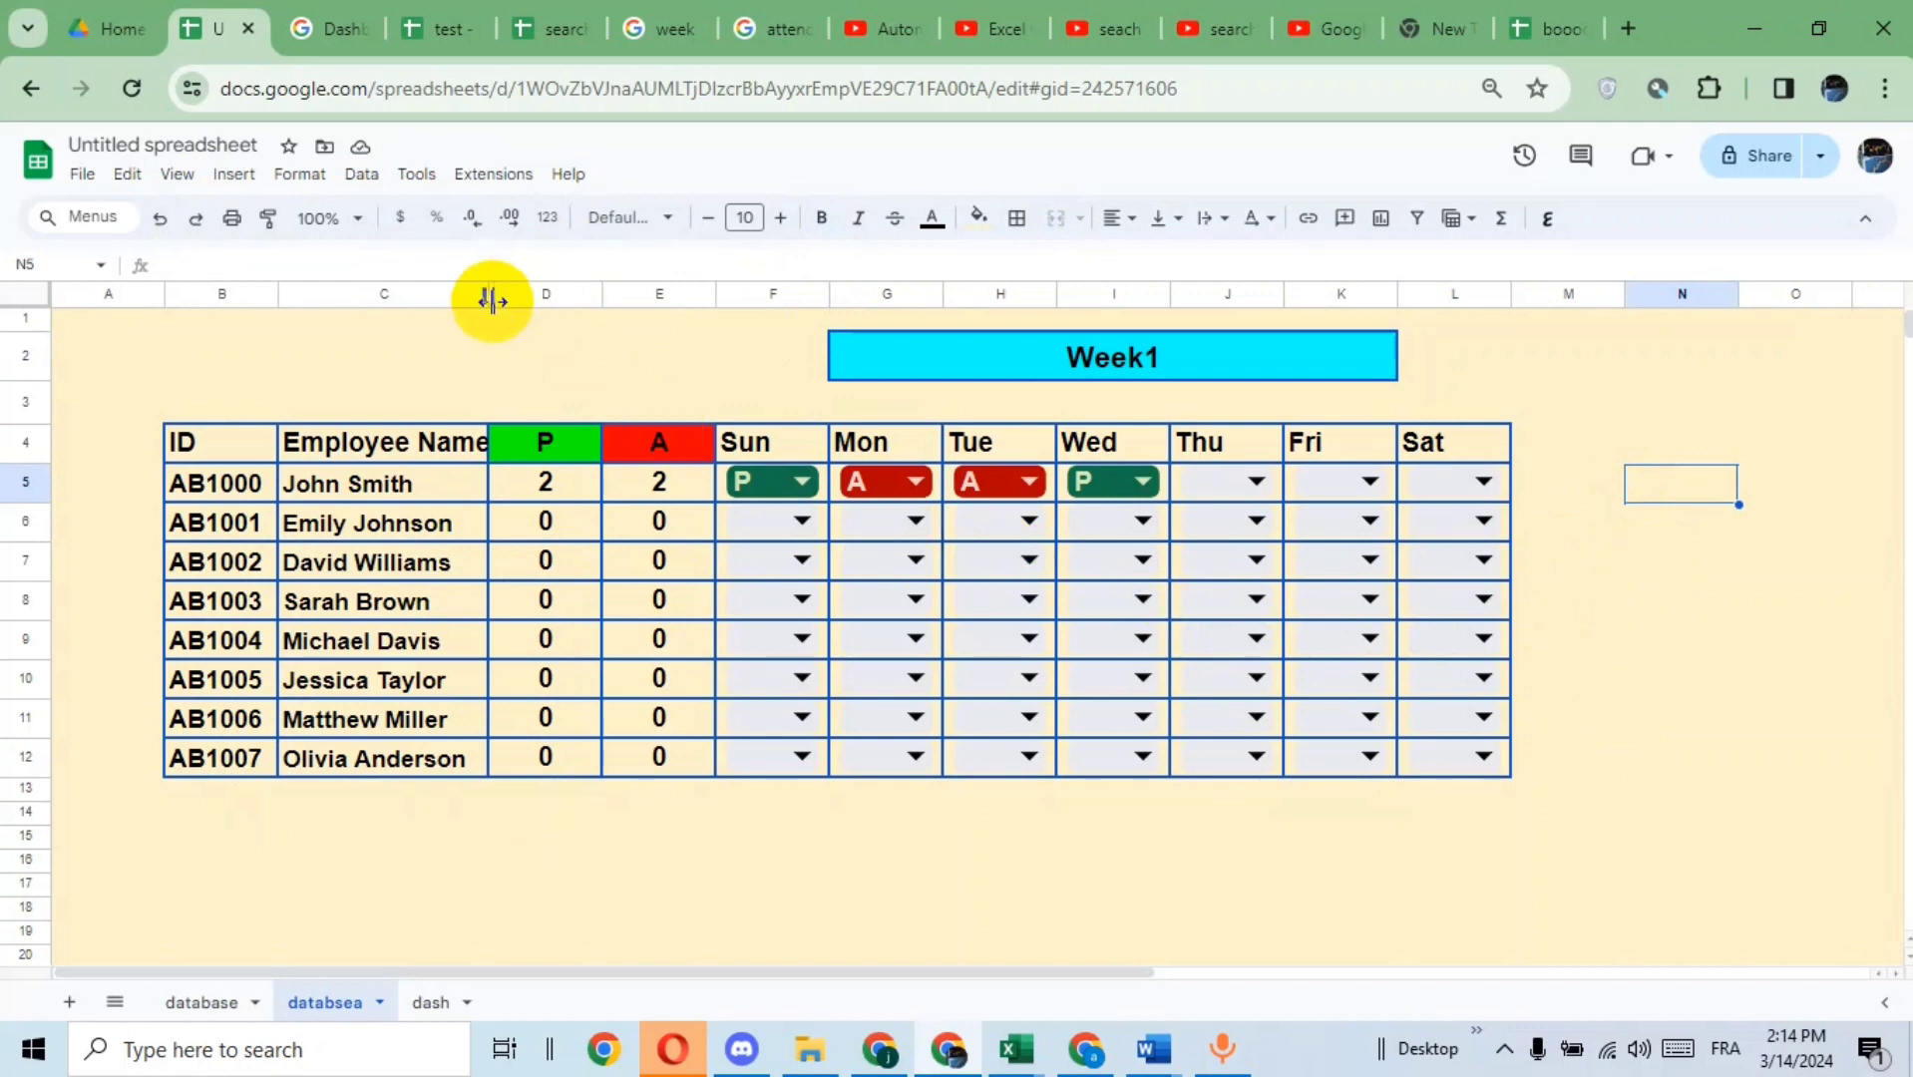
drag(489, 300, 530, 309)
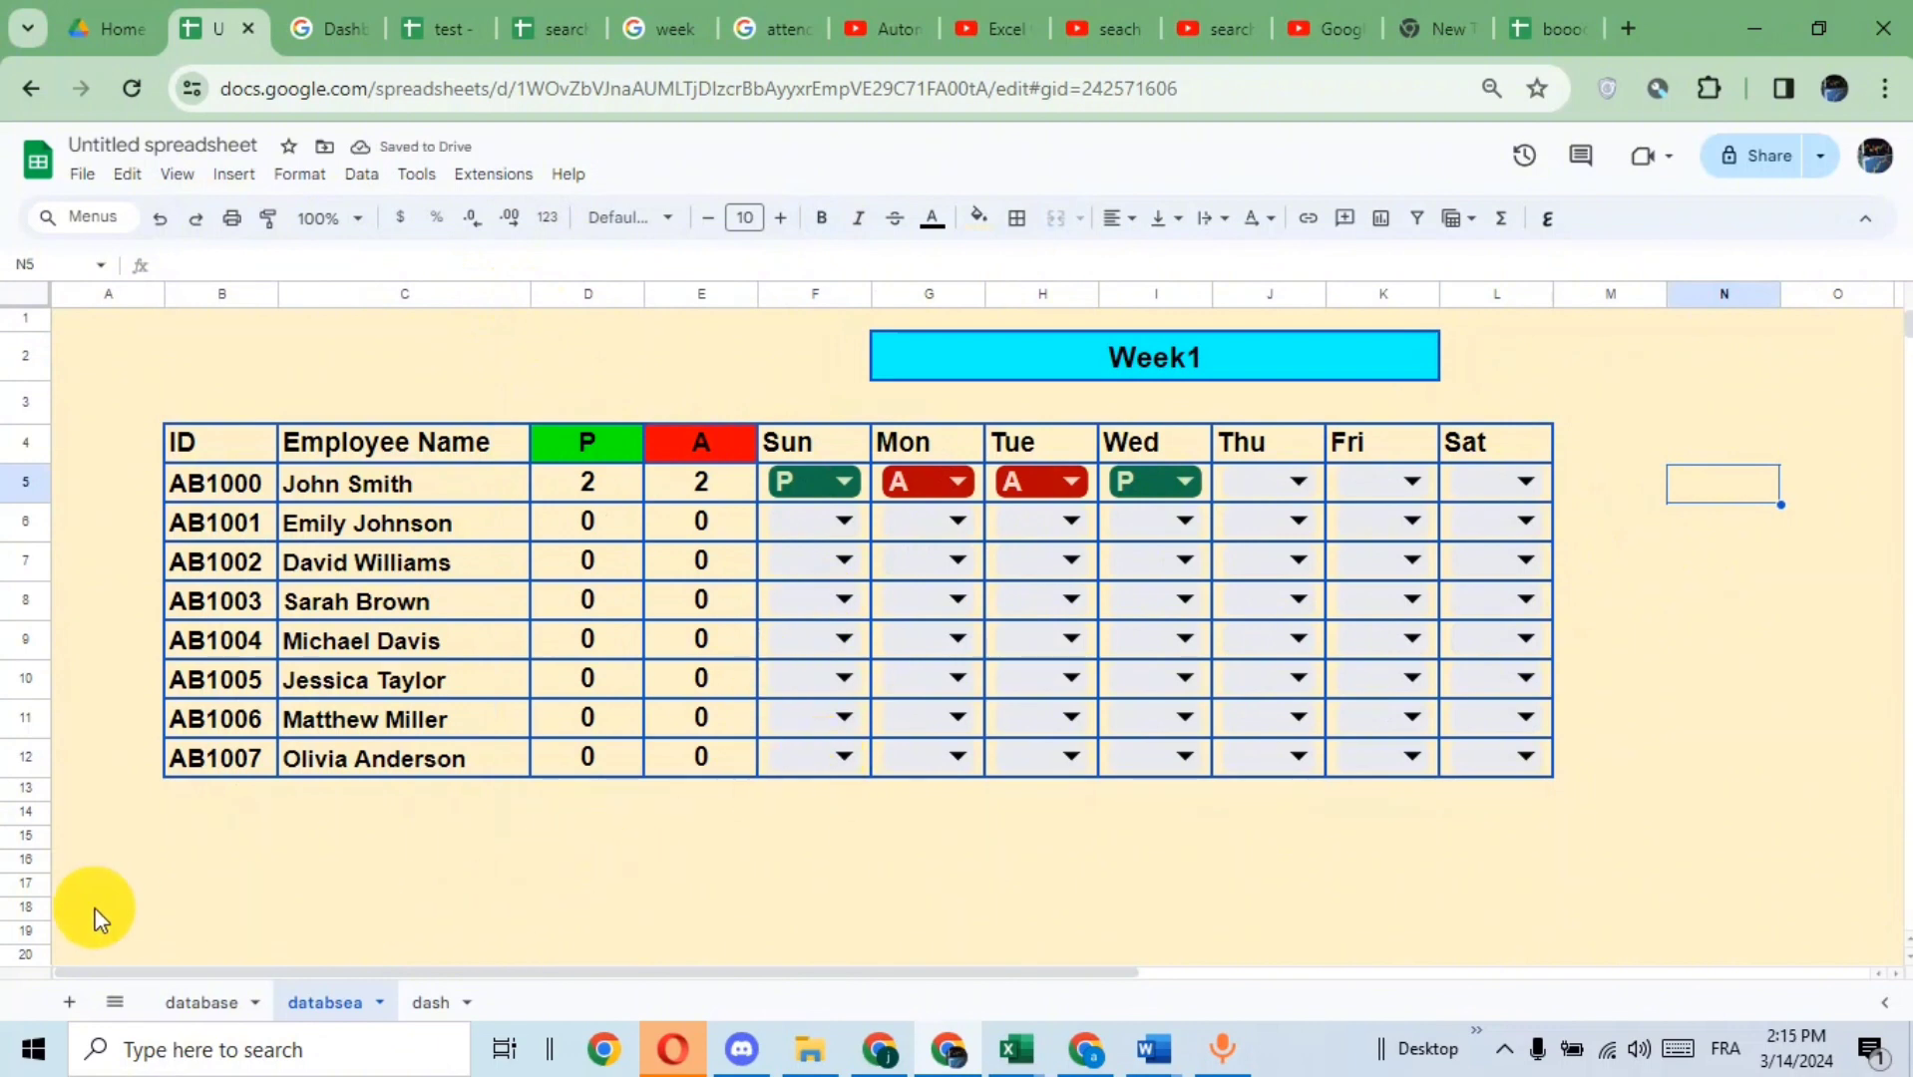
- Add a new sheet and name it dash2
click(70, 1002)
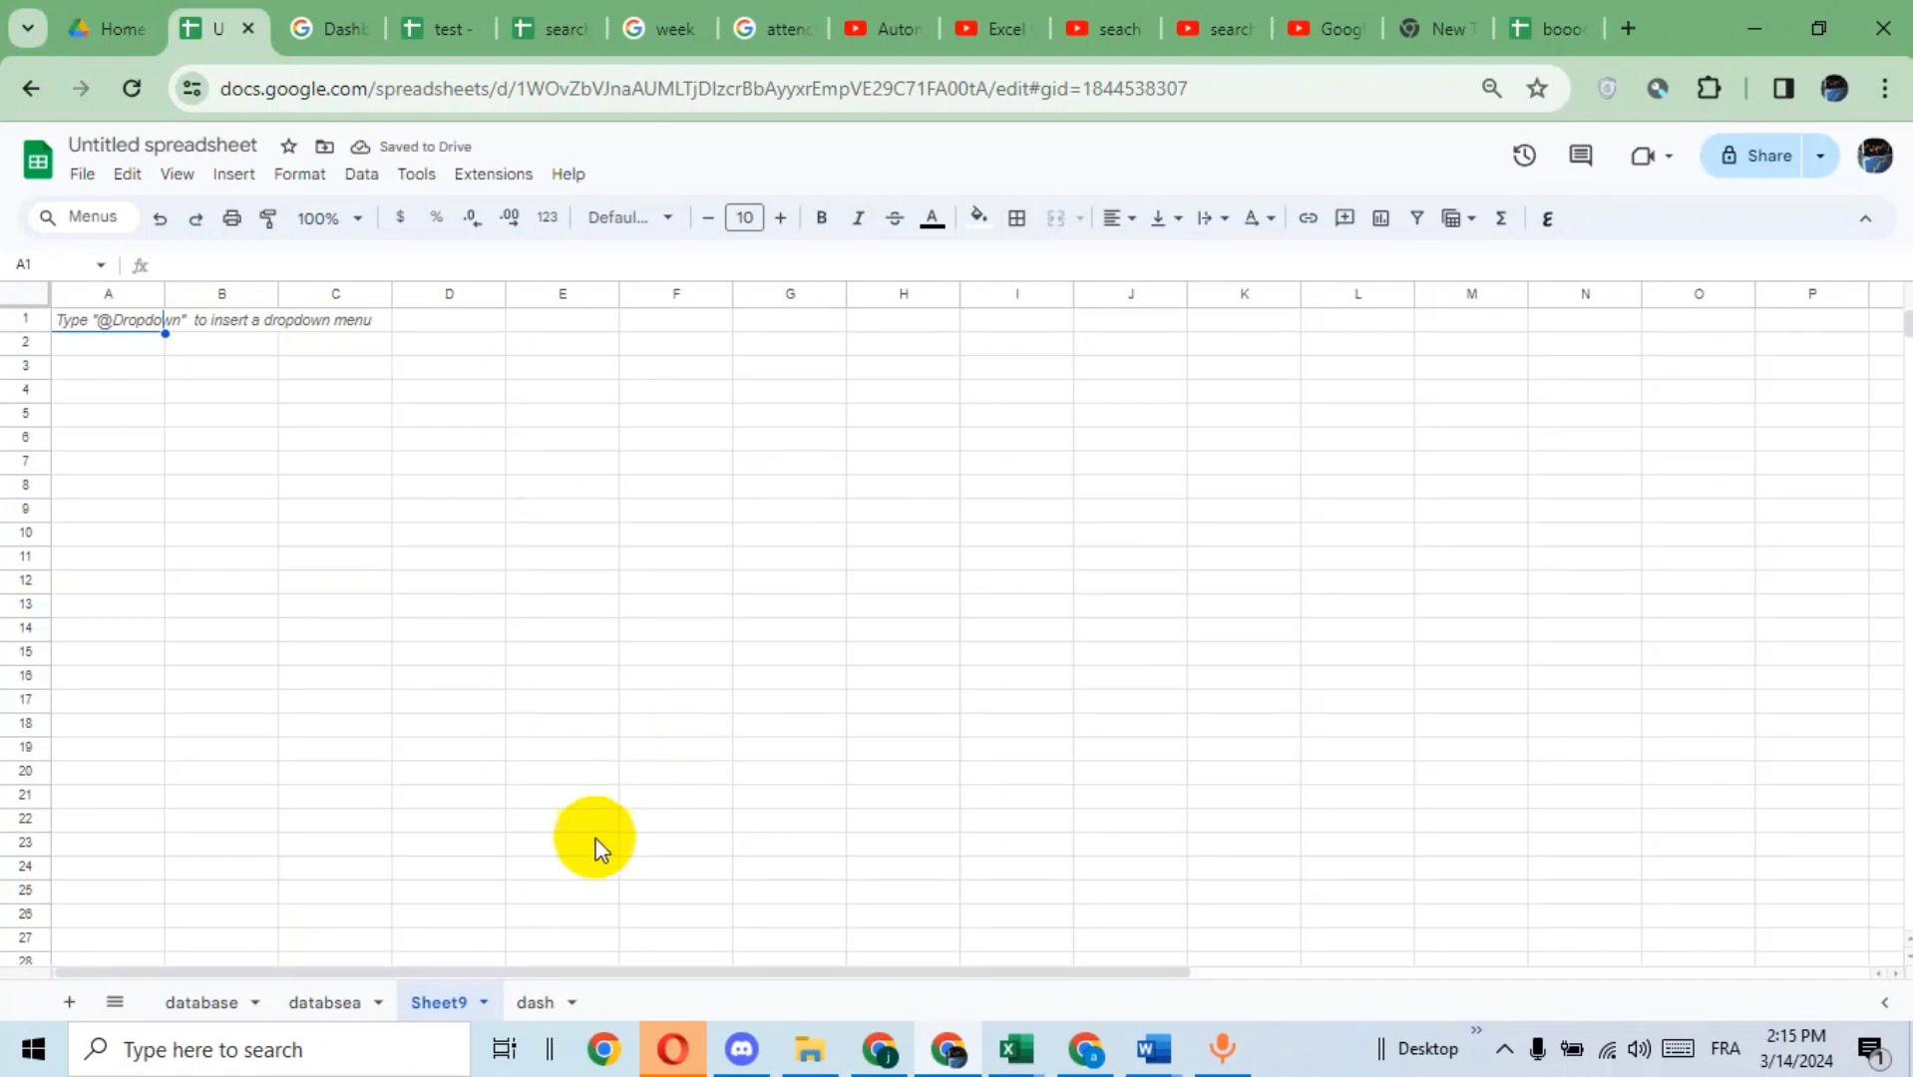
double_click(459, 1005)
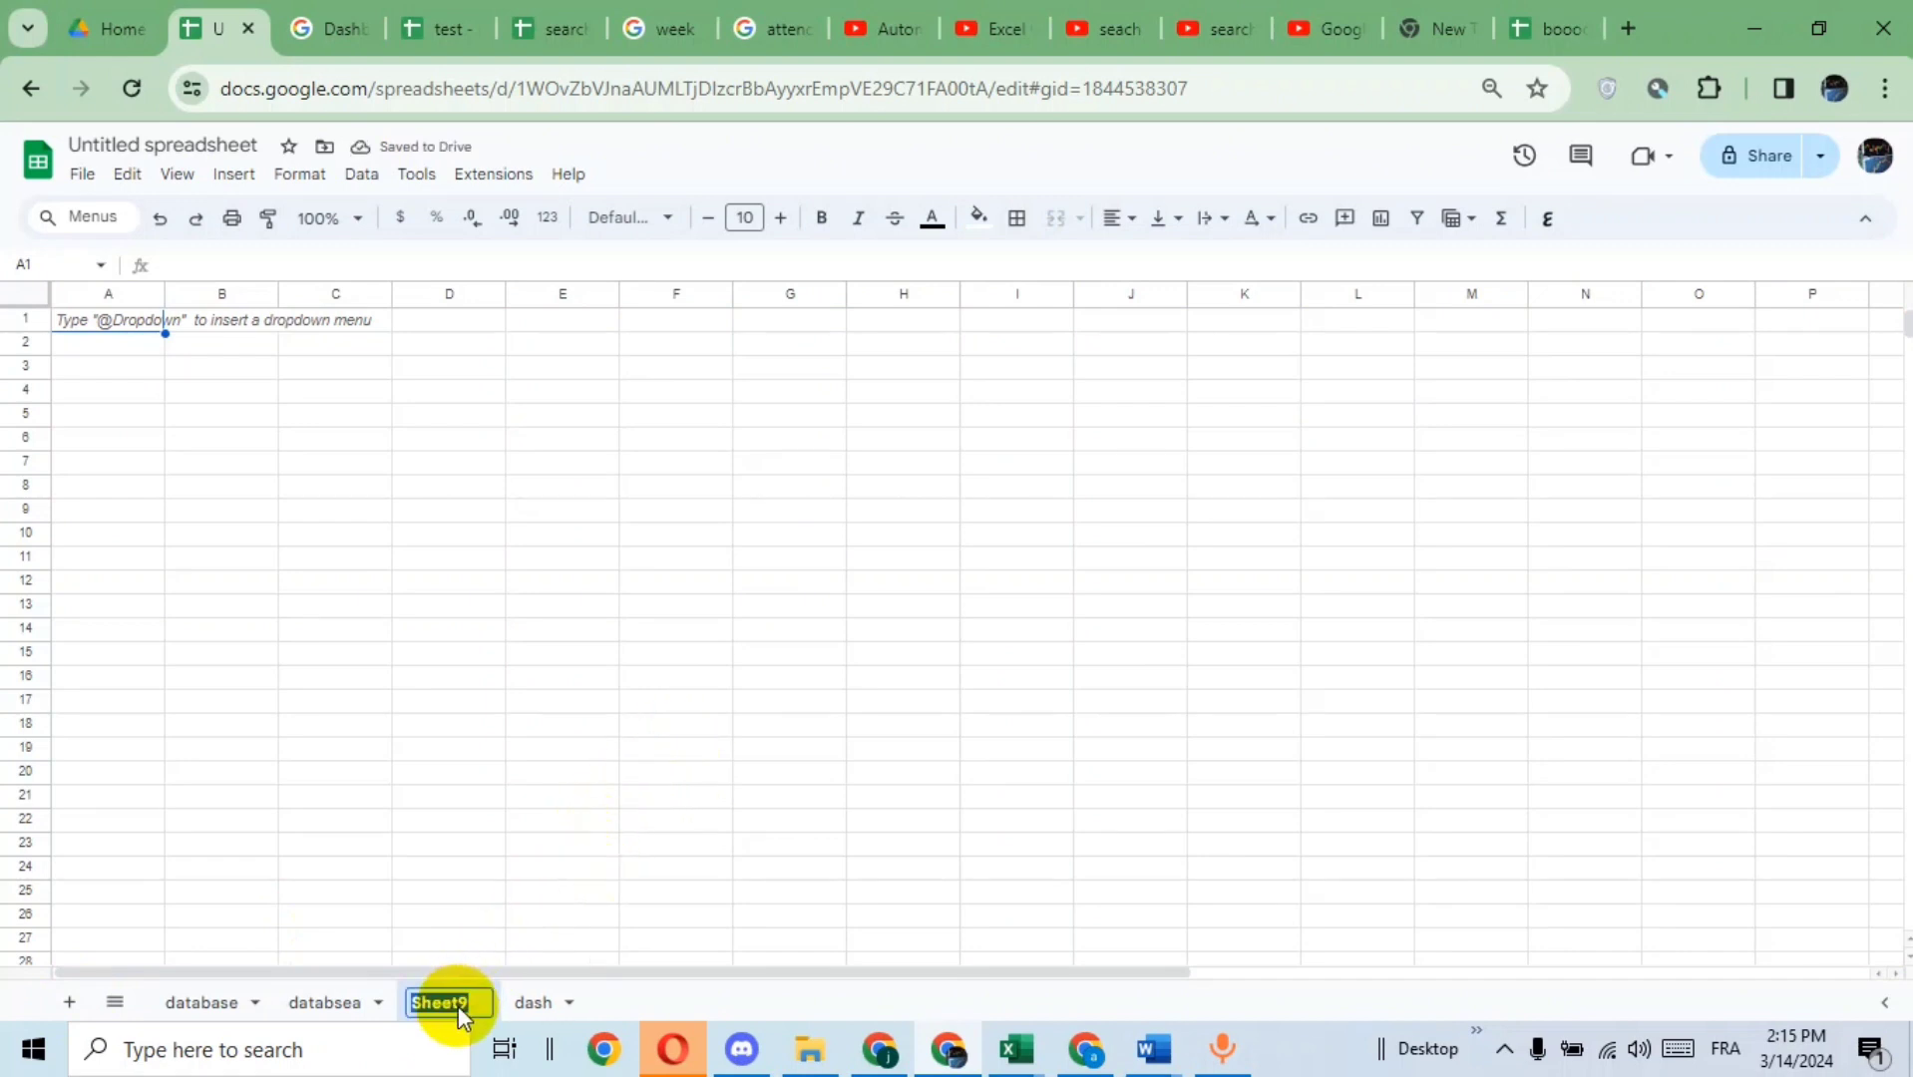
text(das)
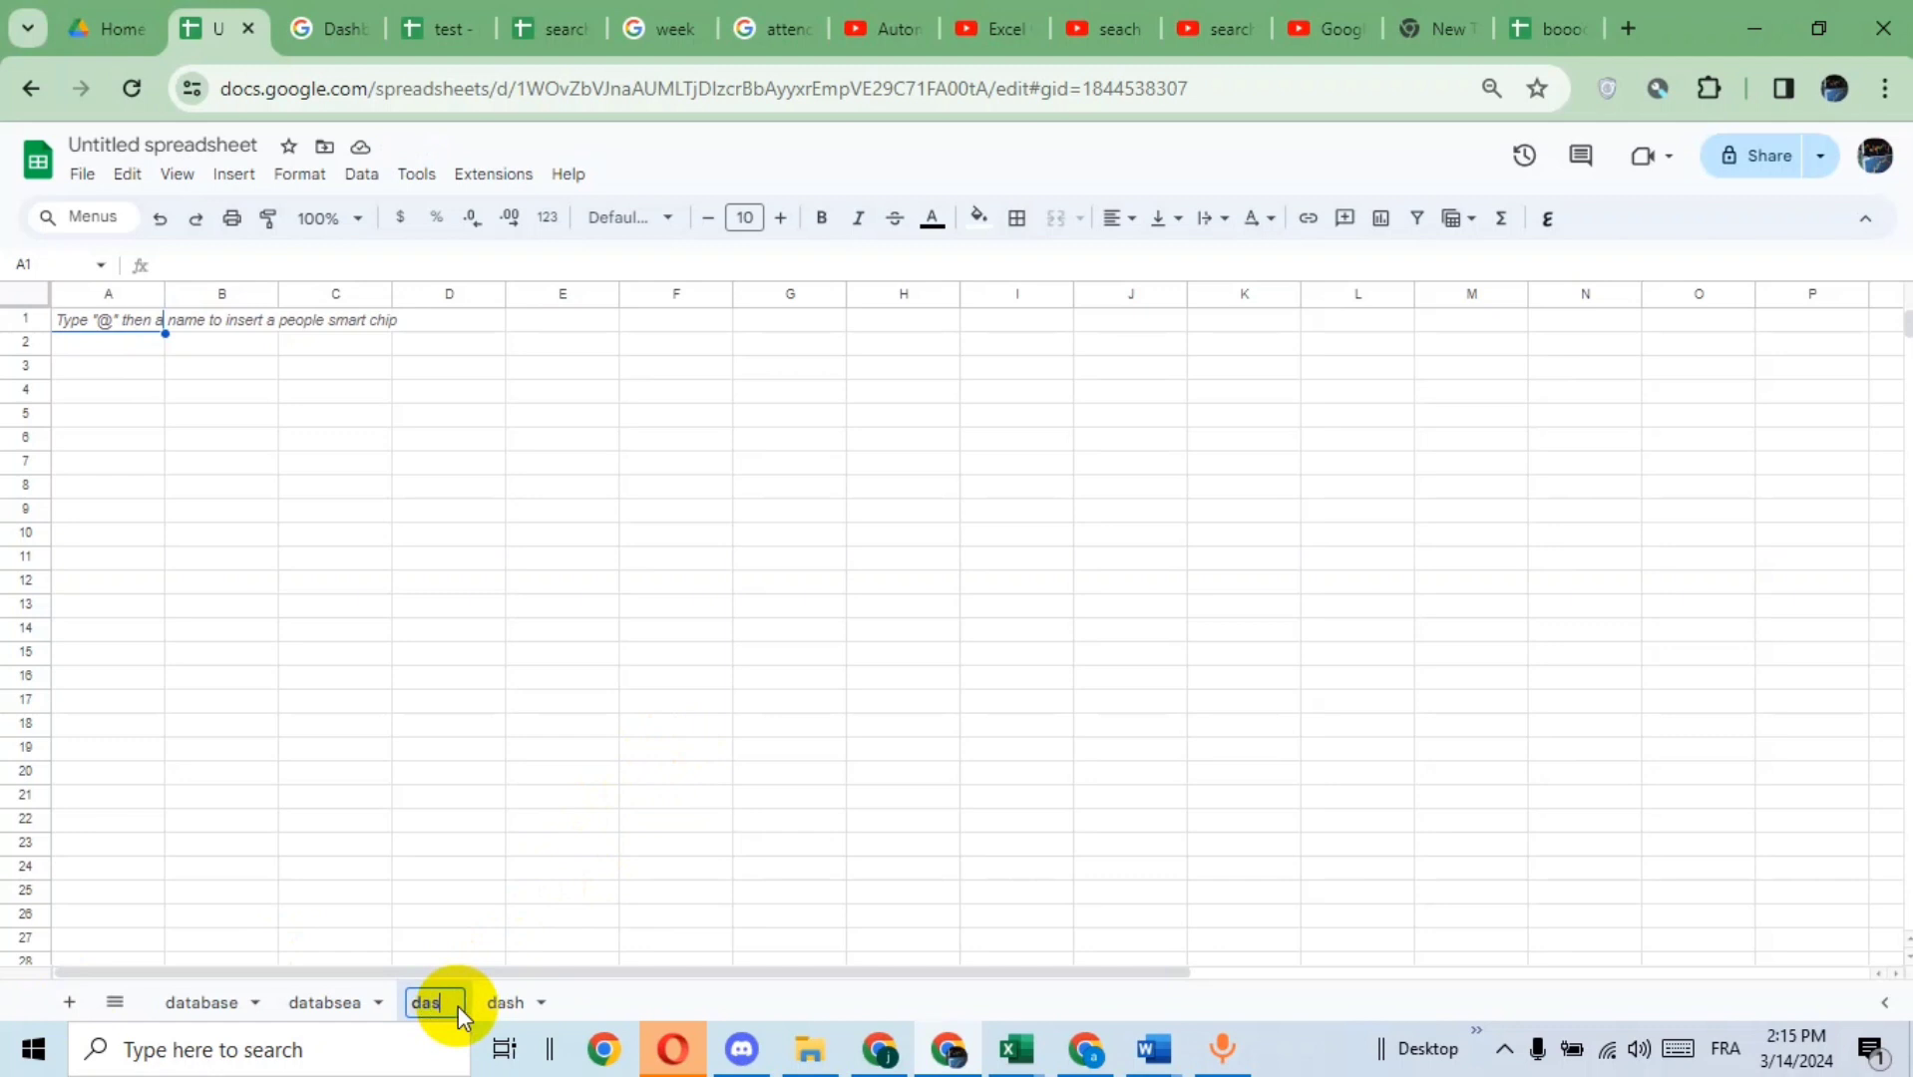
text(h2)
click(510, 609)
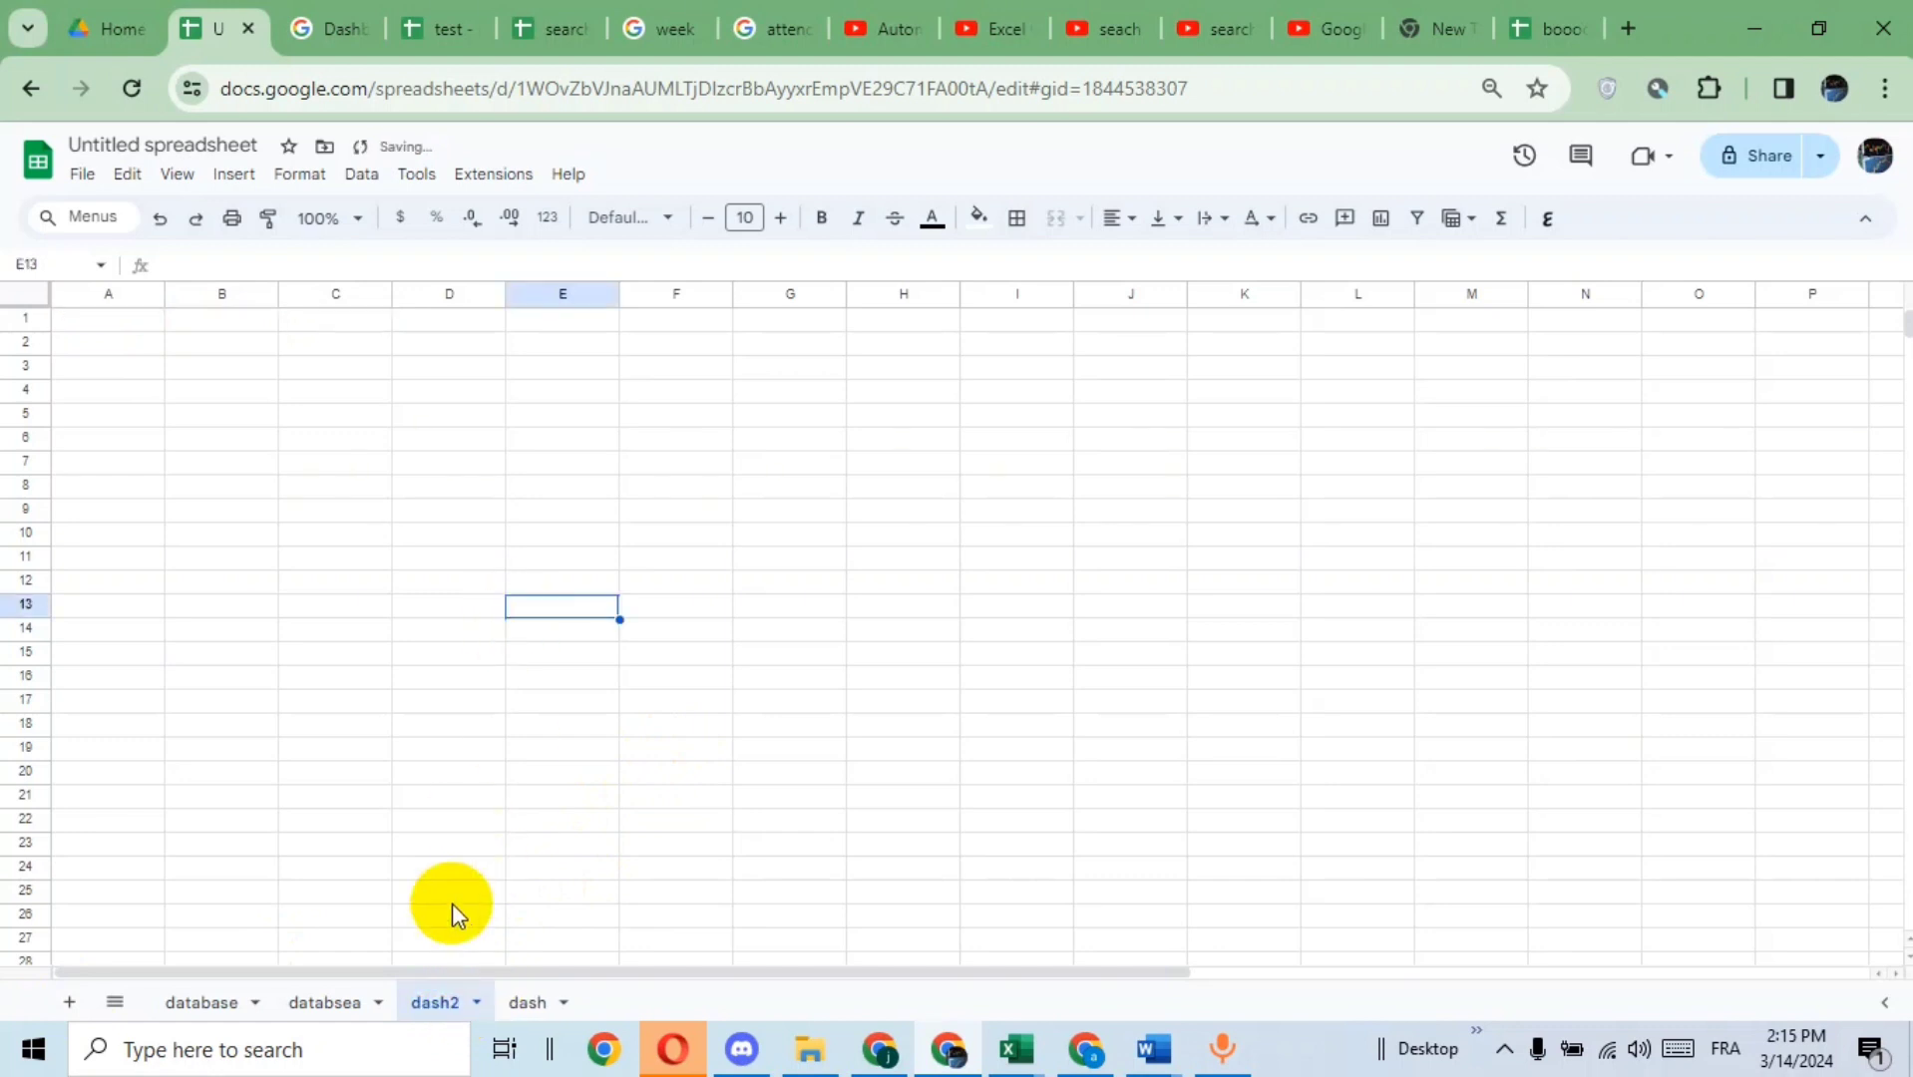
- Copy the Employee Attendance Sheet block B3:K11 from the dash sheet
click(528, 1003)
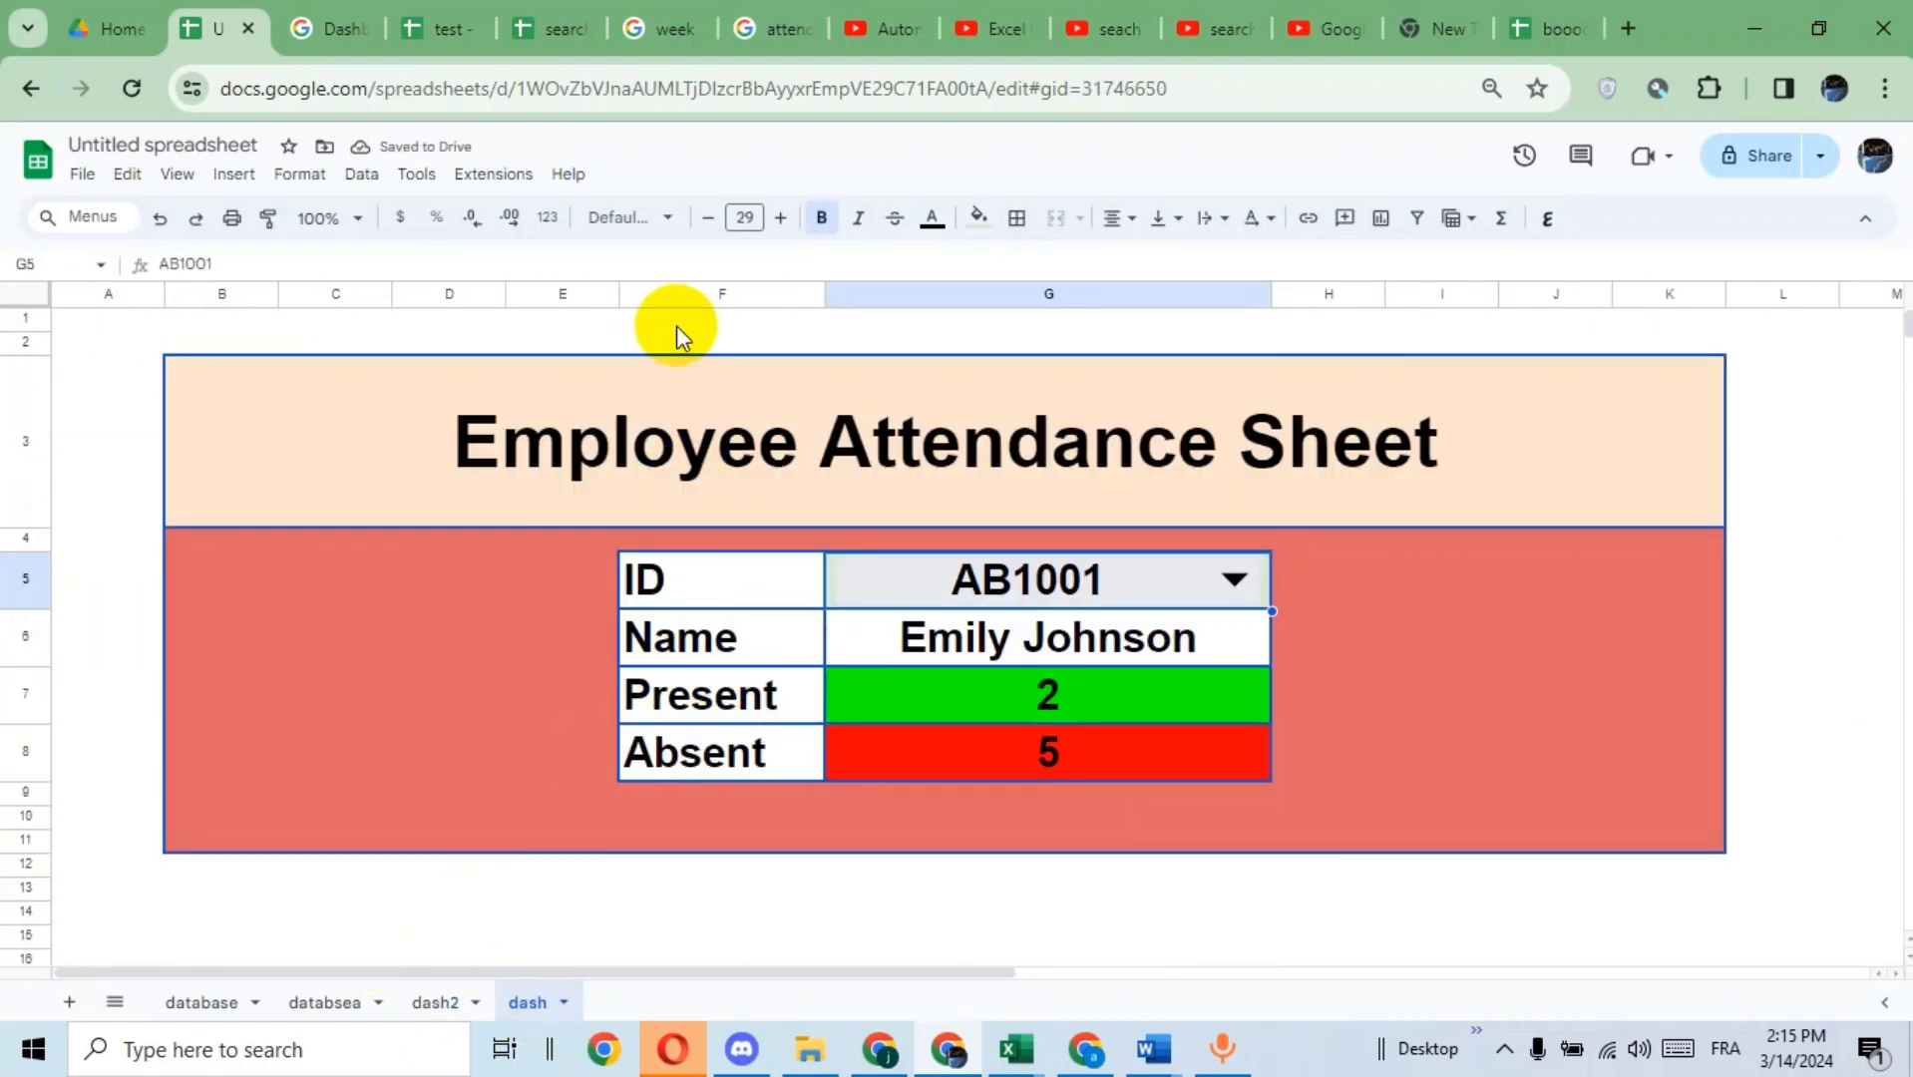
click(370, 421)
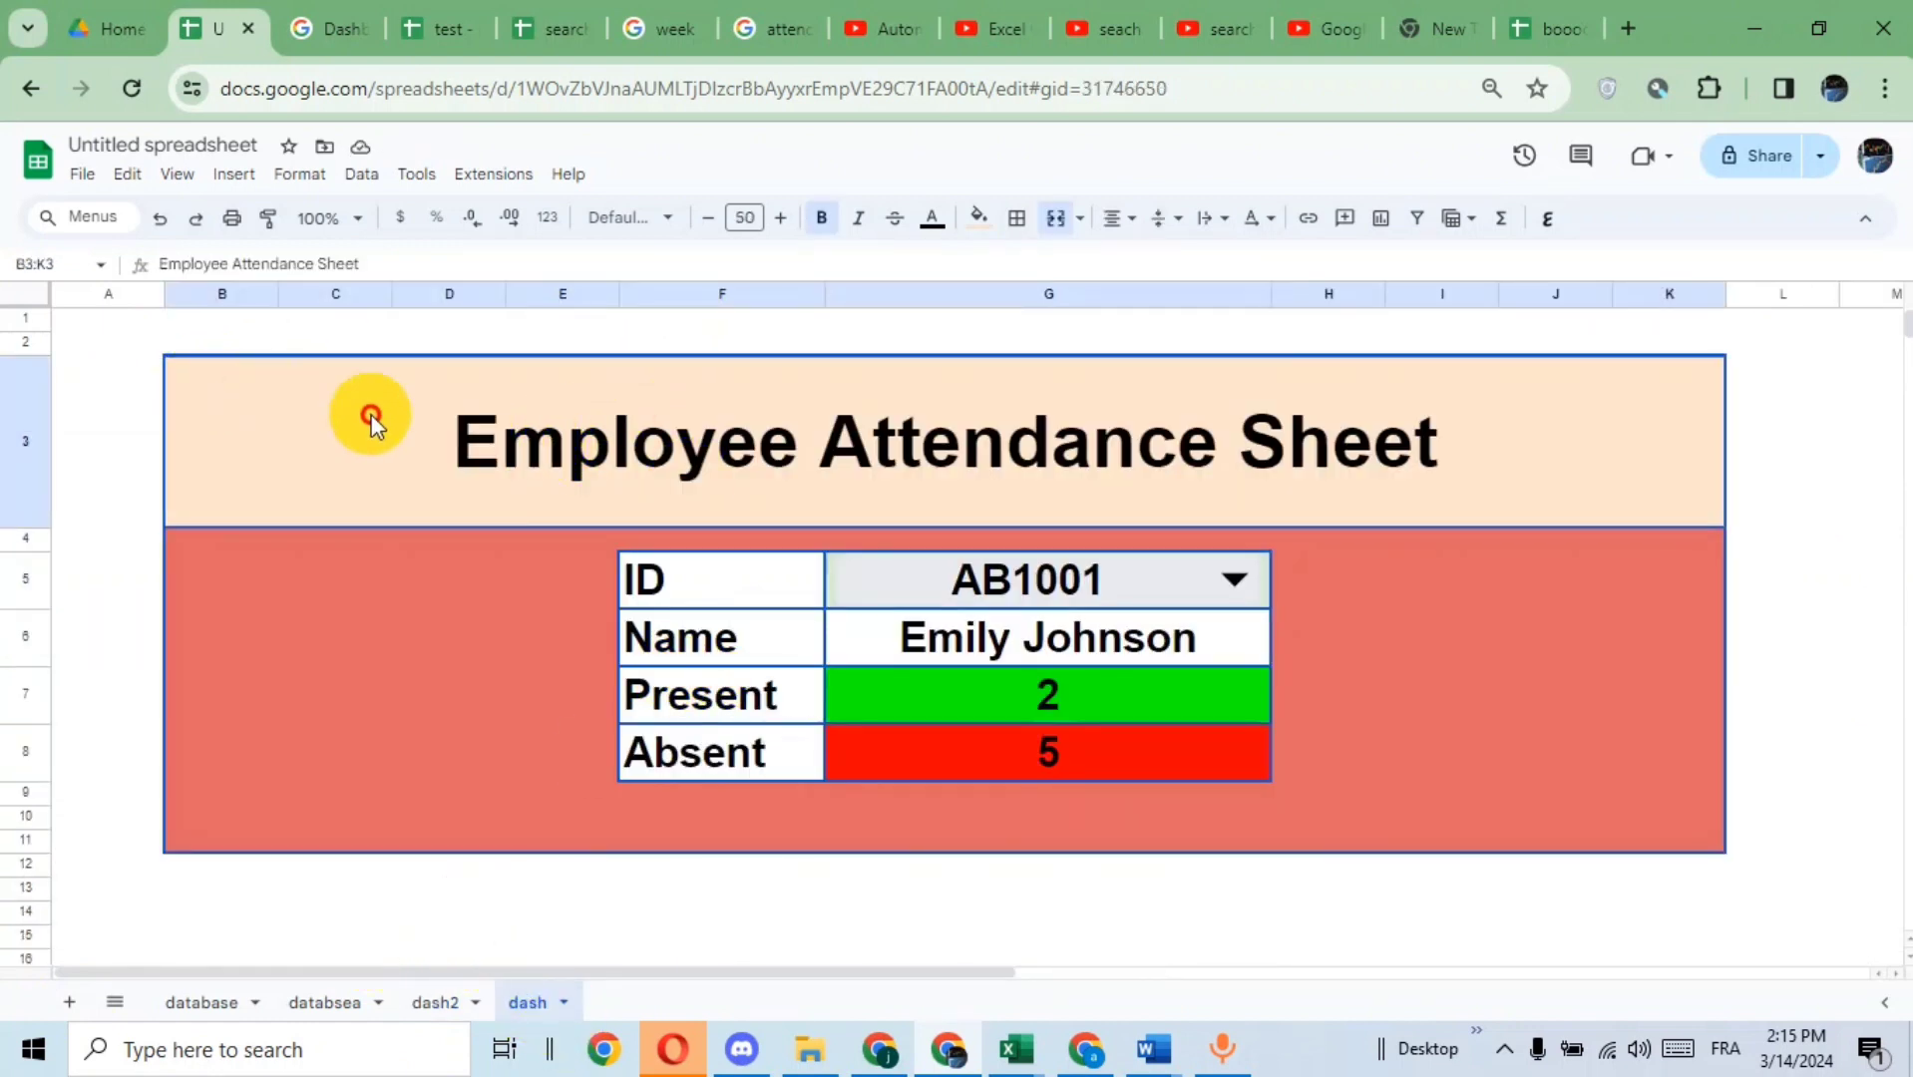
drag(370, 421, 1500, 836)
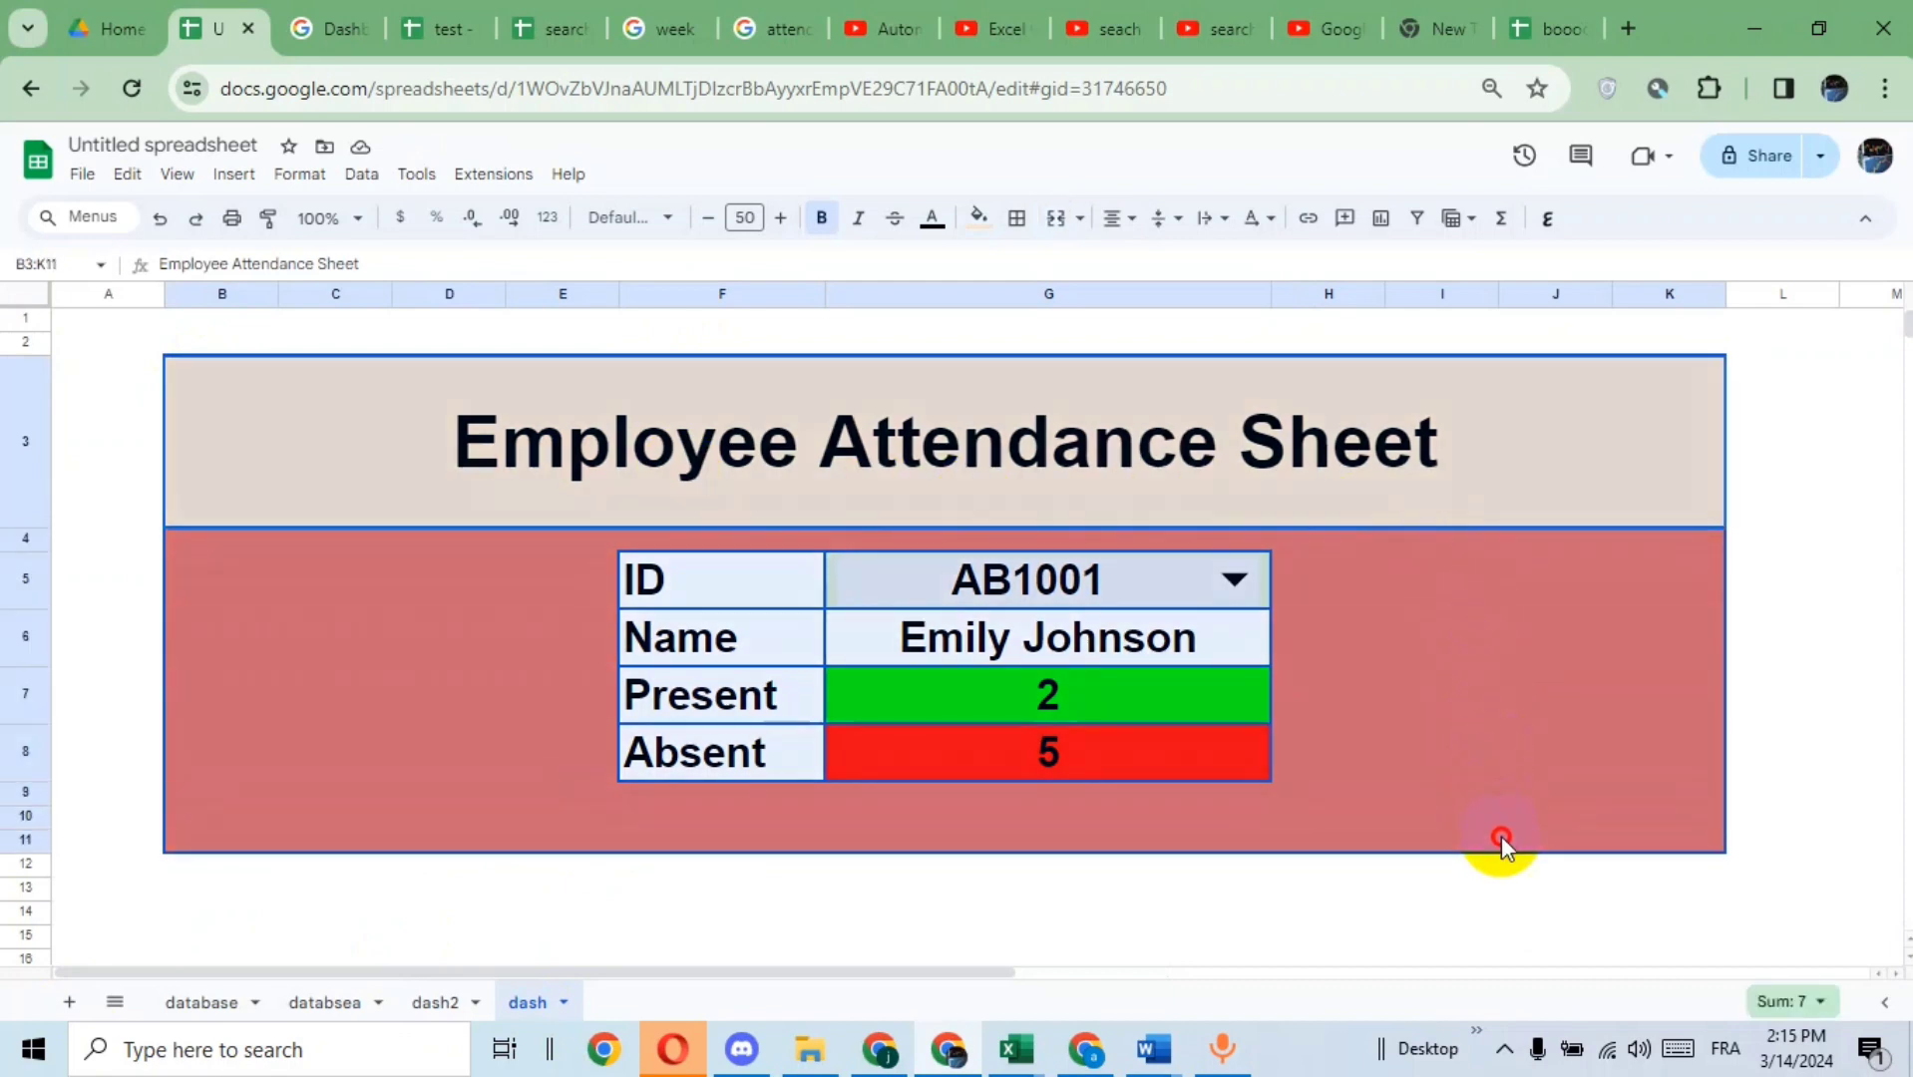
right_click(399, 399)
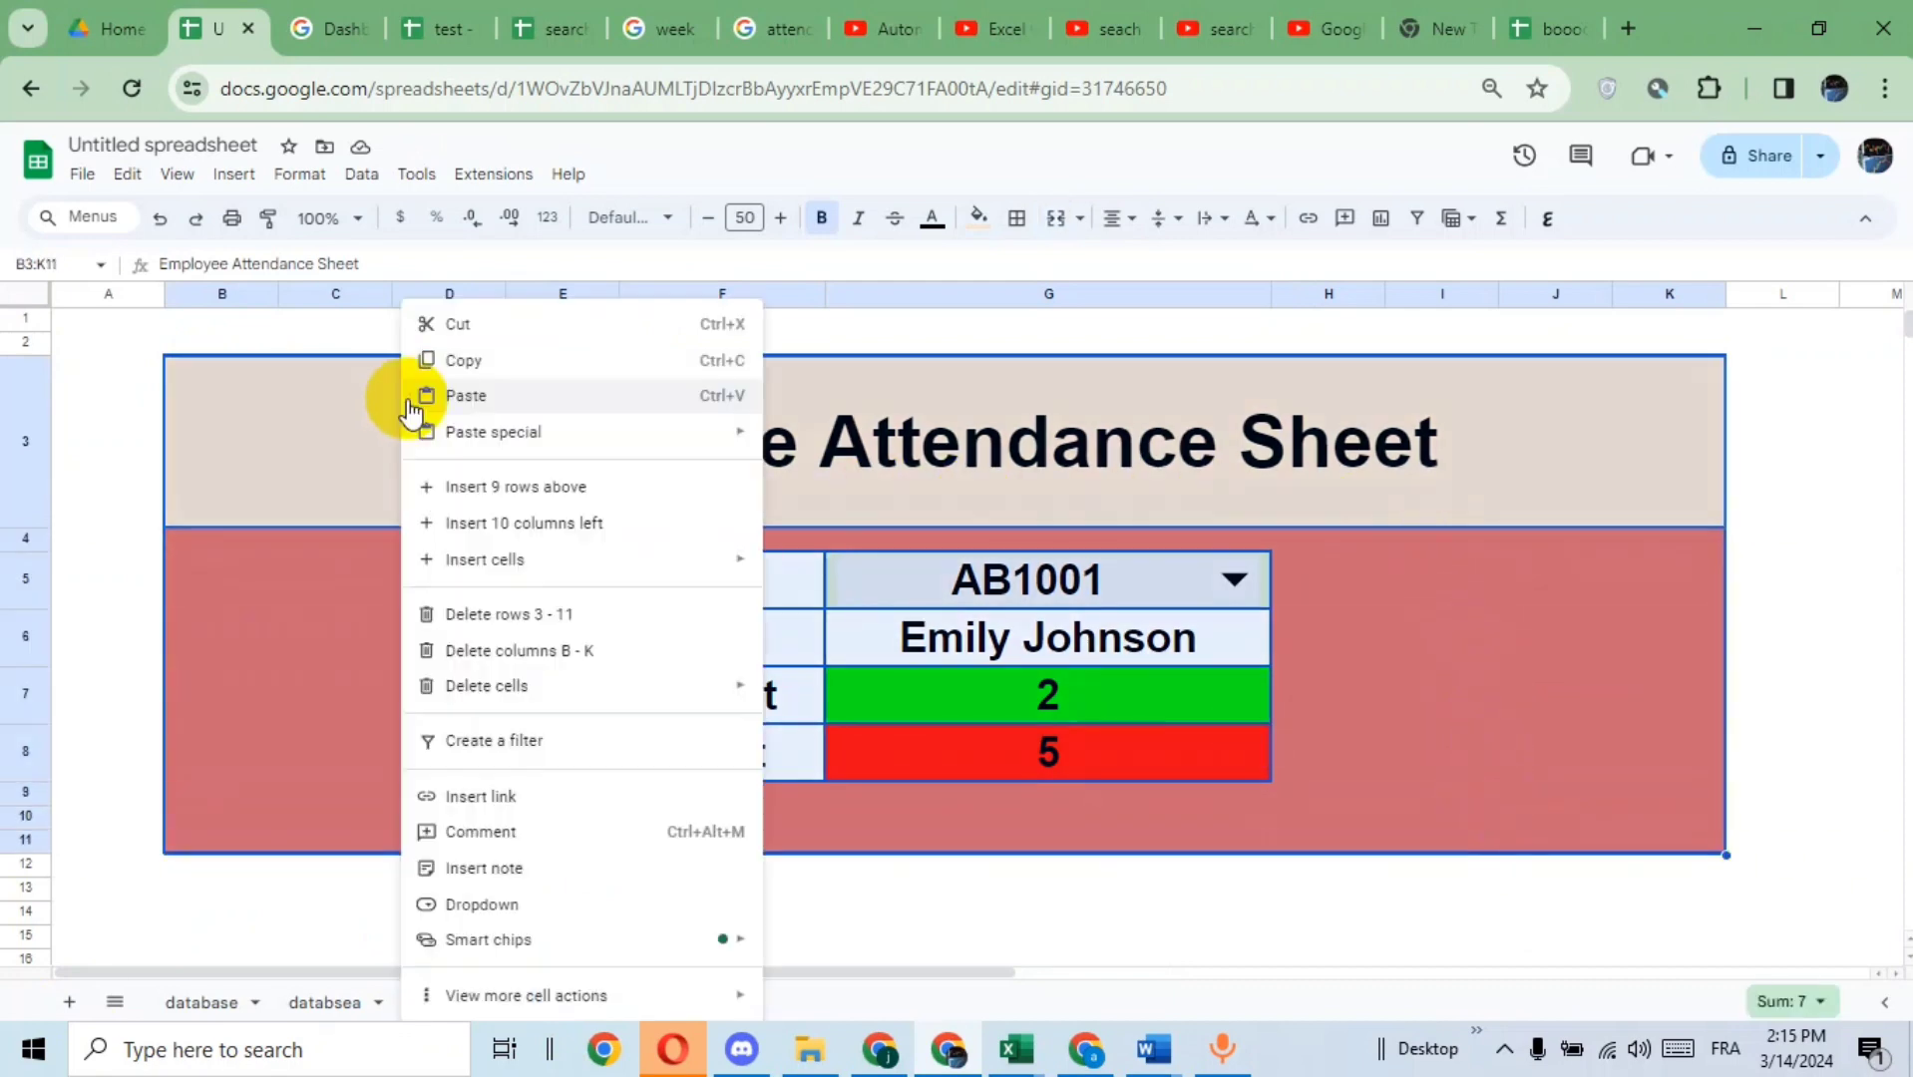
click(491, 361)
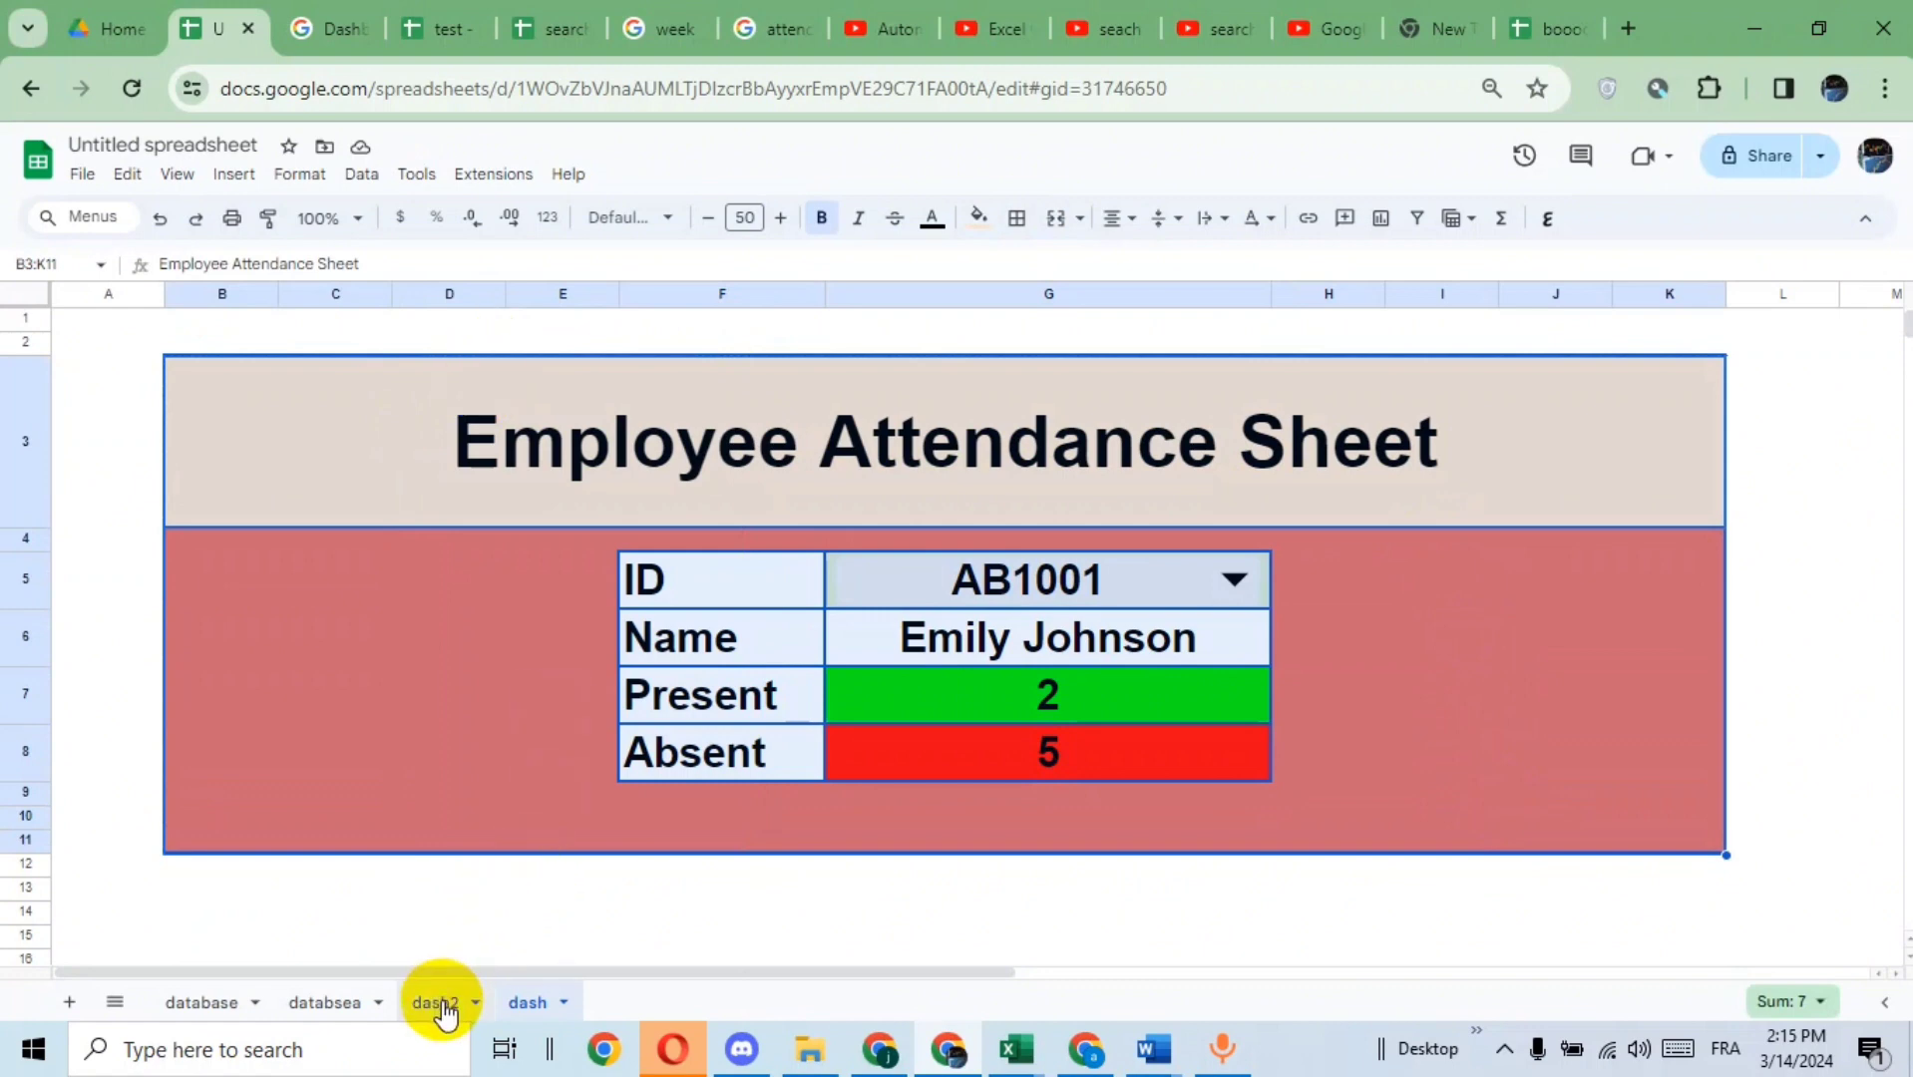
- Paste the copied block at B3 of the dash2 sheet and widen columns F and G to fit their contents
click(441, 1002)
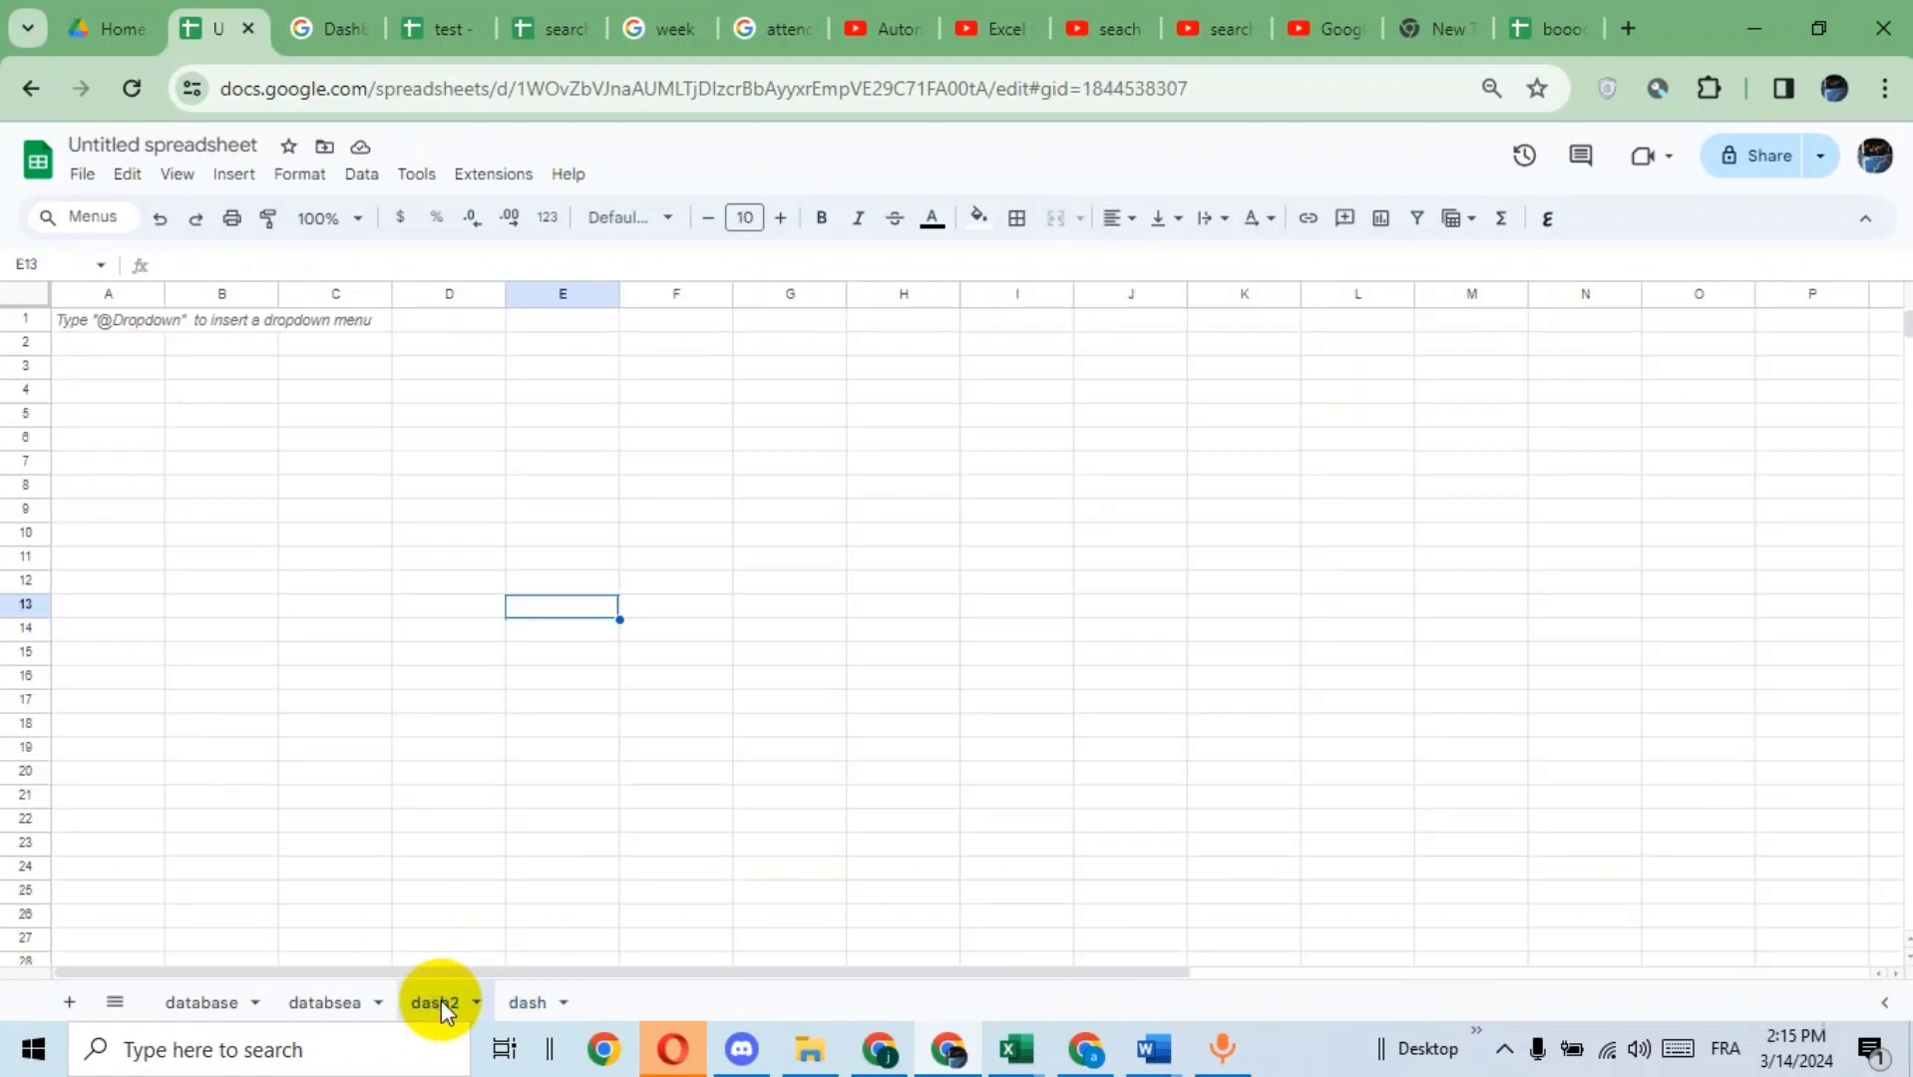
click(256, 369)
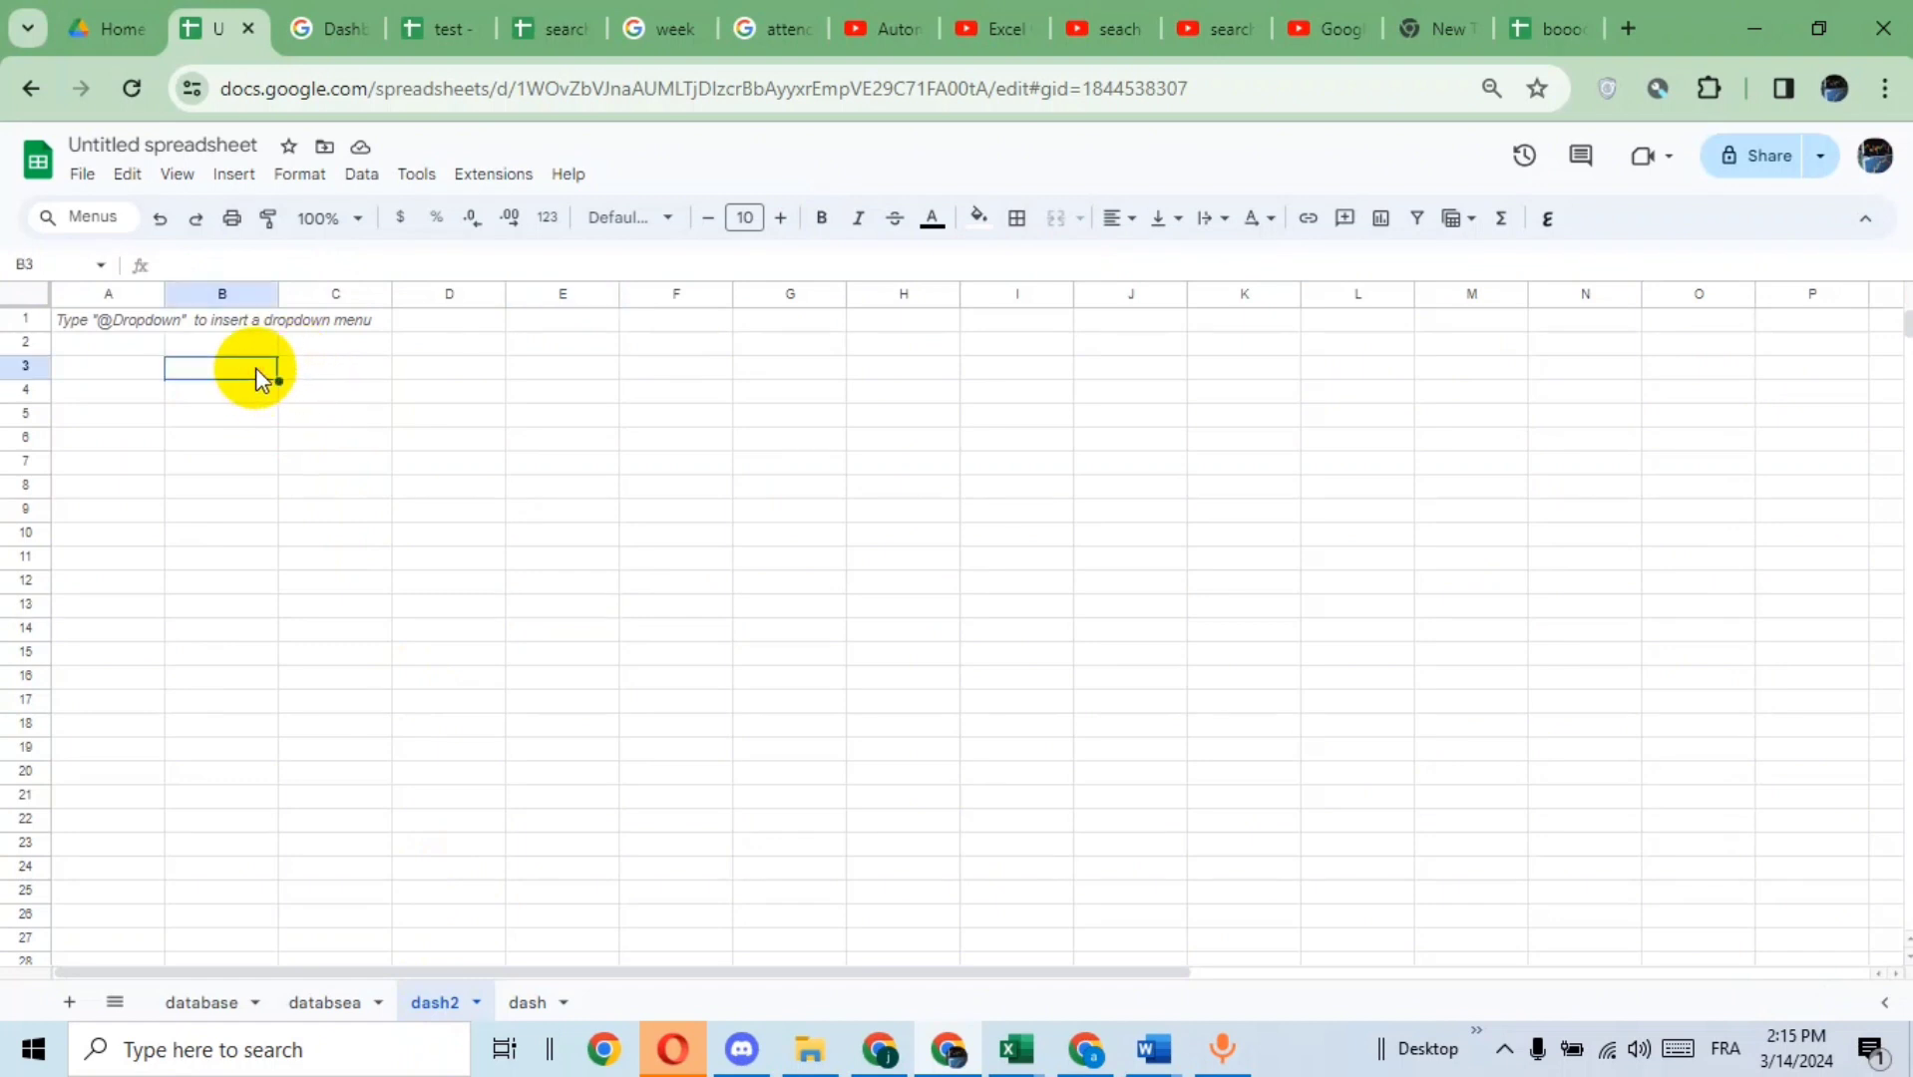
key(ctrl+v)
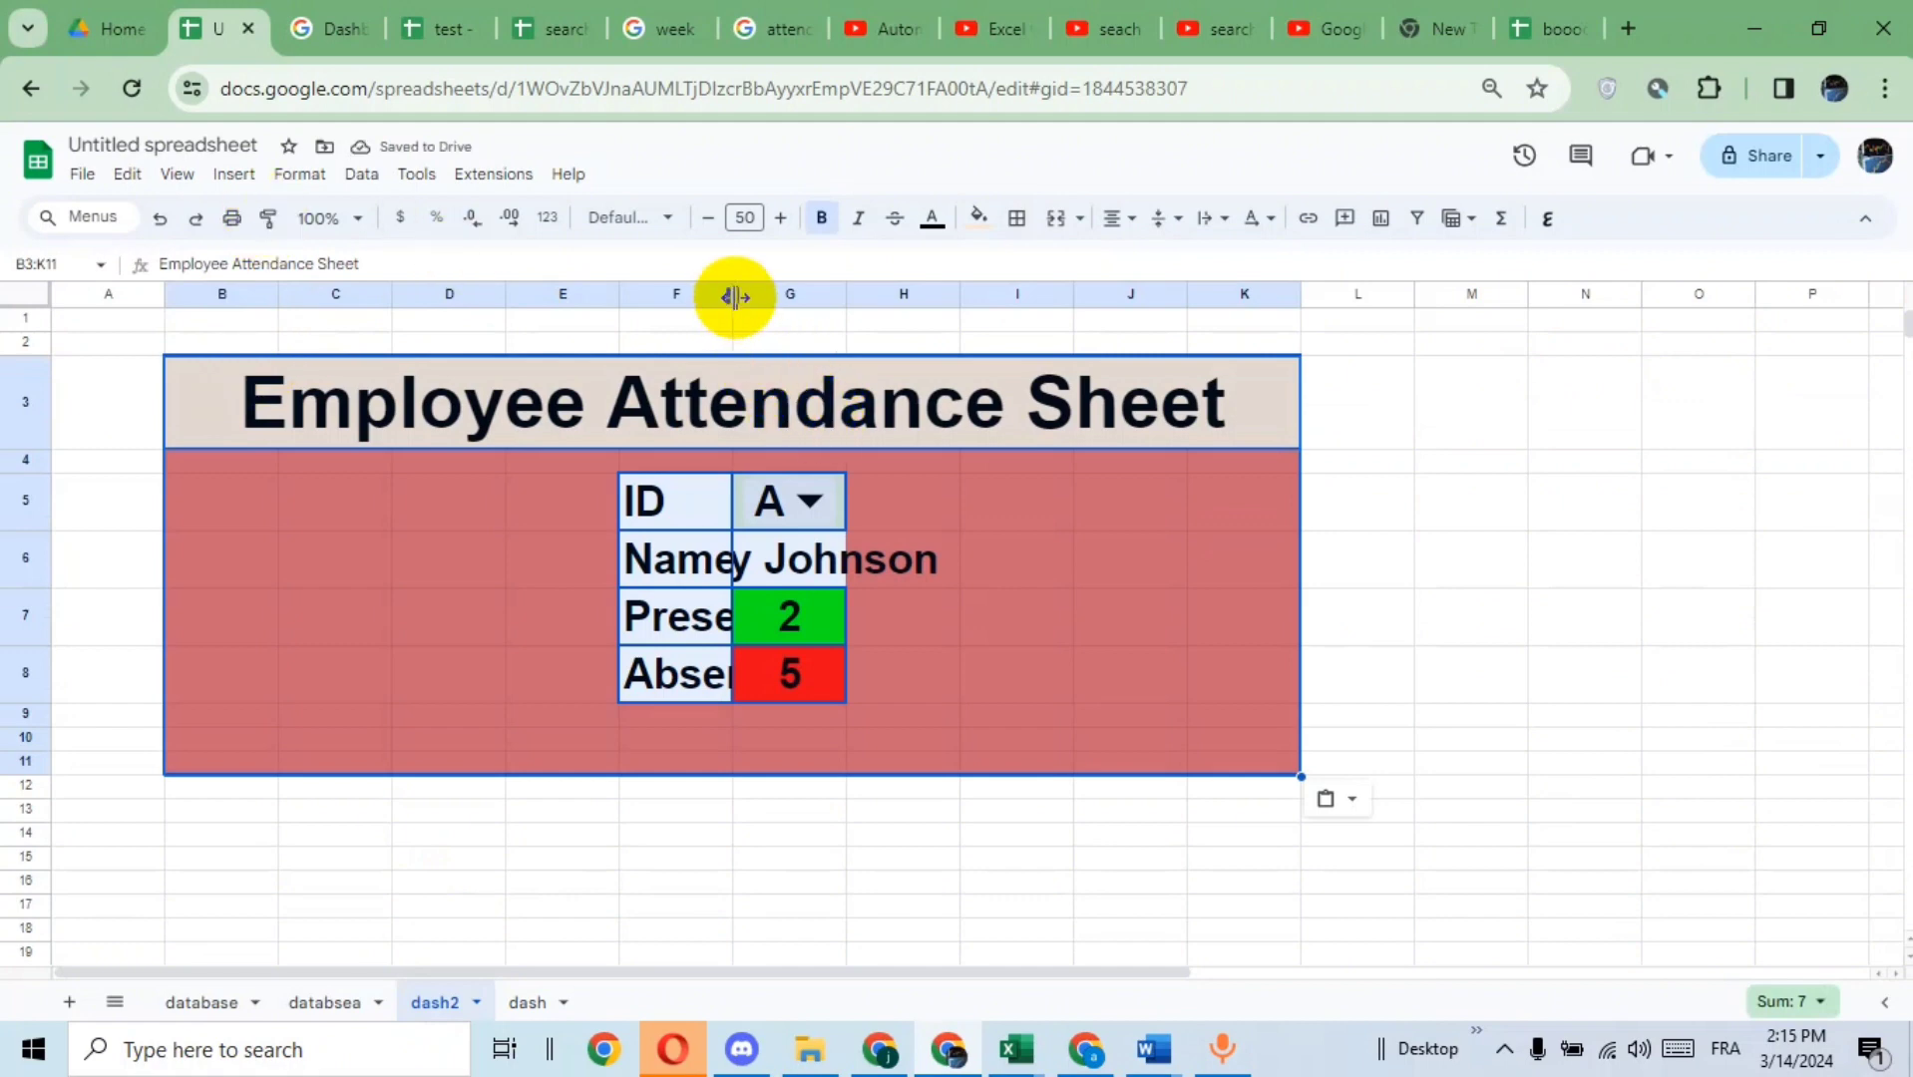
drag(735, 297, 1189, 304)
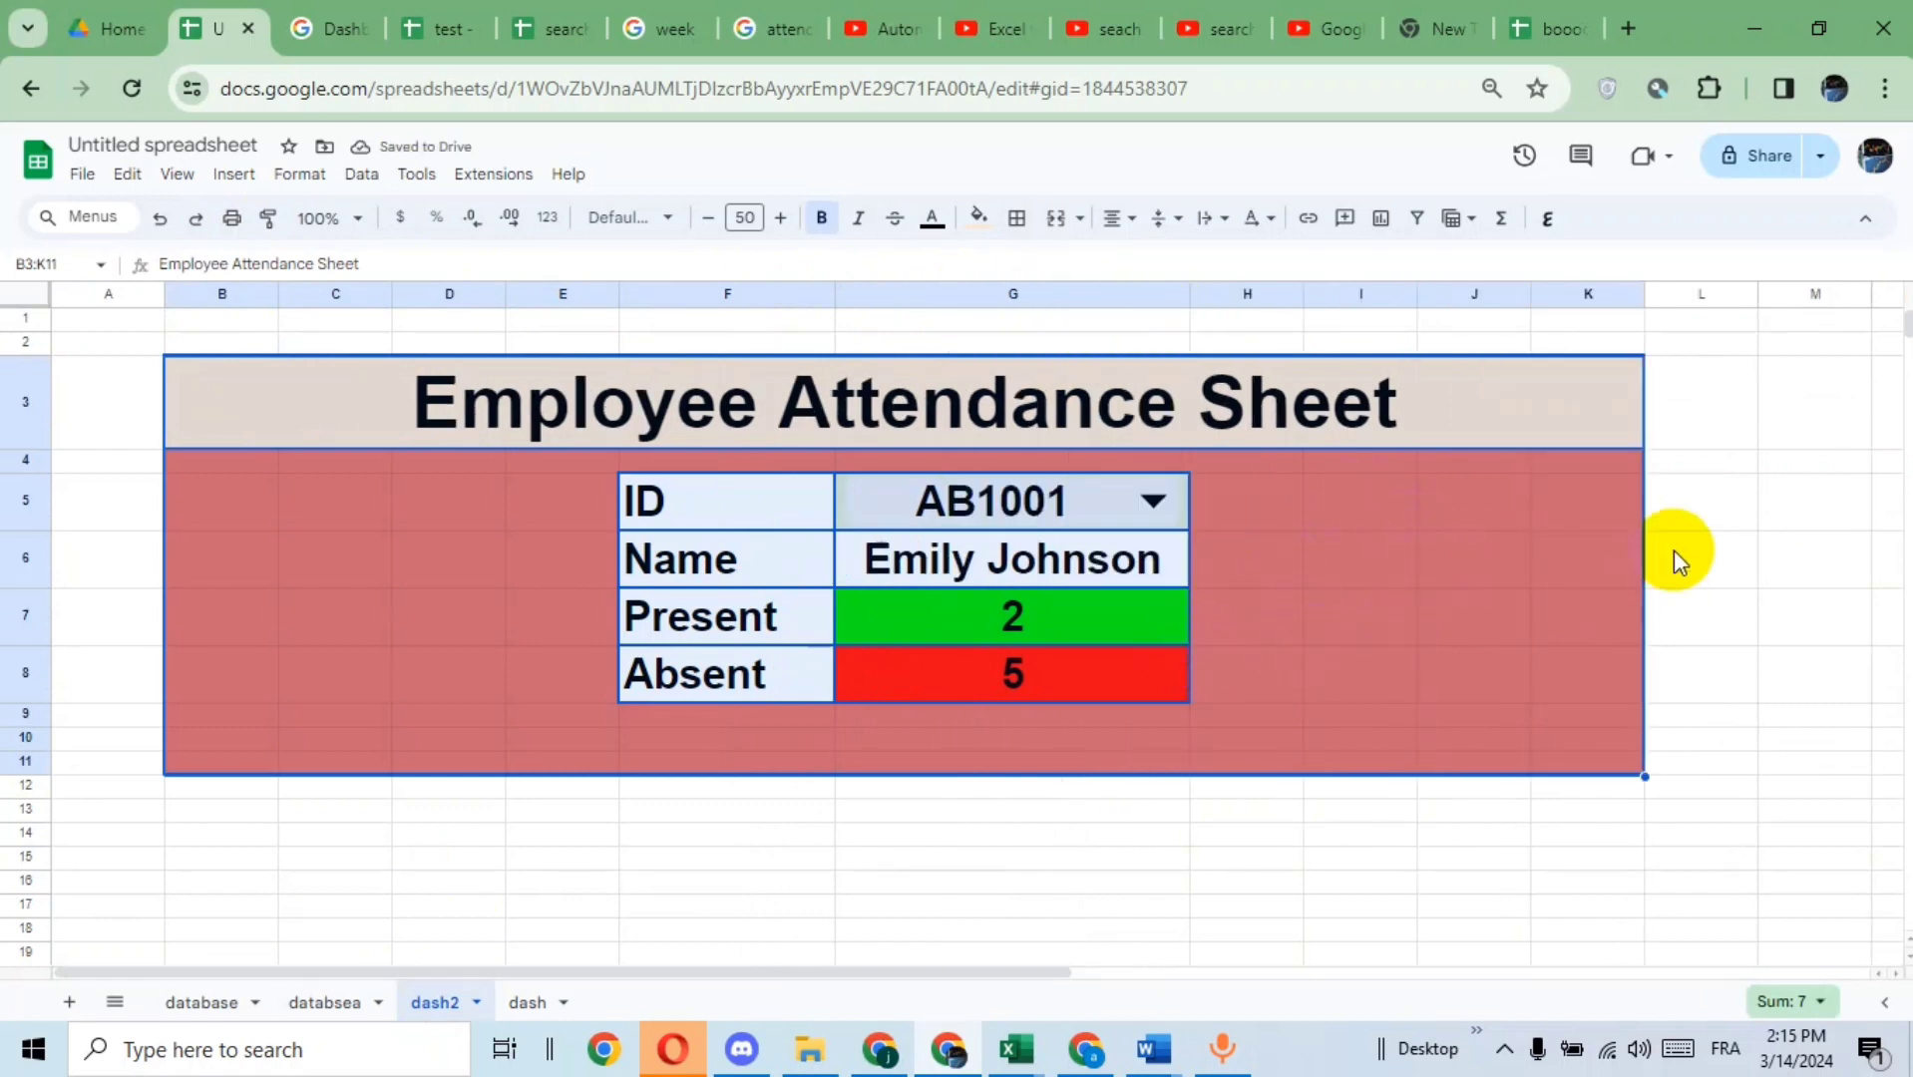
click(1739, 526)
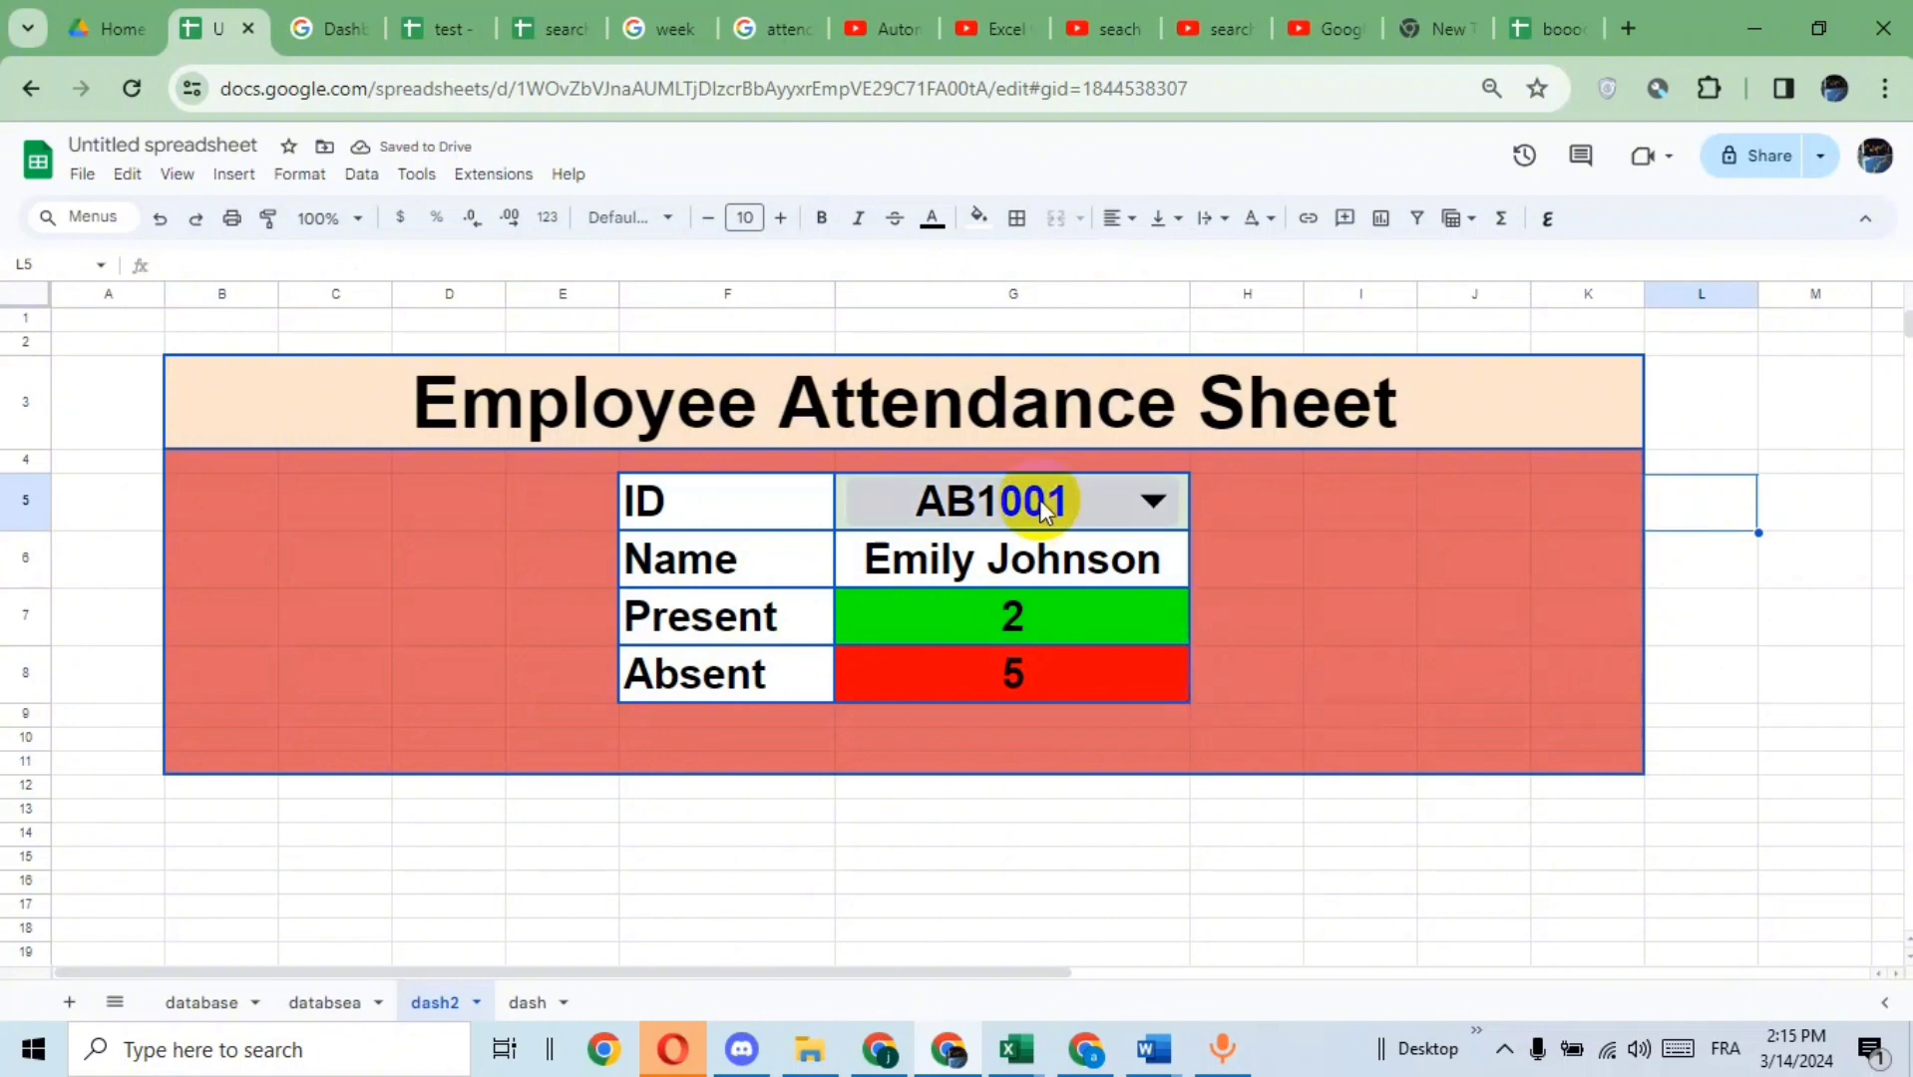
- Clear the ID, Name, Present and Absent values in G5:G8 of the dash2 sheet, keeping the formatting
drag(1066, 670, 1038, 498)
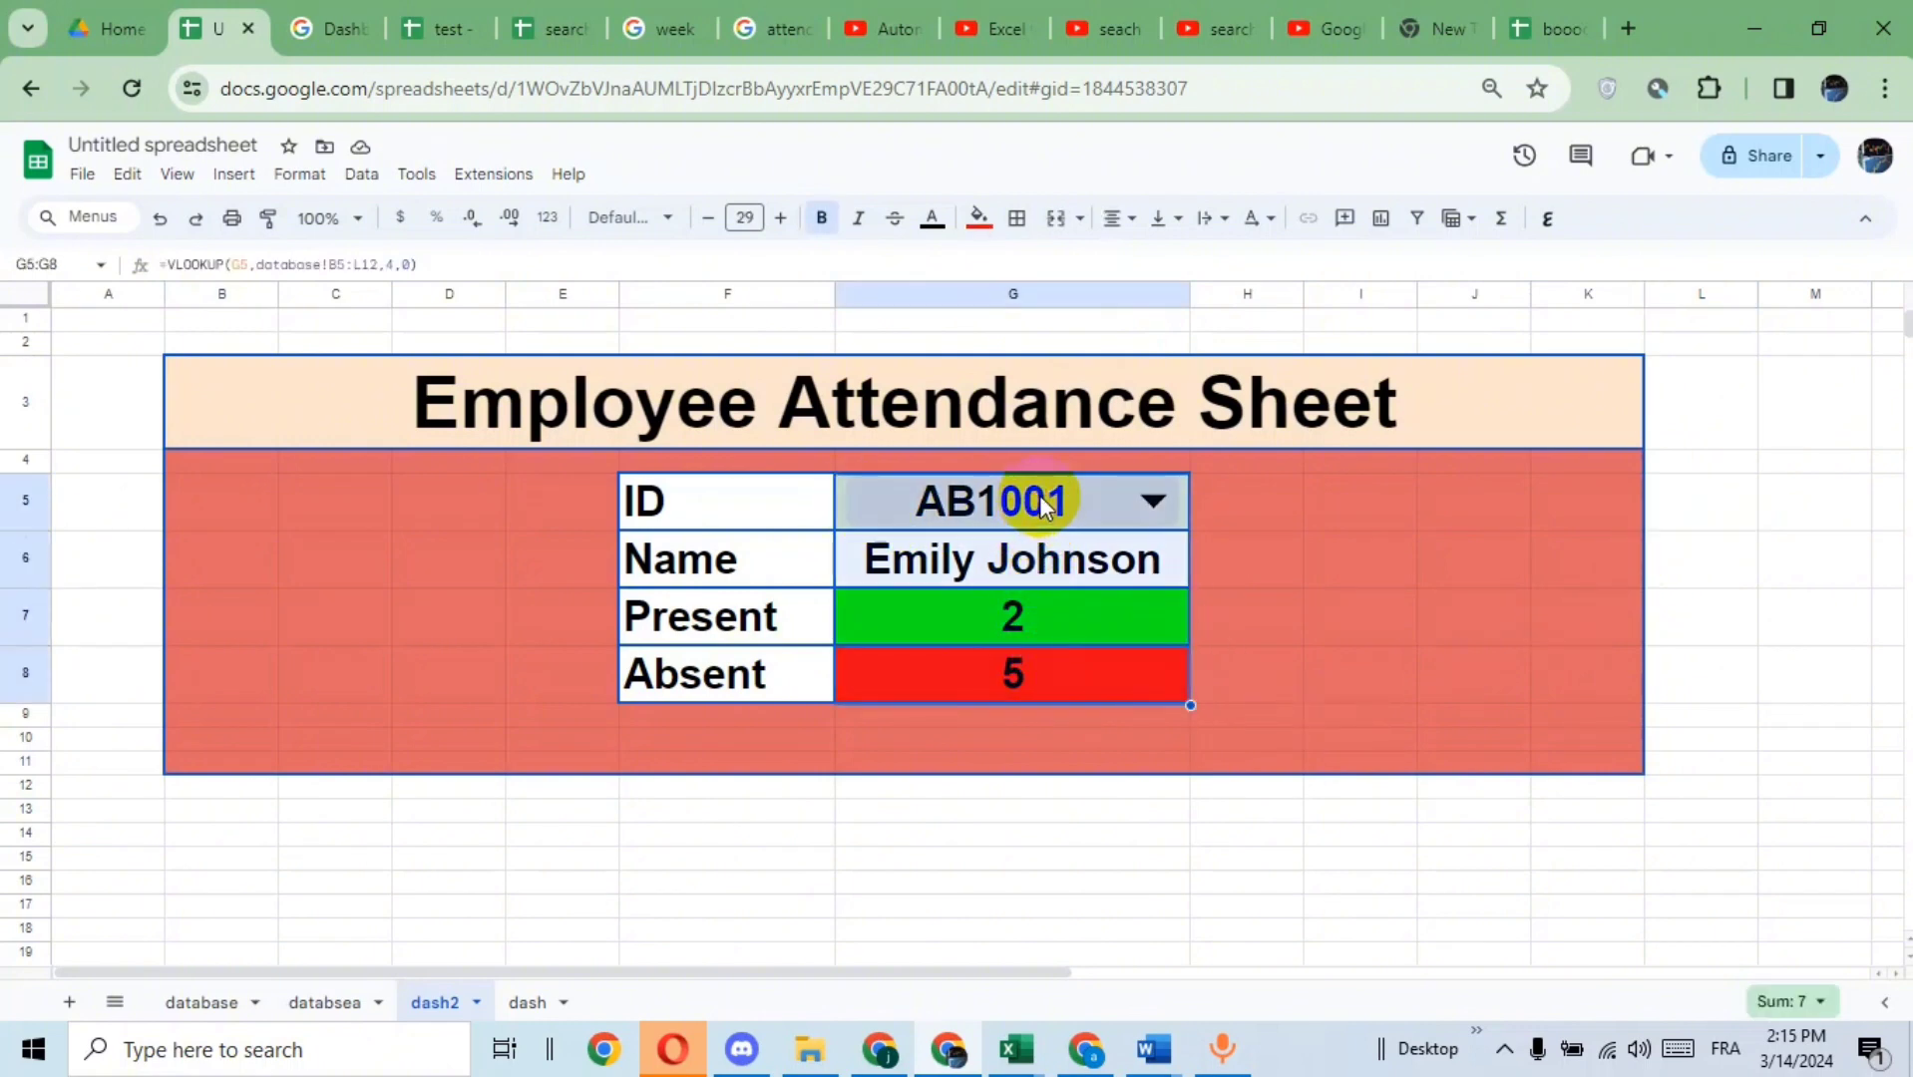
key(Delete)
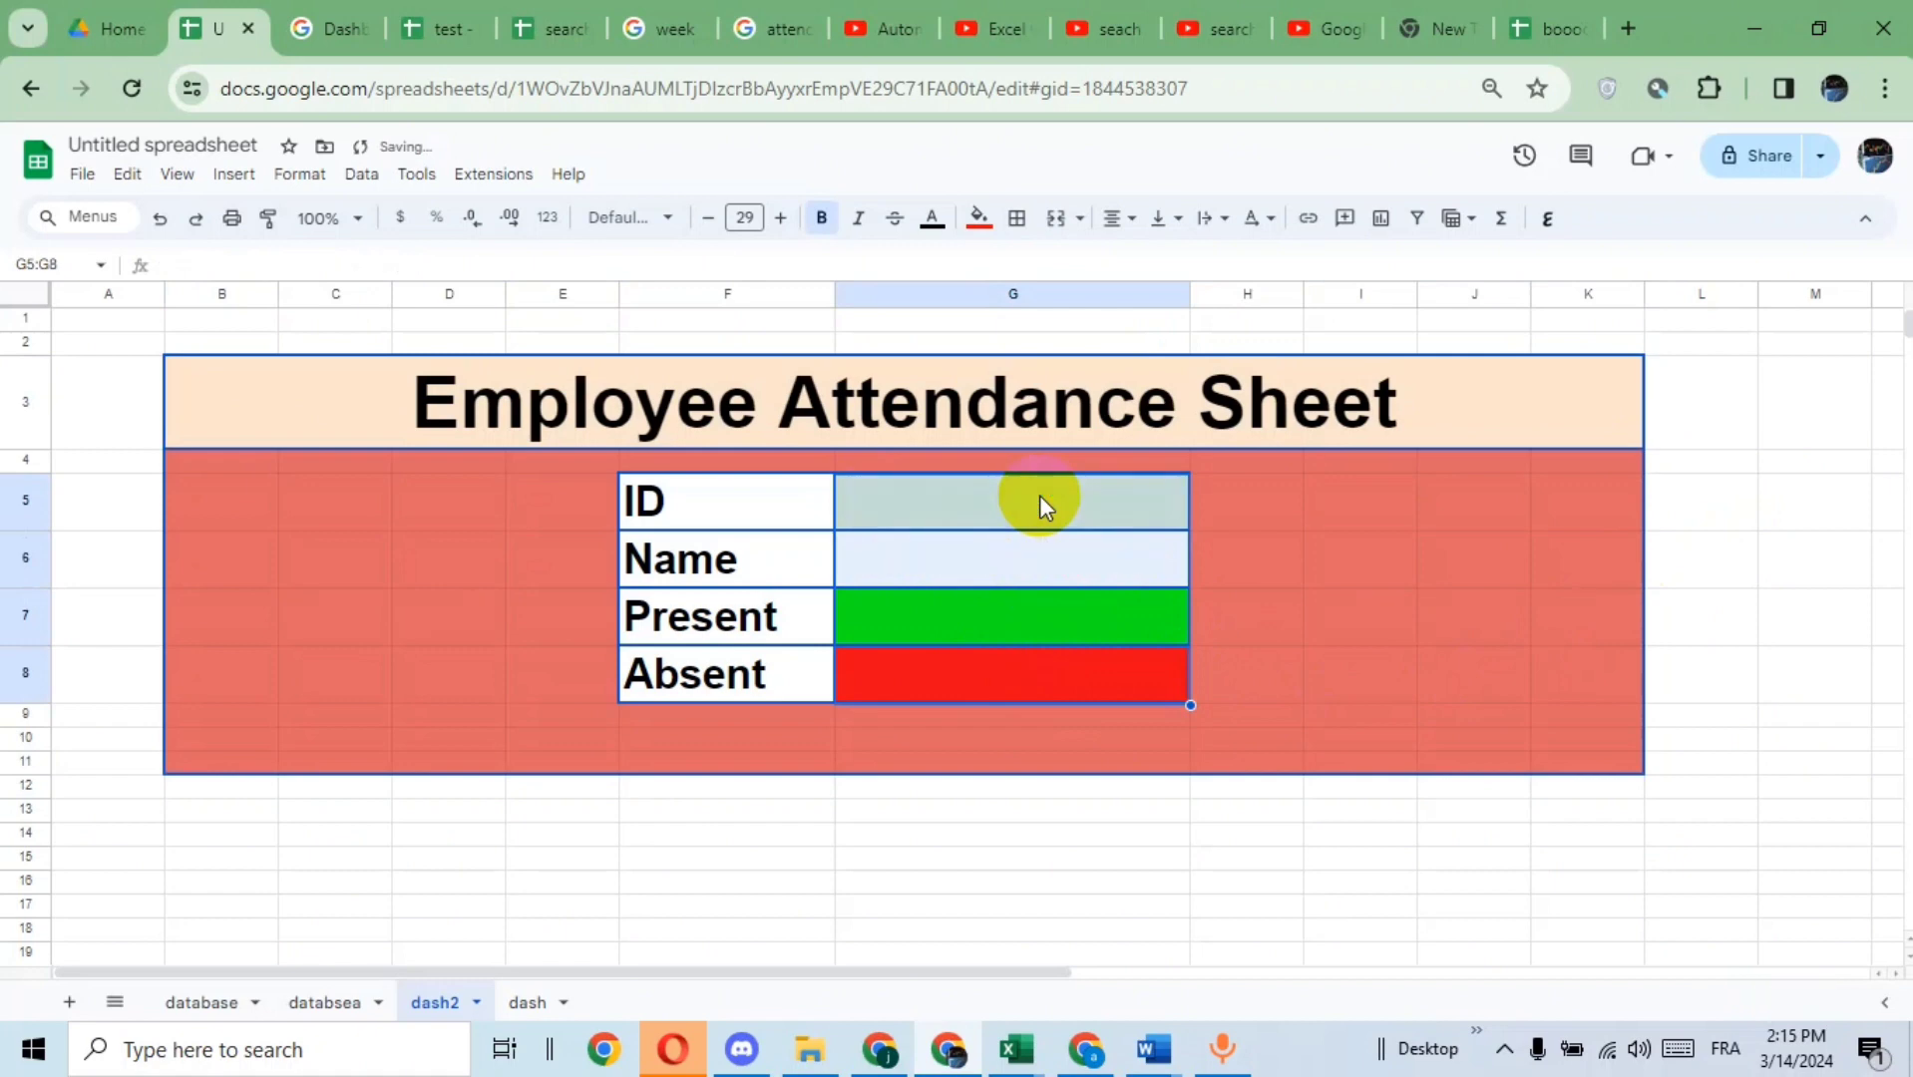
click(1247, 571)
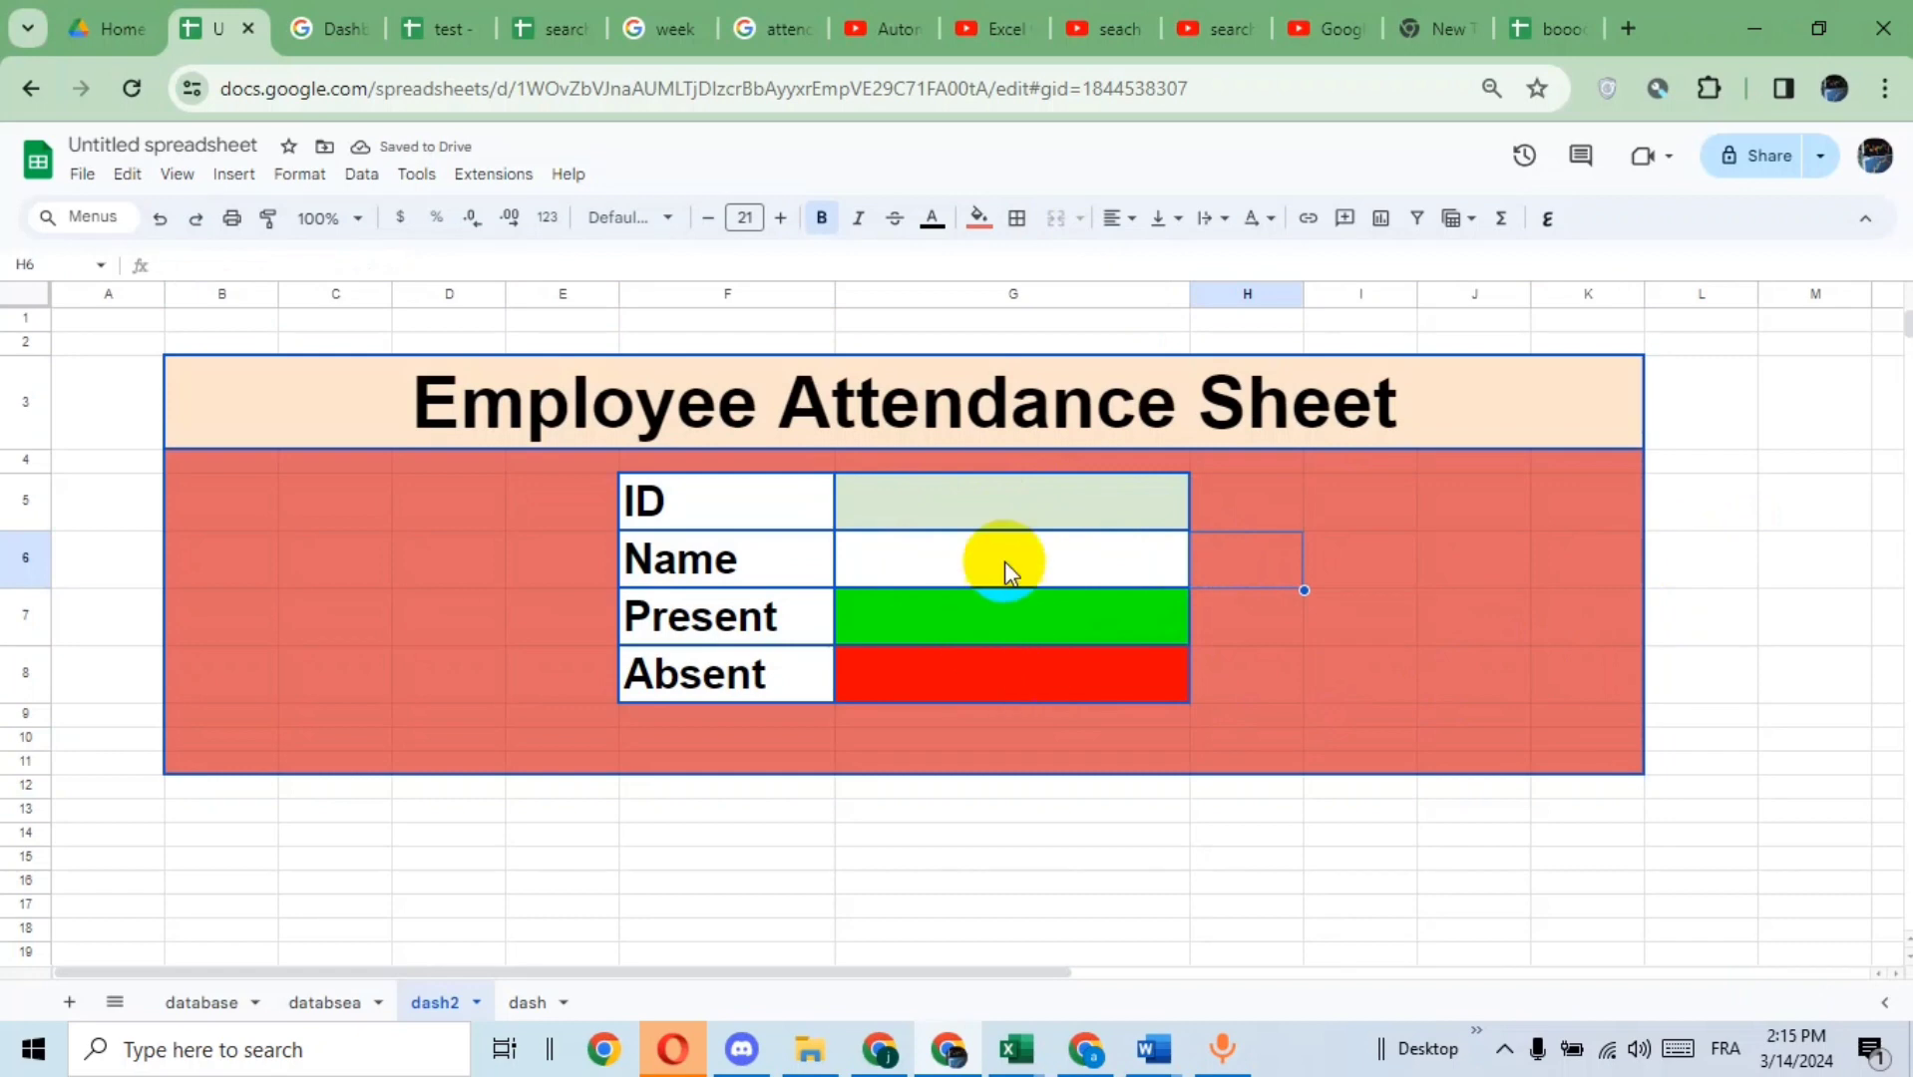
click(1107, 676)
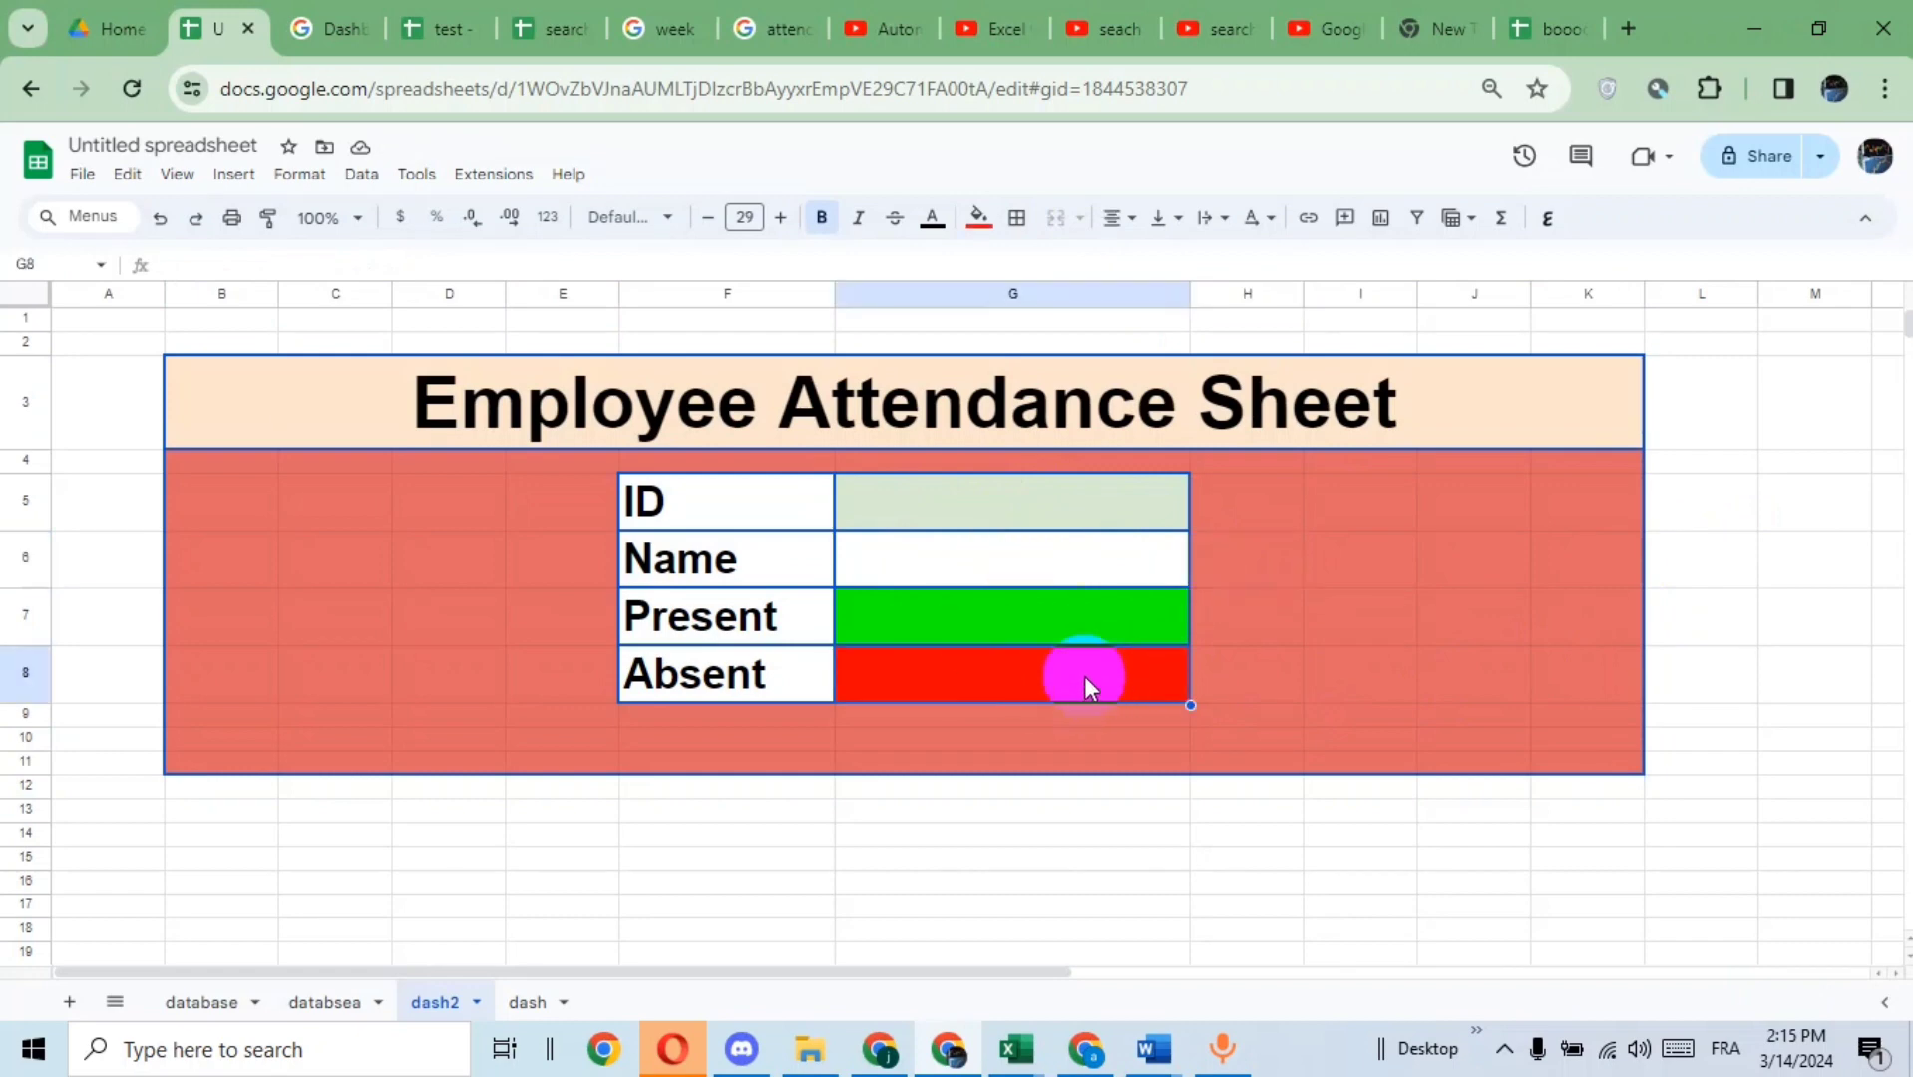
- Enter =VLOOKUP(G5,databsea!B5:L12,2,0) in the Name cell G6 of dash2 to look up the employee name by ID
click(1017, 555)
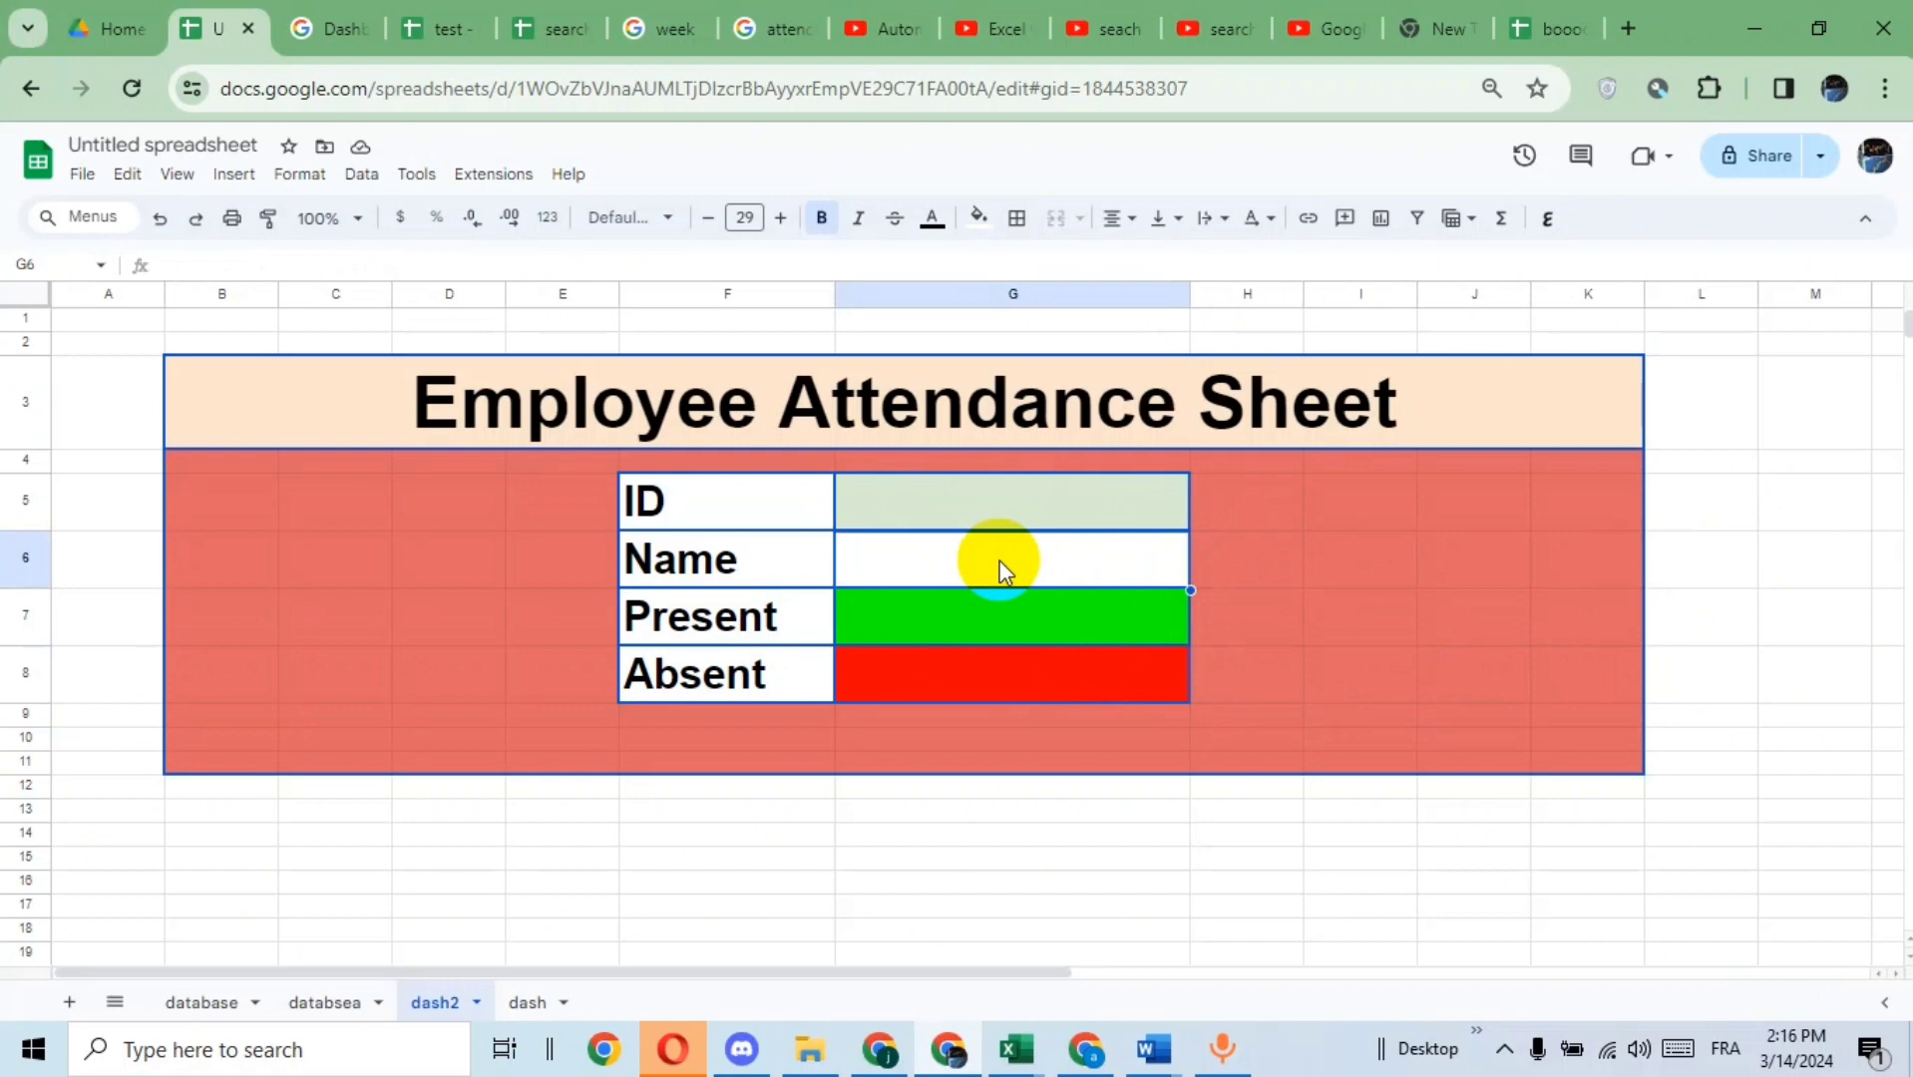
text(=)
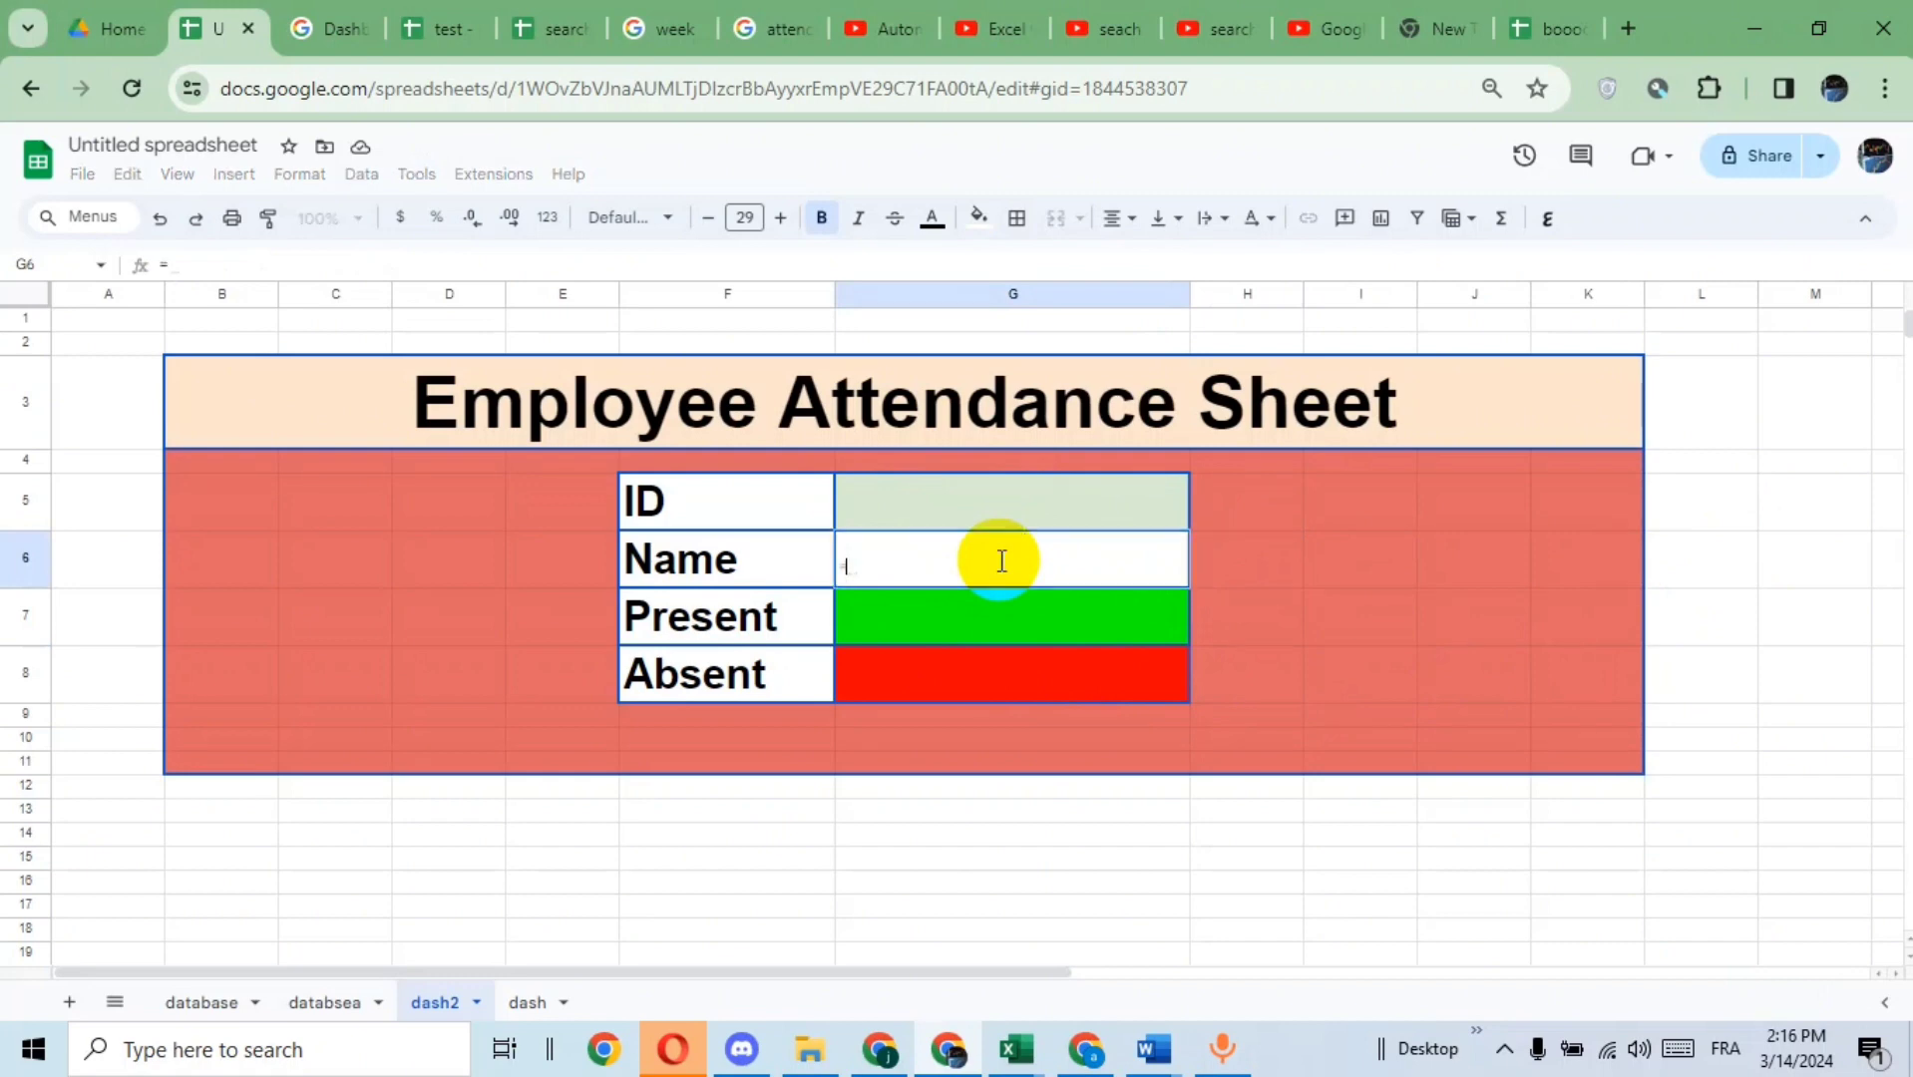
text(vl)
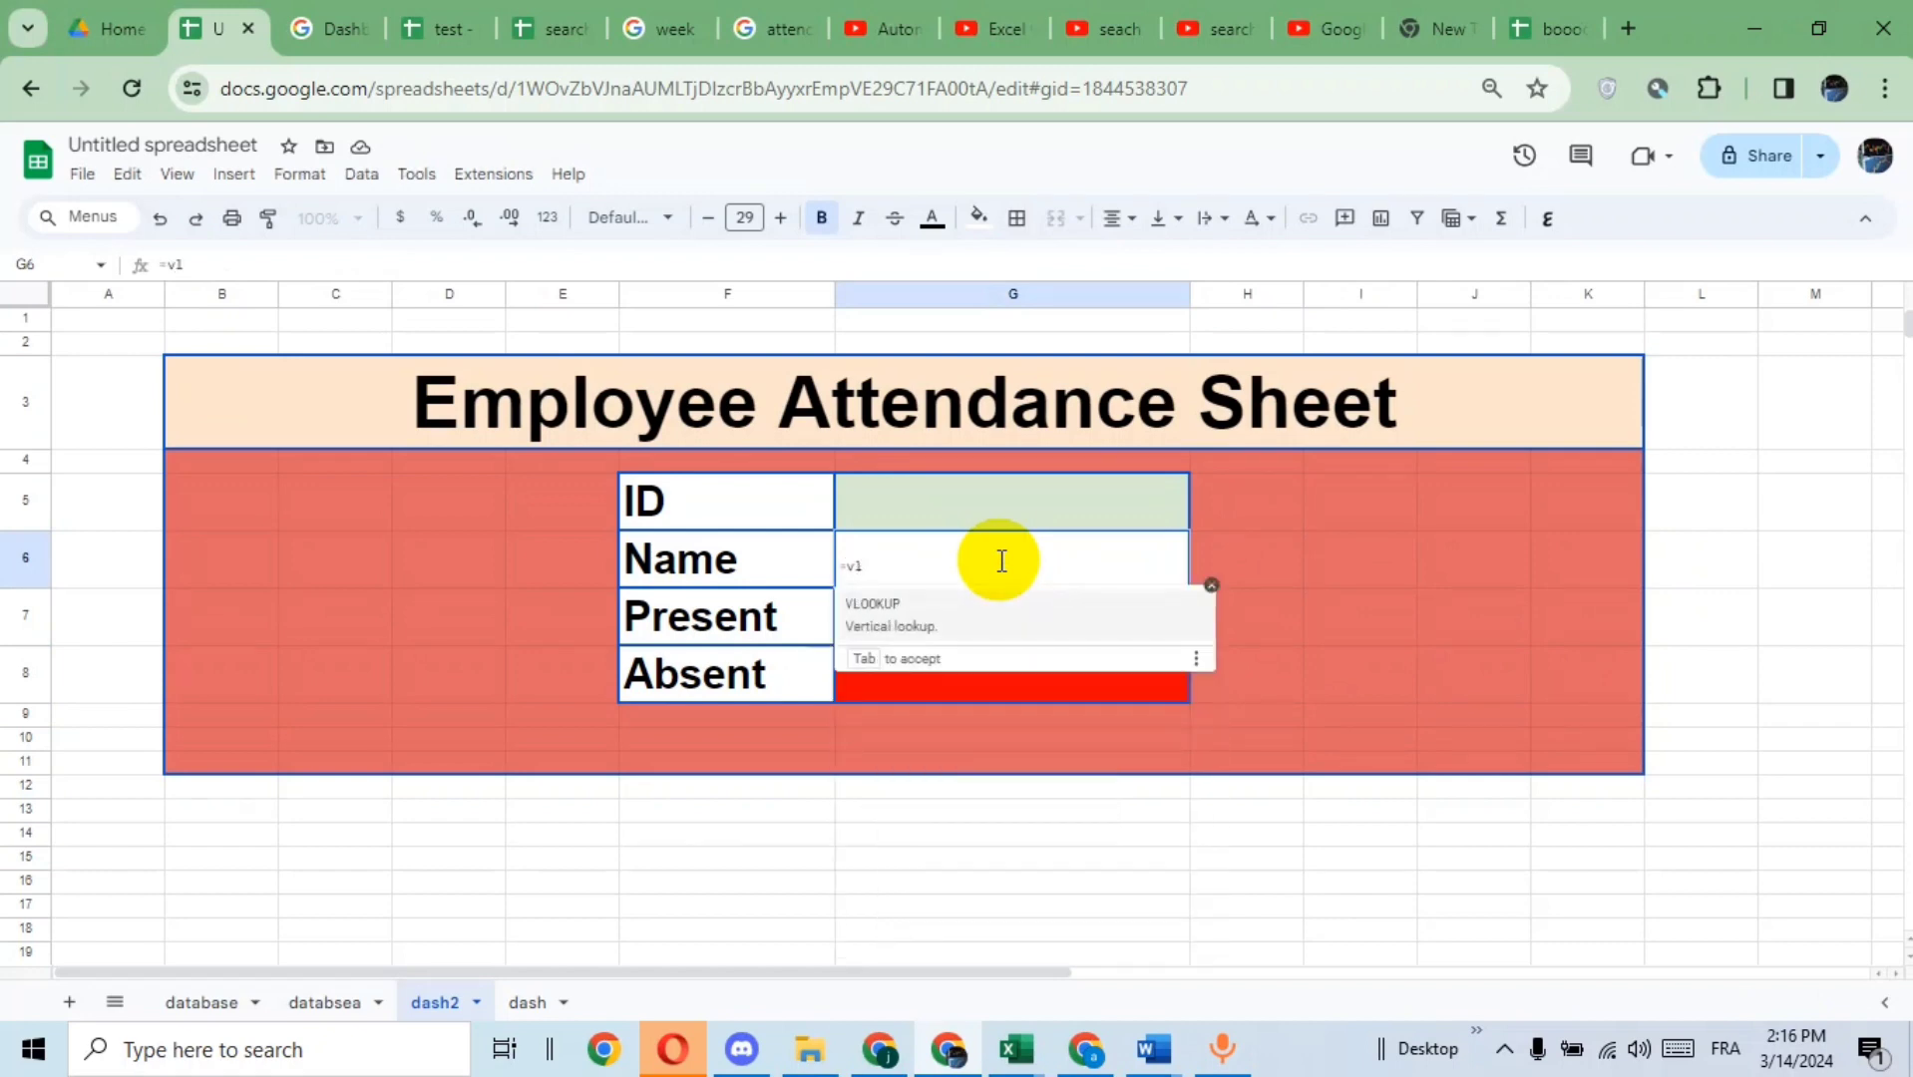
click(893, 624)
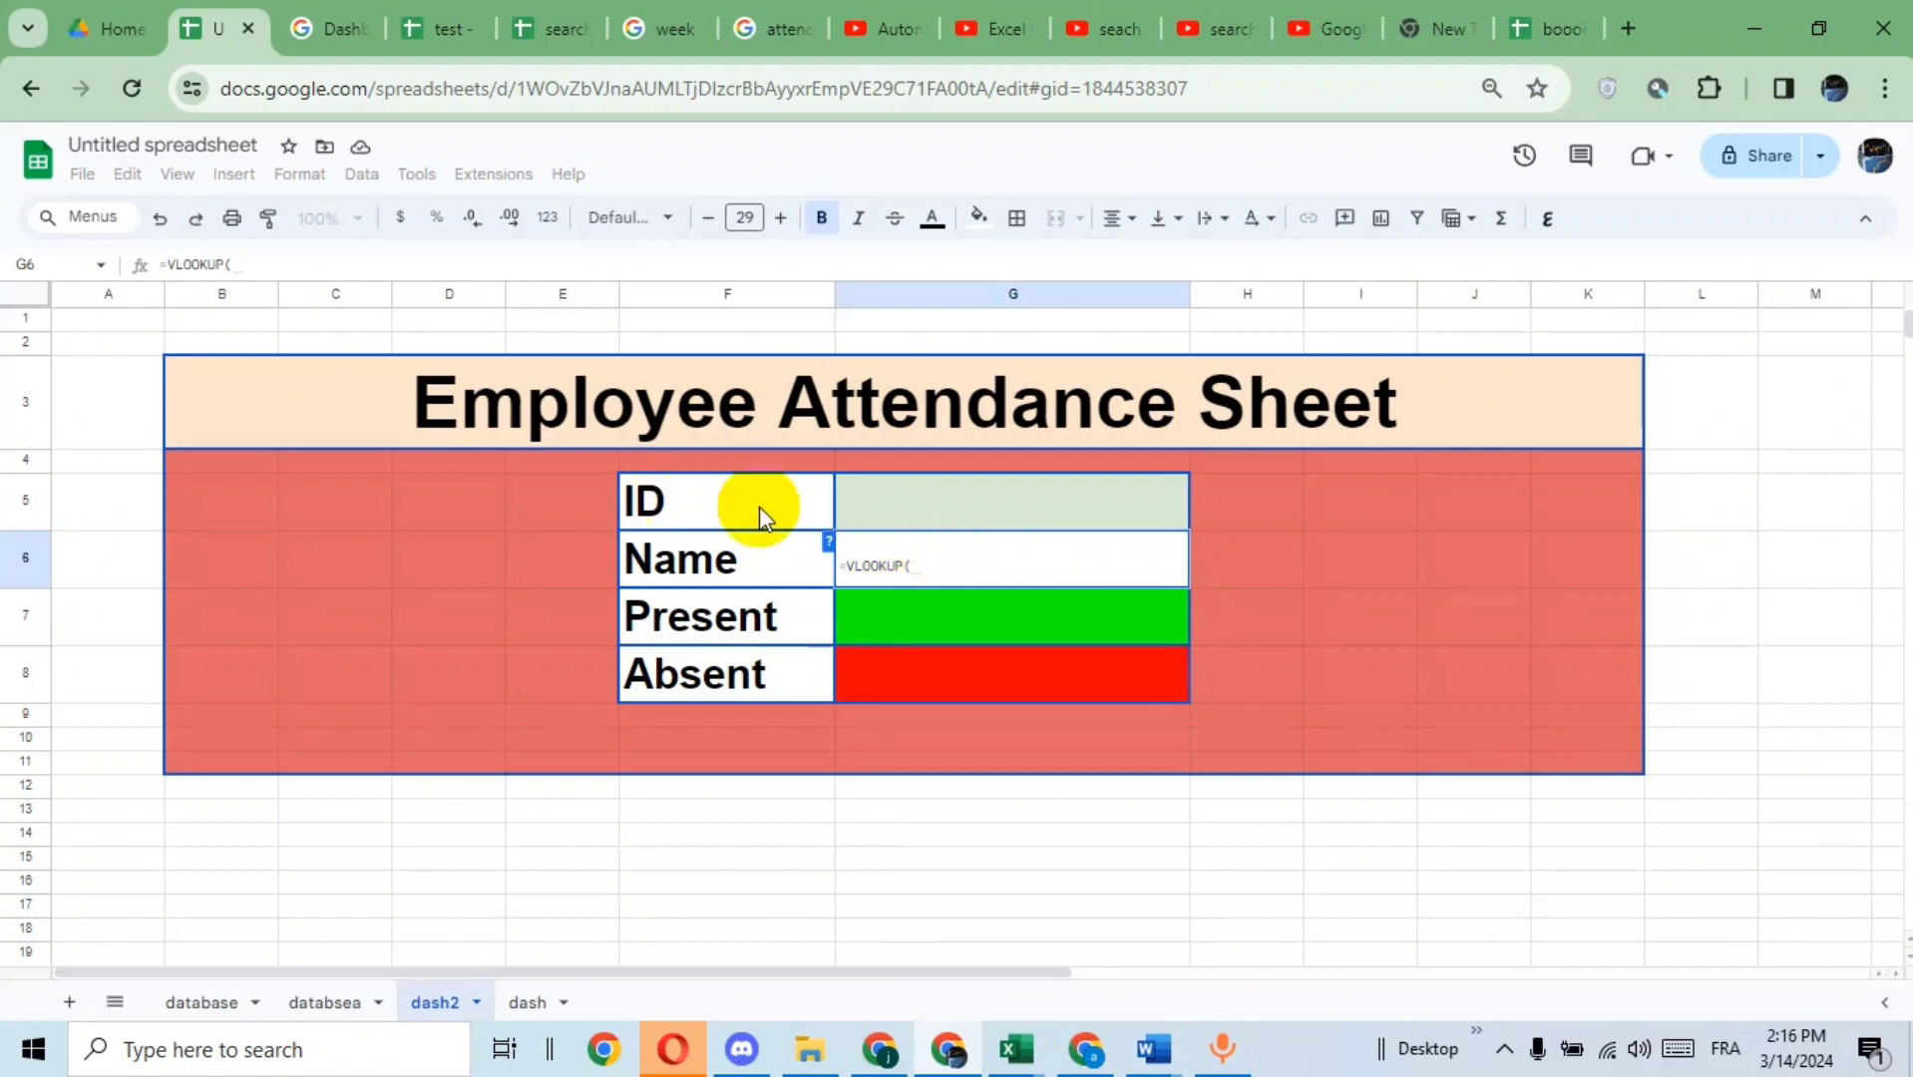
click(982, 506)
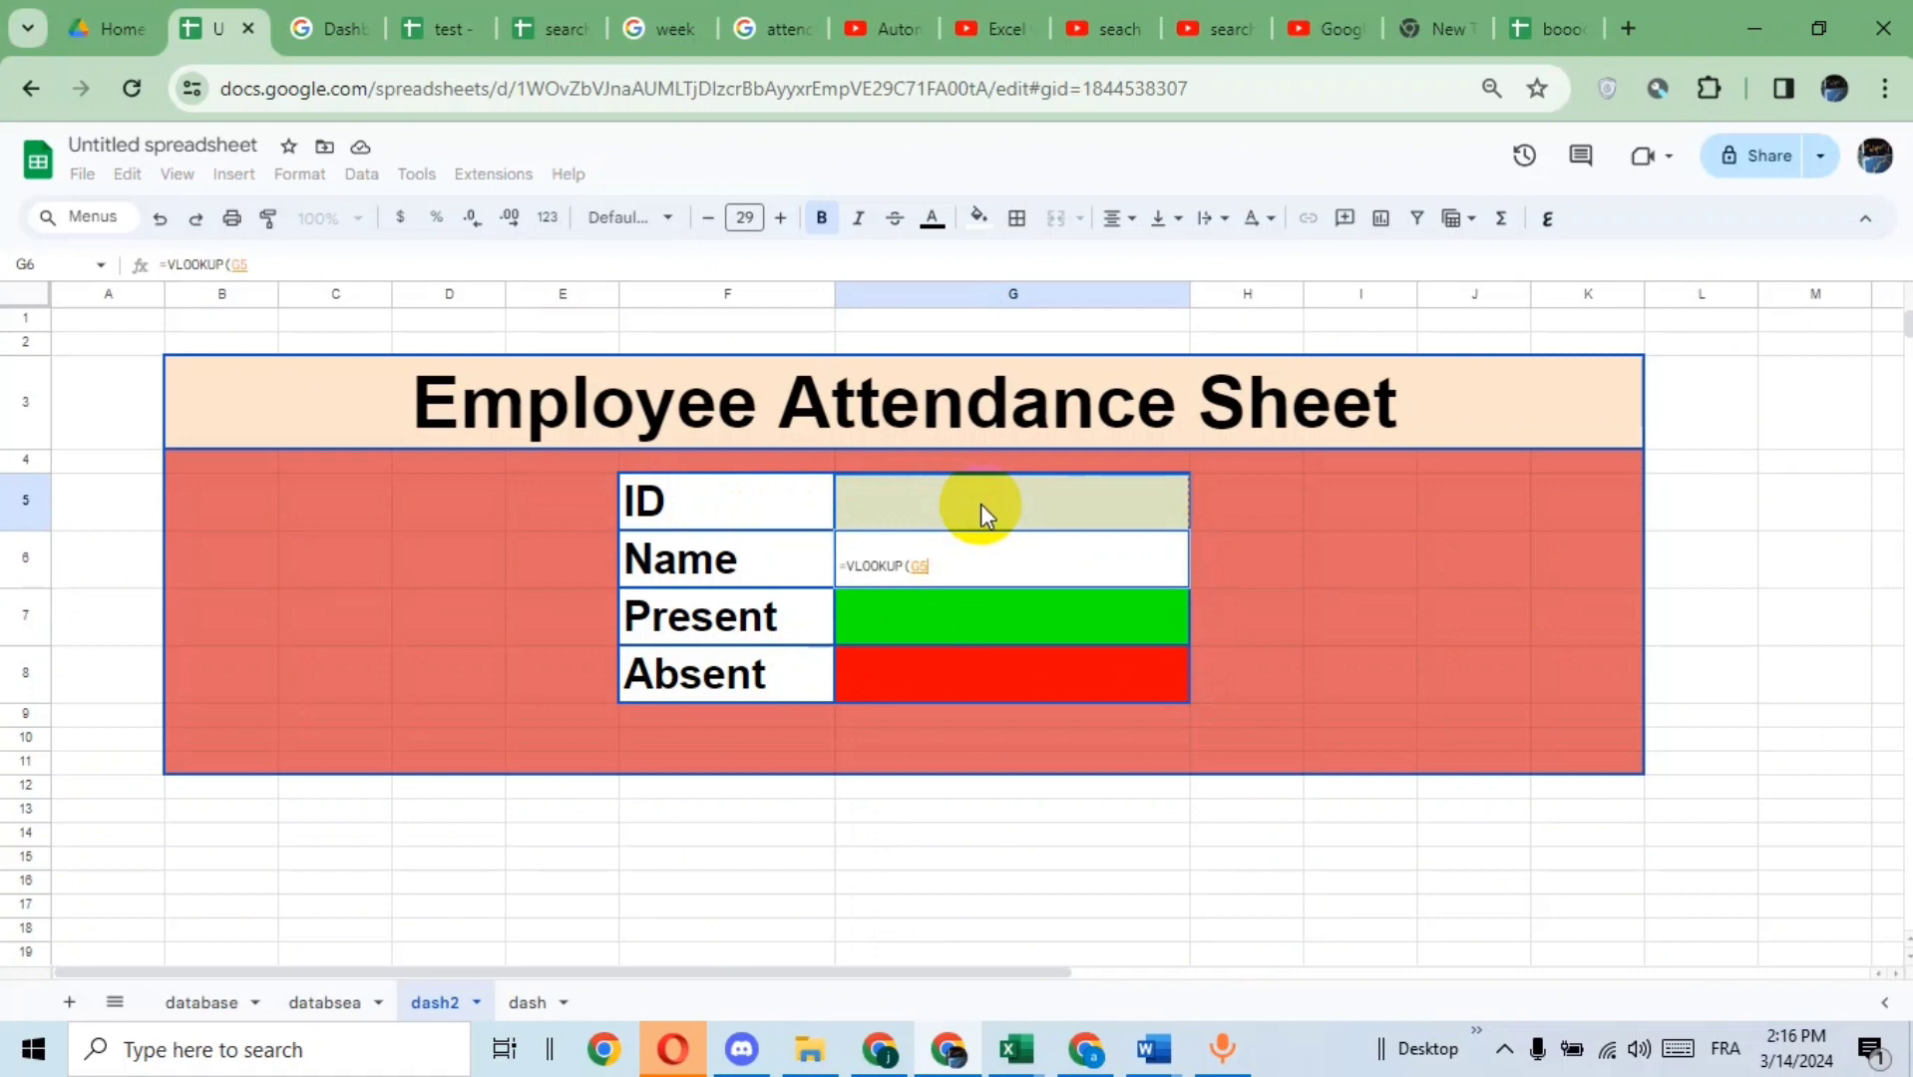
text(,)
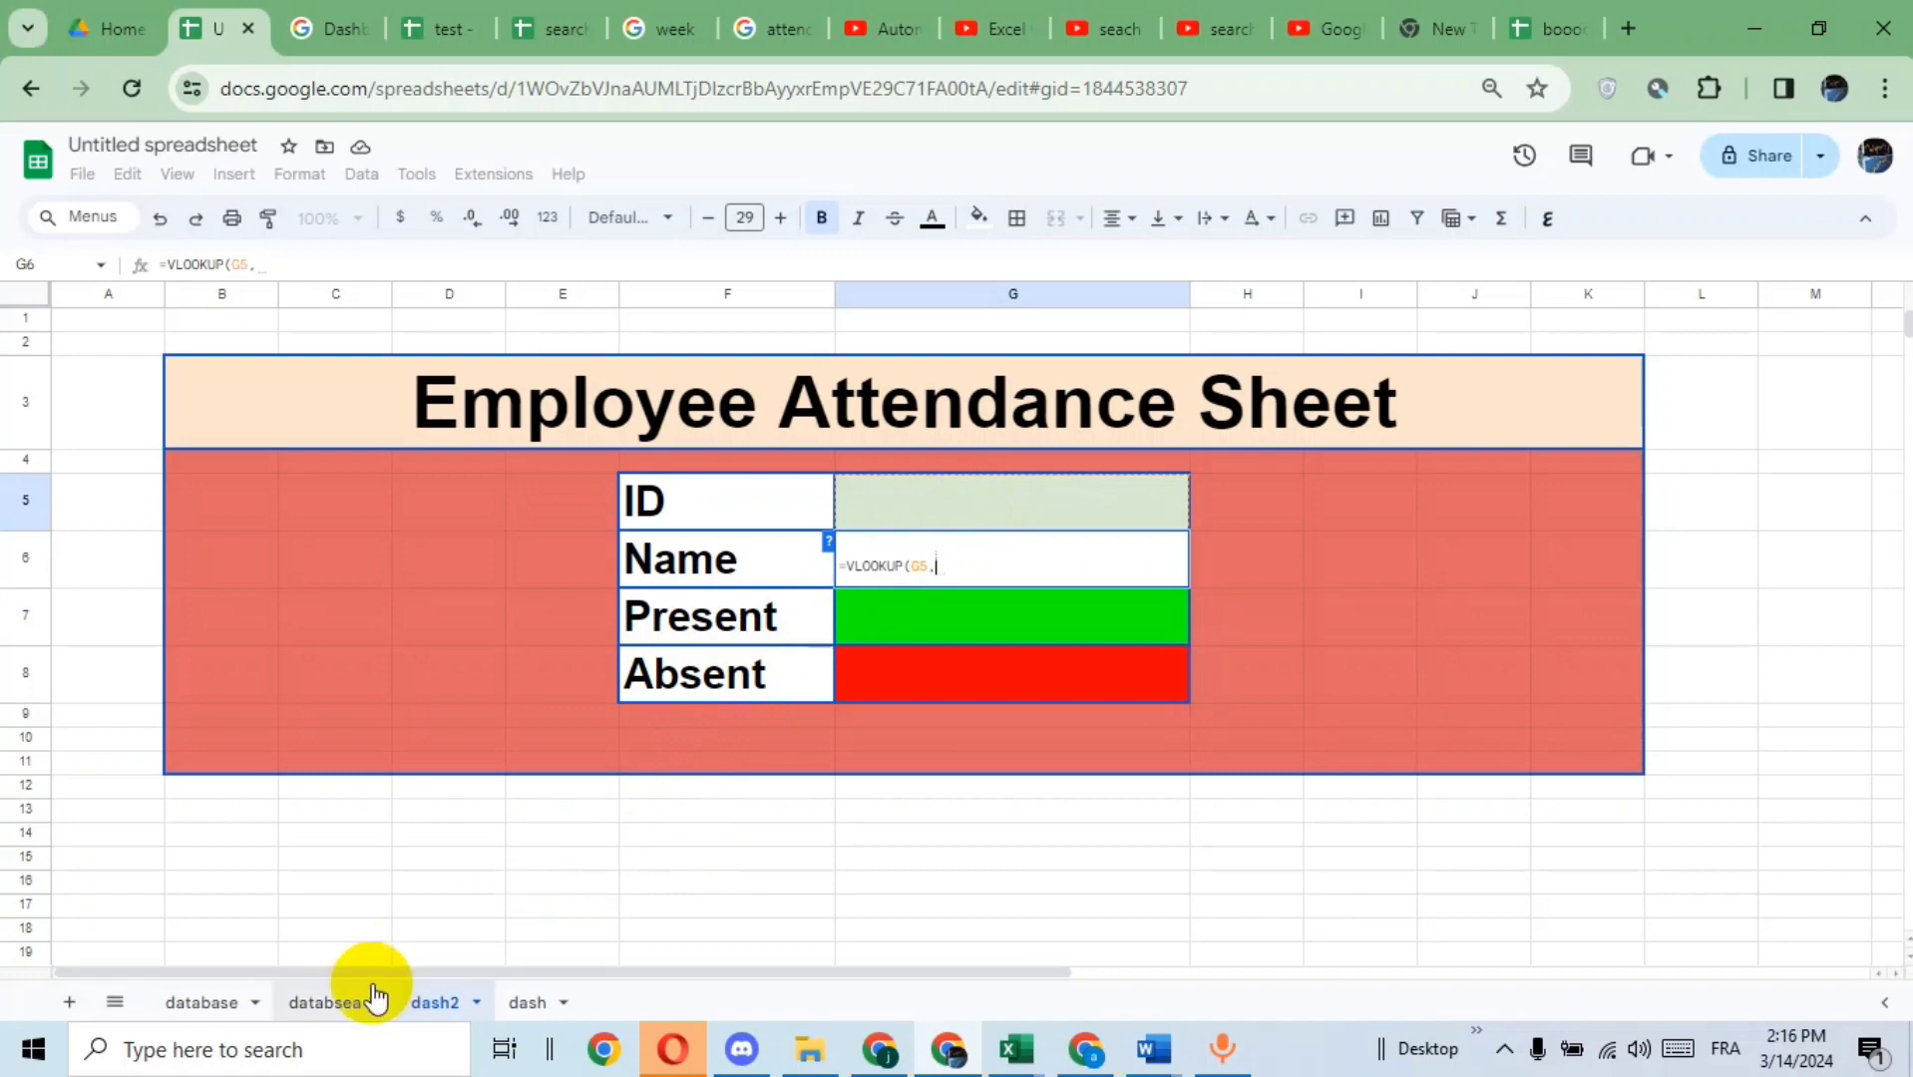
click(329, 1002)
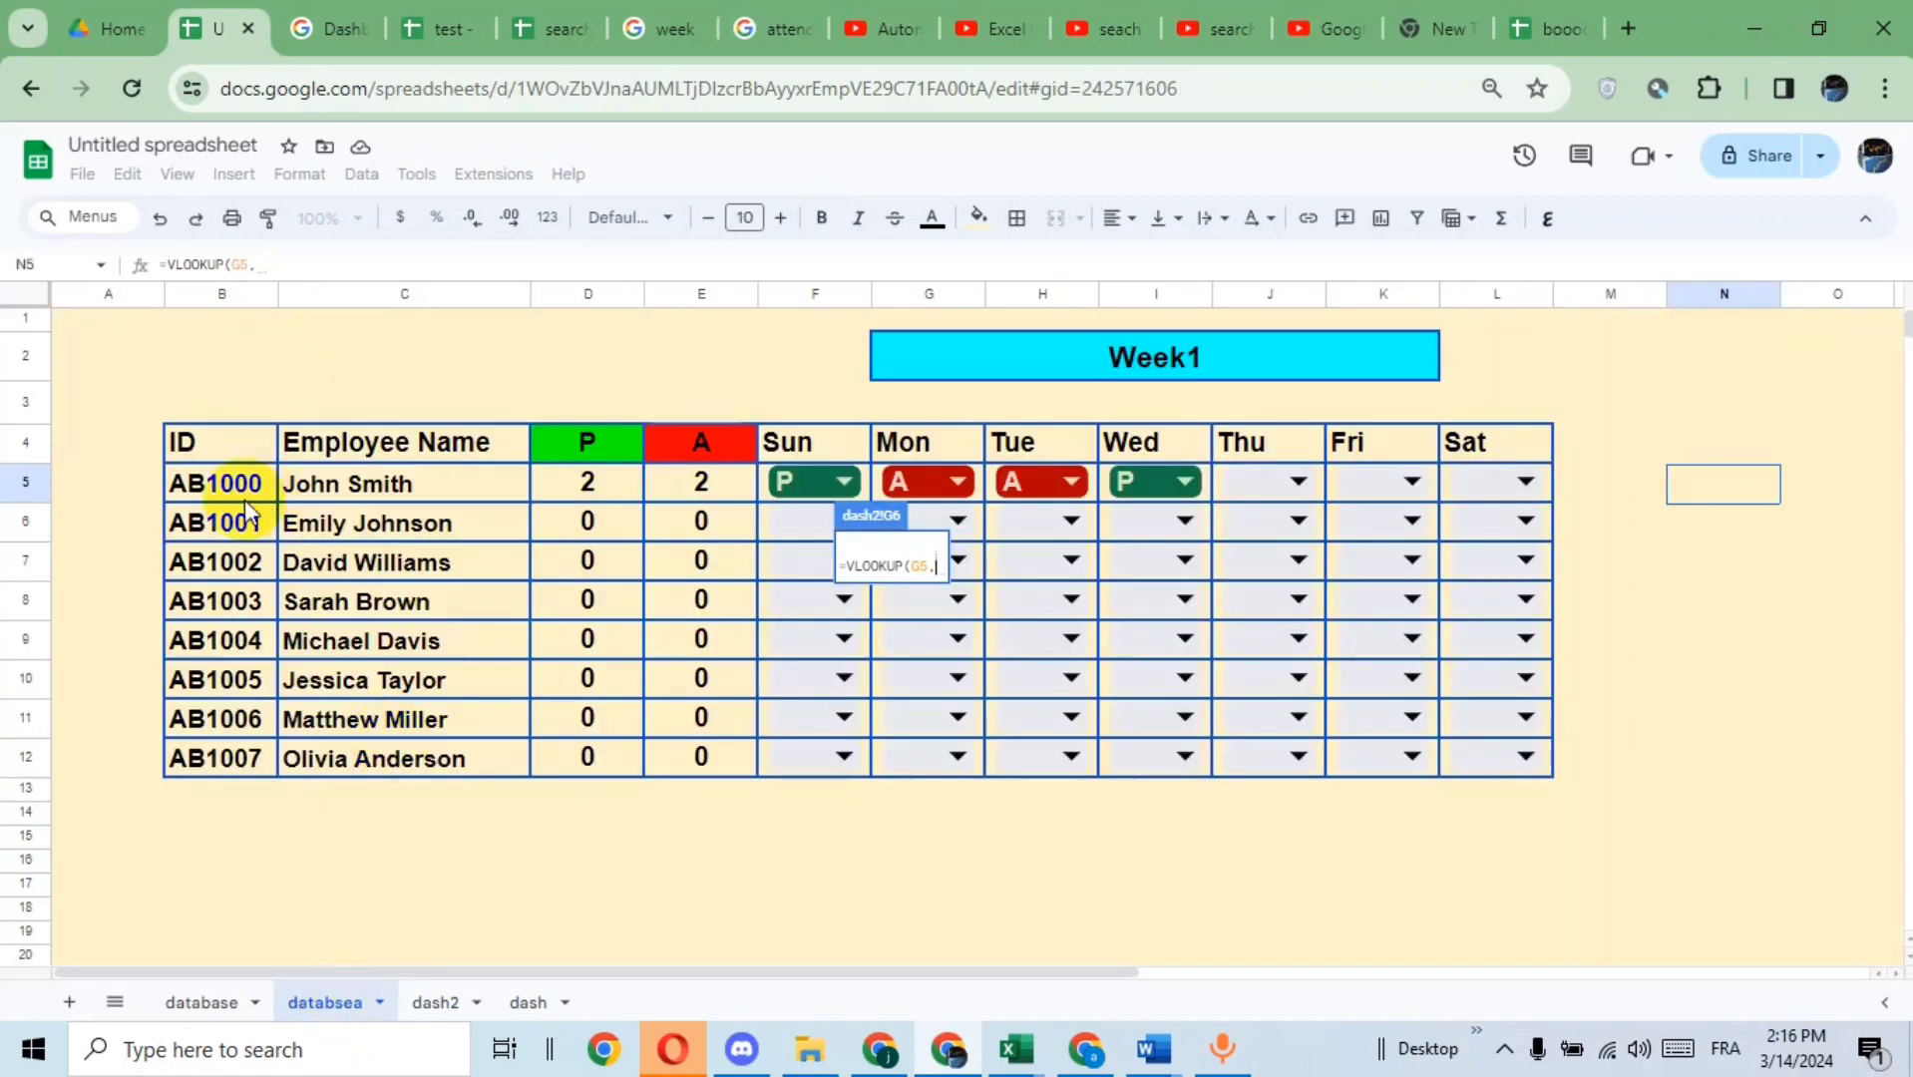
drag(200, 483, 1526, 753)
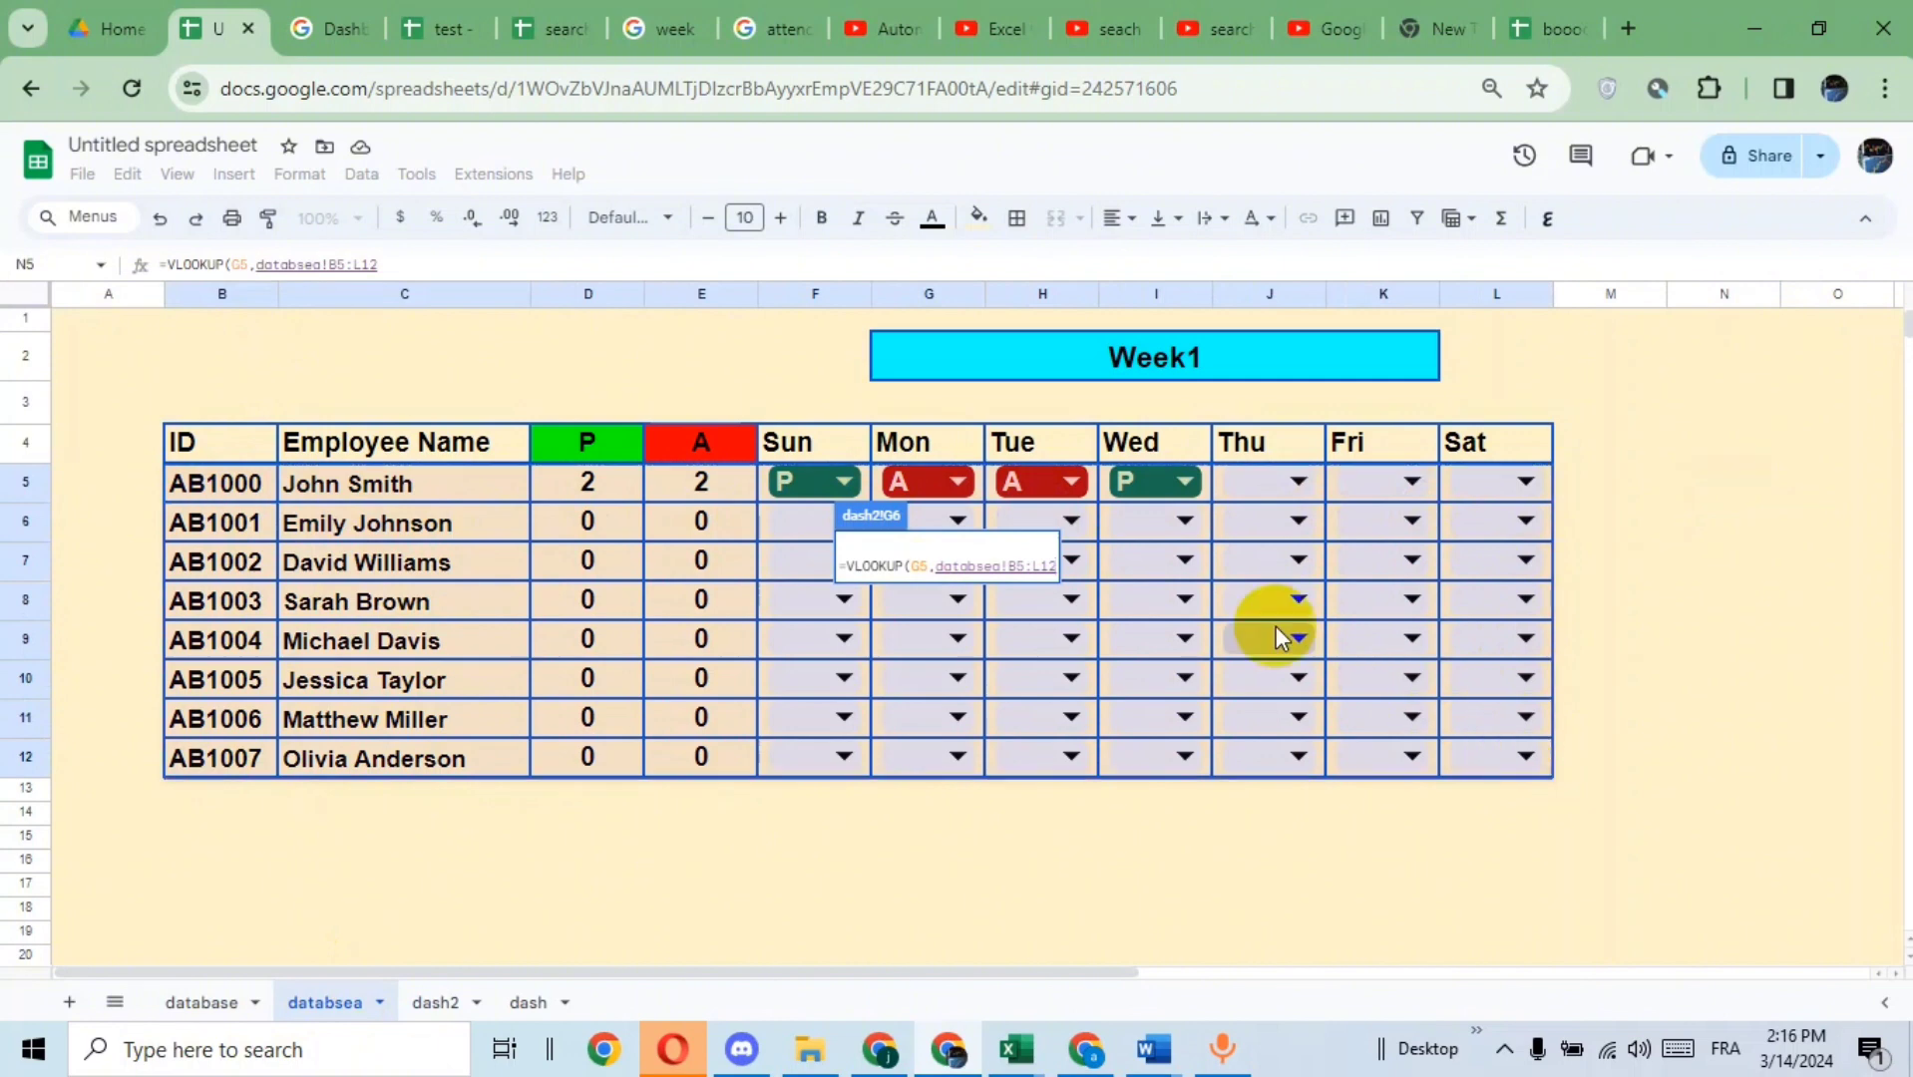
text(,)
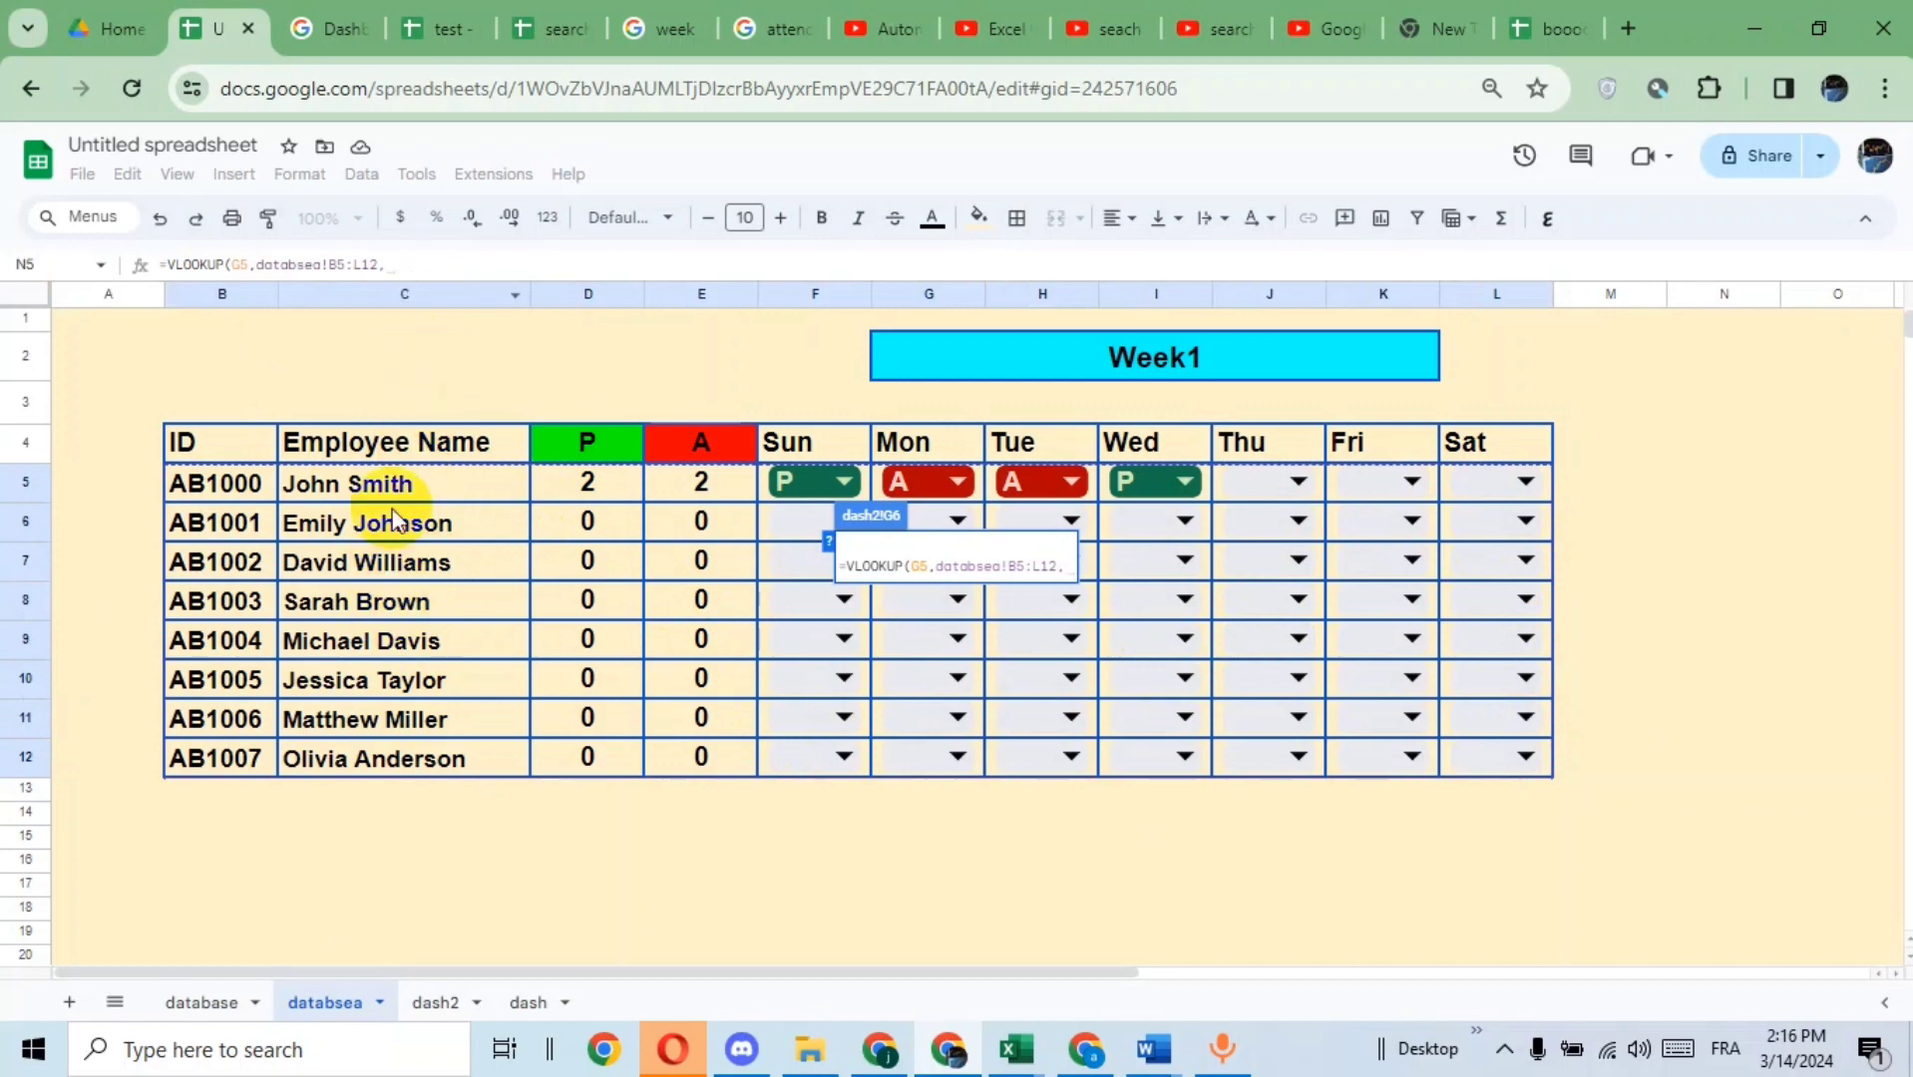
click(530, 263)
text(2)
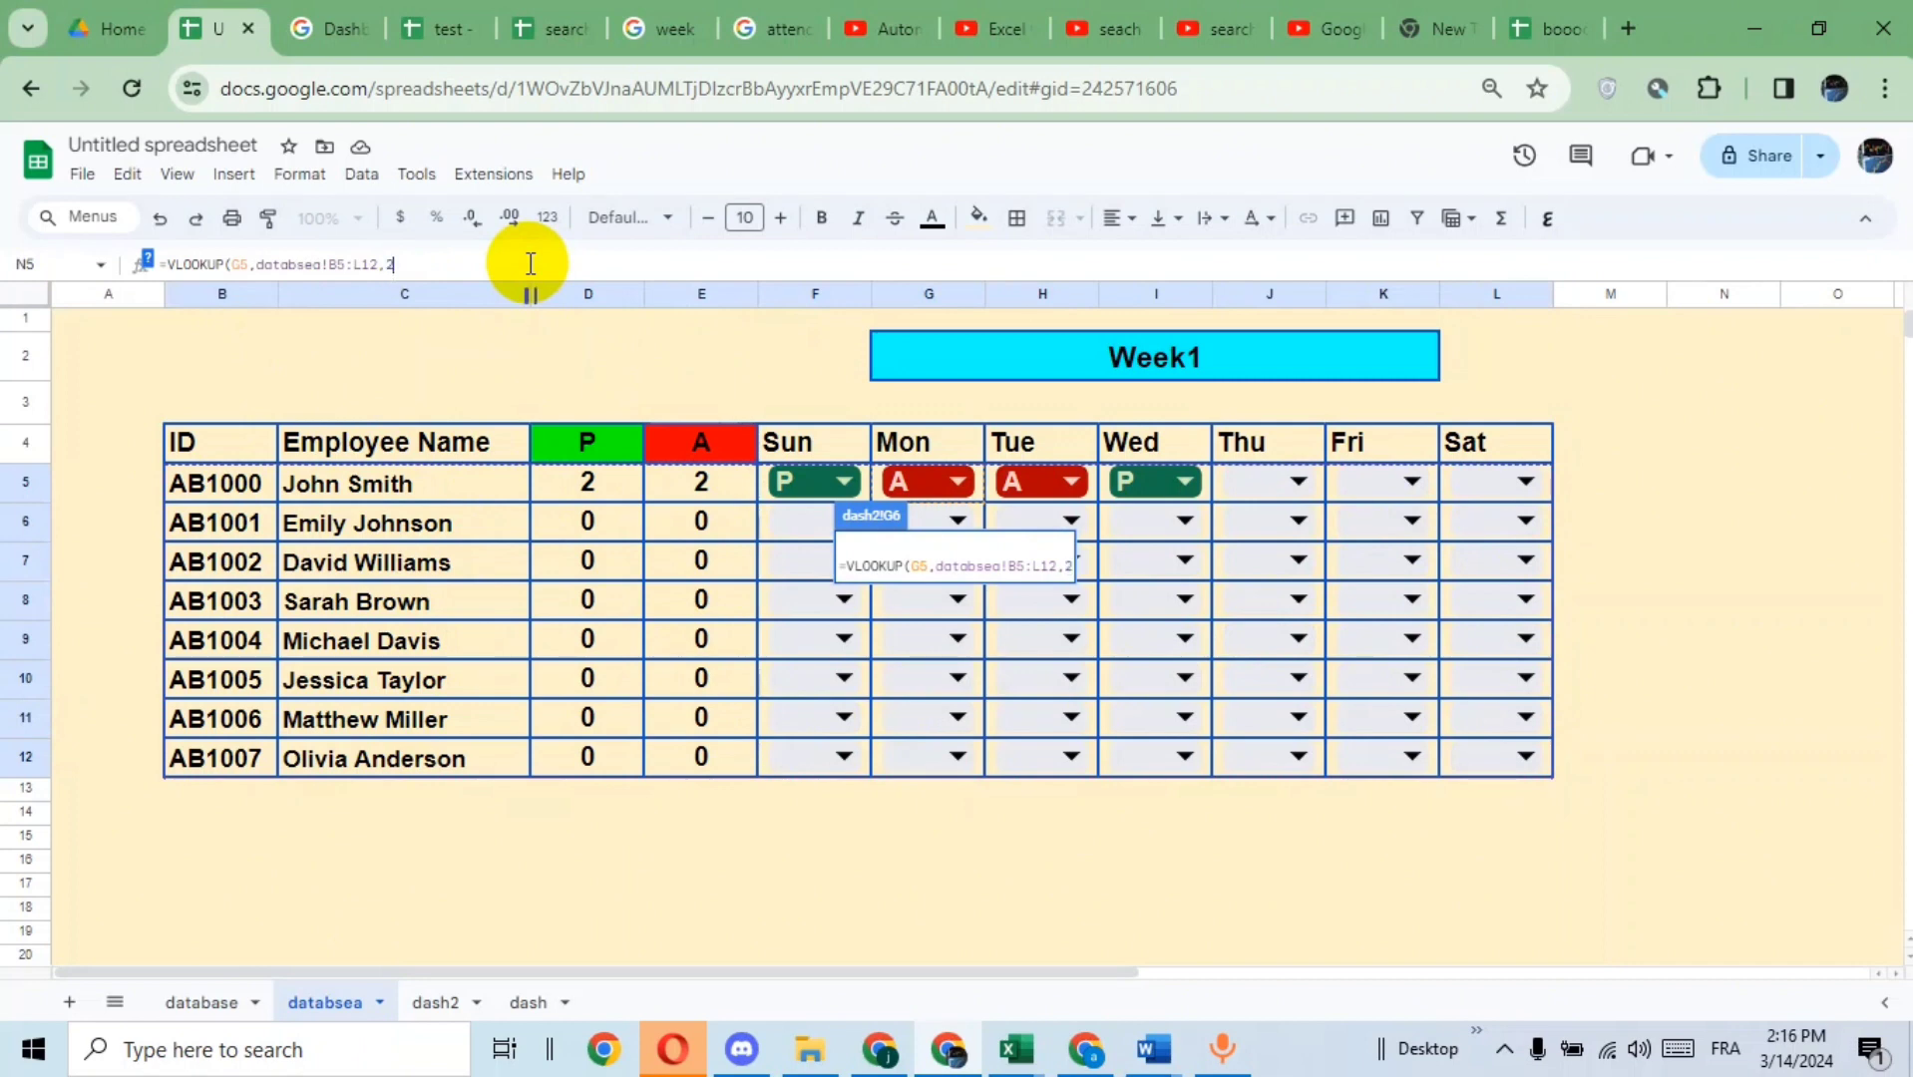
text(,0))
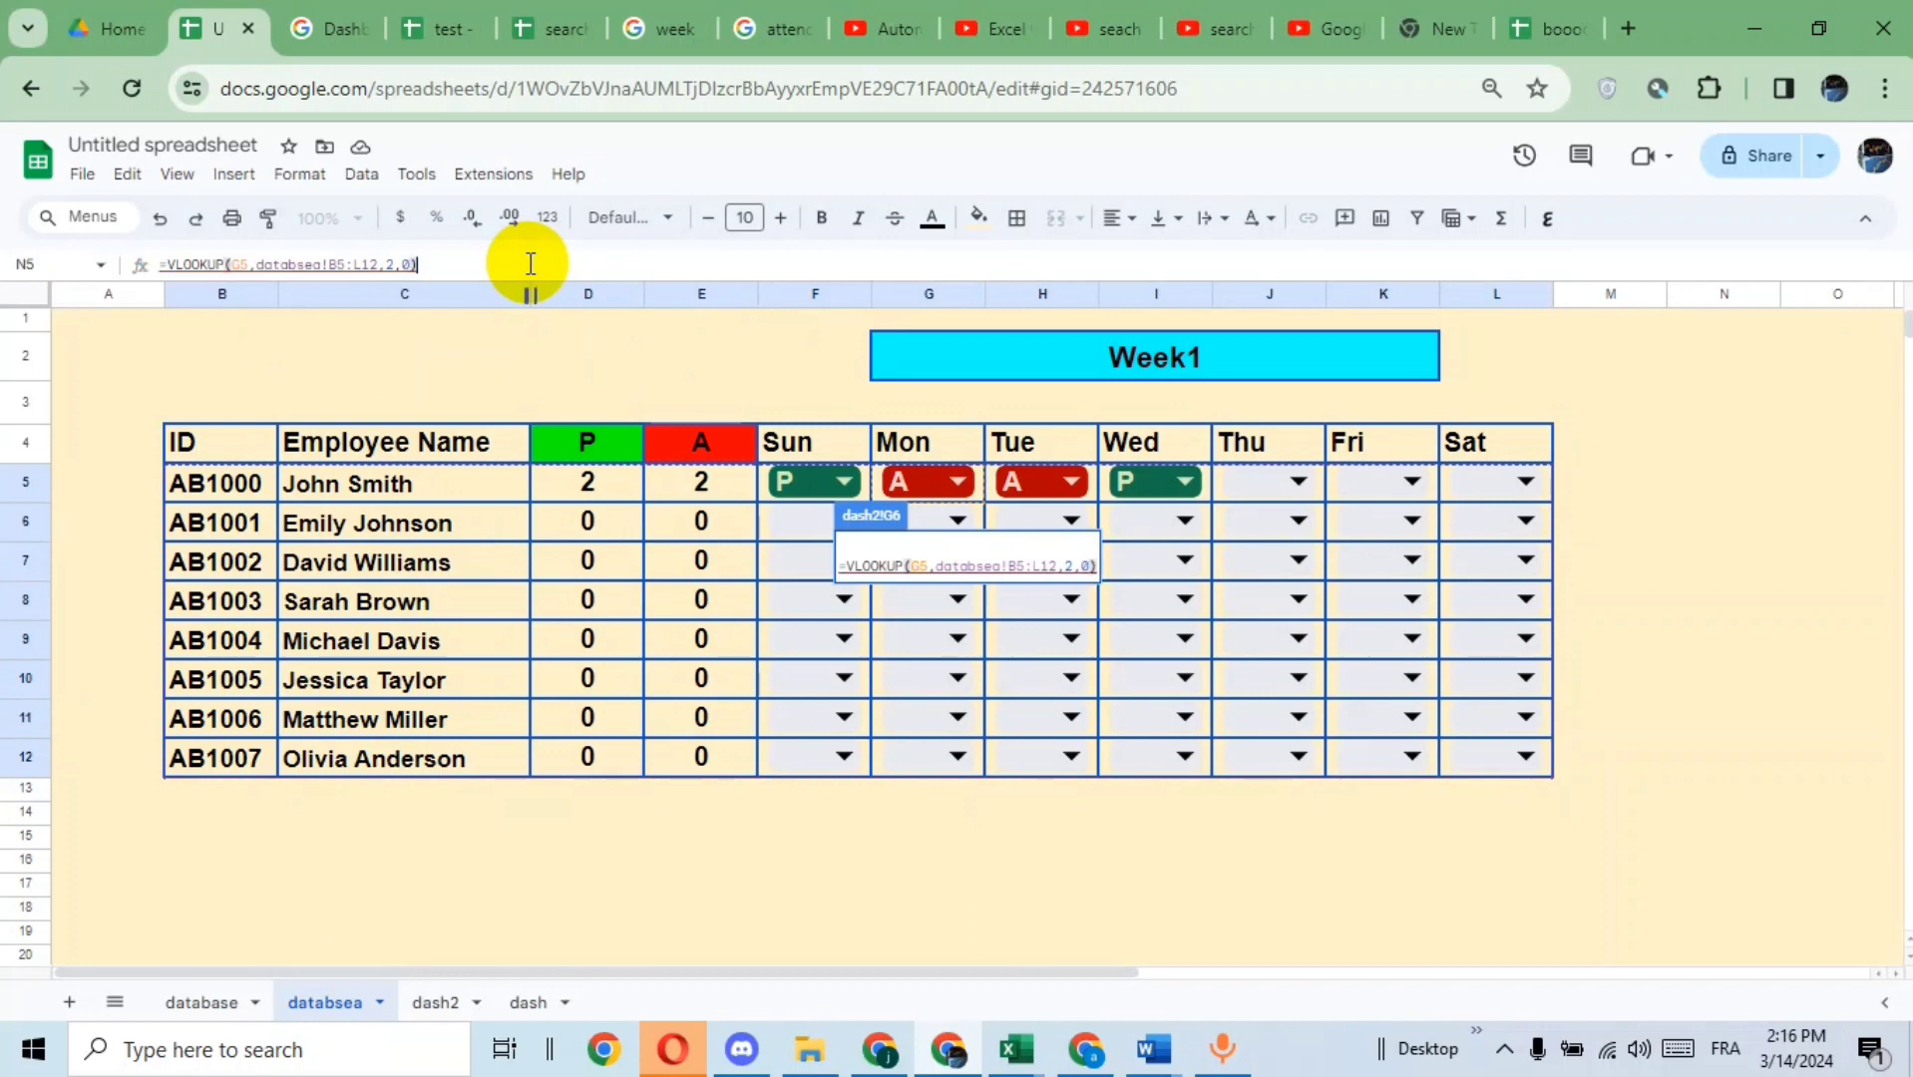
key(Return)
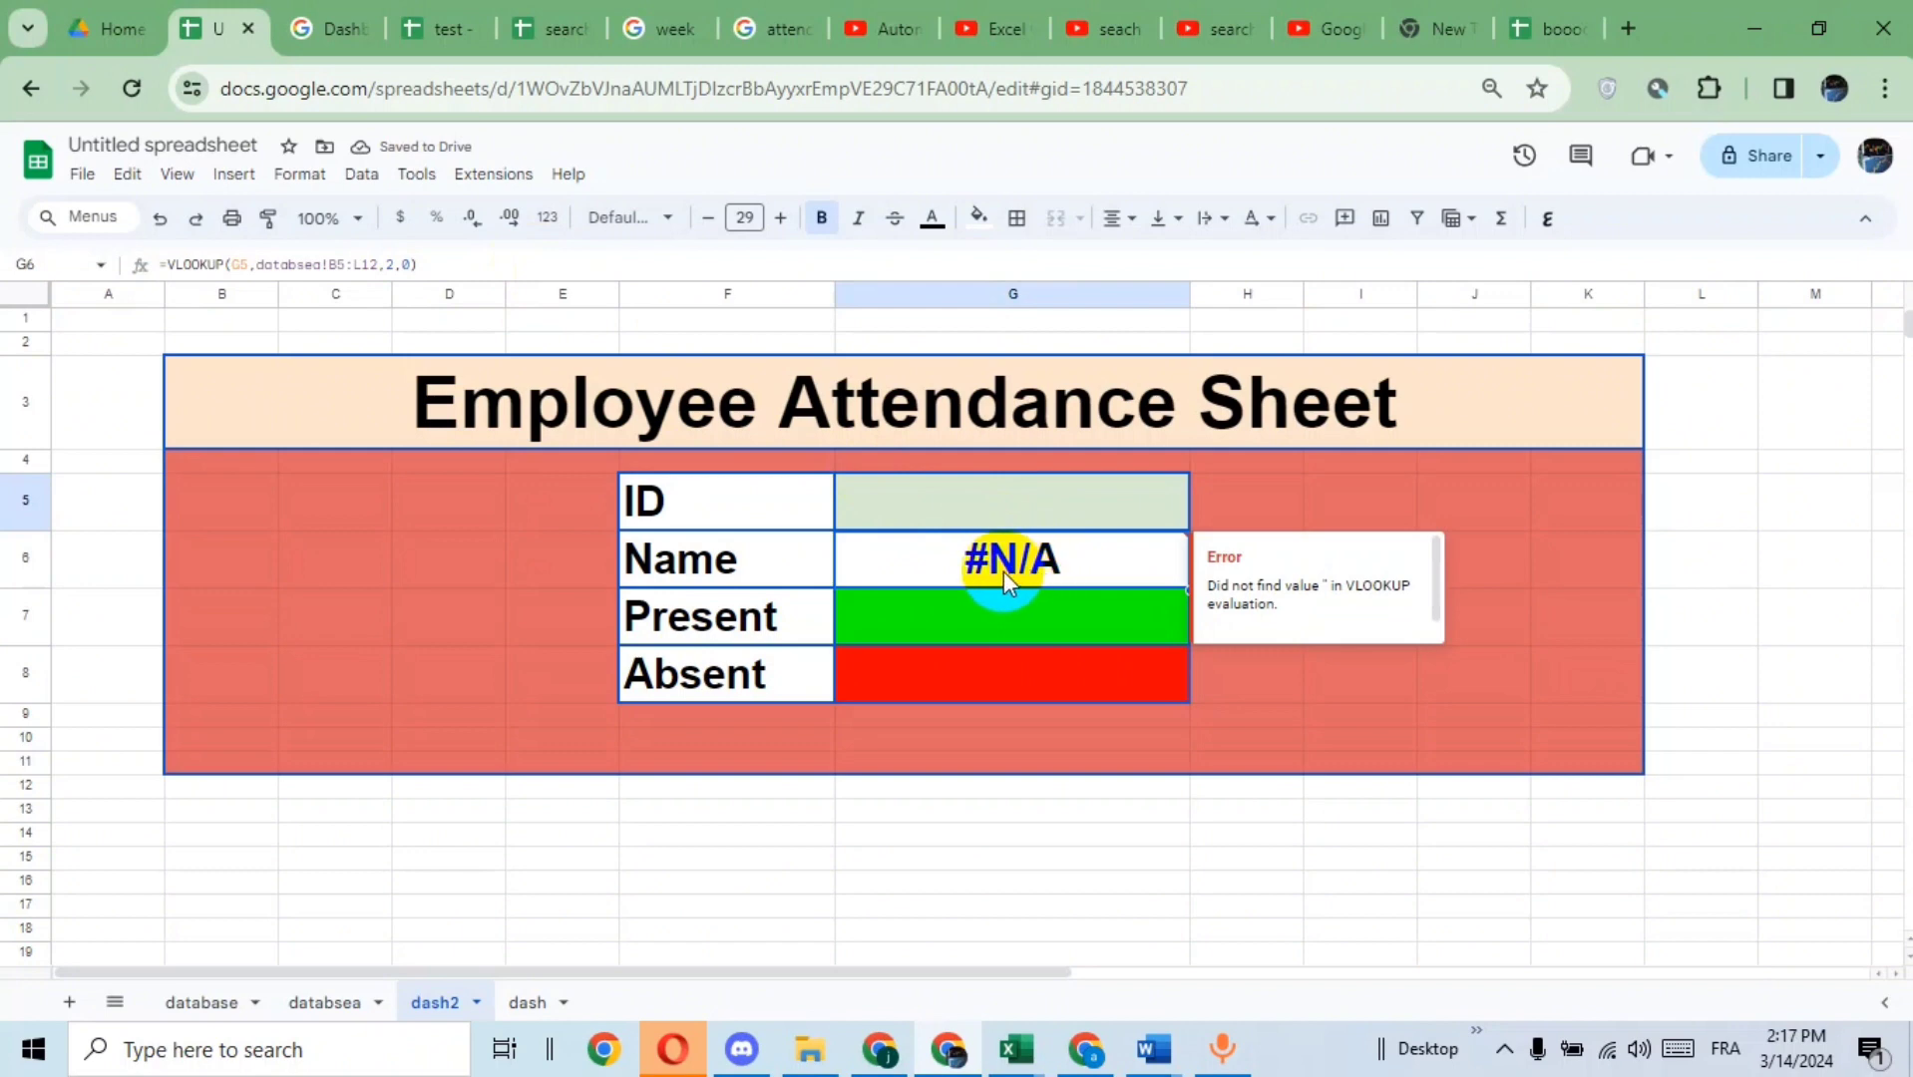
- Add a data validation rule to the ID cell G5 of dash2 with the Dropdown (from a range) criterion
click(1038, 504)
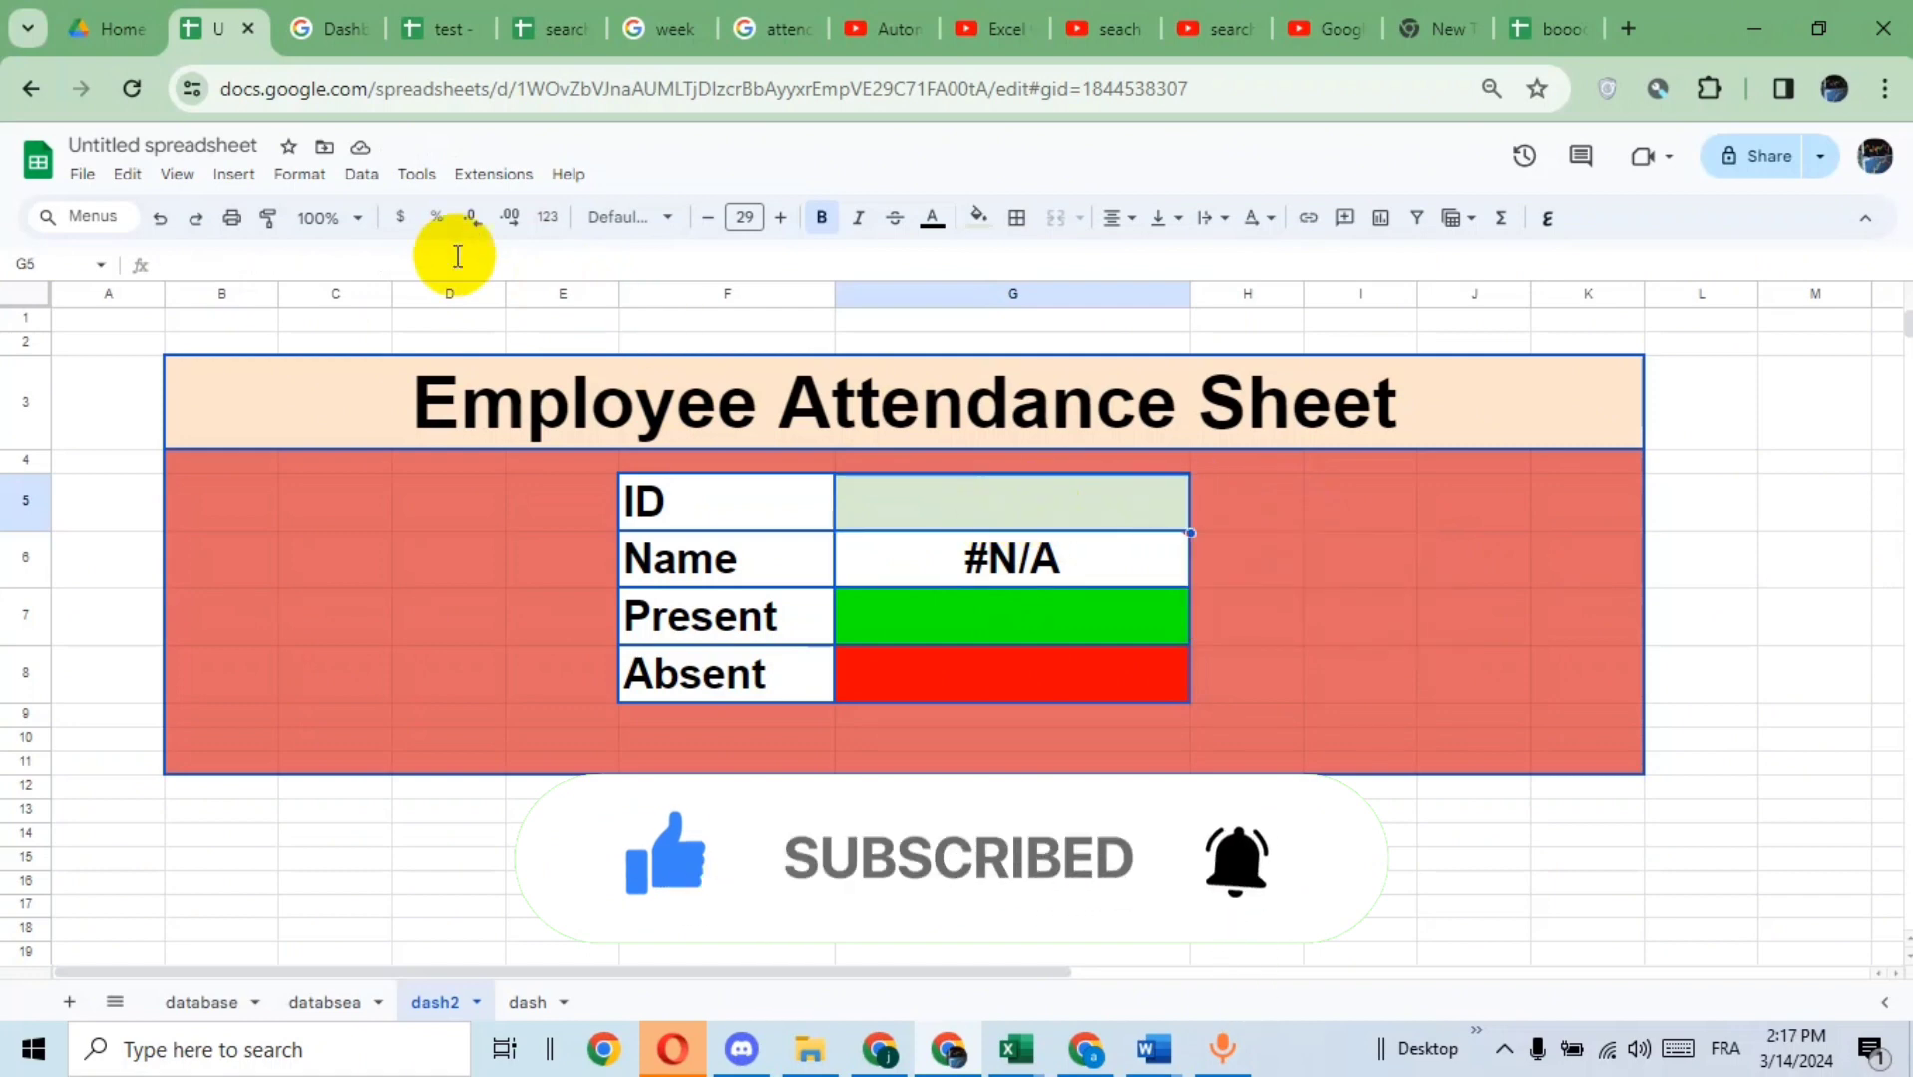
click(362, 176)
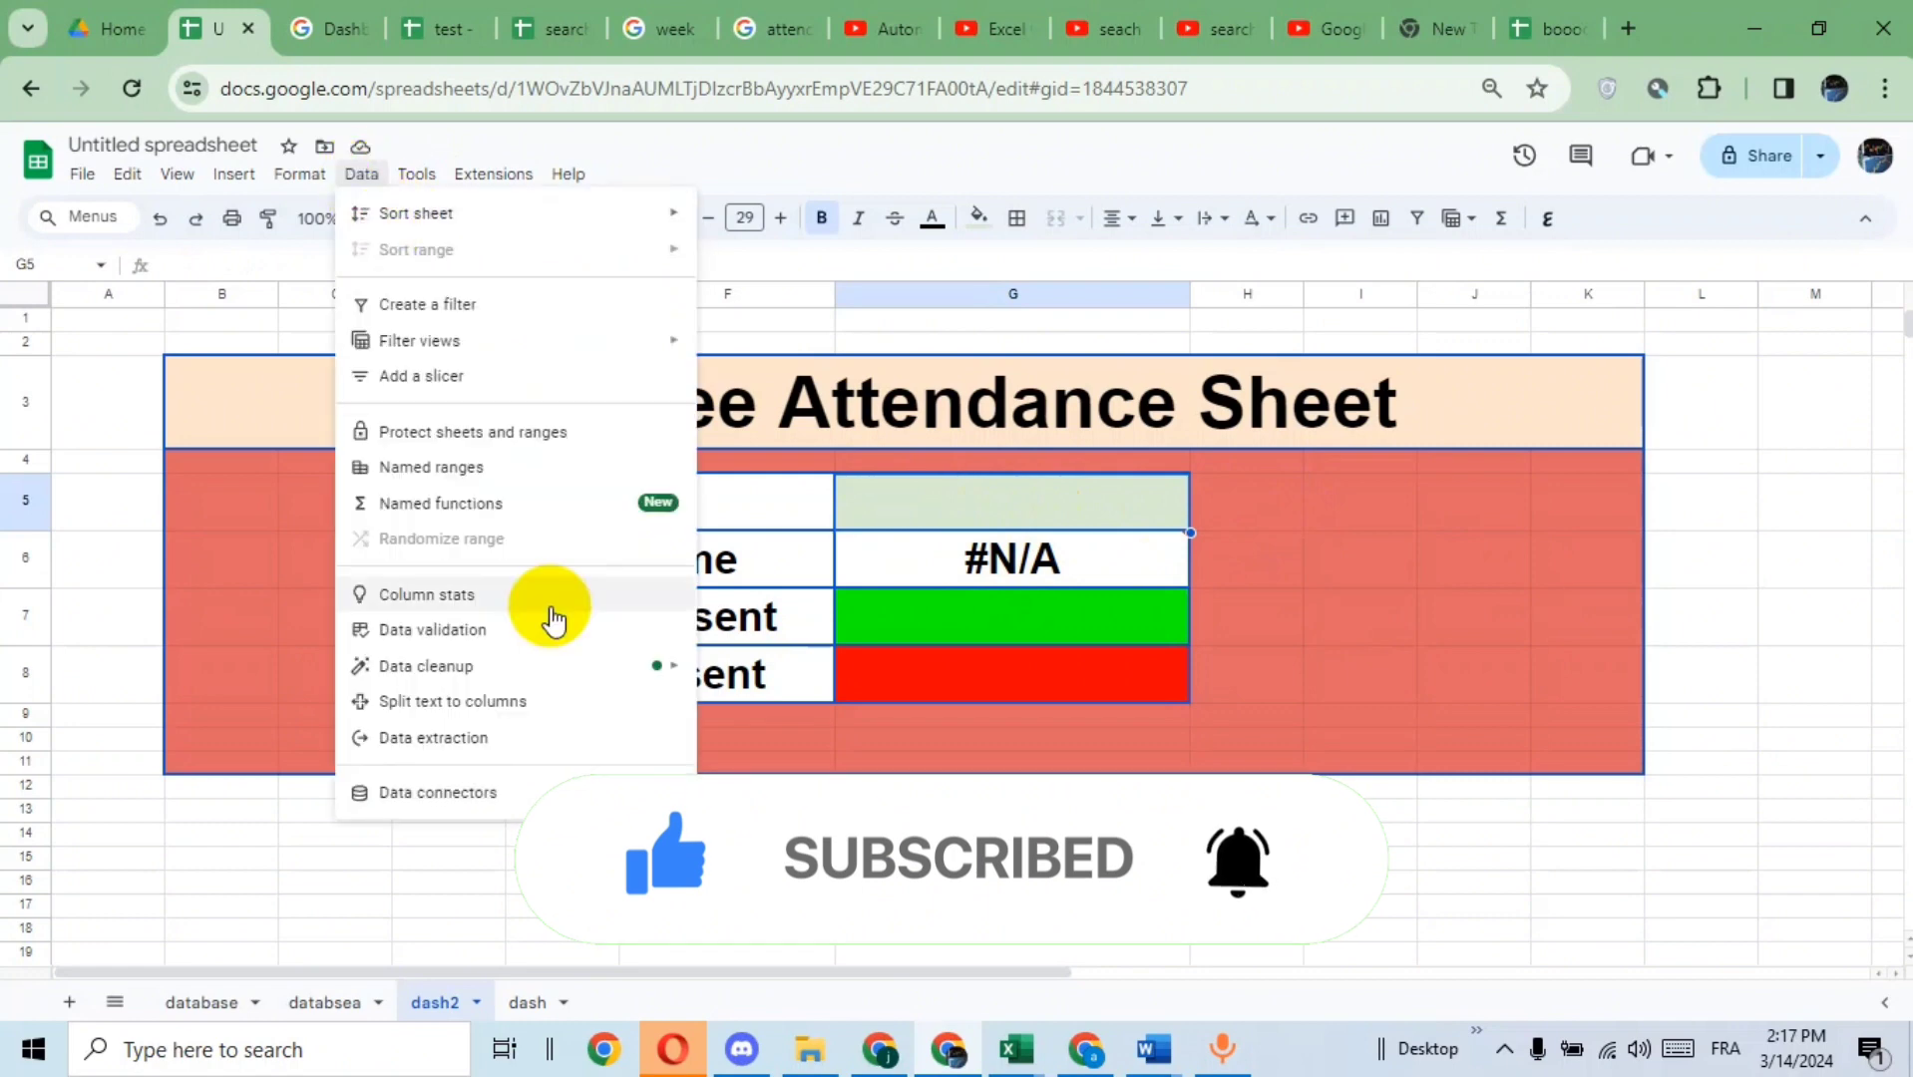
click(534, 630)
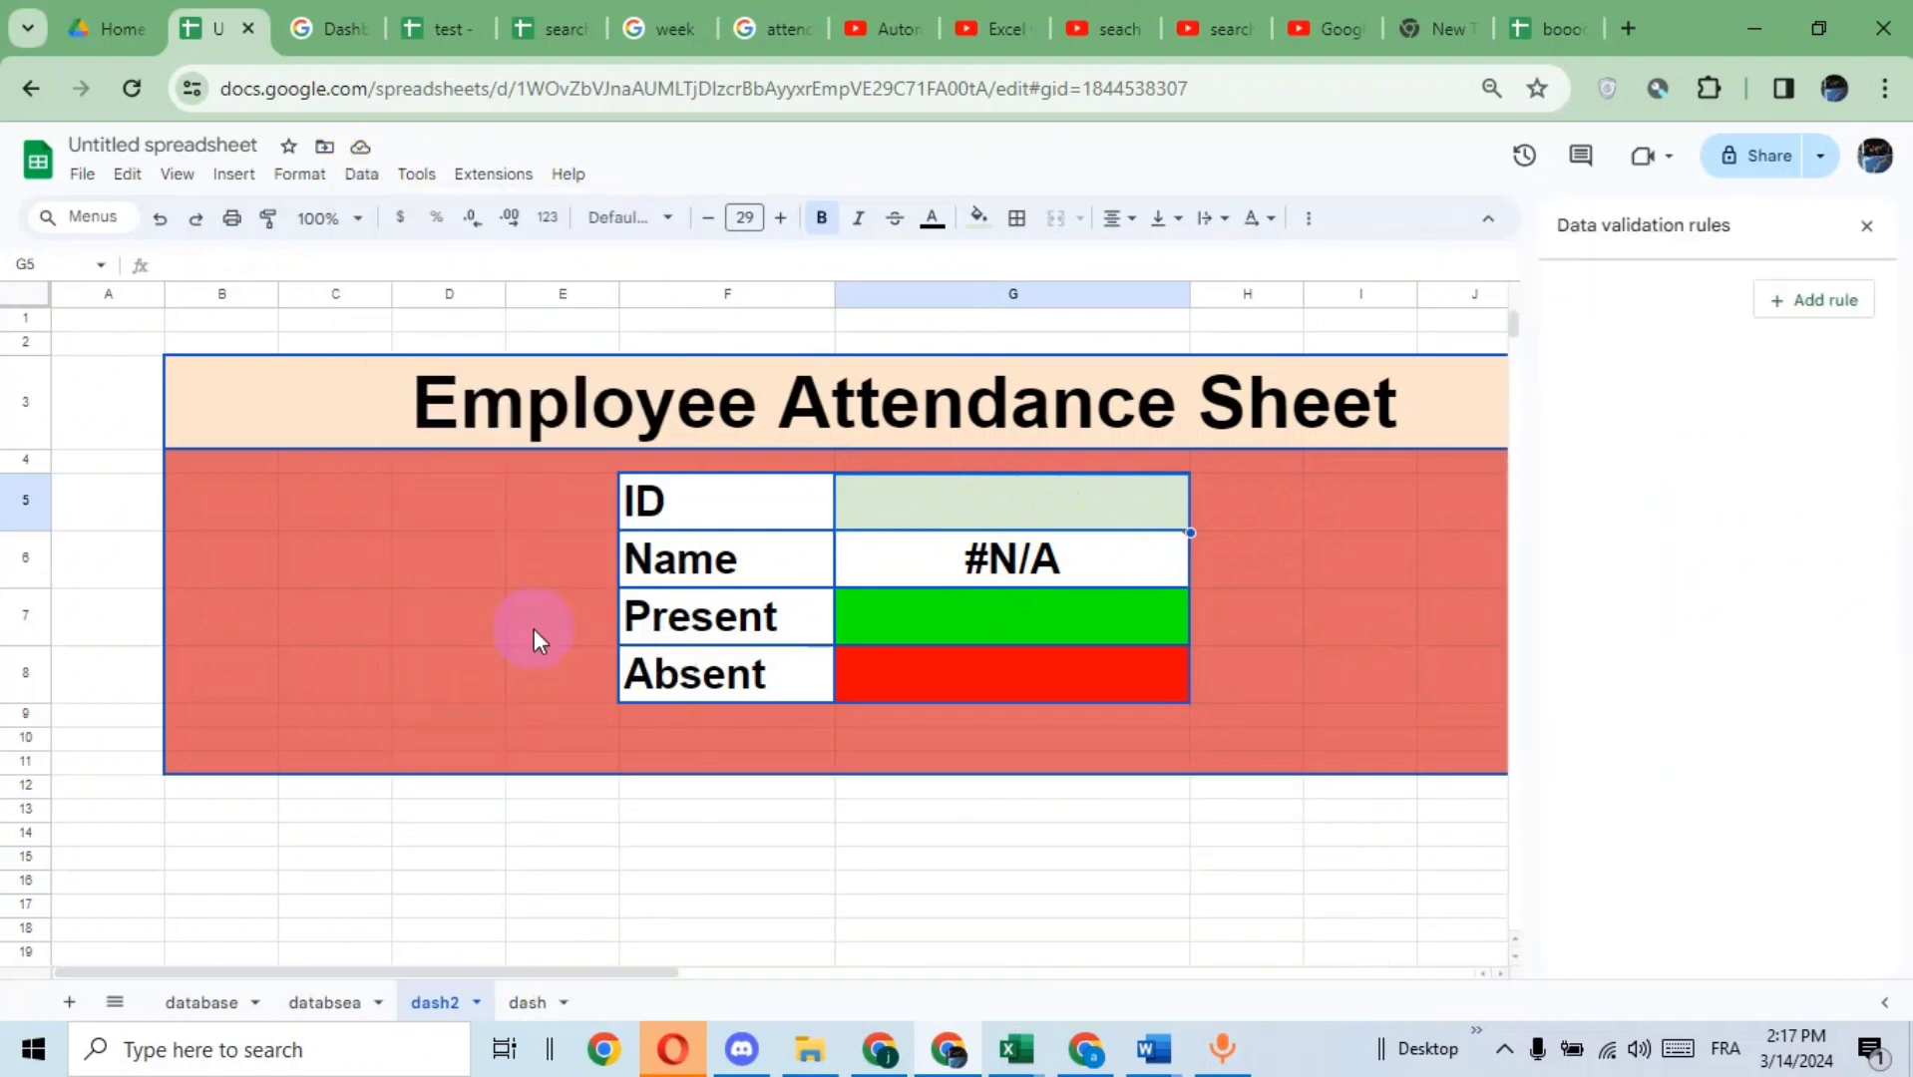
click(1831, 301)
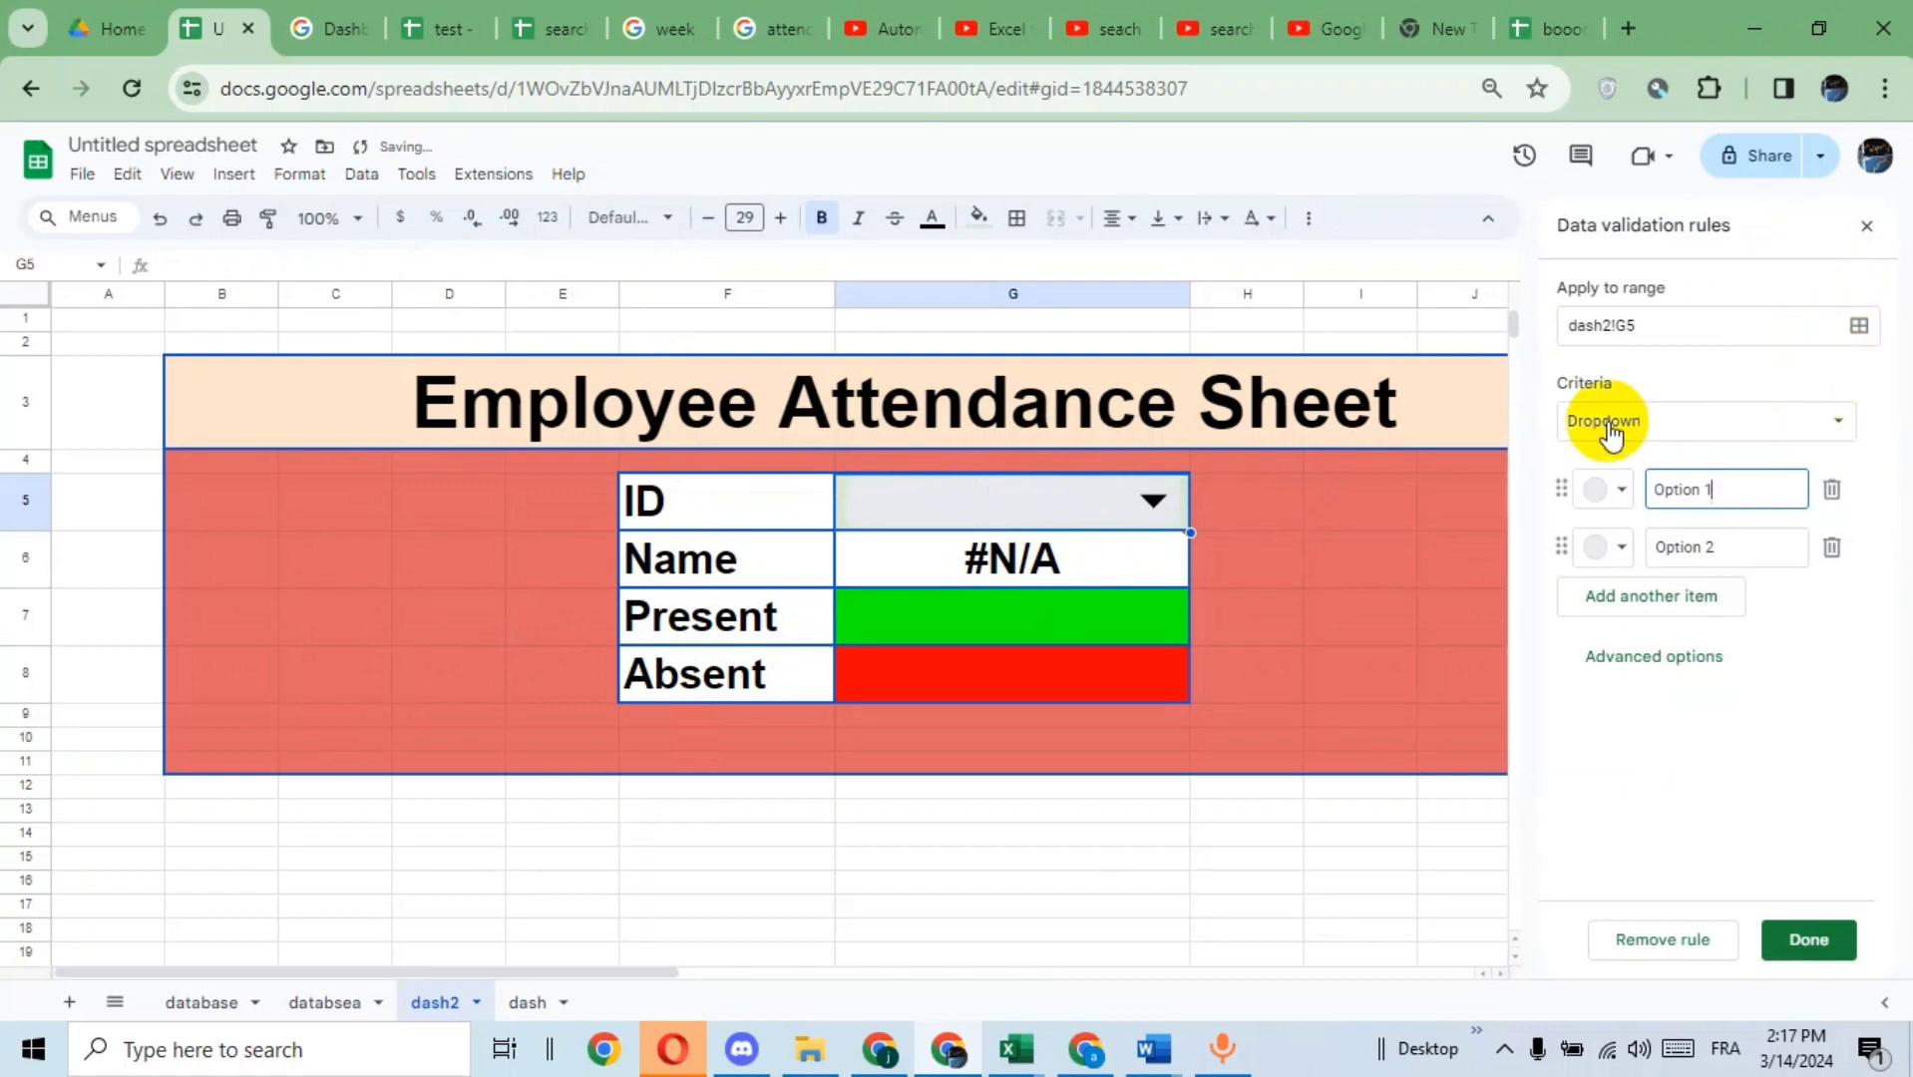
click(1836, 425)
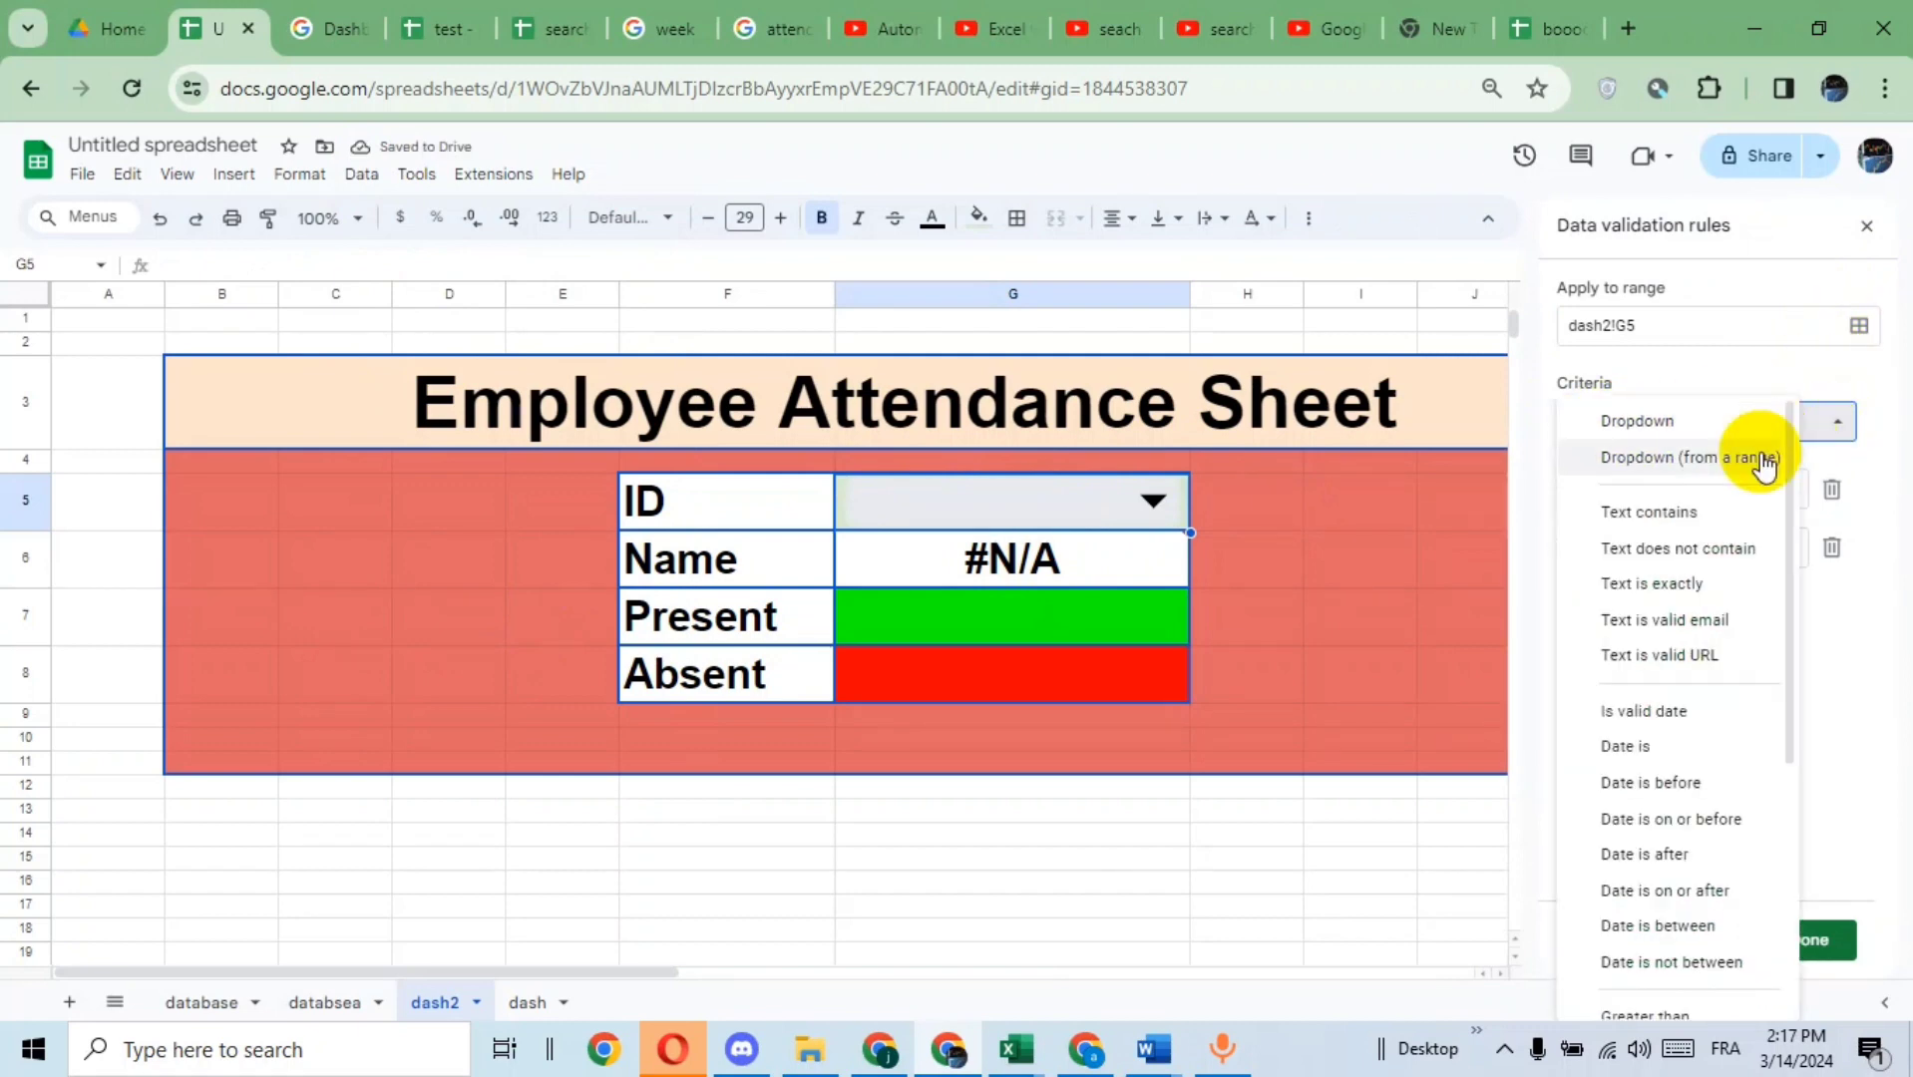
click(1706, 461)
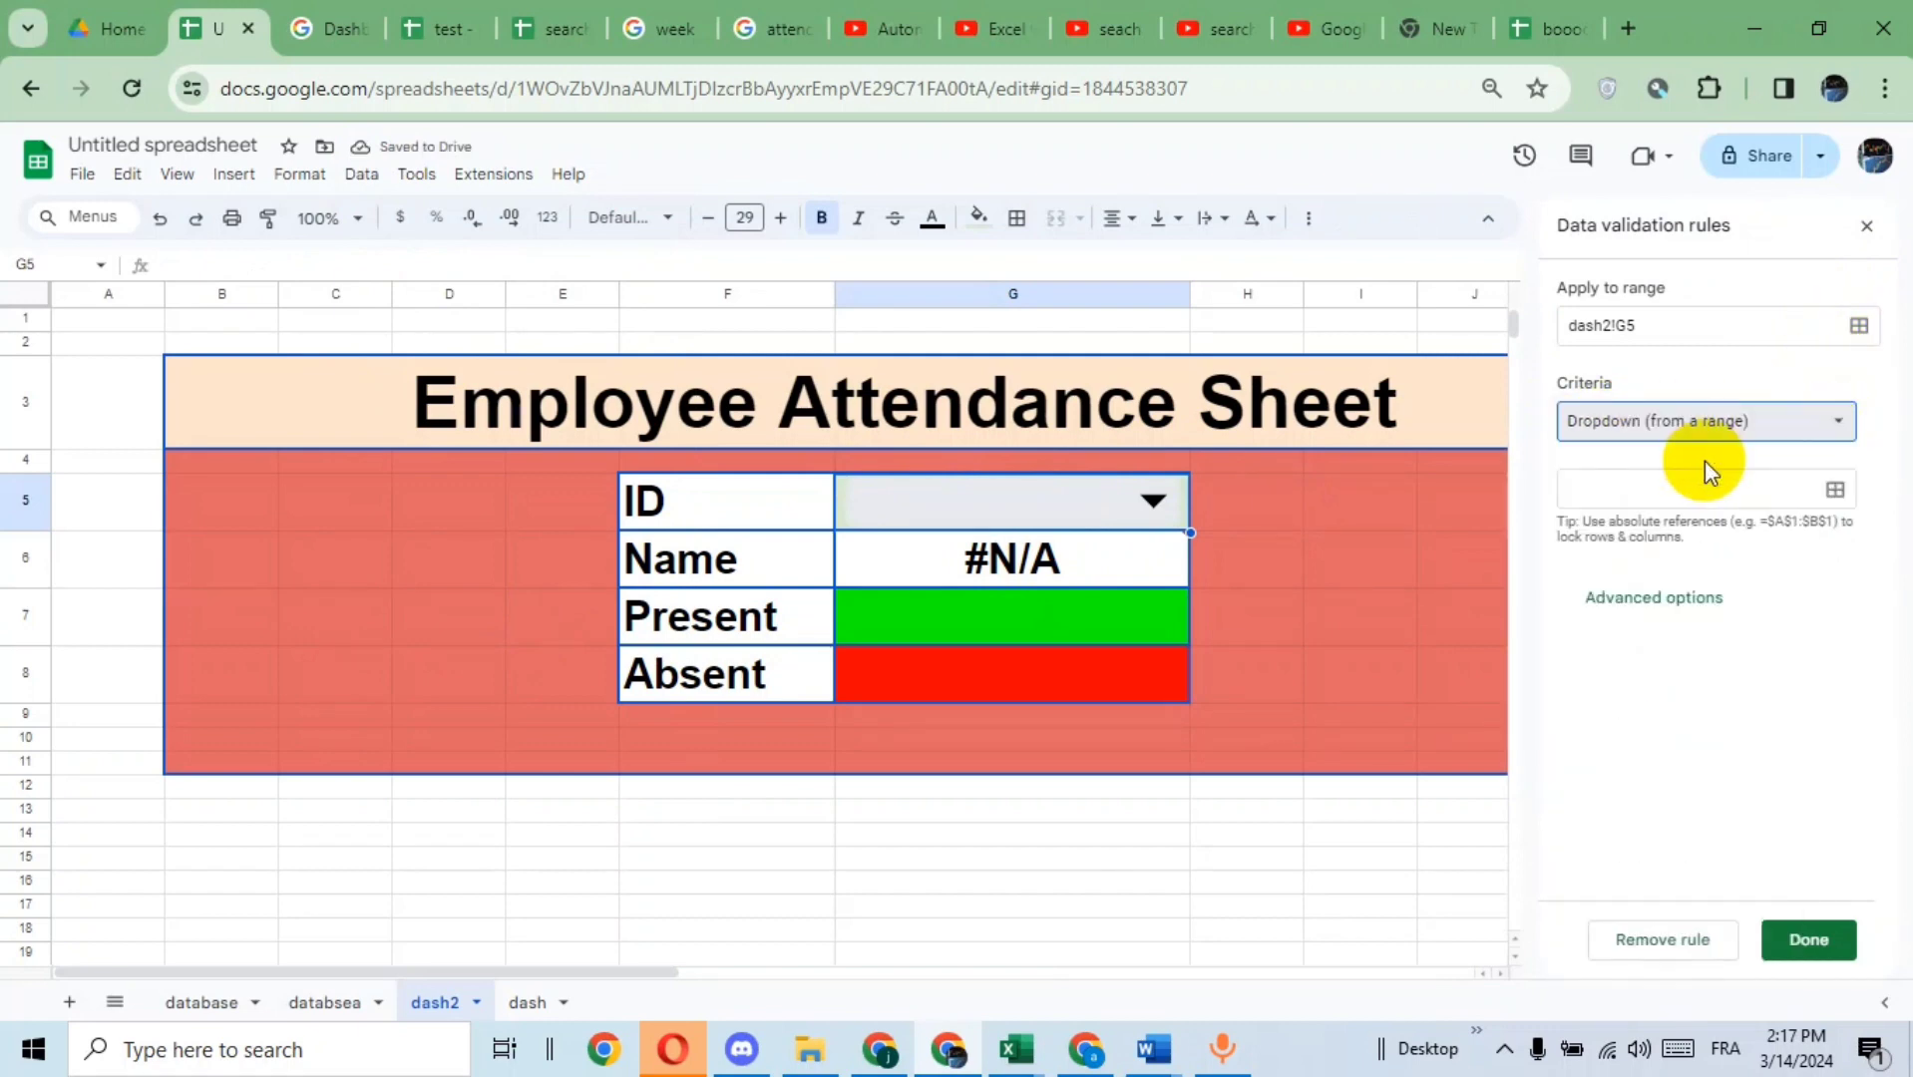
- Set the dropdown's source range to the ID cells databsea!B5:B12, save the rule and close the data validation rules
click(1834, 492)
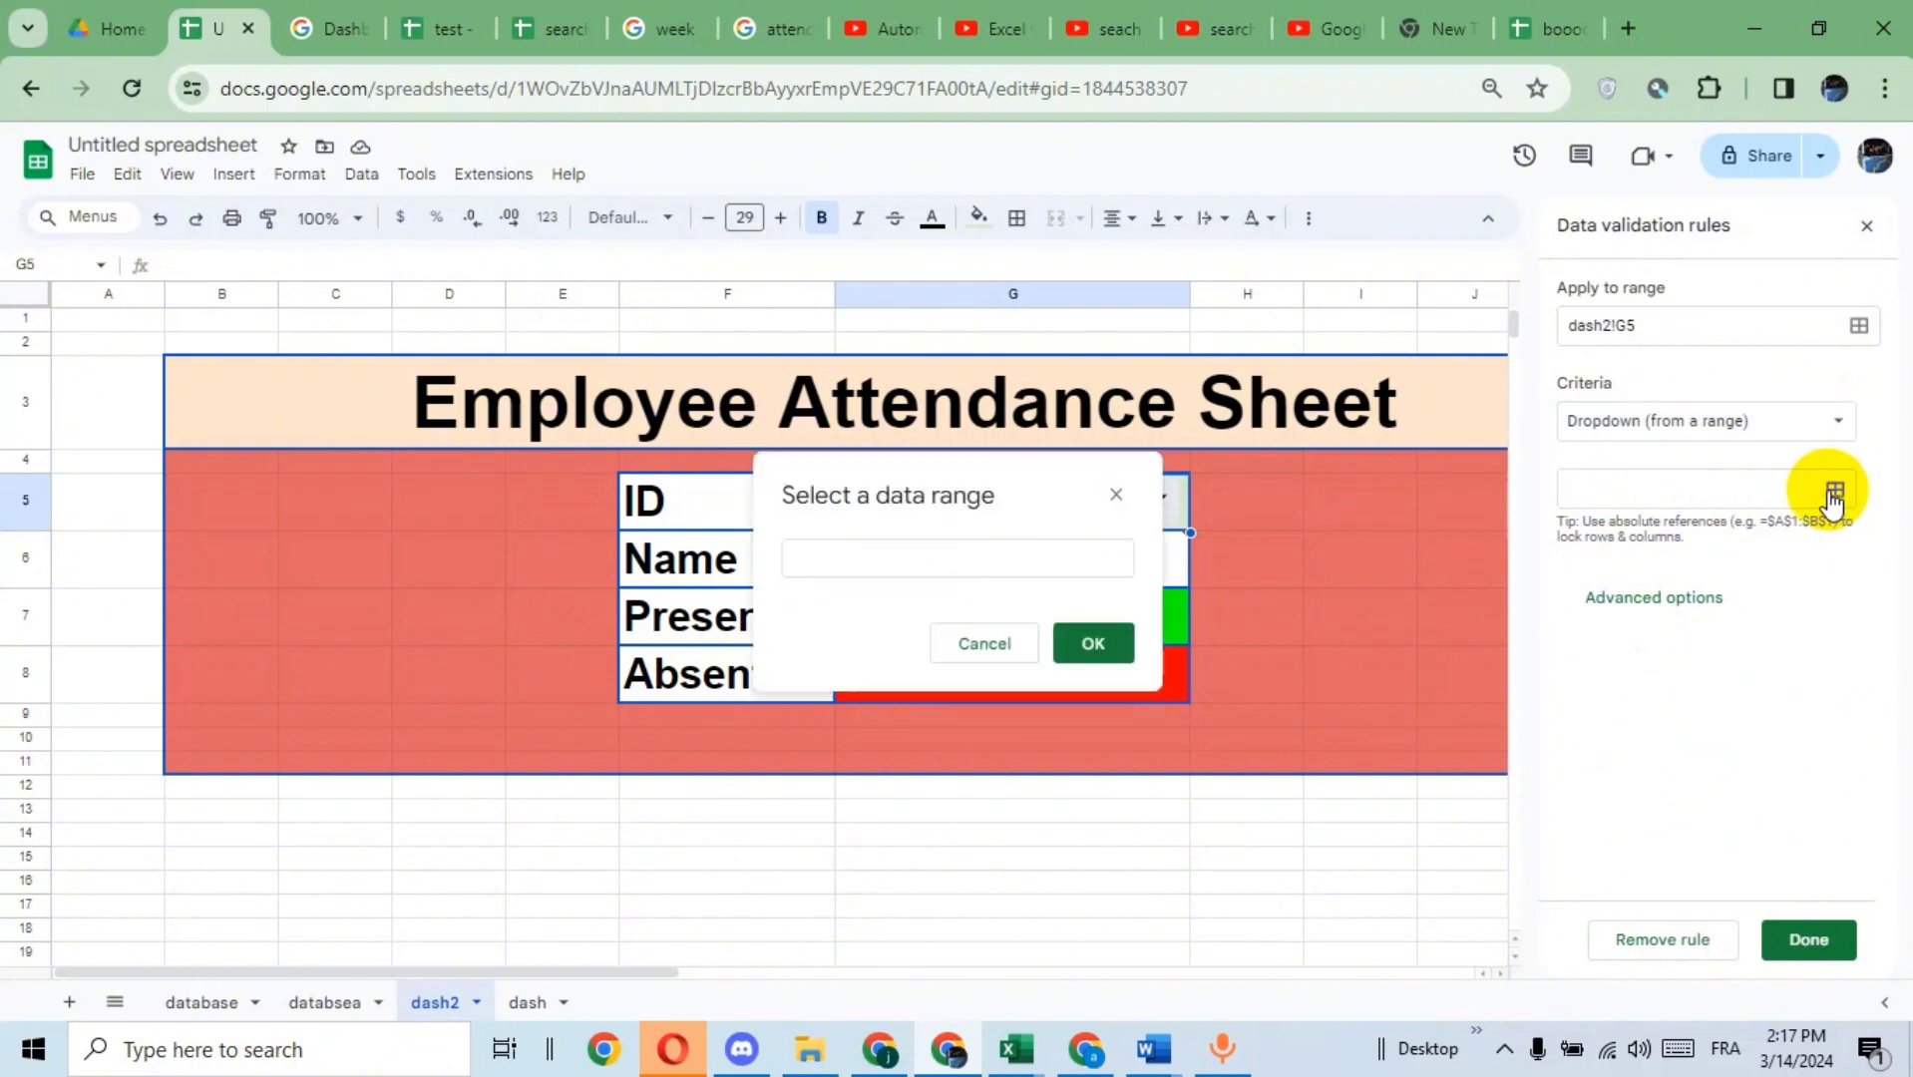
click(926, 557)
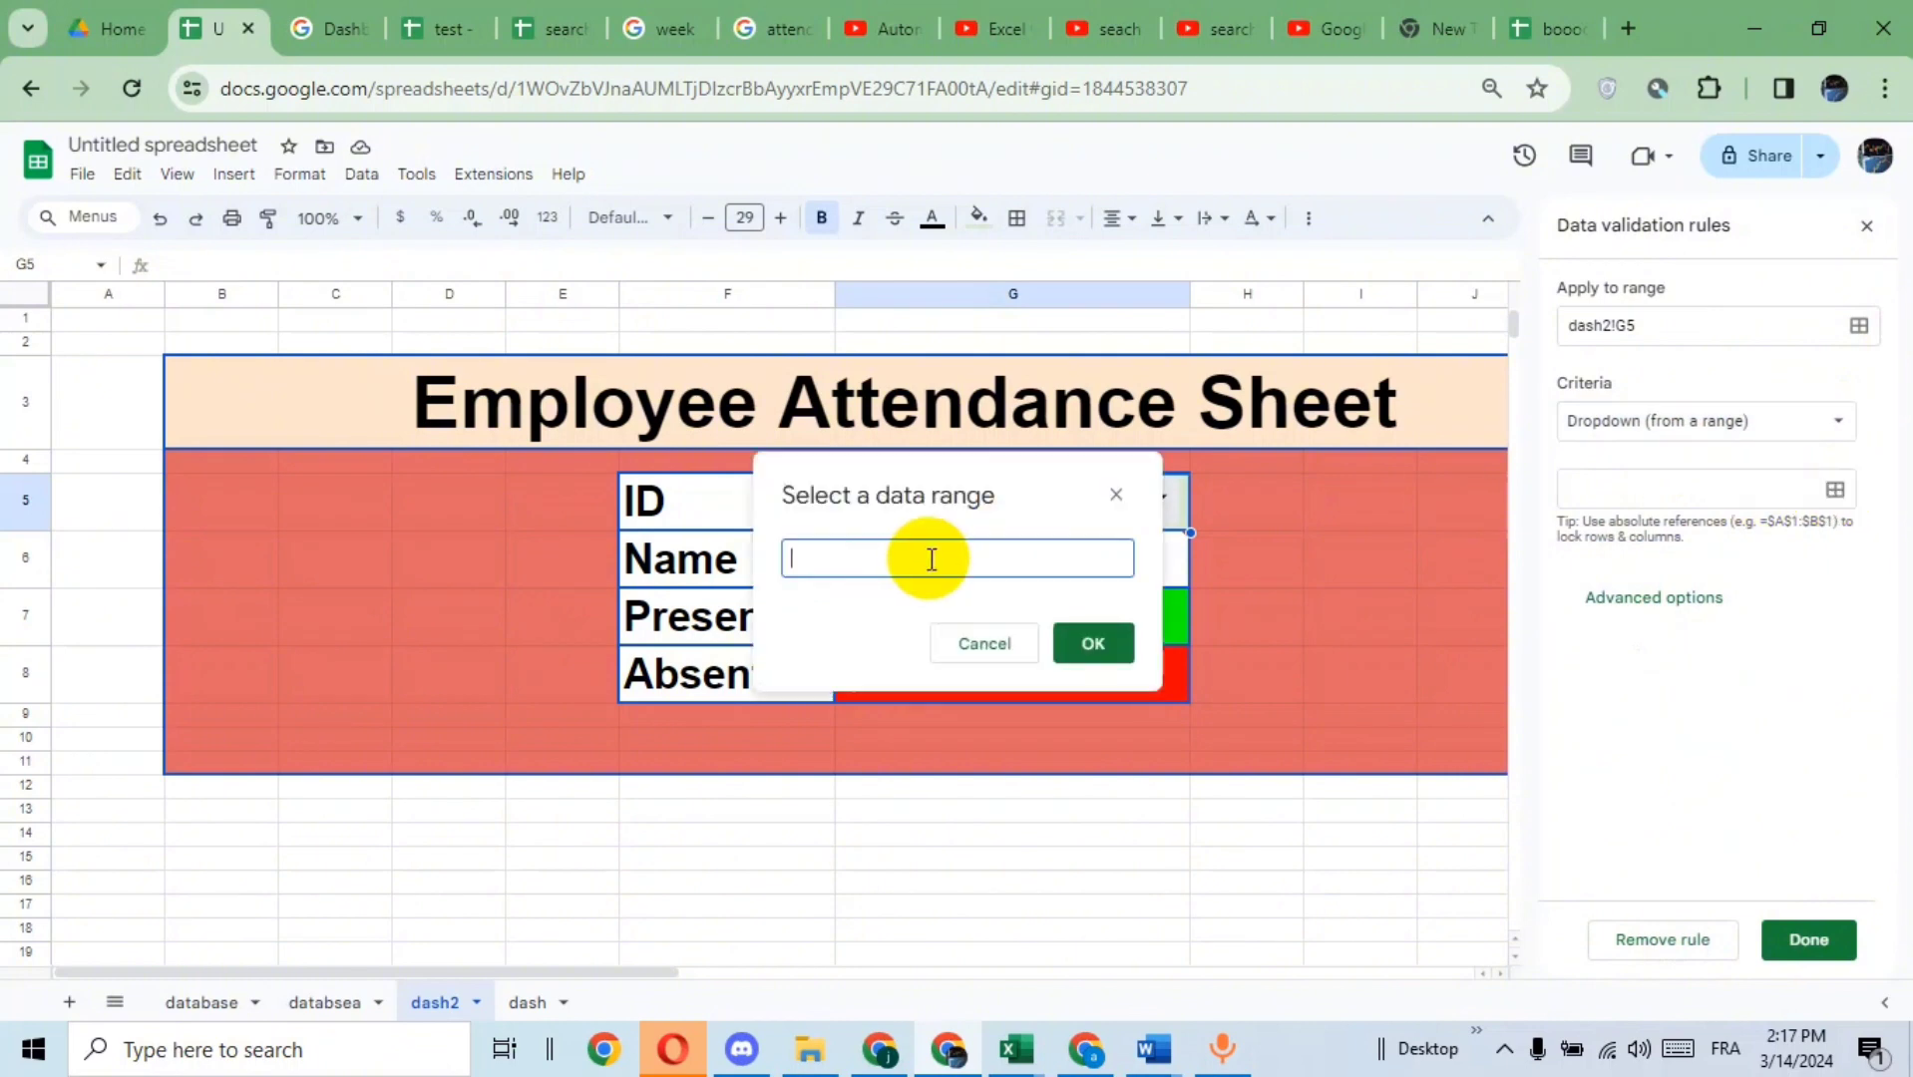
click(329, 1003)
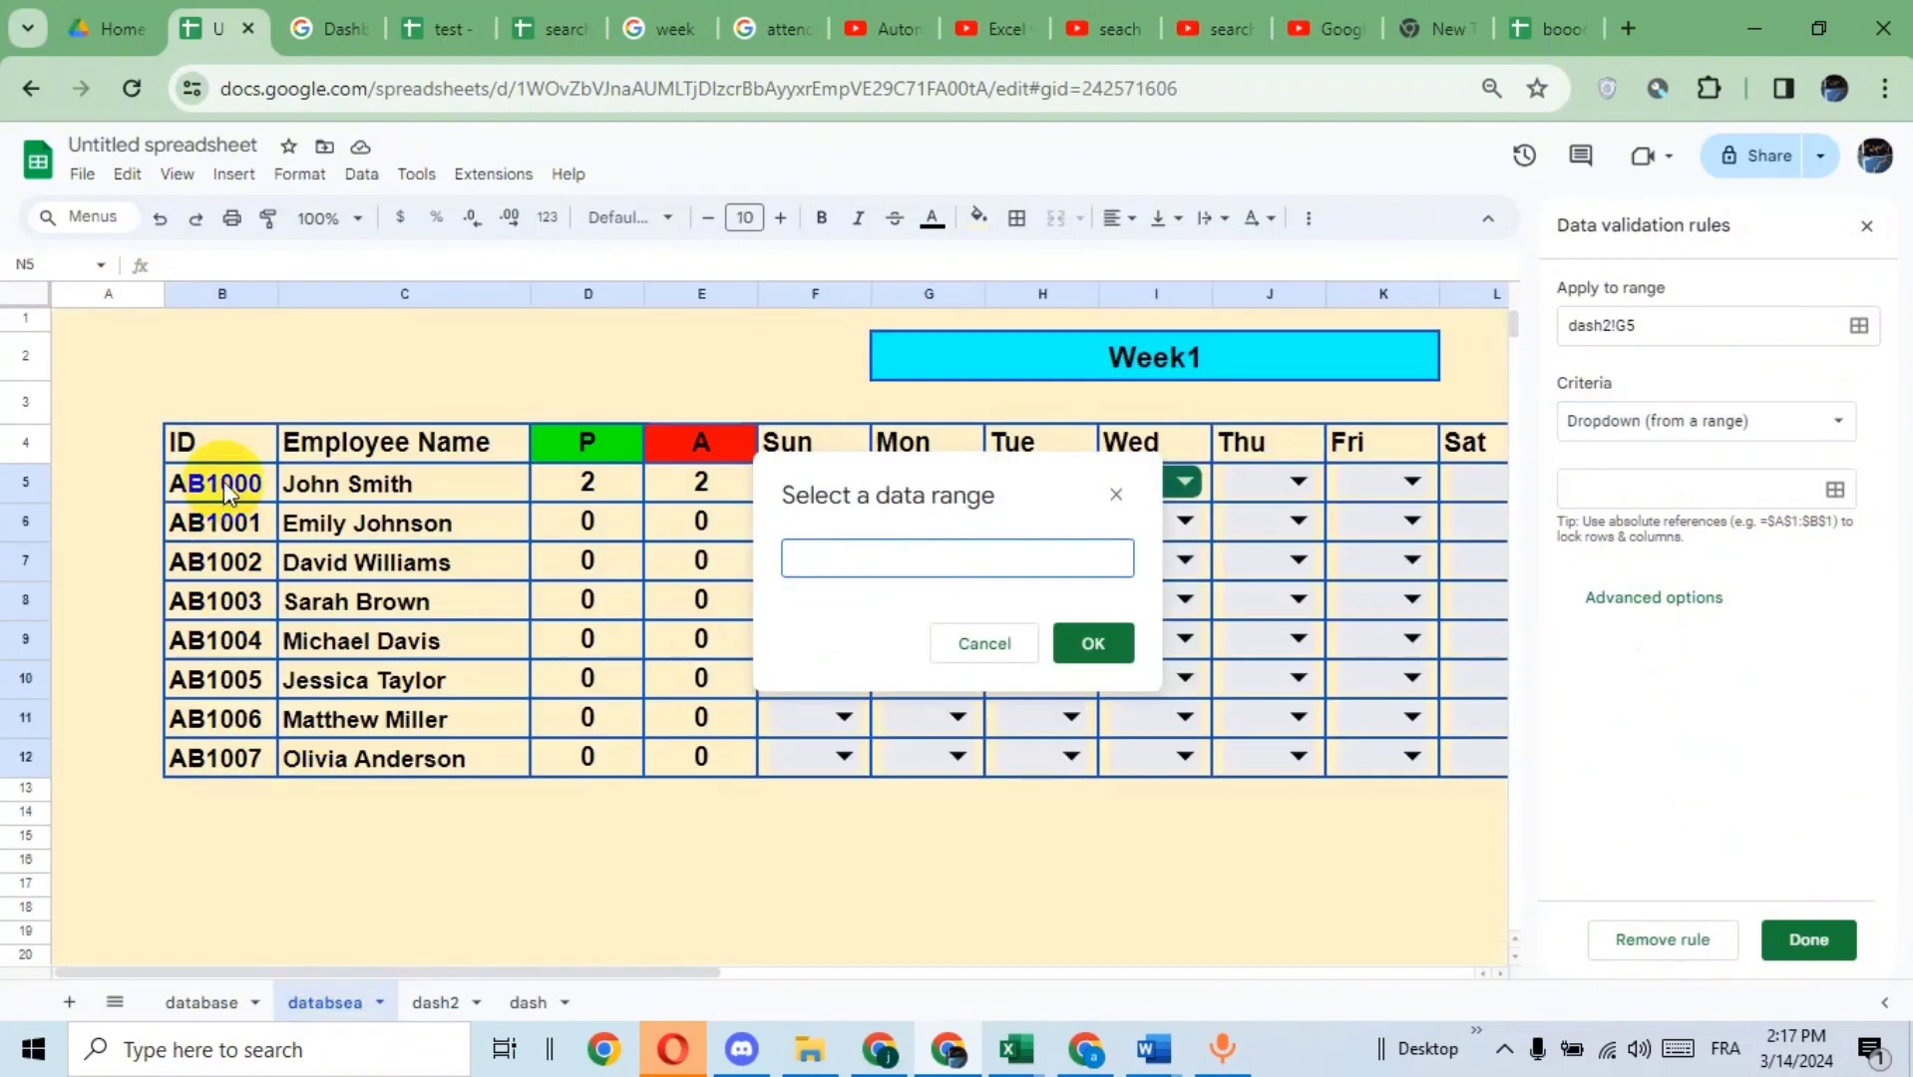
drag(214, 483, 222, 763)
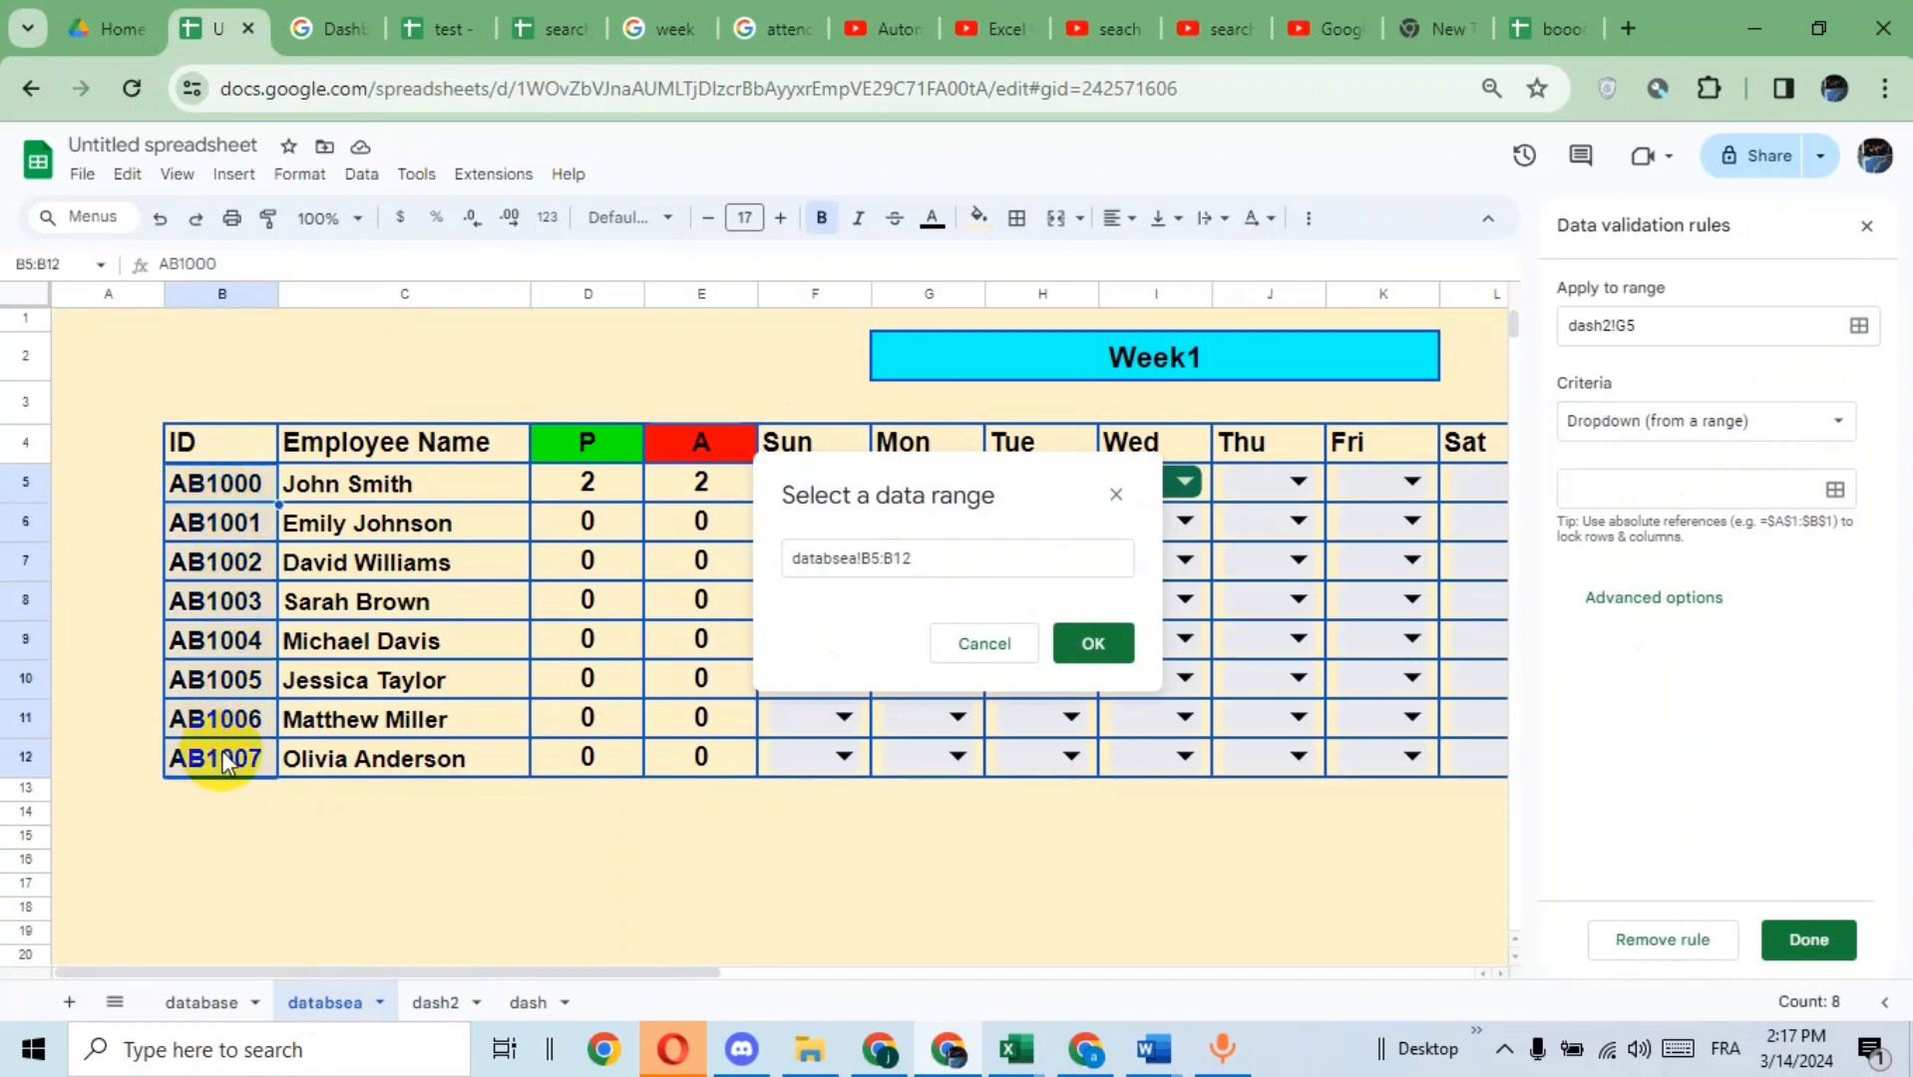
click(1098, 642)
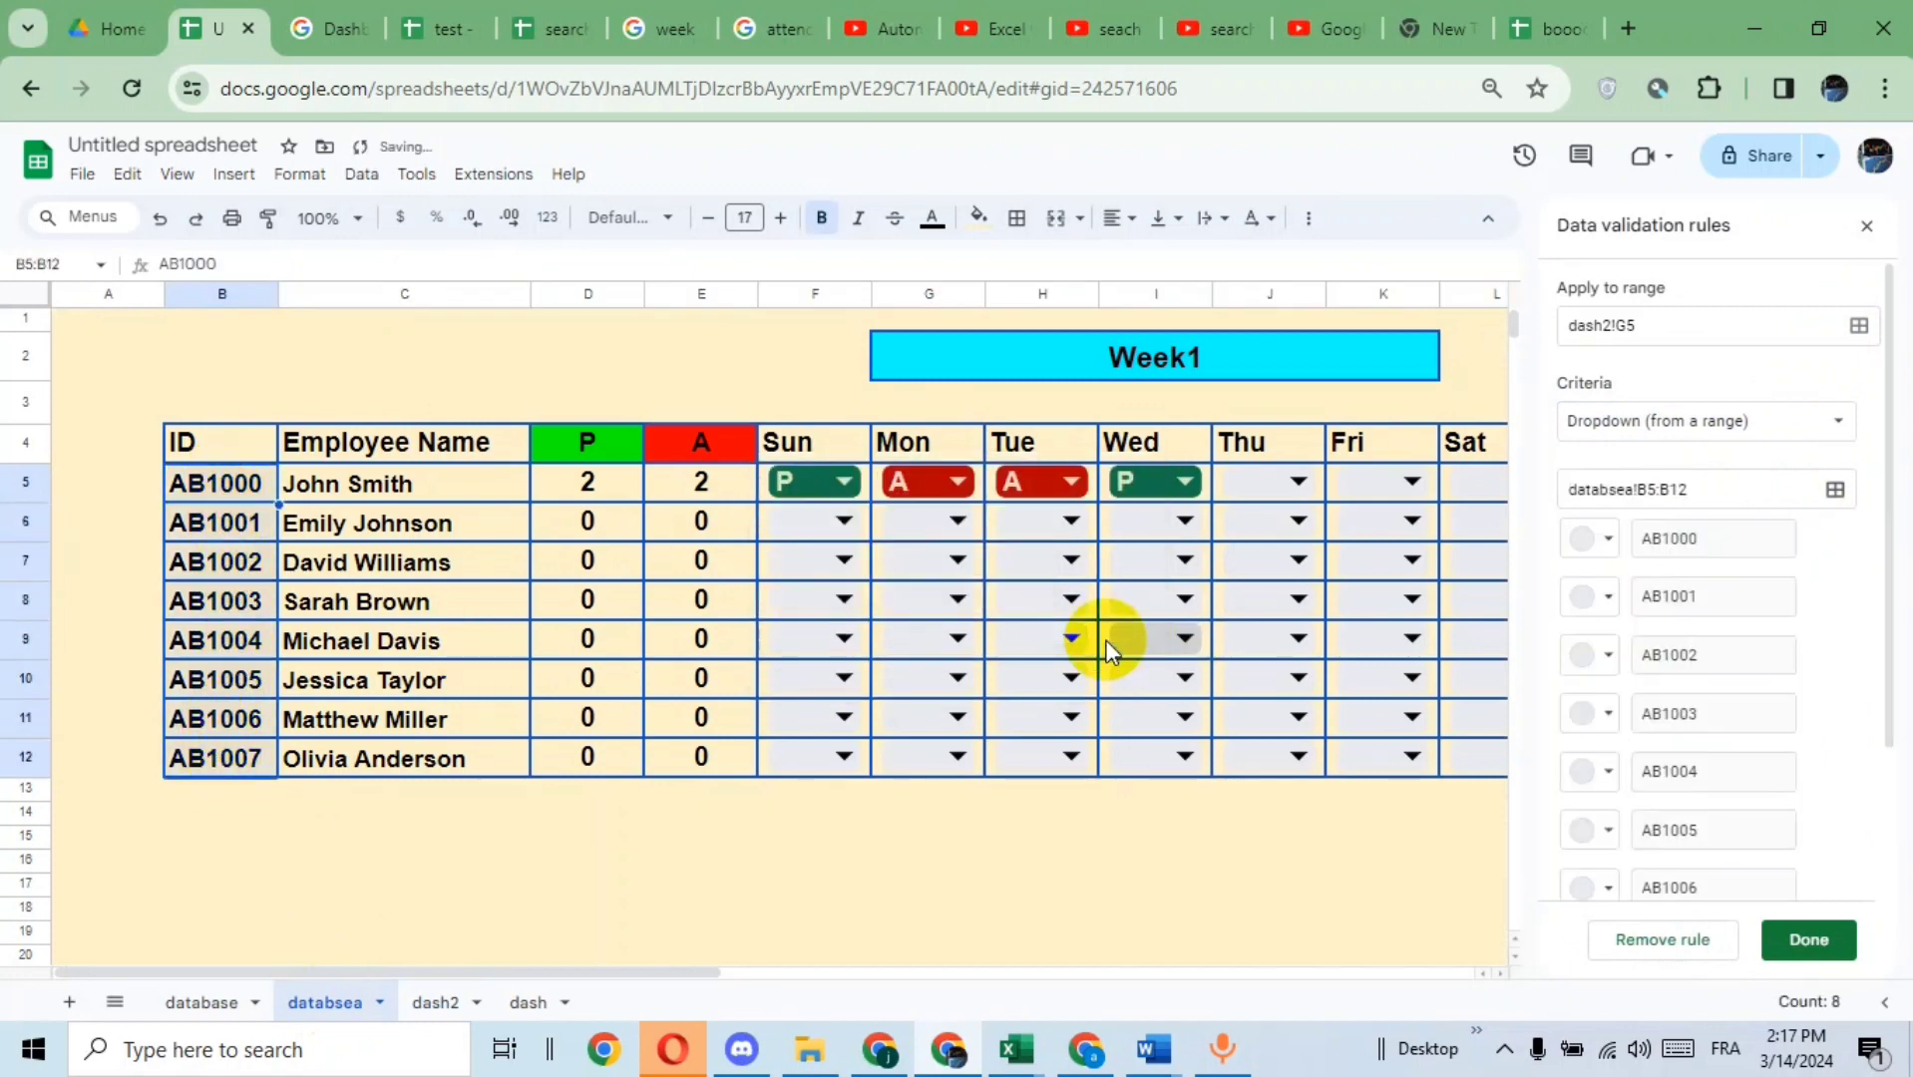
click(1810, 944)
click(1877, 230)
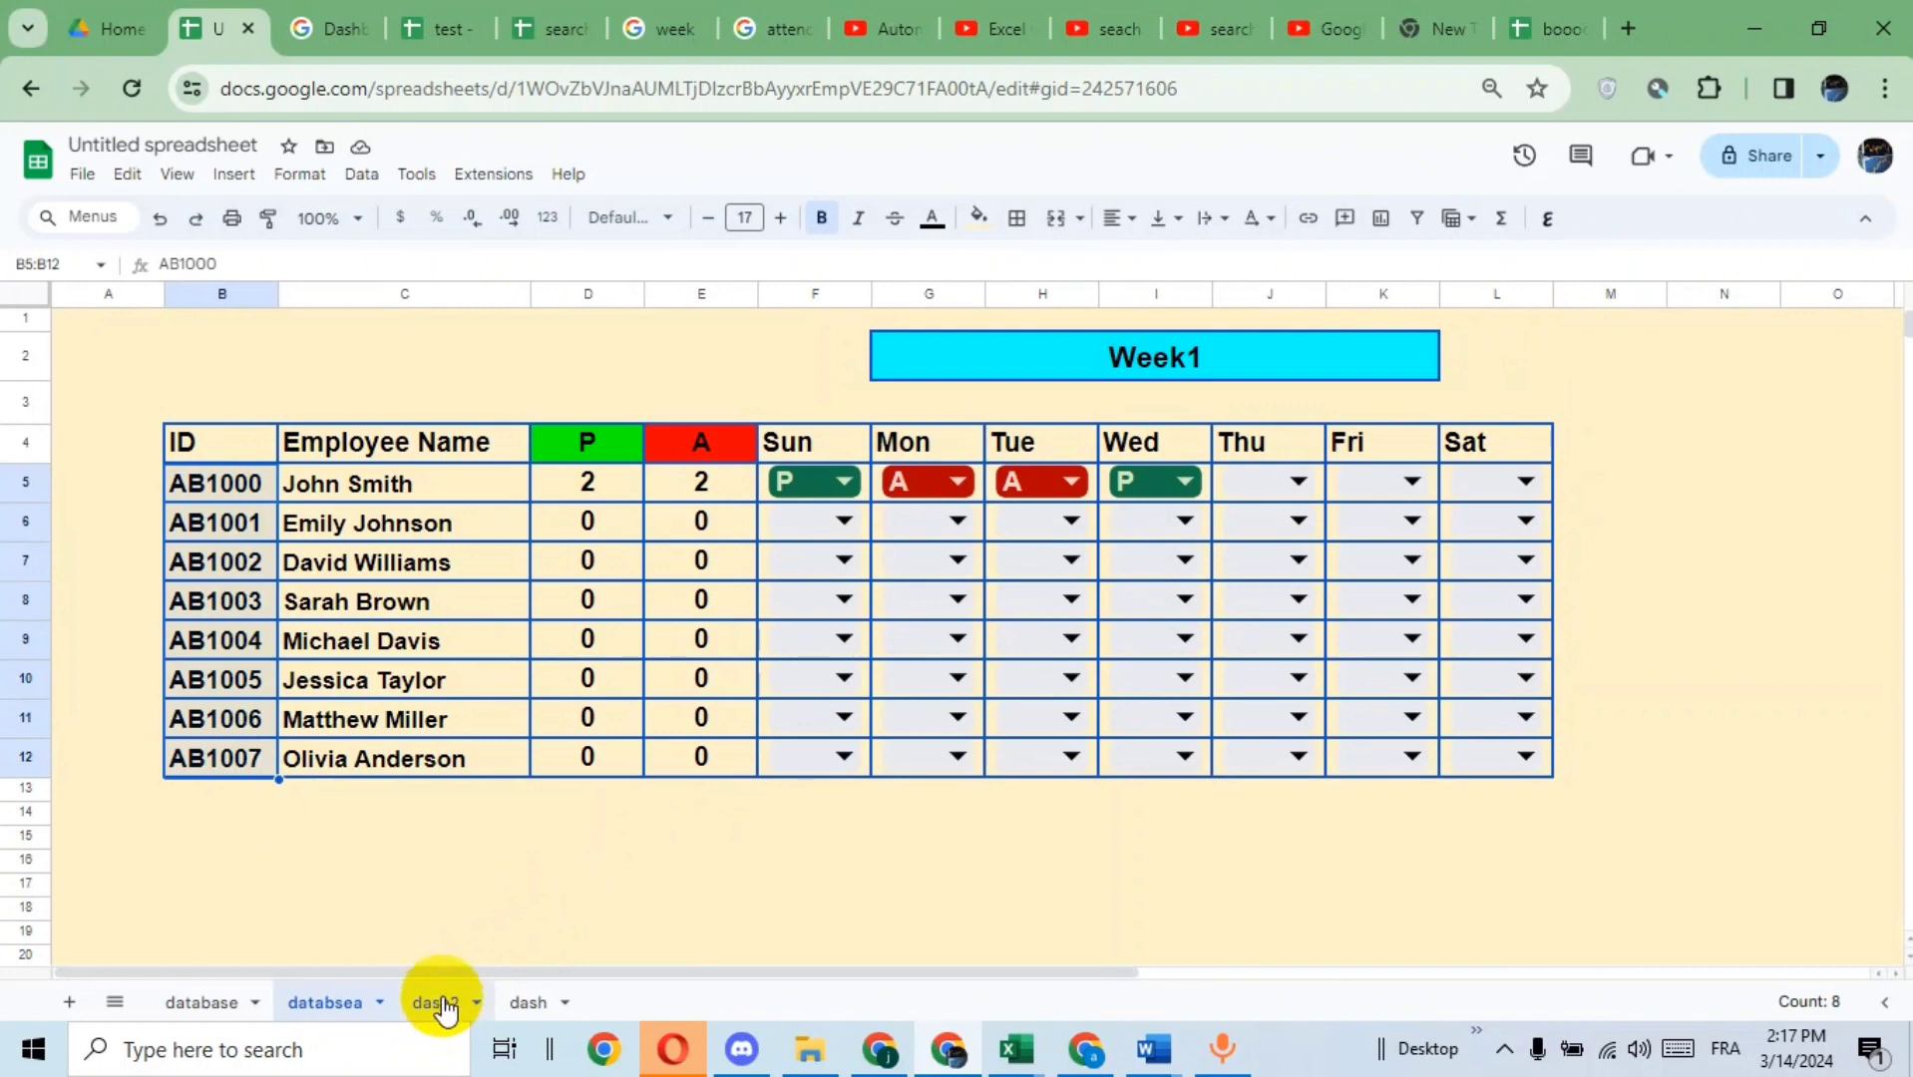
- Choose the first employee ID in the G5 dropdown of dash2 and compare the looked-up name with the databsea table
click(441, 1006)
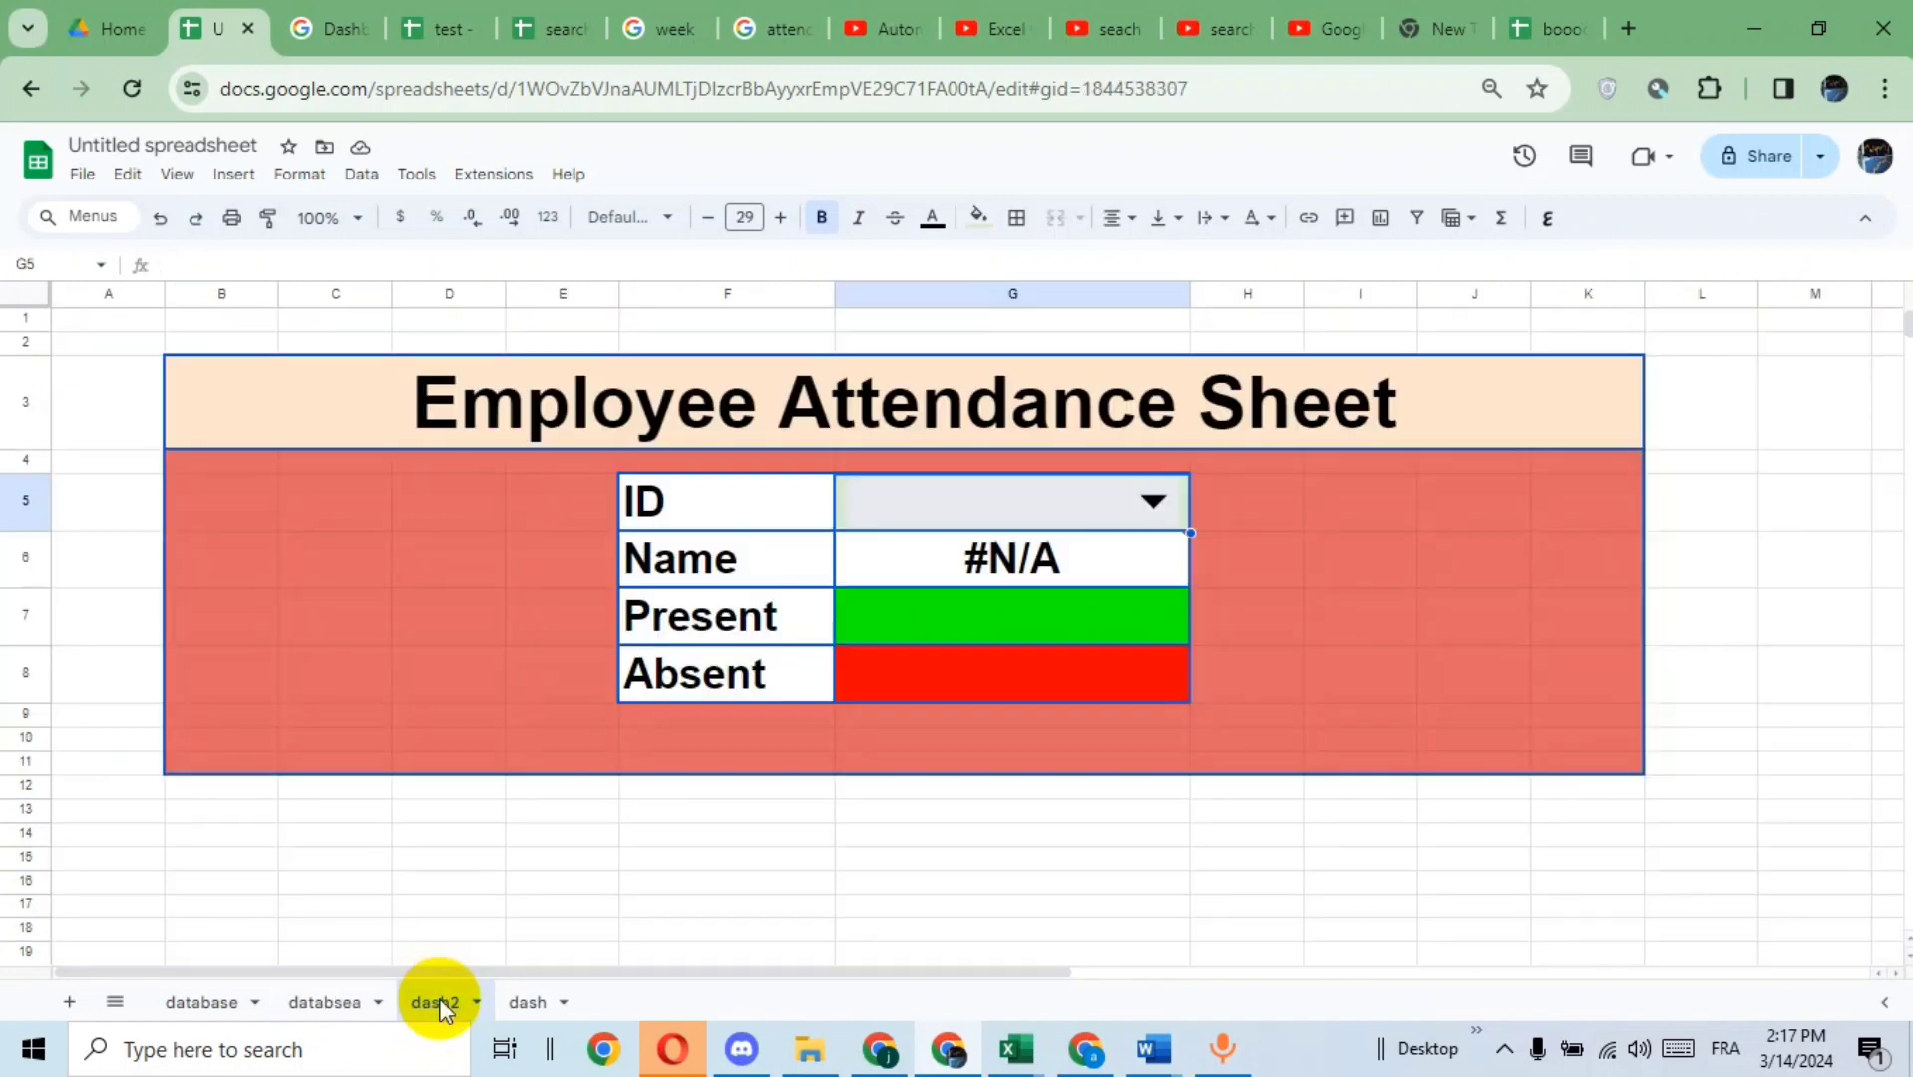
click(1153, 502)
click(934, 560)
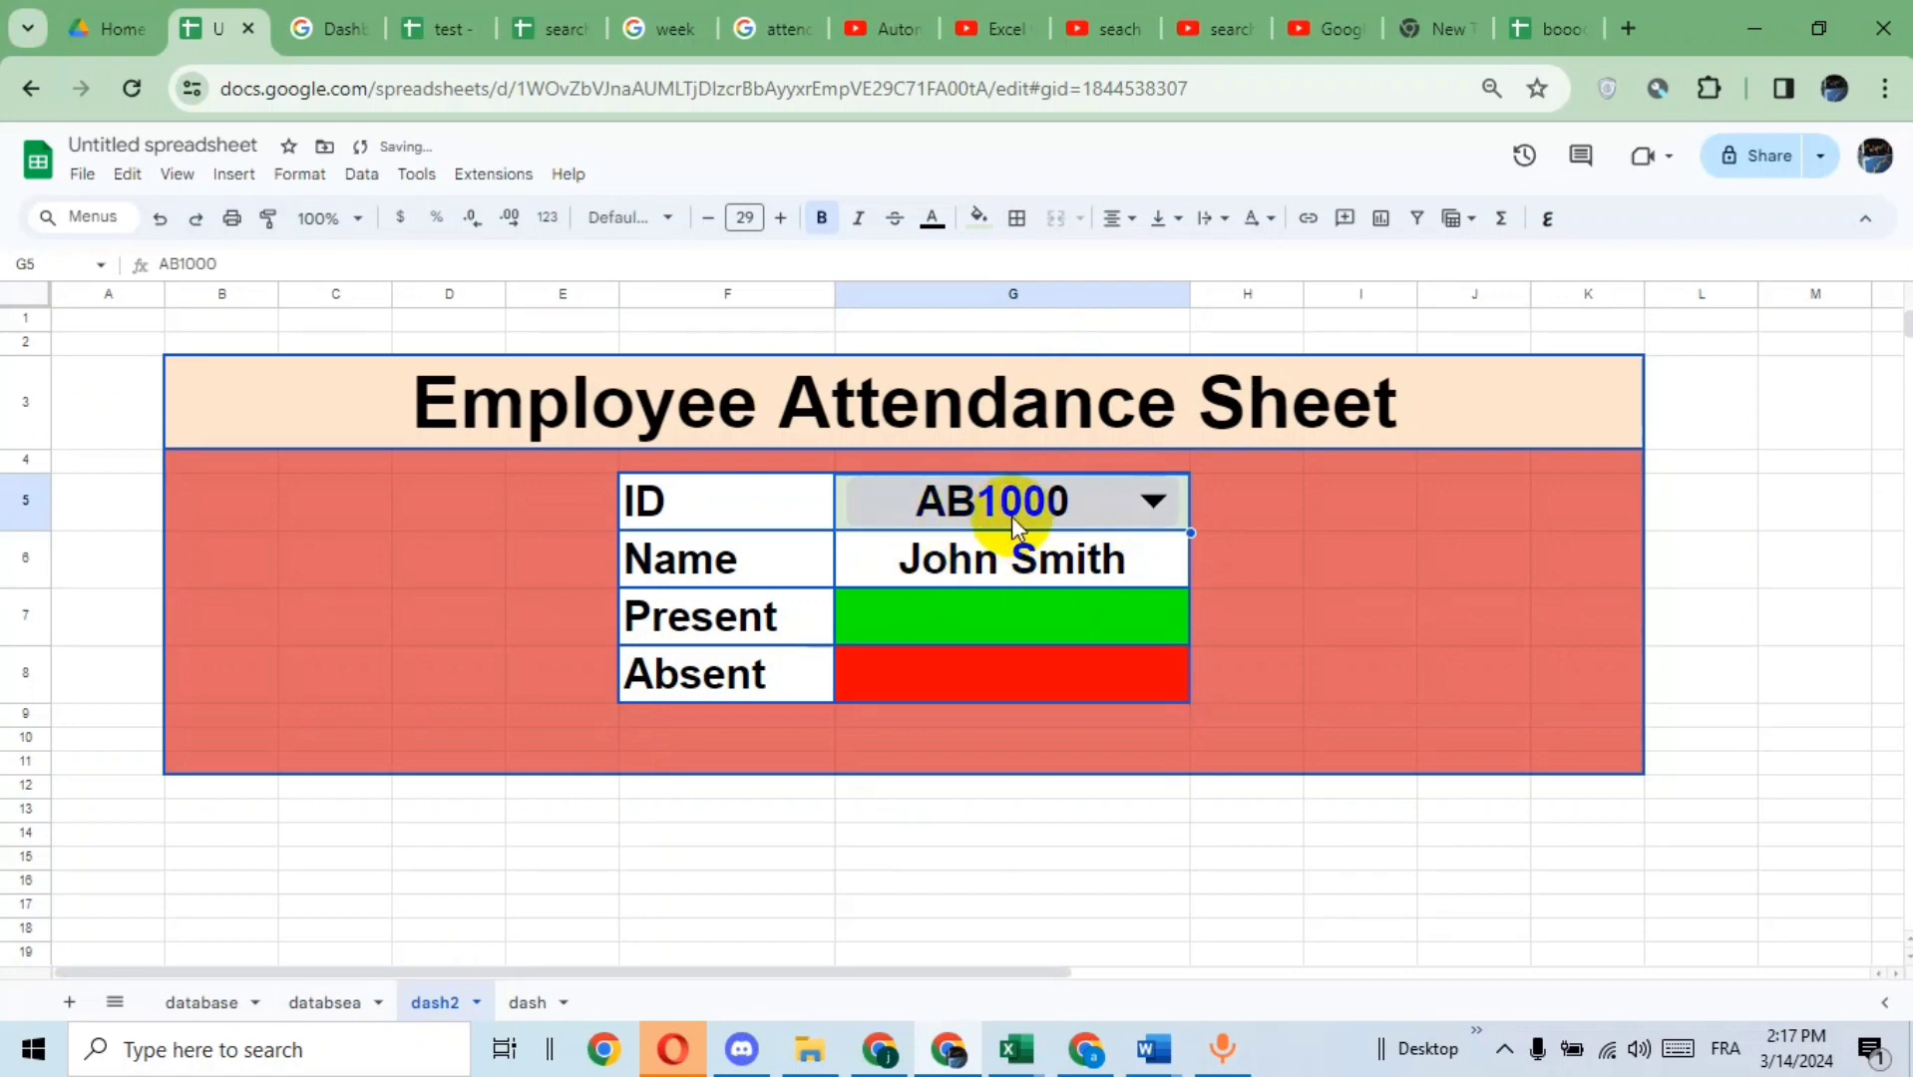
click(329, 1003)
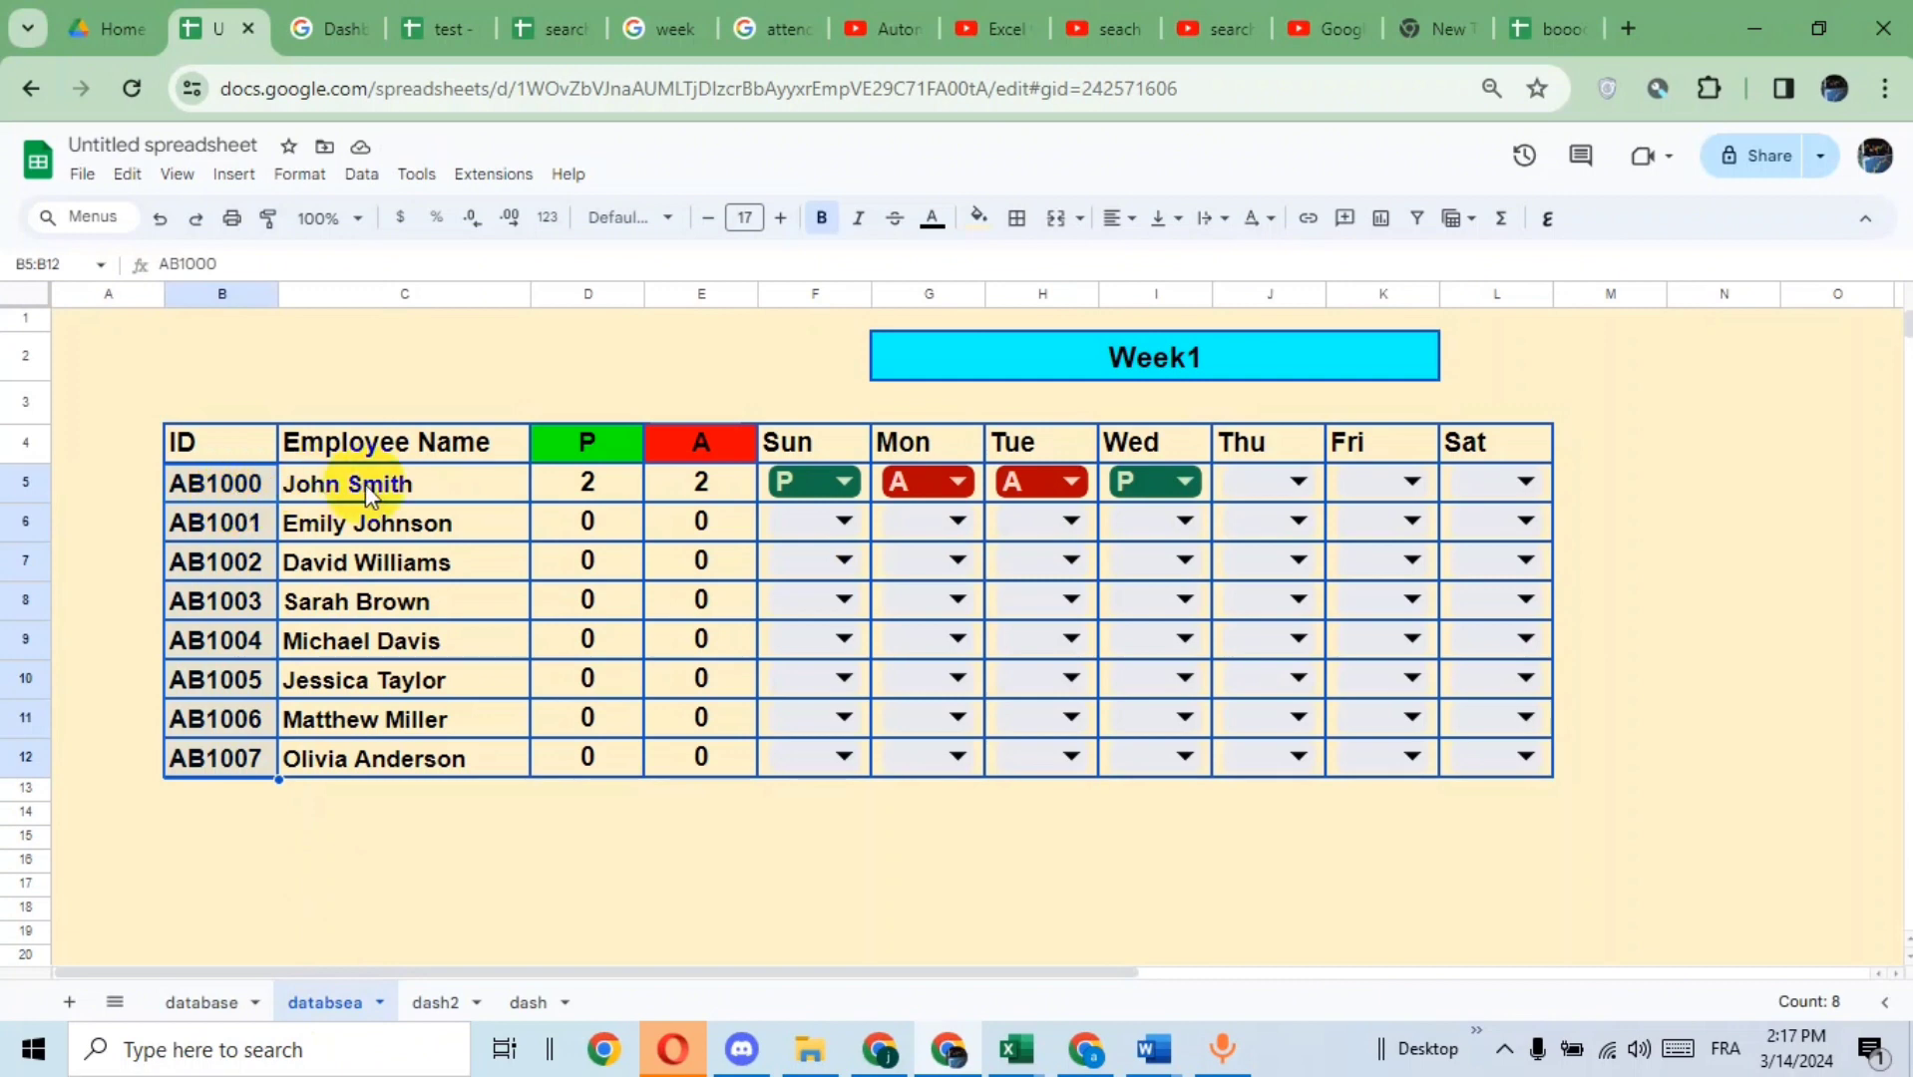
click(437, 1003)
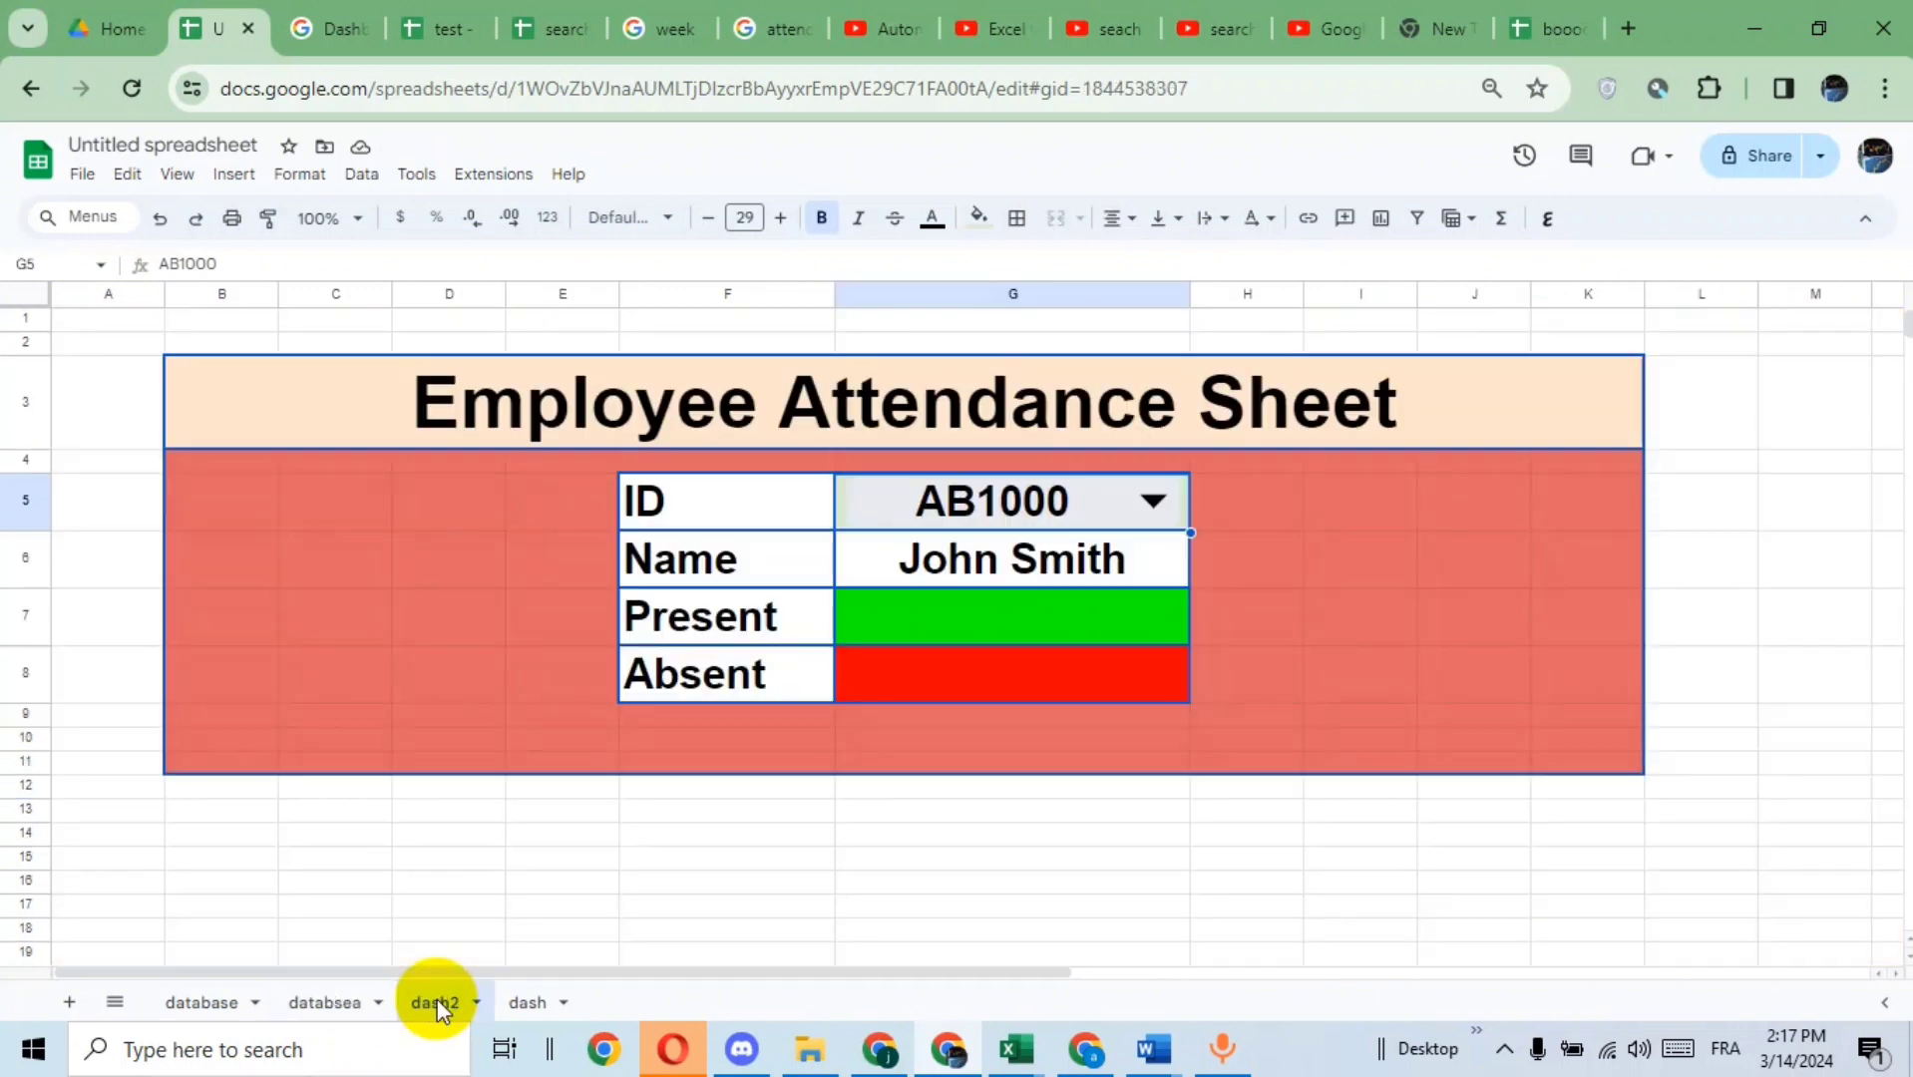
click(1297, 575)
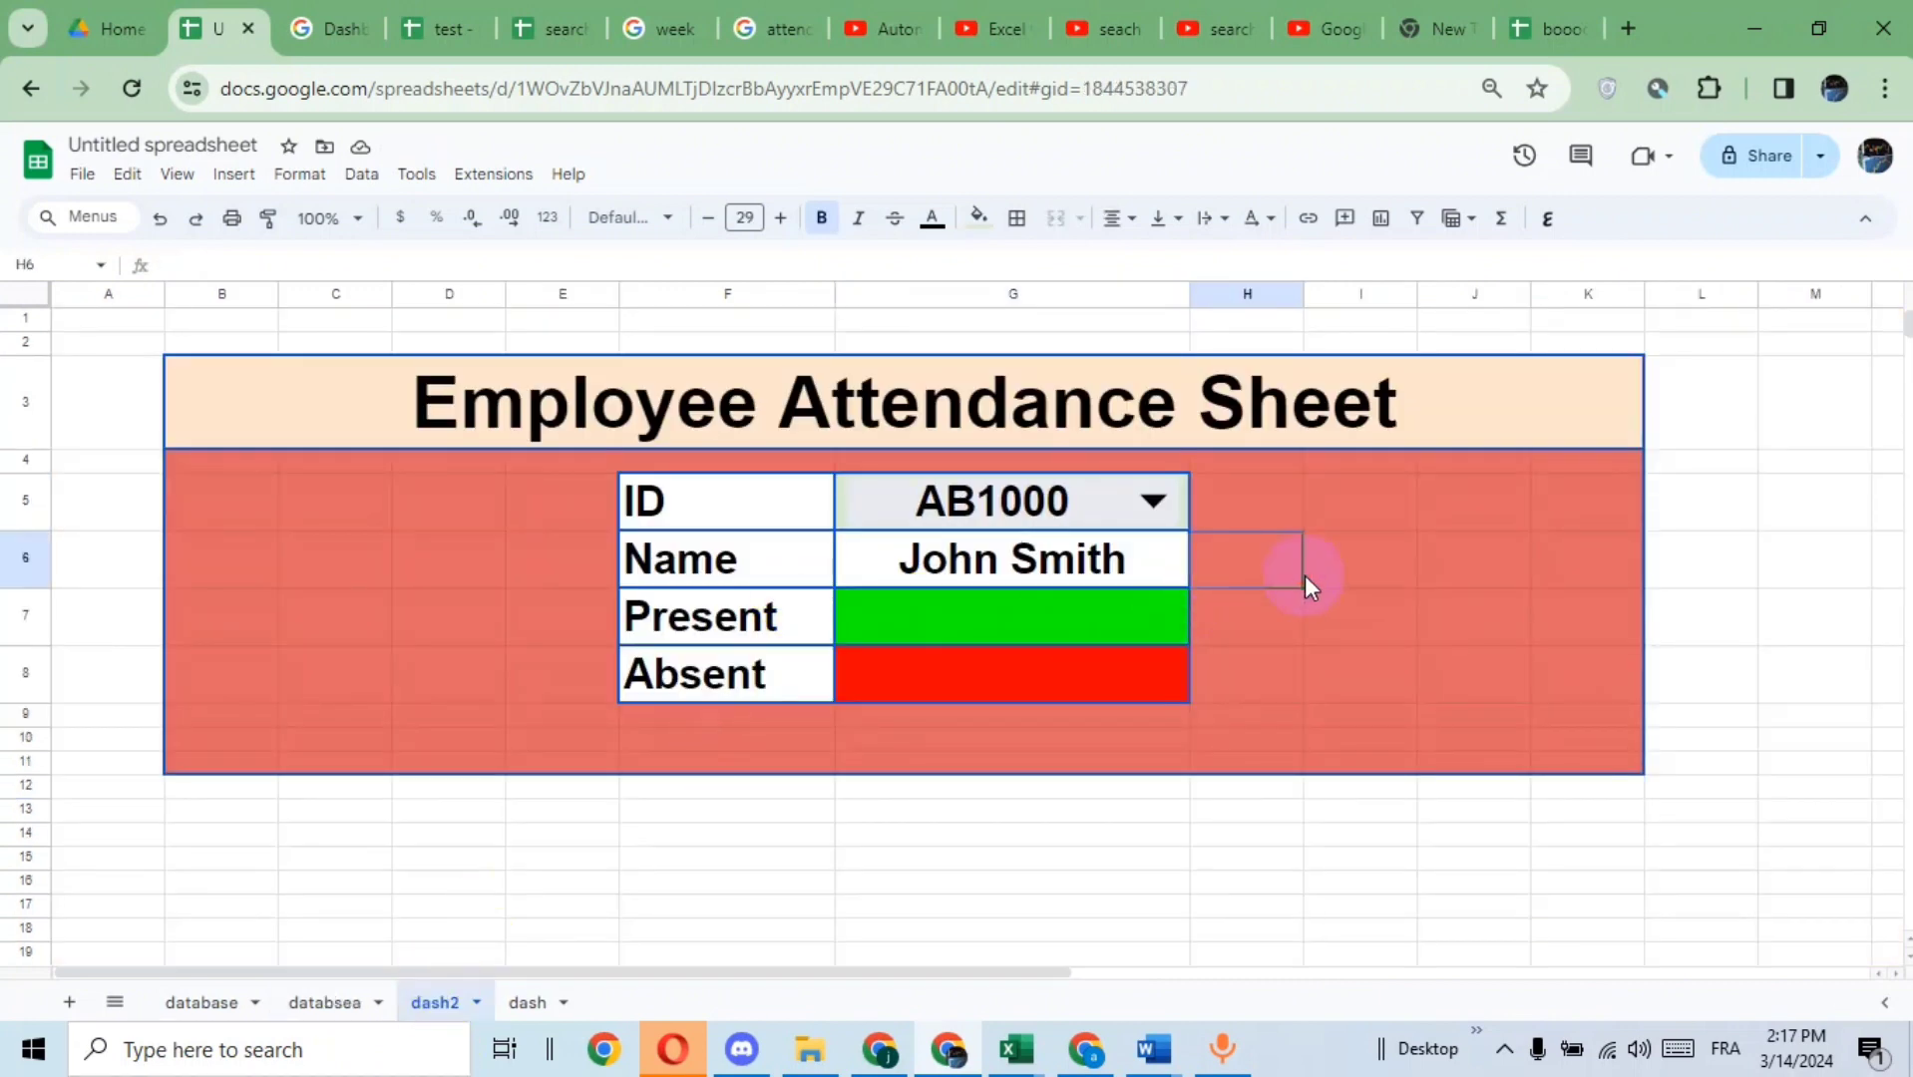
- Enter =VLOOKUP(G5,databsea!B5:L12,3,0) in the Present cell G7 of dash2
click(1010, 619)
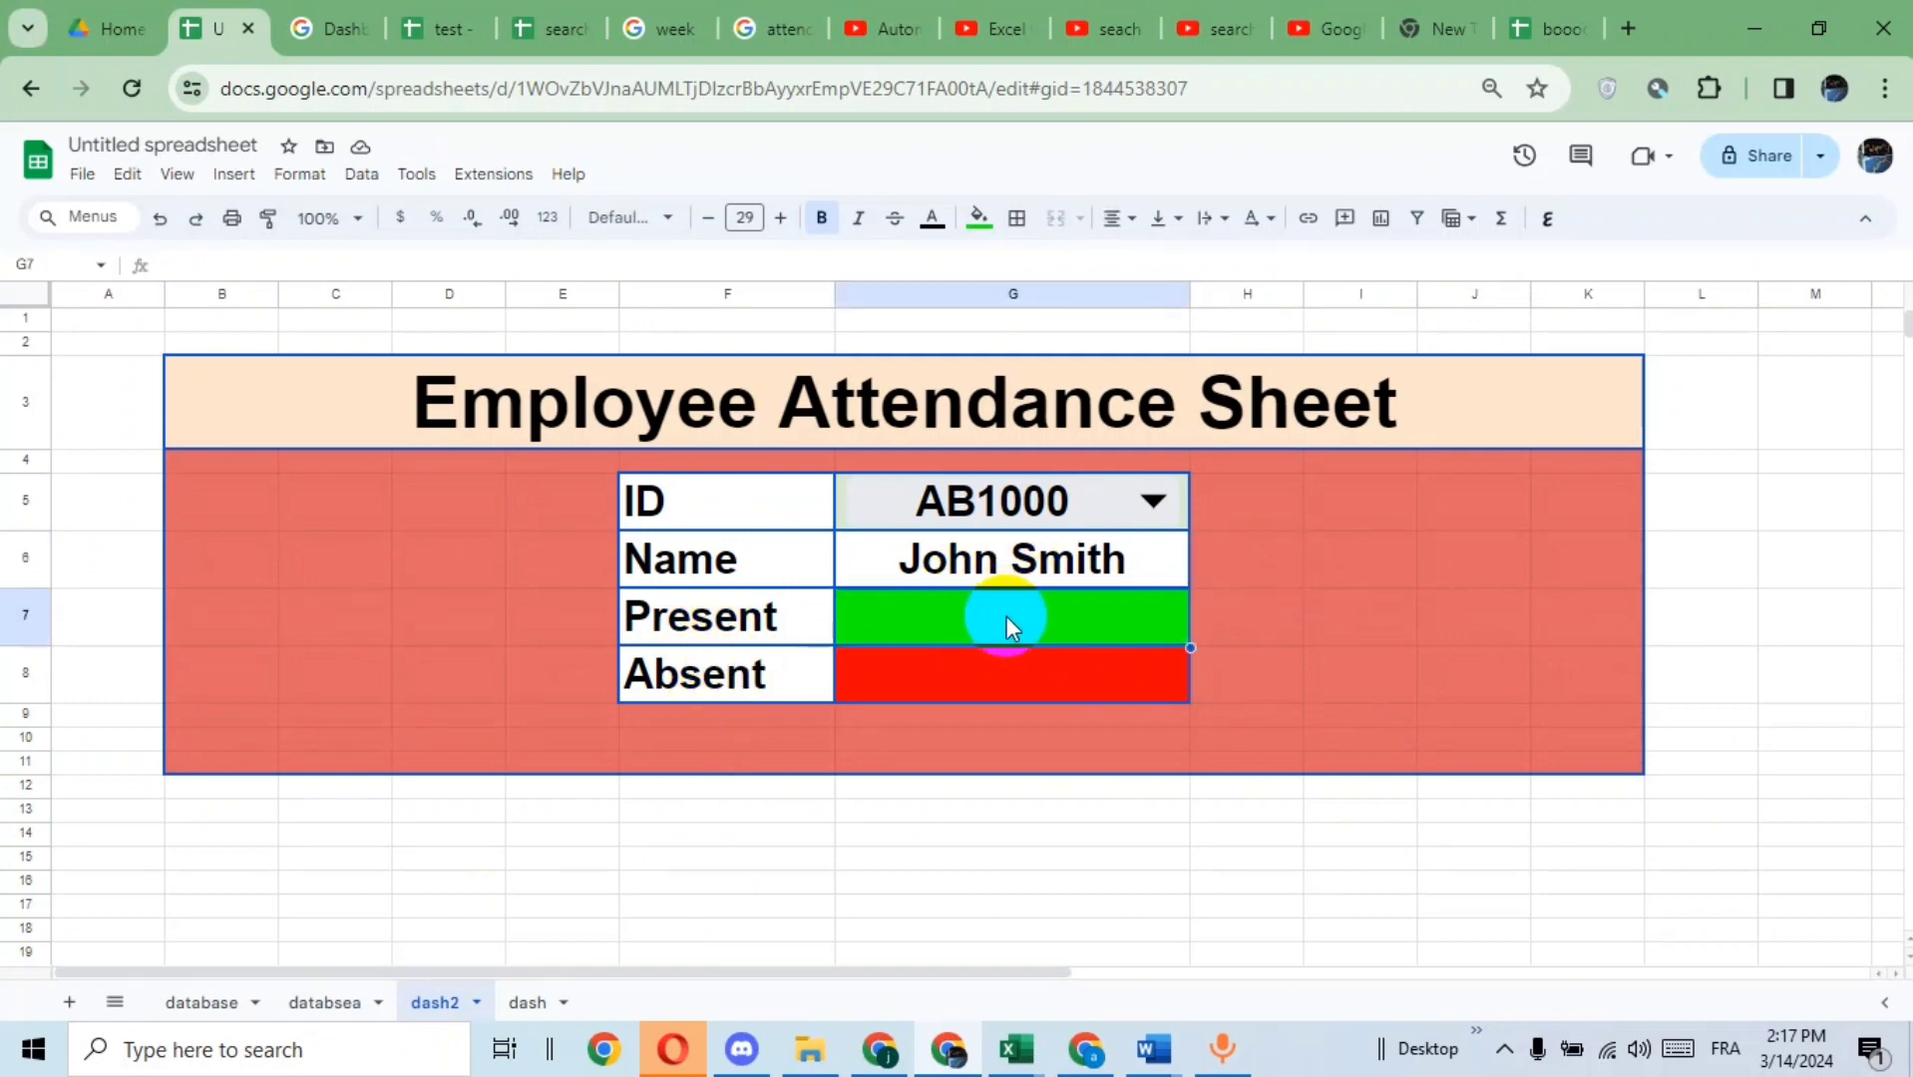
text(=)
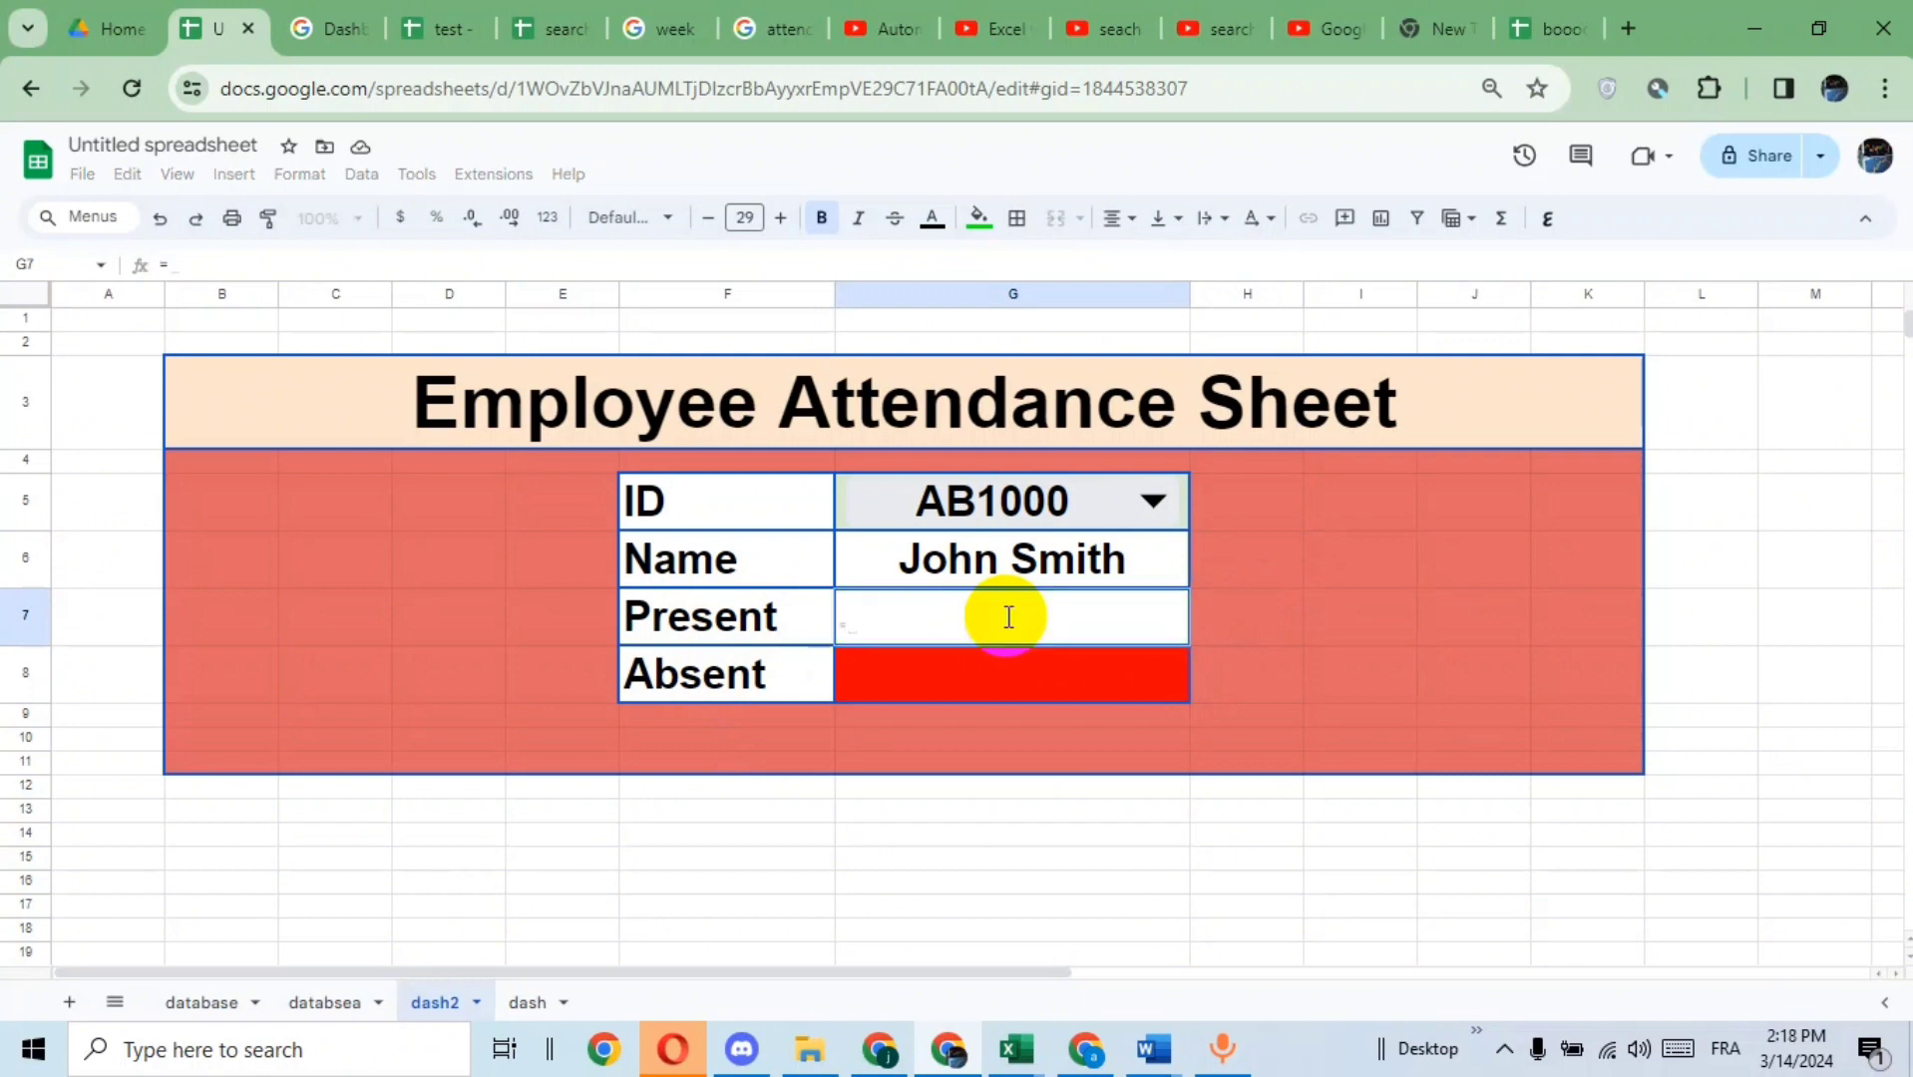
text(v)
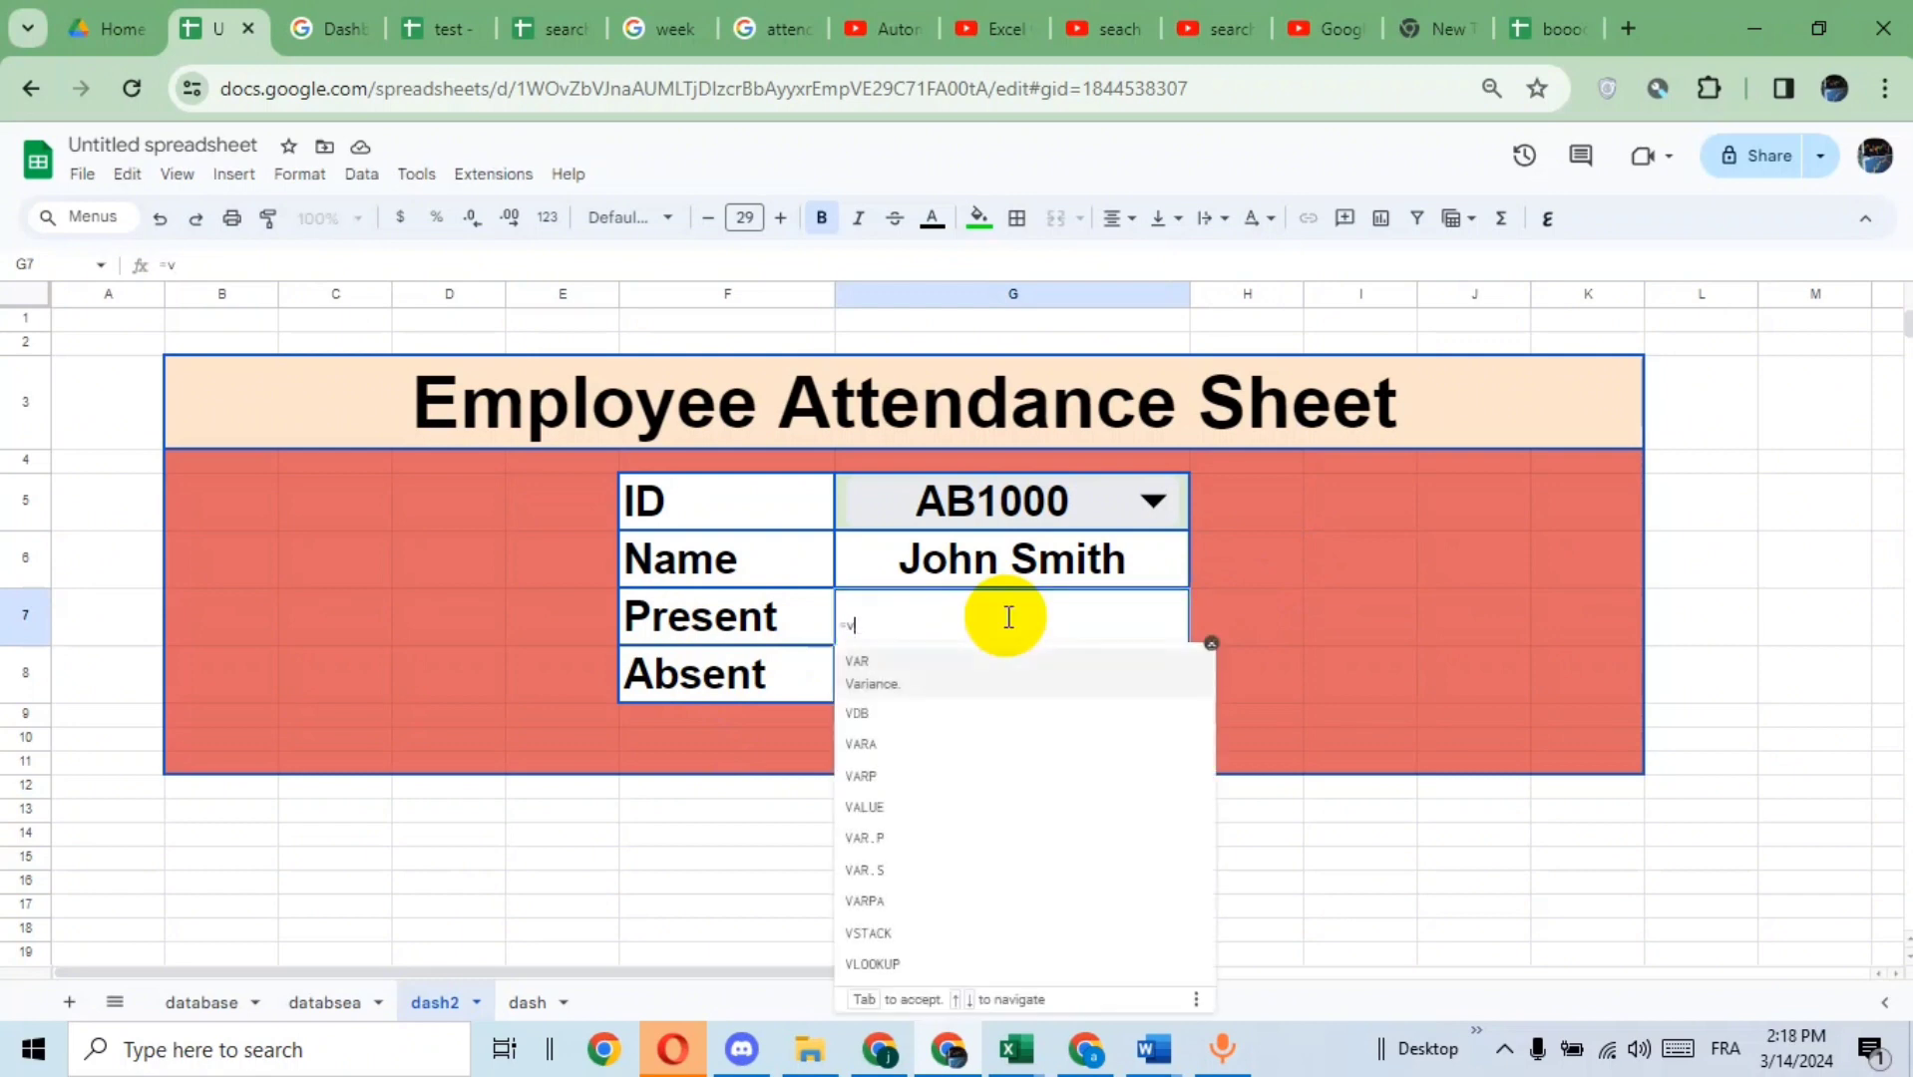
text(o)
key(BackSpace)
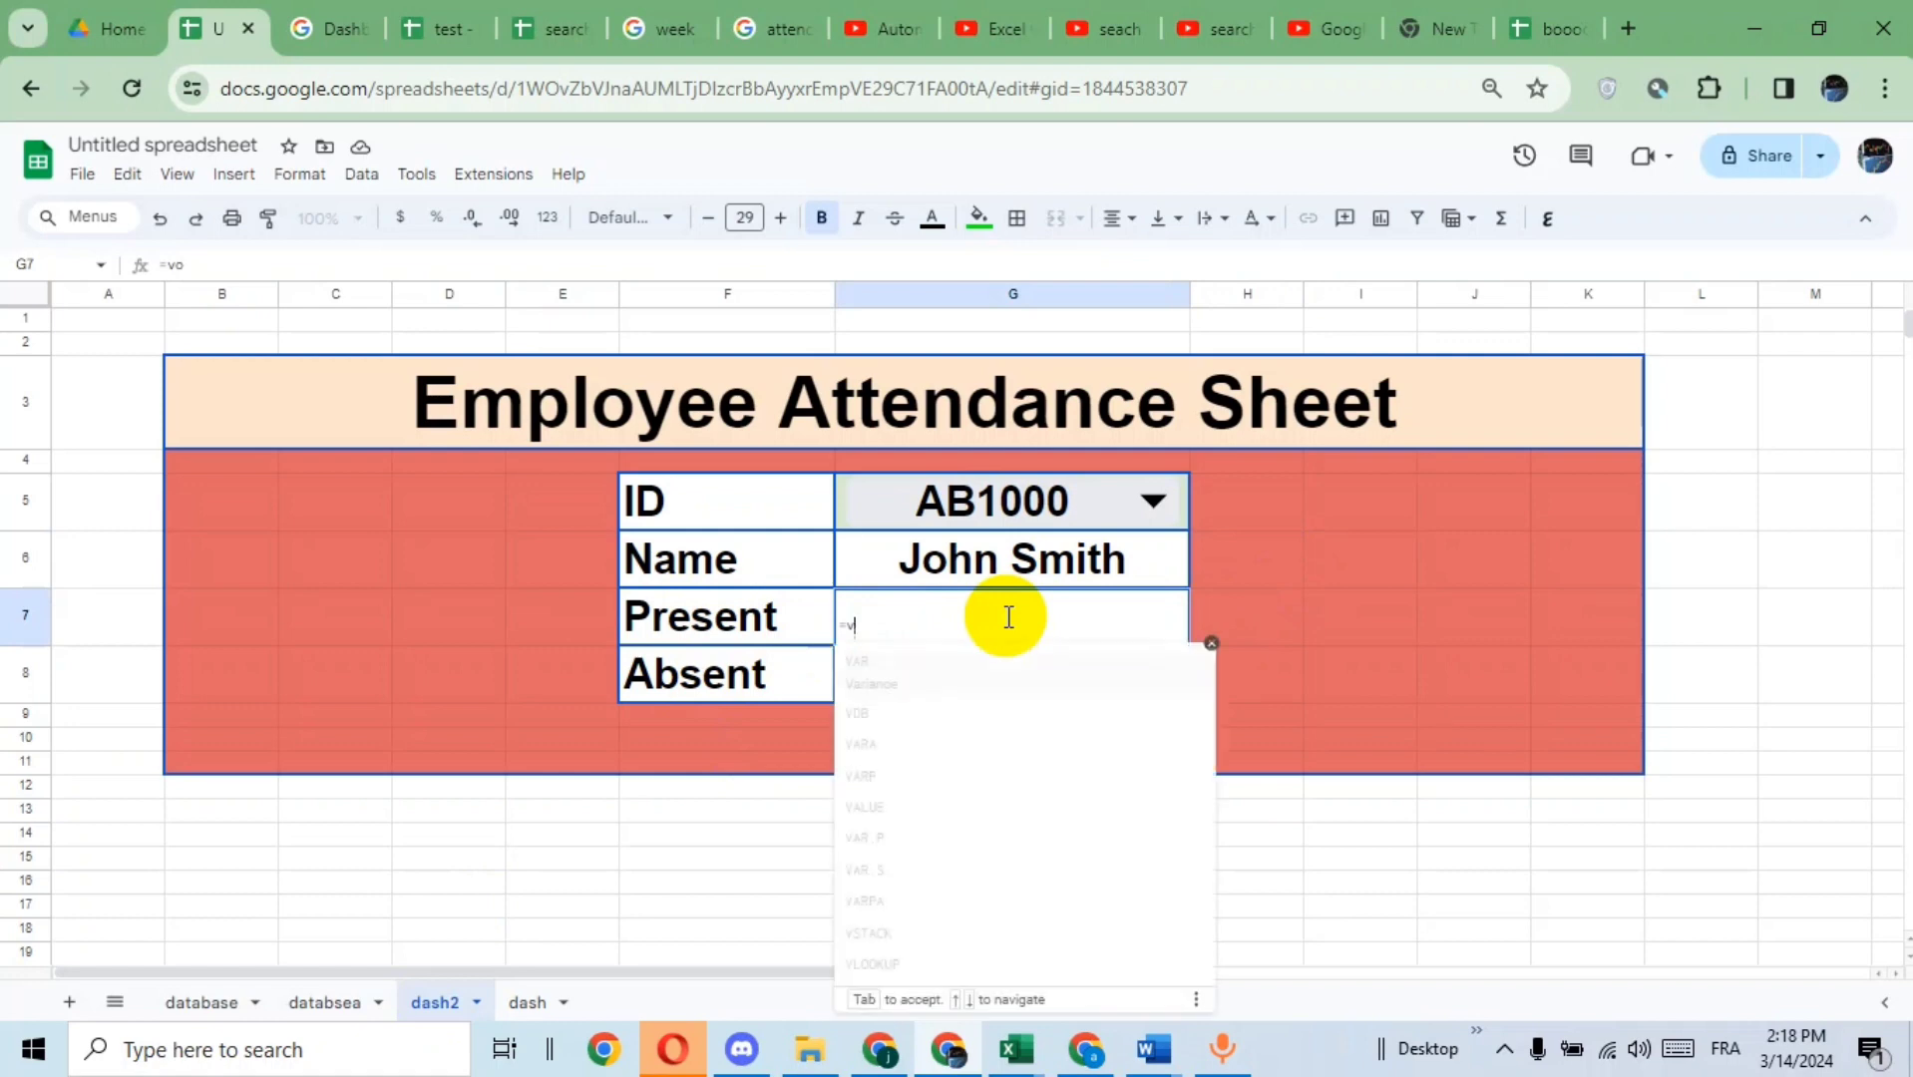
text(l)
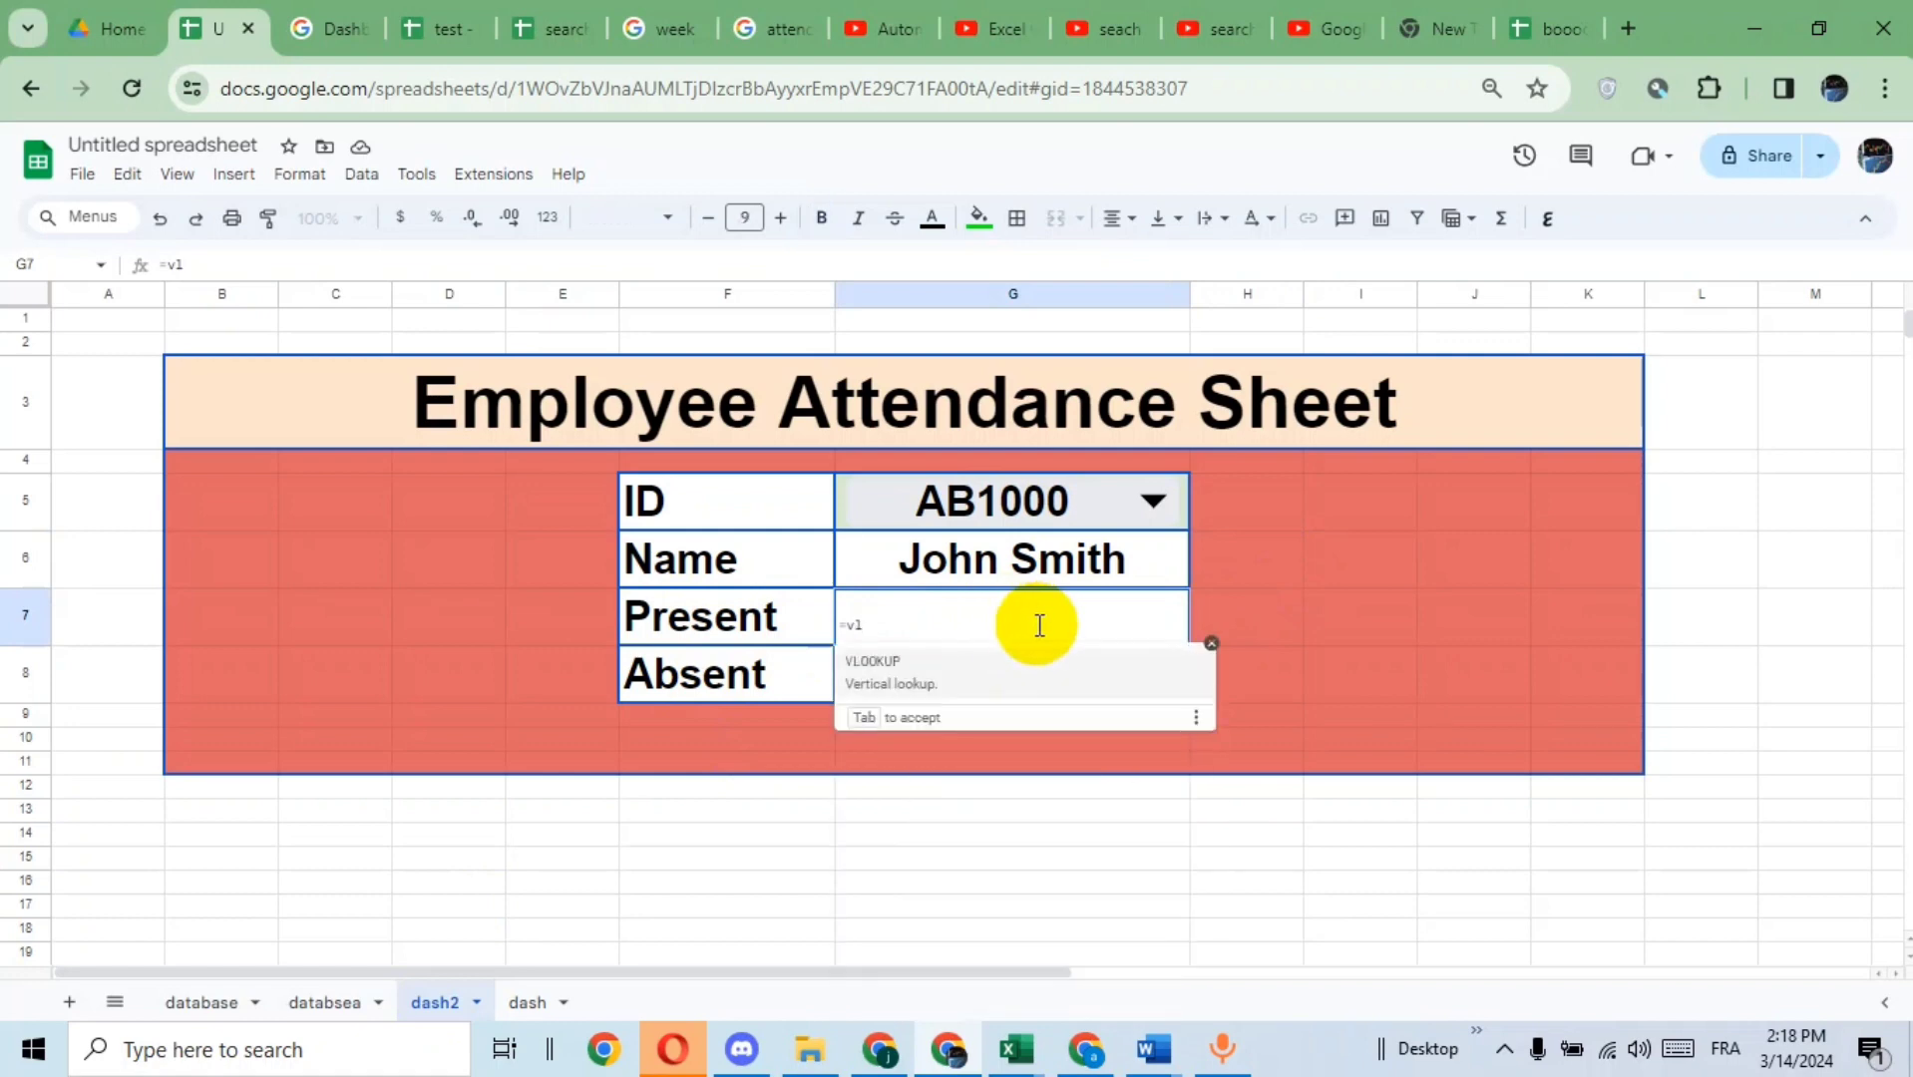
click(912, 678)
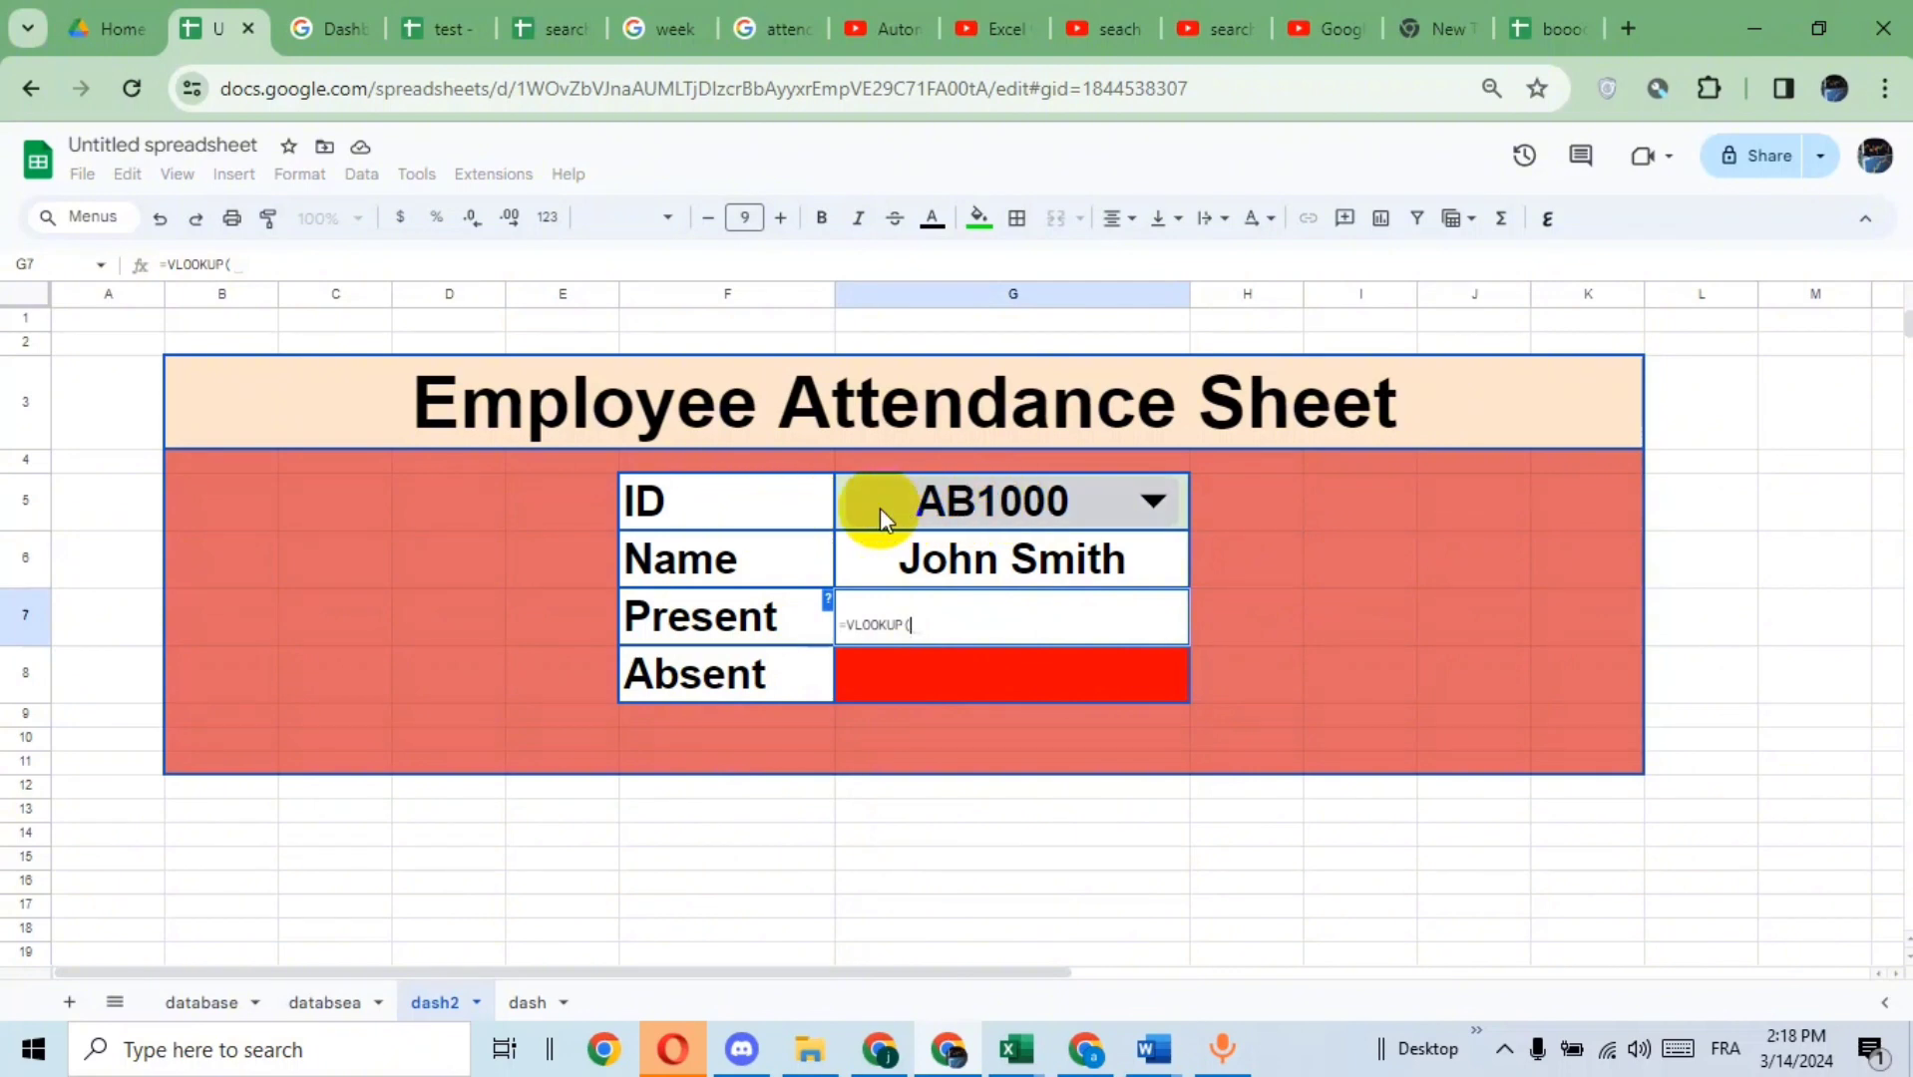
click(851, 512)
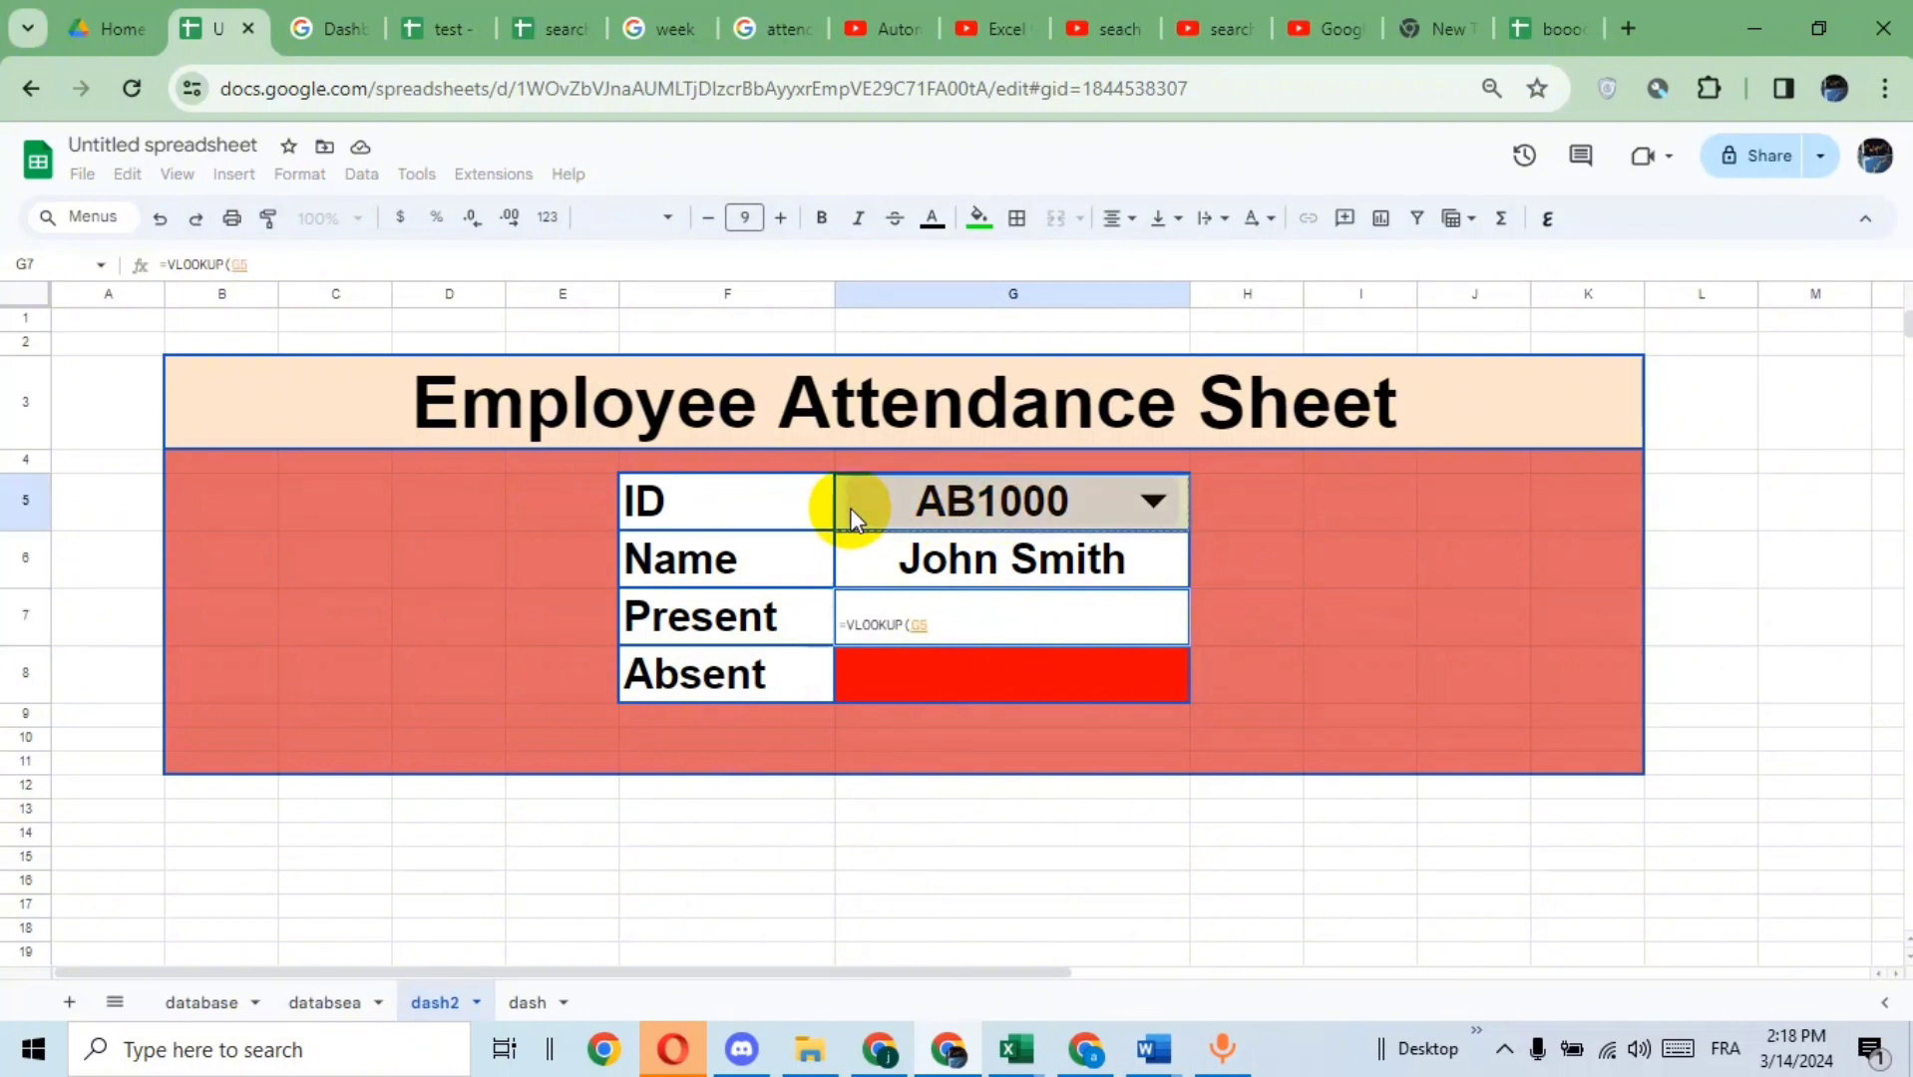
text(,)
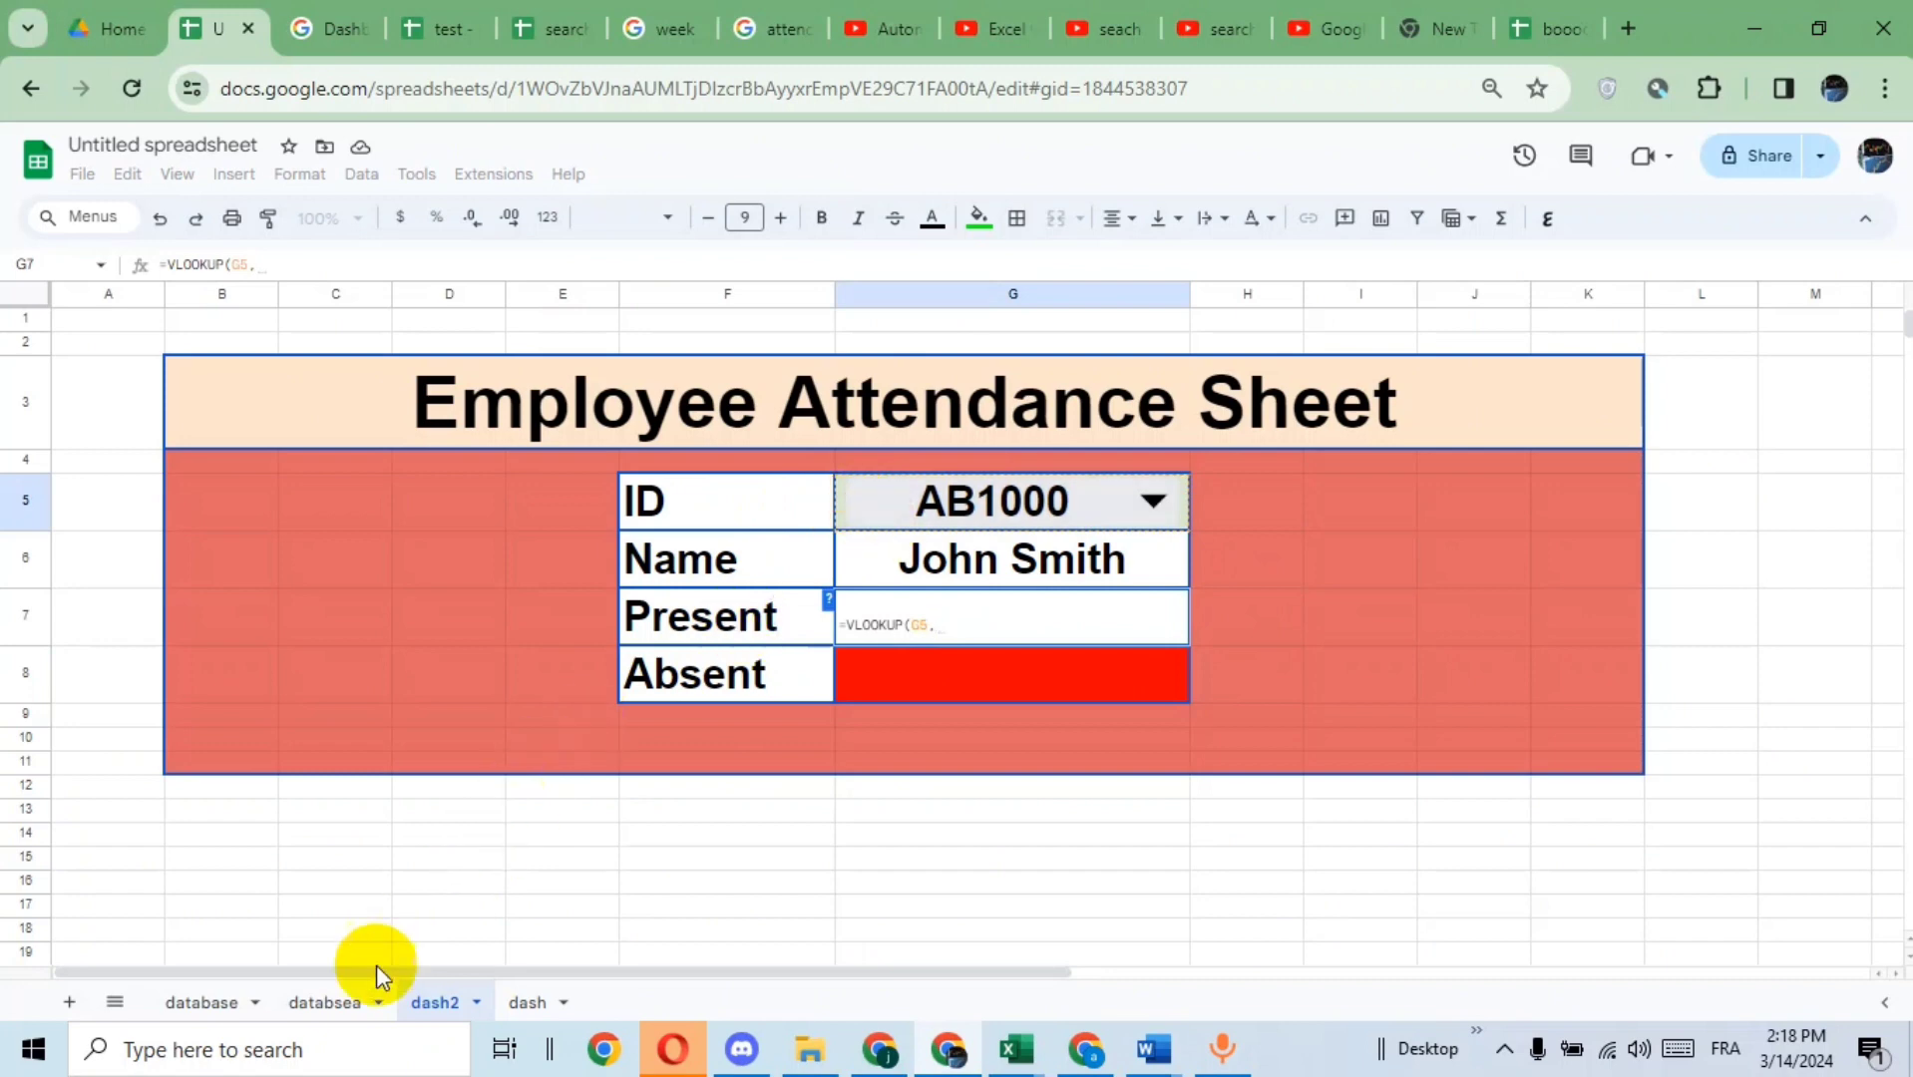
click(324, 1002)
drag(229, 491, 1493, 763)
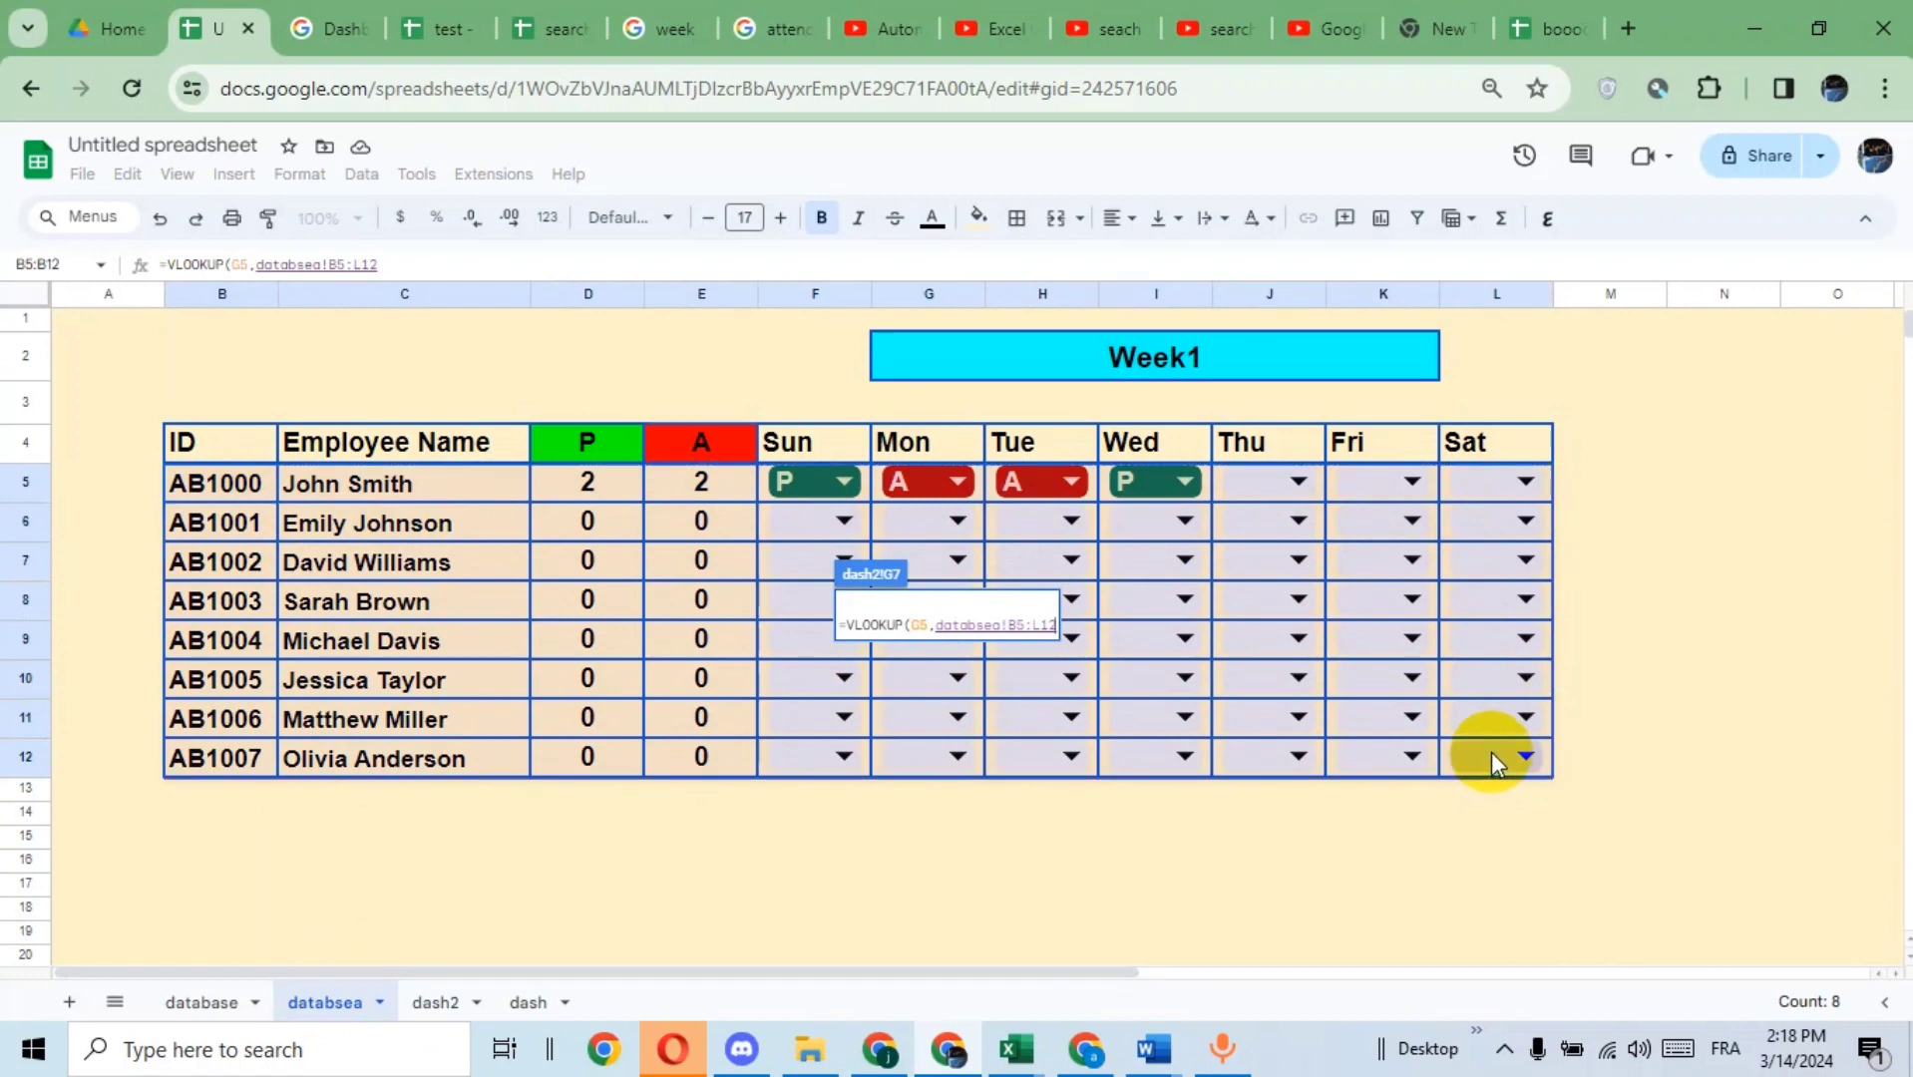
text(,)
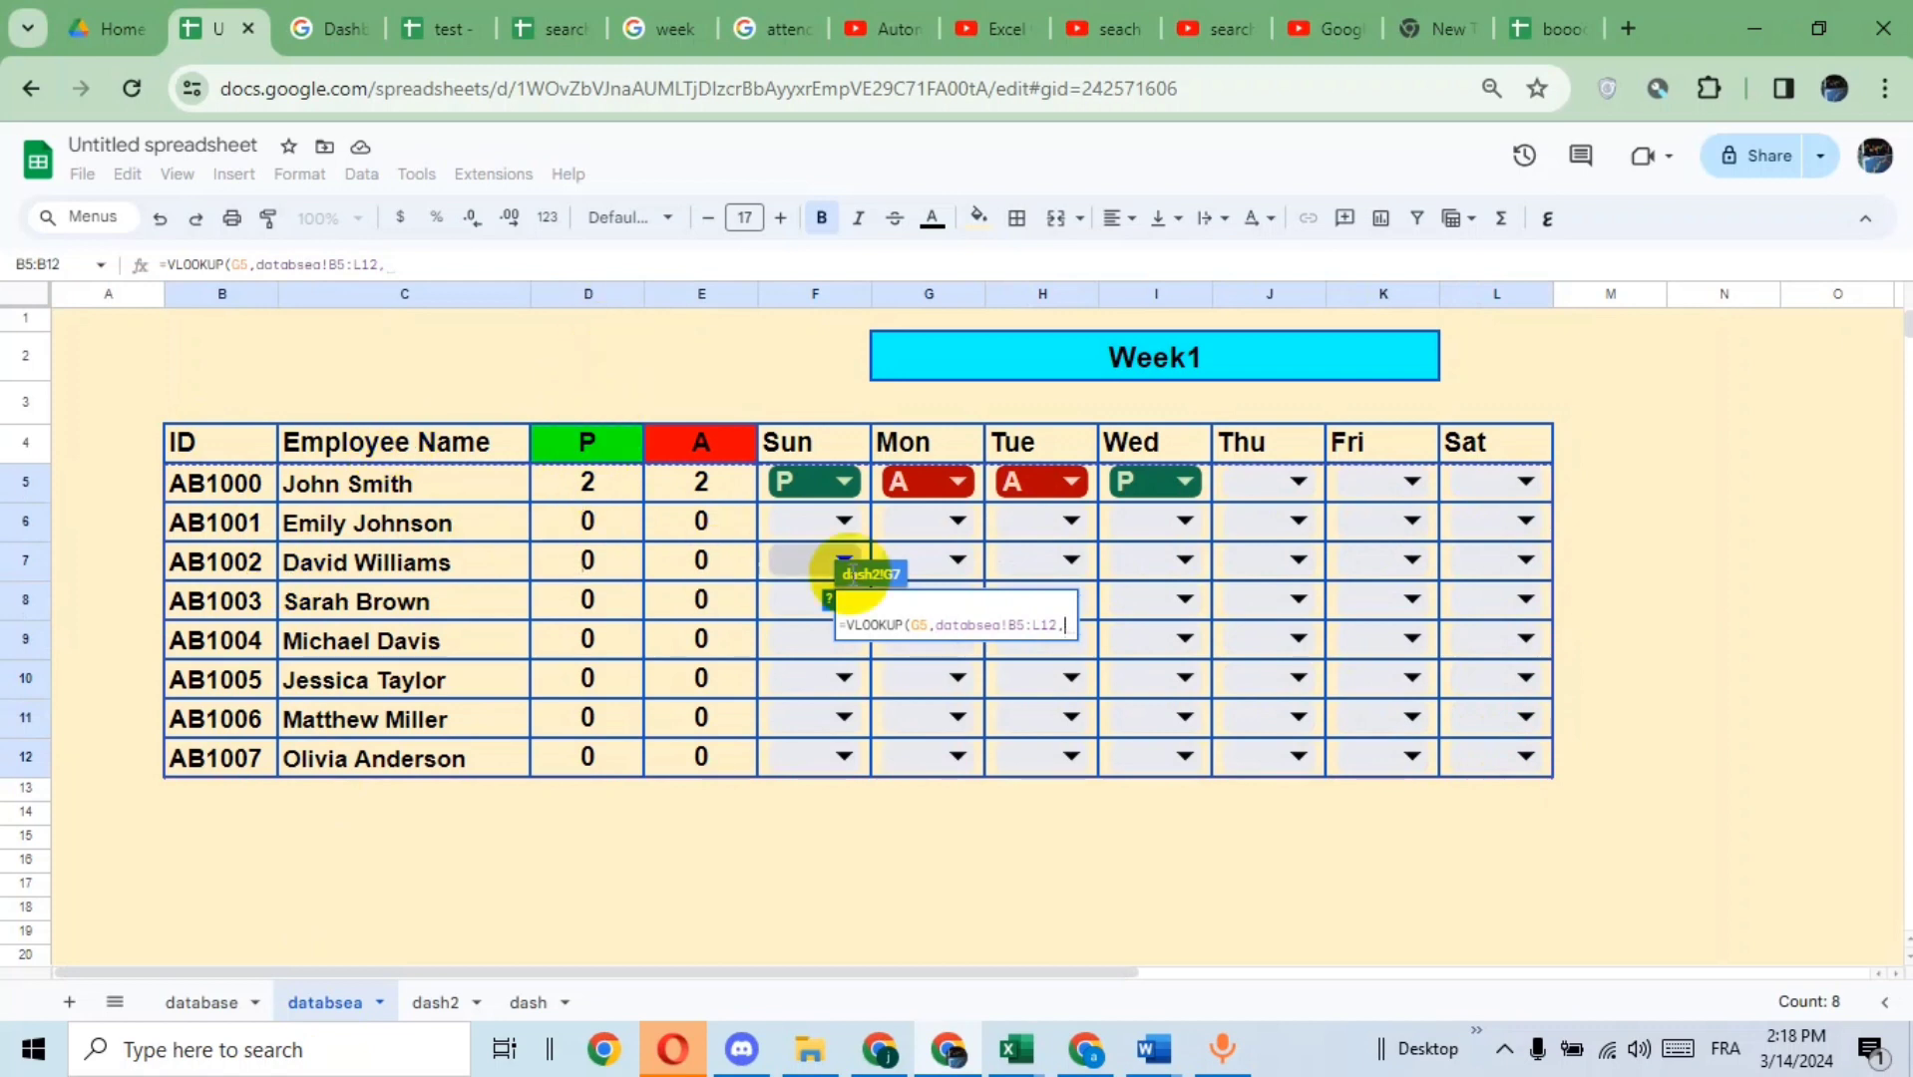
click(532, 263)
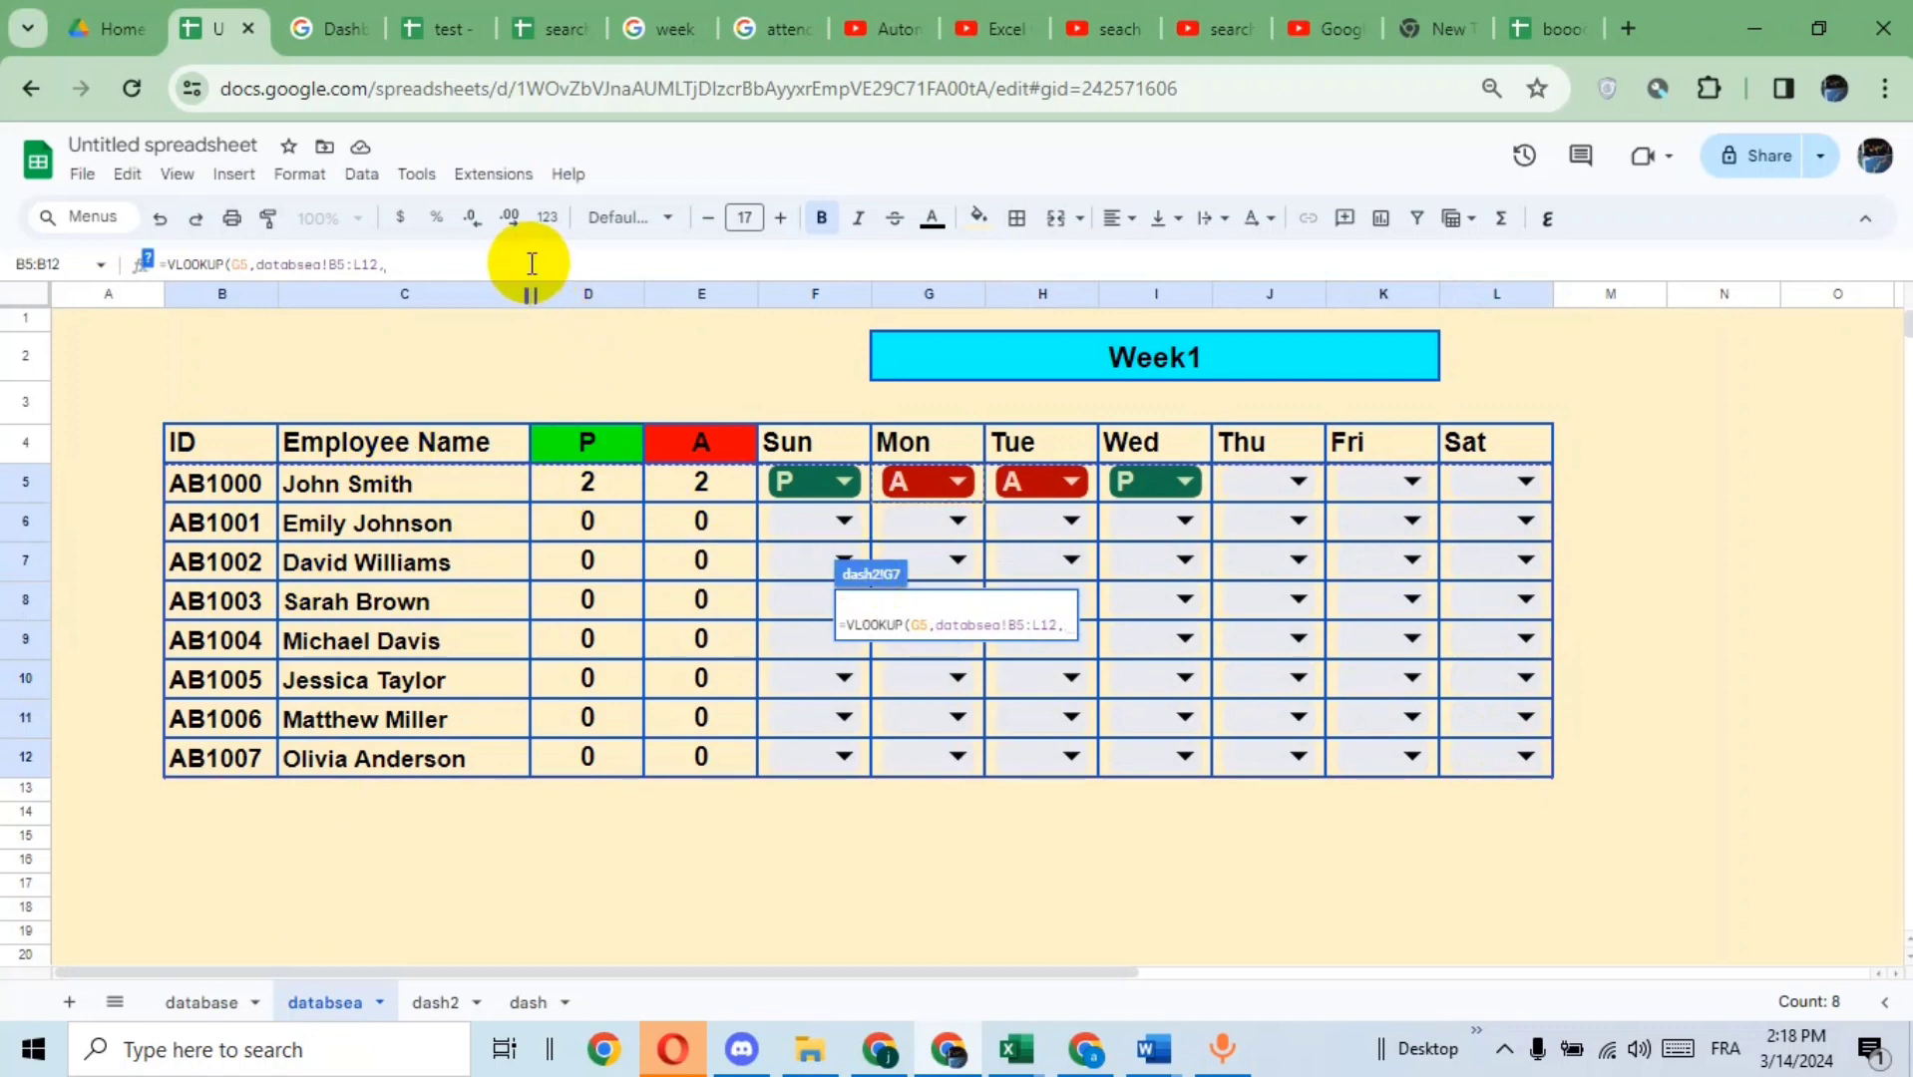
text(3,0))
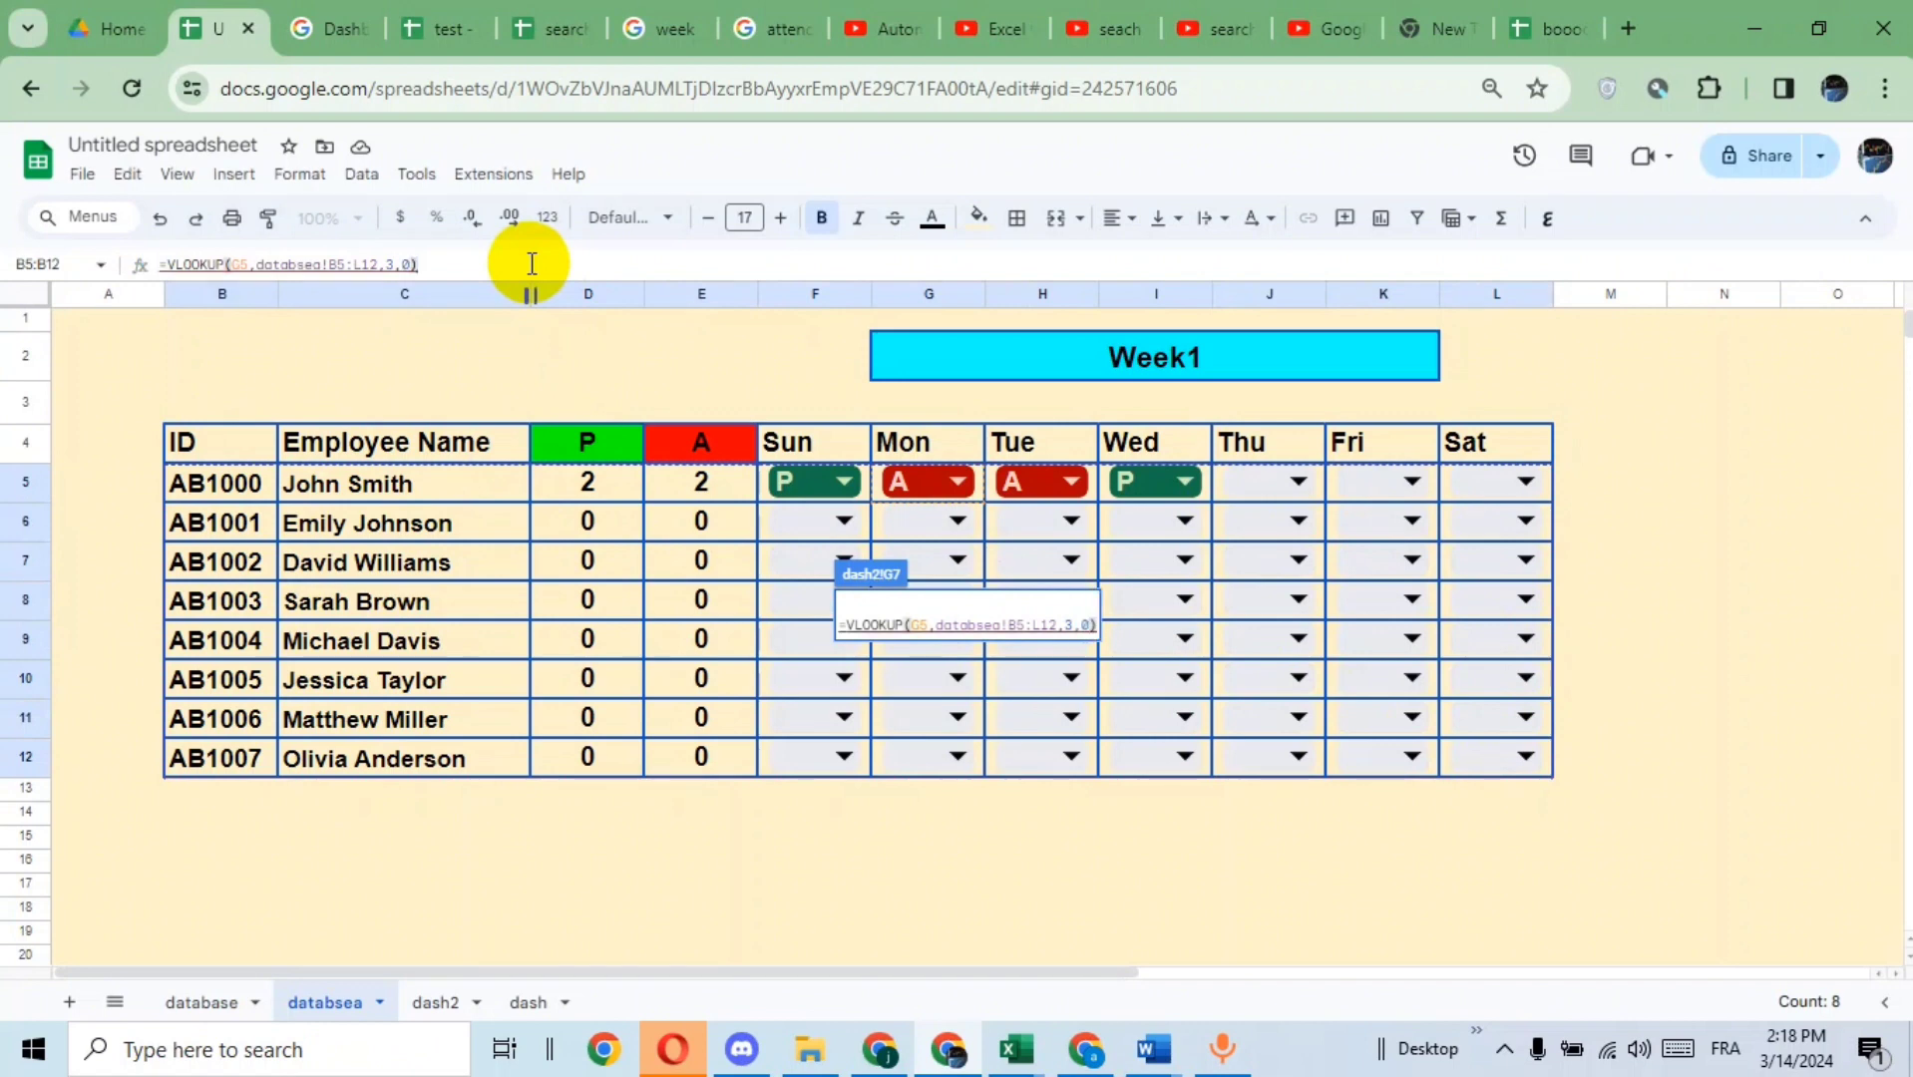
key(Return)
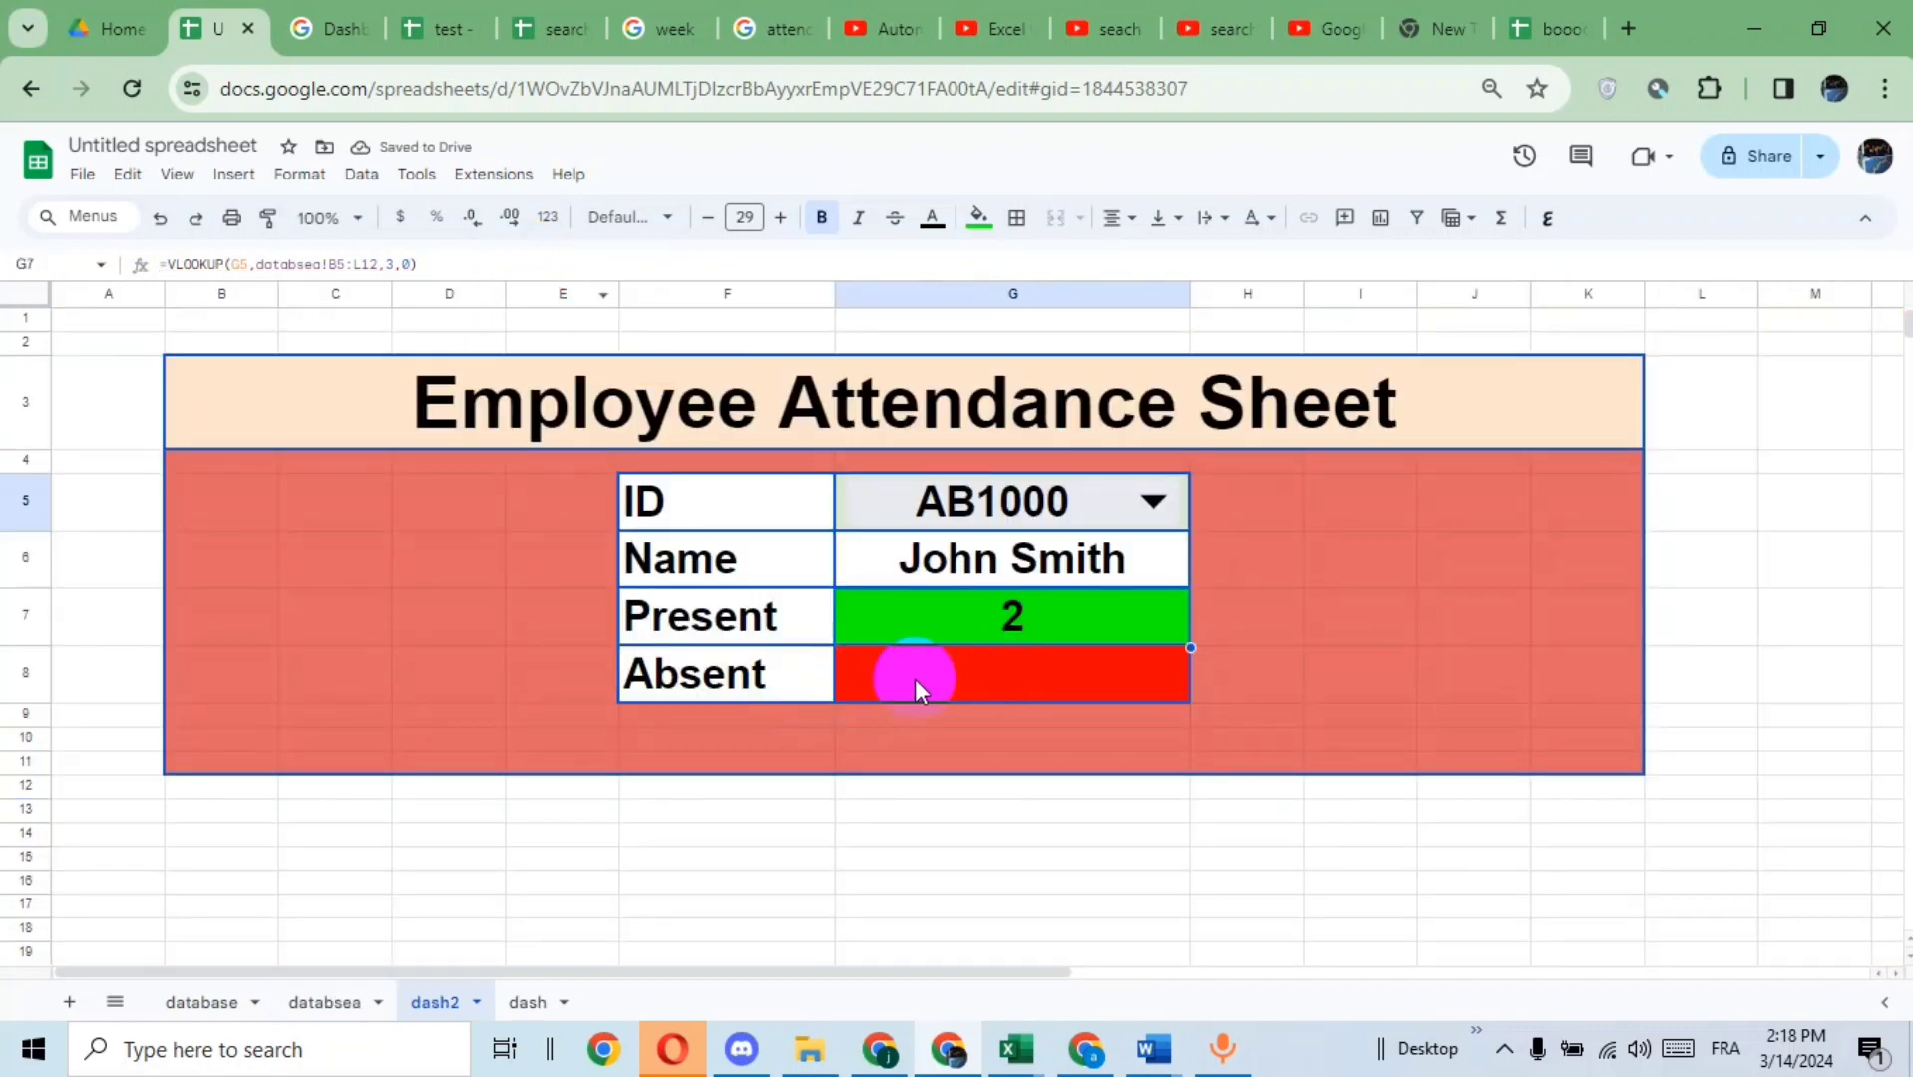
- Enter =VLOOKUP(G5,databsea!B5:L12,4,0) in the Absent cell G8 of dash2
click(967, 683)
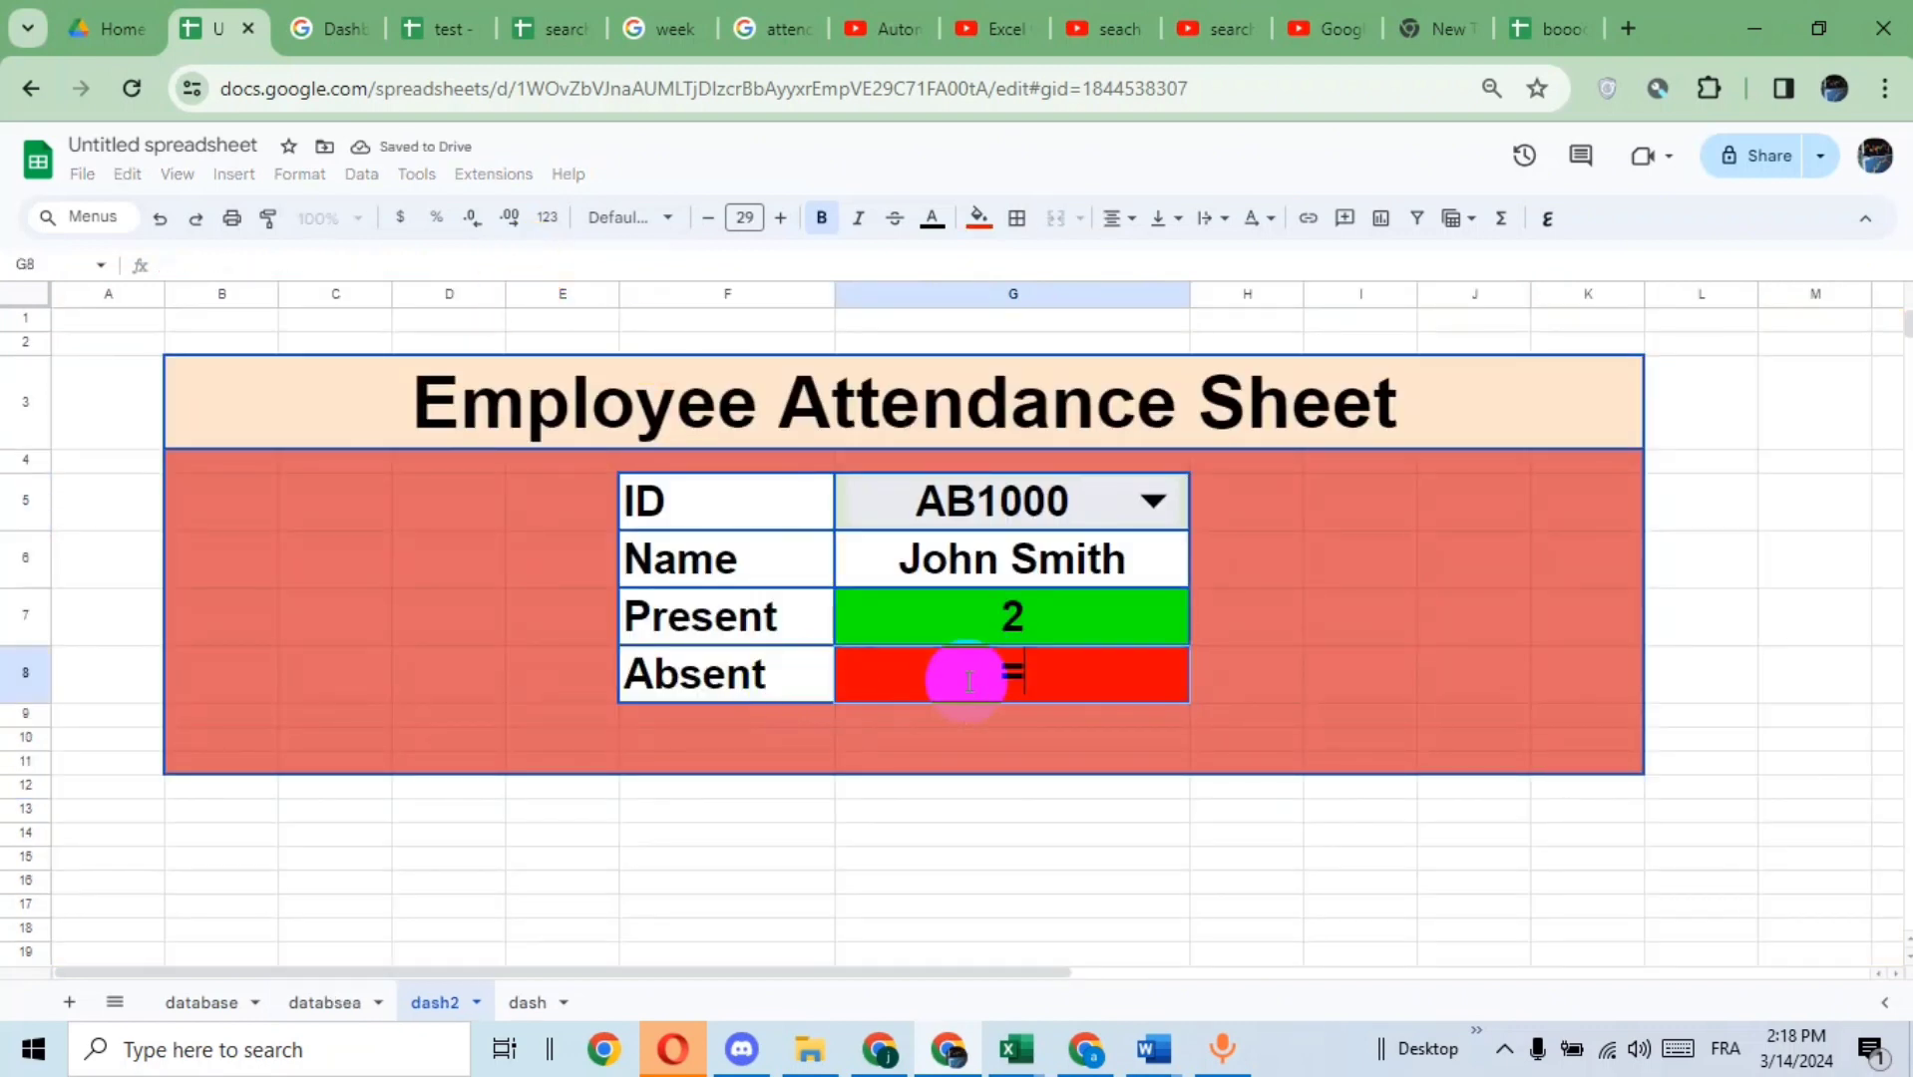
text(=v)
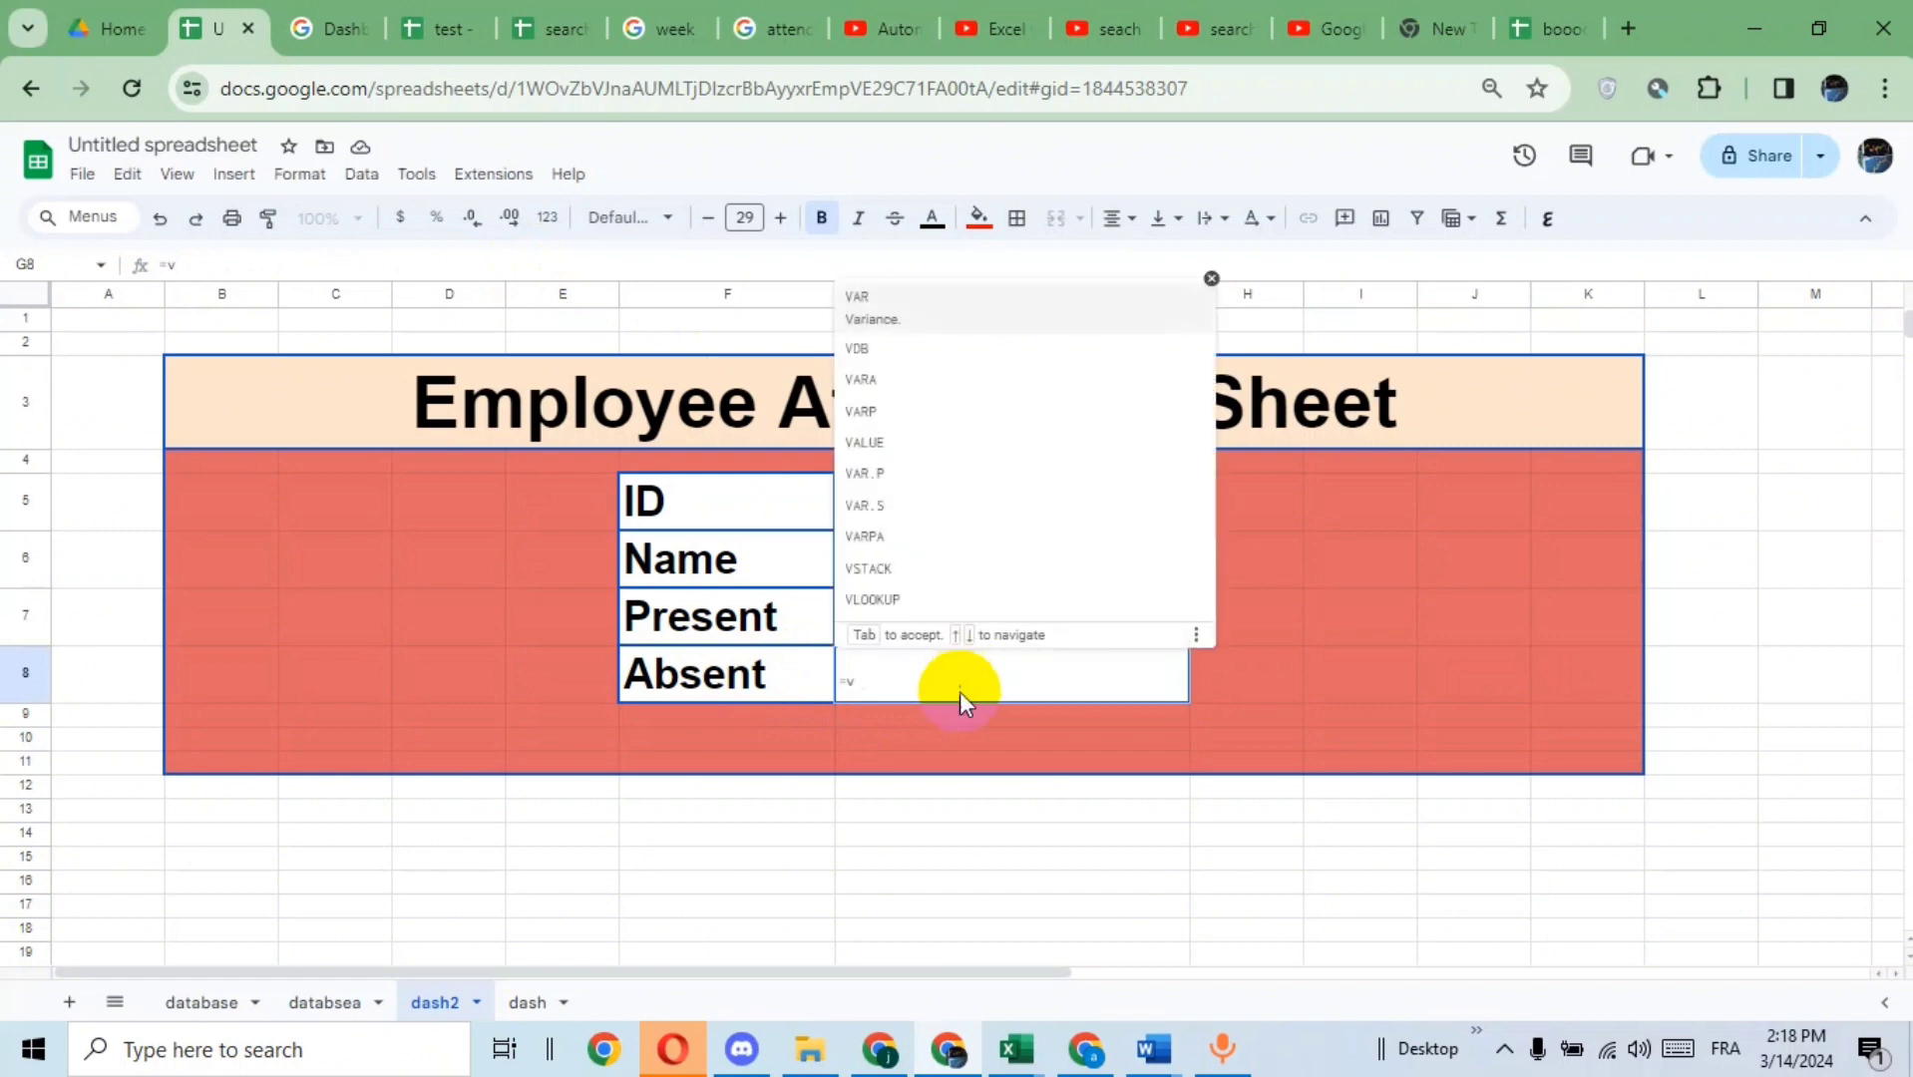
click(897, 594)
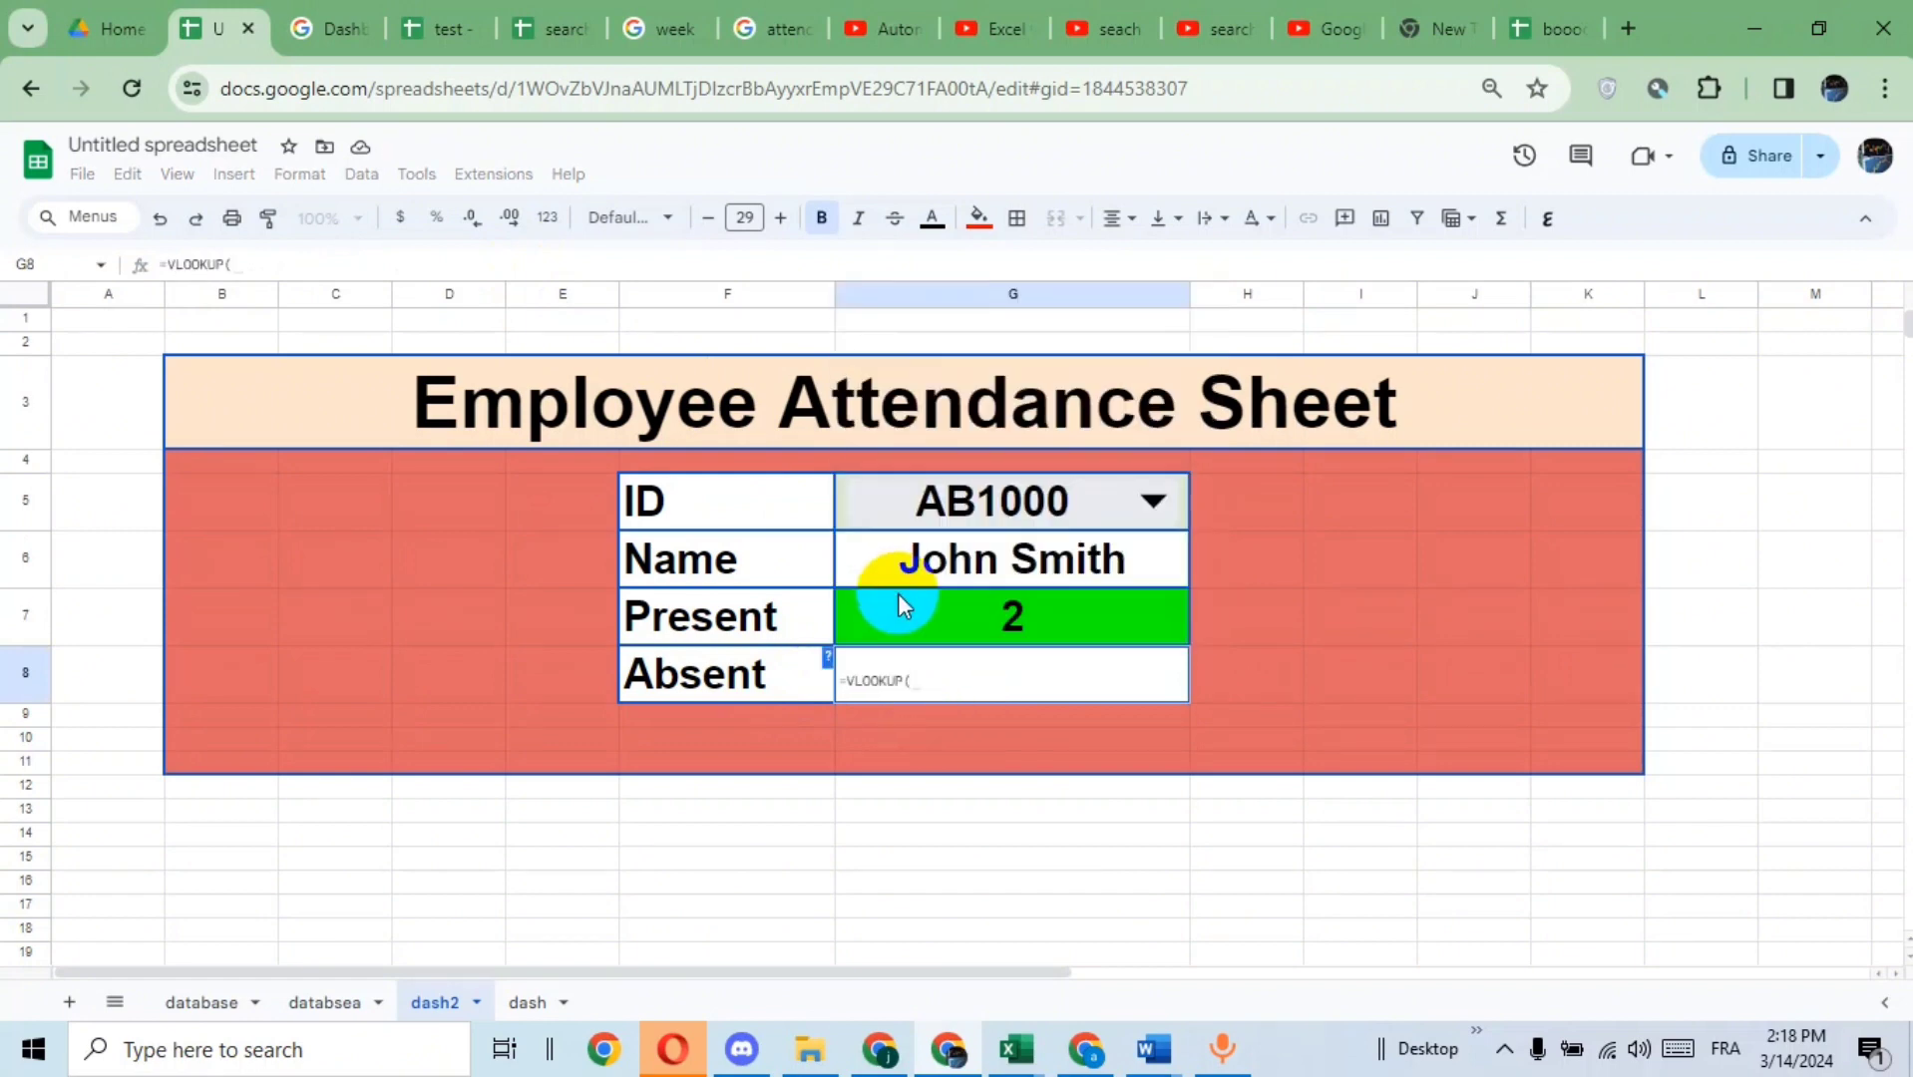
click(848, 495)
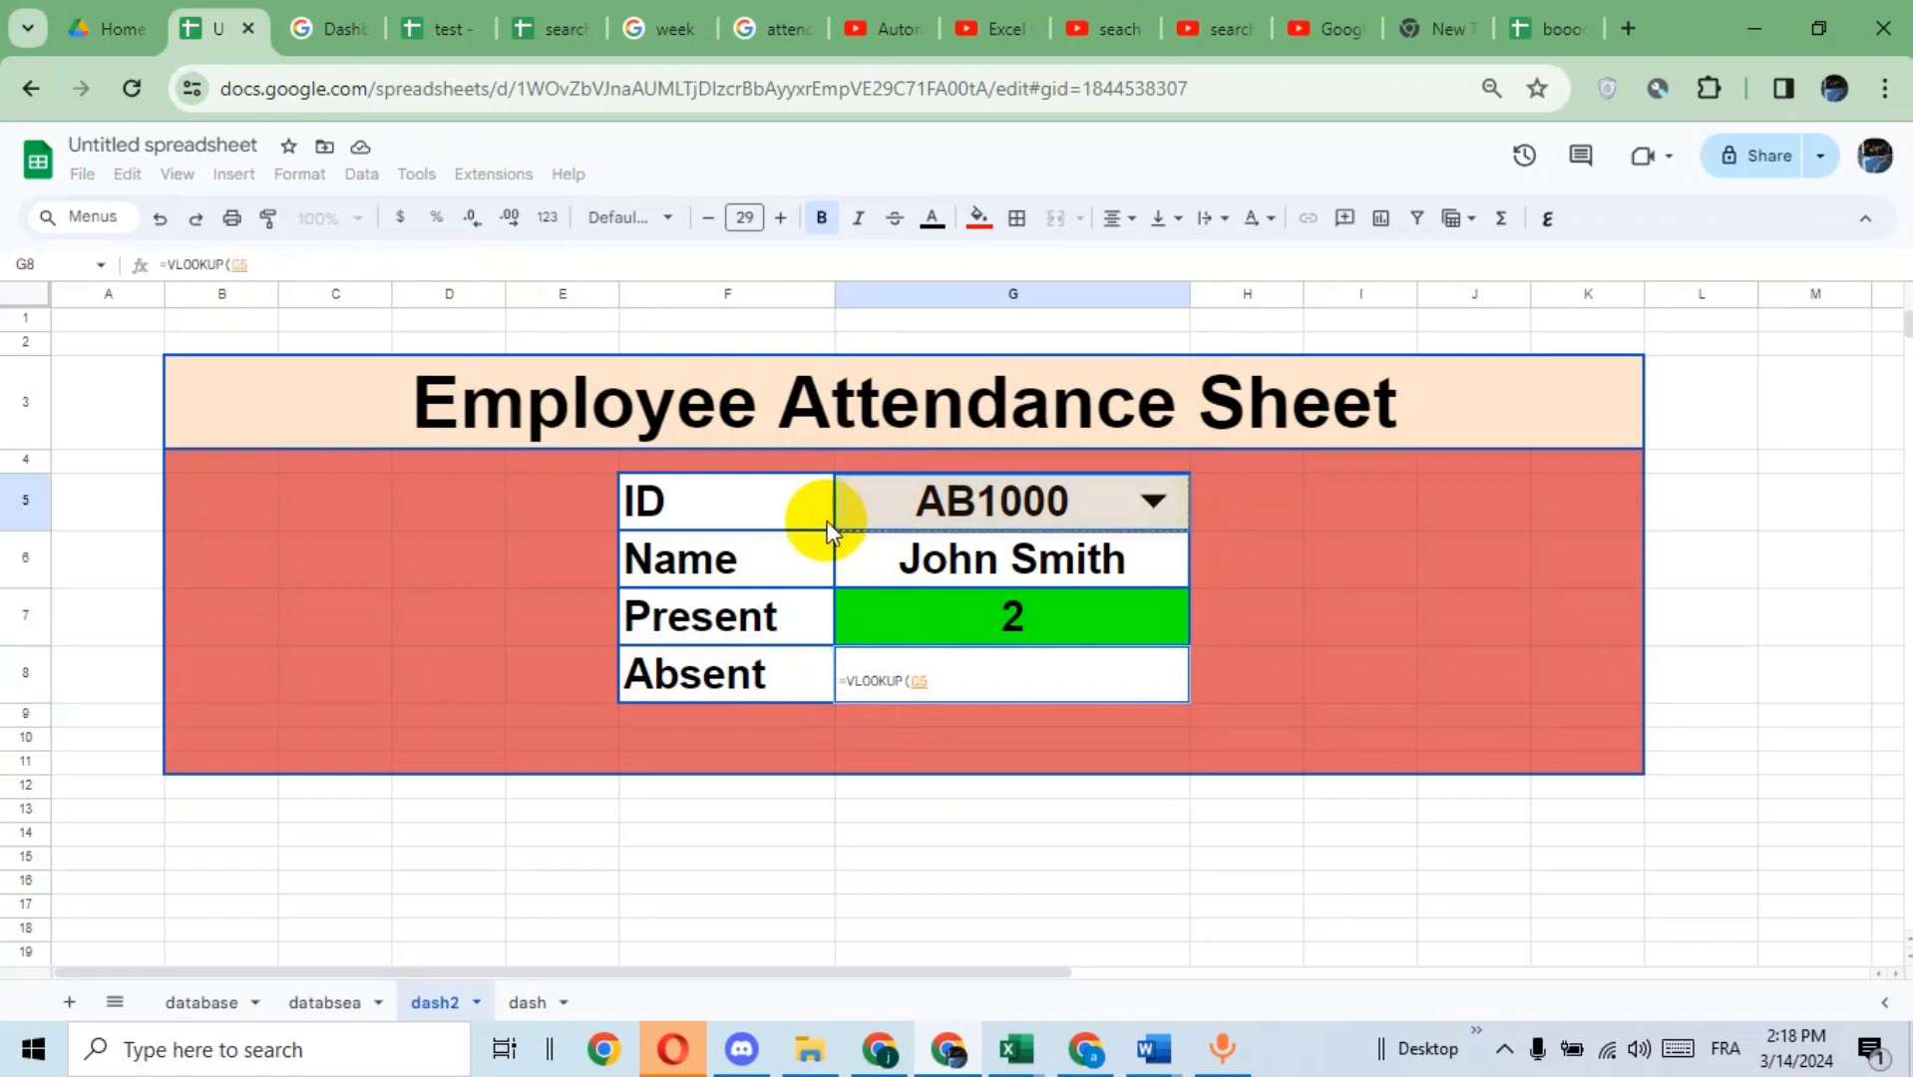
text(,)
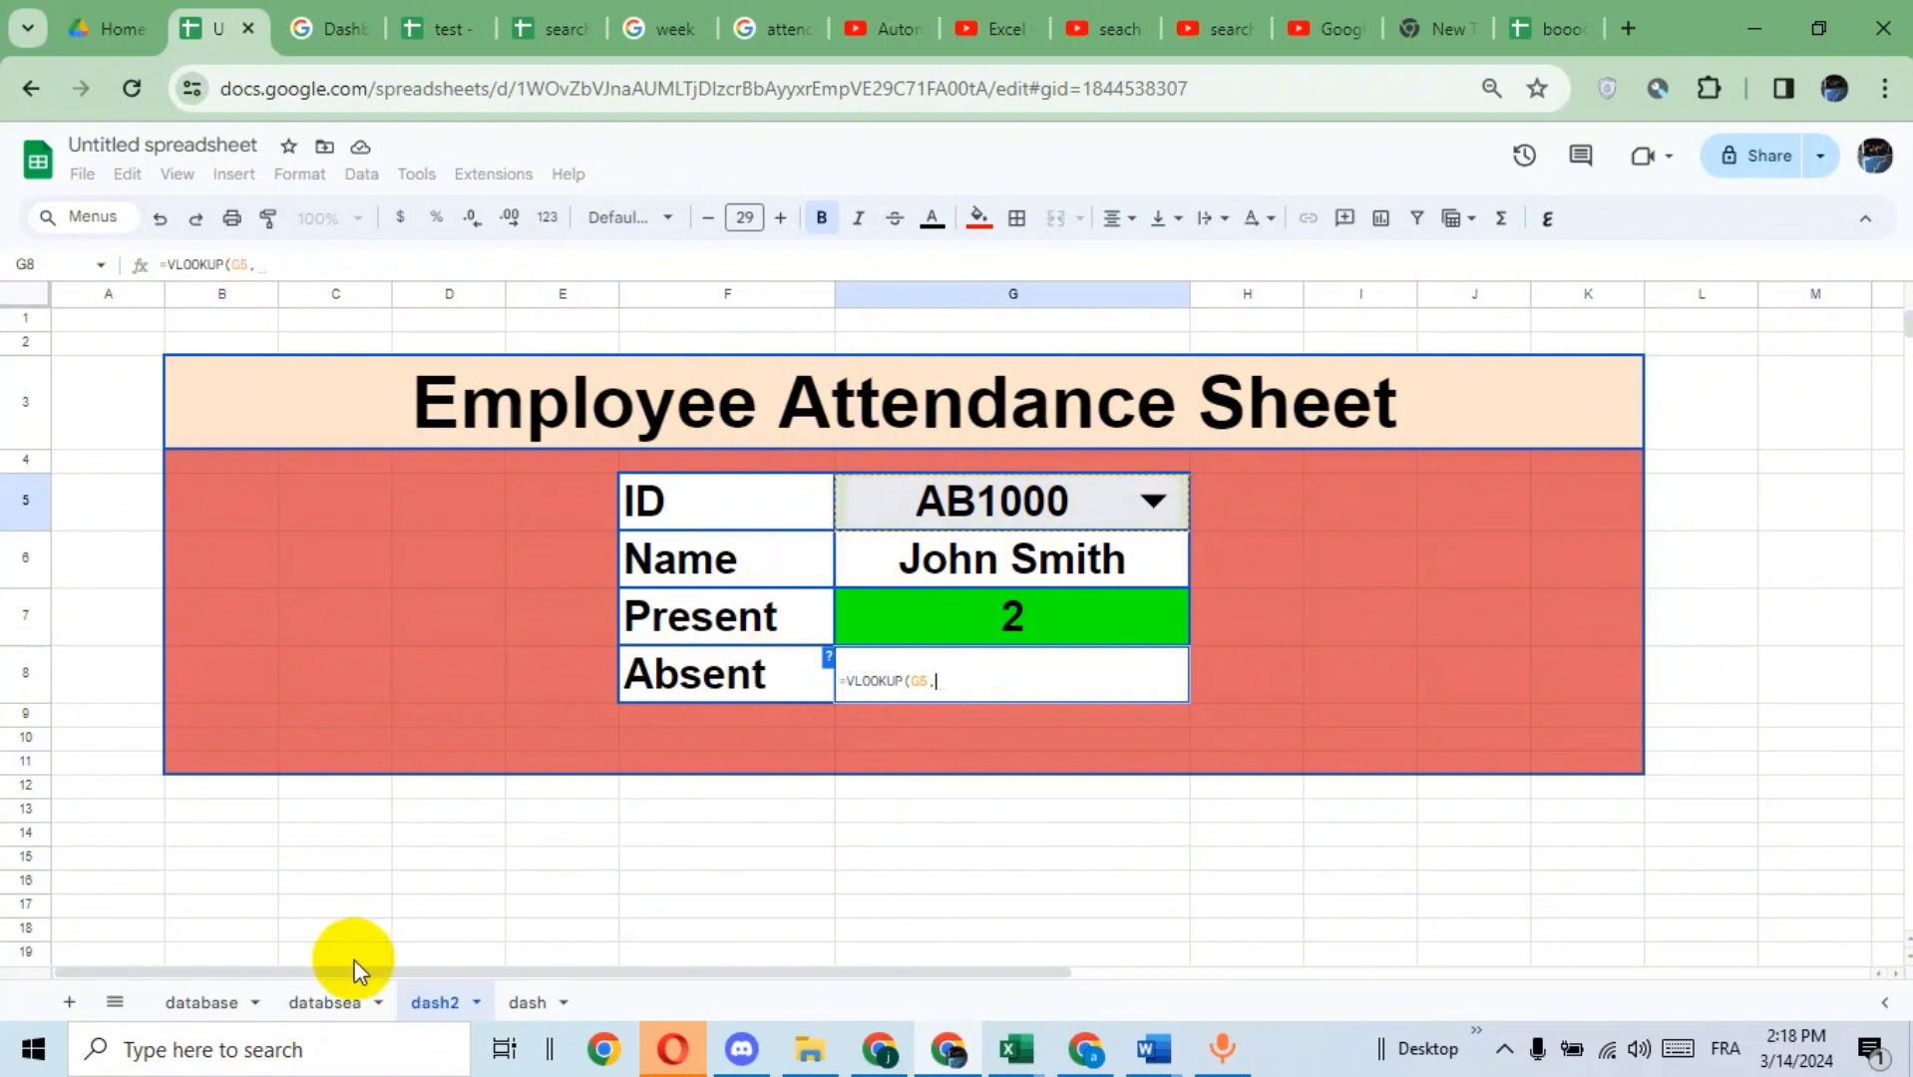
click(329, 1003)
drag(220, 483, 1529, 750)
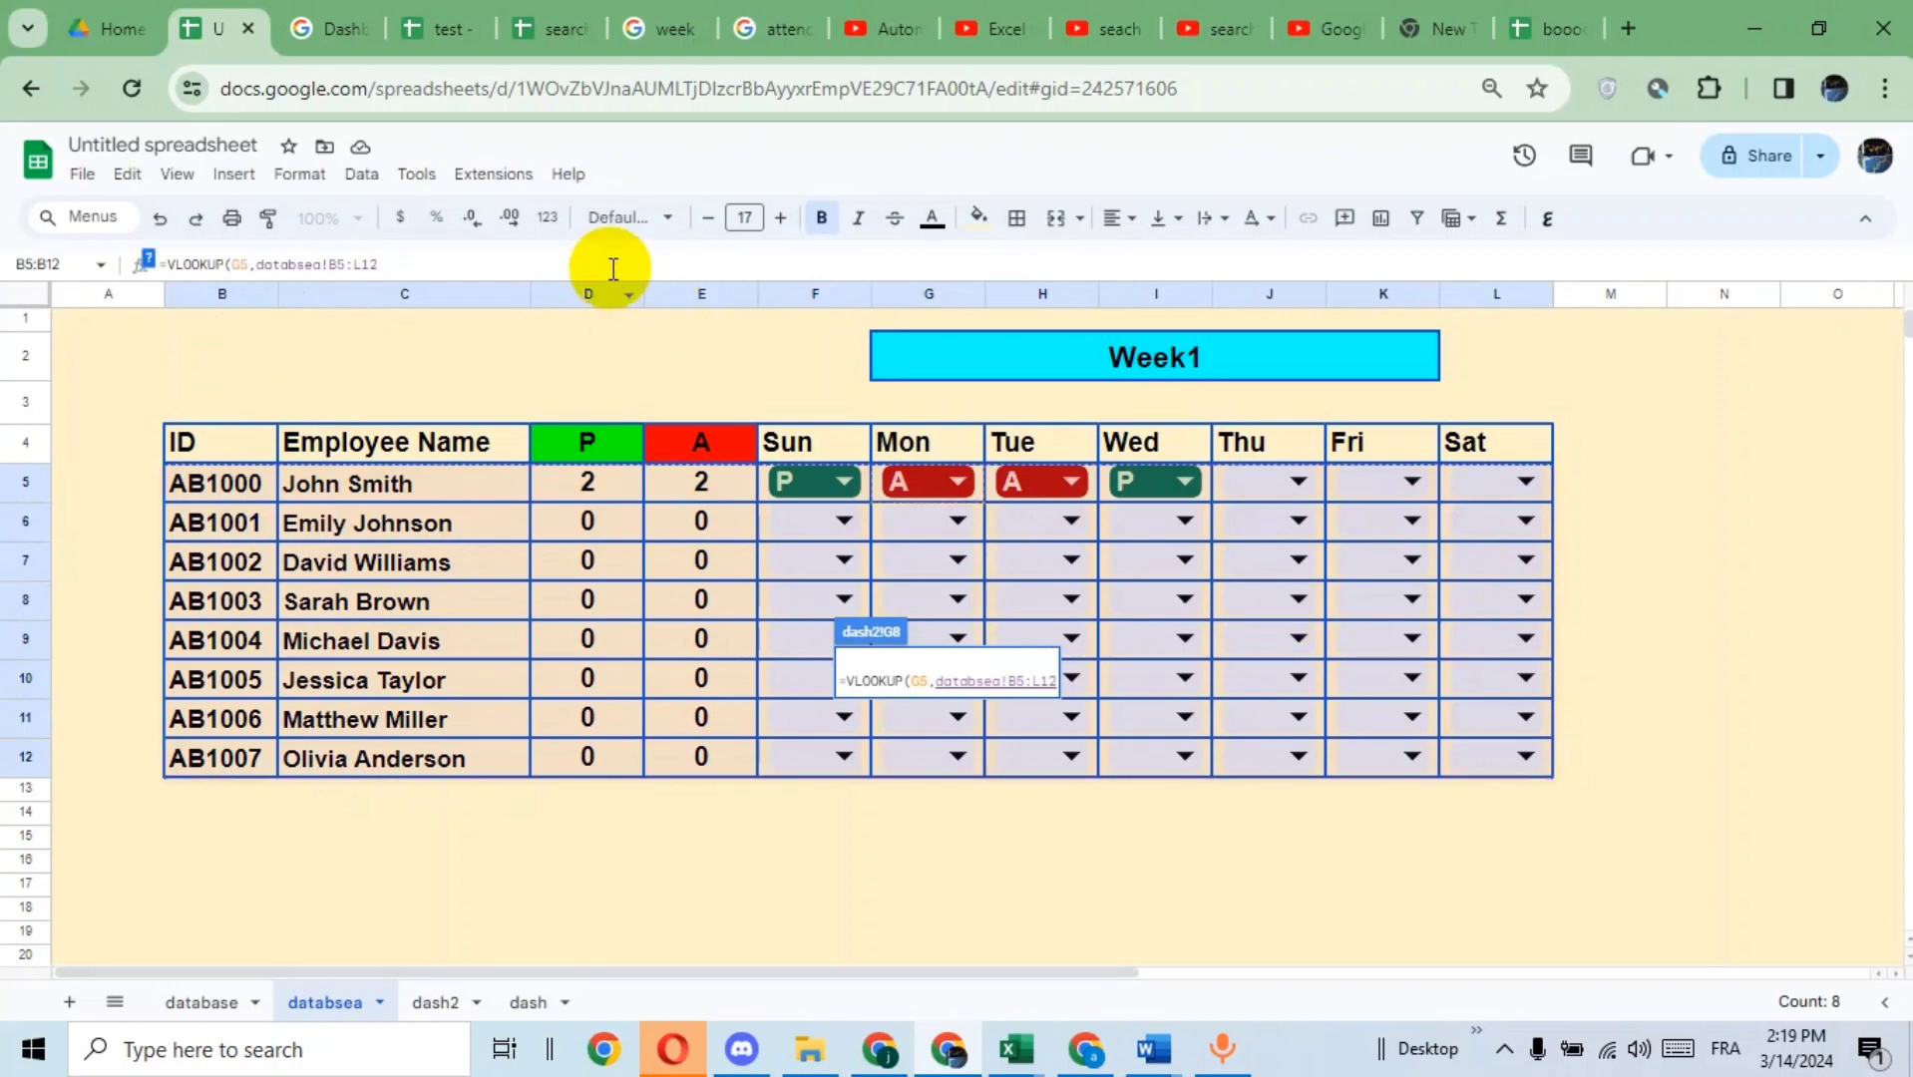
text(,)
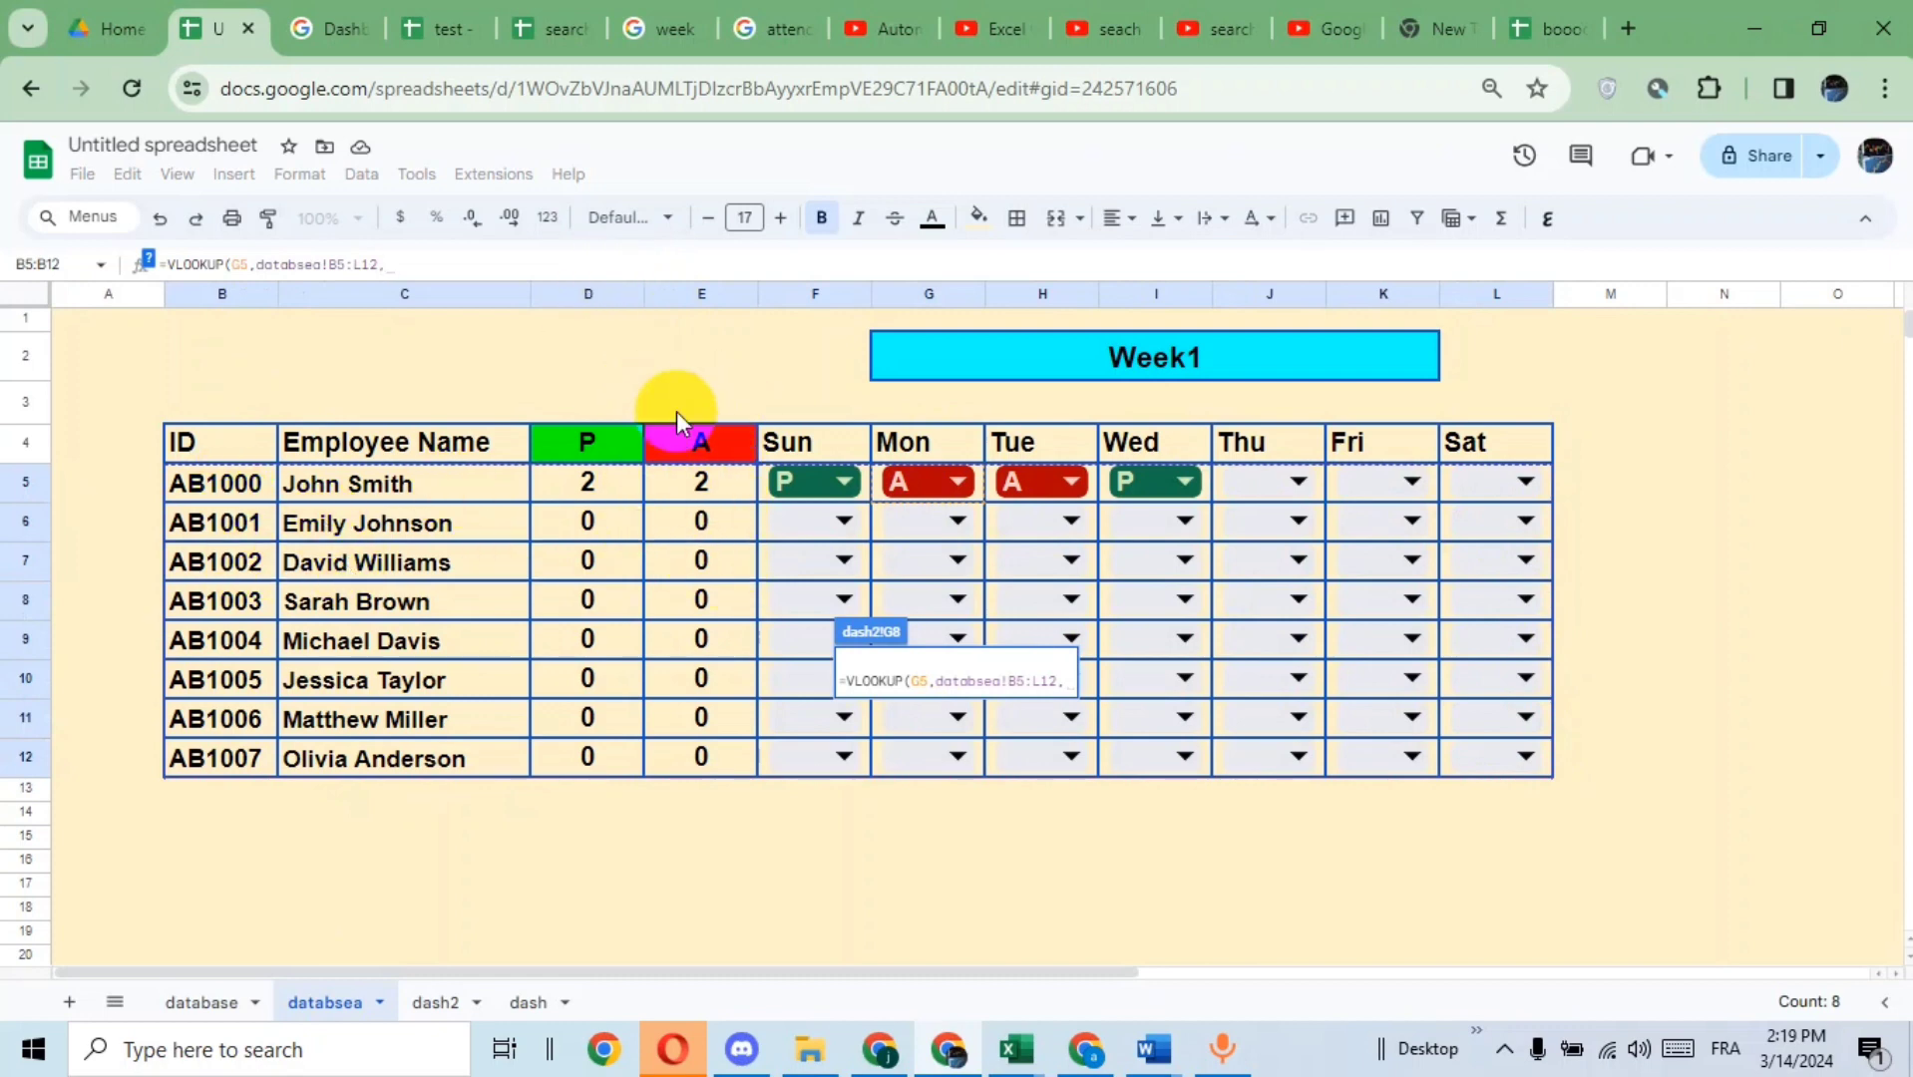
text(4,0)
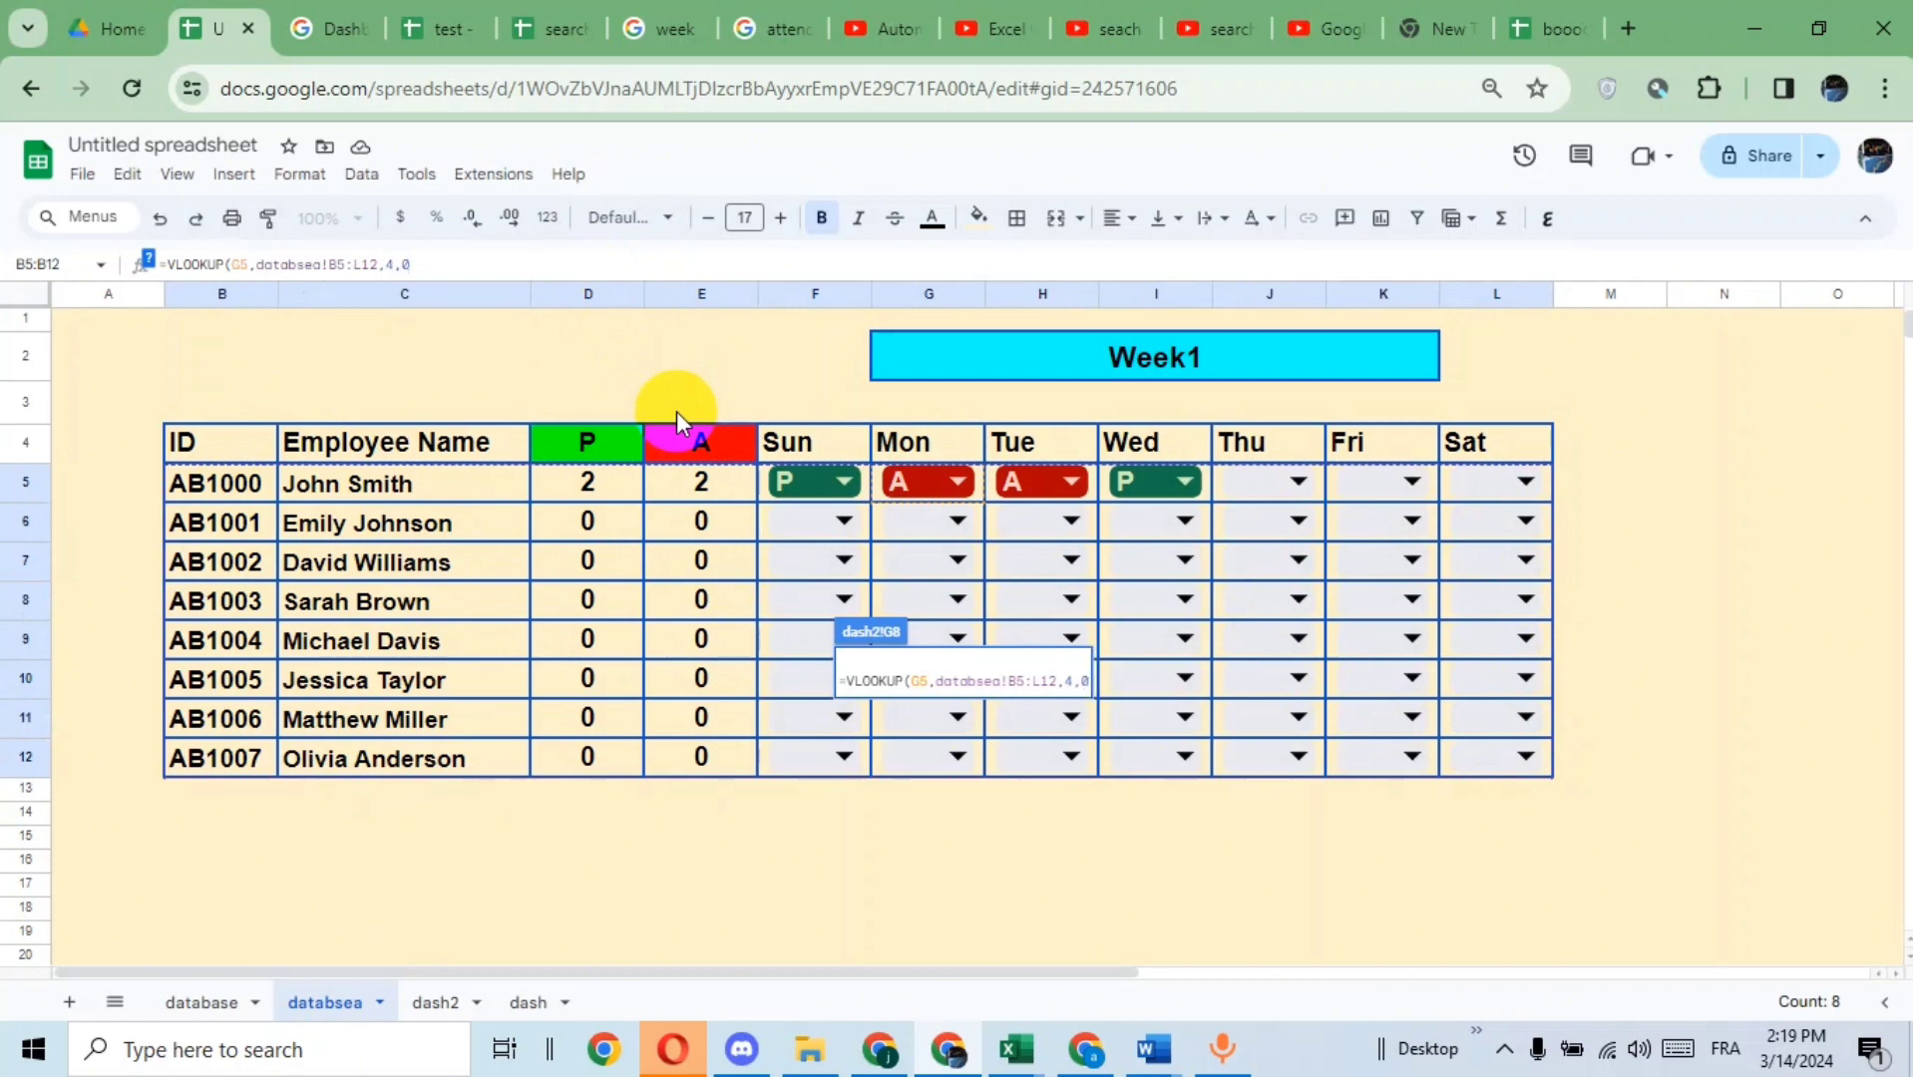
key(Return)
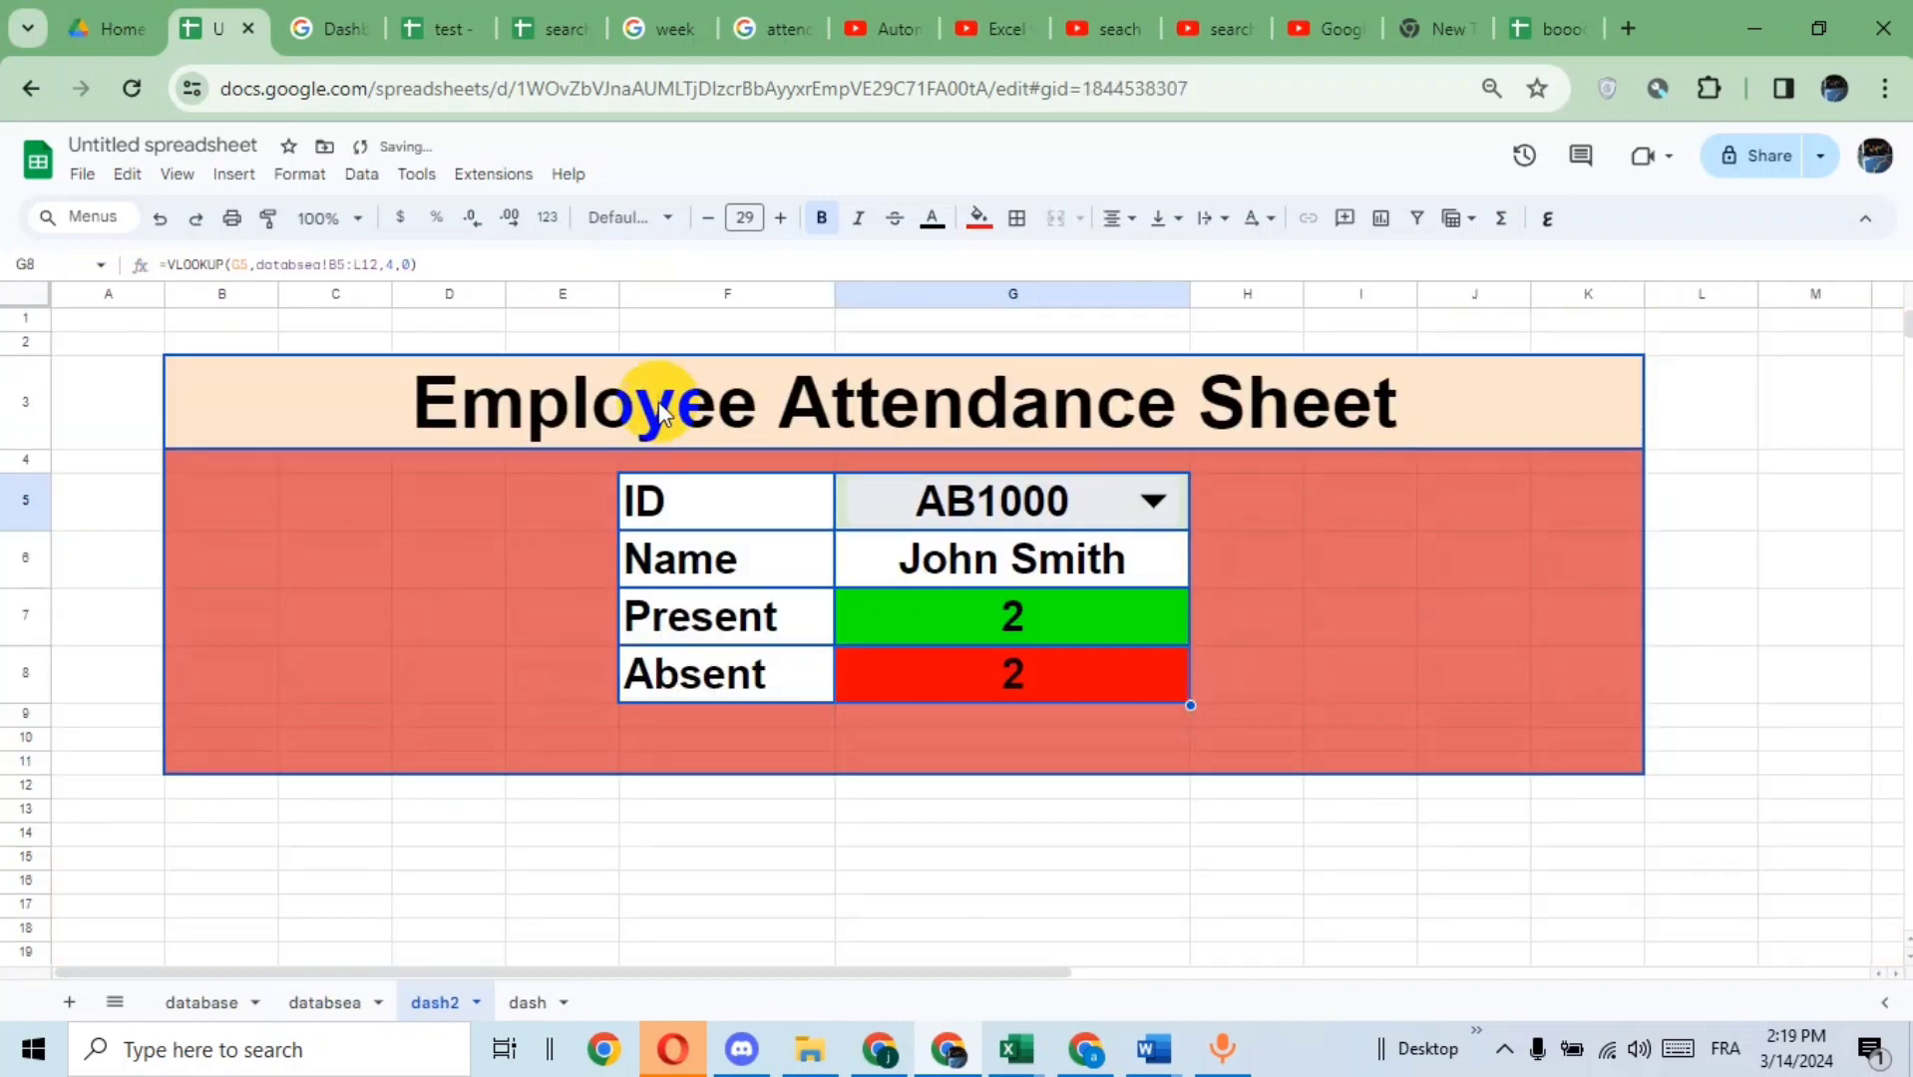
click(1177, 883)
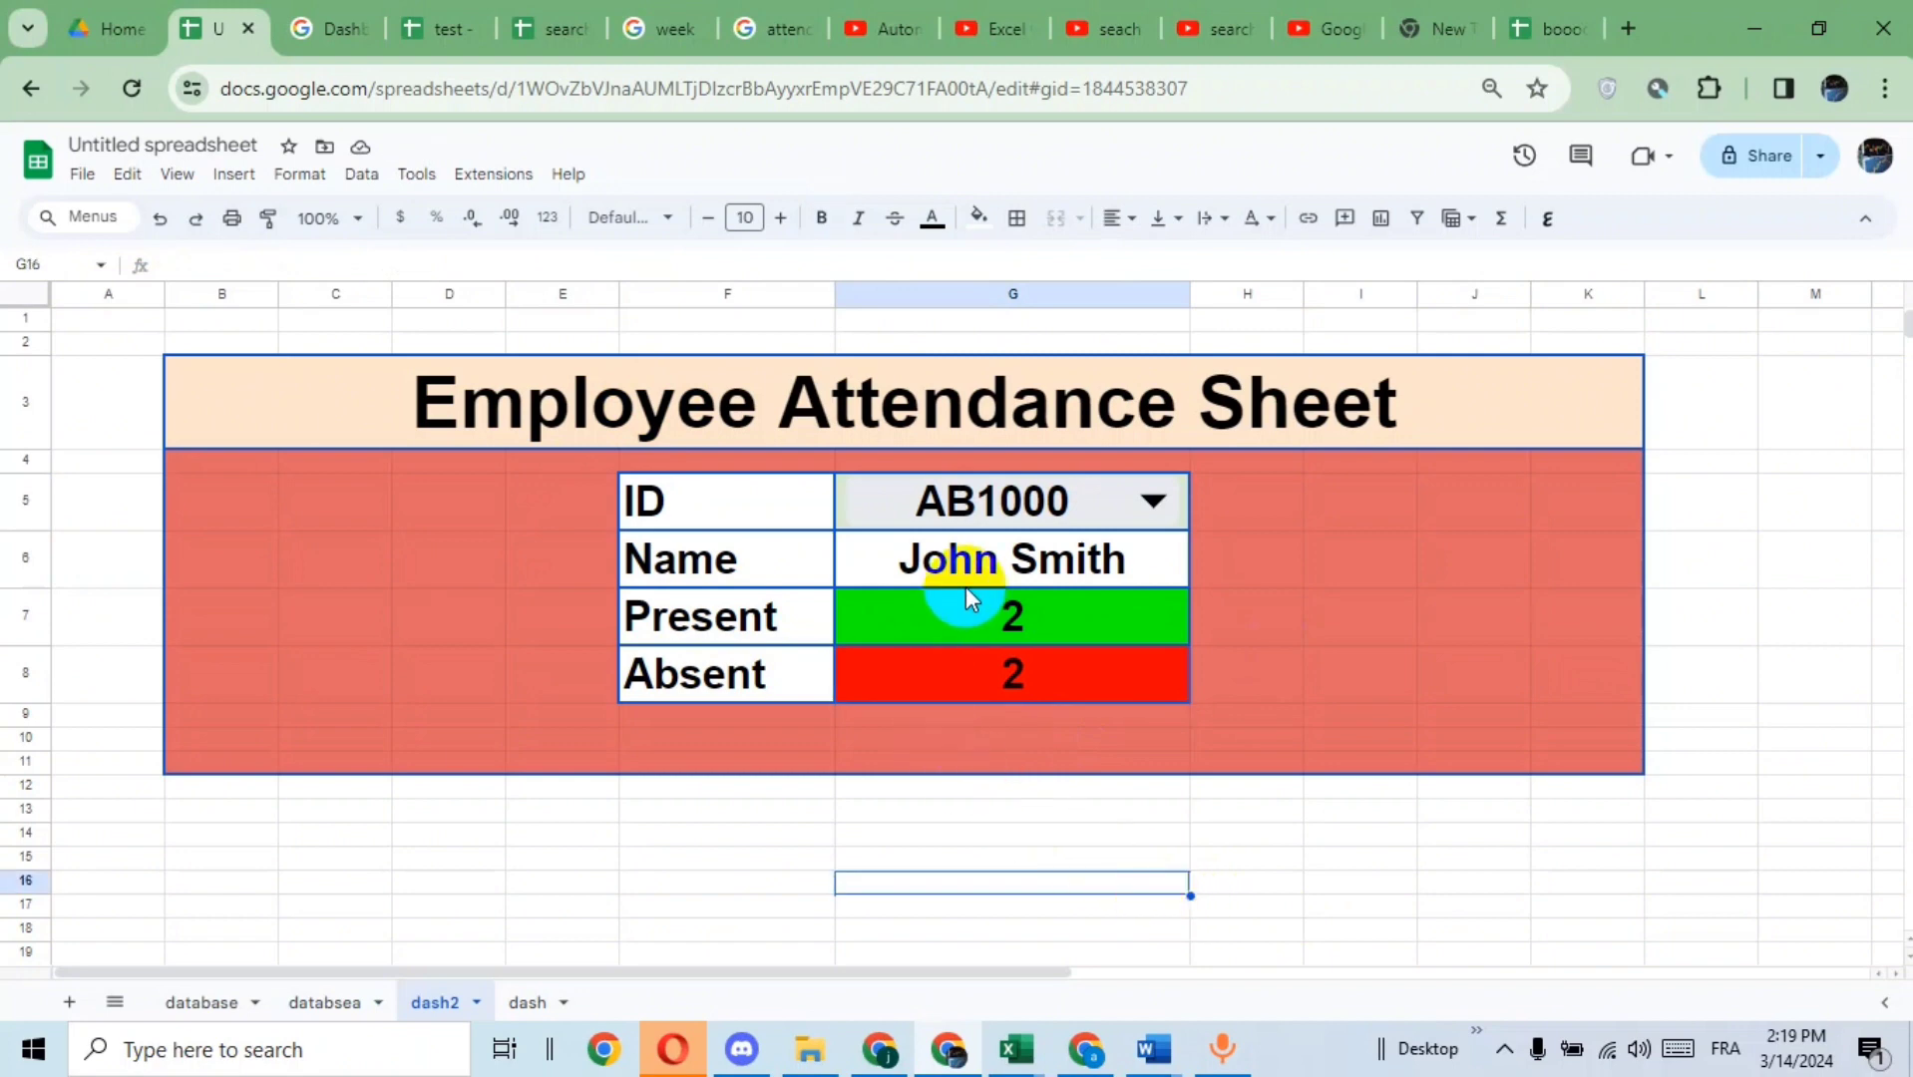
- Hide the gridlines on the dash2 sheet
click(593, 860)
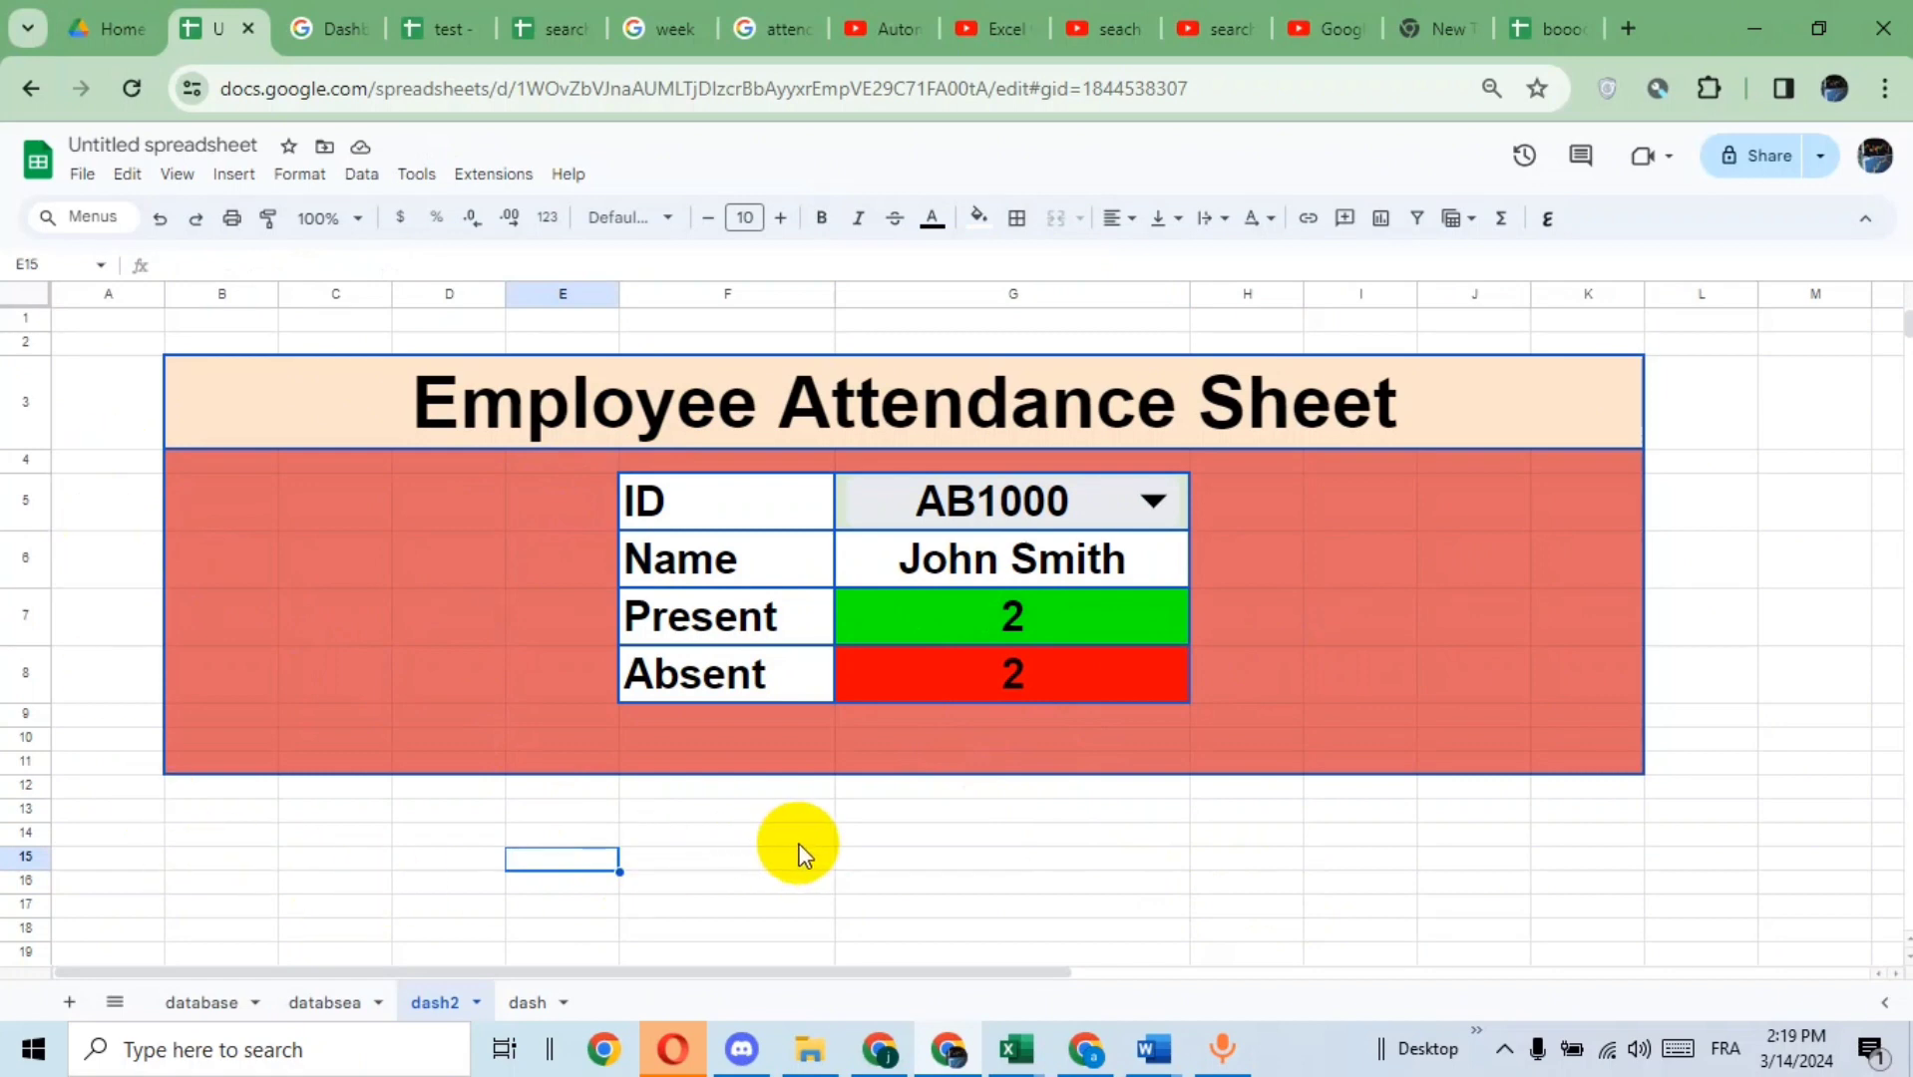
click(178, 174)
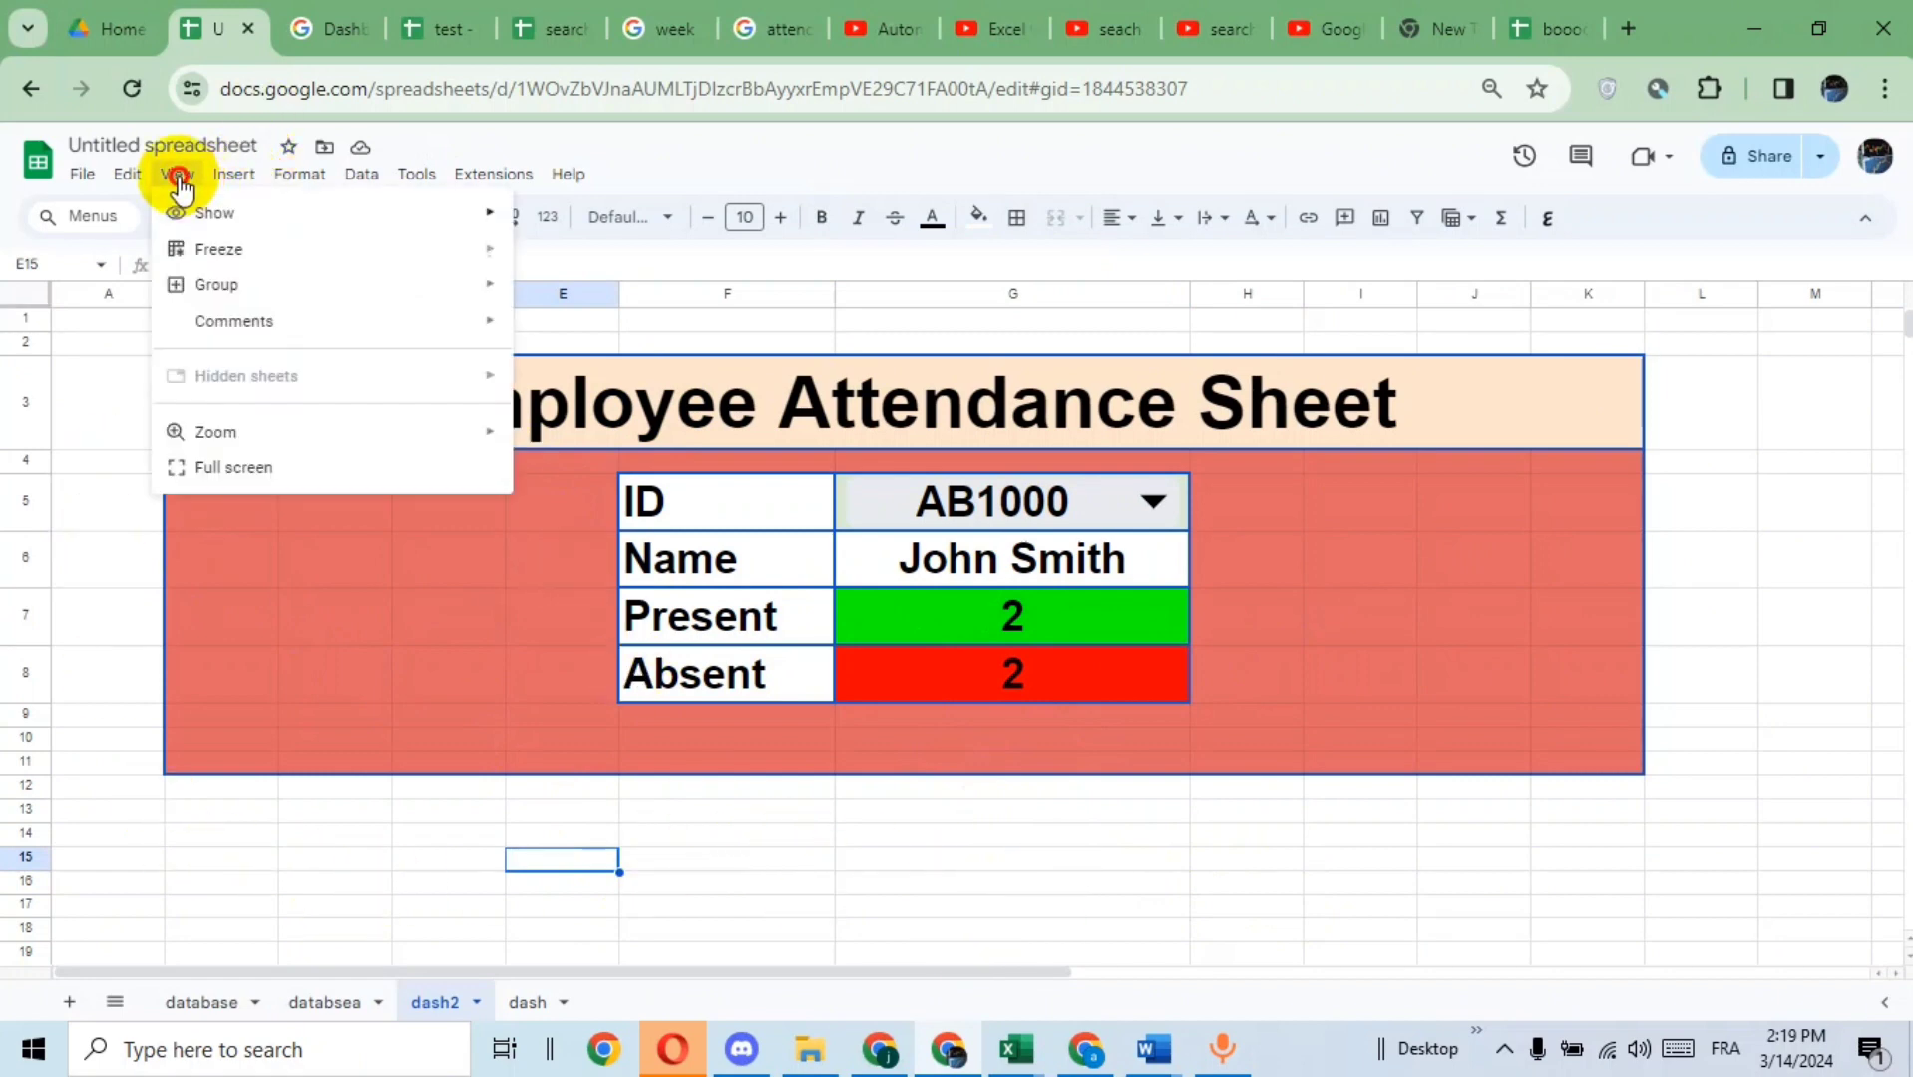
mouse_move(270, 230)
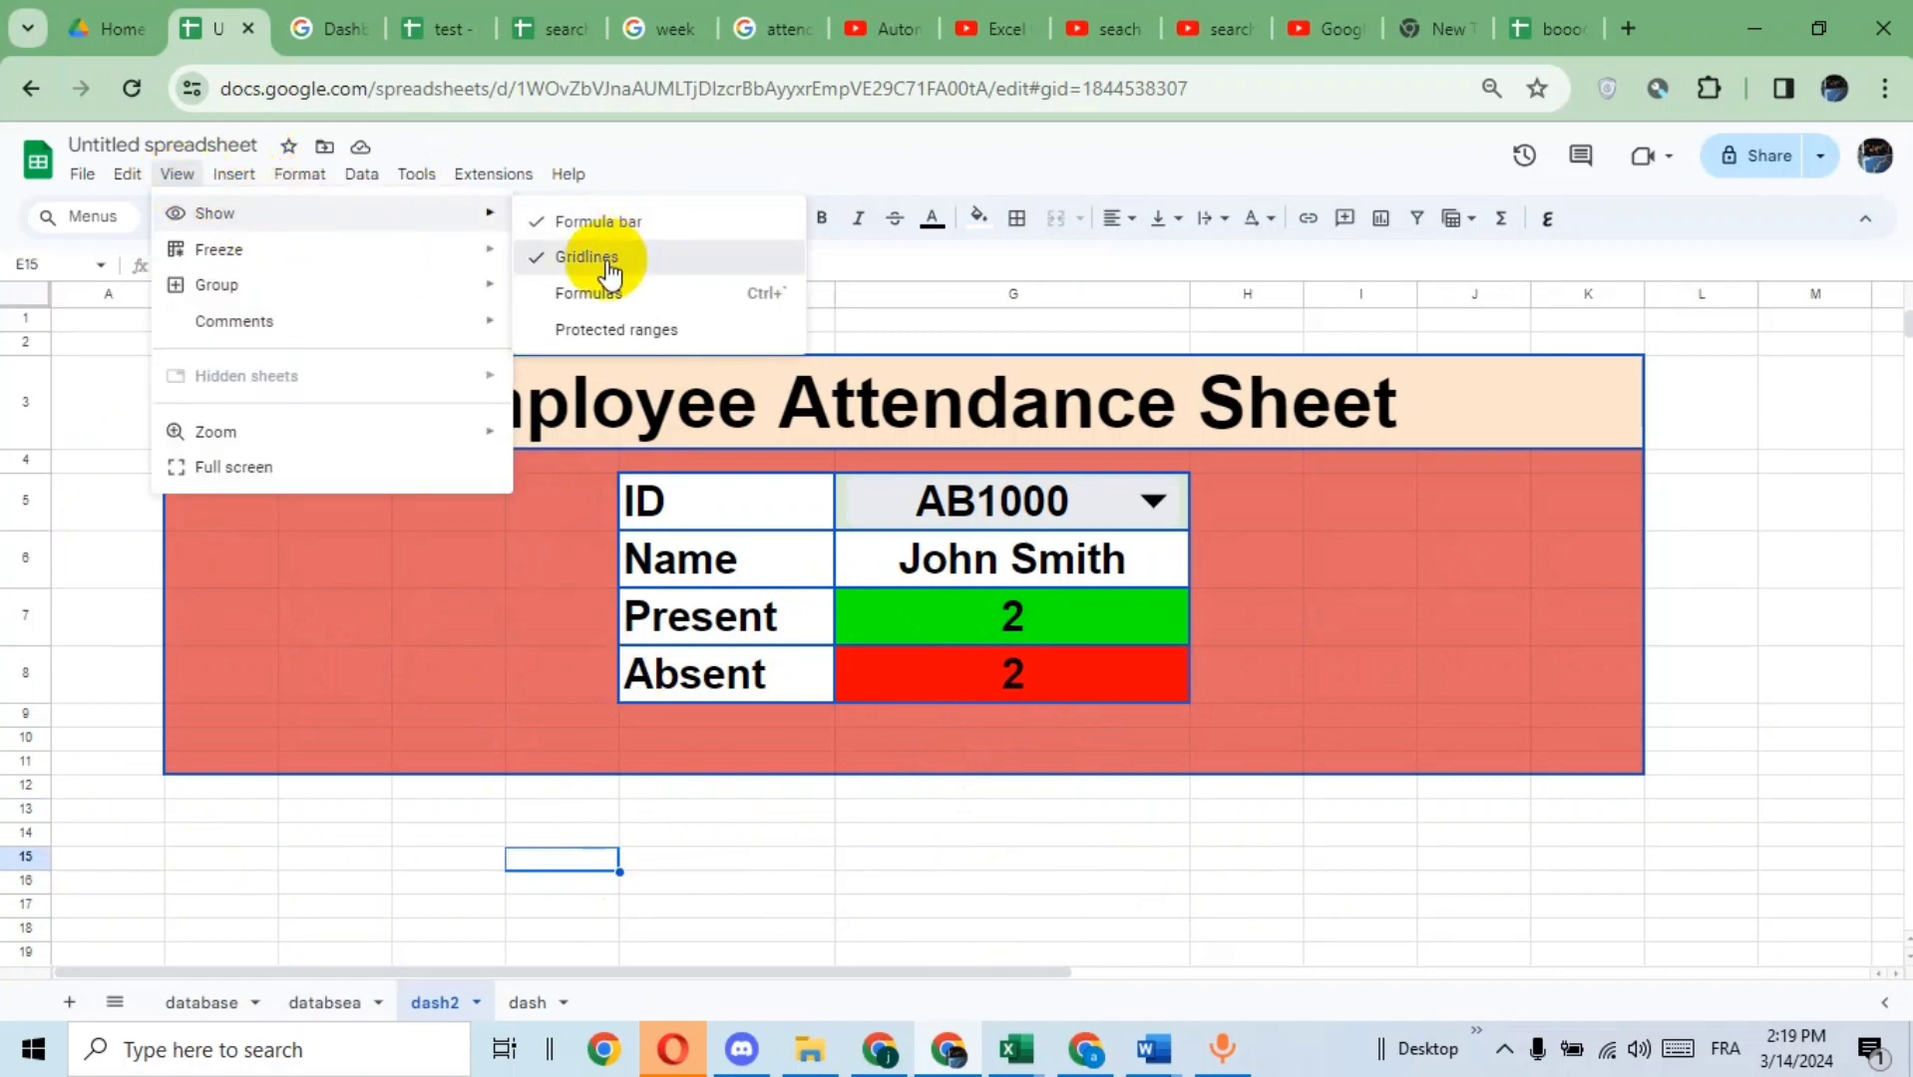
click(604, 261)
click(1009, 863)
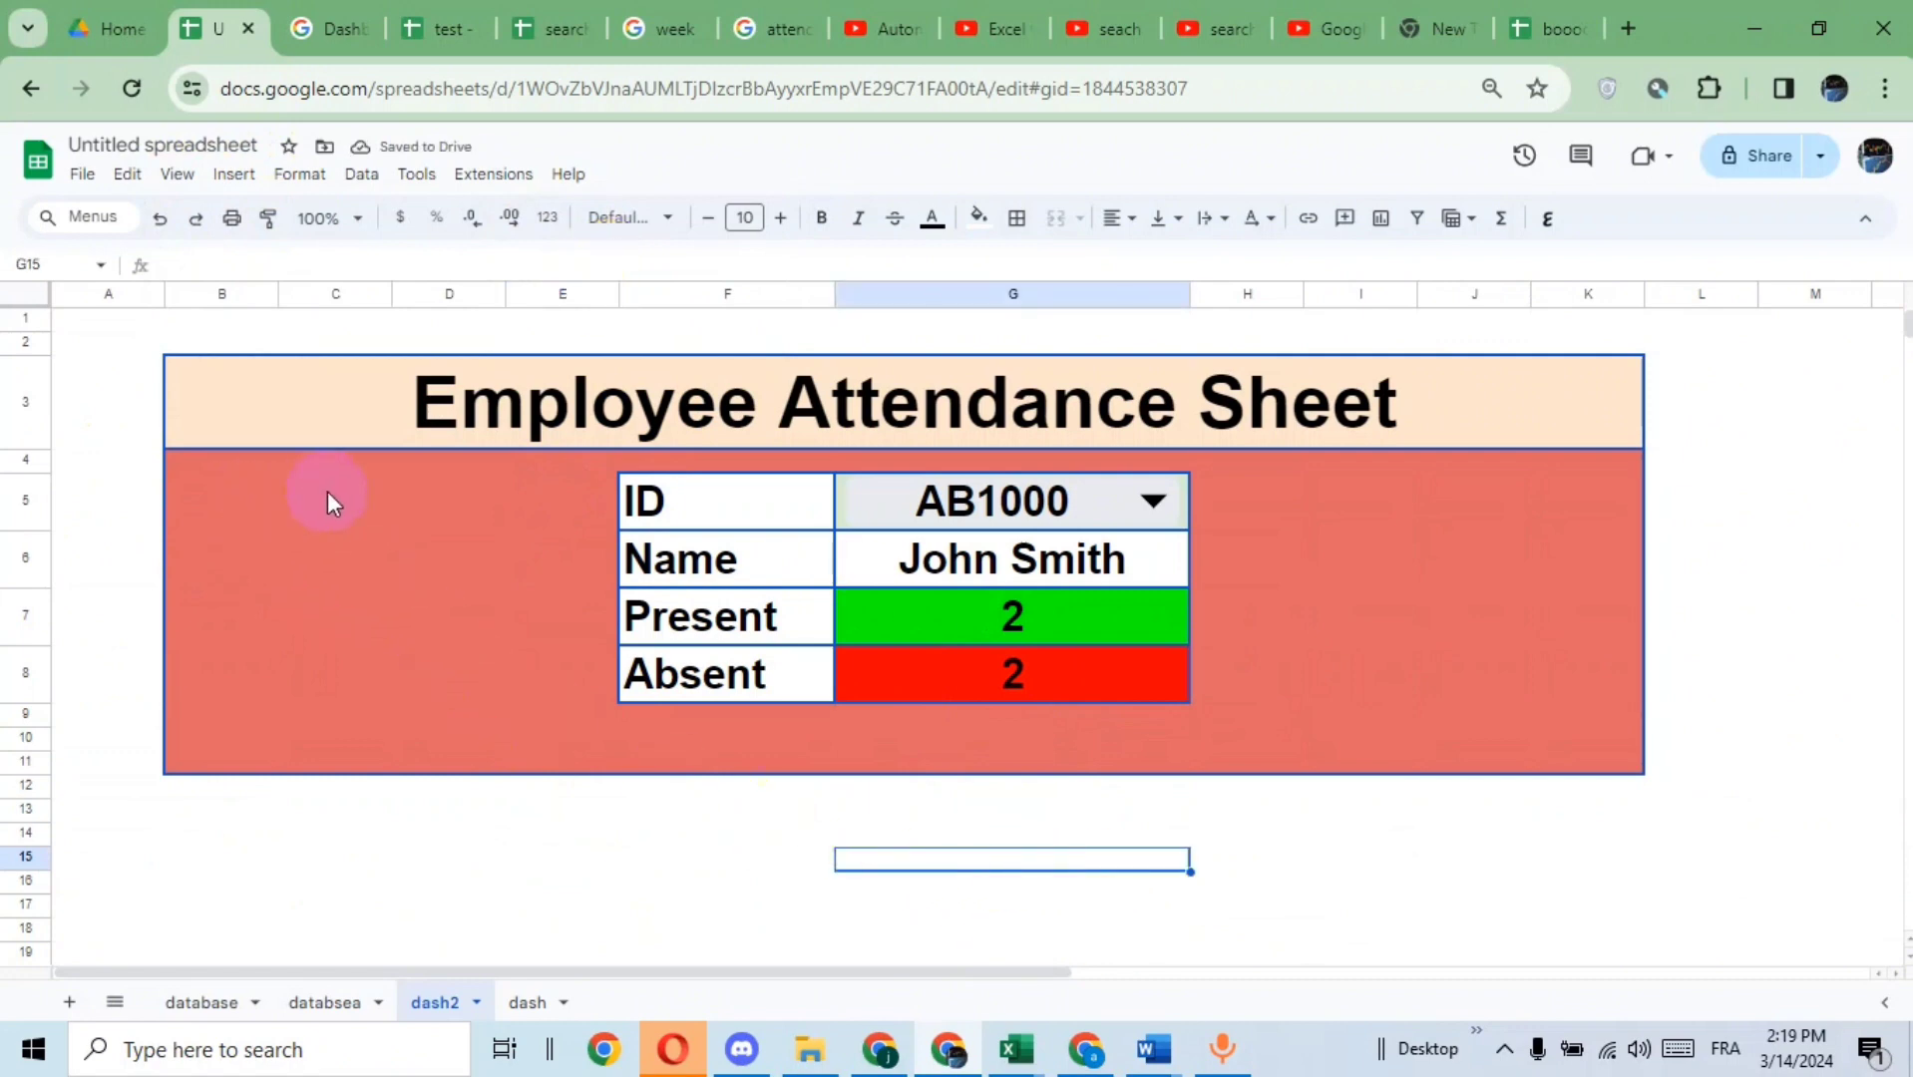
- In databsea, mark the last employee's row 12 as P on Sun, Mon, Tue, Thu and Fri, and A on Wed and Sat
click(339, 1004)
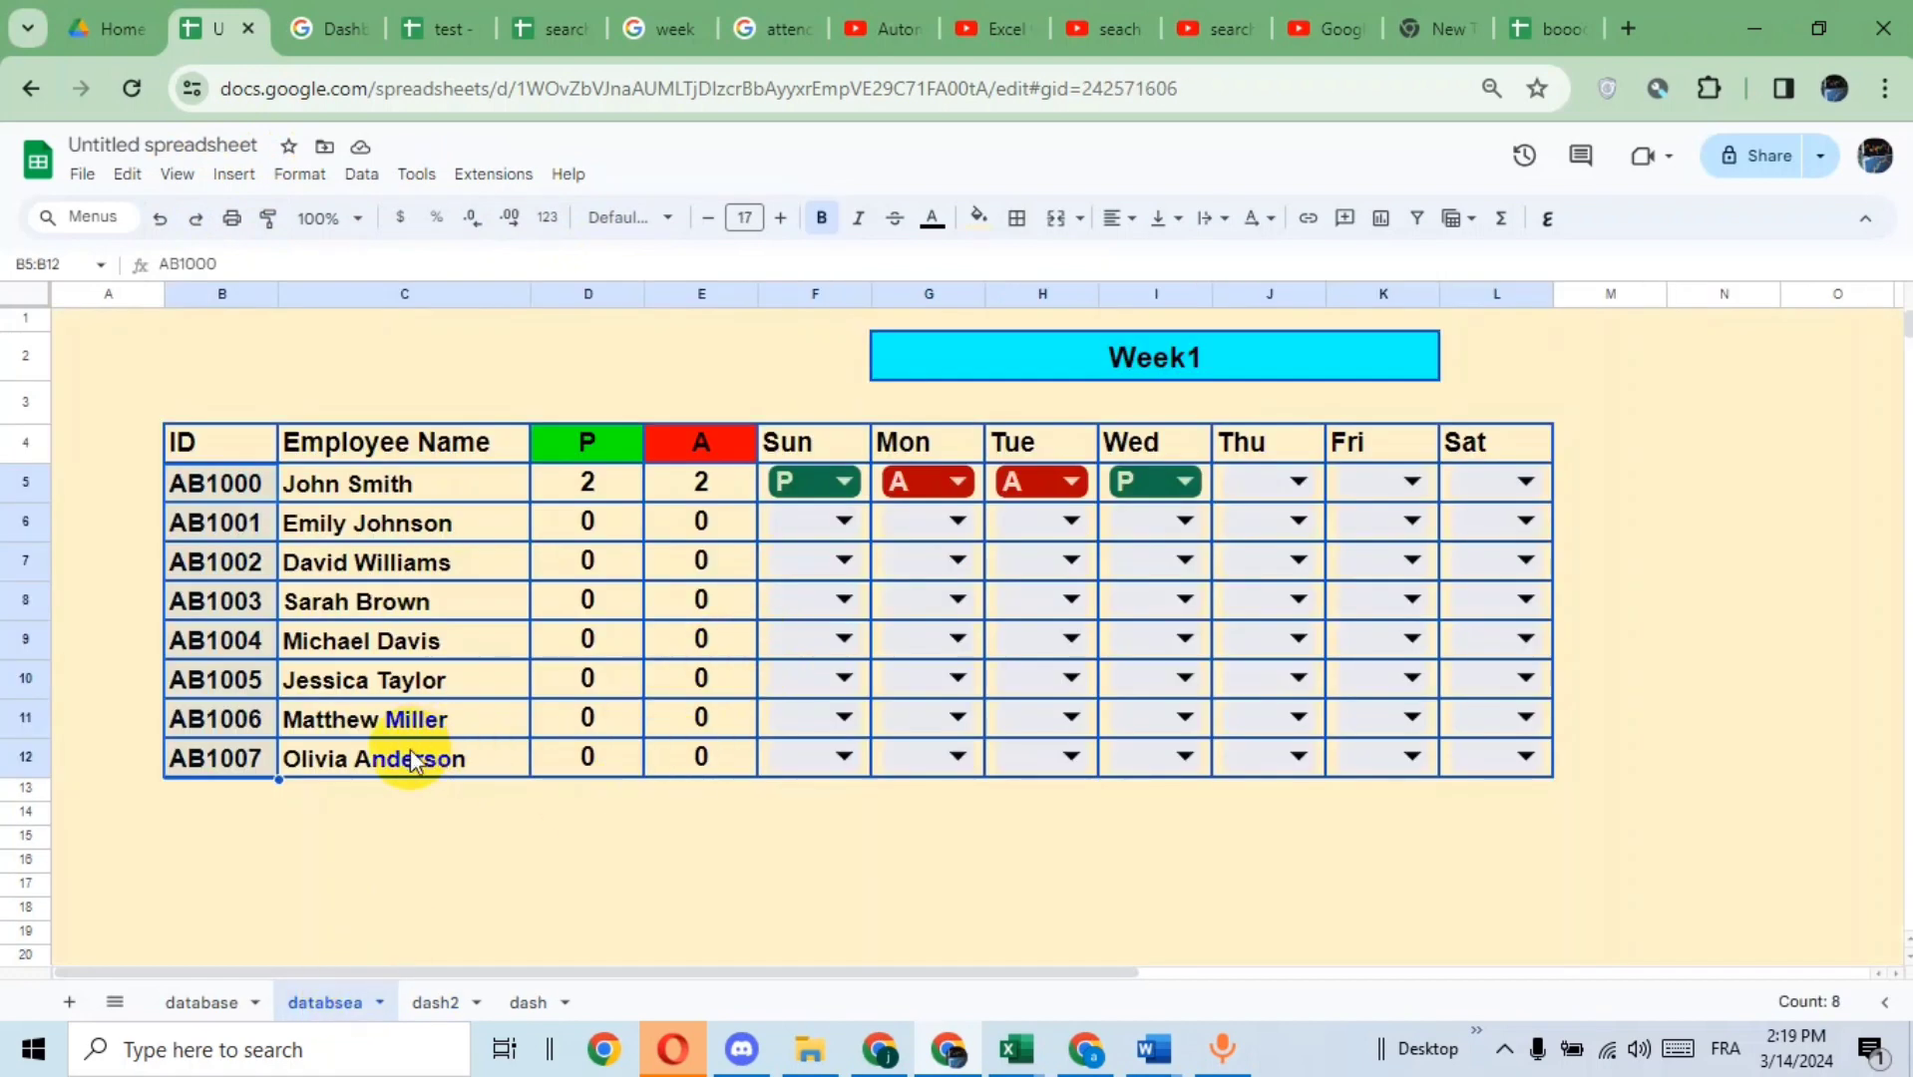
click(843, 757)
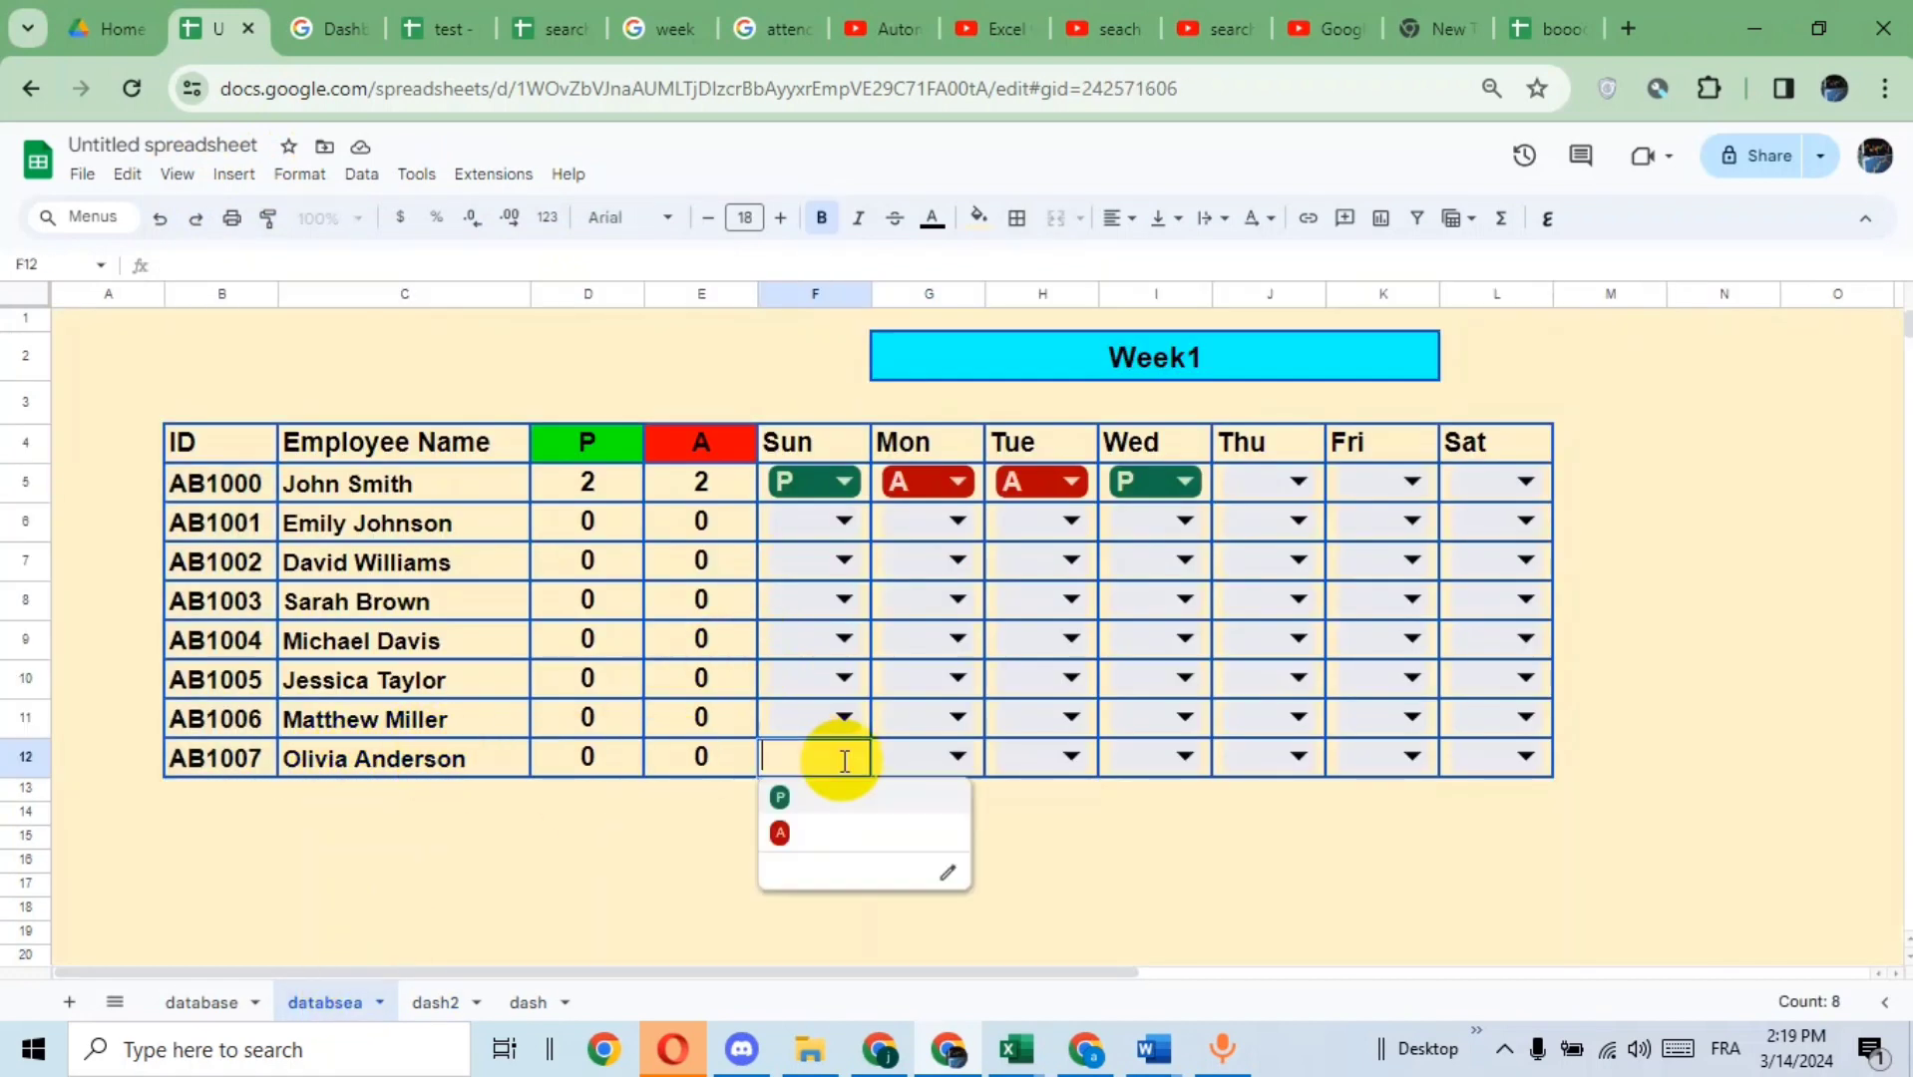
click(811, 799)
click(958, 756)
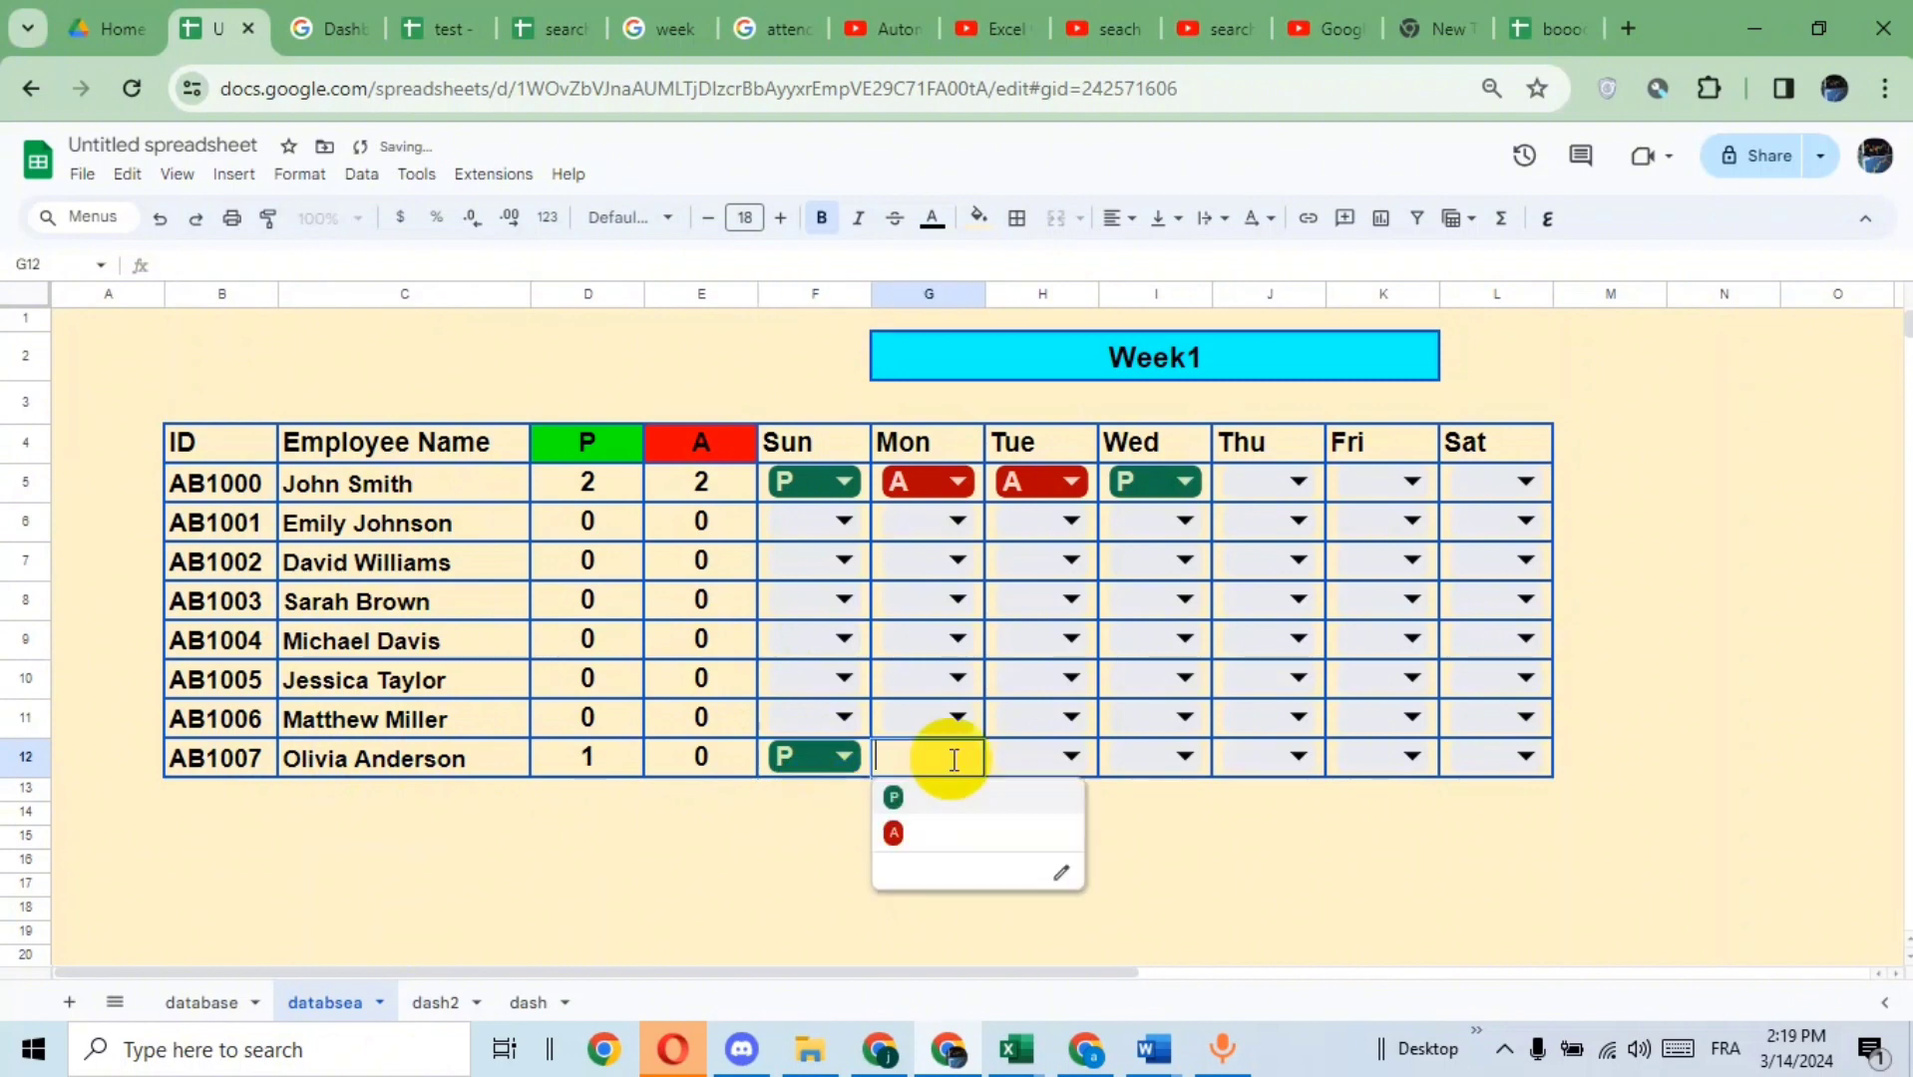
click(903, 795)
click(1065, 758)
click(1029, 799)
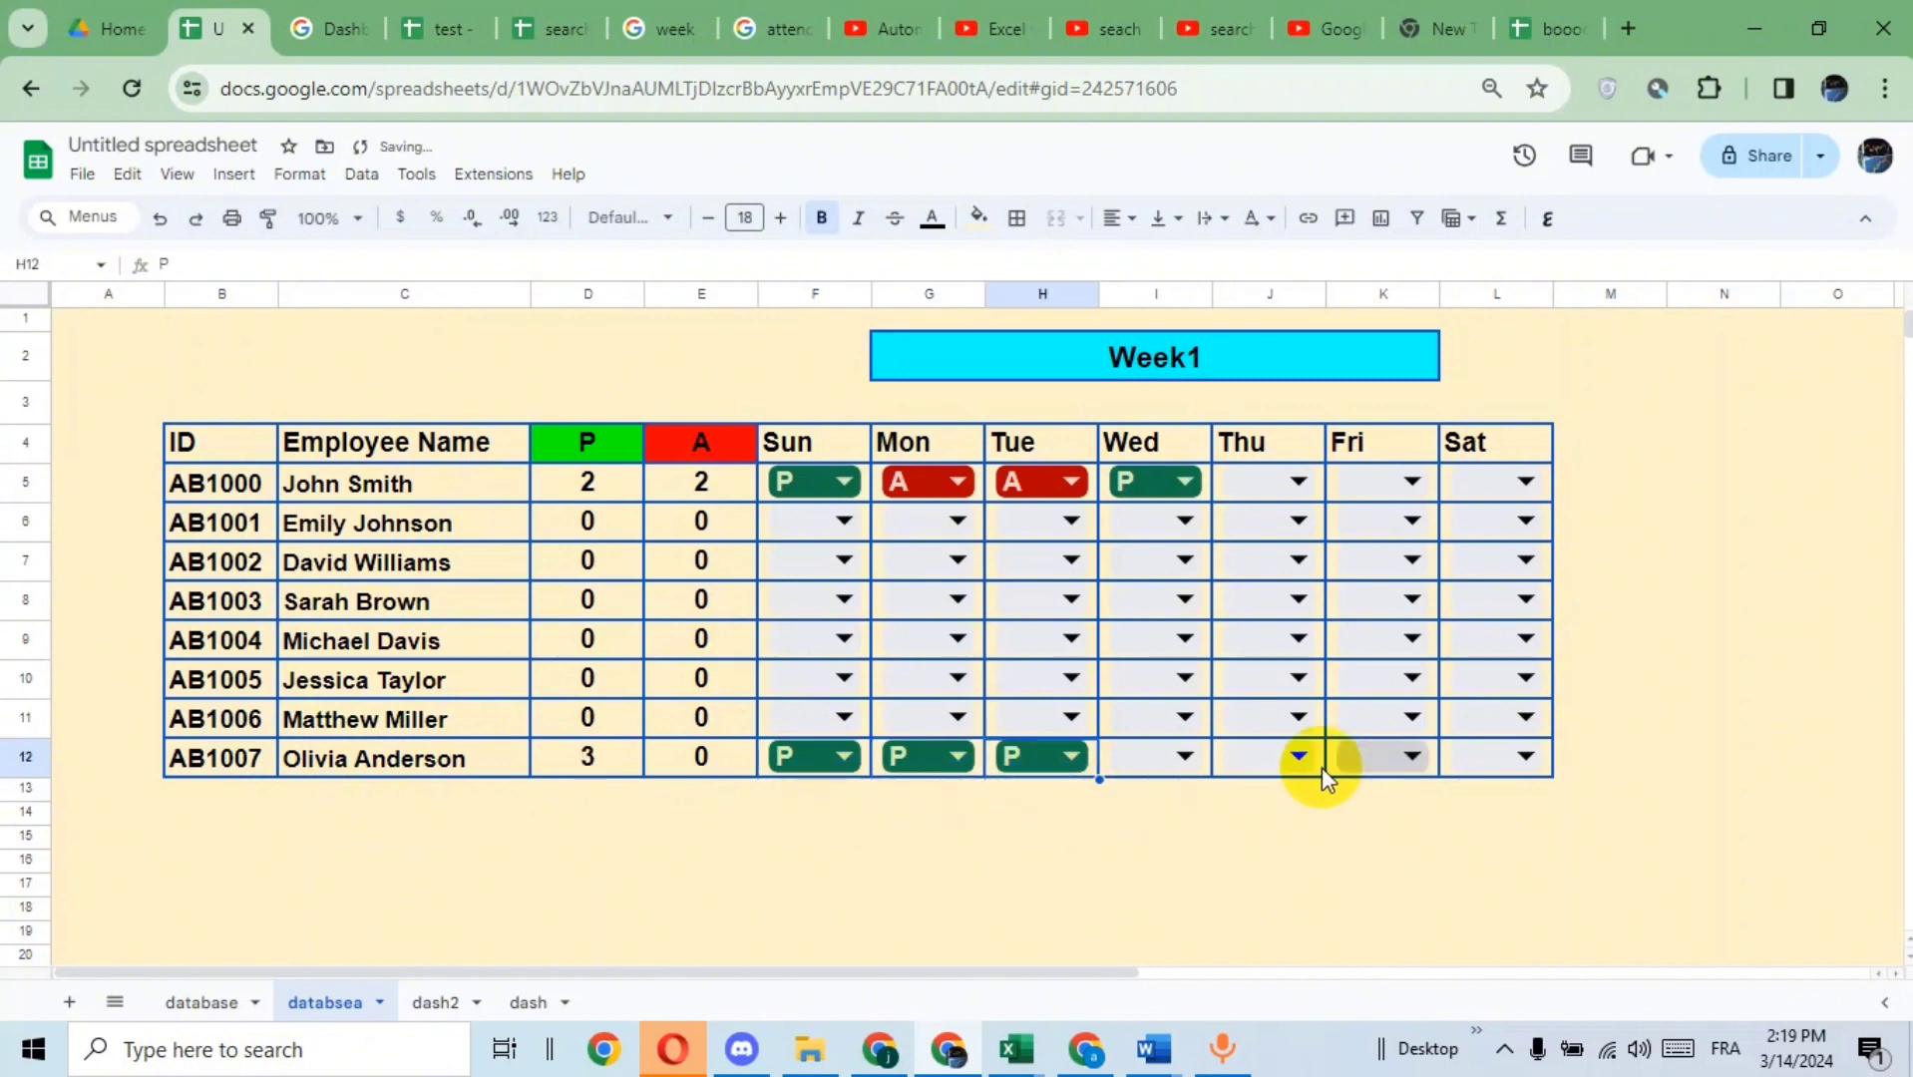
click(1185, 756)
click(1137, 834)
click(1294, 758)
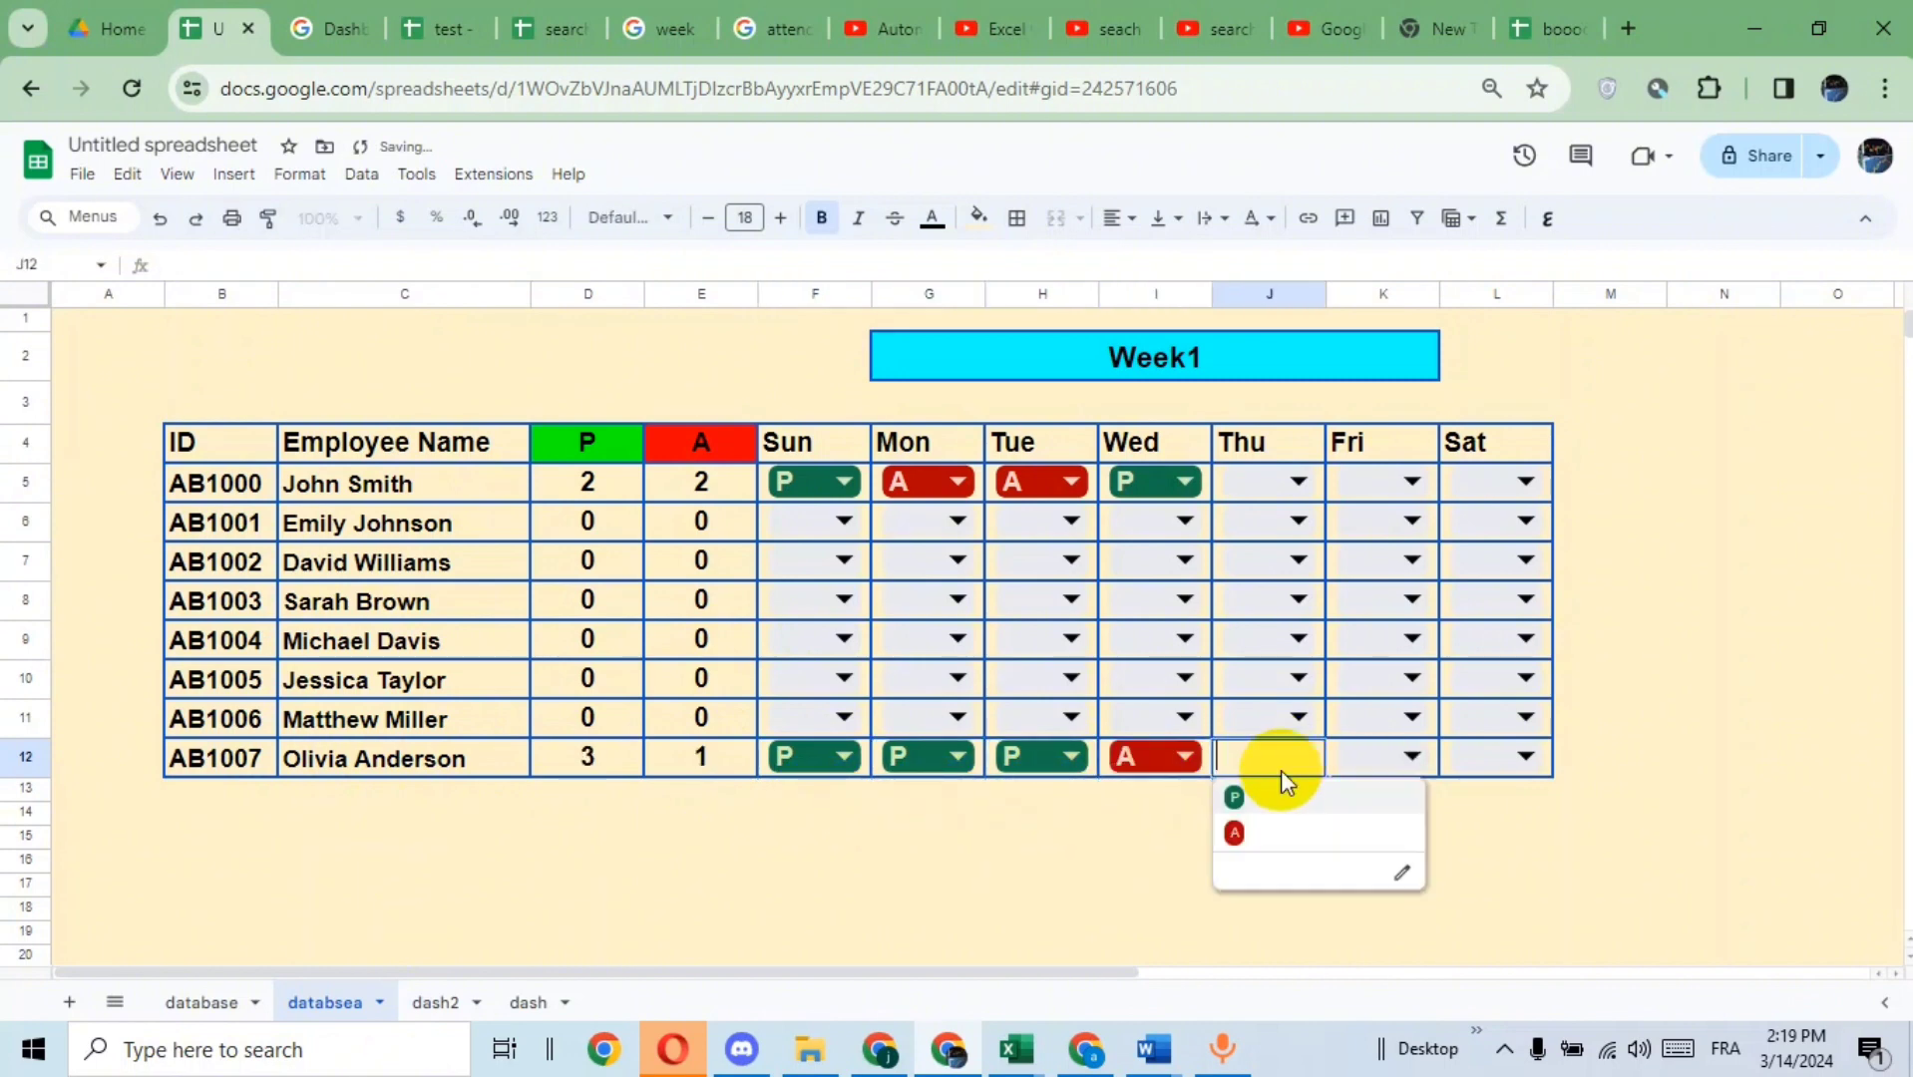
click(1267, 798)
click(1408, 757)
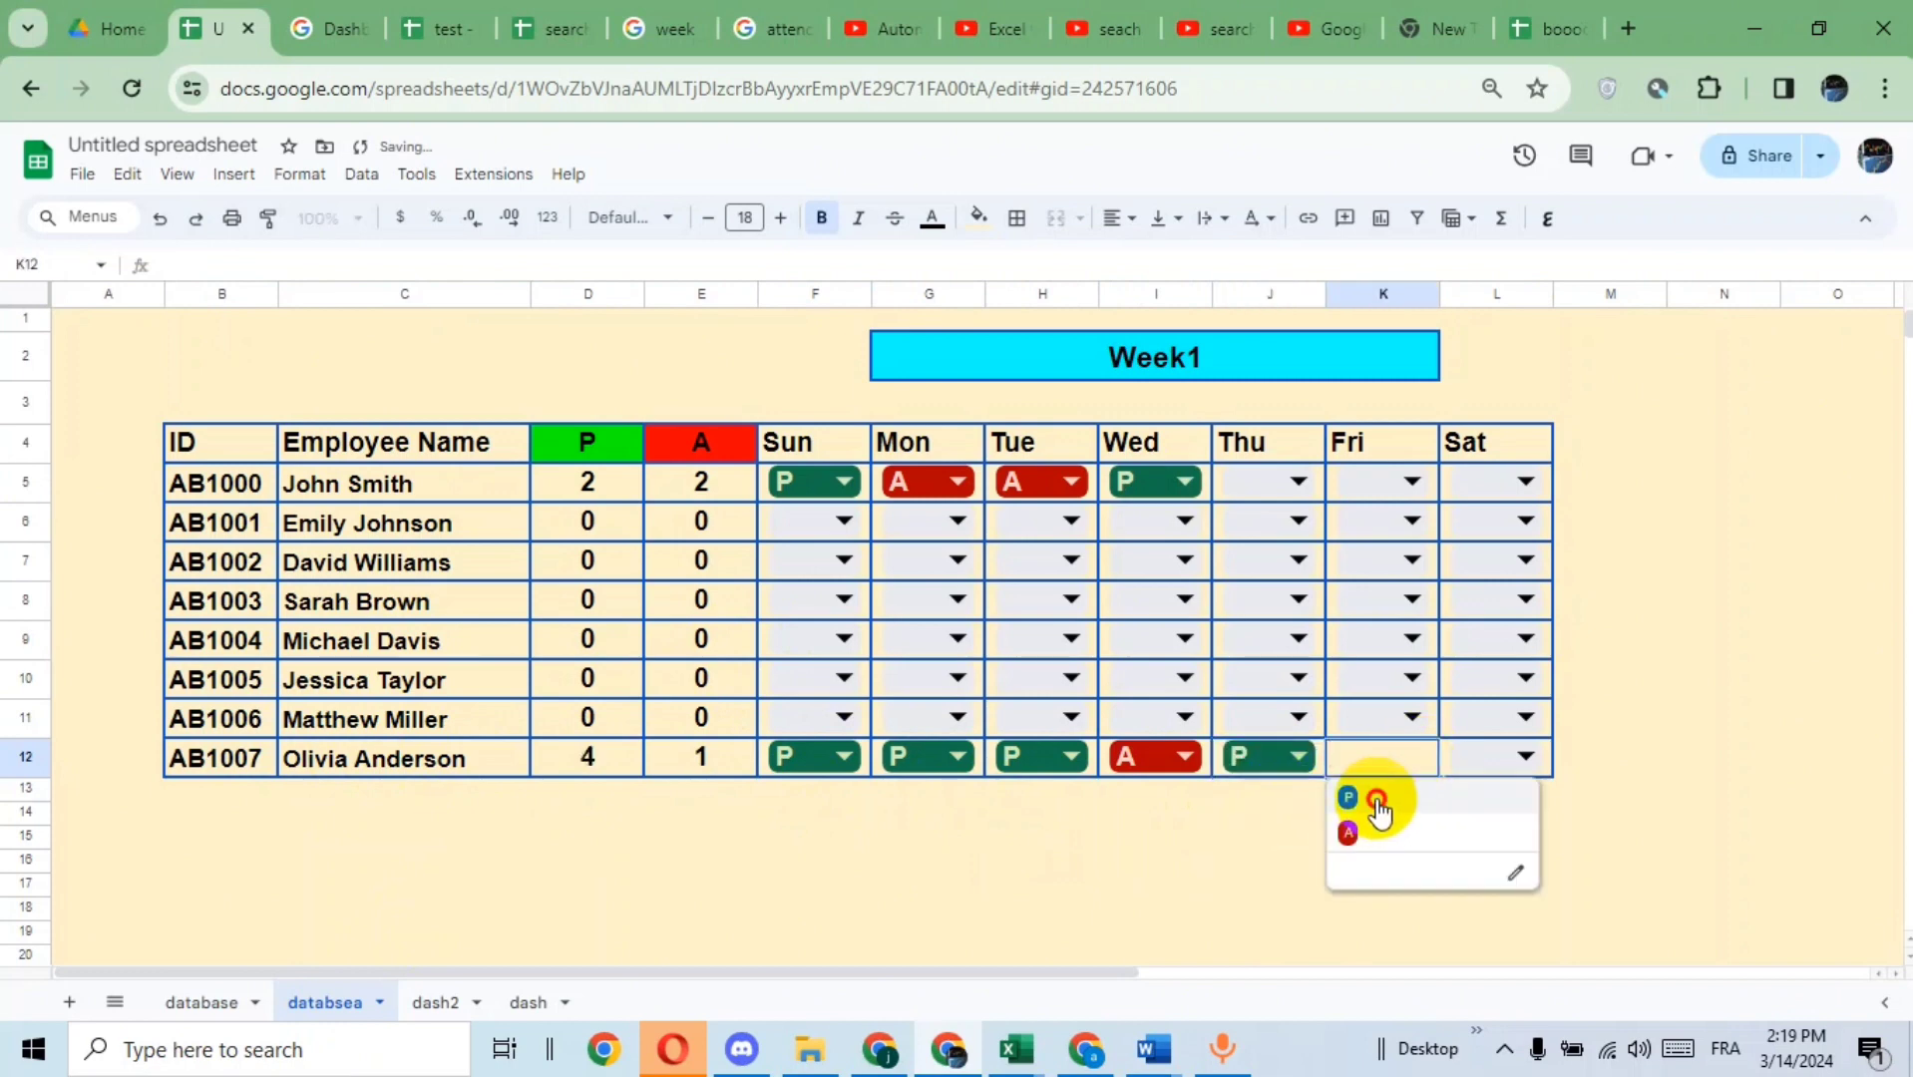
click(1380, 803)
click(1516, 756)
click(1492, 836)
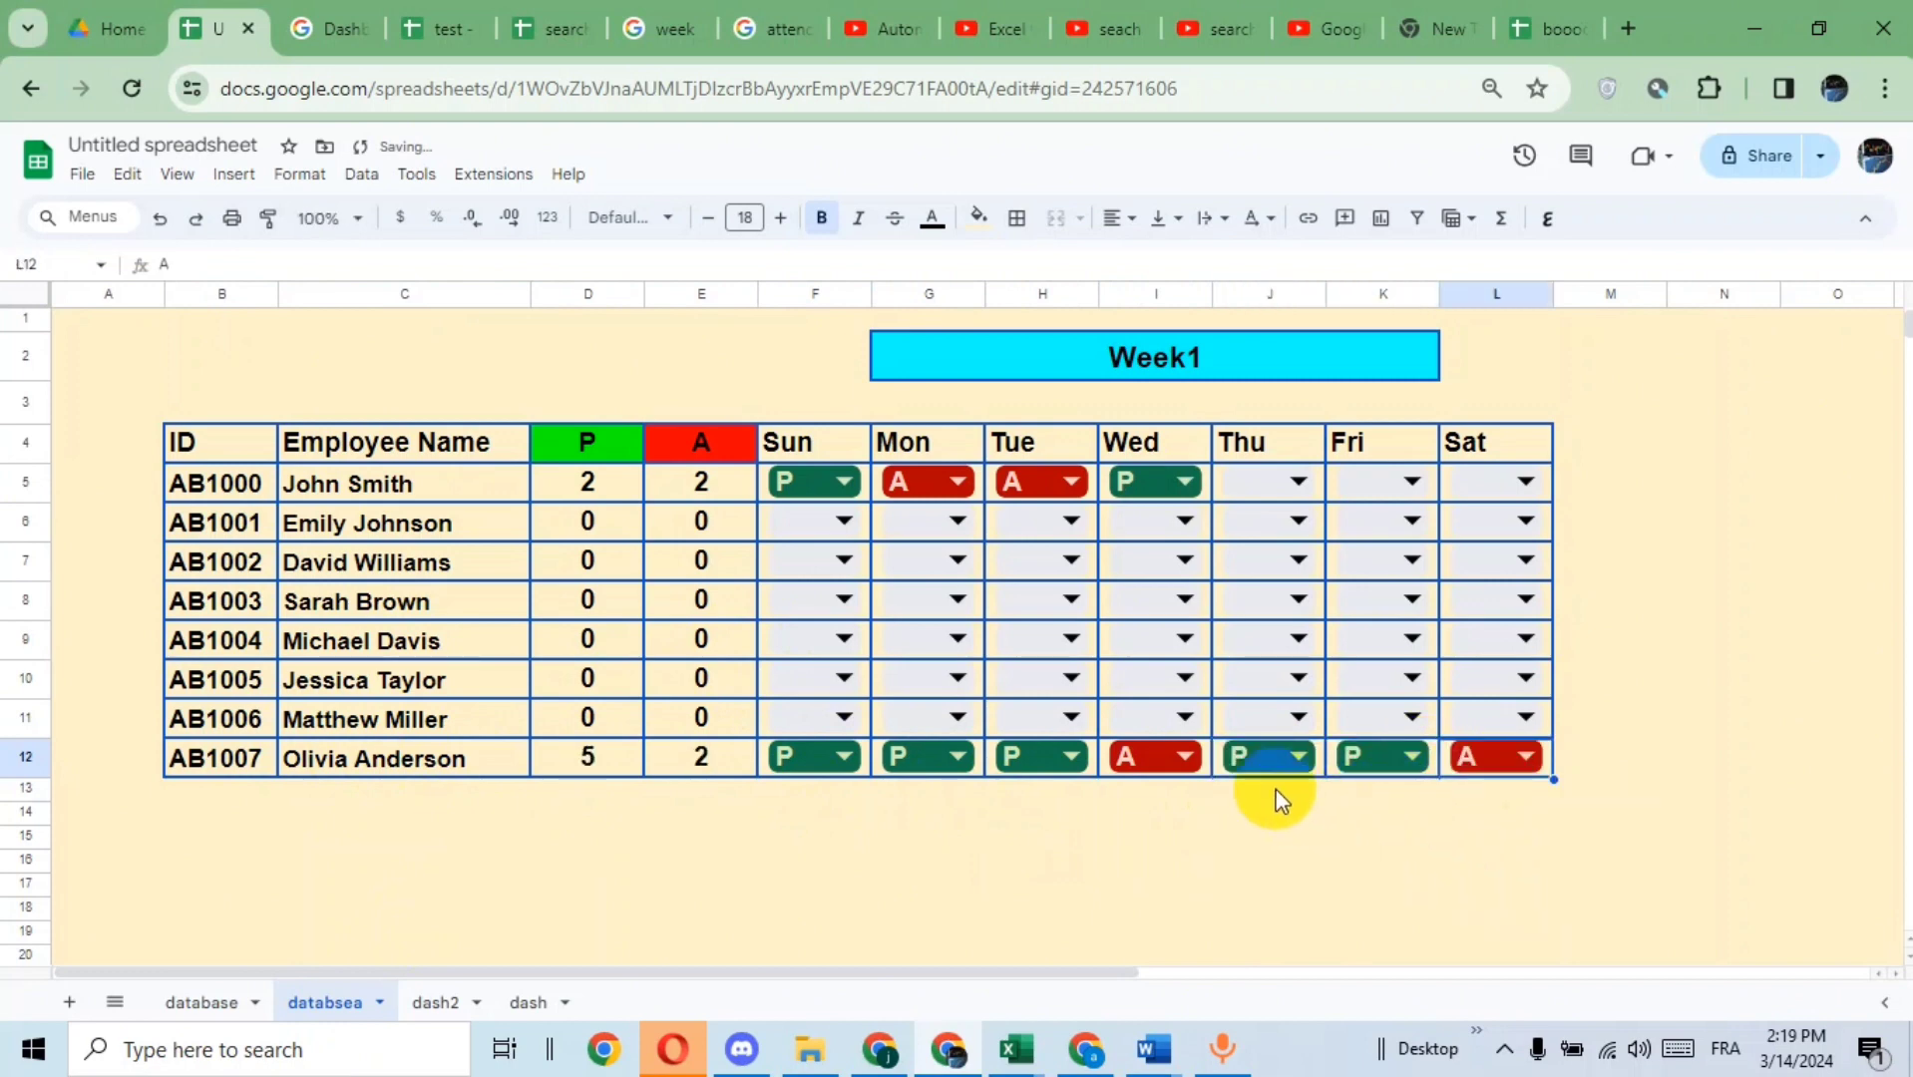
click(731, 888)
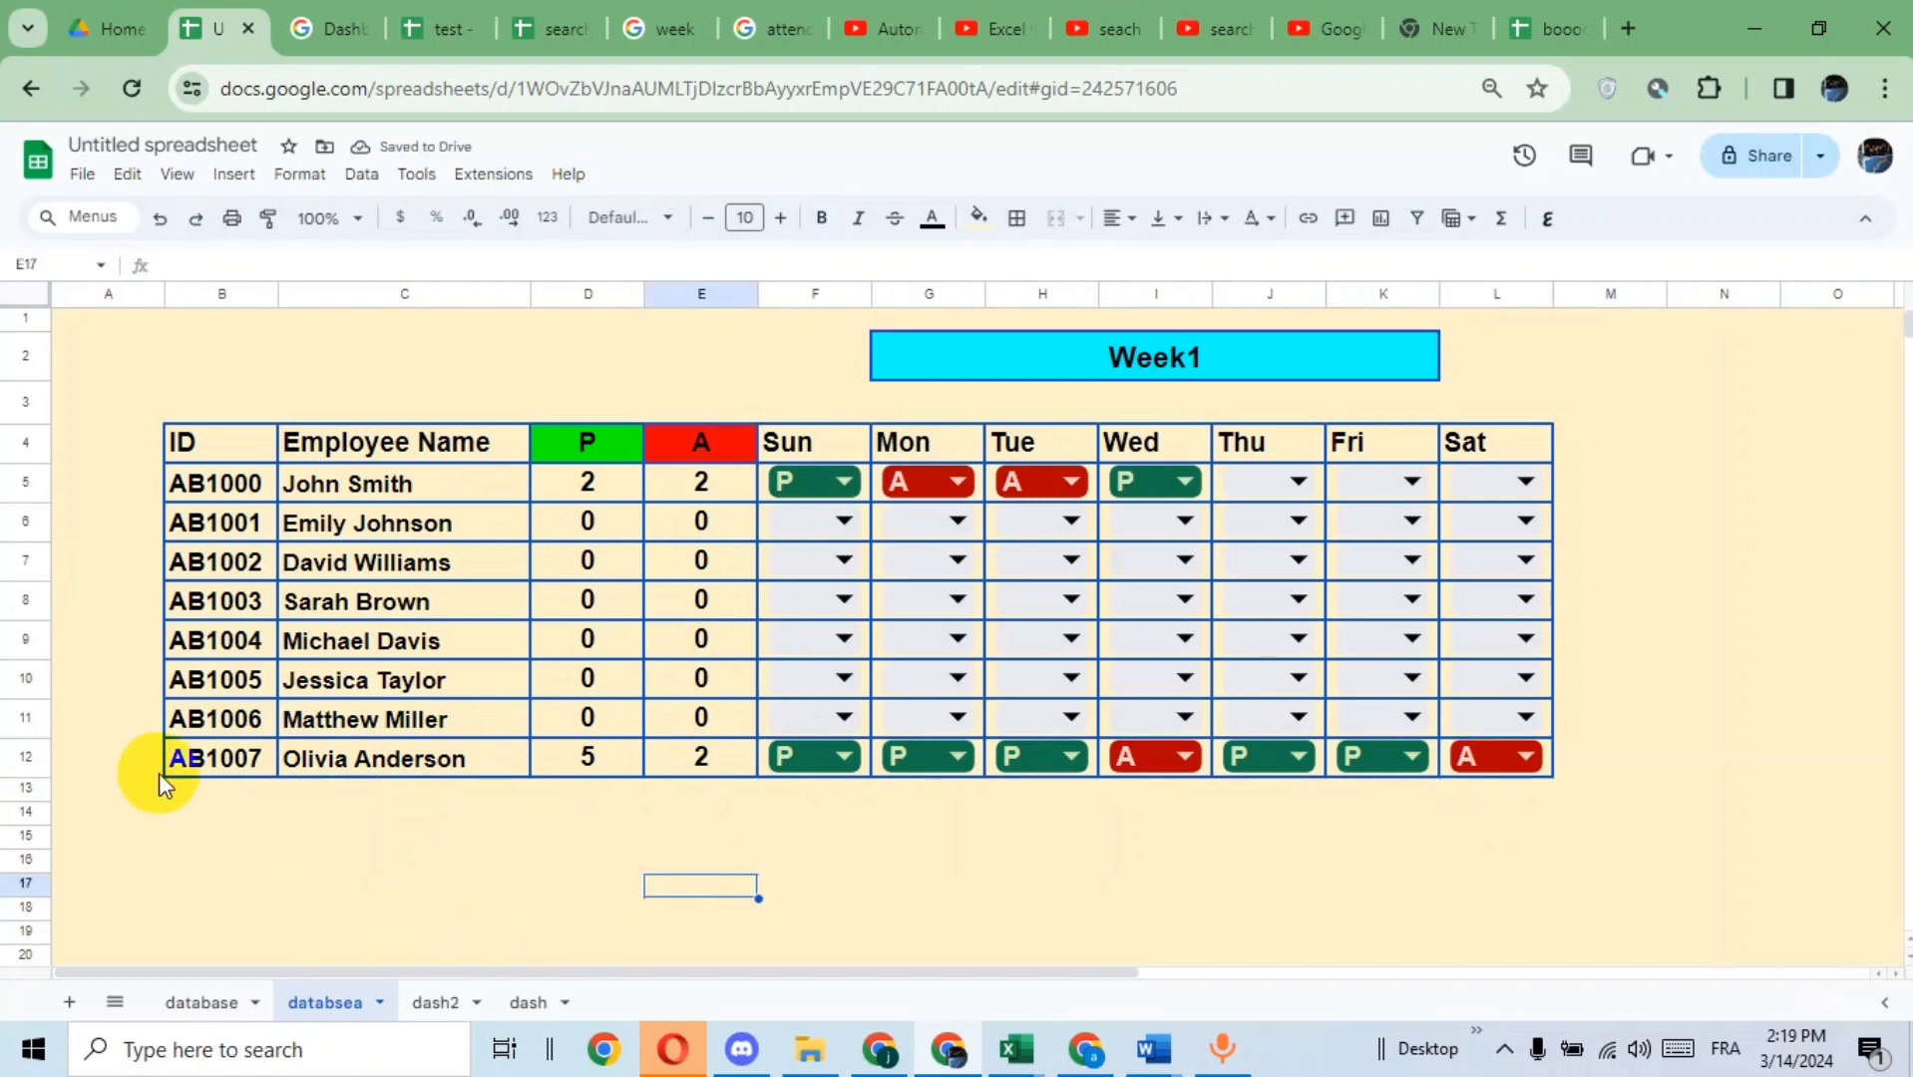
- Return to dash2 and choose the last employee's ID in G5 to check that employee's name and attendance totals
click(436, 1004)
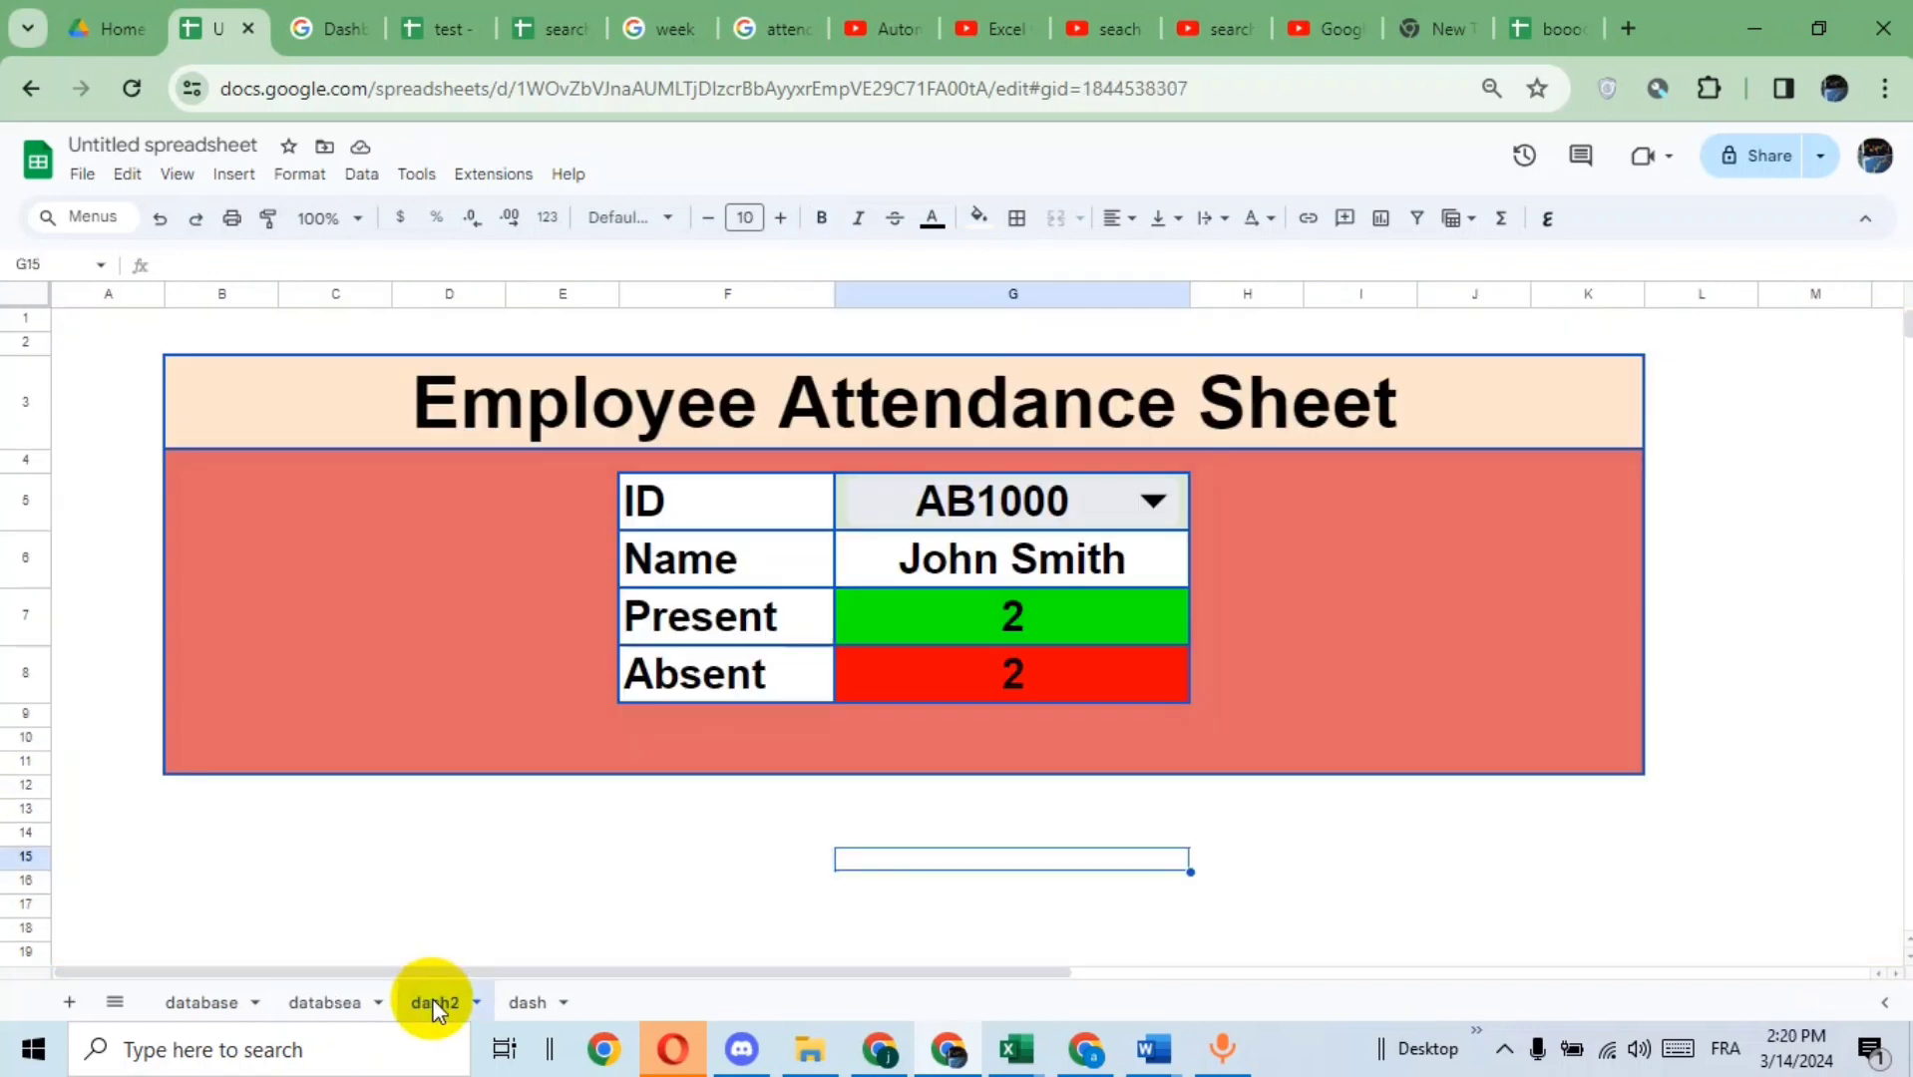
click(1152, 499)
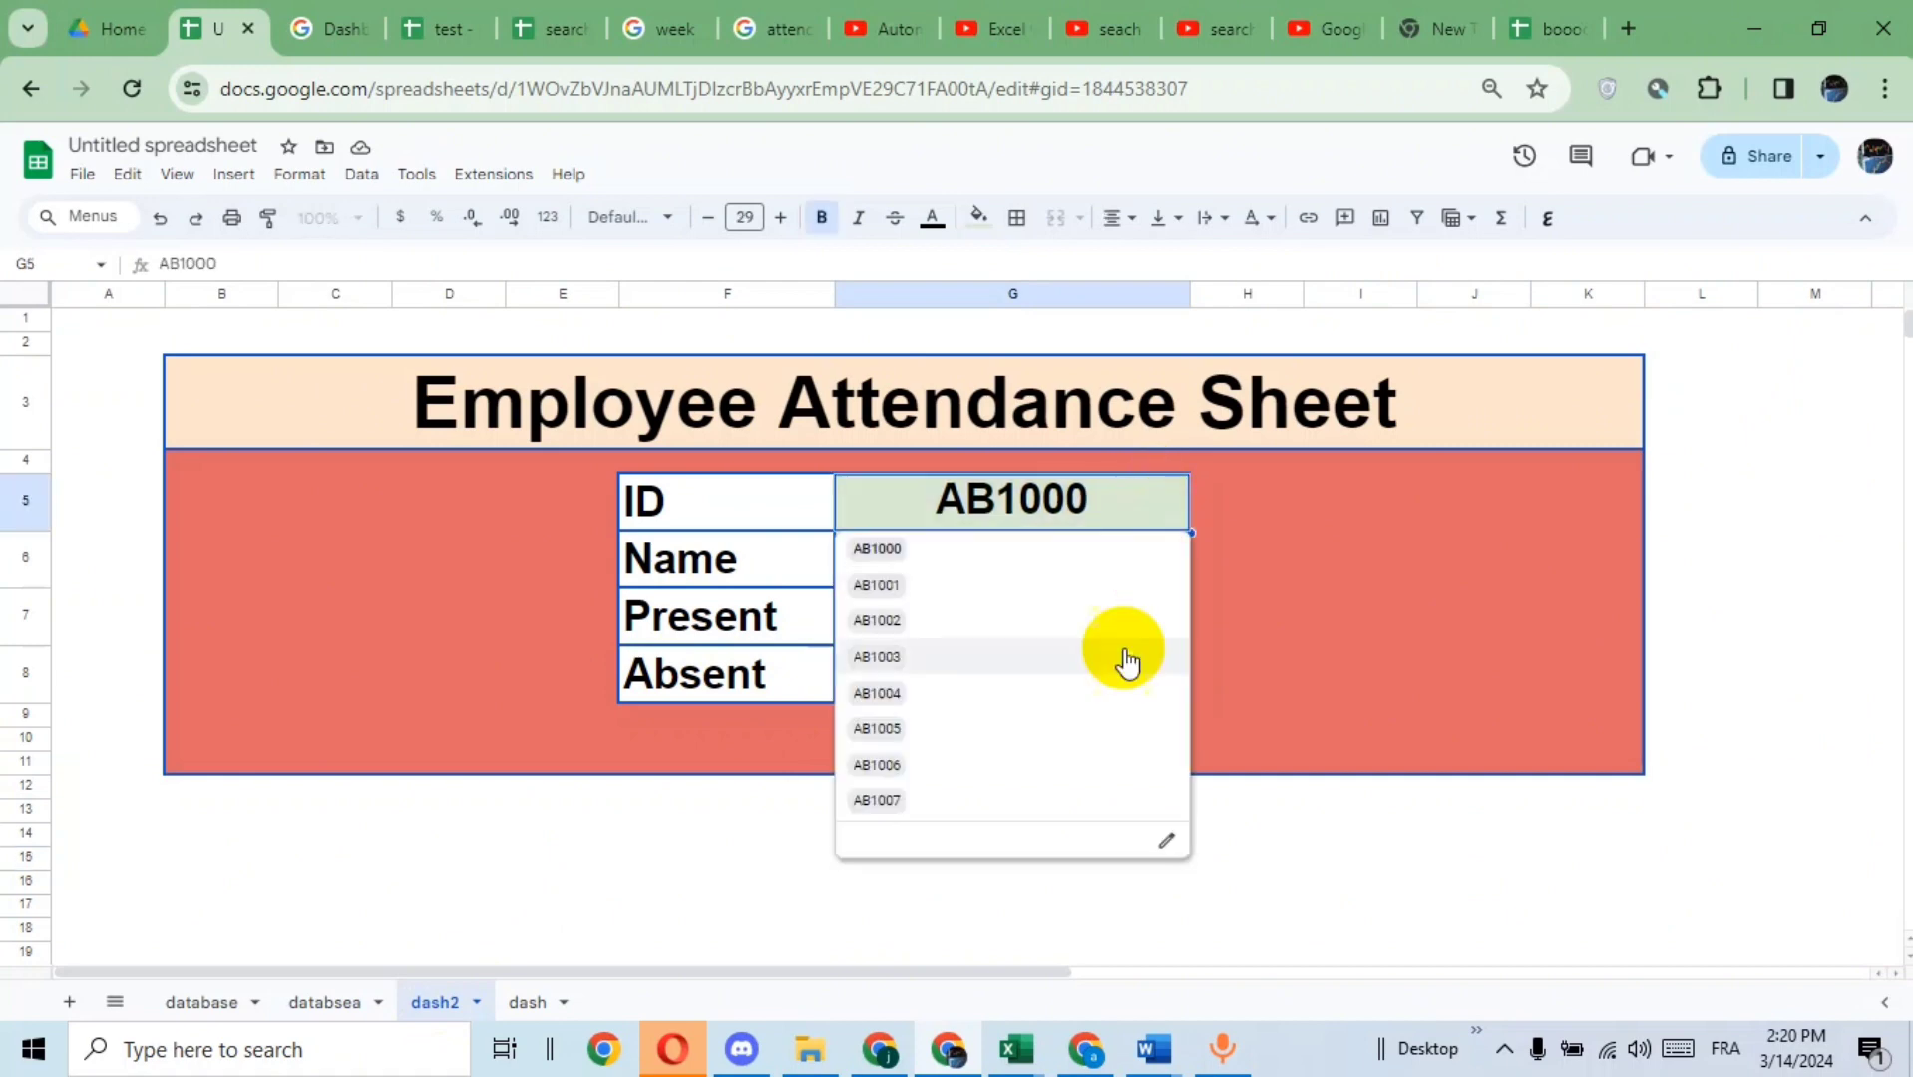
click(938, 800)
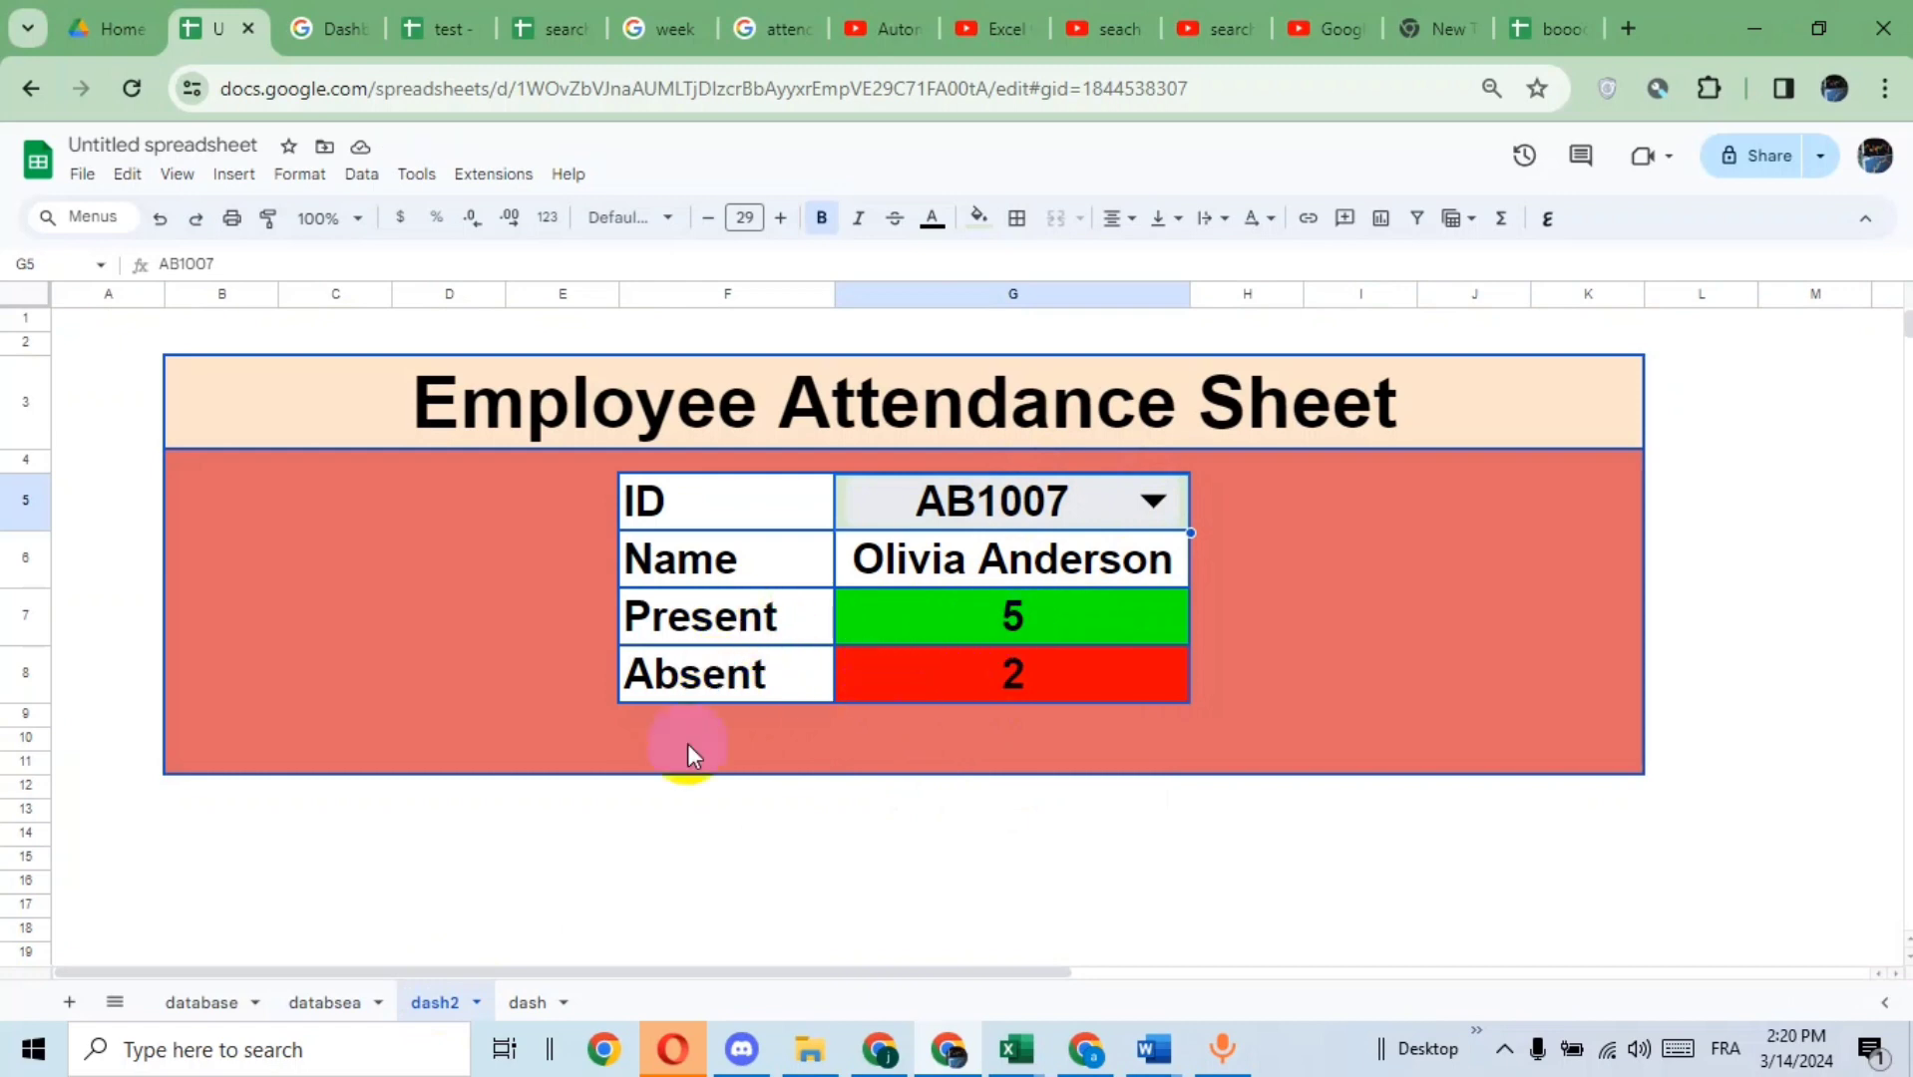
click(1162, 838)
- Fill the dash2 background beside and below the lookup table, B4:E11 and F9:K11, with cyan
drag(178, 464, 594, 773)
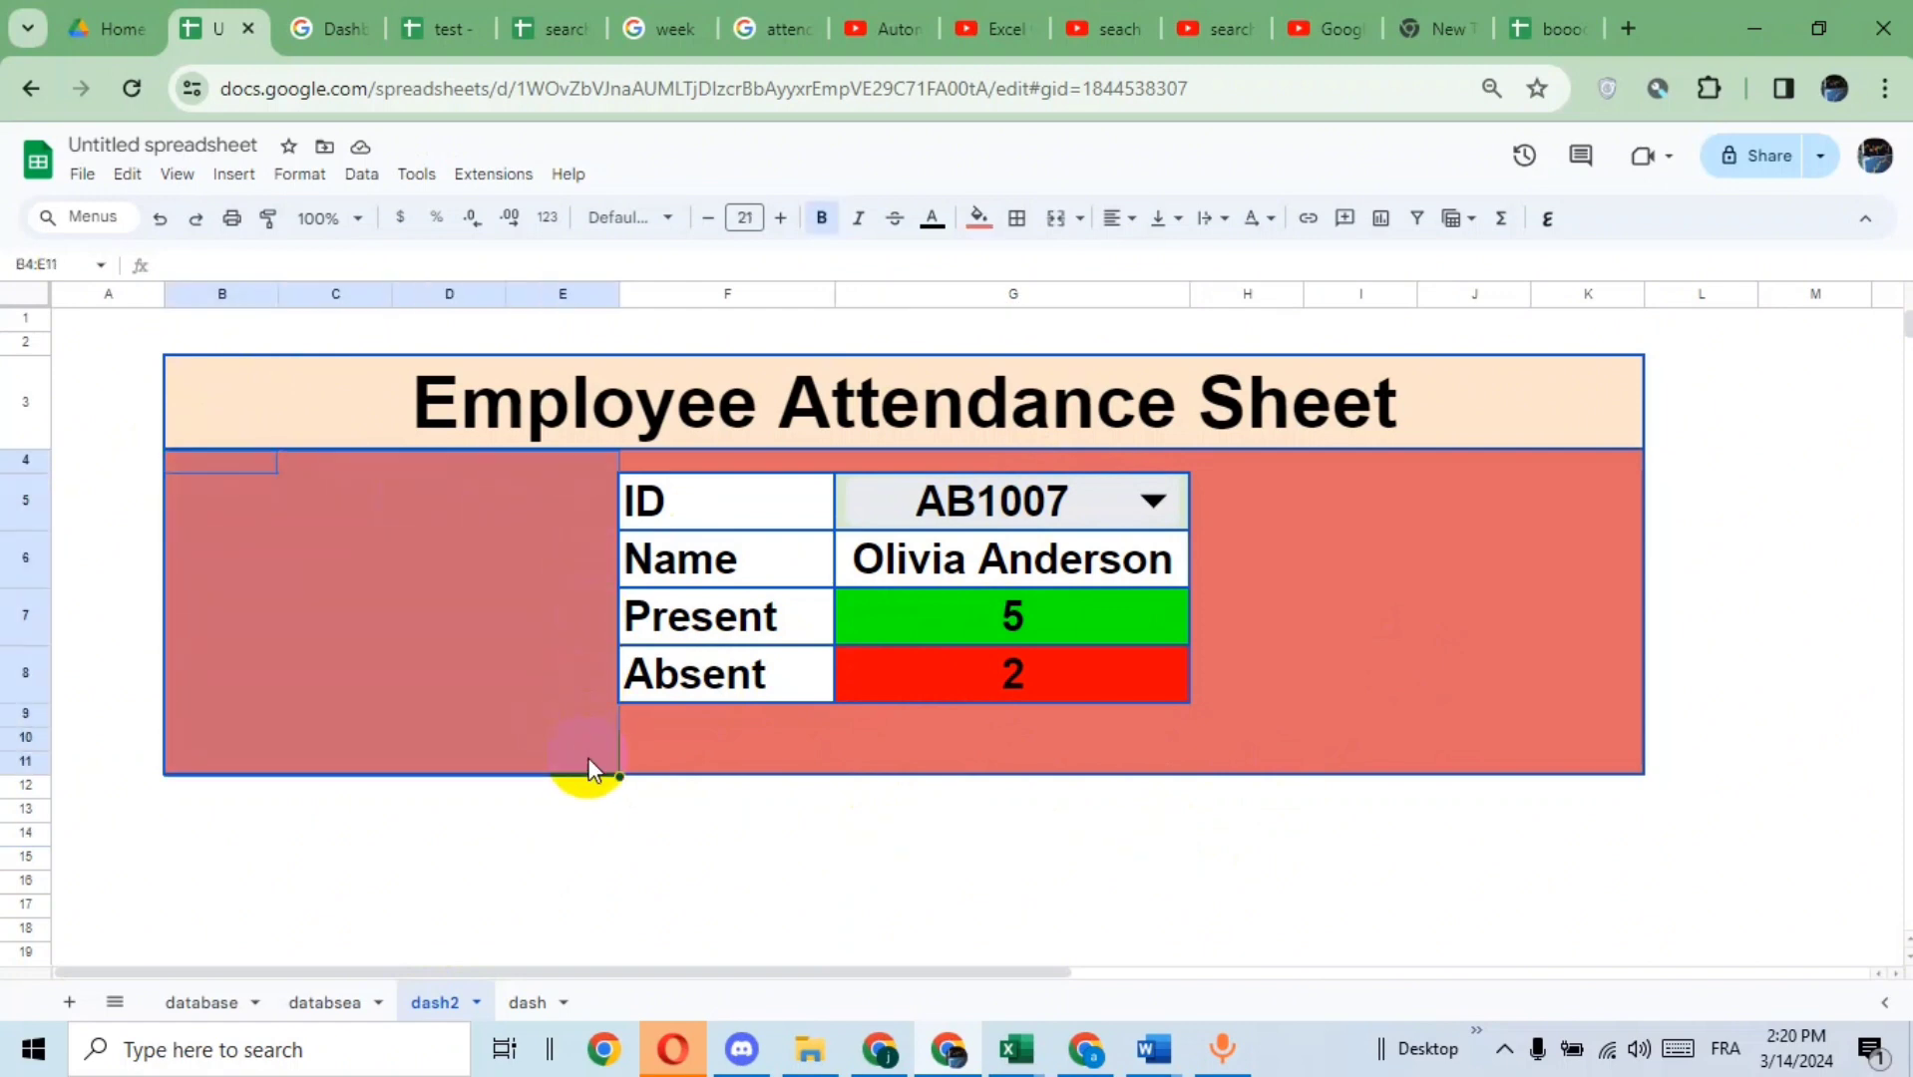
click(978, 218)
click(1079, 319)
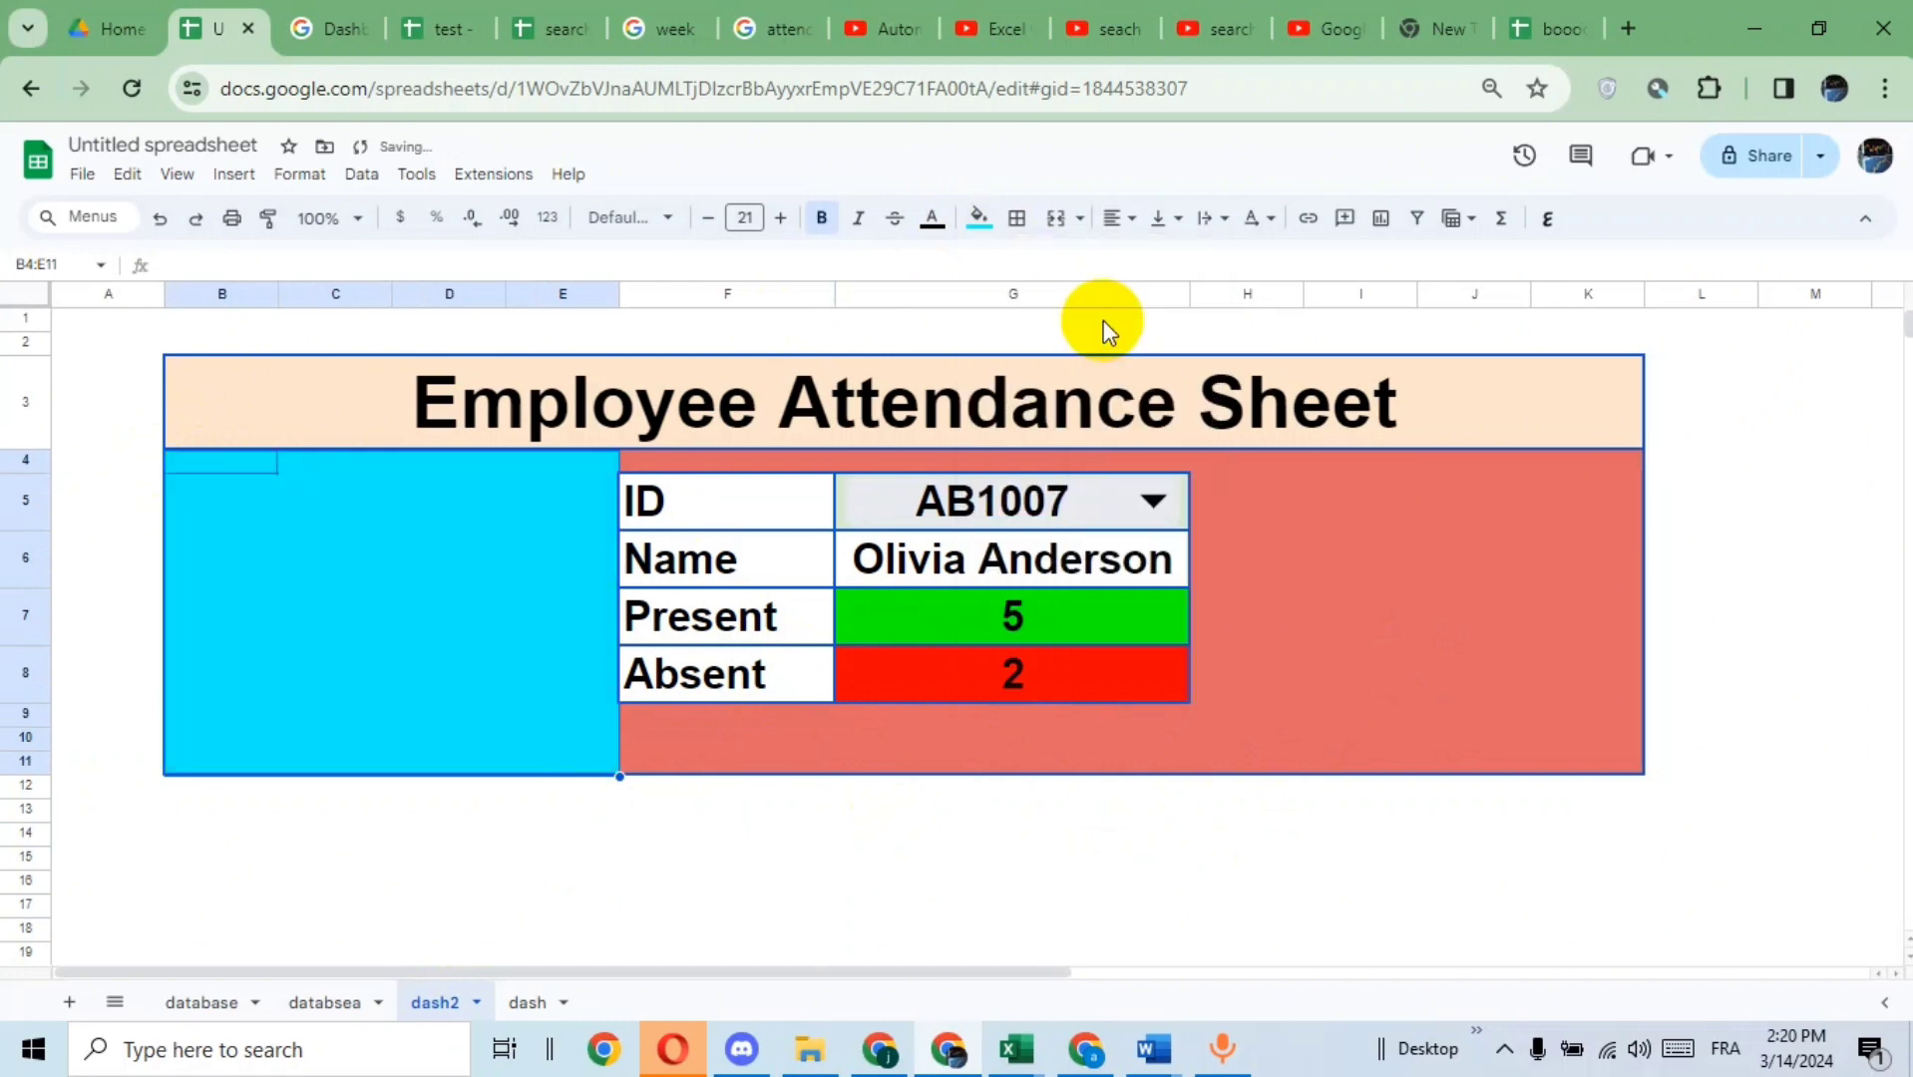
click(813, 740)
drag(593, 747, 1176, 727)
click(1409, 704)
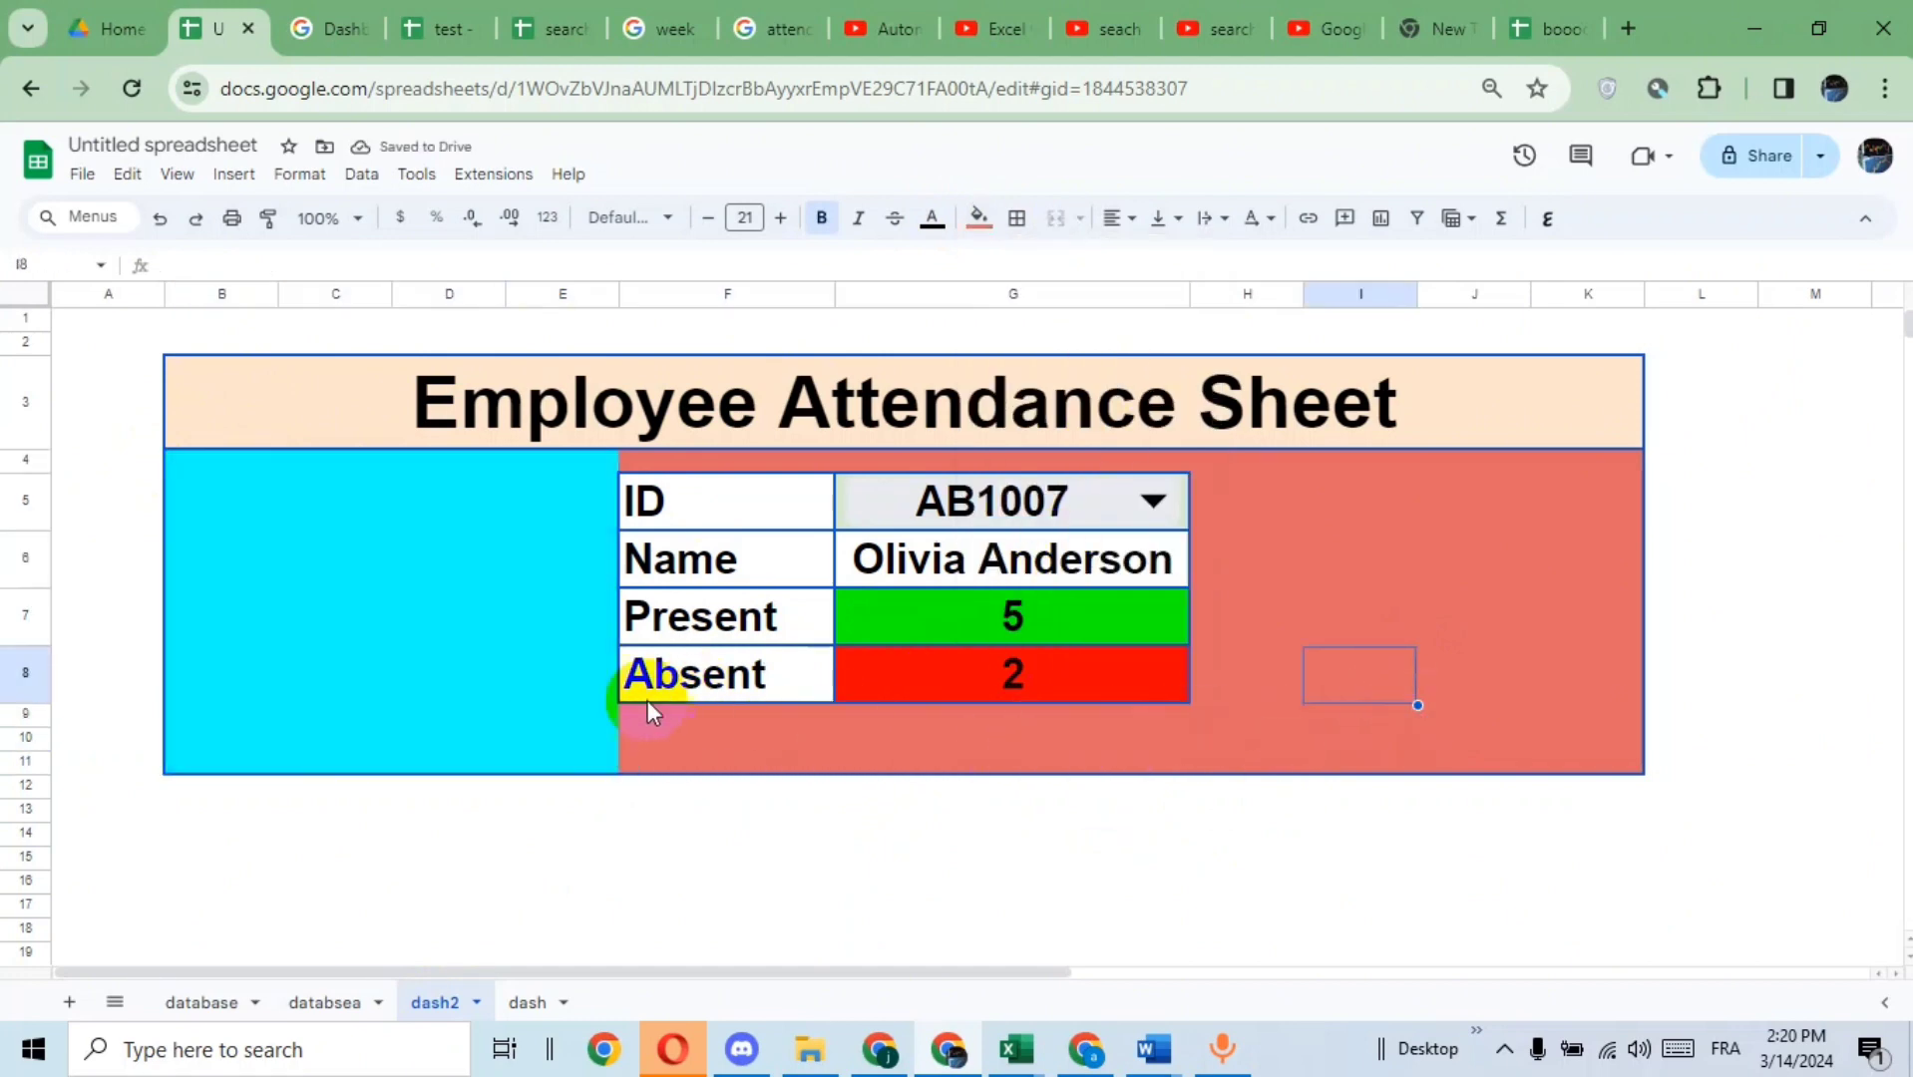
drag(643, 711, 1586, 773)
click(977, 220)
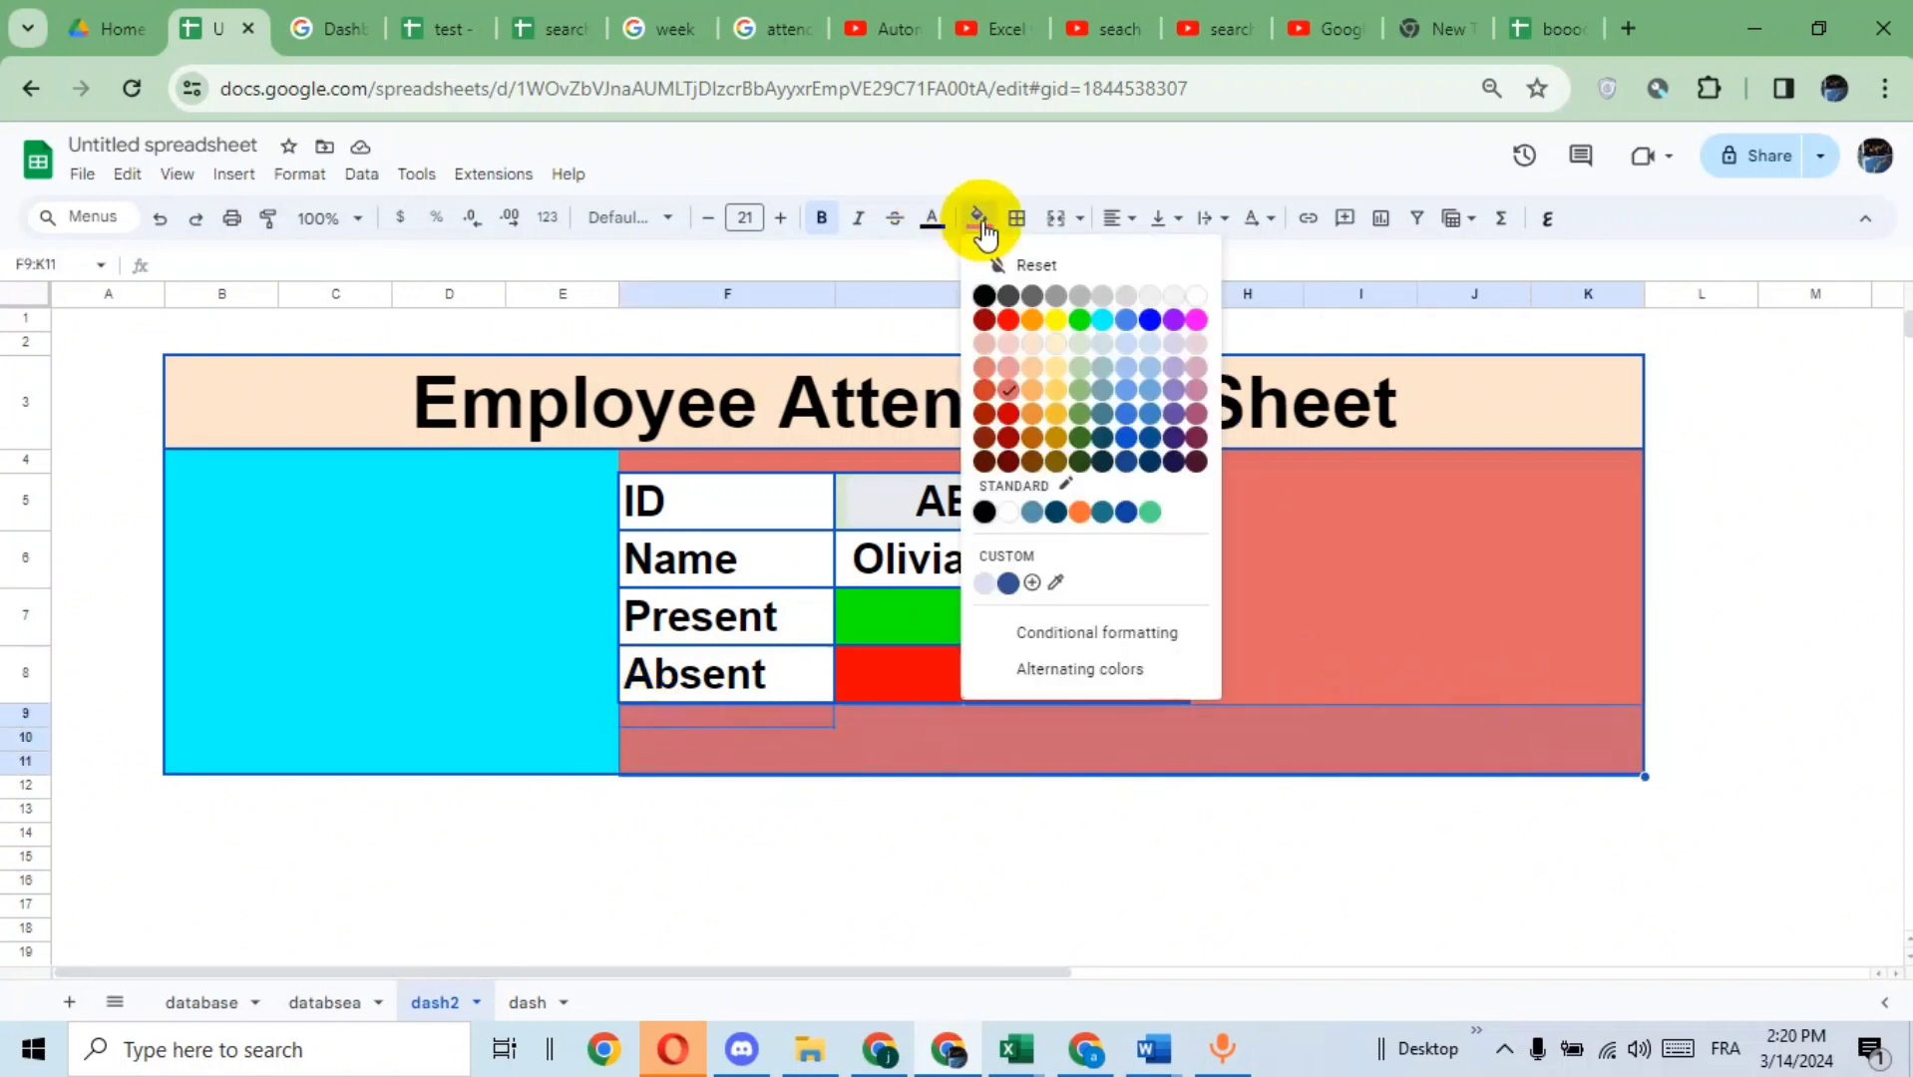
click(1100, 314)
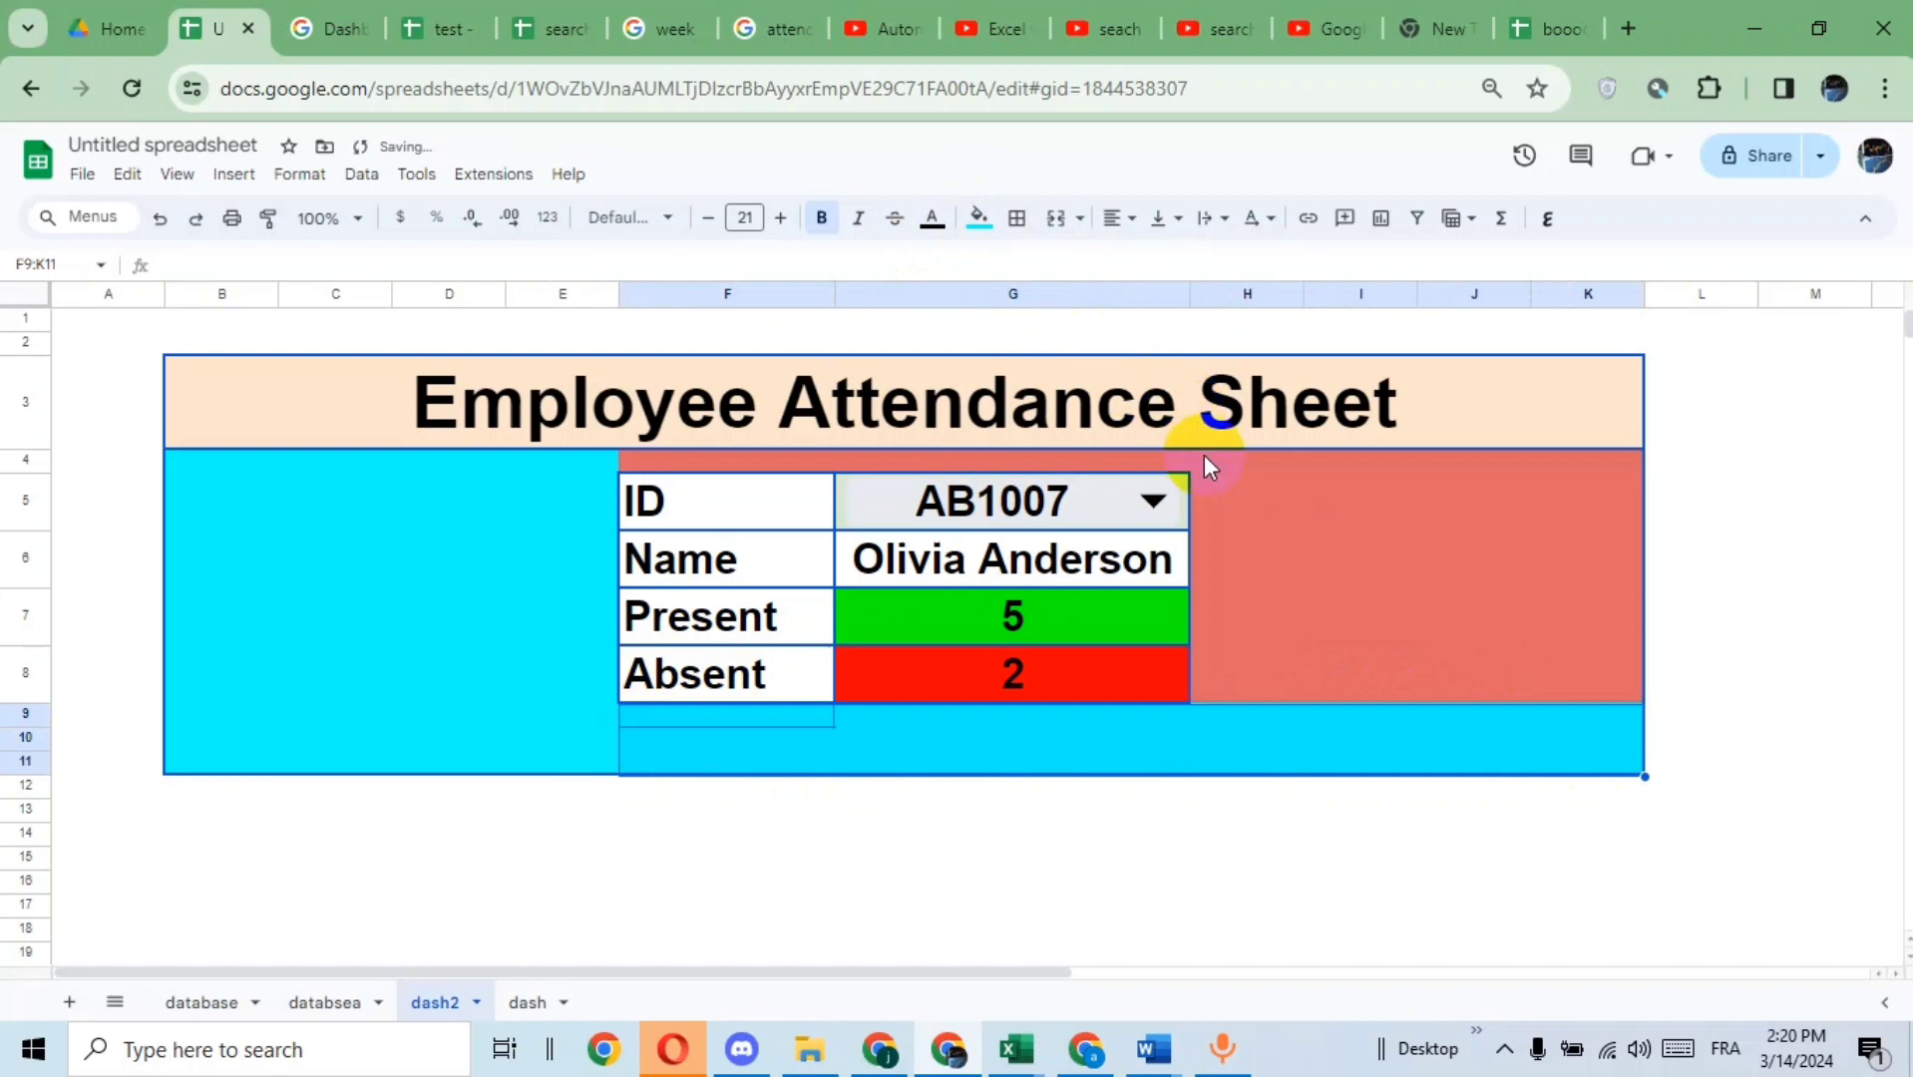
- Fill the remaining dash2 background ranges E4:K4 and H4:K9 with cyan and deselect them
drag(555, 458, 1602, 472)
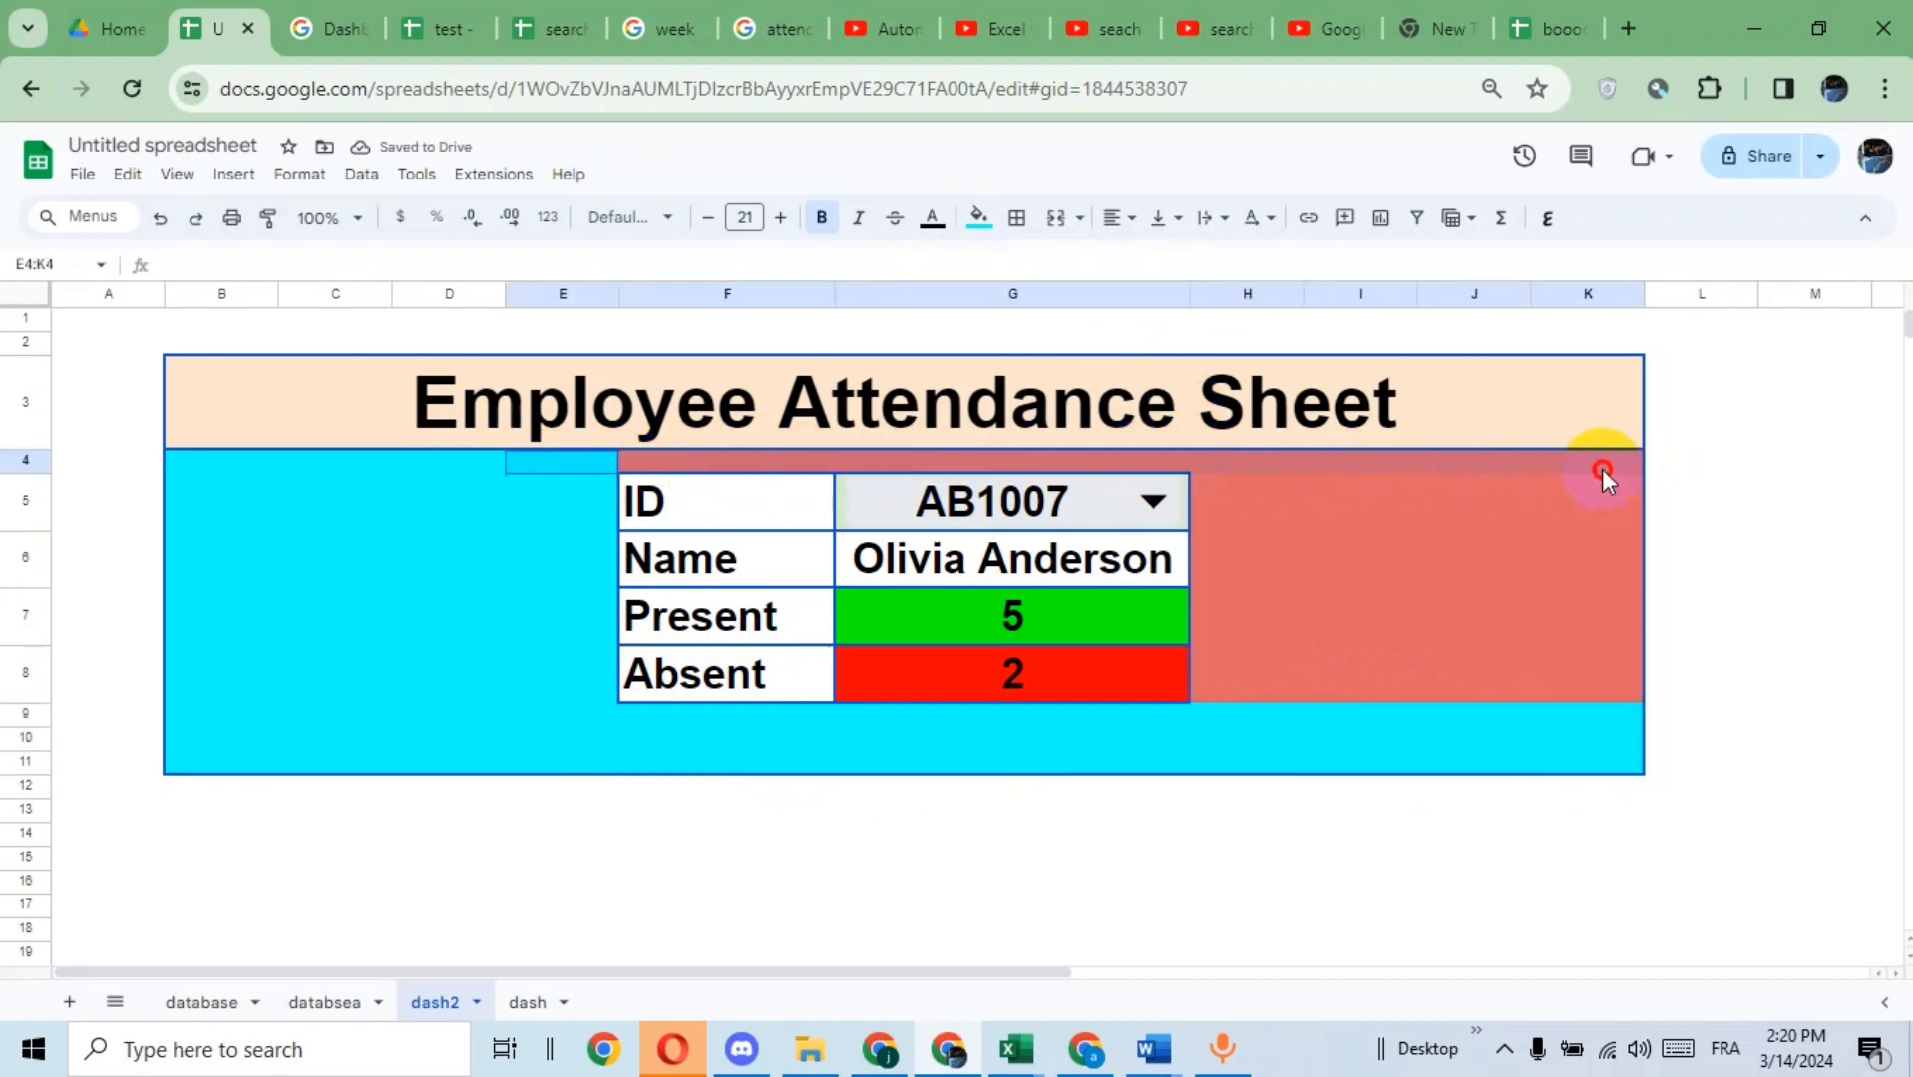
click(978, 217)
click(1101, 319)
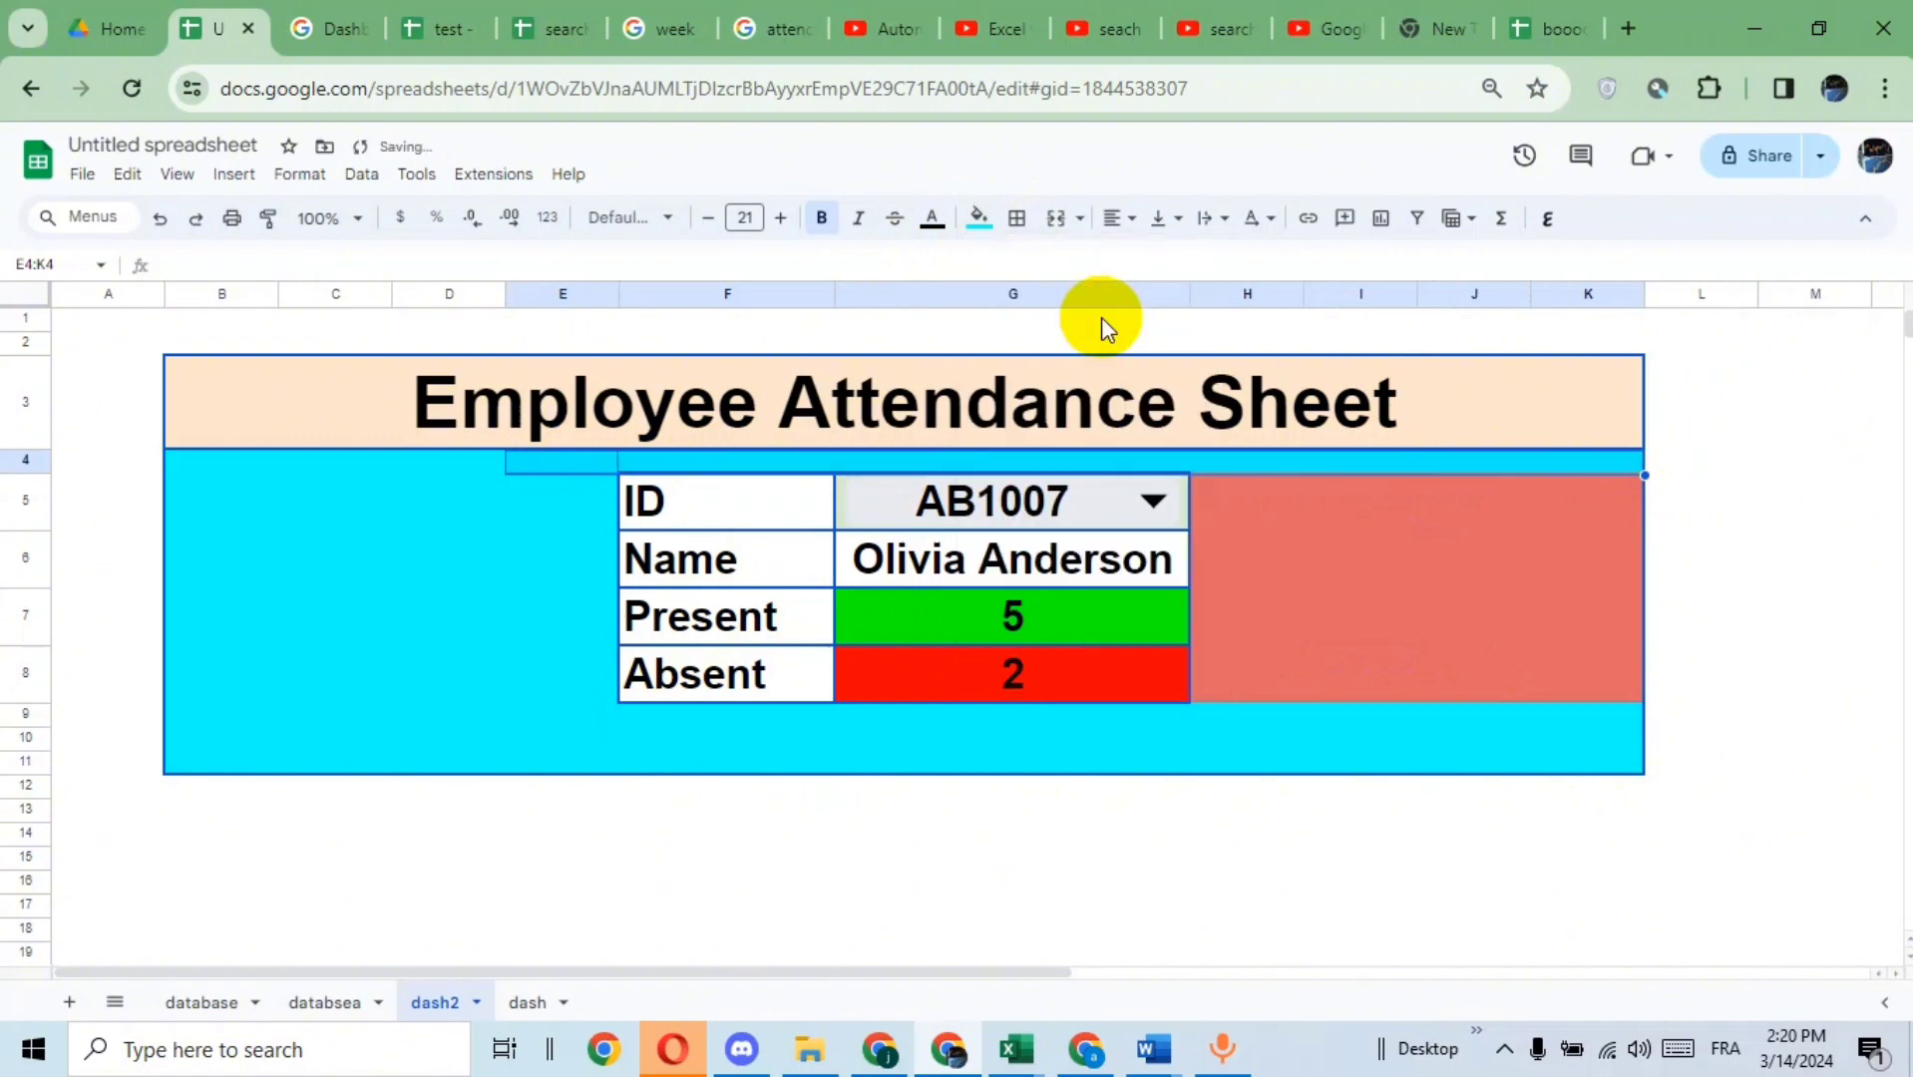
drag(1208, 464, 1604, 725)
click(980, 222)
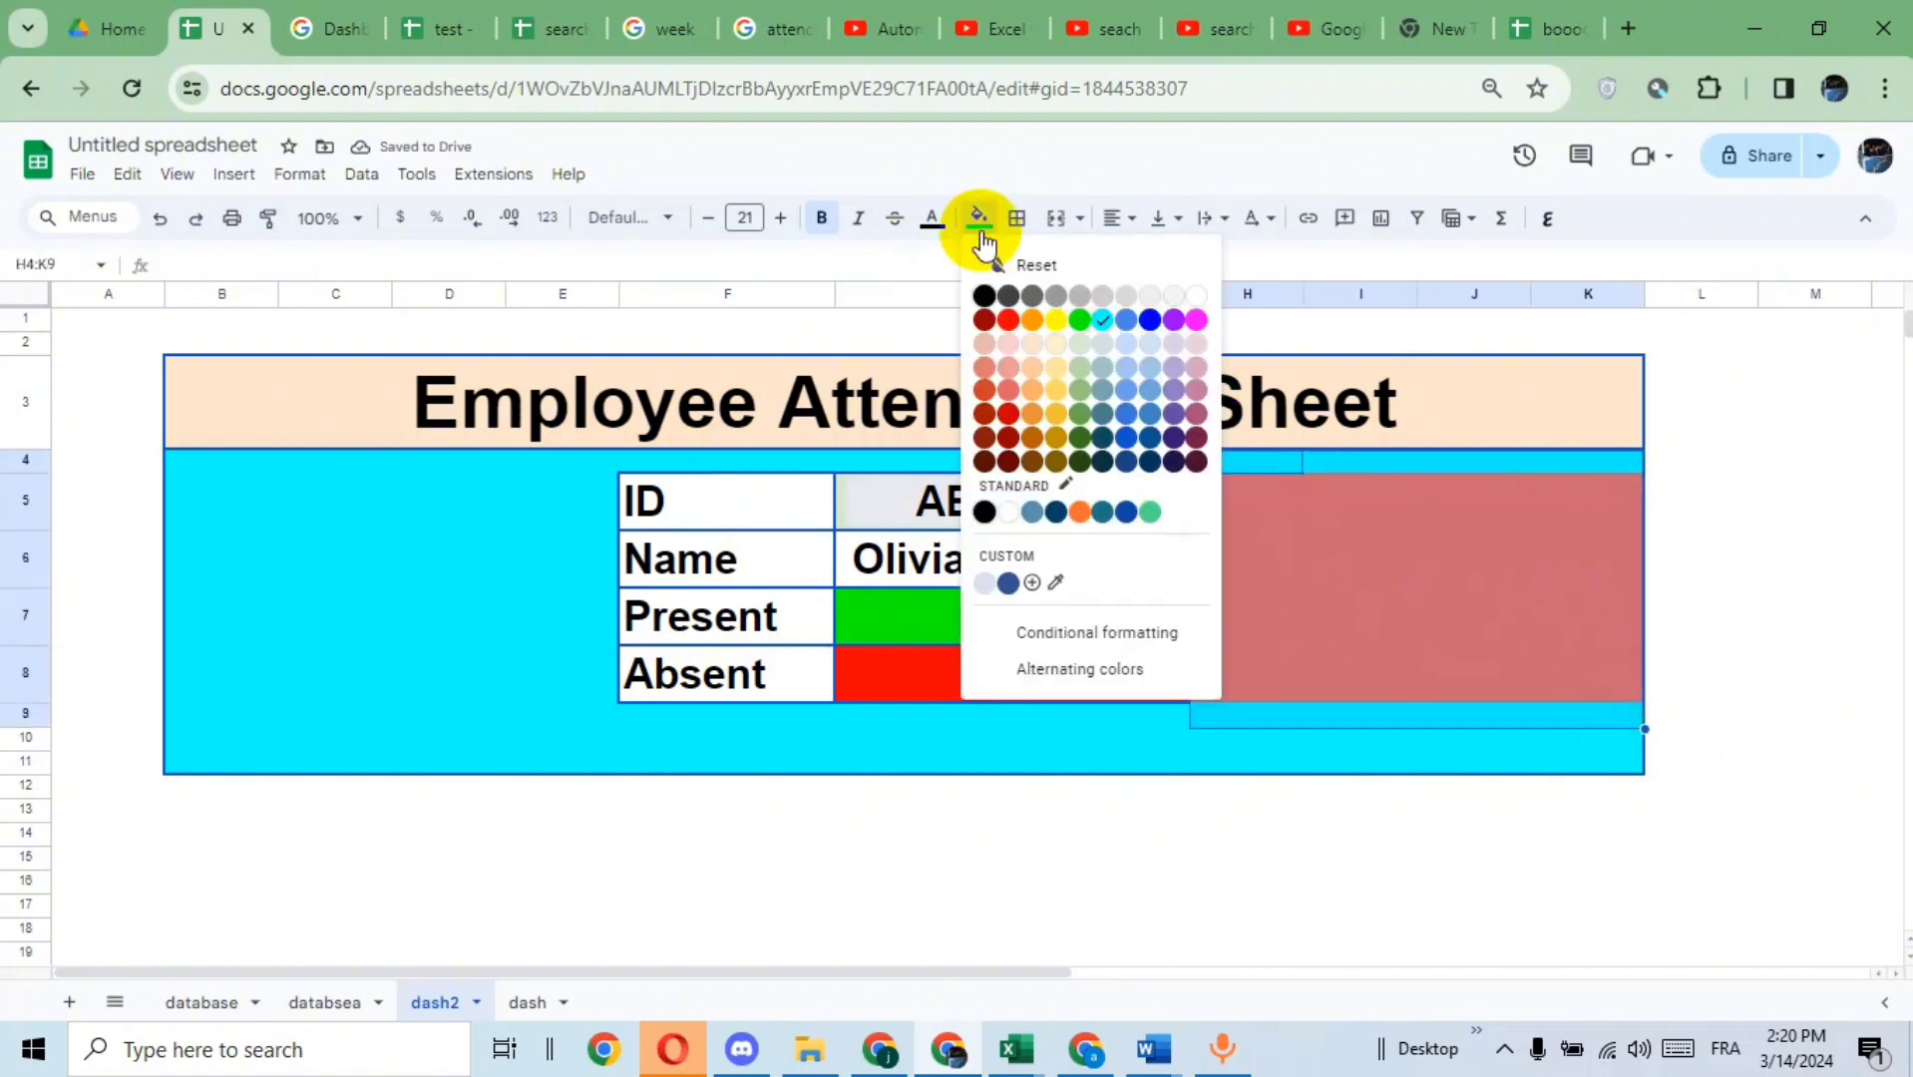
click(1101, 319)
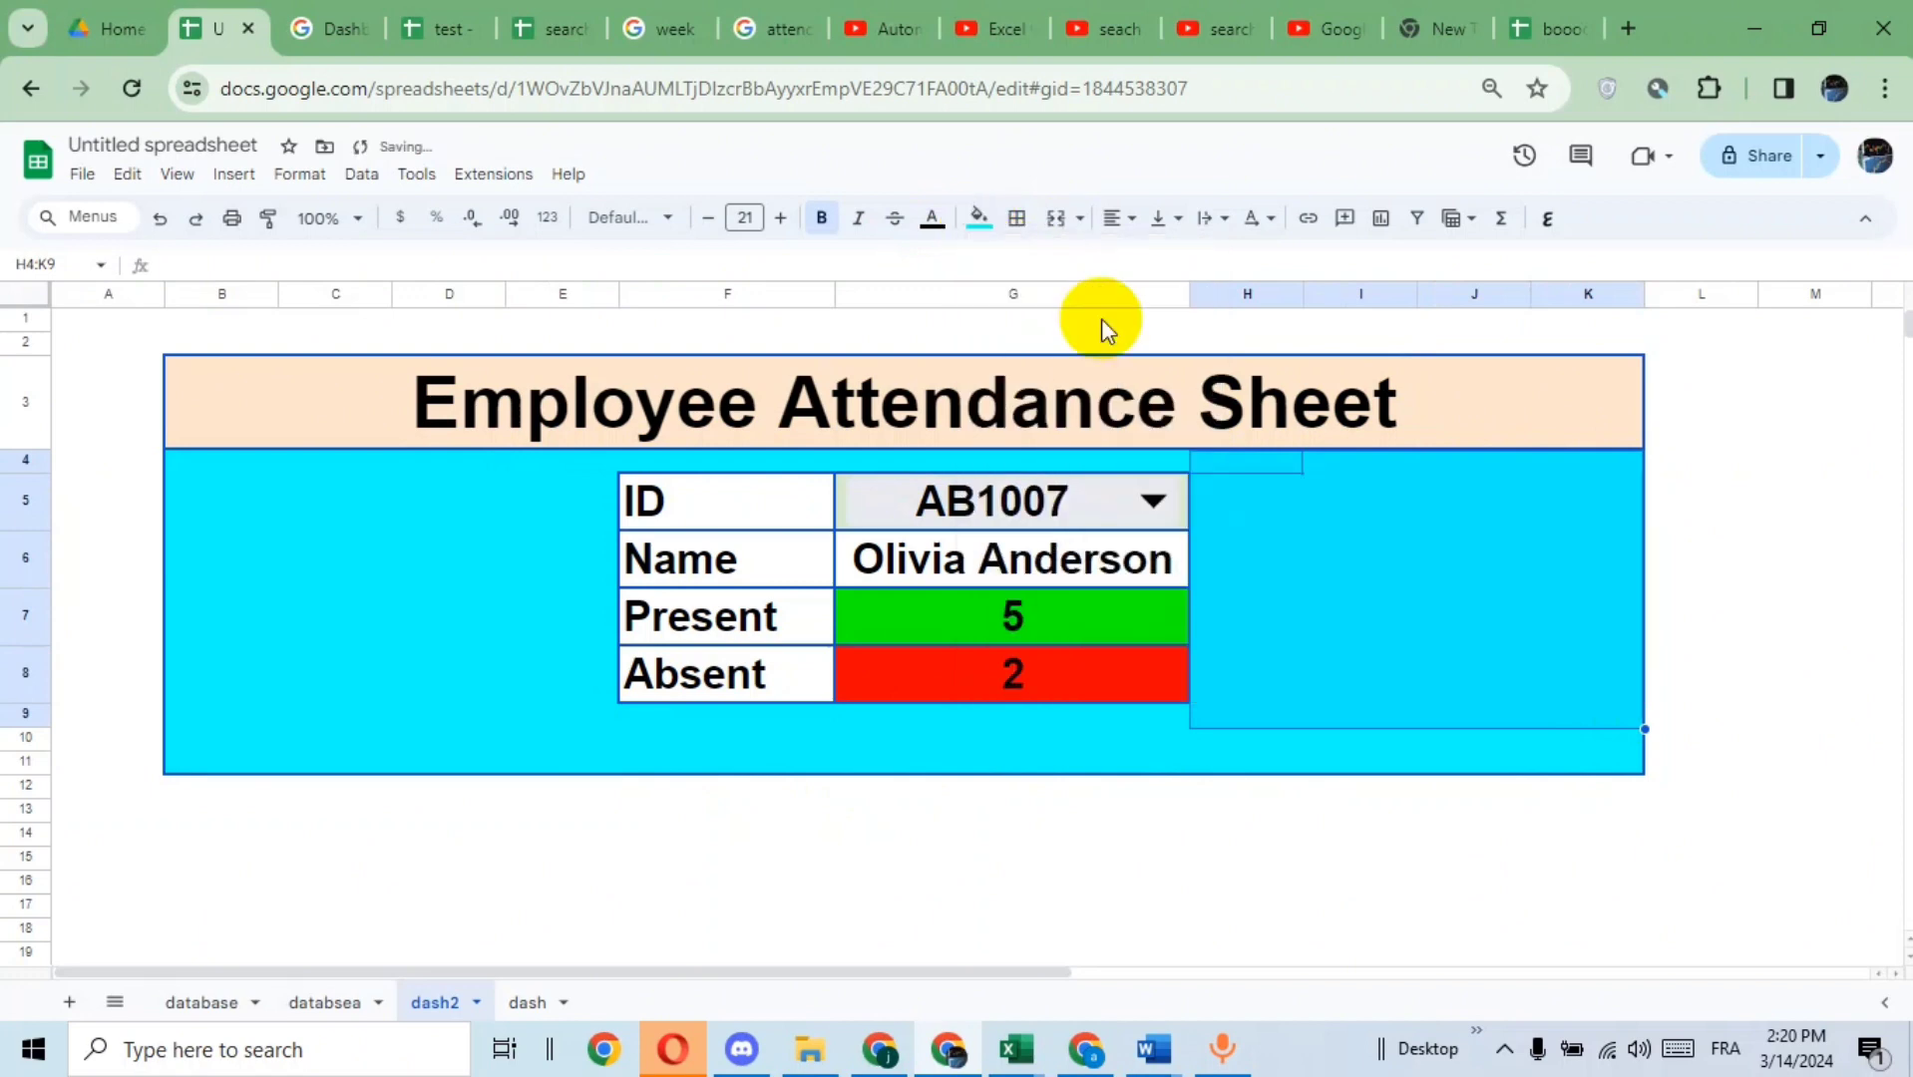
click(1727, 506)
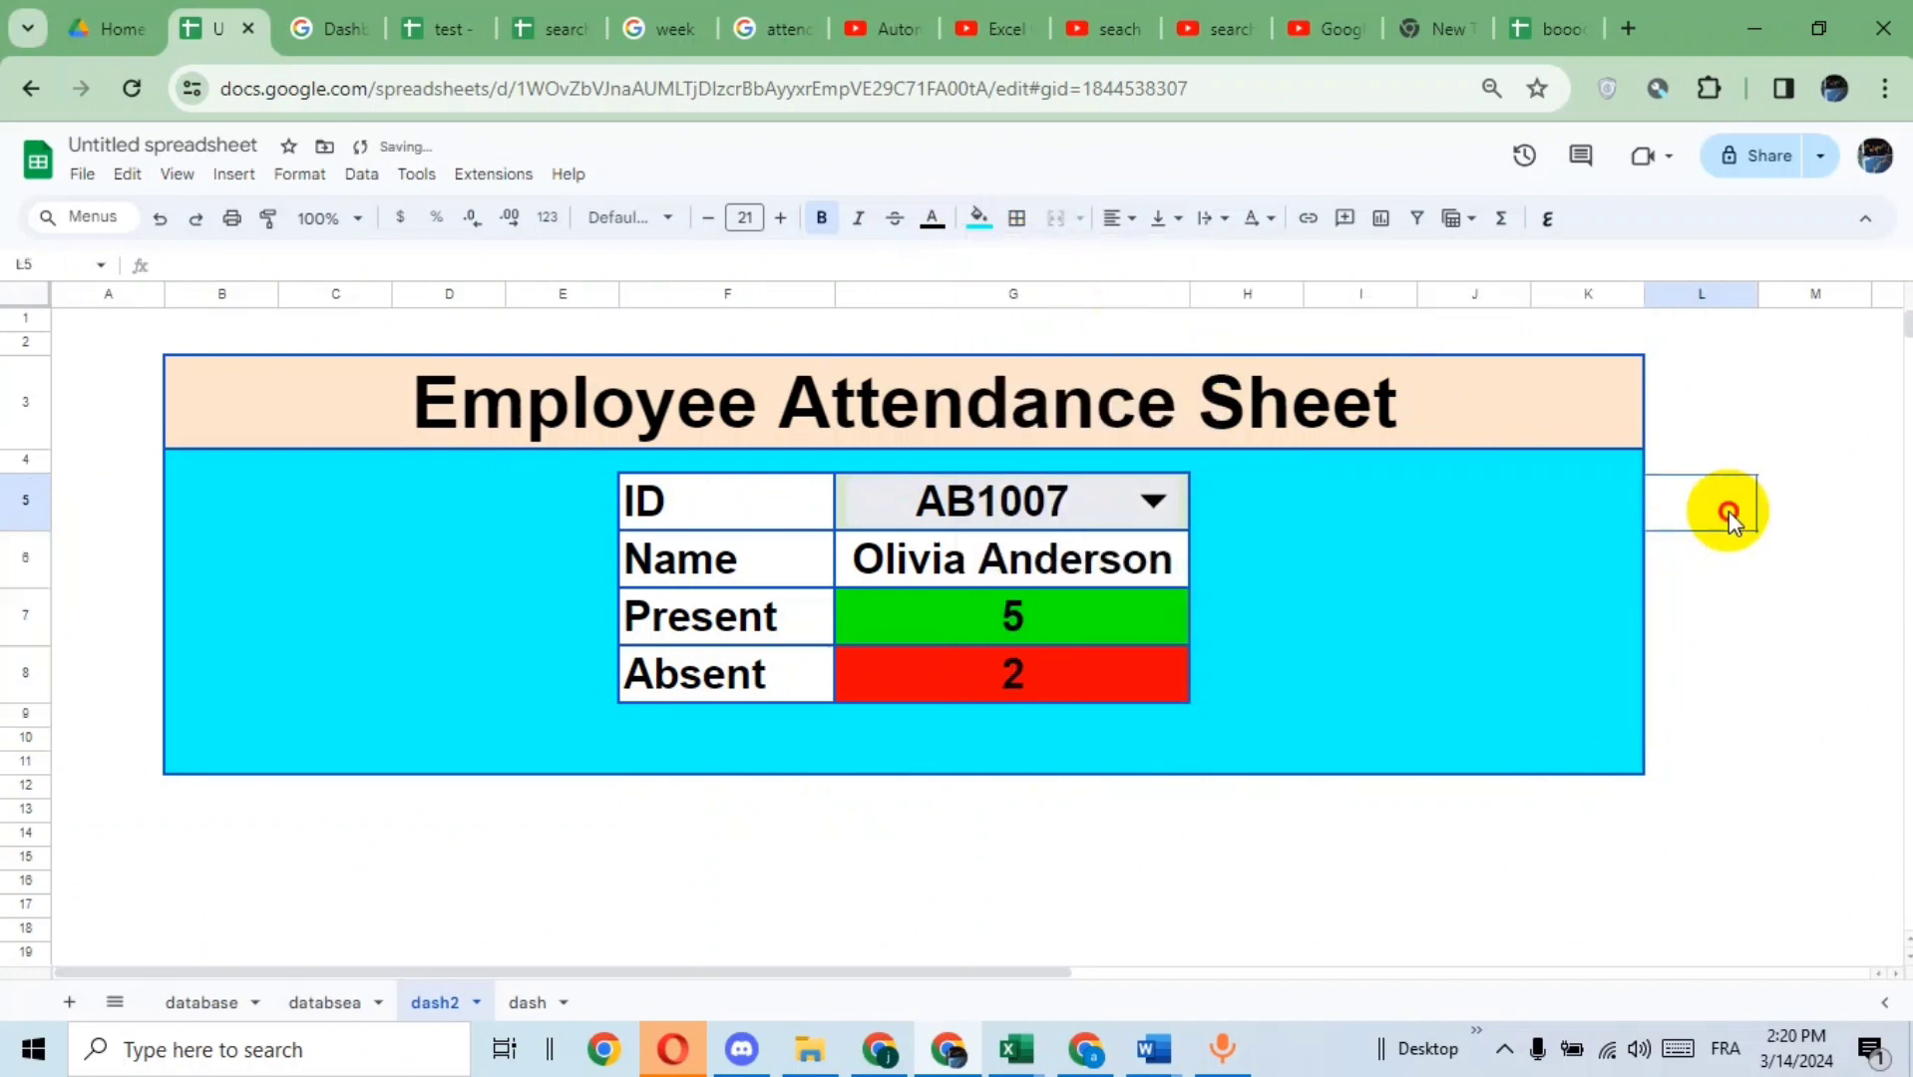
click(1751, 629)
click(1803, 508)
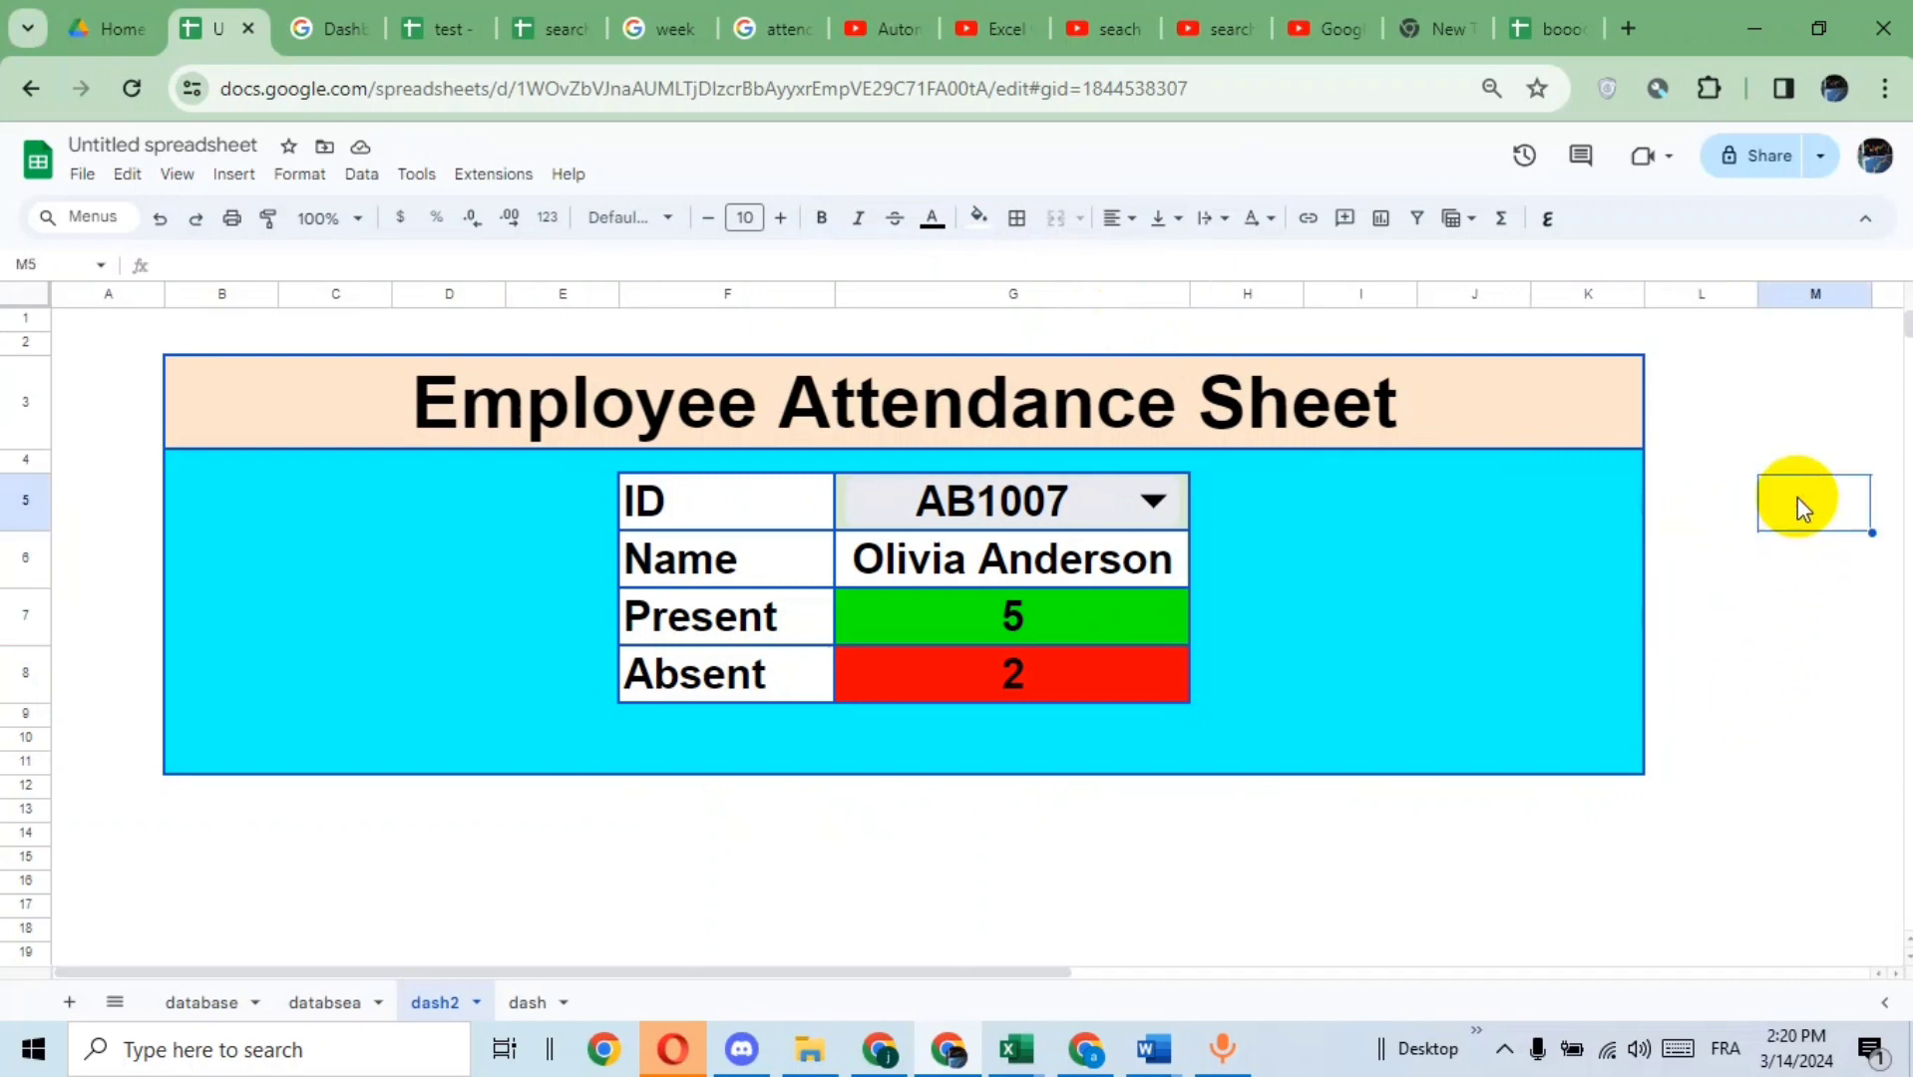
- Test the G5 dropdown by choosing the second, fifth, seventh and eighth employee IDs in turn
click(1142, 501)
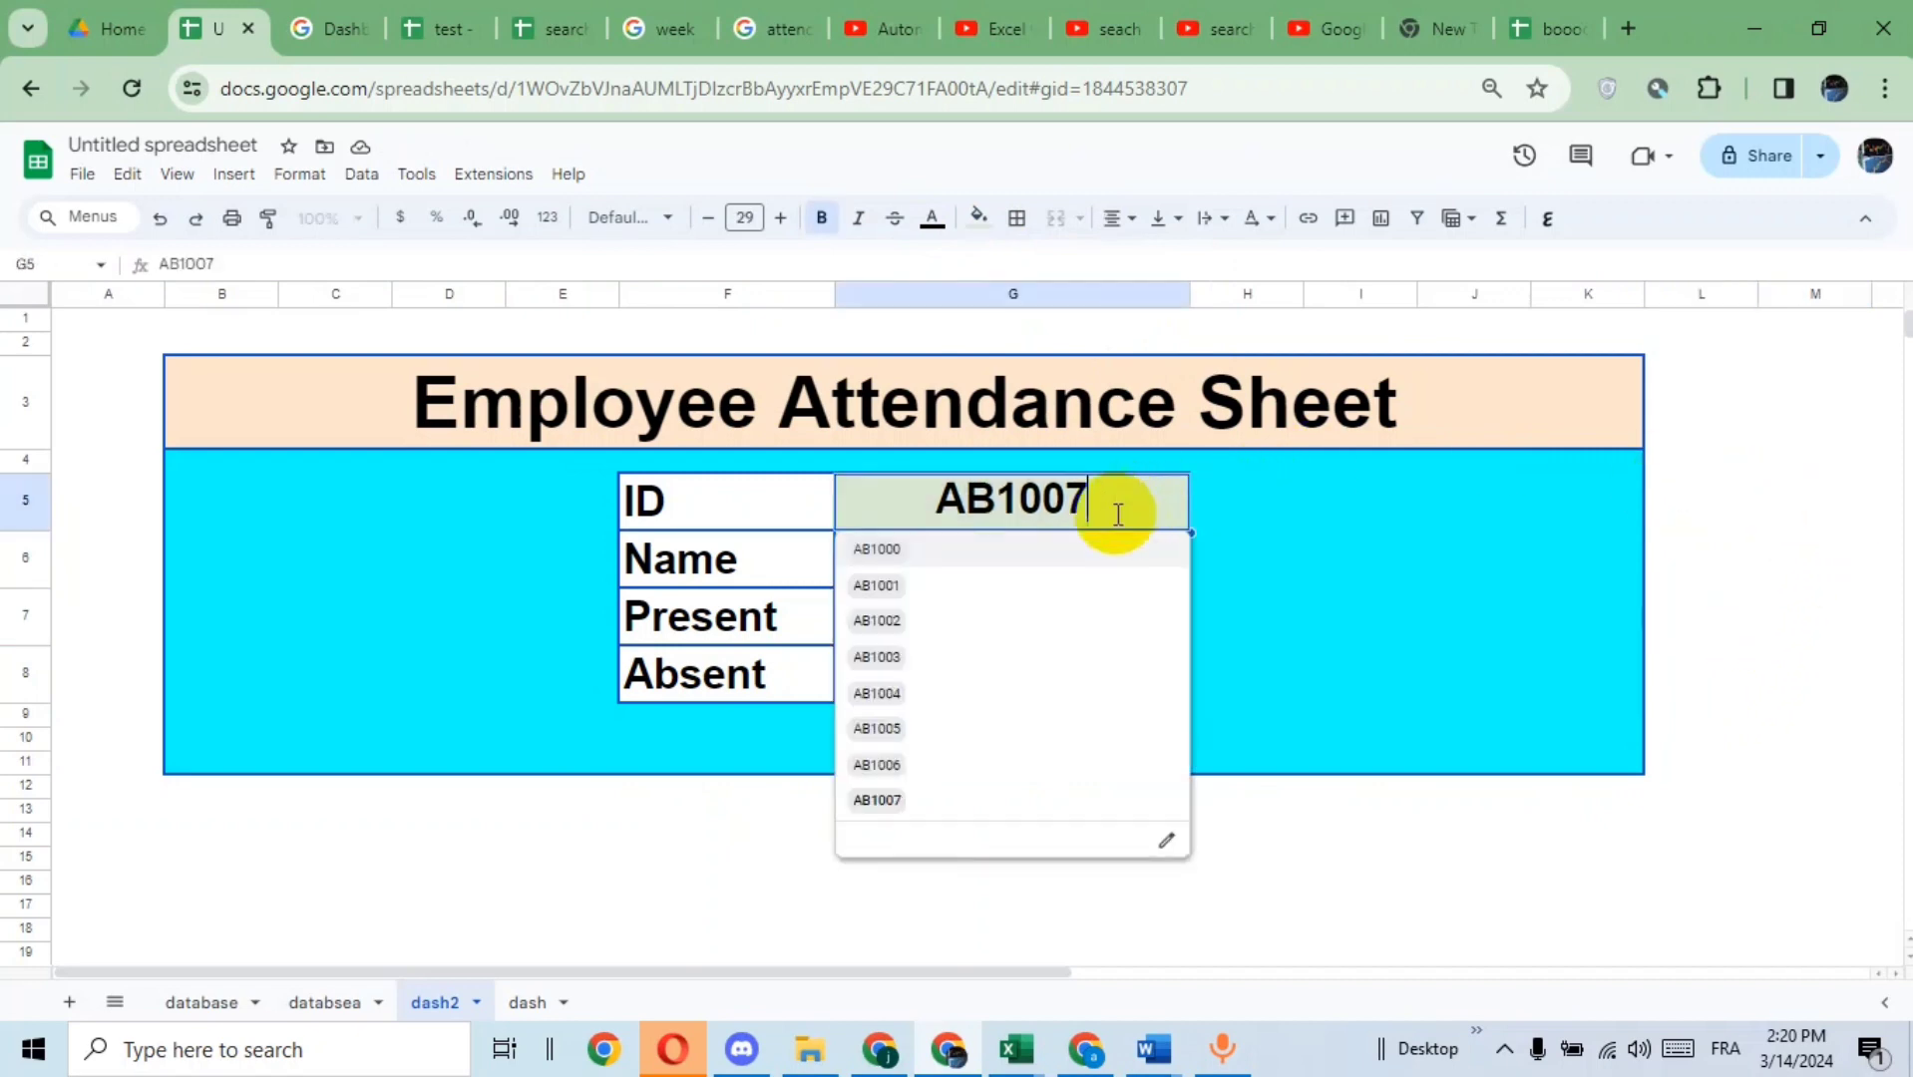
click(957, 586)
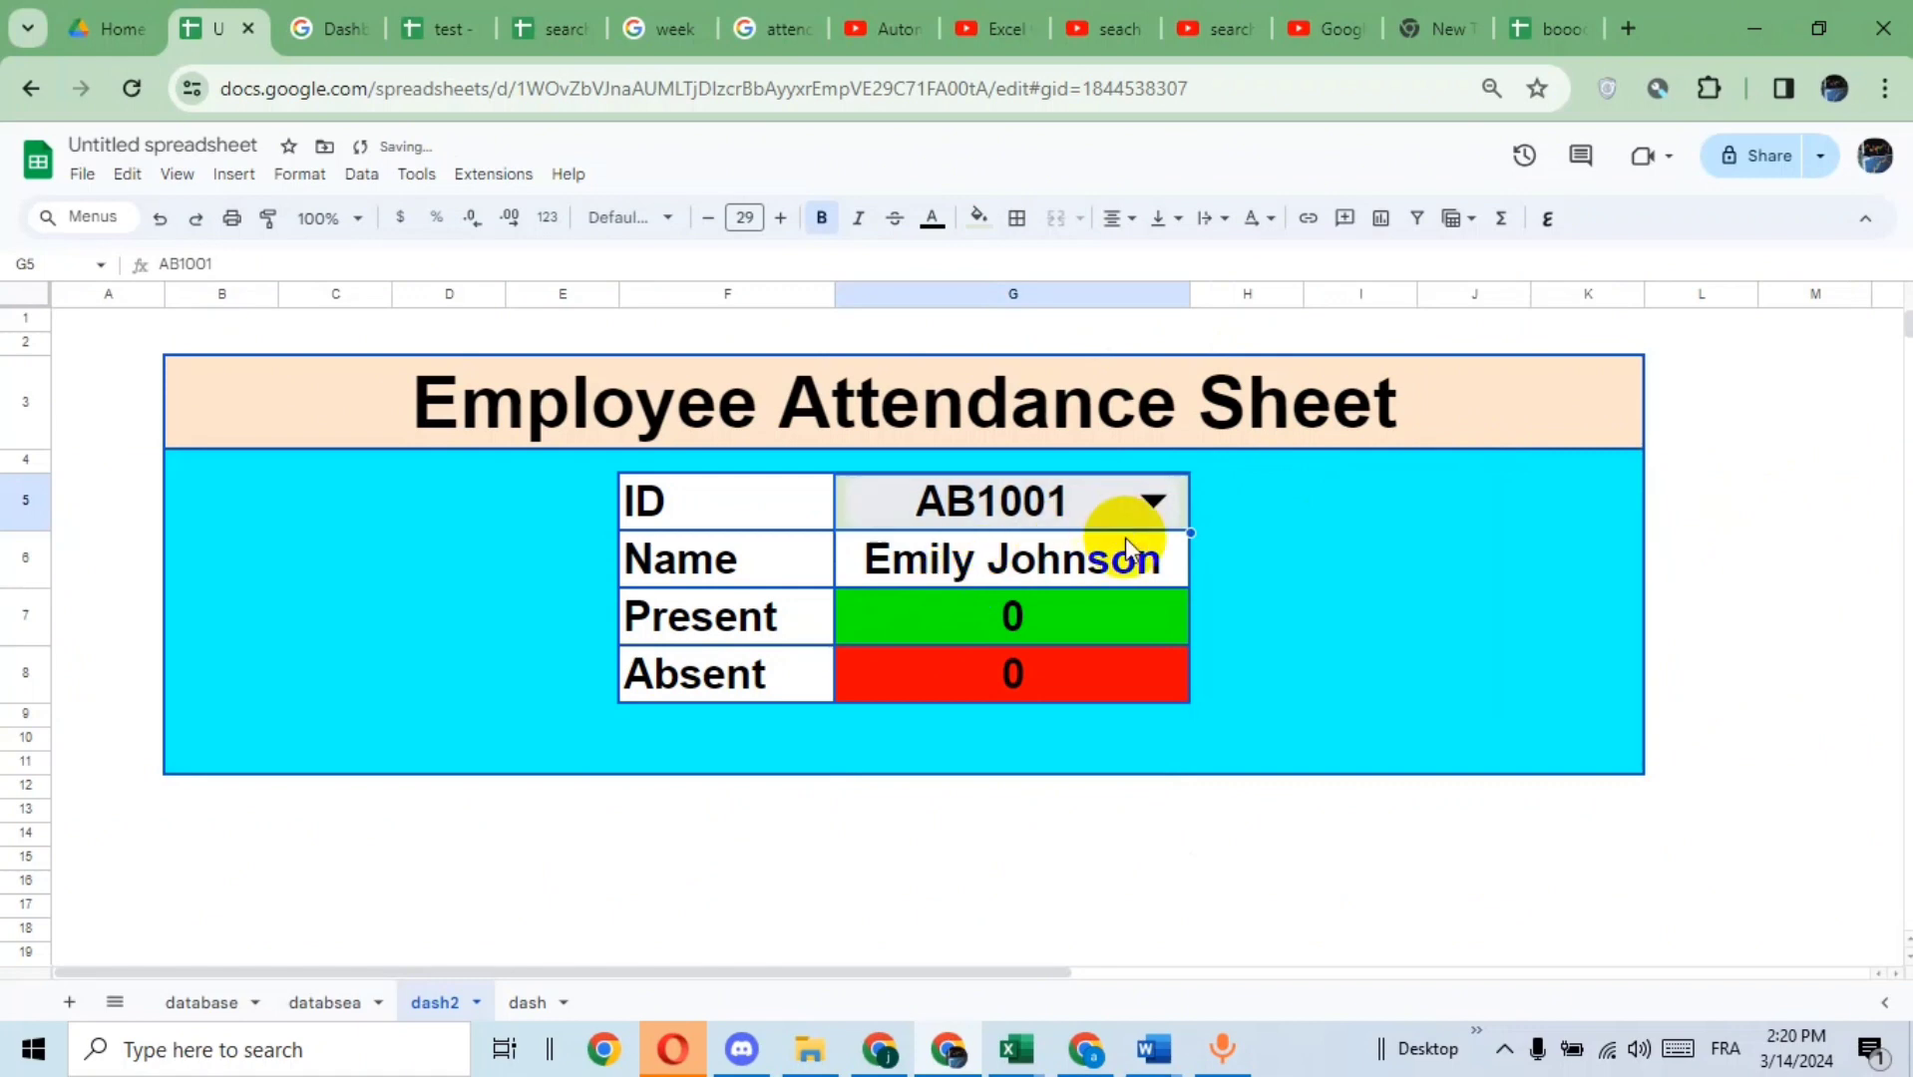
click(1153, 500)
click(1007, 695)
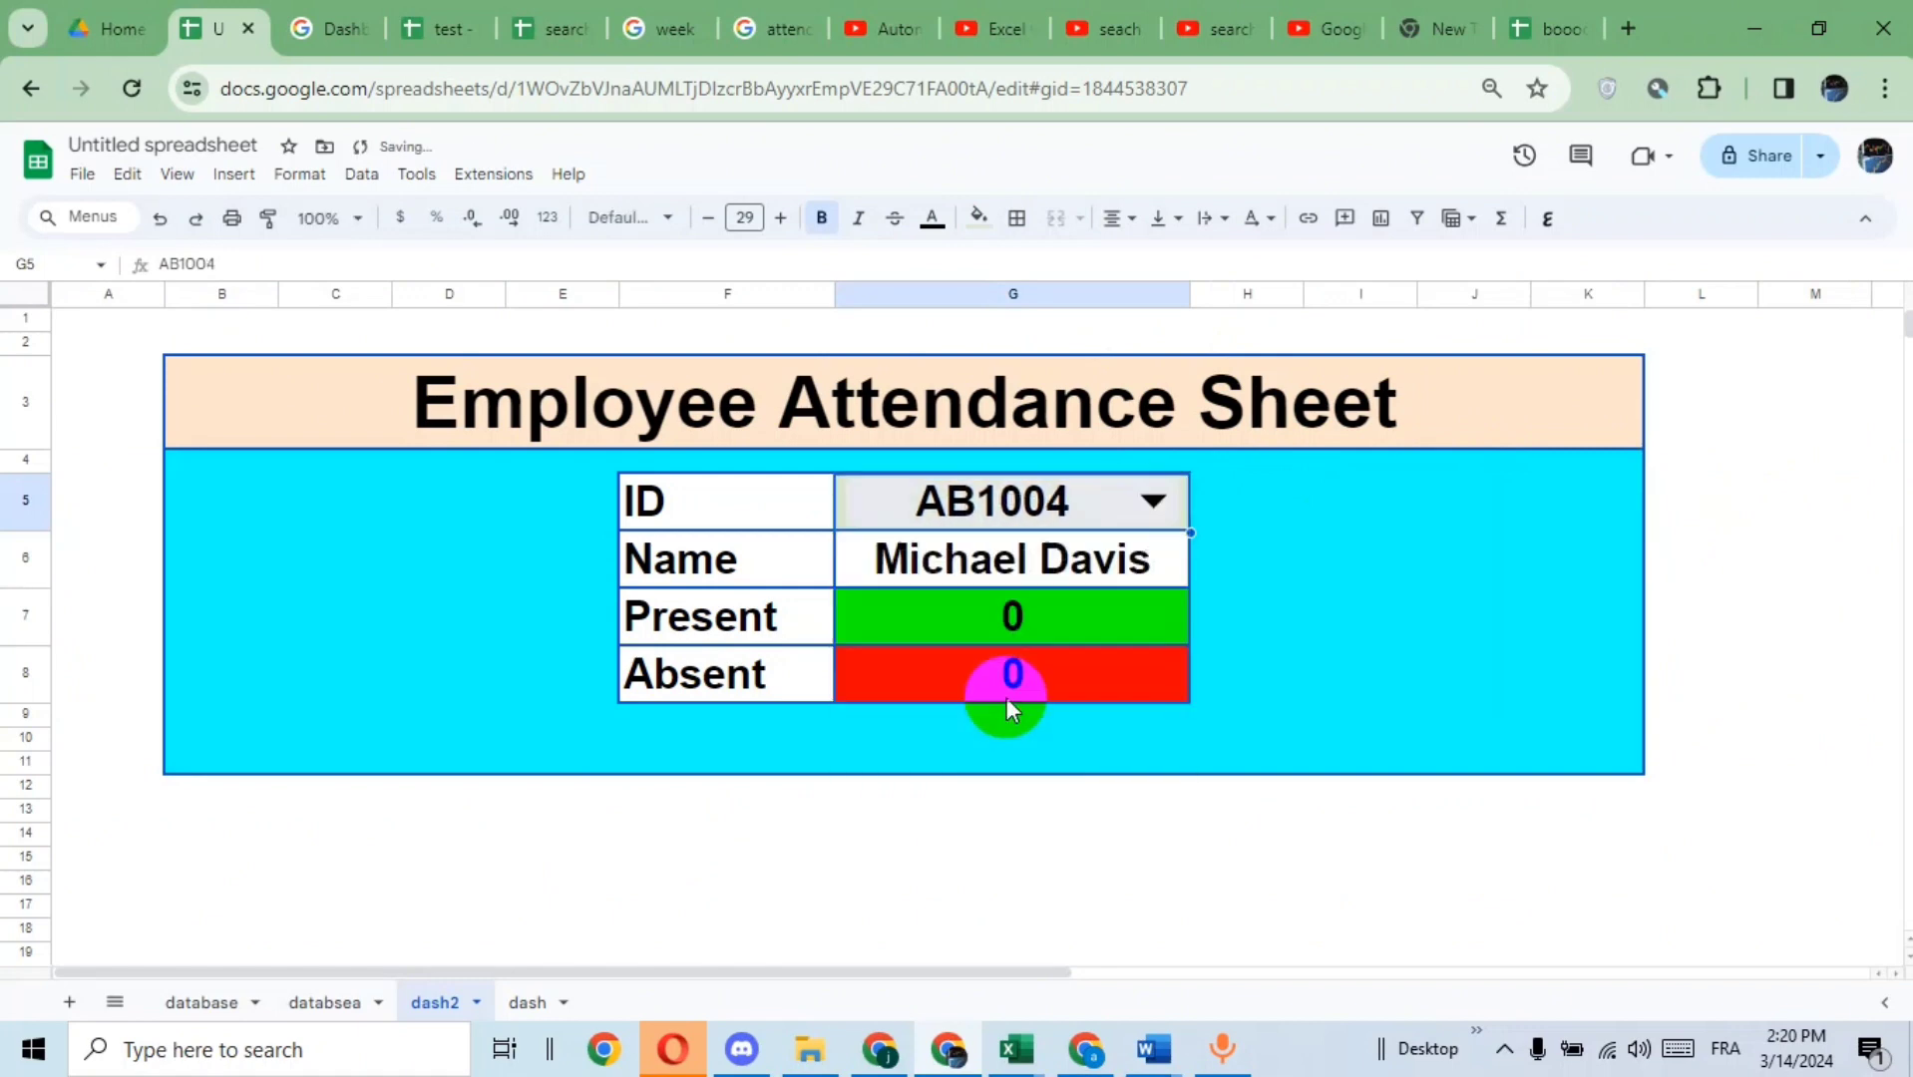
click(1153, 500)
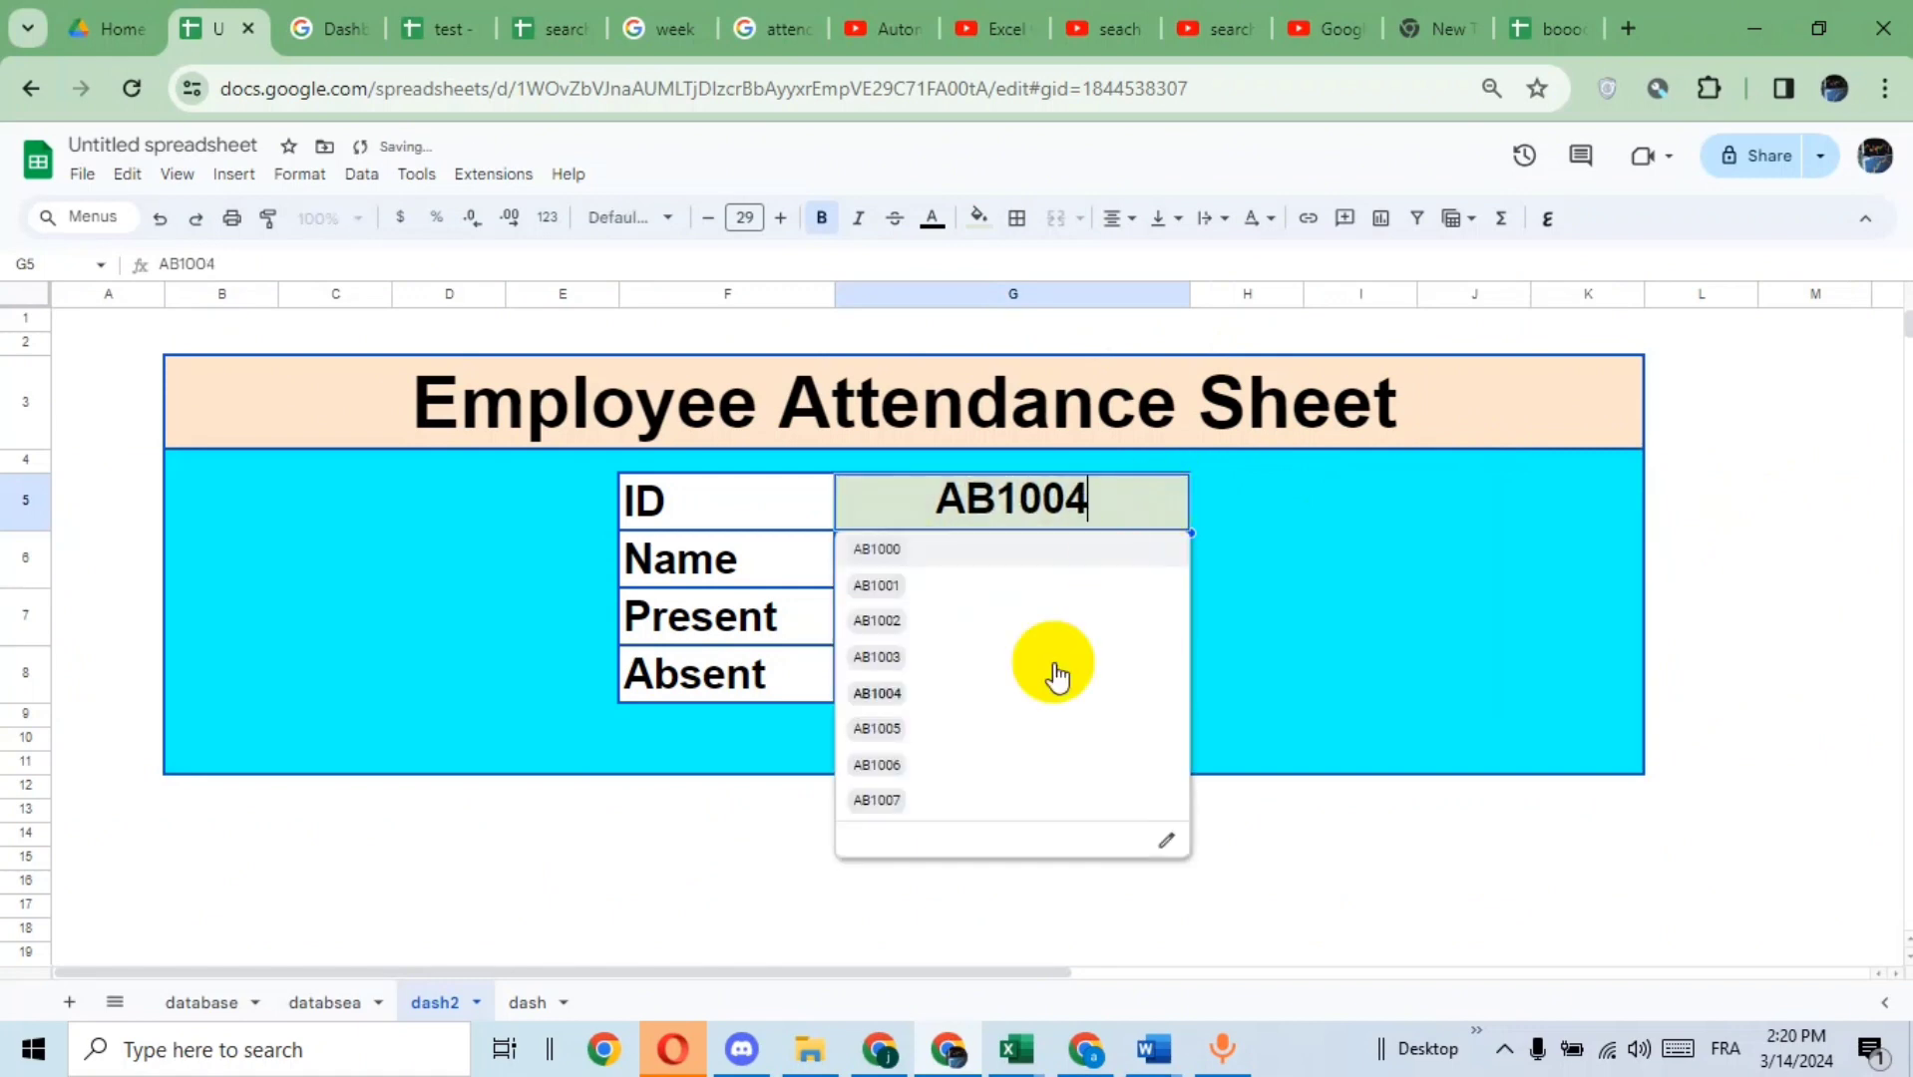
click(964, 768)
click(1153, 500)
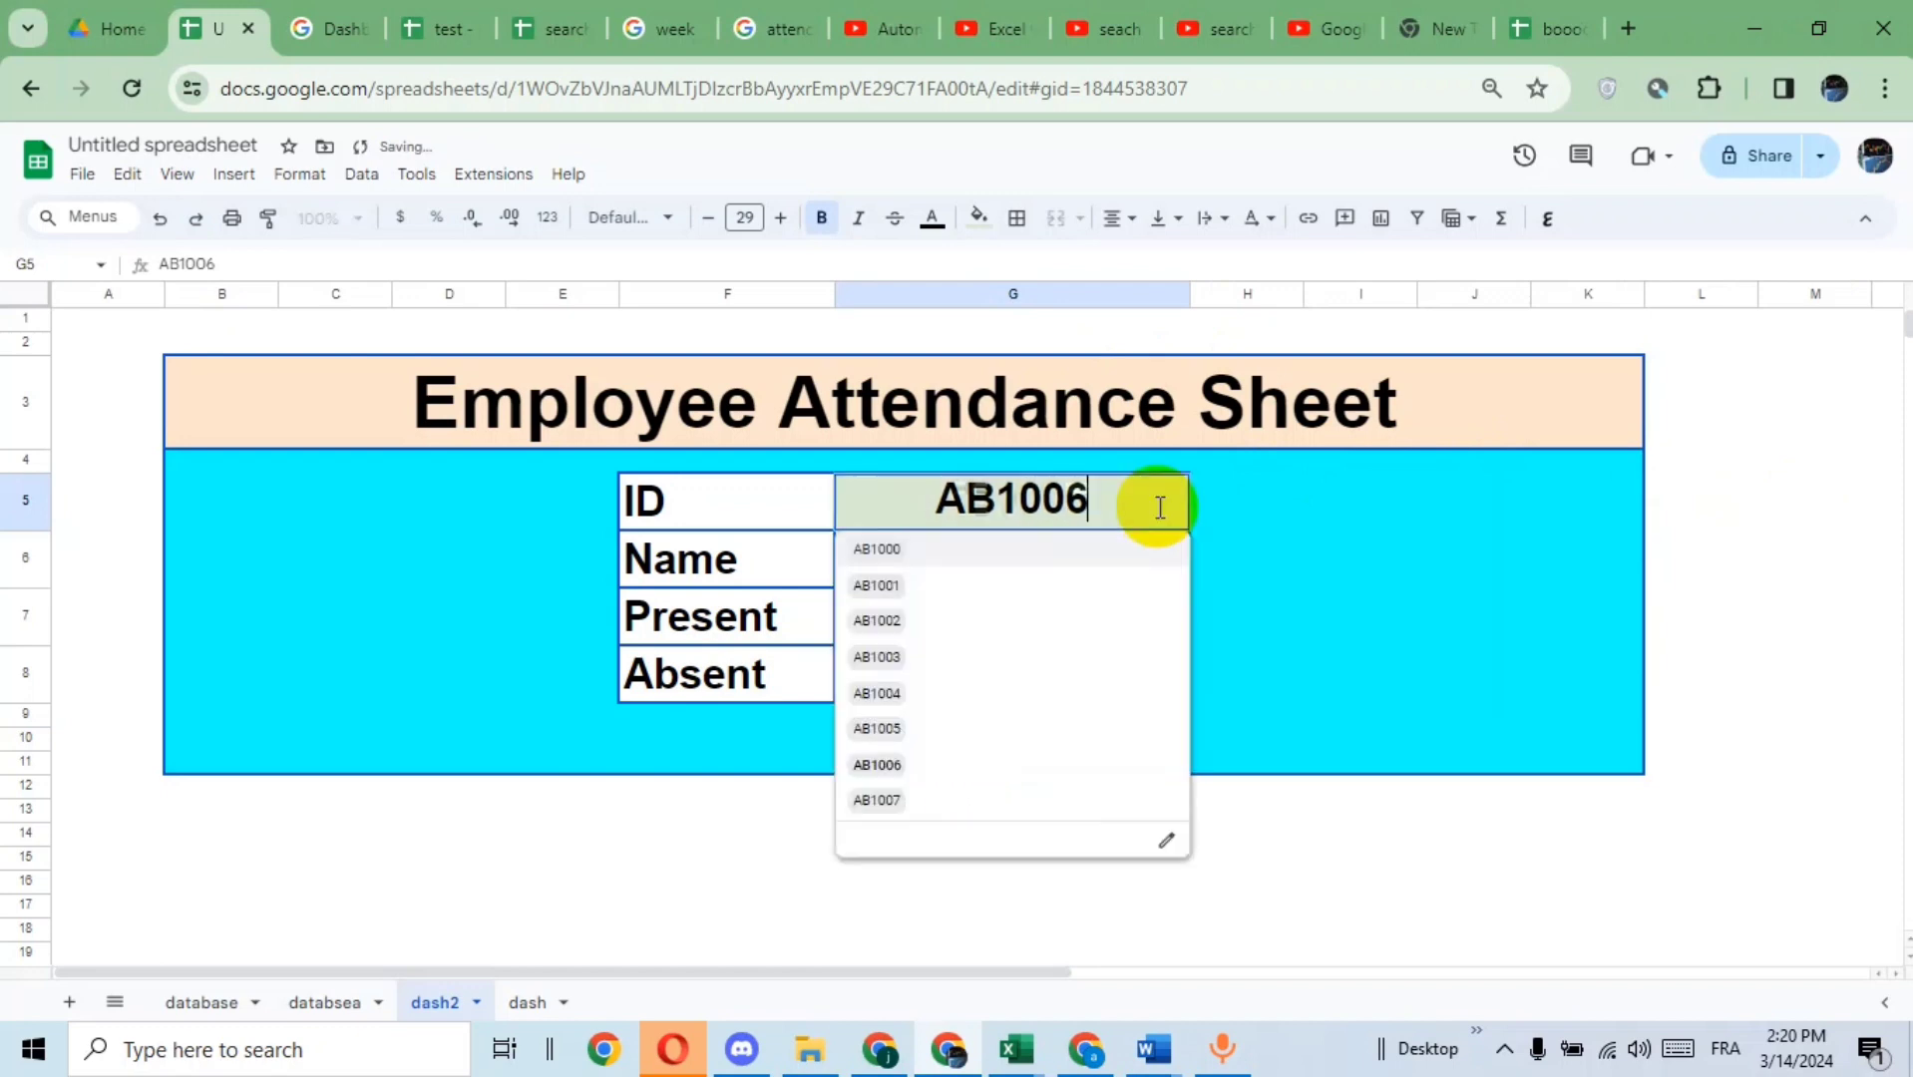
click(959, 804)
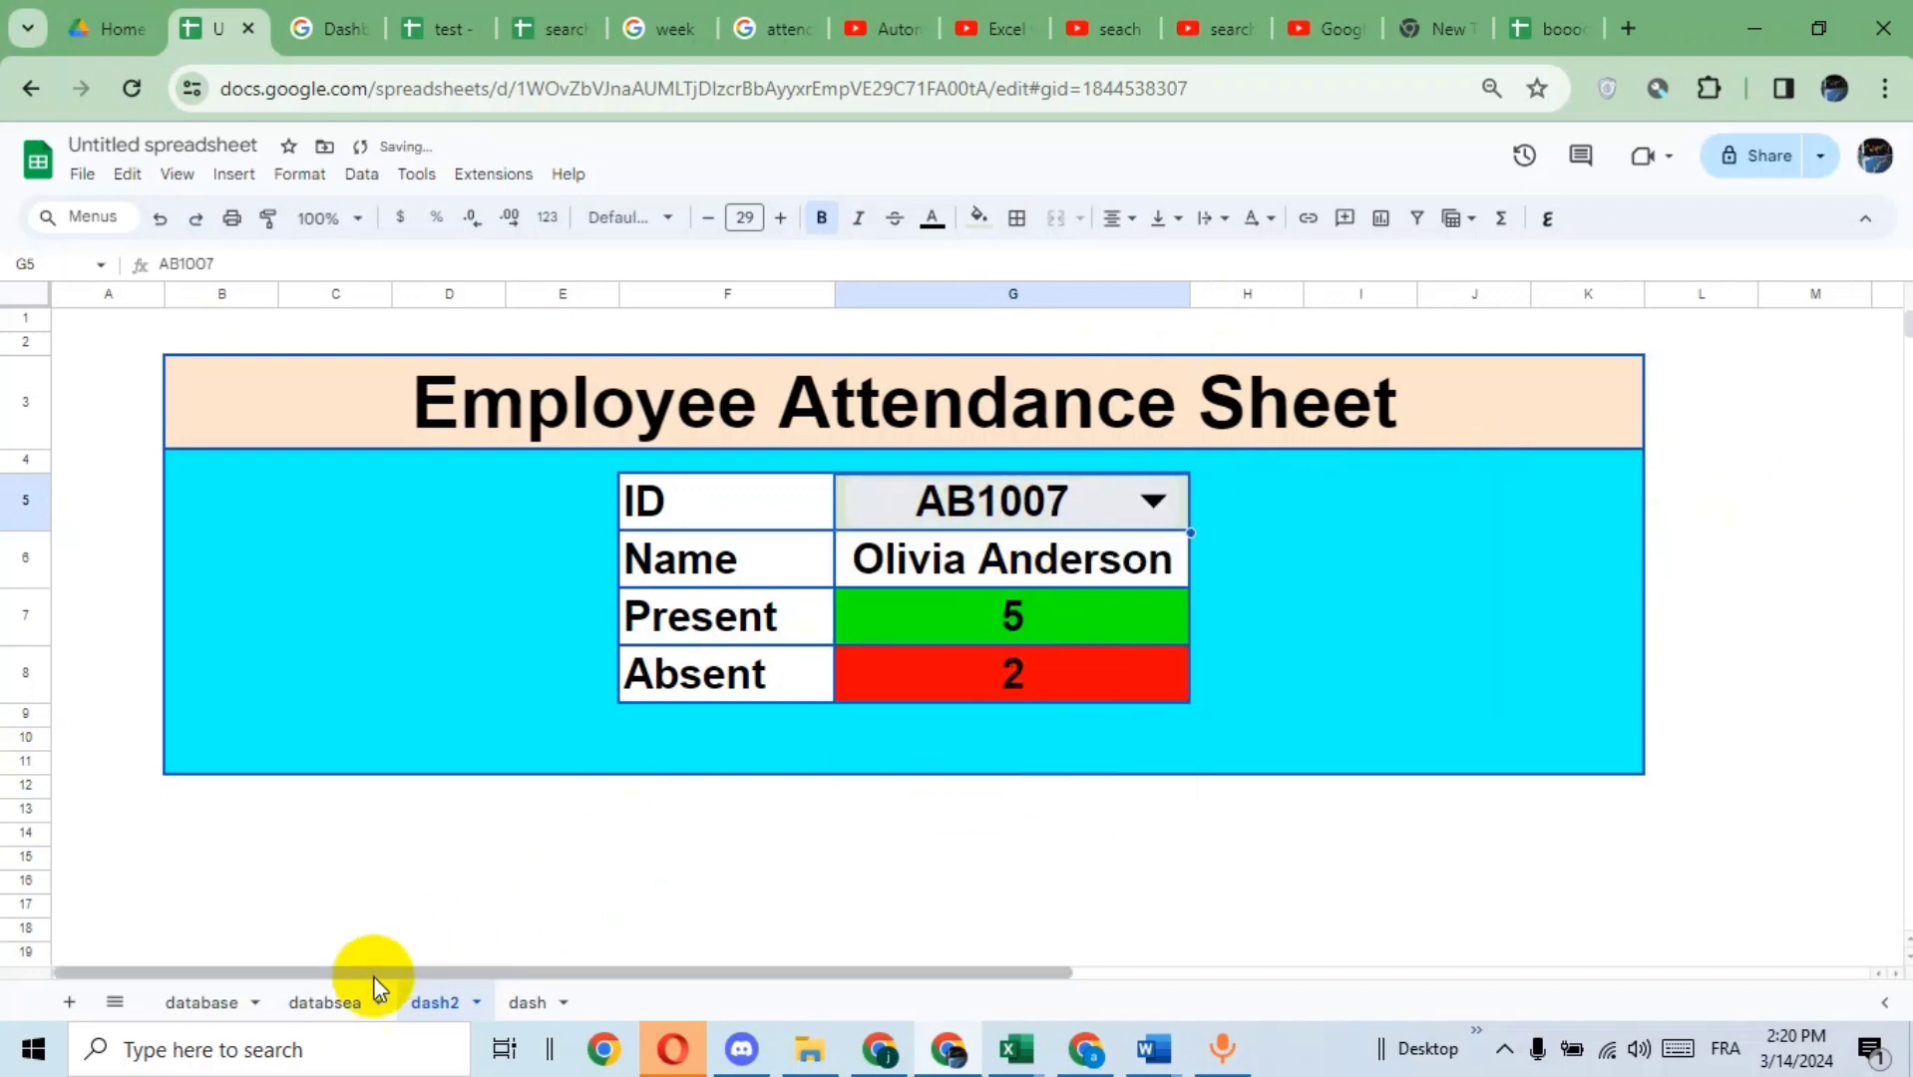
- In databsea, mark the third employee's row 7 as P on Sun
click(336, 1001)
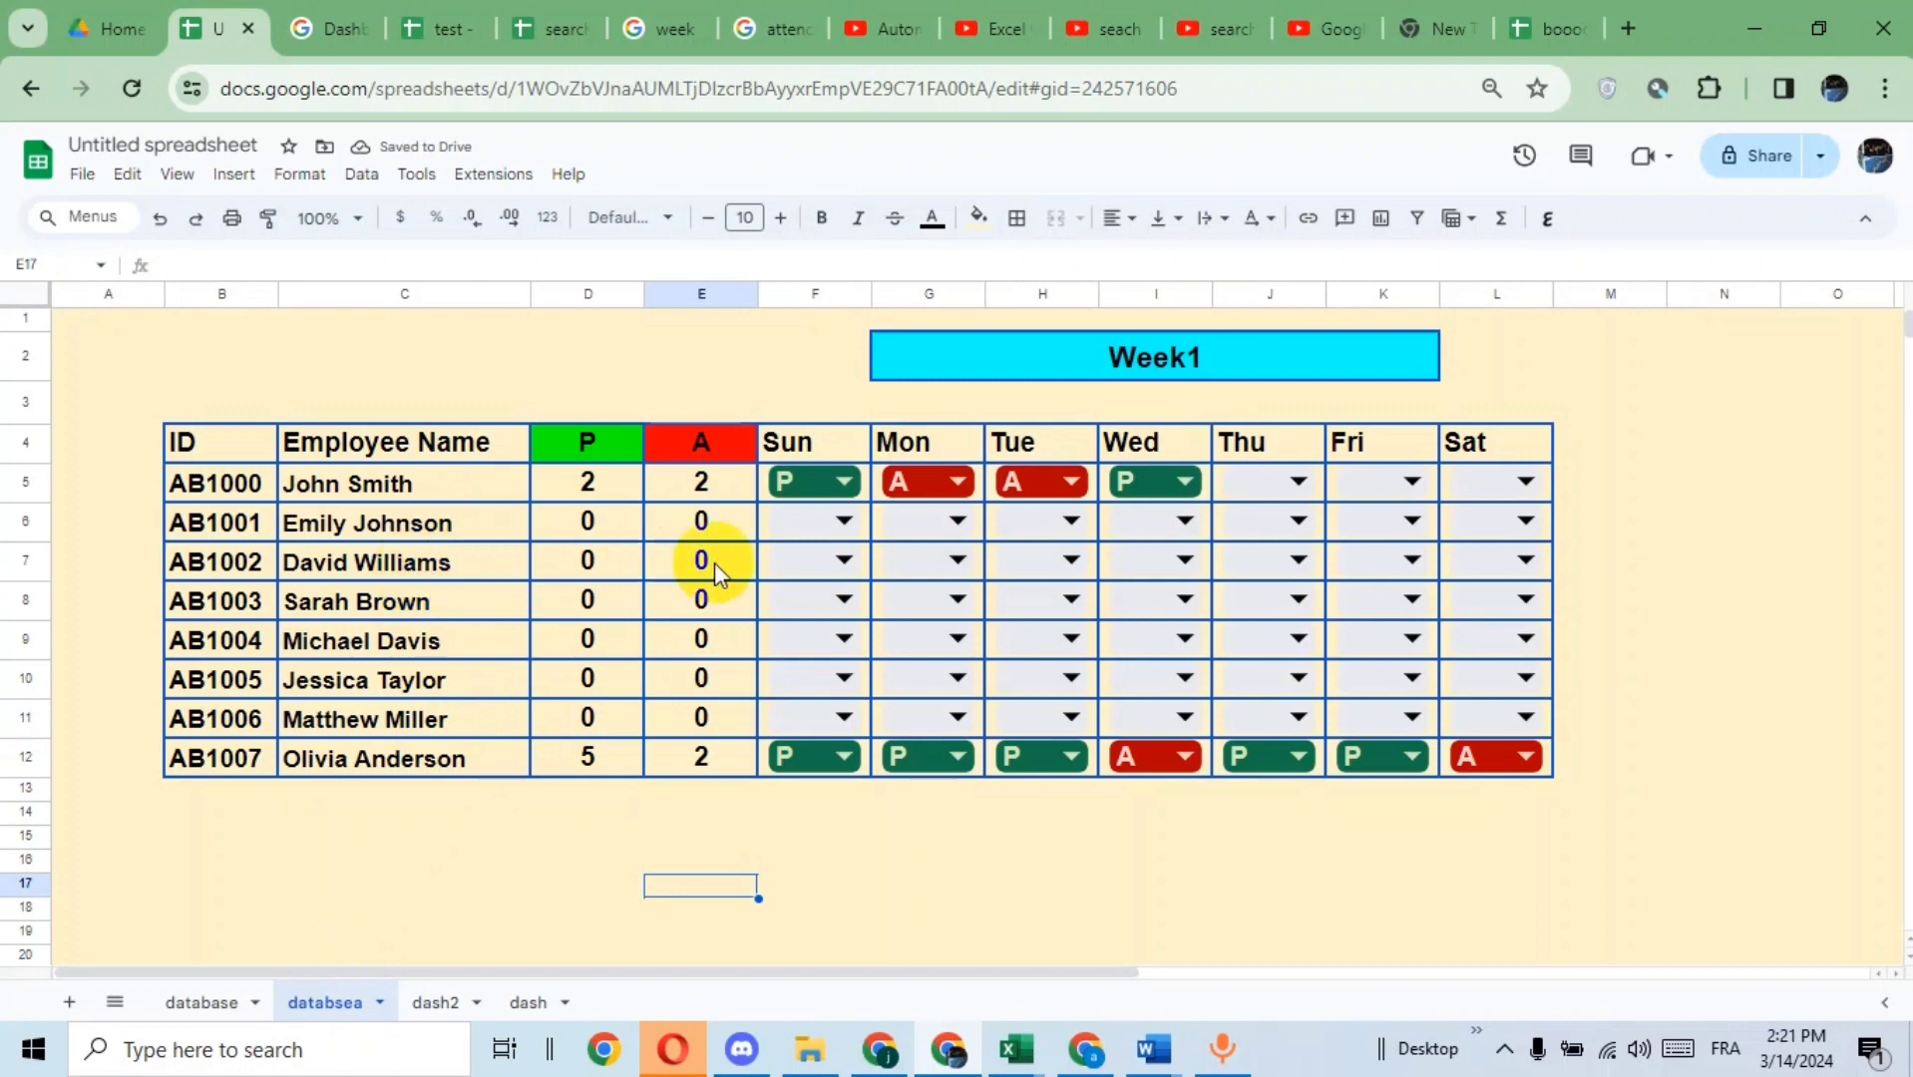
click(844, 559)
click(818, 602)
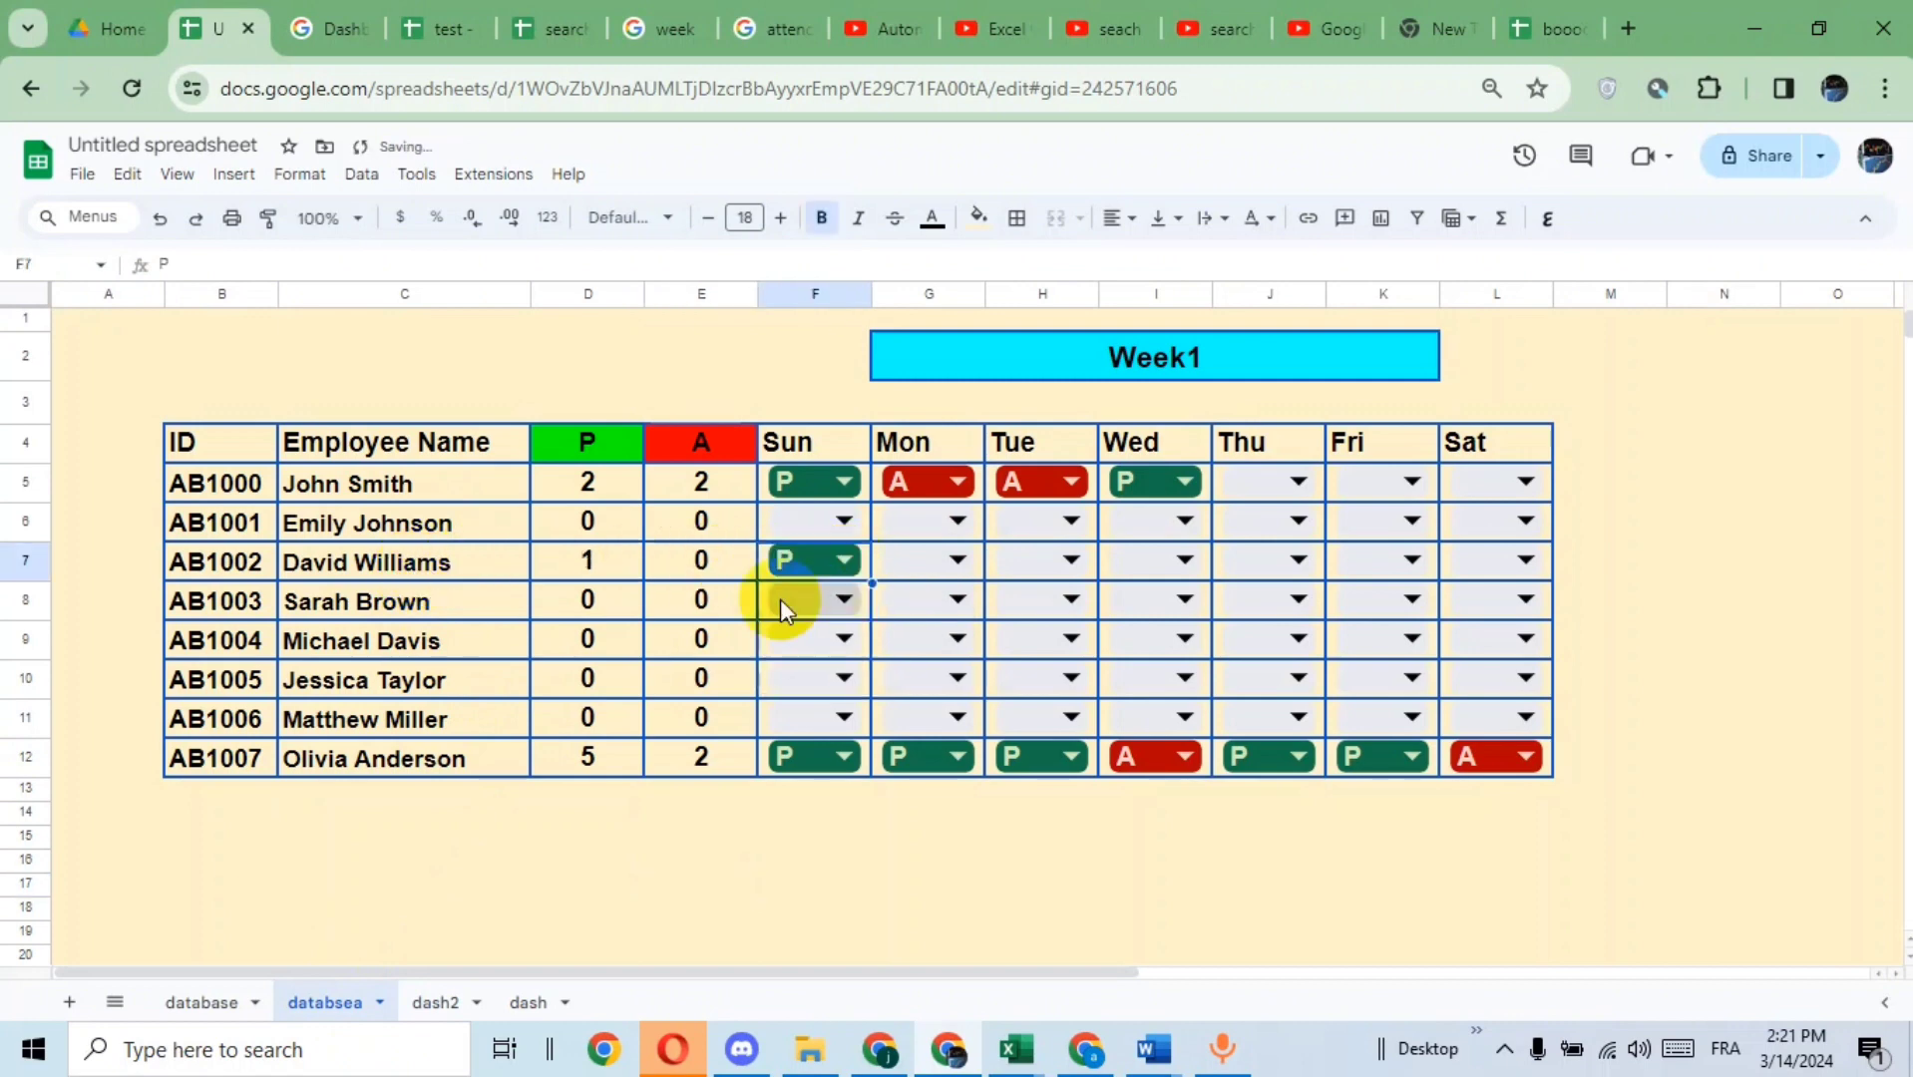
- In dash2, try the fourth employee's ID in G5, and settle on the third employee's ID to check the updated totals
click(439, 1004)
click(1153, 500)
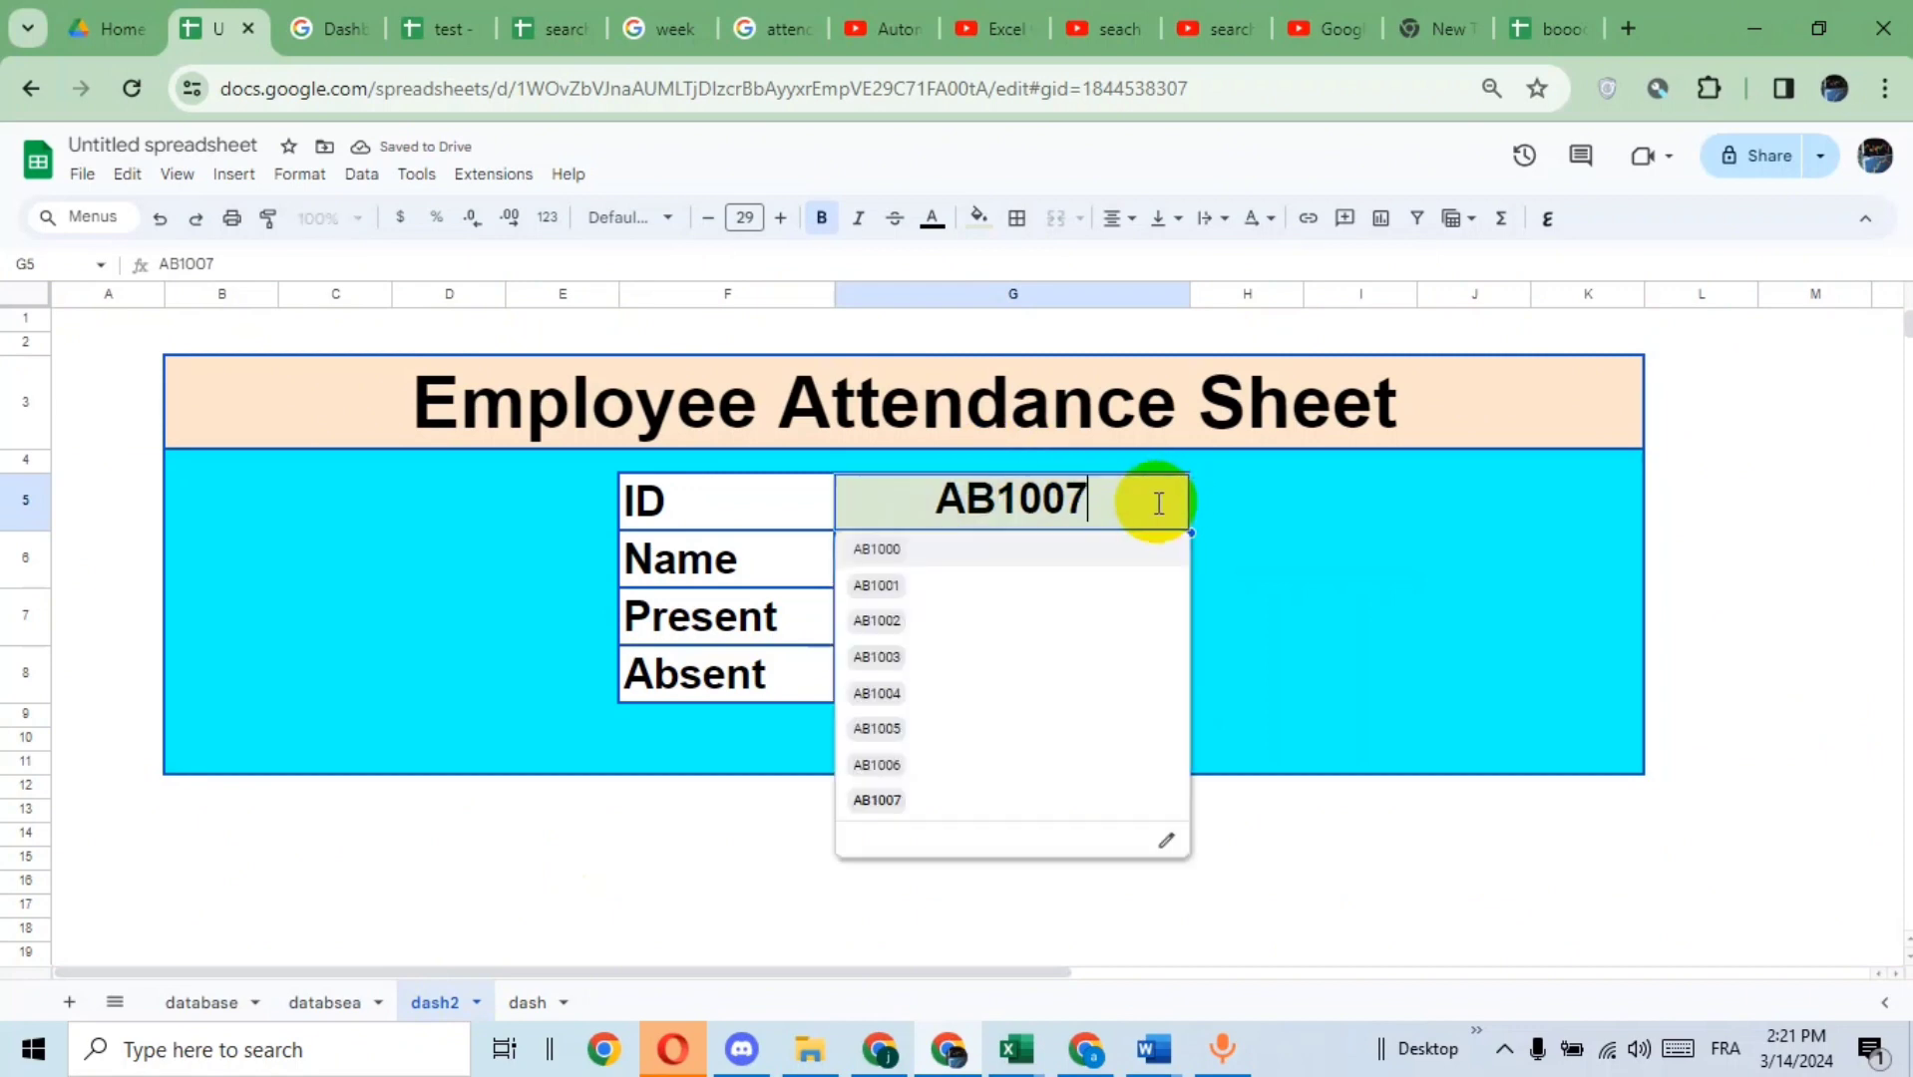
click(878, 658)
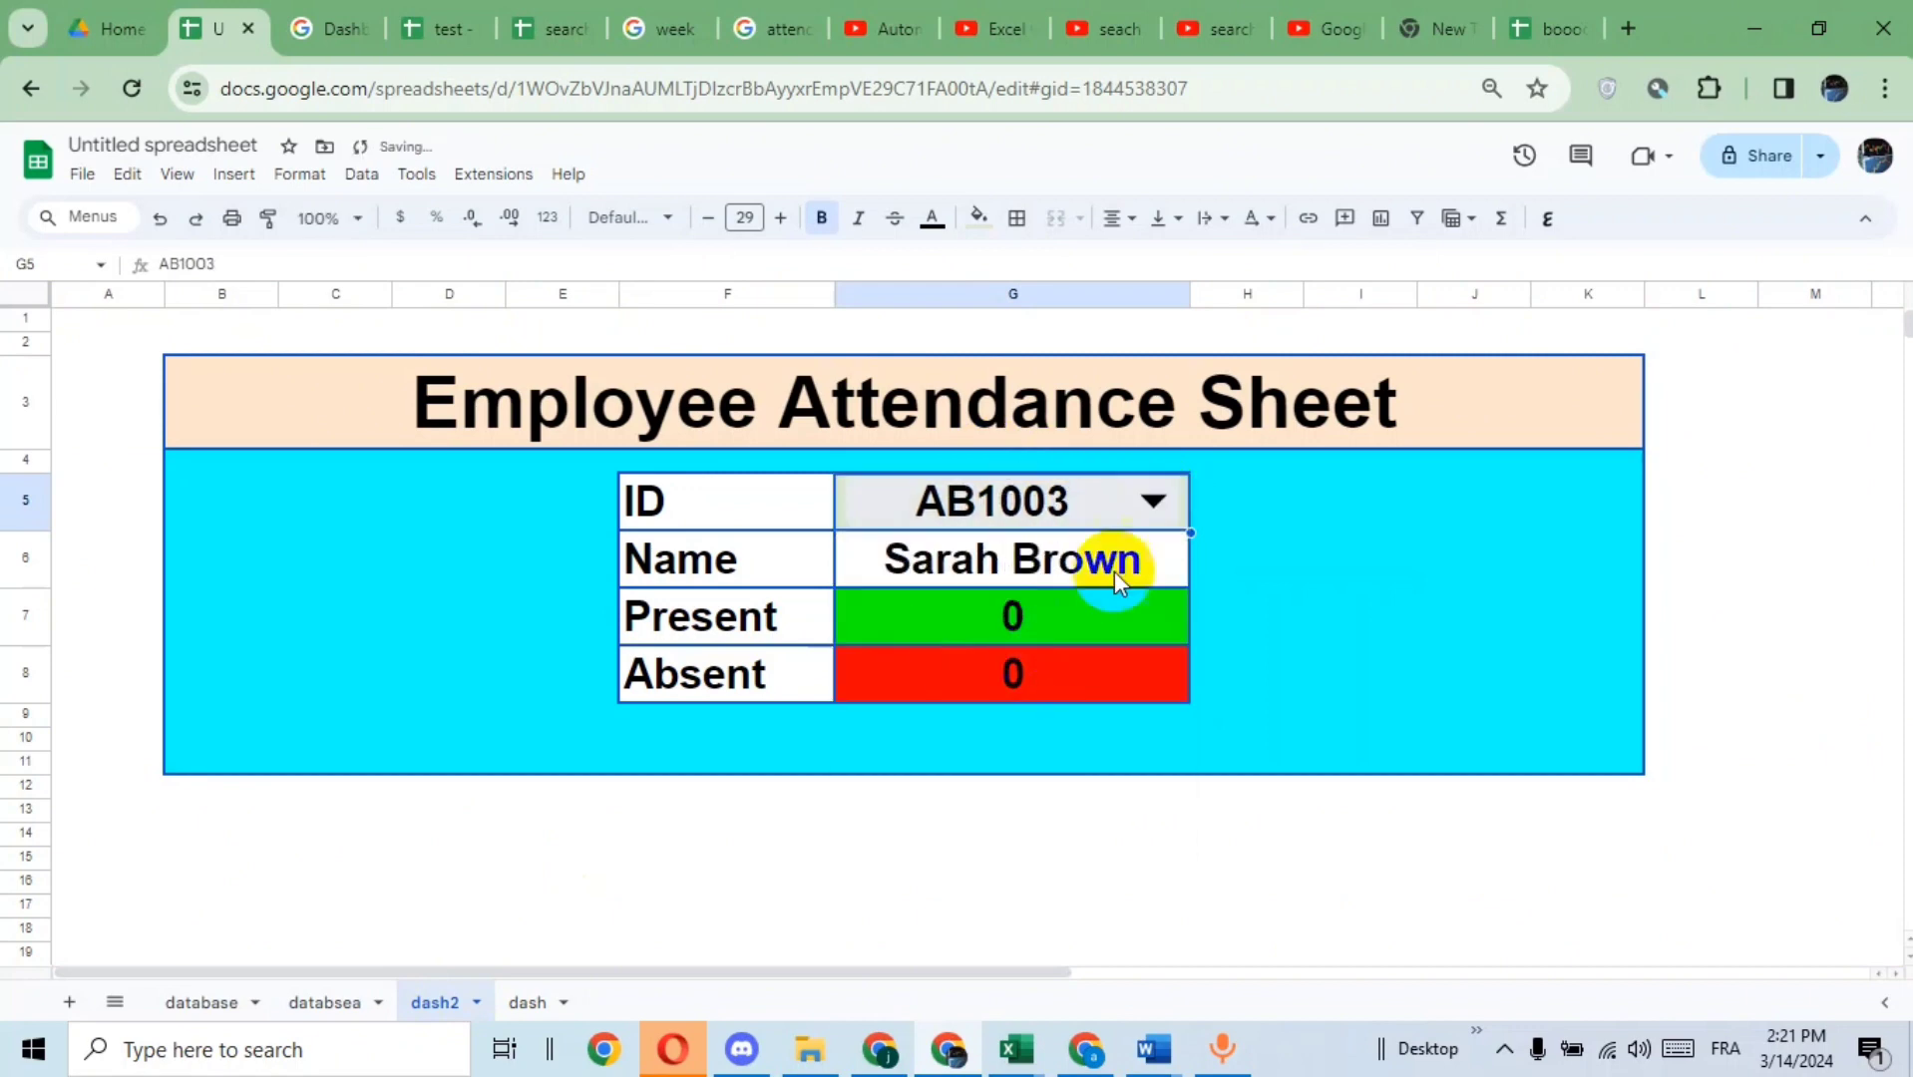
click(1147, 507)
click(950, 622)
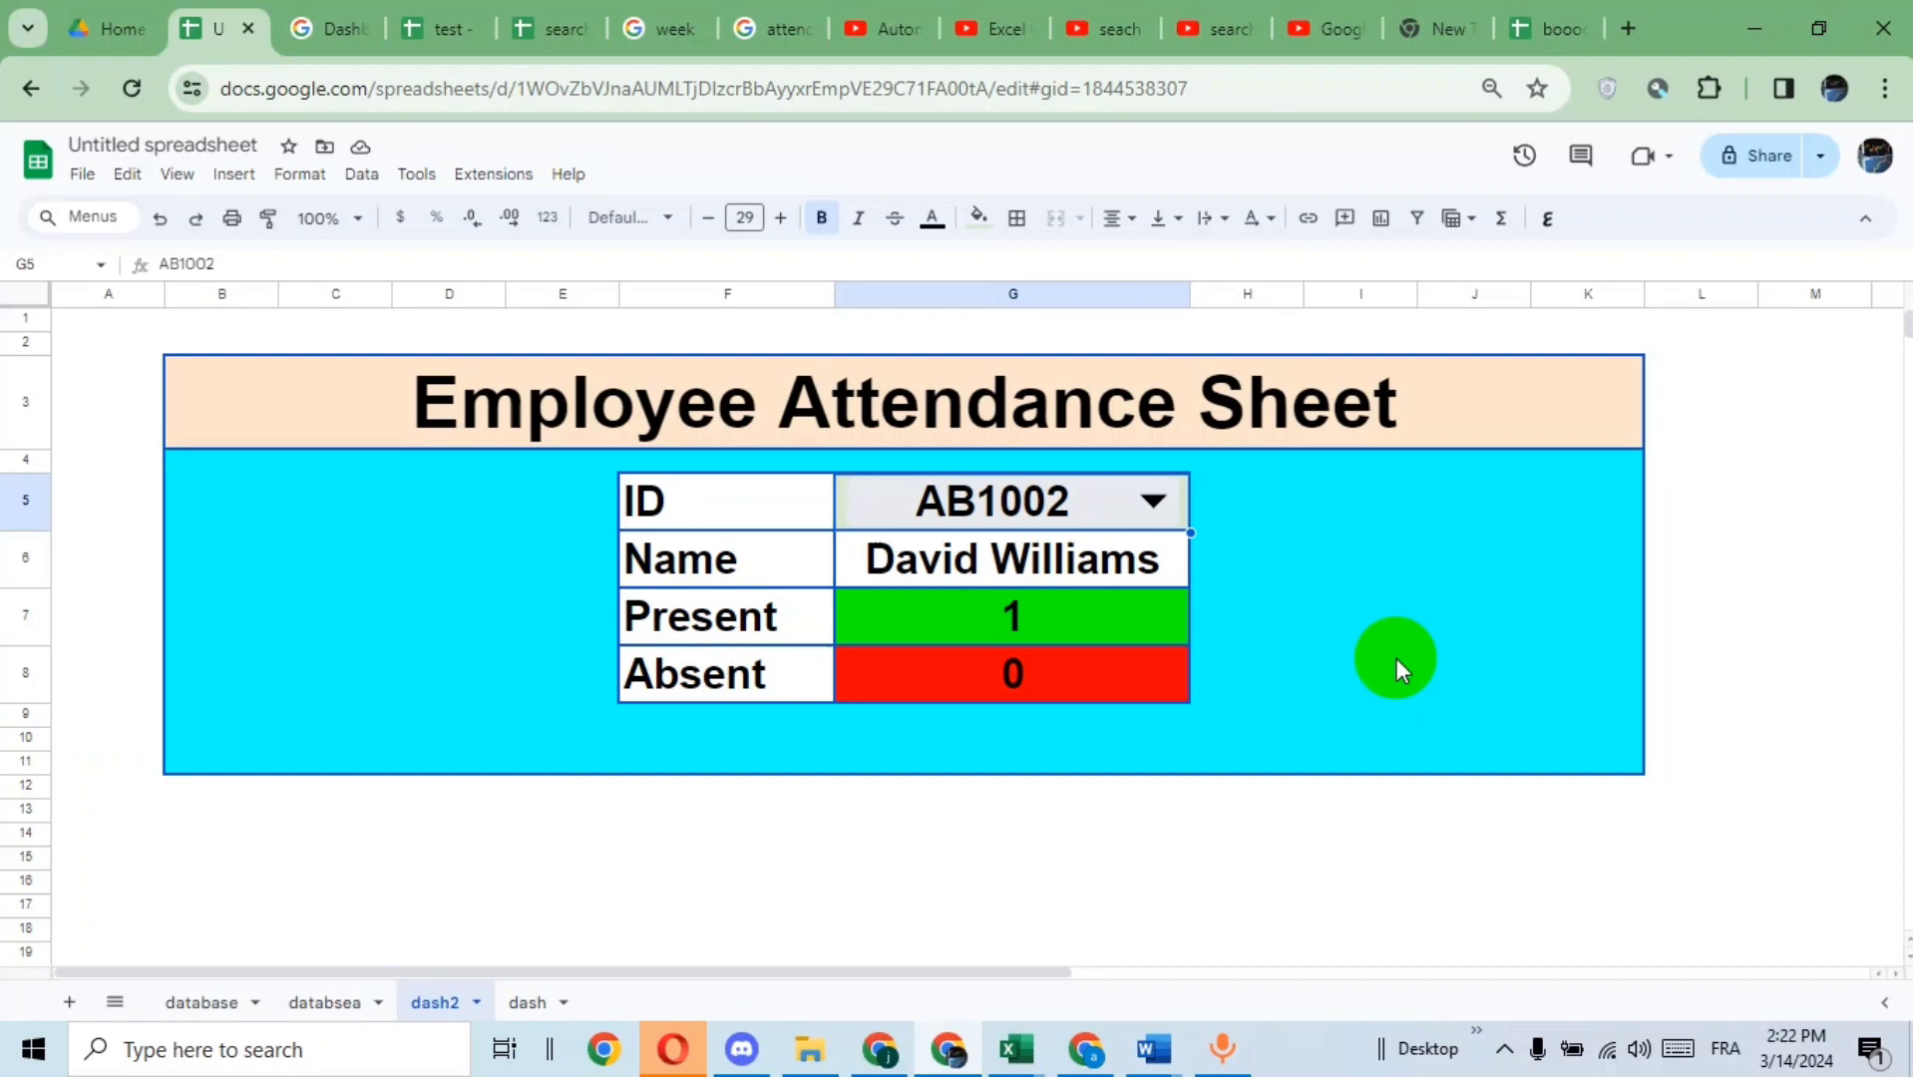
click(1302, 863)
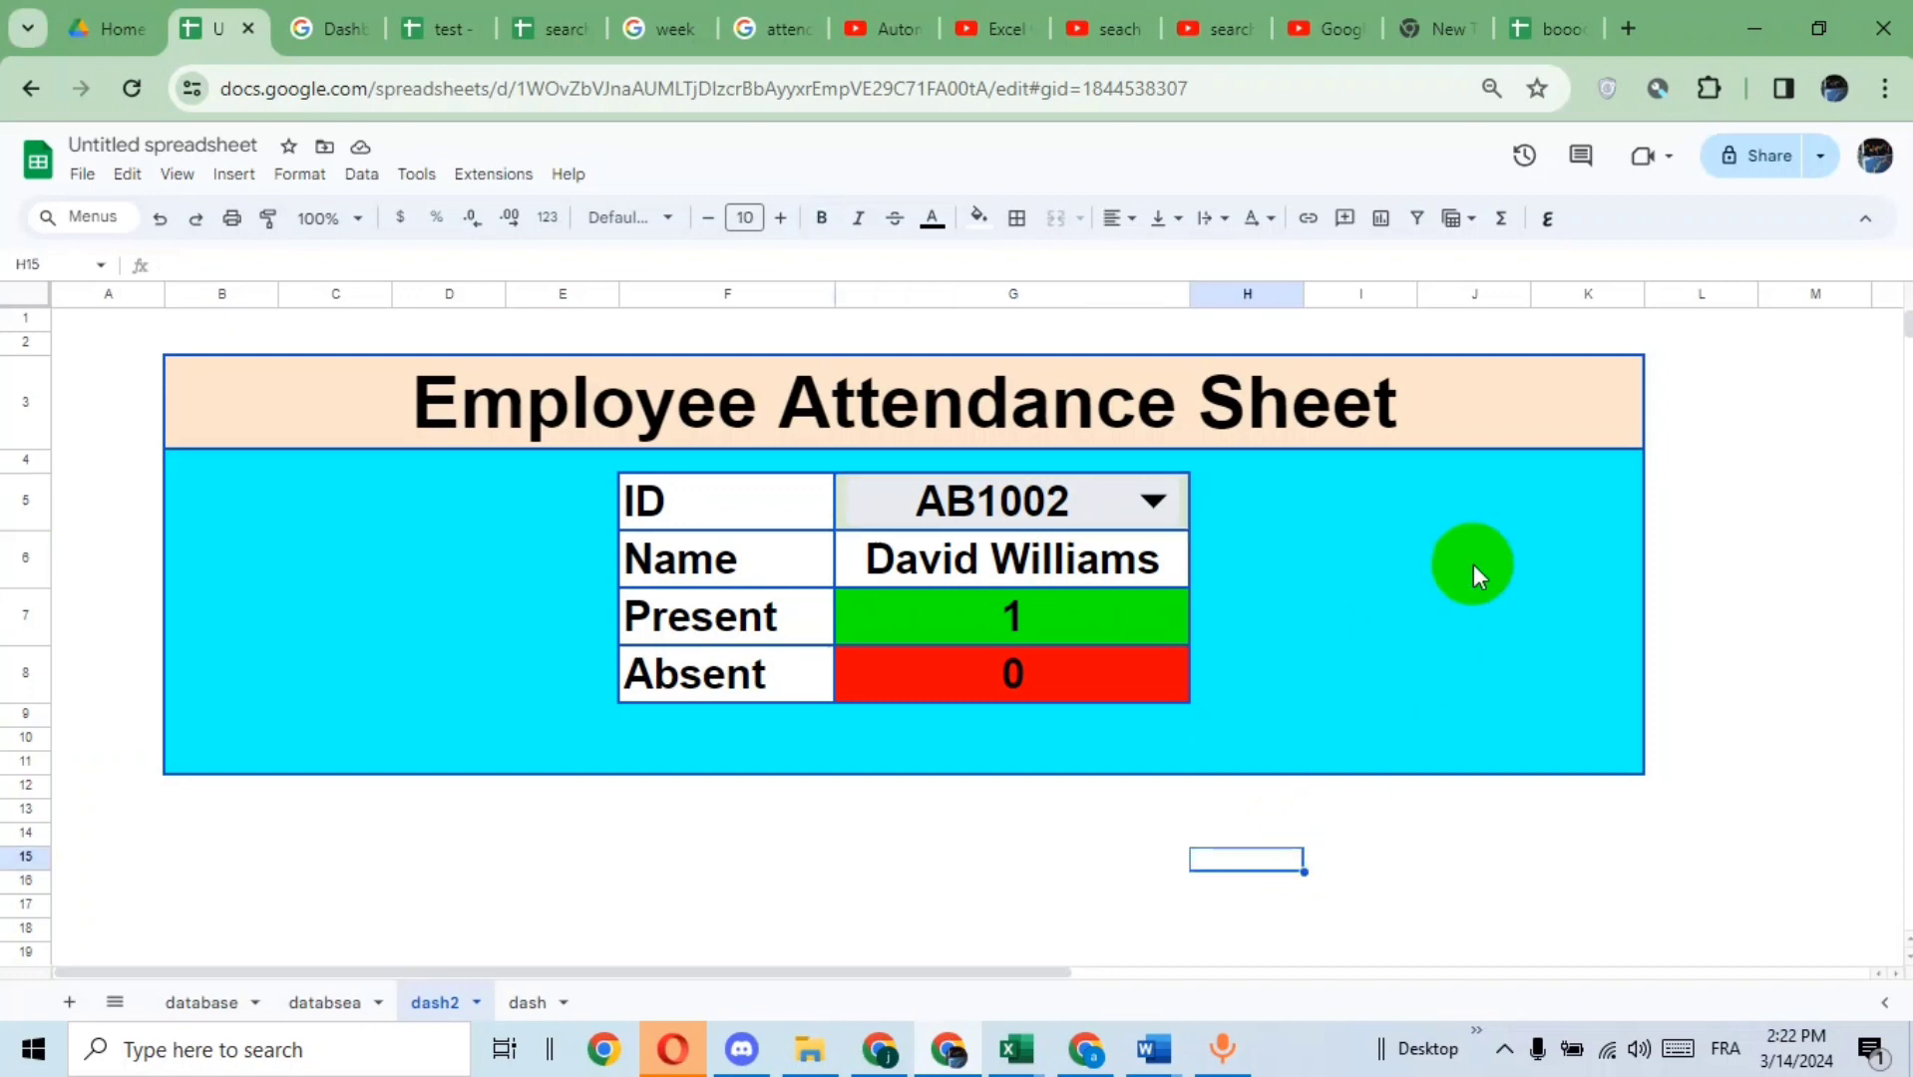
click(1153, 501)
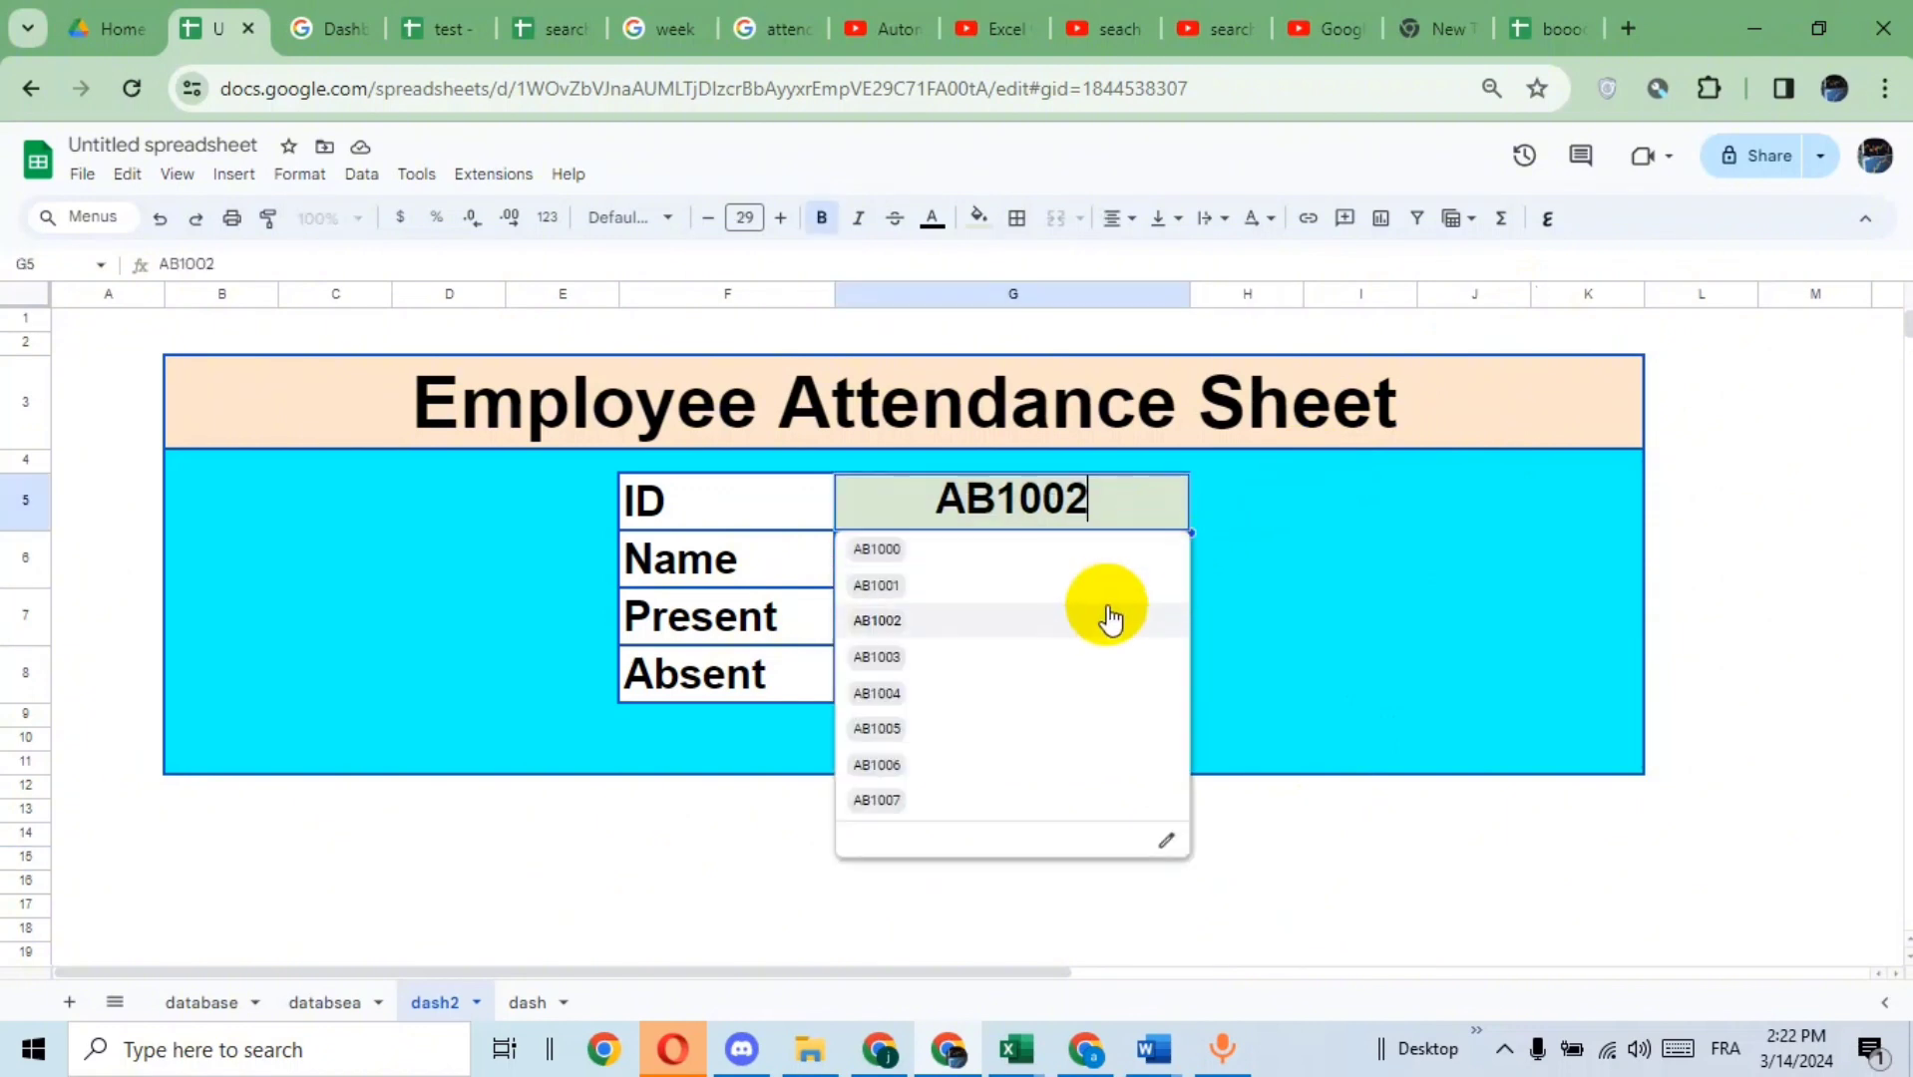
click(1105, 613)
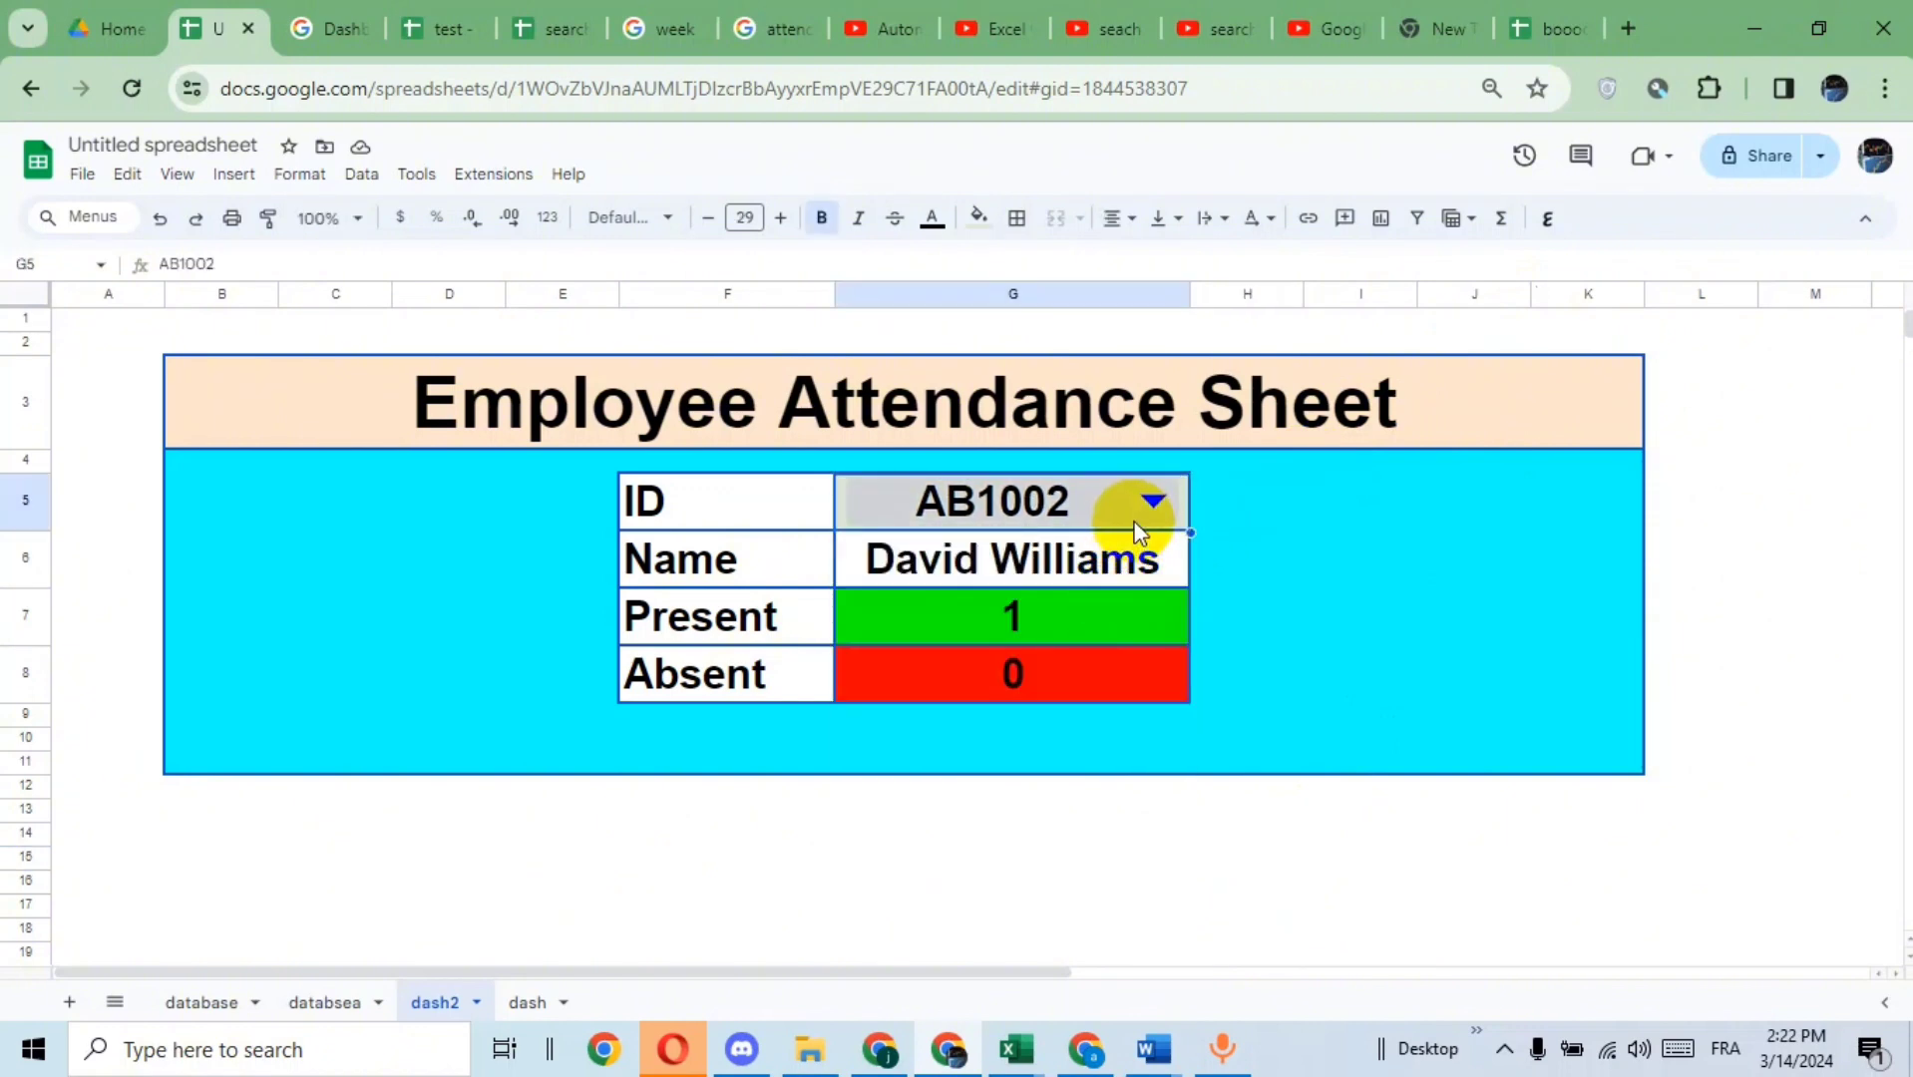
- In databsea, mark row 7 as A on Mon, Tue, Thu and Fri and P on Wed and Sat, and return to dash2
click(336, 997)
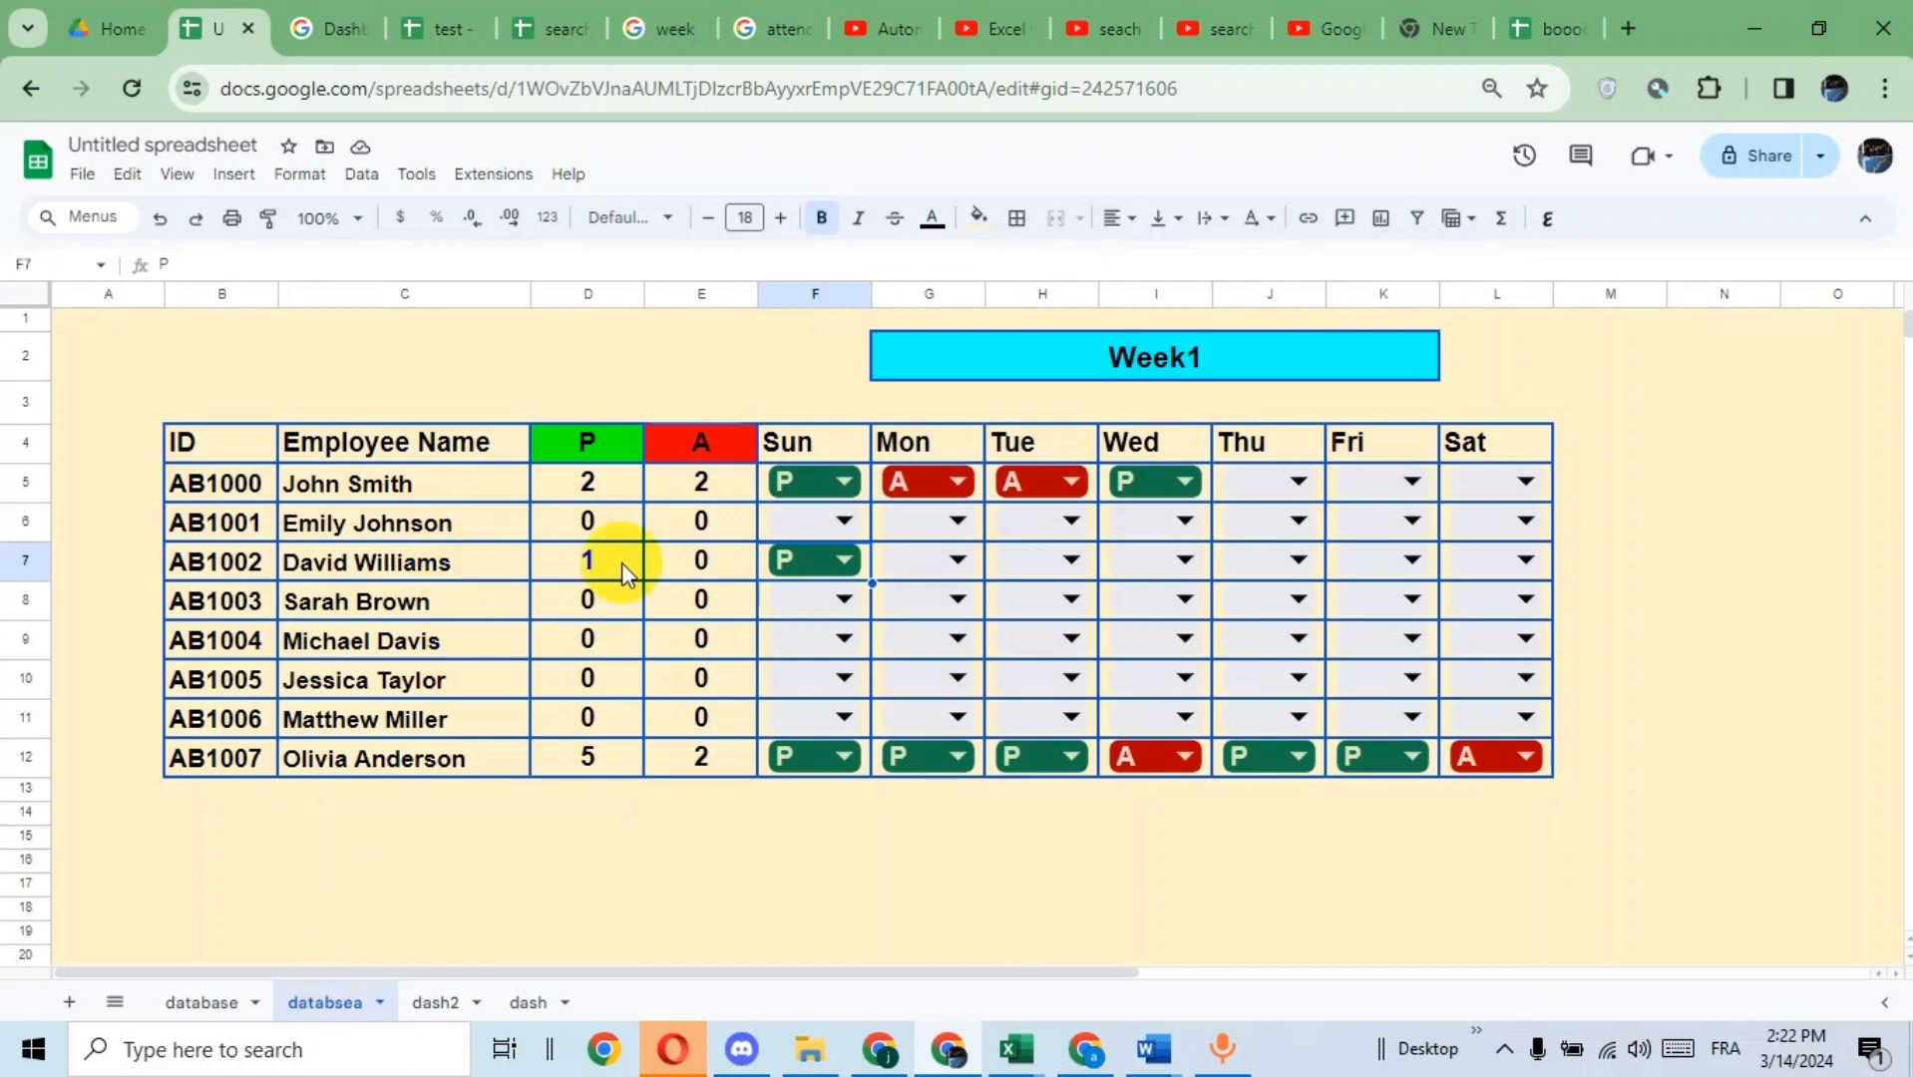
click(943, 561)
click(931, 638)
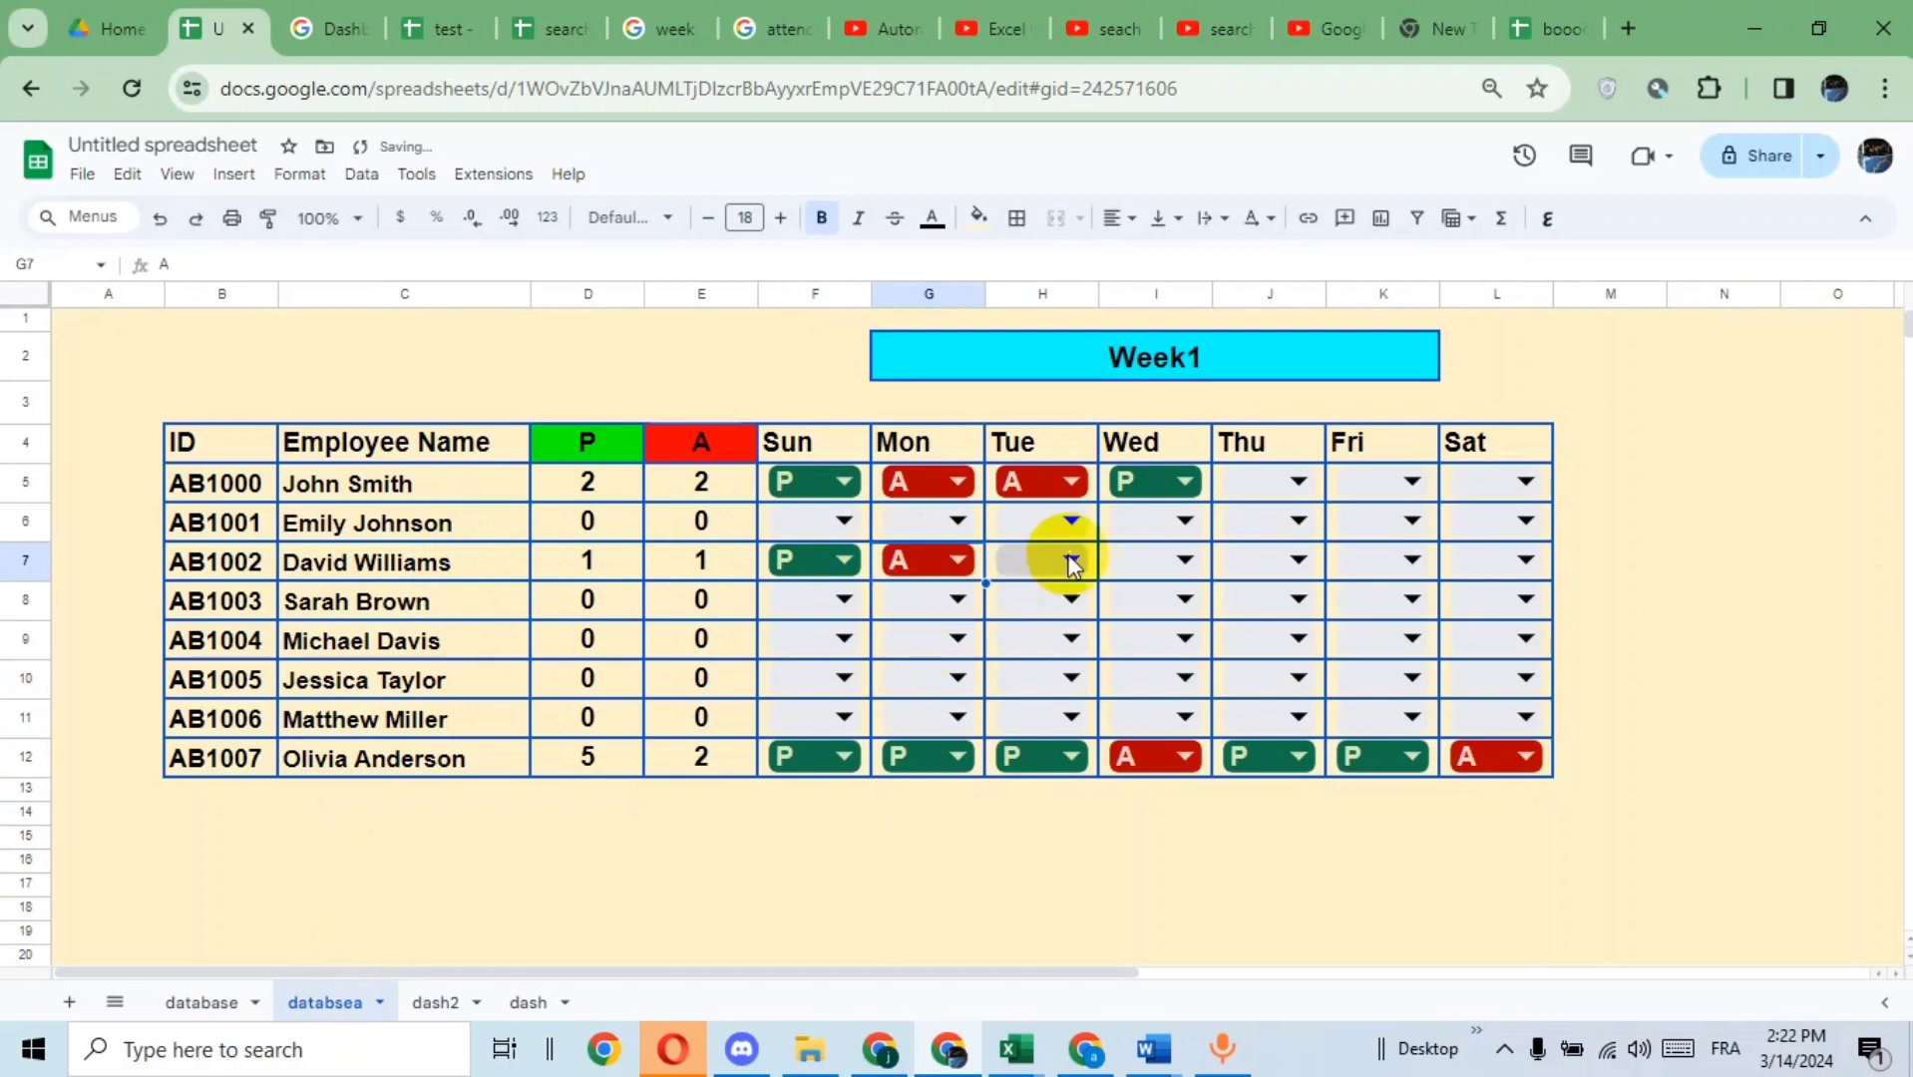
click(1059, 556)
click(1096, 638)
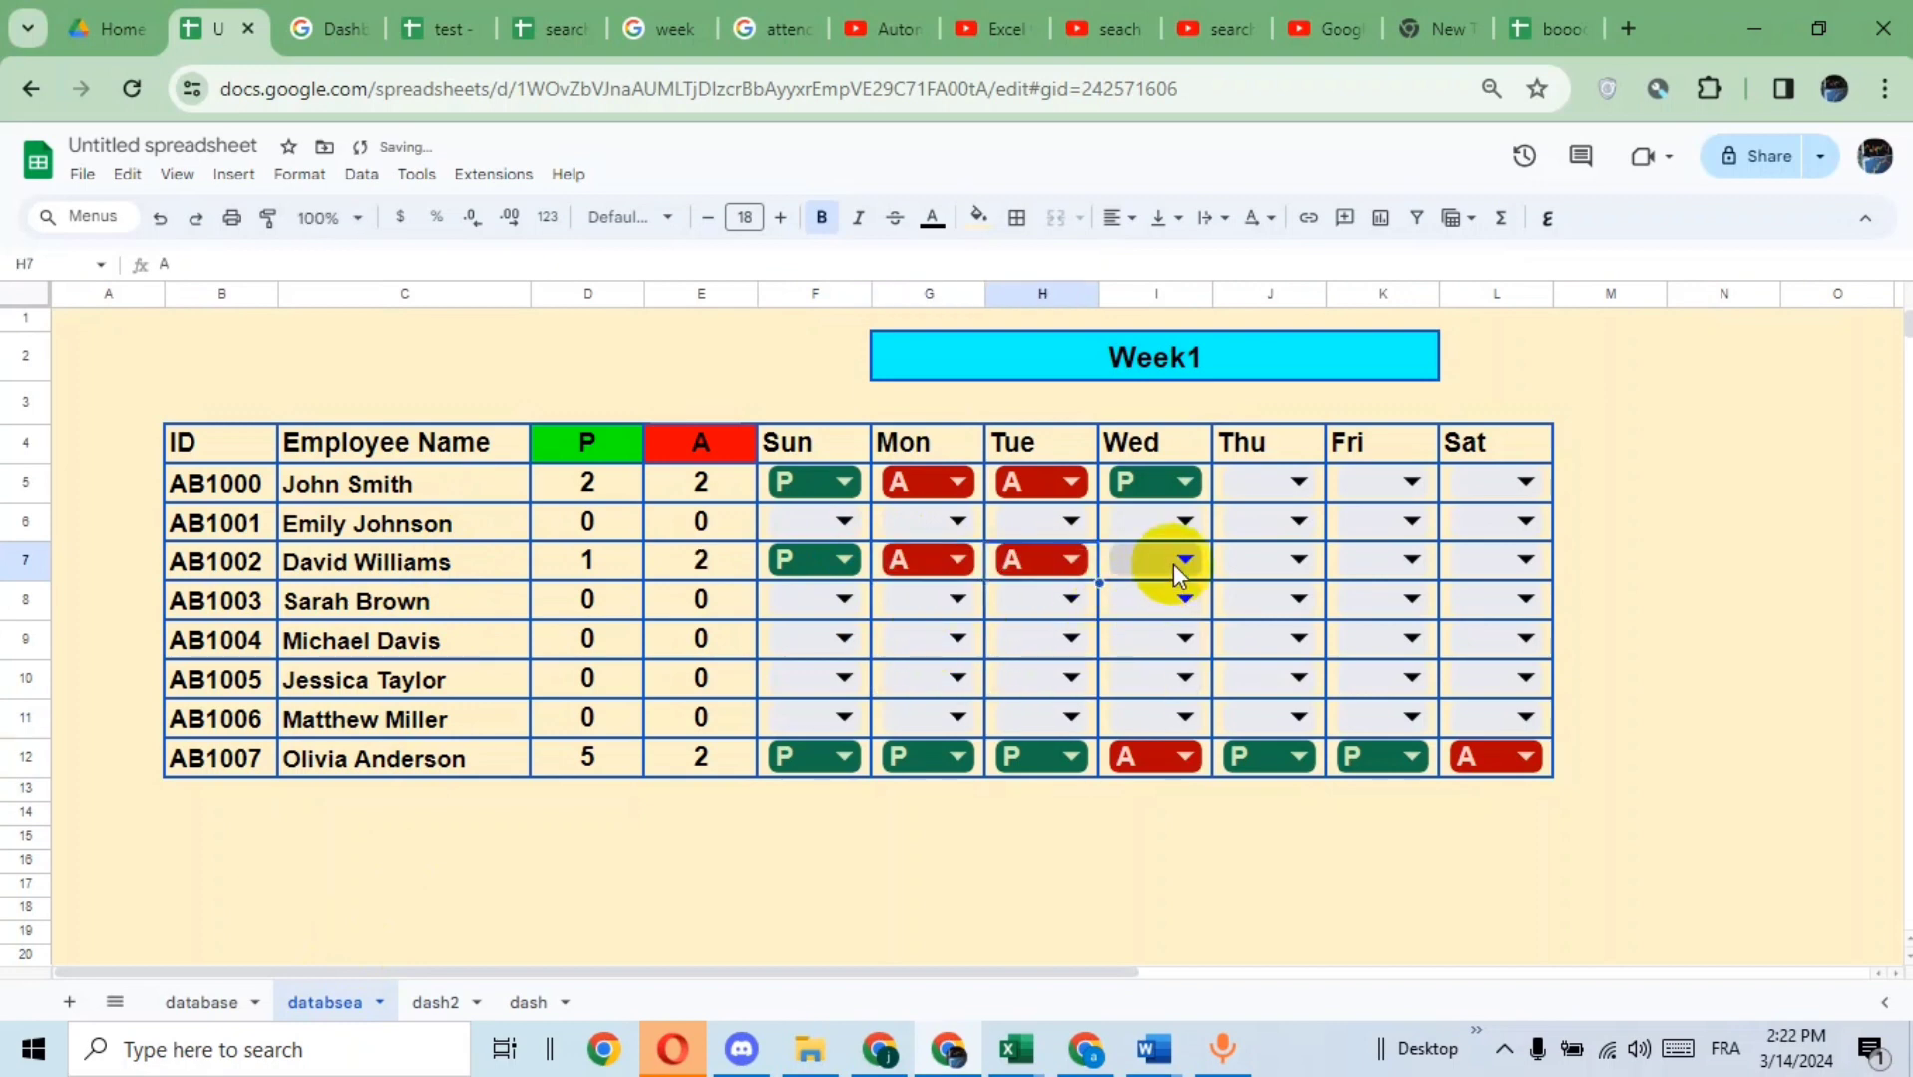
click(1173, 563)
click(1132, 601)
click(1280, 567)
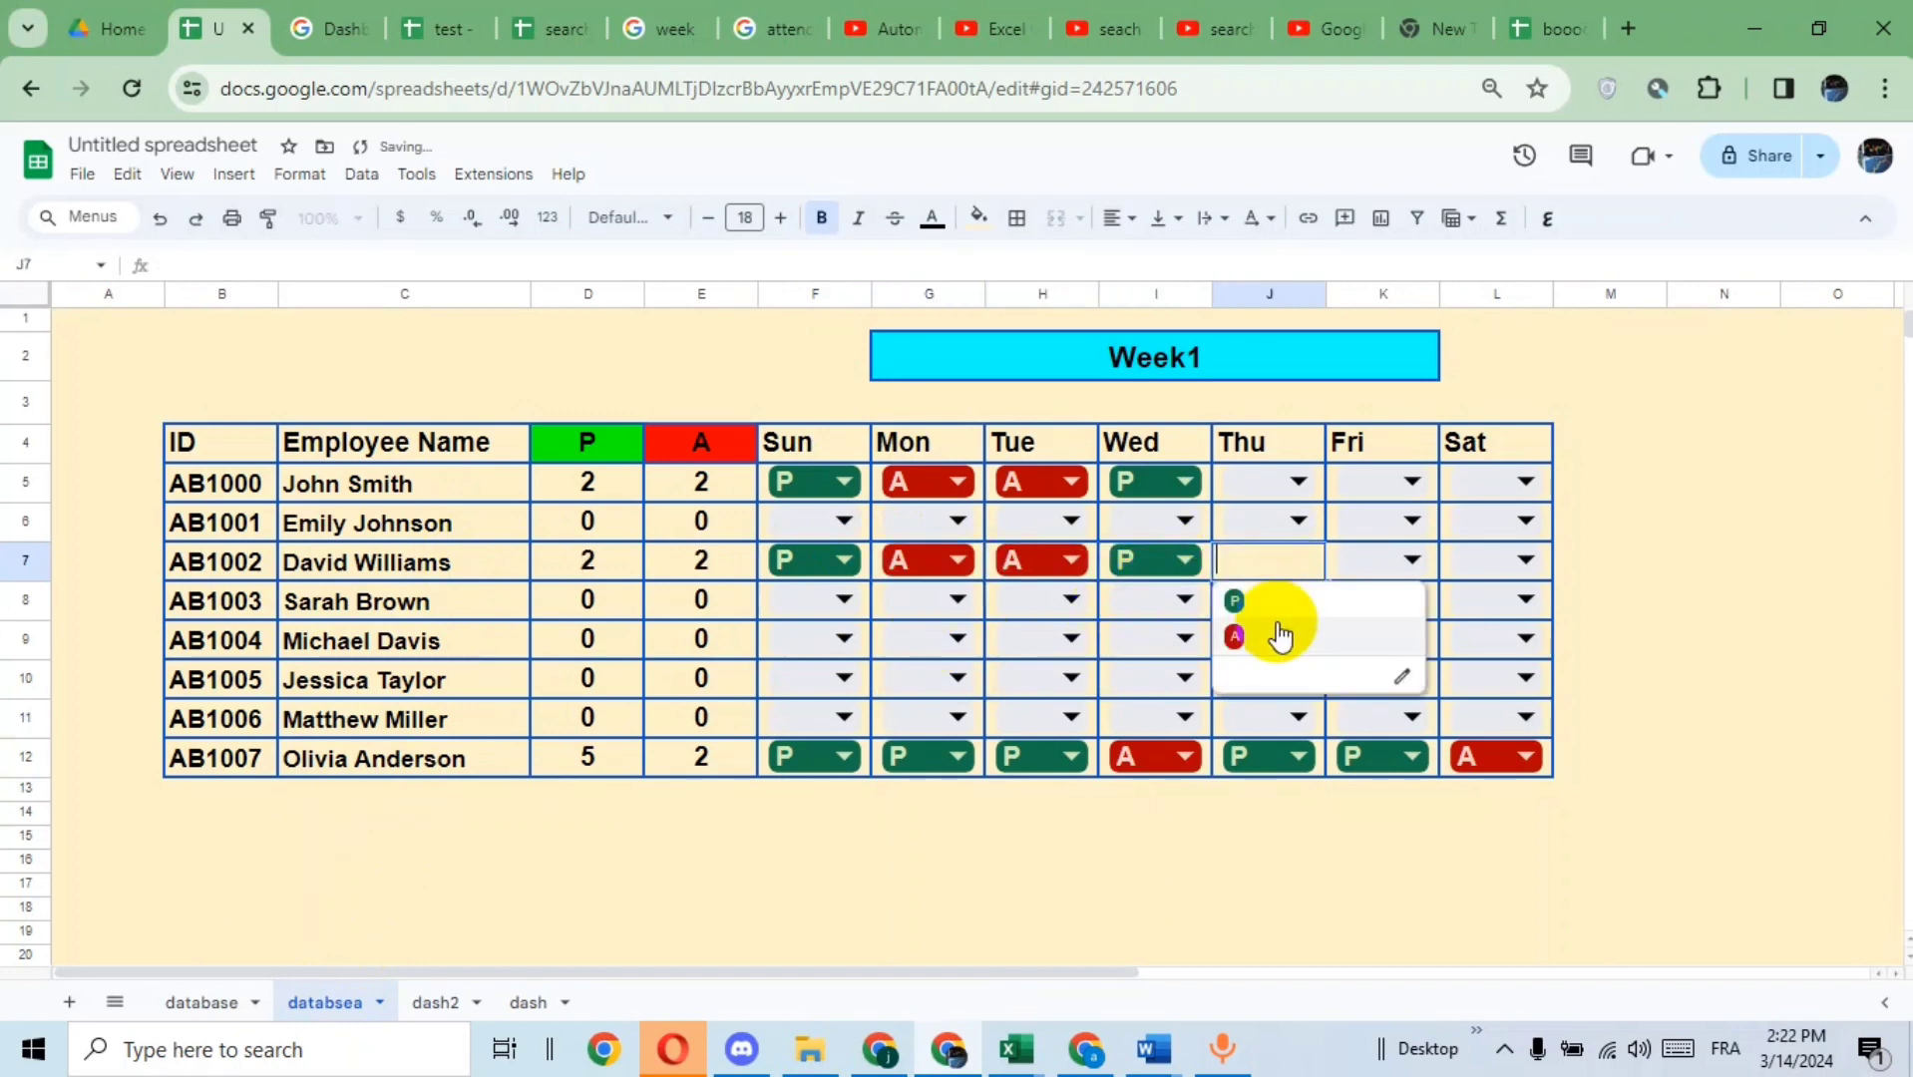
click(1277, 640)
click(1377, 563)
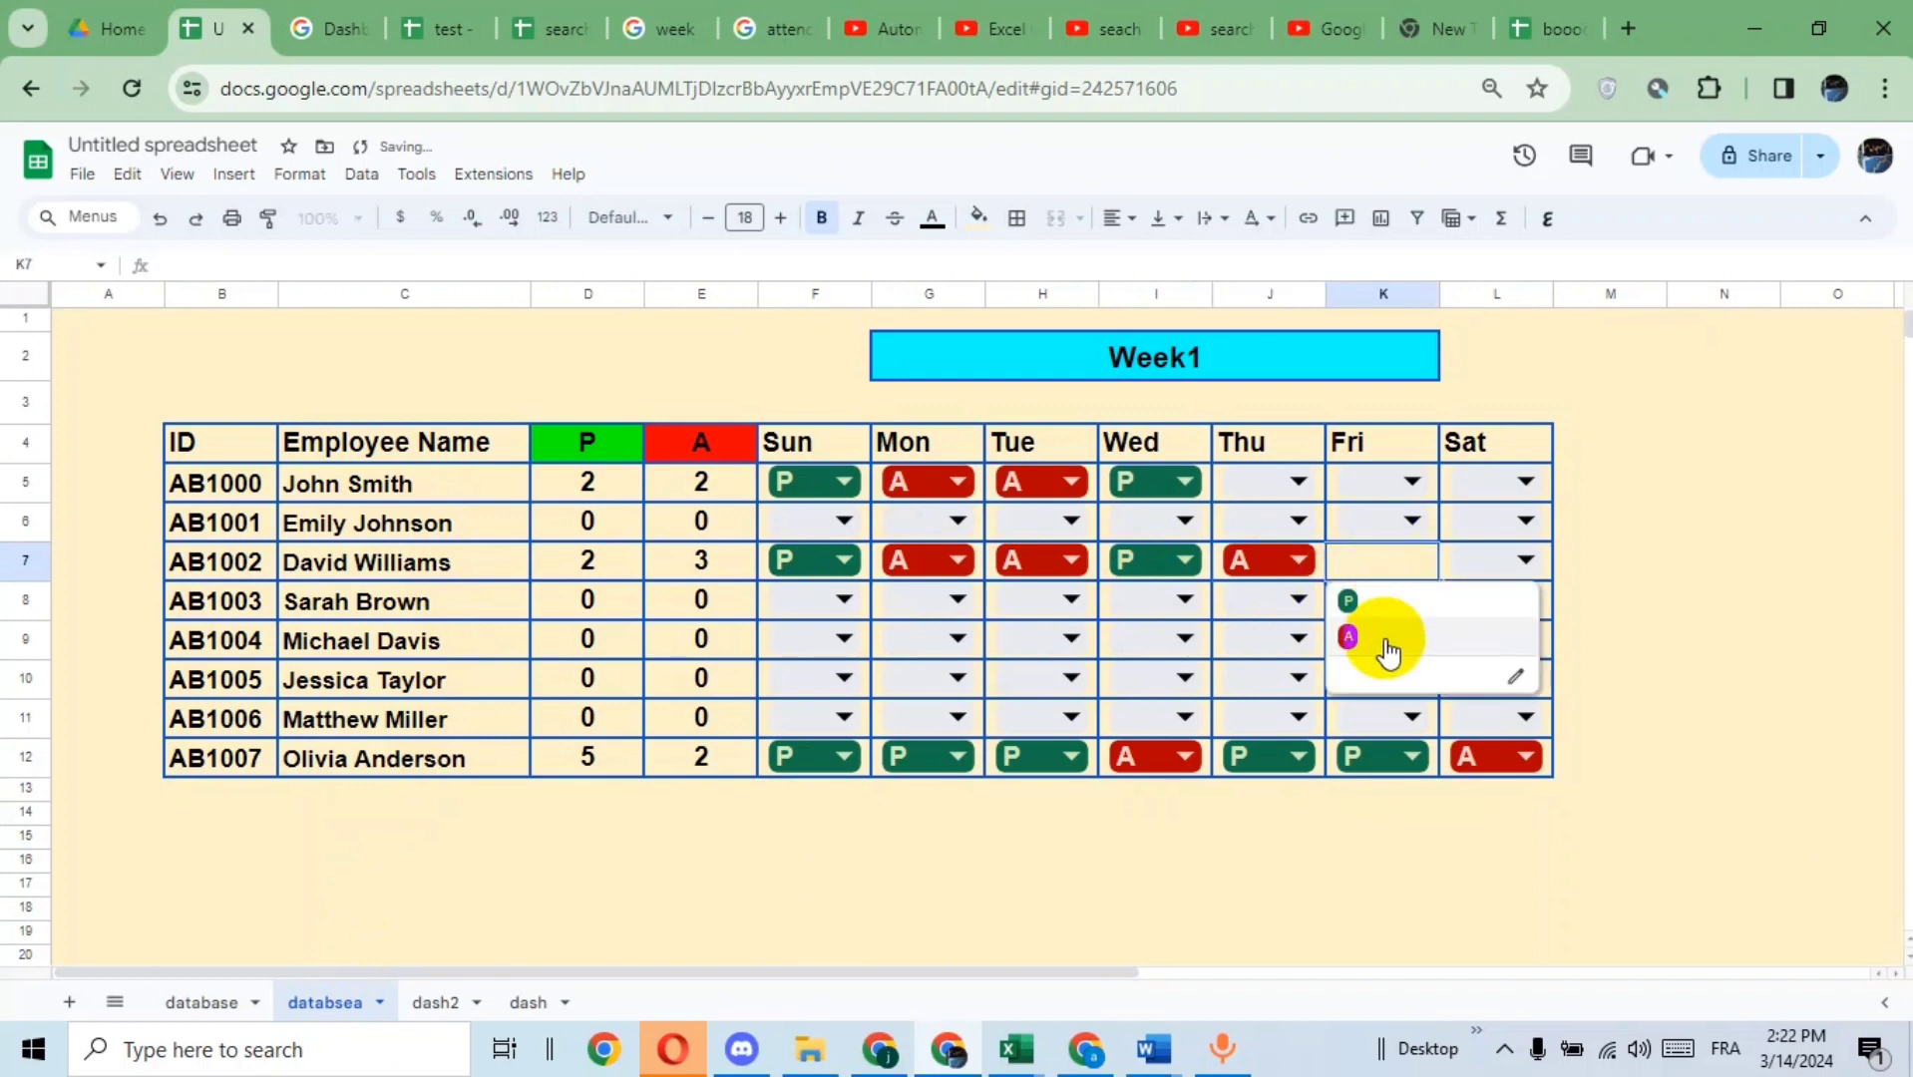
click(1382, 633)
click(1508, 573)
click(1481, 602)
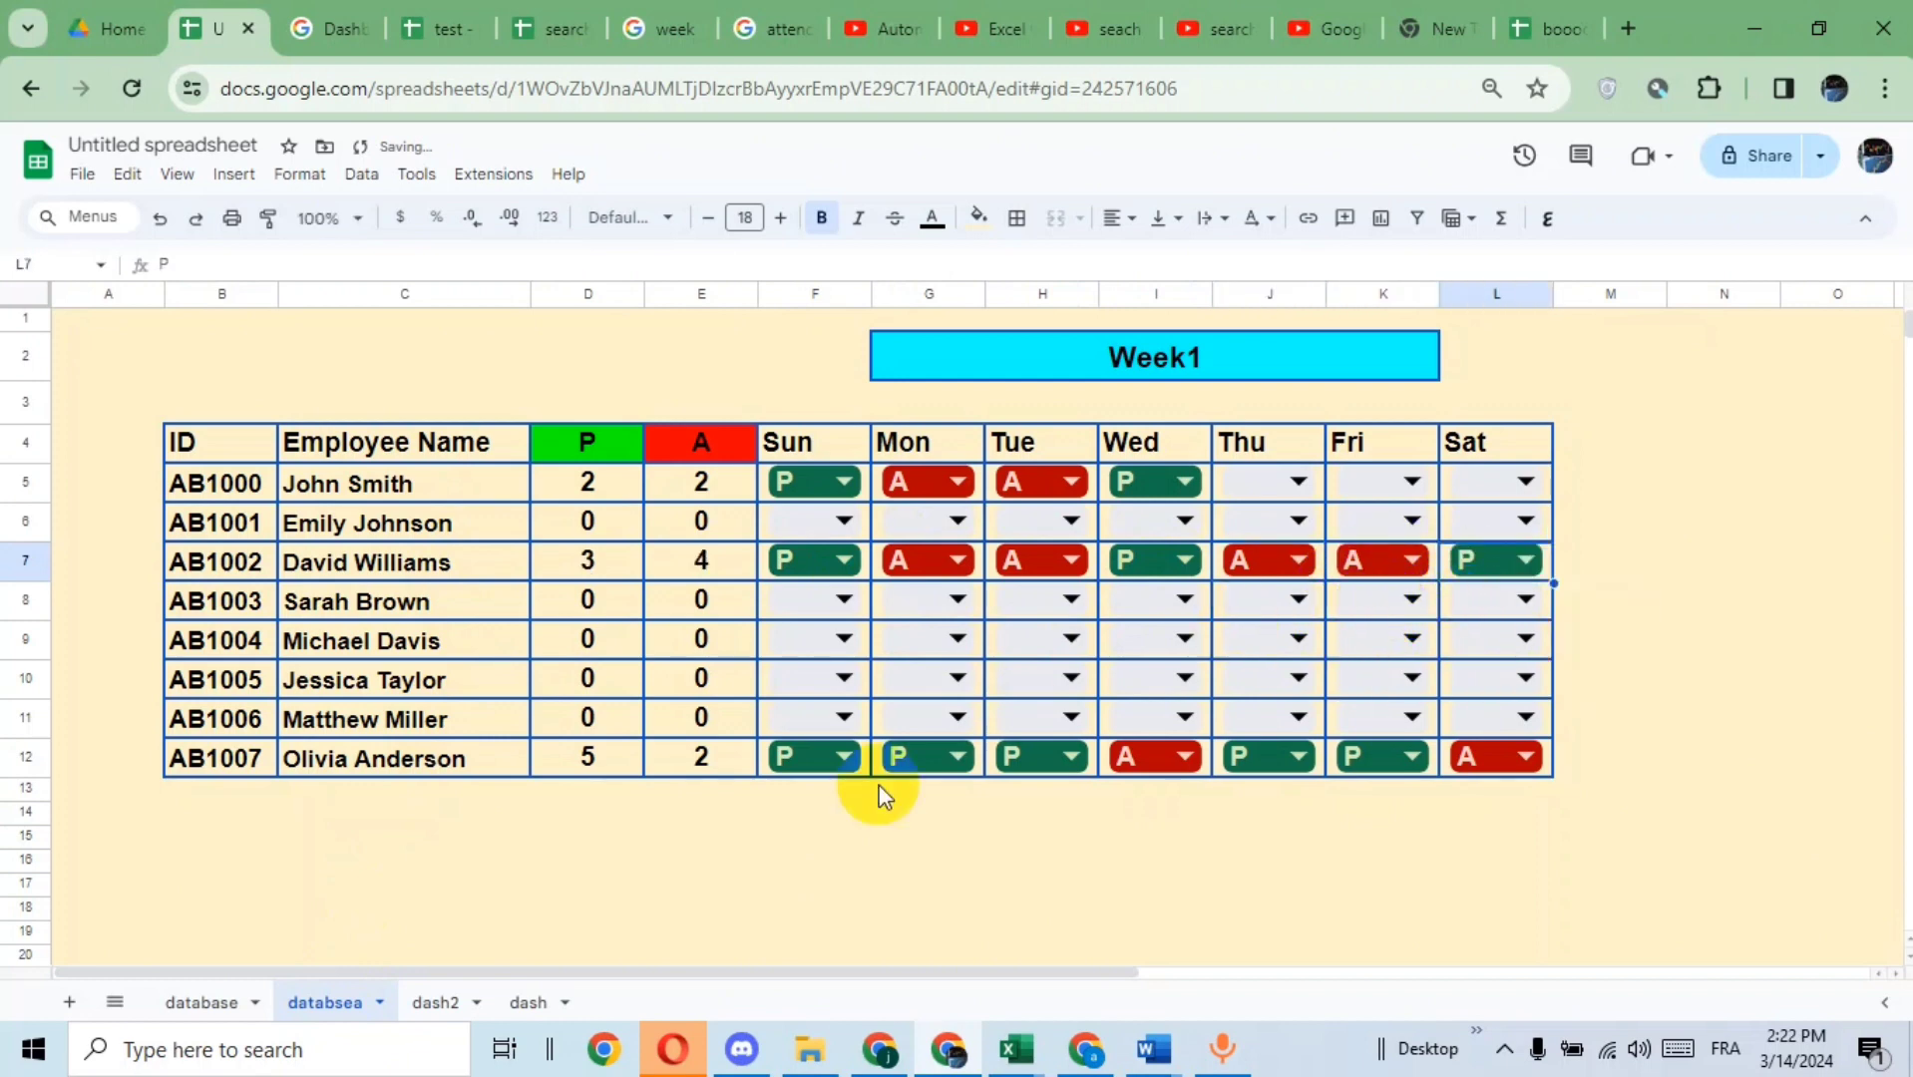
click(439, 1004)
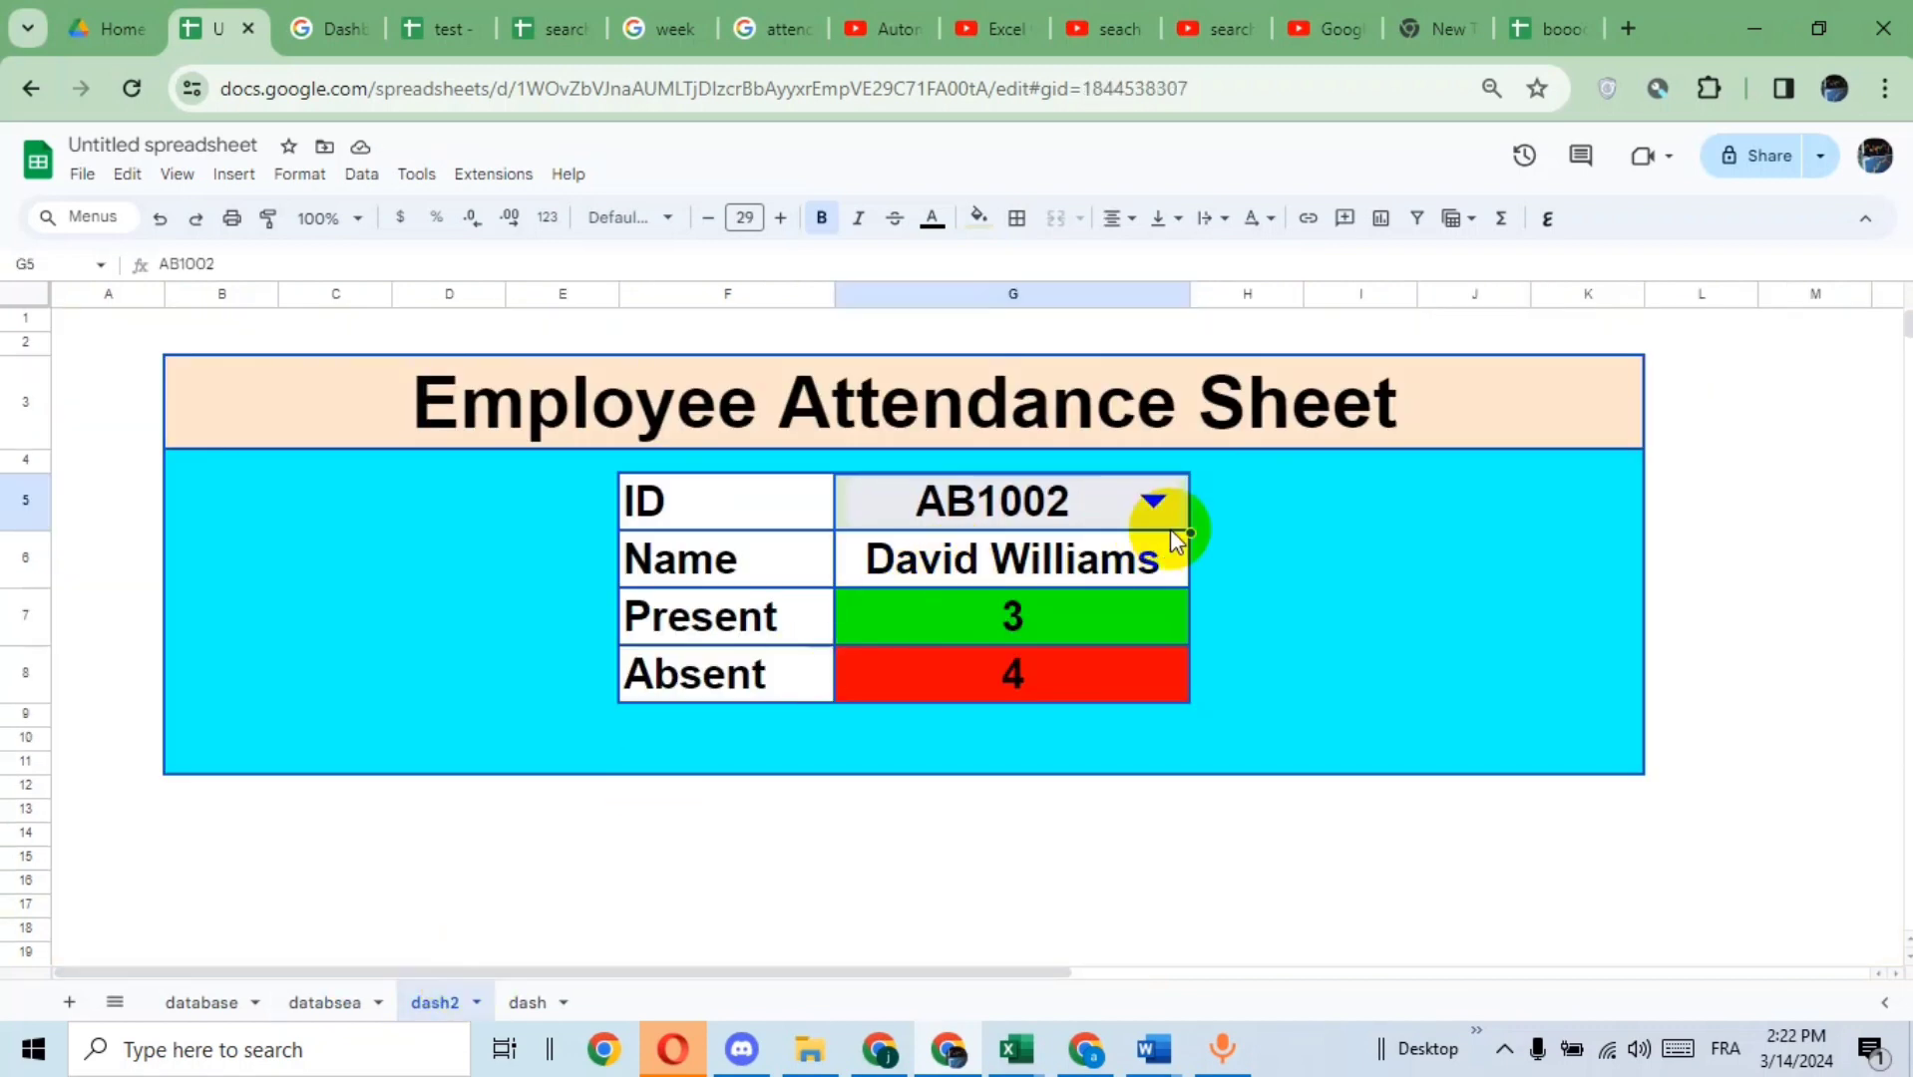
- Recheck the dashboard lookups by selecting the third, first, fifth and eighth employee IDs in G5, ending on the eighth
click(1154, 502)
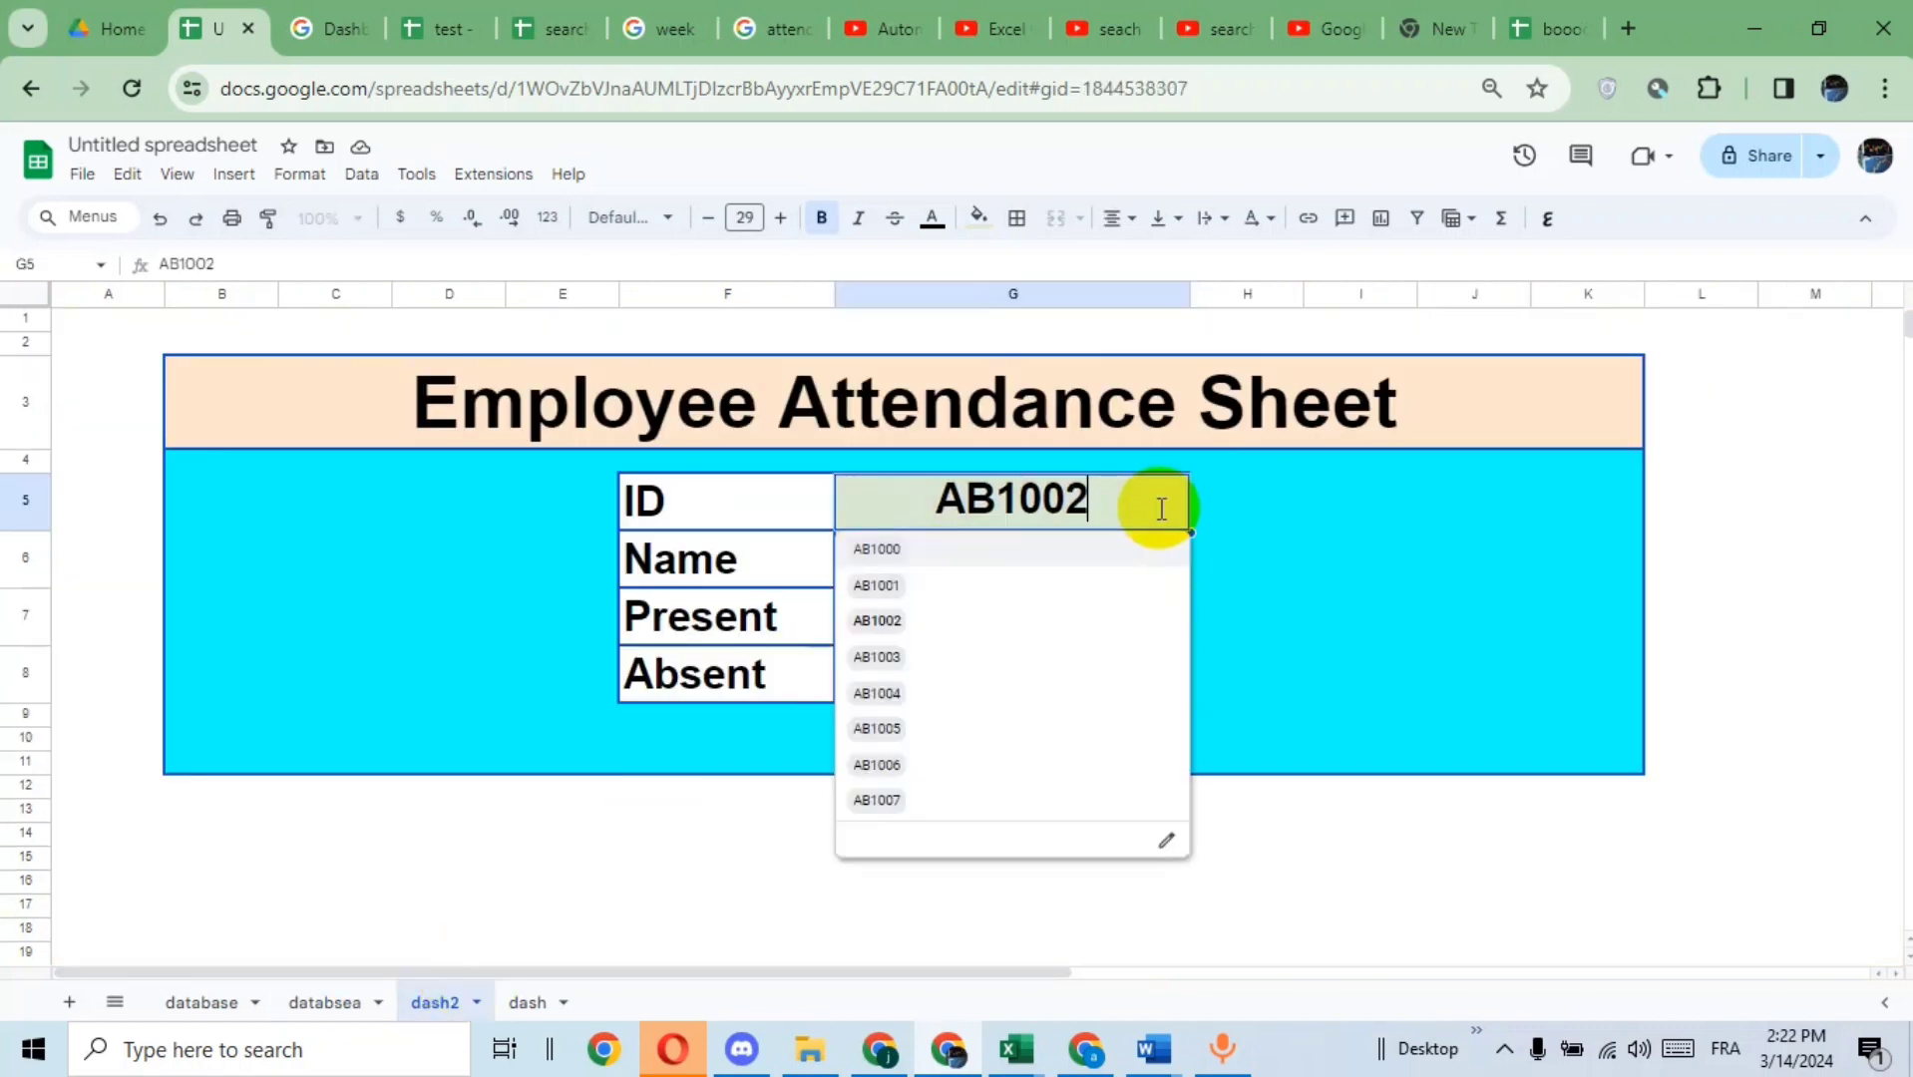
click(993, 621)
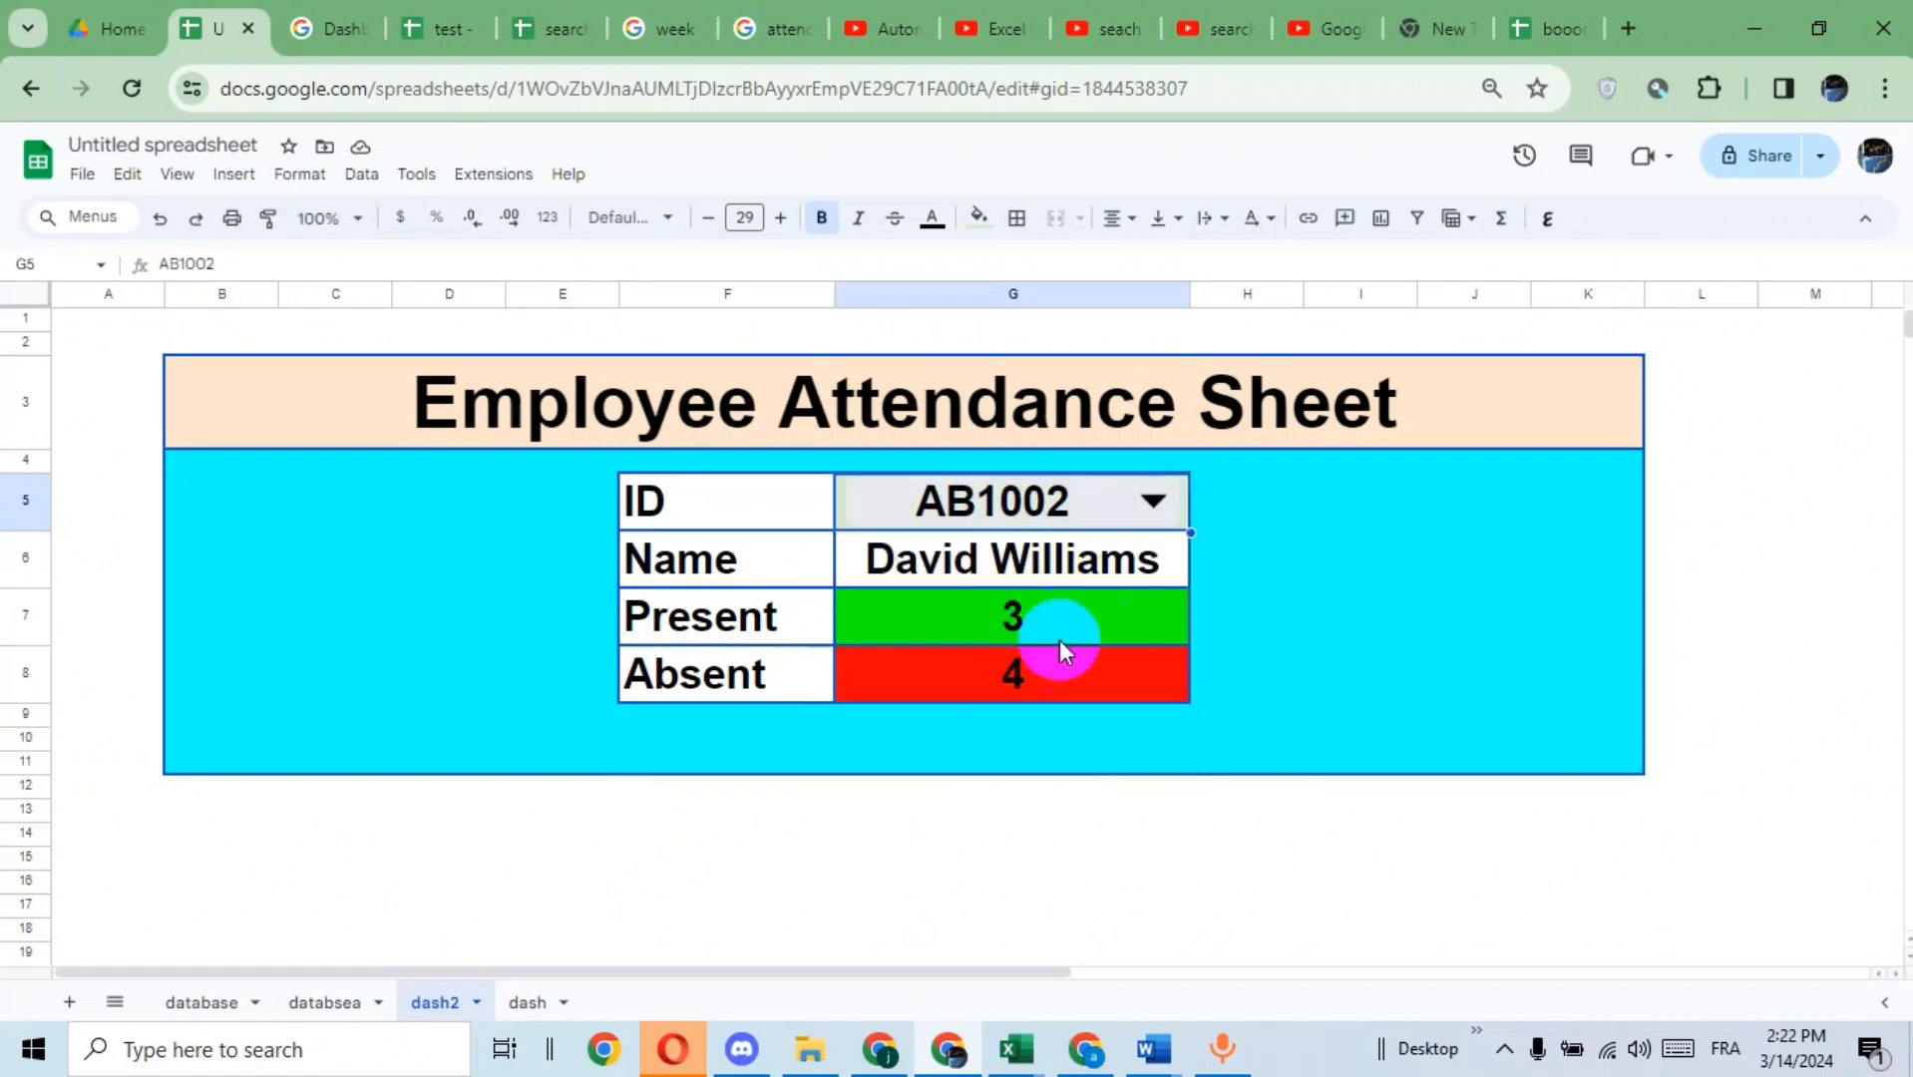
click(1154, 501)
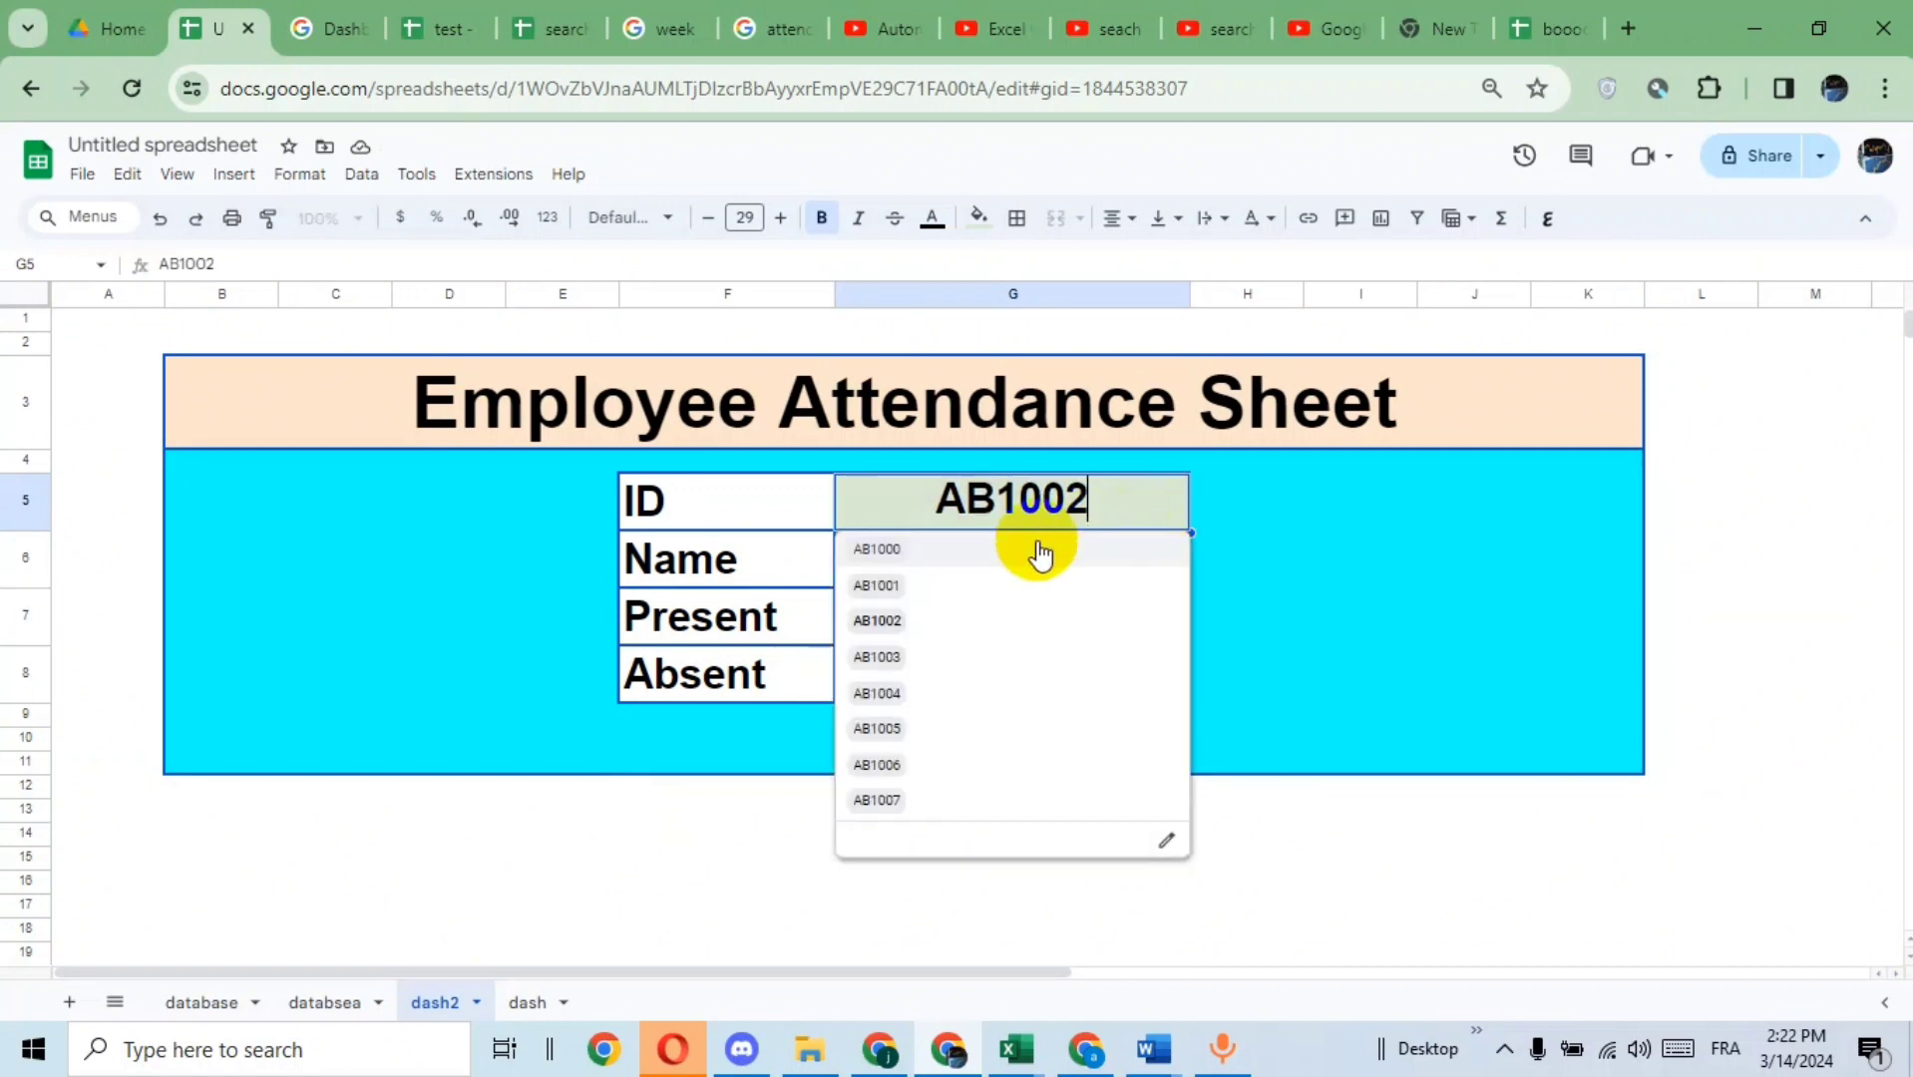
click(1038, 551)
click(1156, 501)
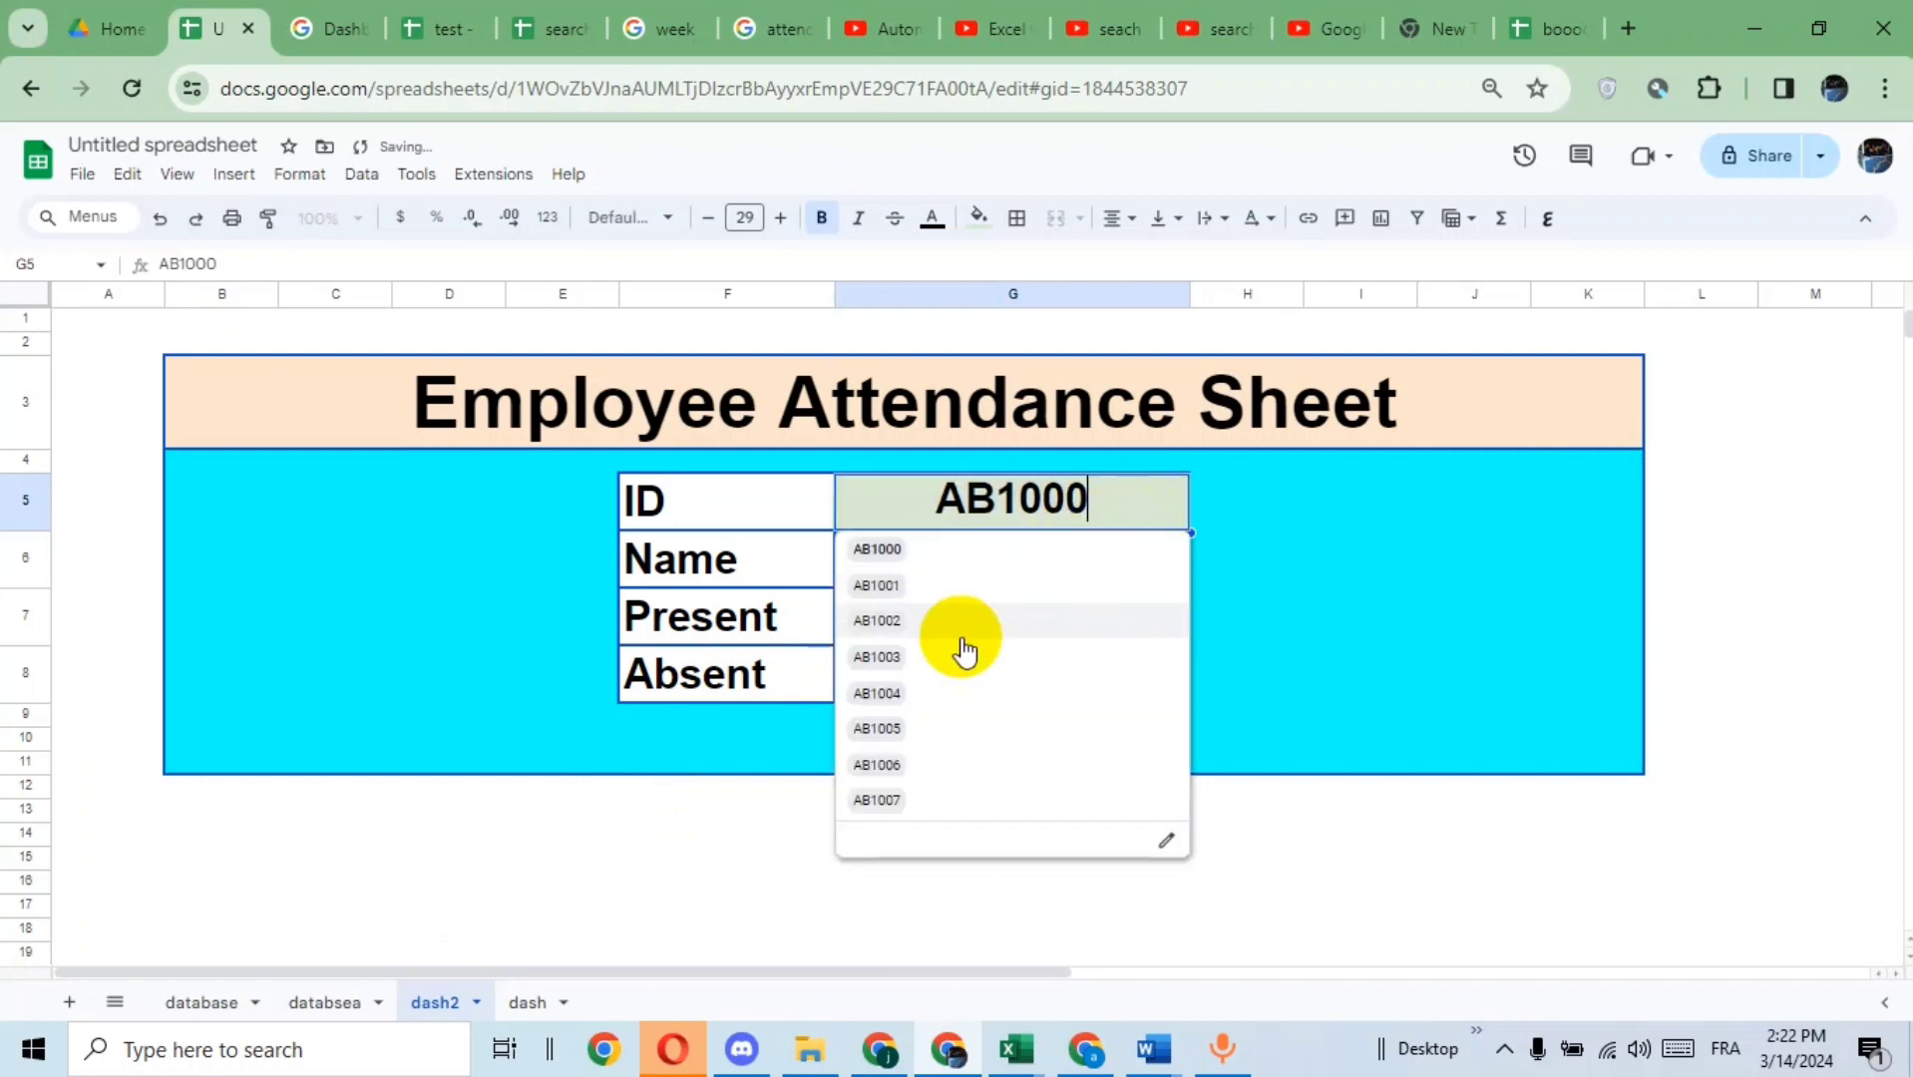
click(934, 680)
click(1154, 501)
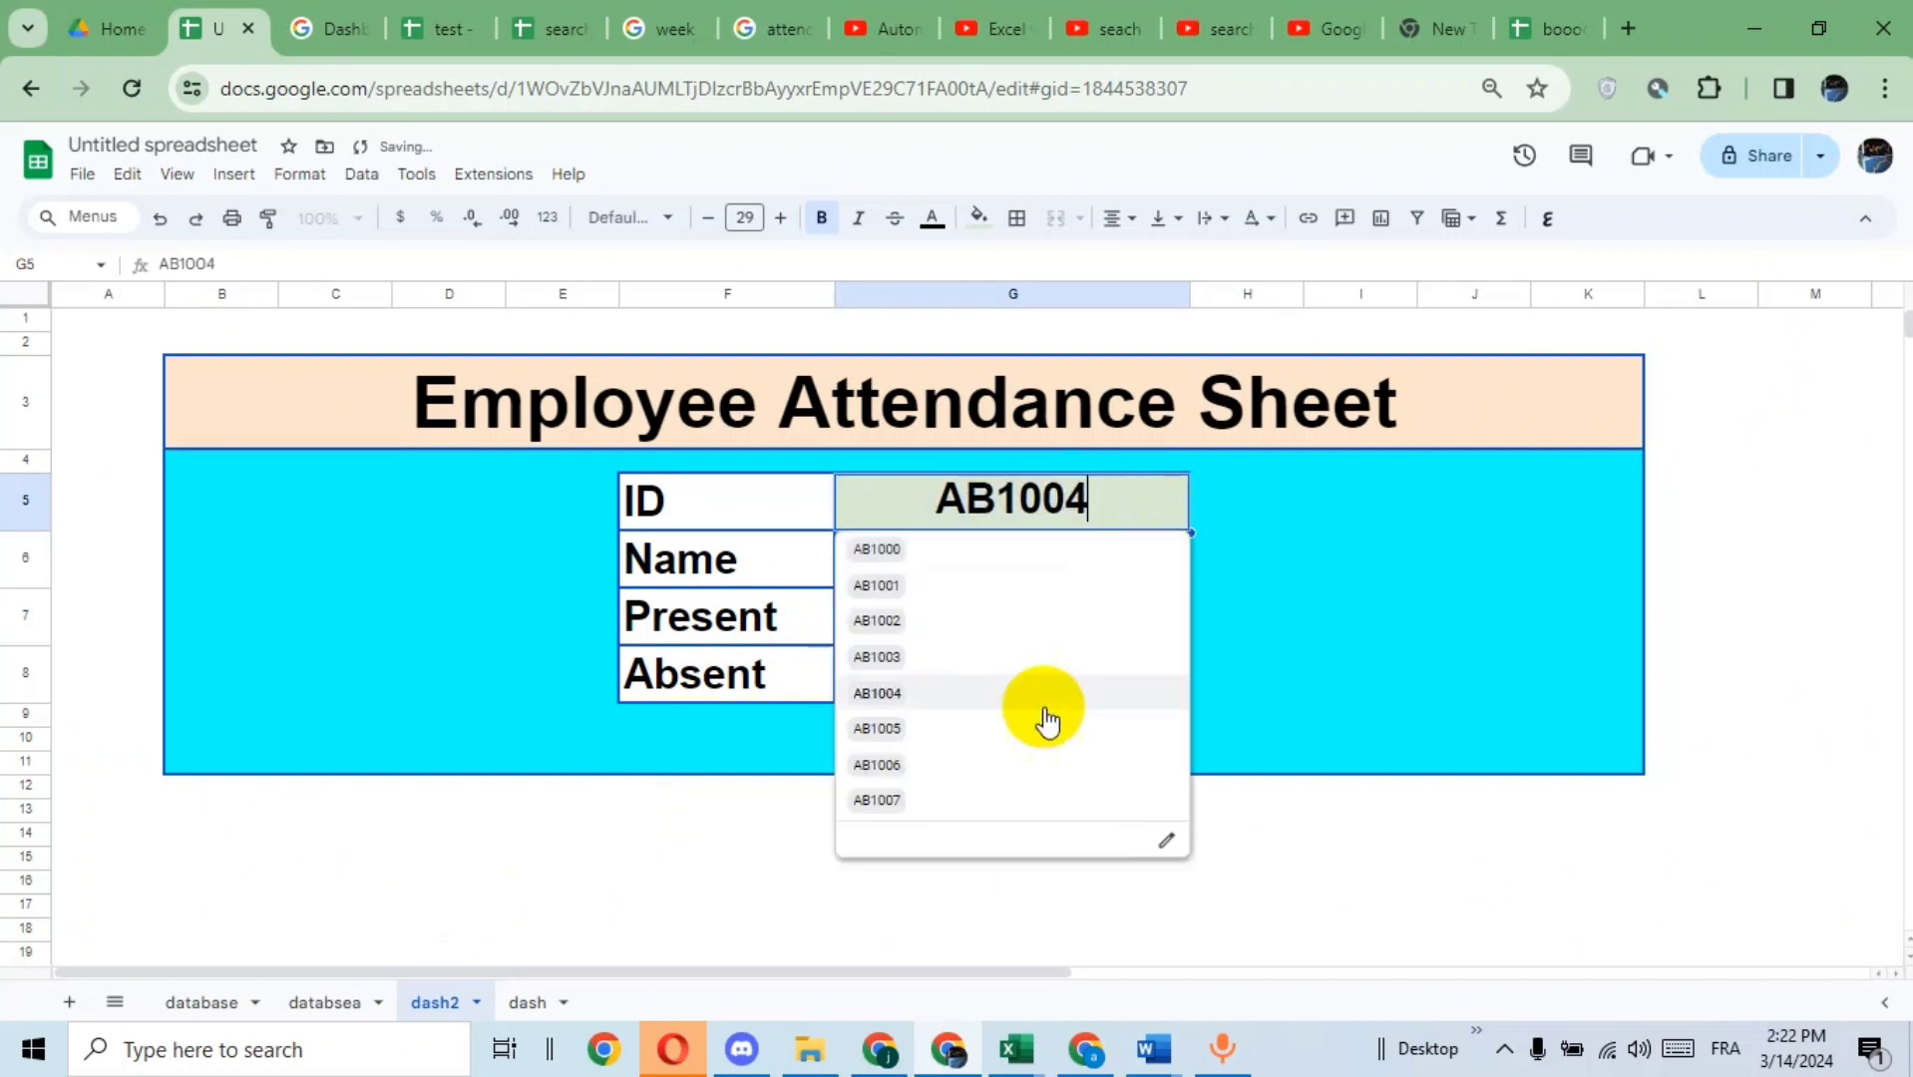
click(979, 793)
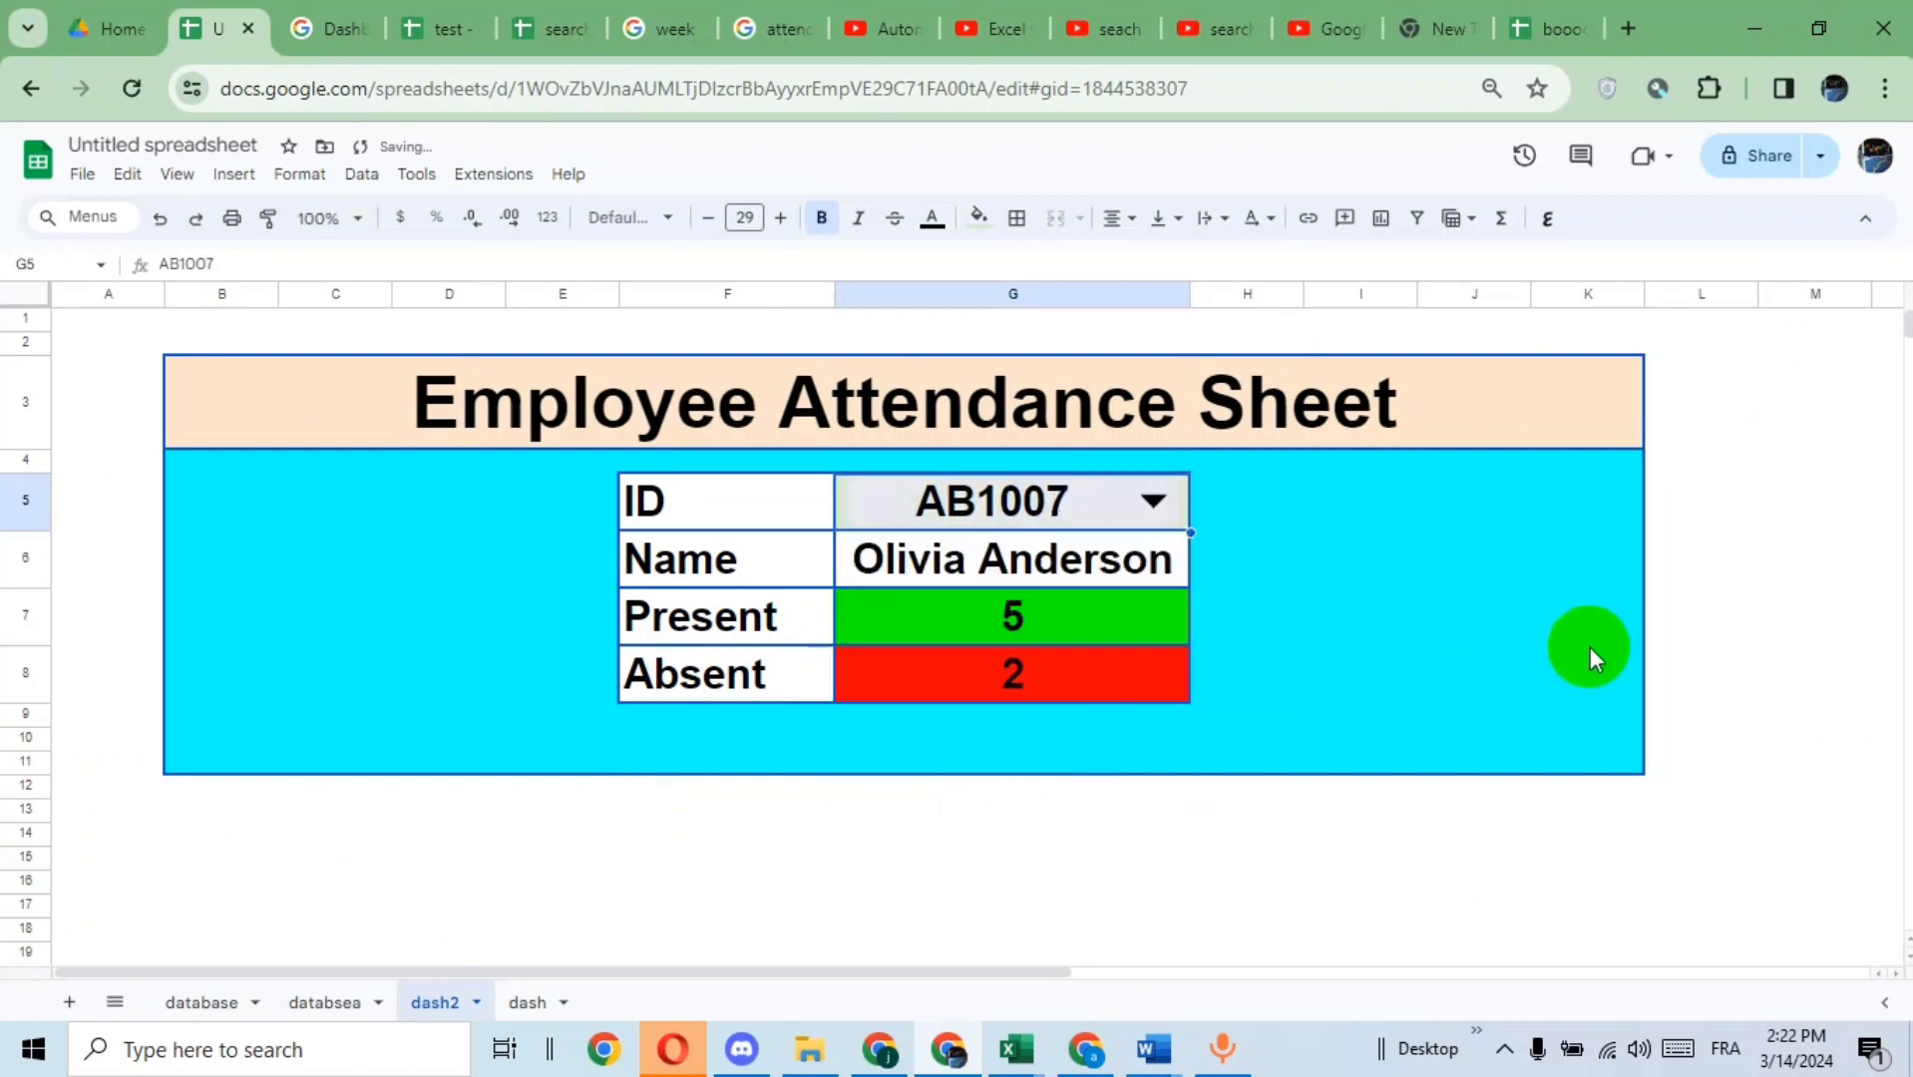